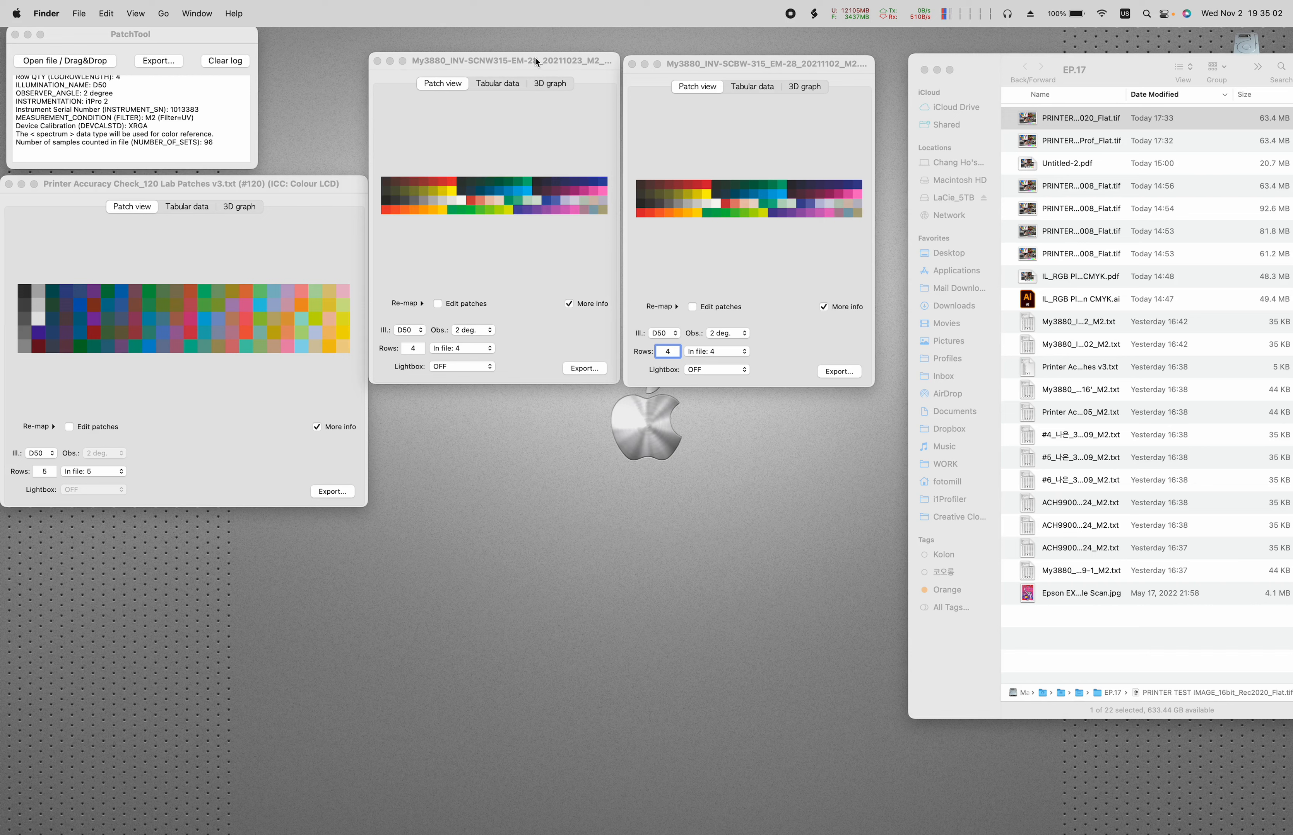
Place the My3880 SCNW315 and SCBW-315 measurement windows side by side and widen both to show more of their file names.
drag(536, 62, 539, 61)
drag(681, 70, 685, 67)
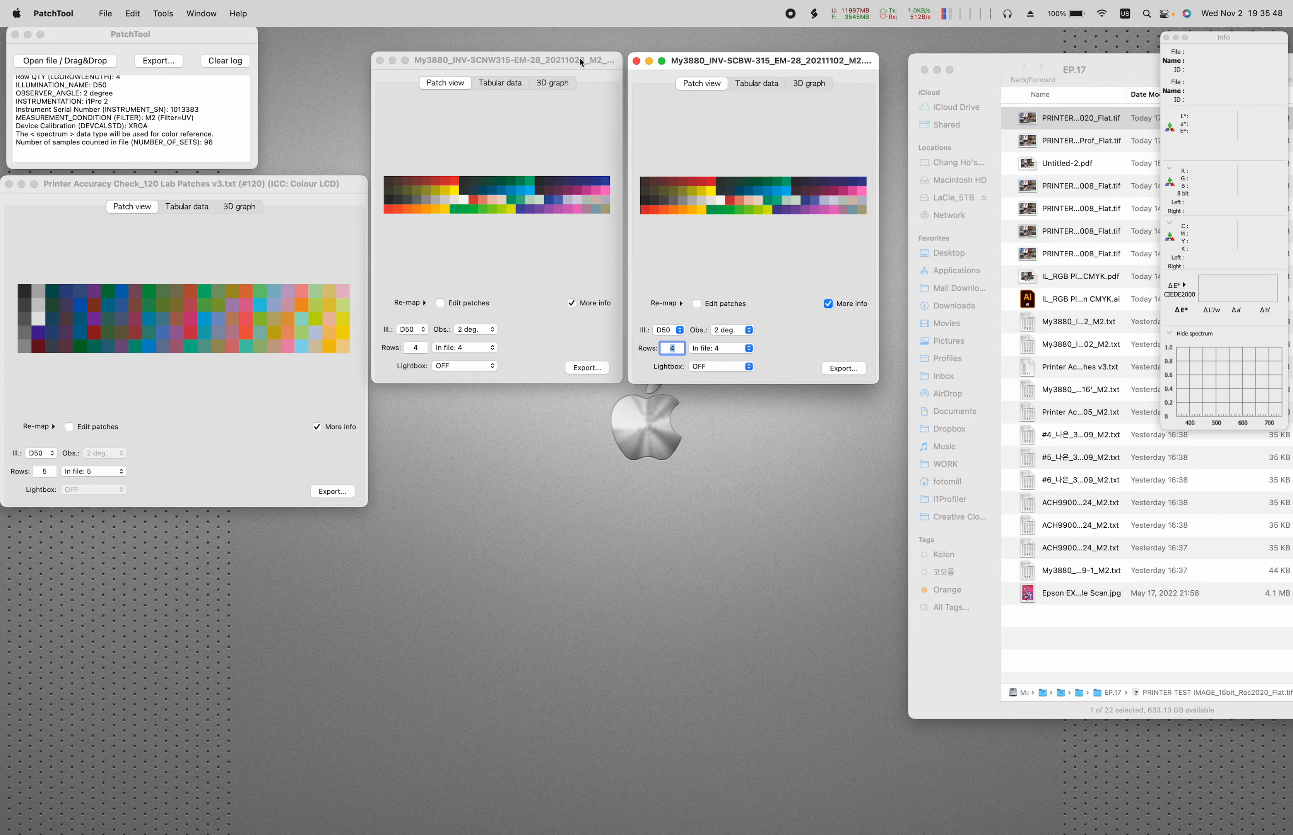
drag(579, 58, 583, 56)
drag(709, 66, 750, 60)
click(609, 130)
drag(625, 379, 660, 380)
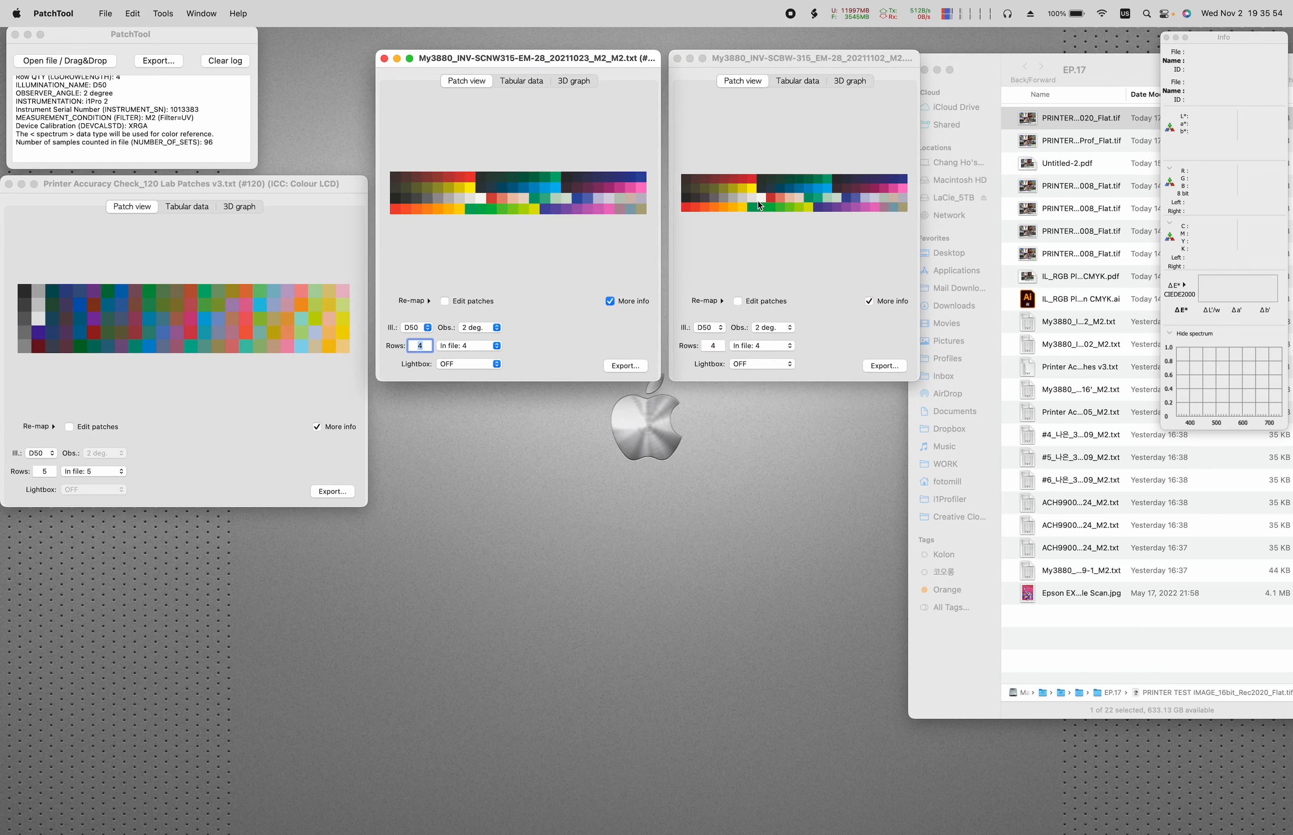
drag(802, 57, 801, 56)
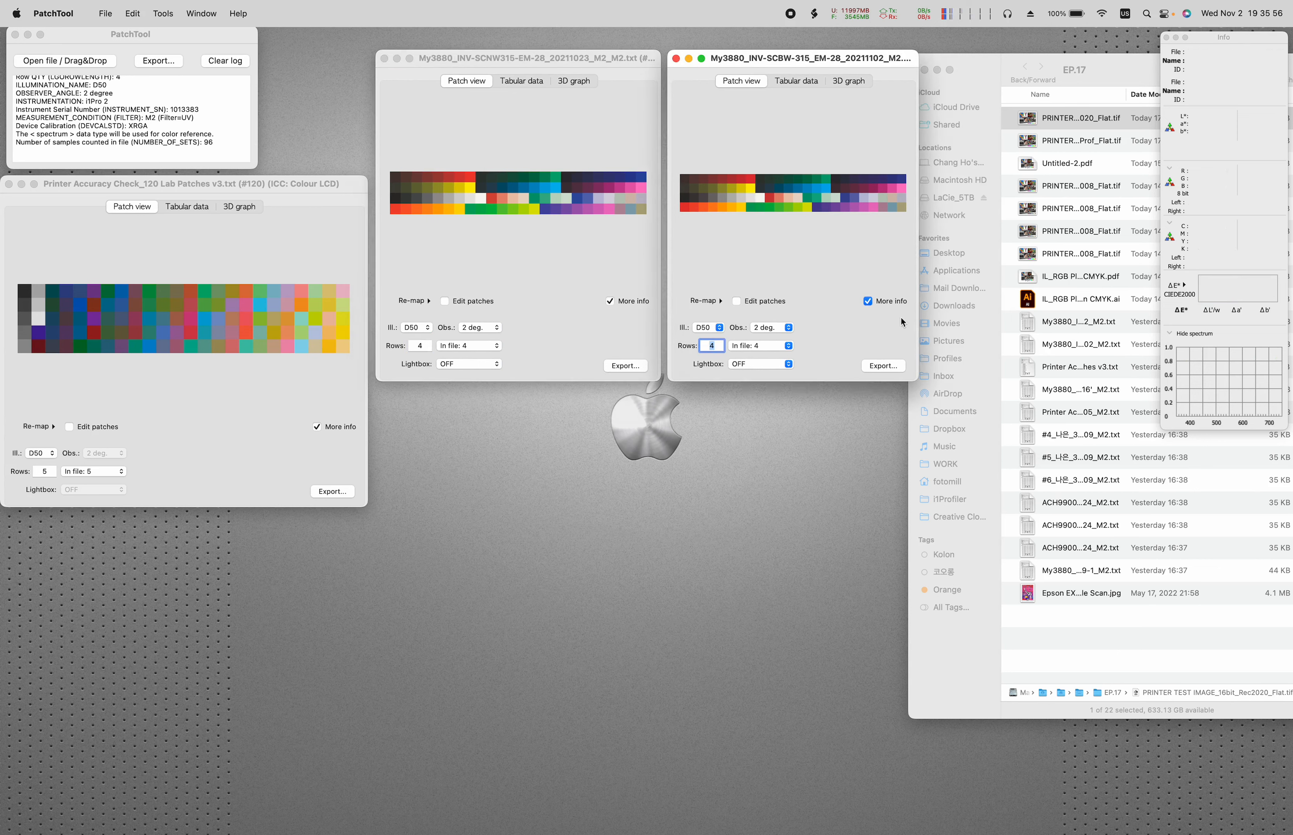
drag(917, 380, 965, 376)
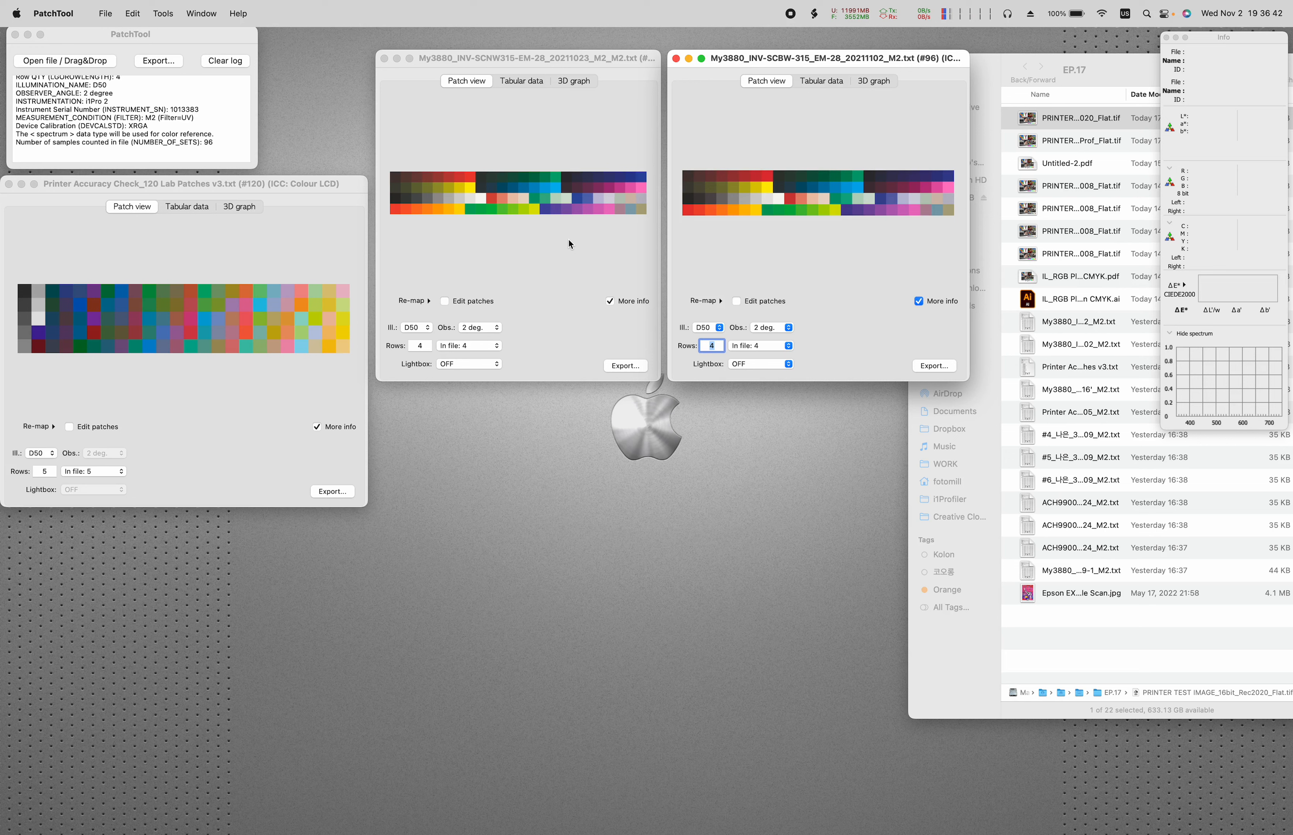
Examine the patch views of the My3880 SCNW315 and SCBW-315 measurements in turn.
click(550, 58)
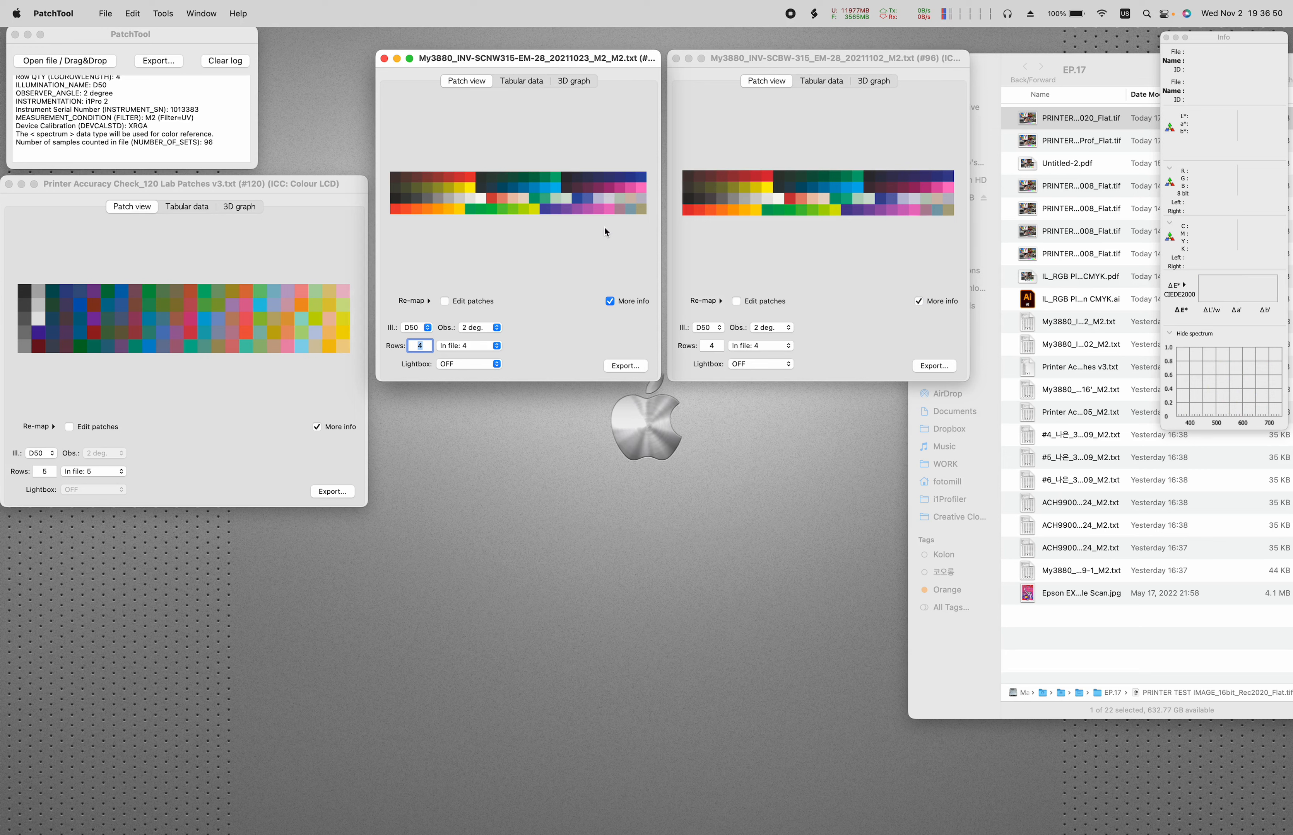
mouse_move(586, 198)
click(702, 244)
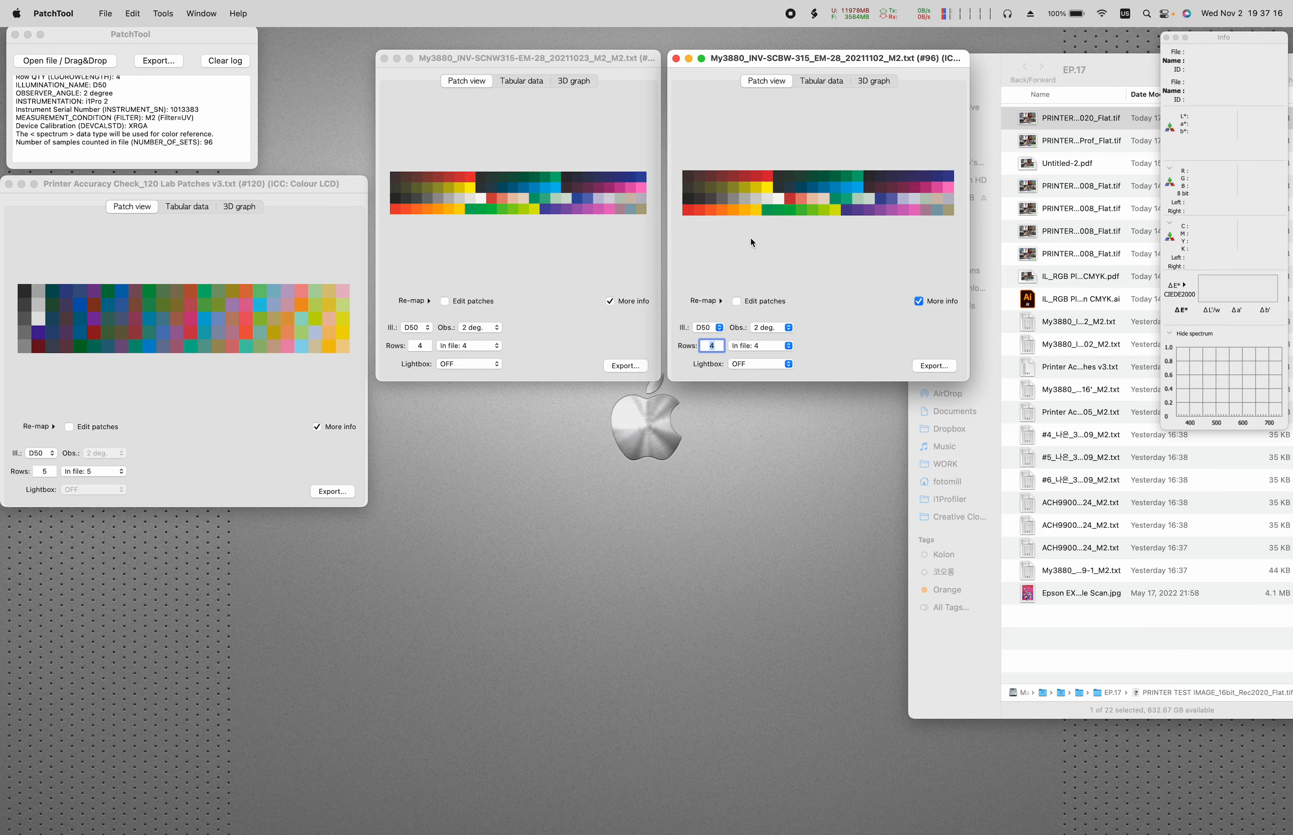
click(569, 119)
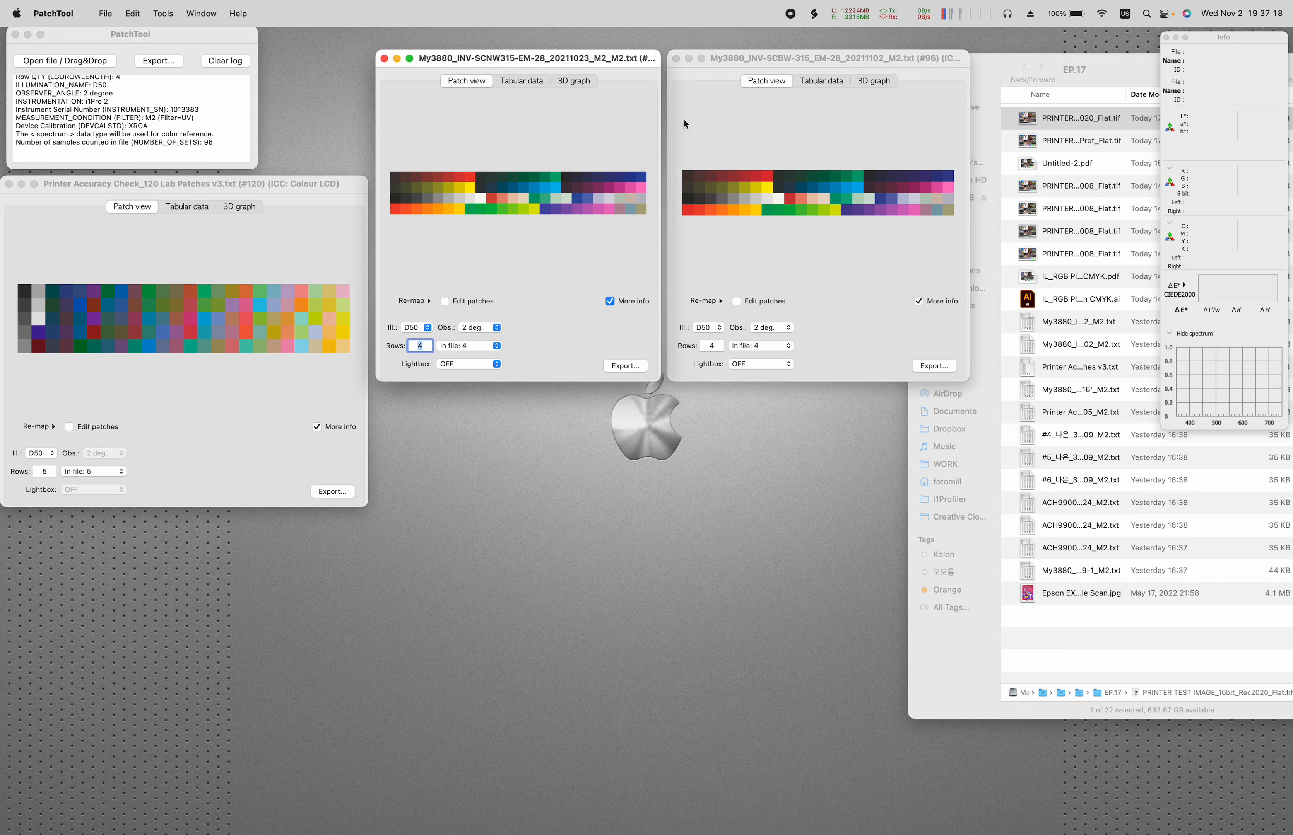
click(707, 121)
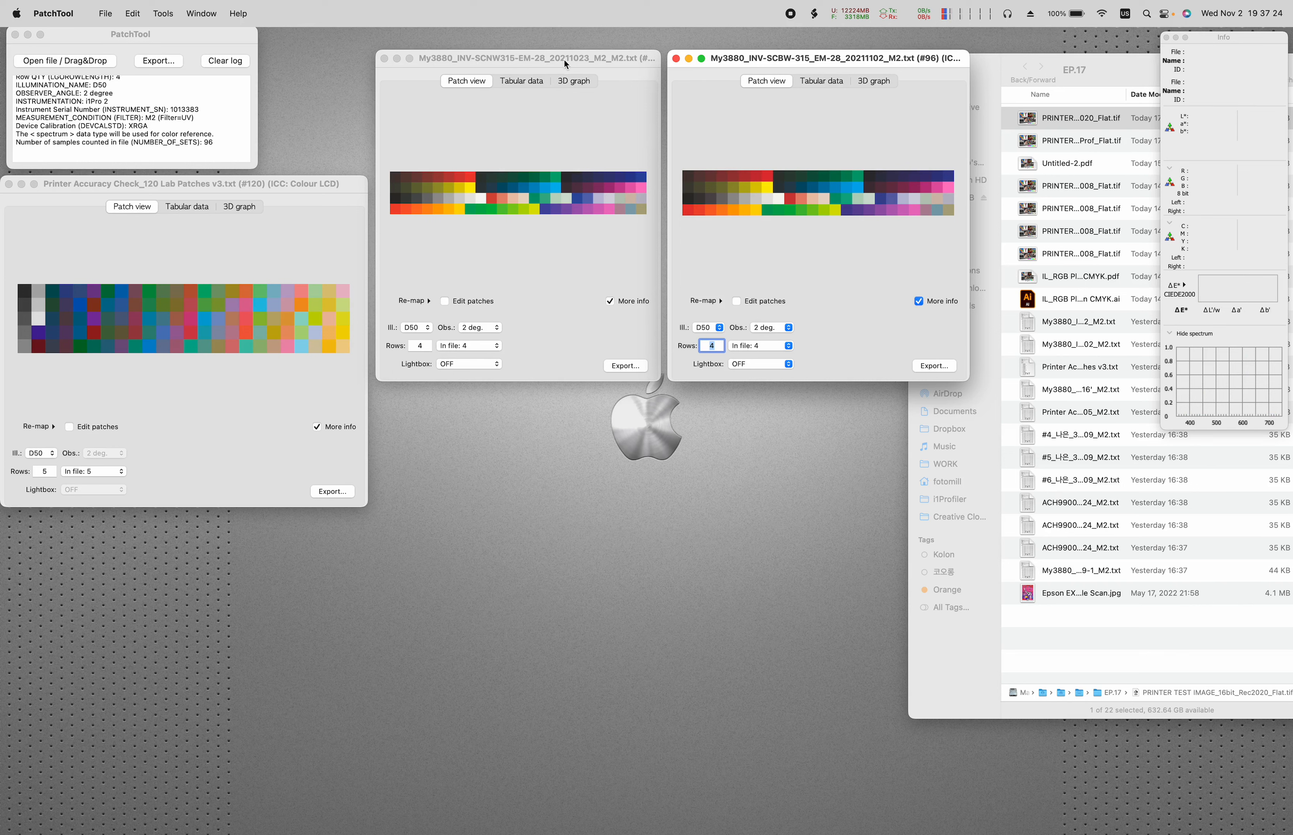
click(591, 59)
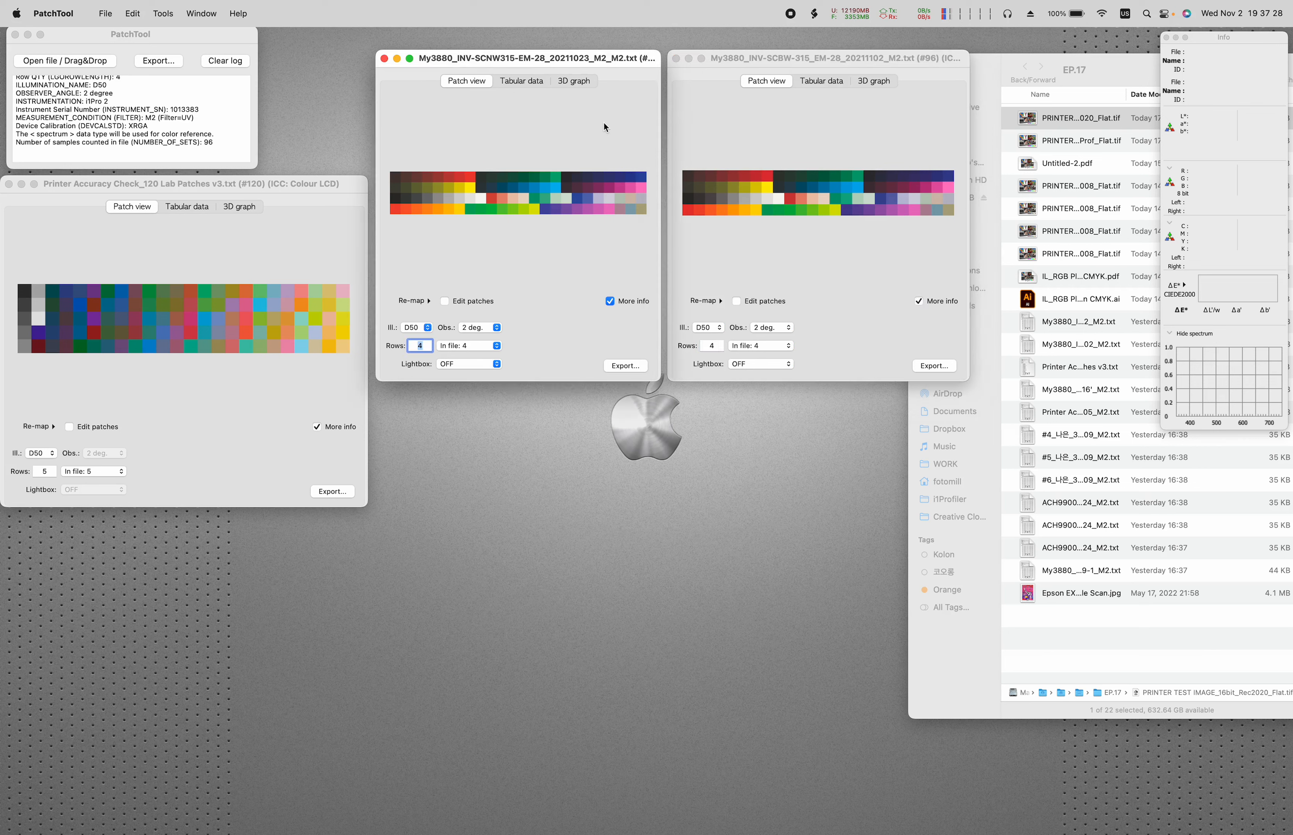
click(748, 142)
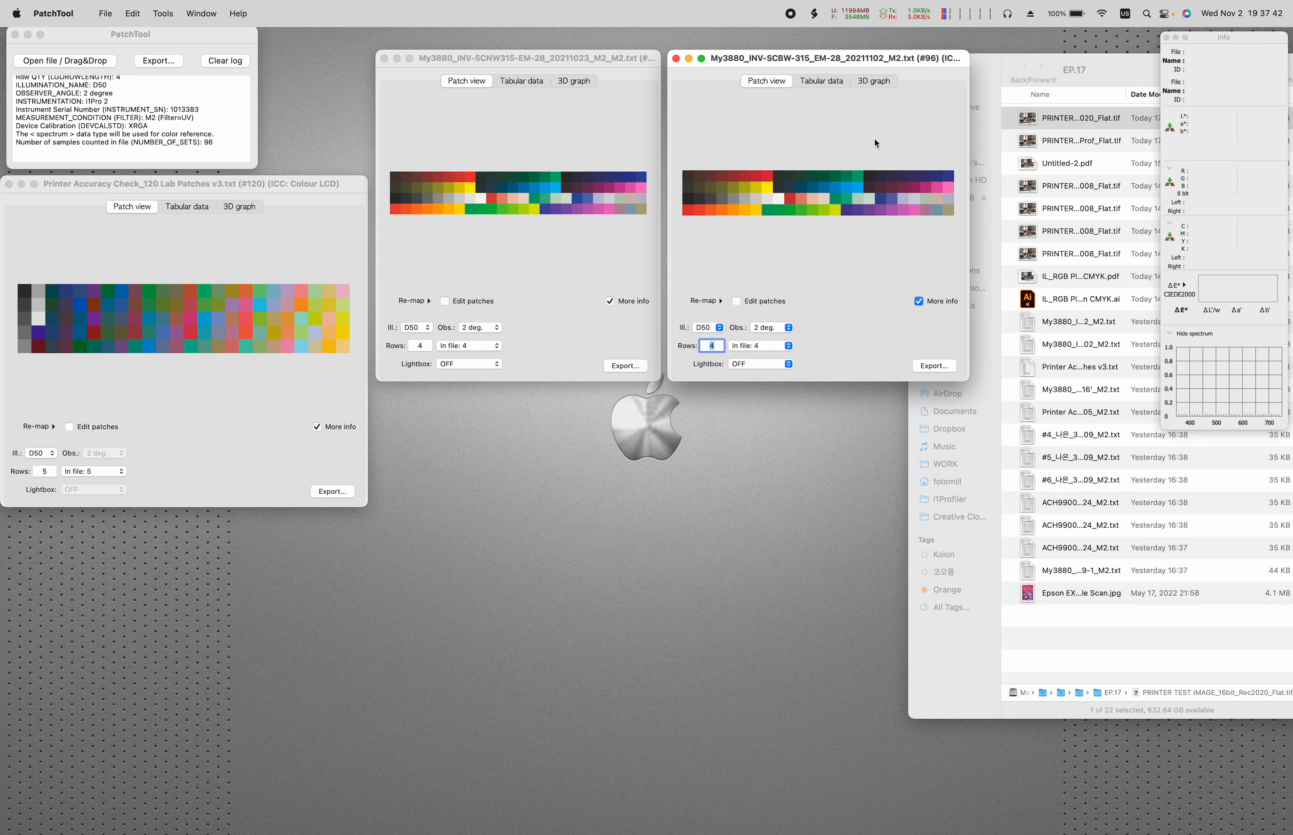
click(567, 109)
click(741, 122)
Compare the two My3880 measurements with the SCBW-315 file as reference and the SCNW315 file as sample, using 2 degree and D50.
click(163, 13)
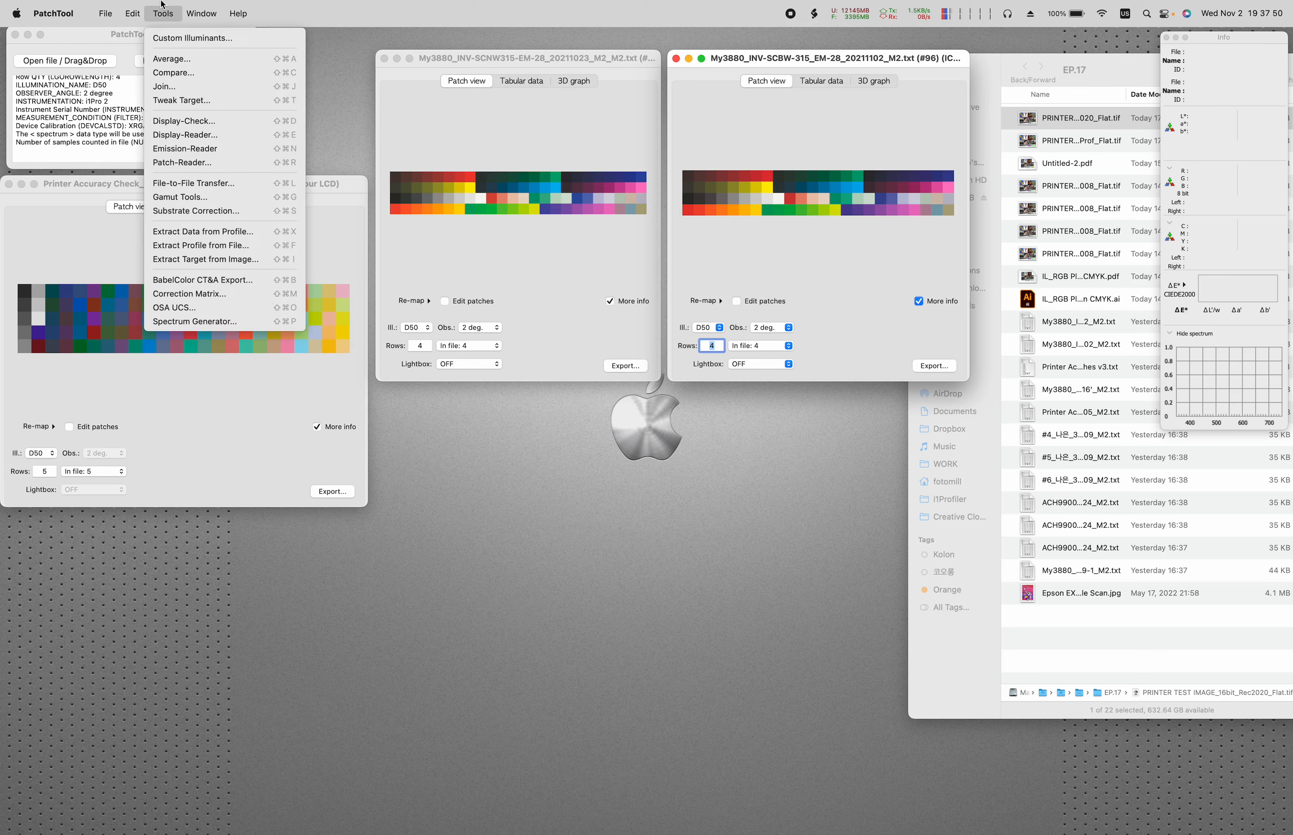
click(174, 73)
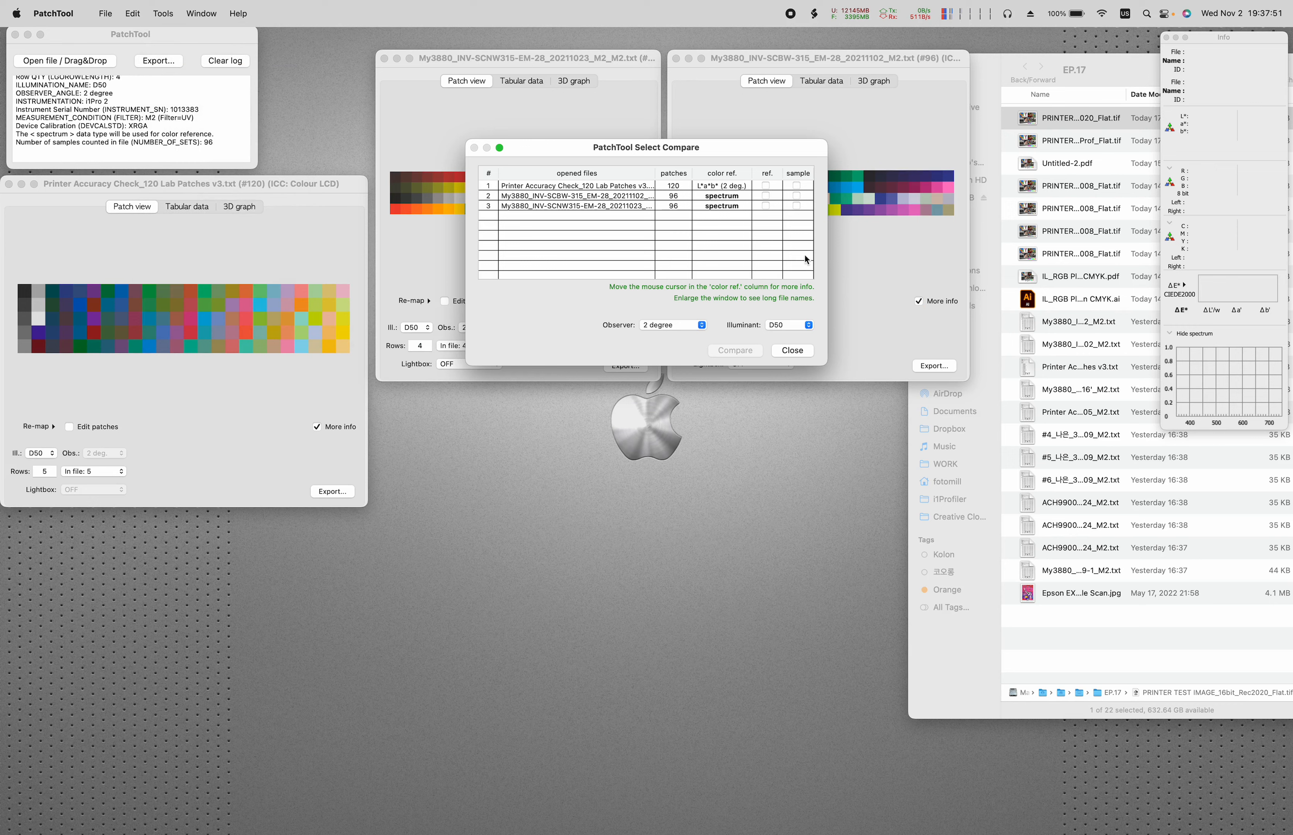
click(766, 195)
click(797, 205)
click(735, 351)
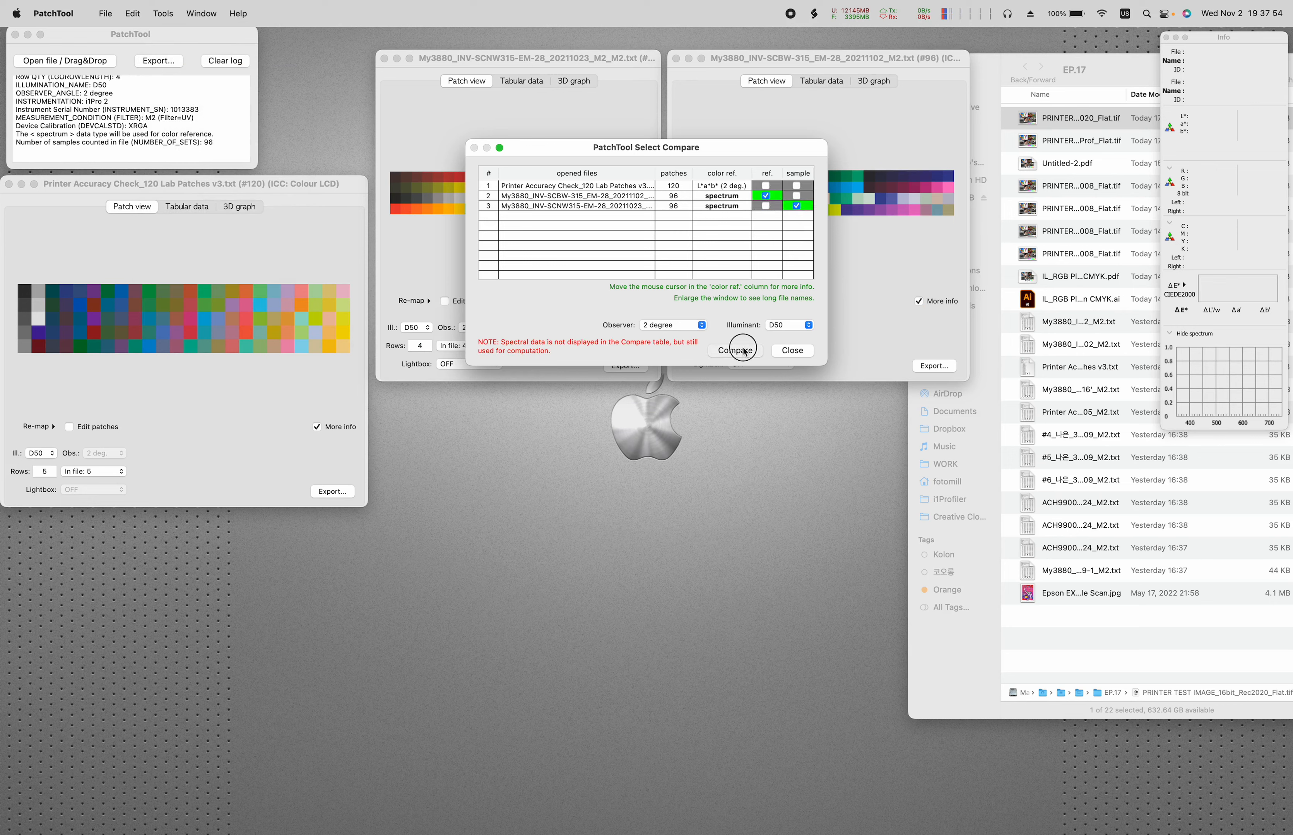
Reposition the comparison result window and enlarge it so the patches show large beside the Info window.
drag(693, 266, 415, 126)
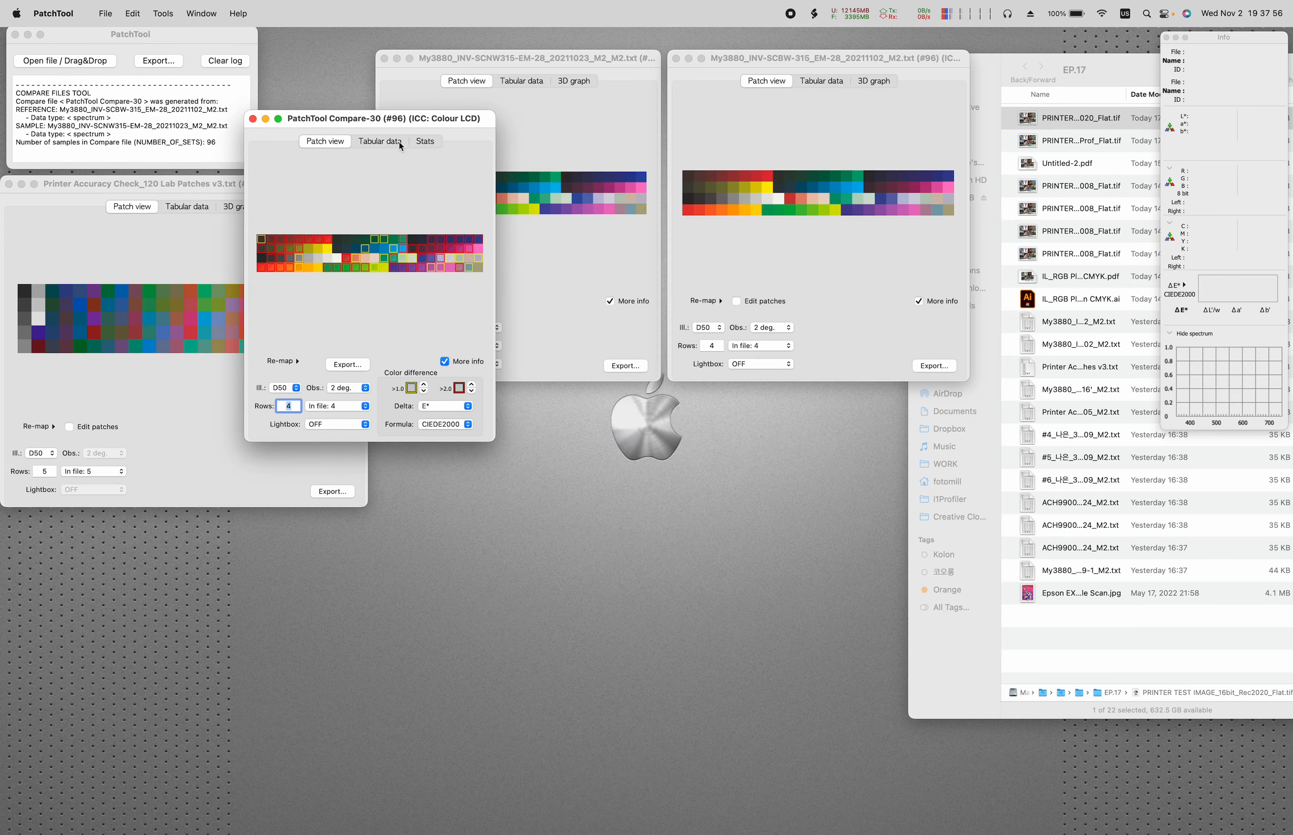
drag(507, 435, 1127, 705)
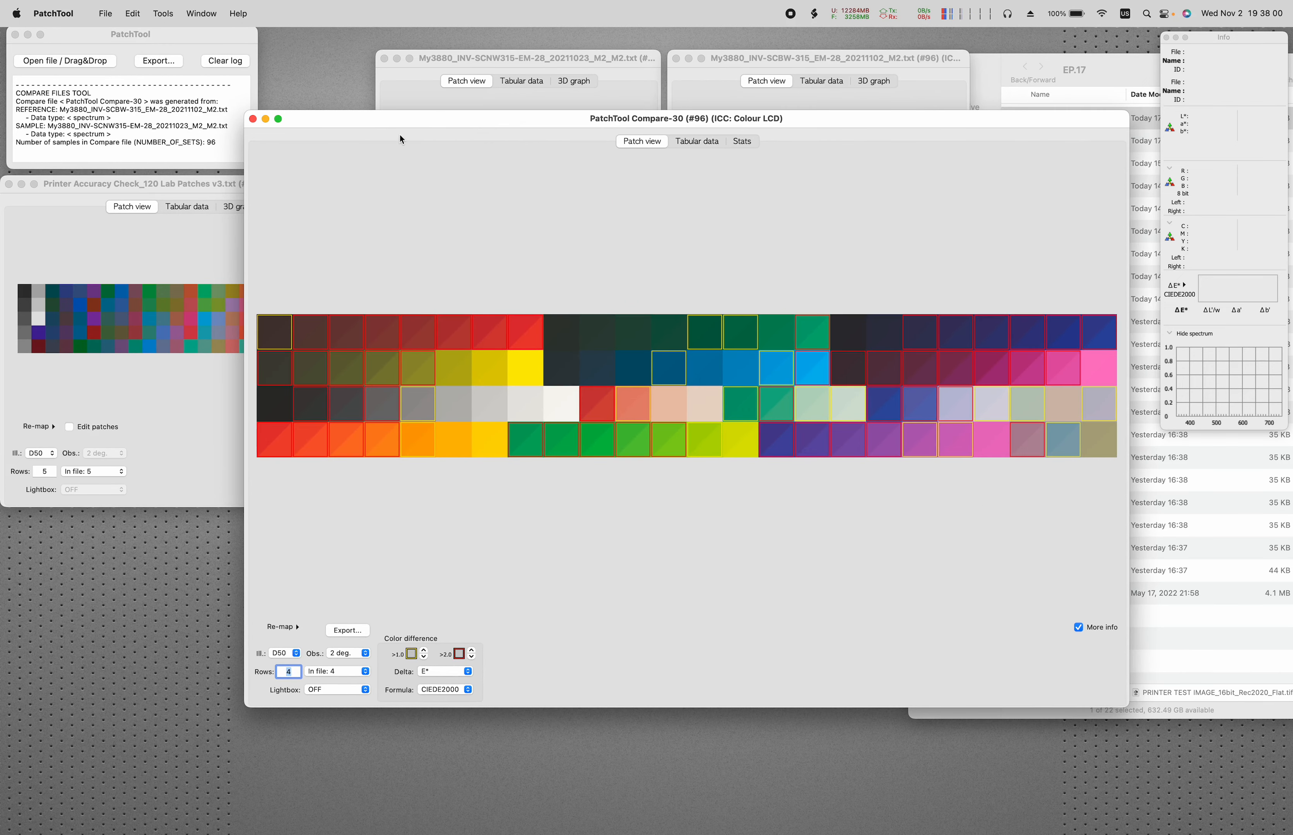
drag(408, 120, 358, 127)
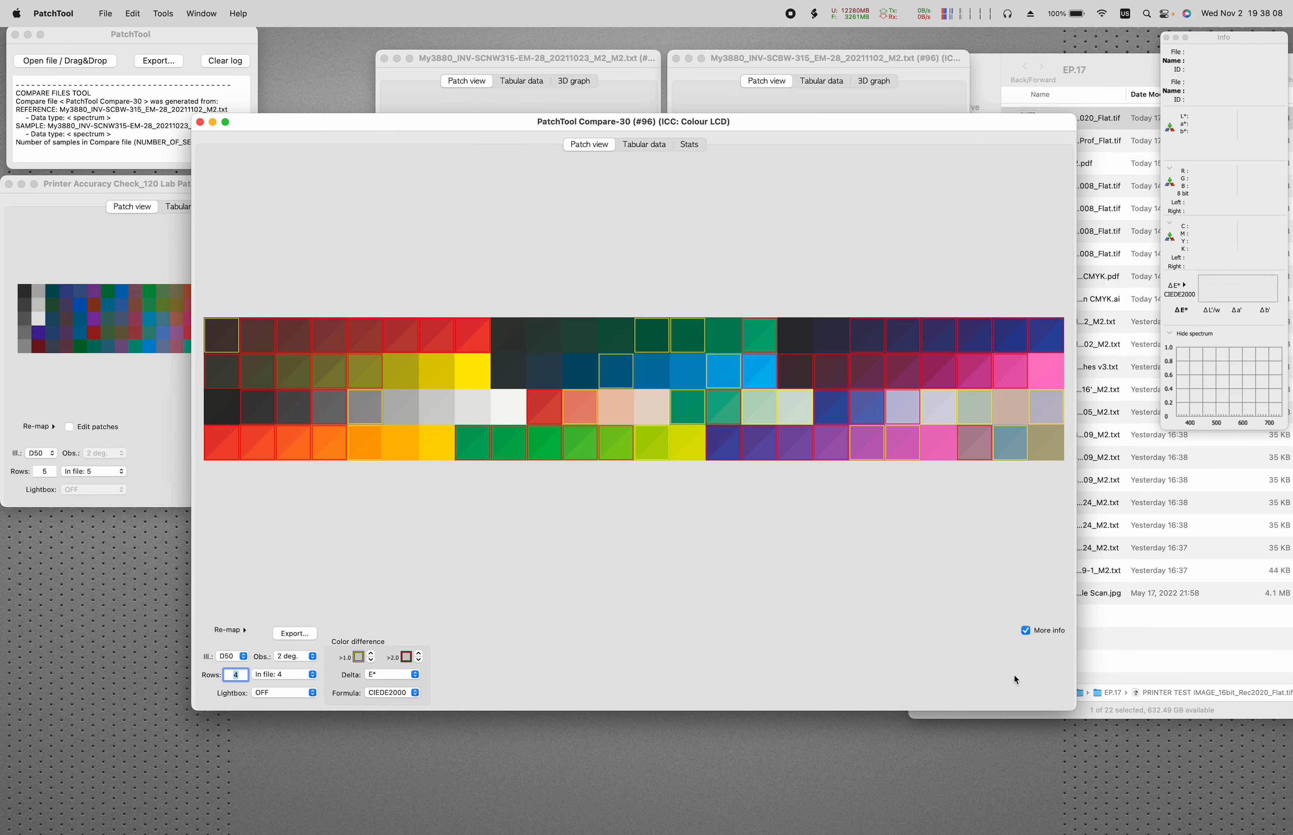
drag(1074, 707, 1084, 644)
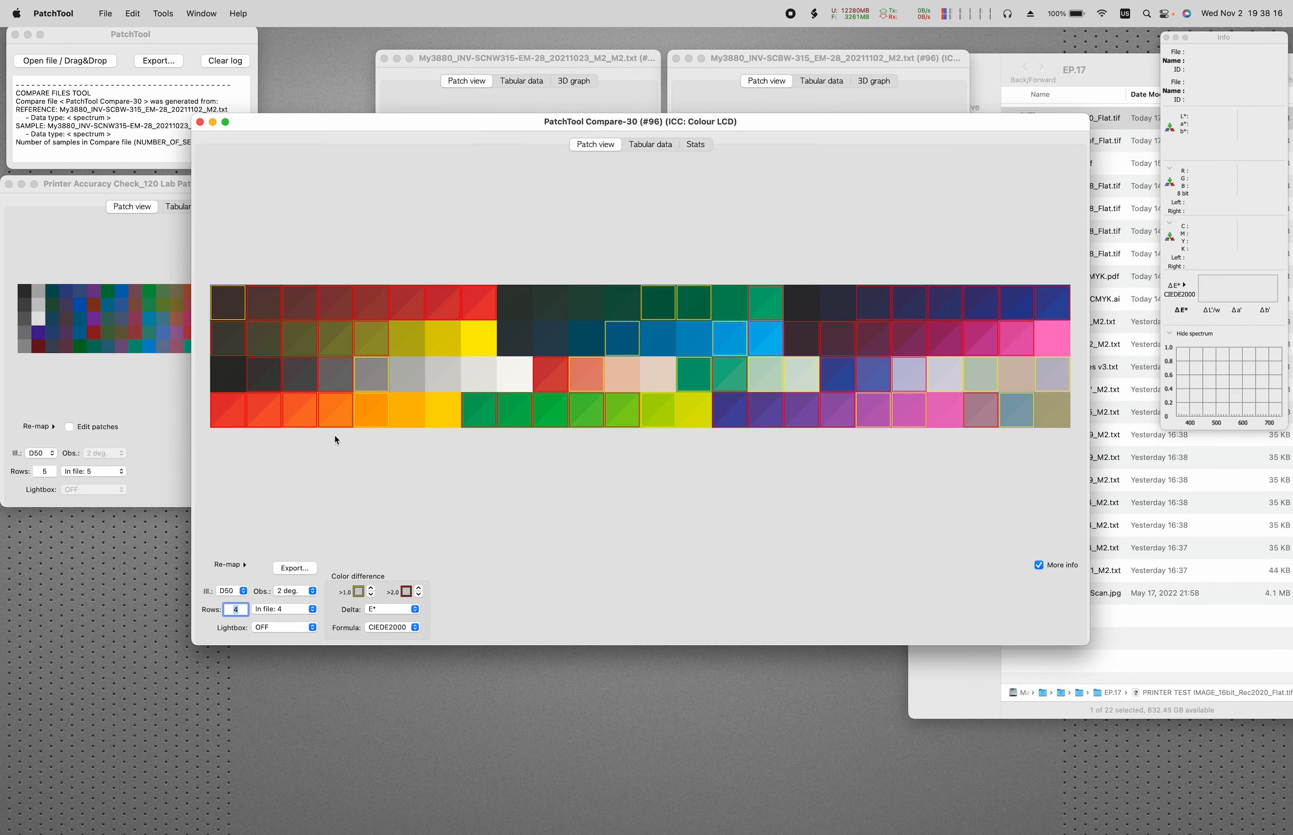
Inspect the color differences of individual patches and the comparison's statistics histogram at a bin size of 0.40.
mouse_move(289, 375)
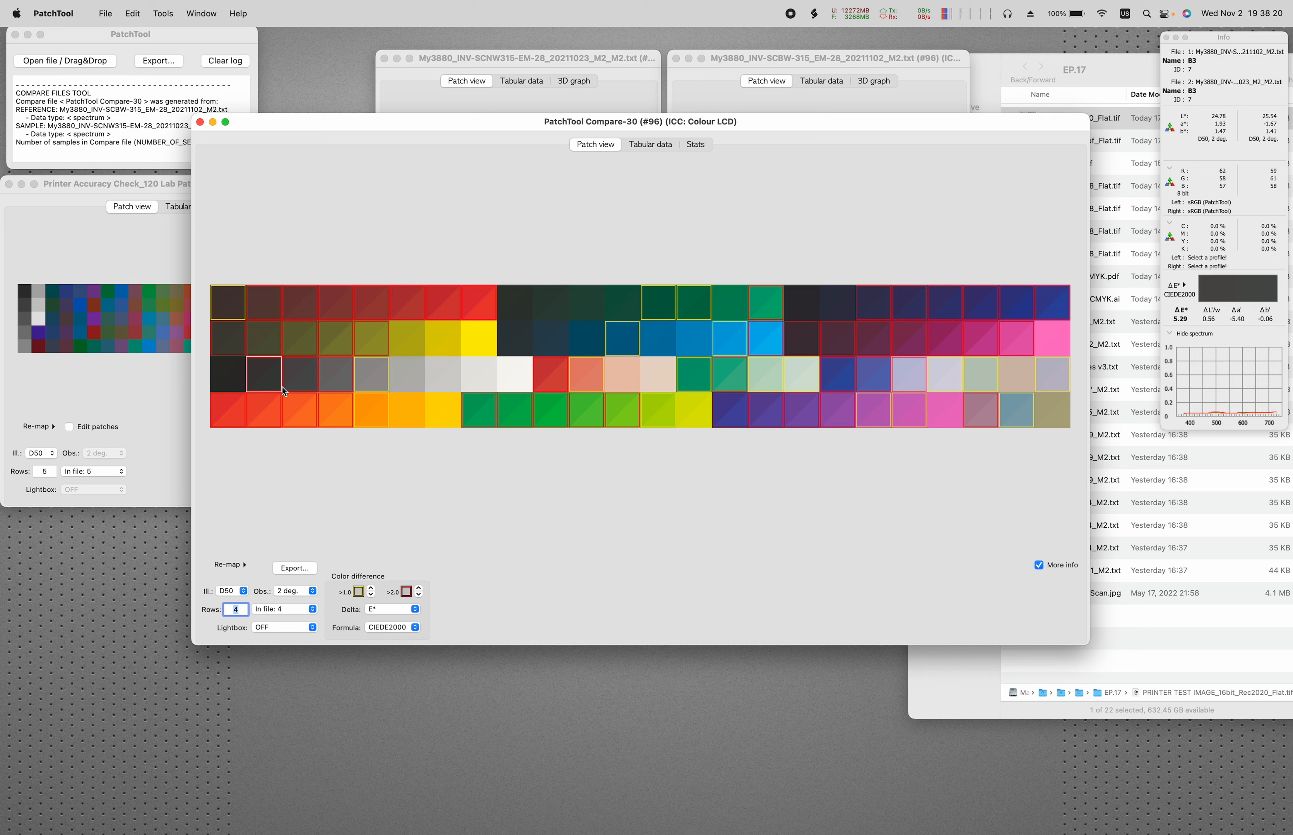
mouse_move(320, 359)
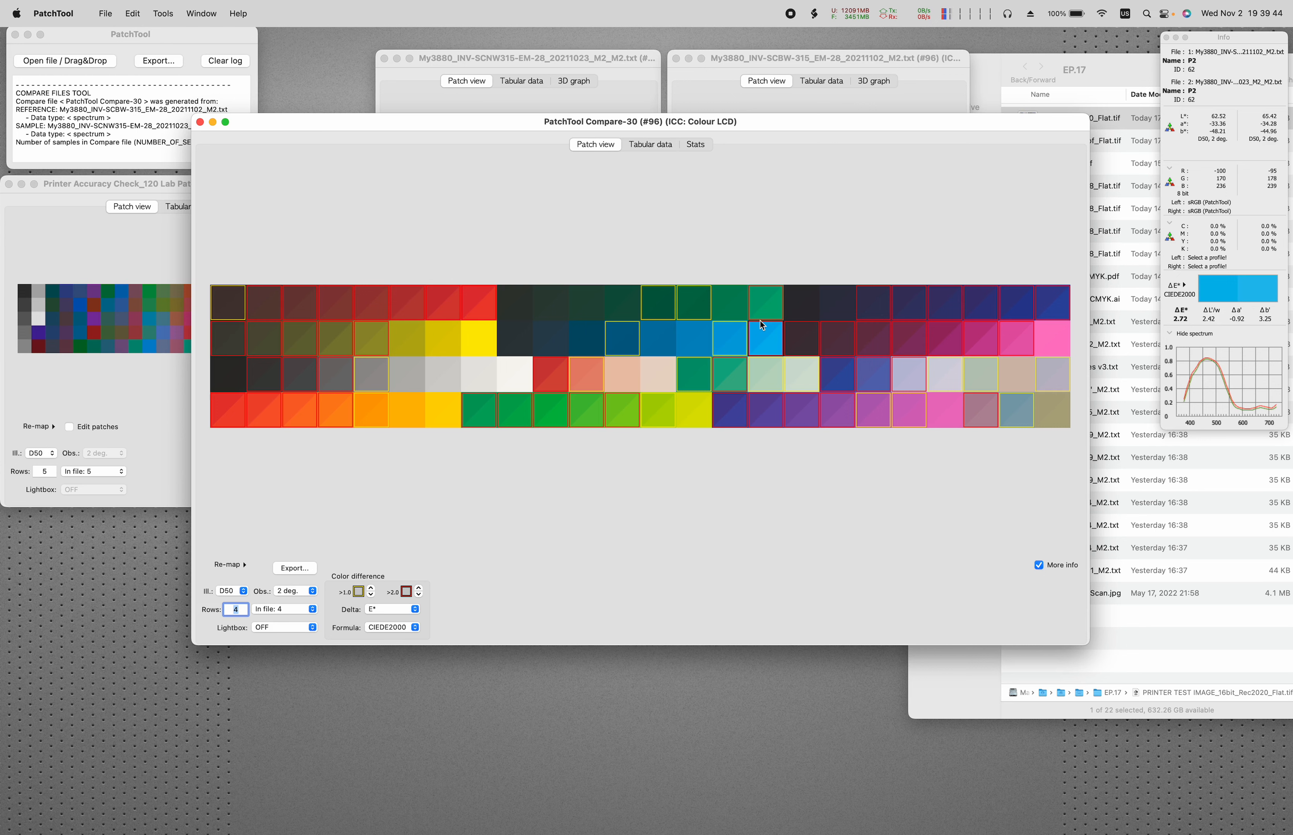
click(700, 150)
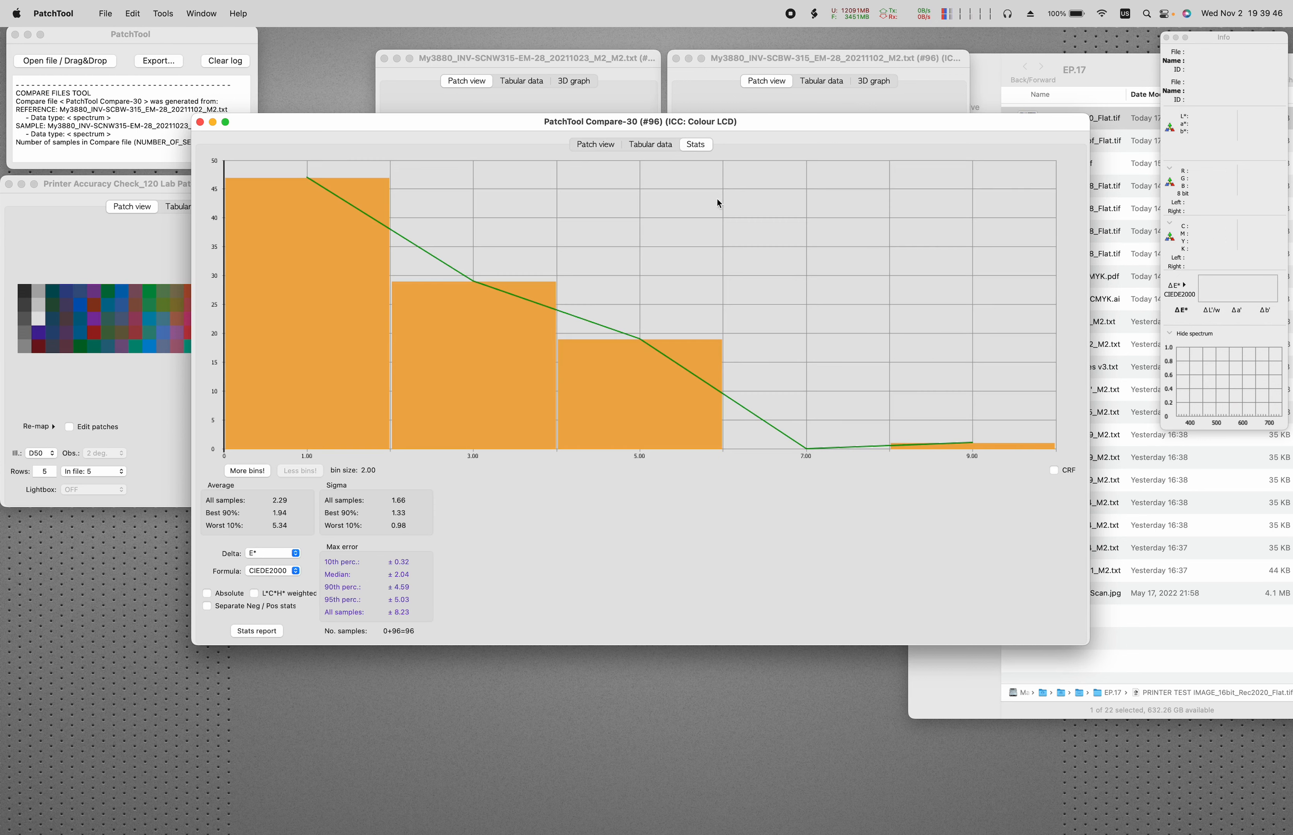
click(249, 471)
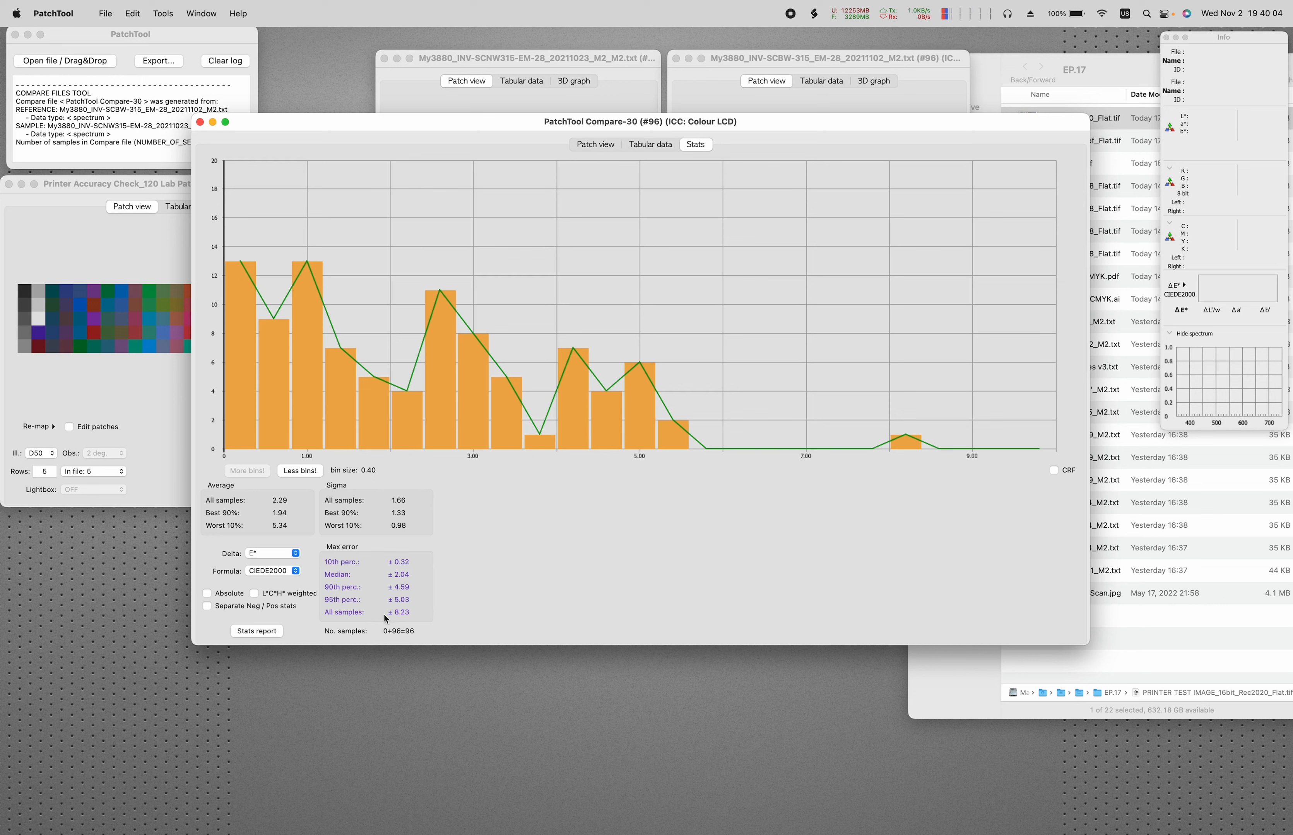
click(584, 145)
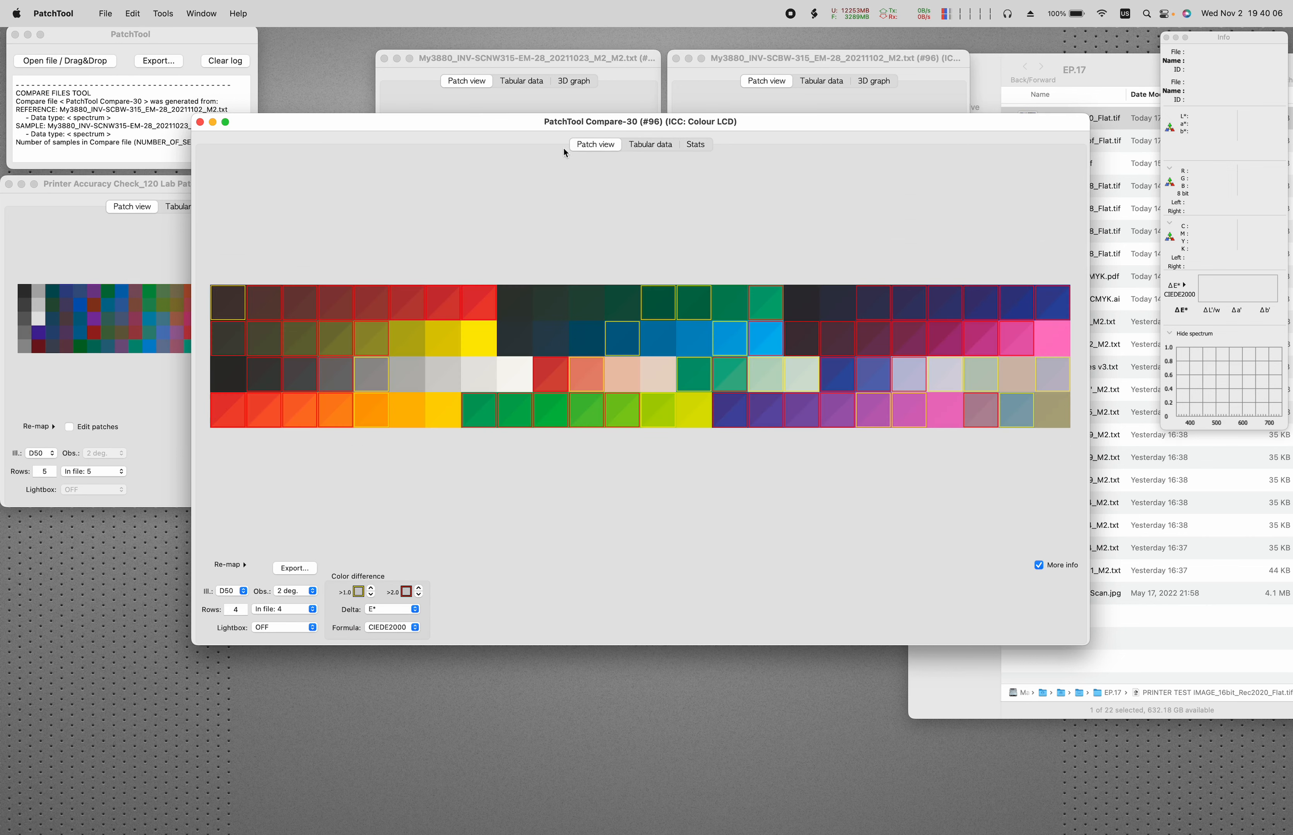
Close the comparison result and both My3880 measurement windows, keeping the Printer Accuracy Check reference open.
click(200, 123)
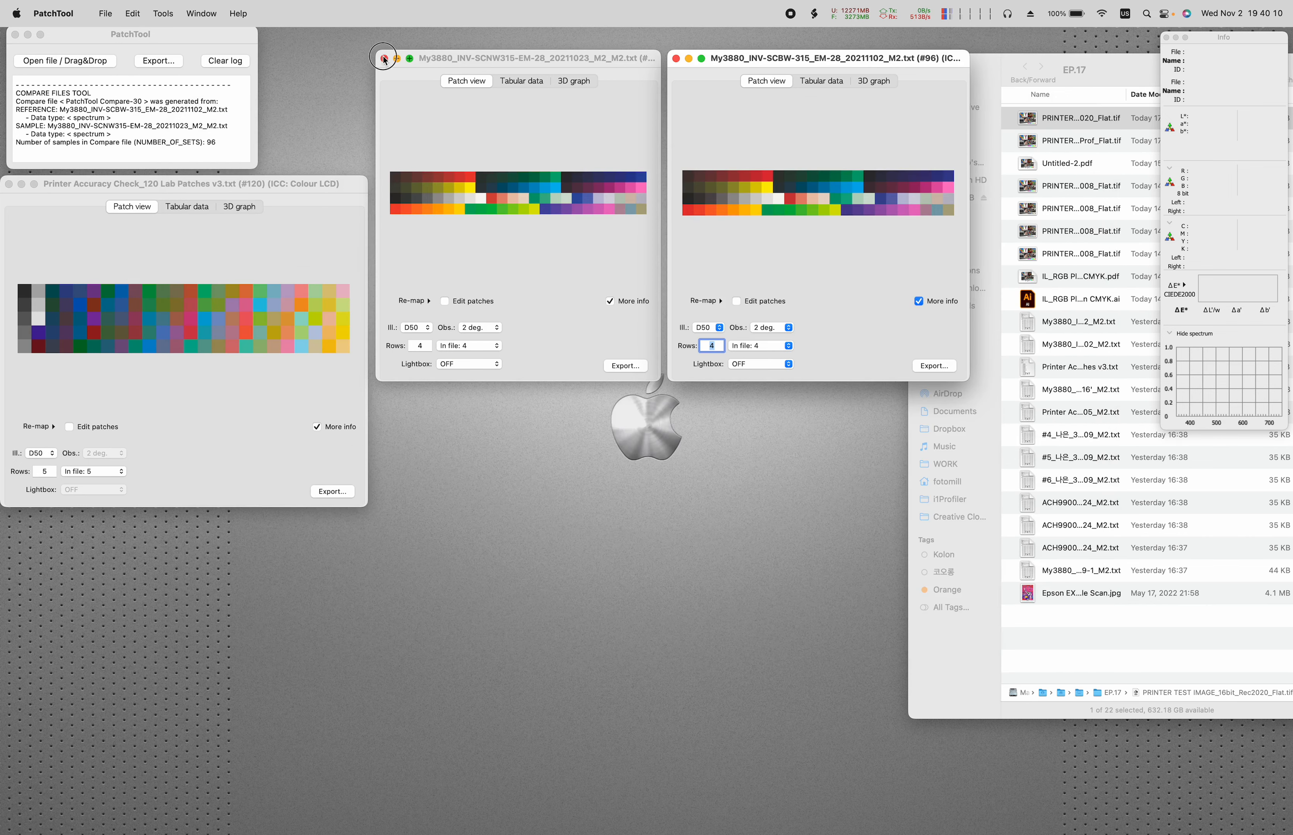
click(384, 59)
click(676, 58)
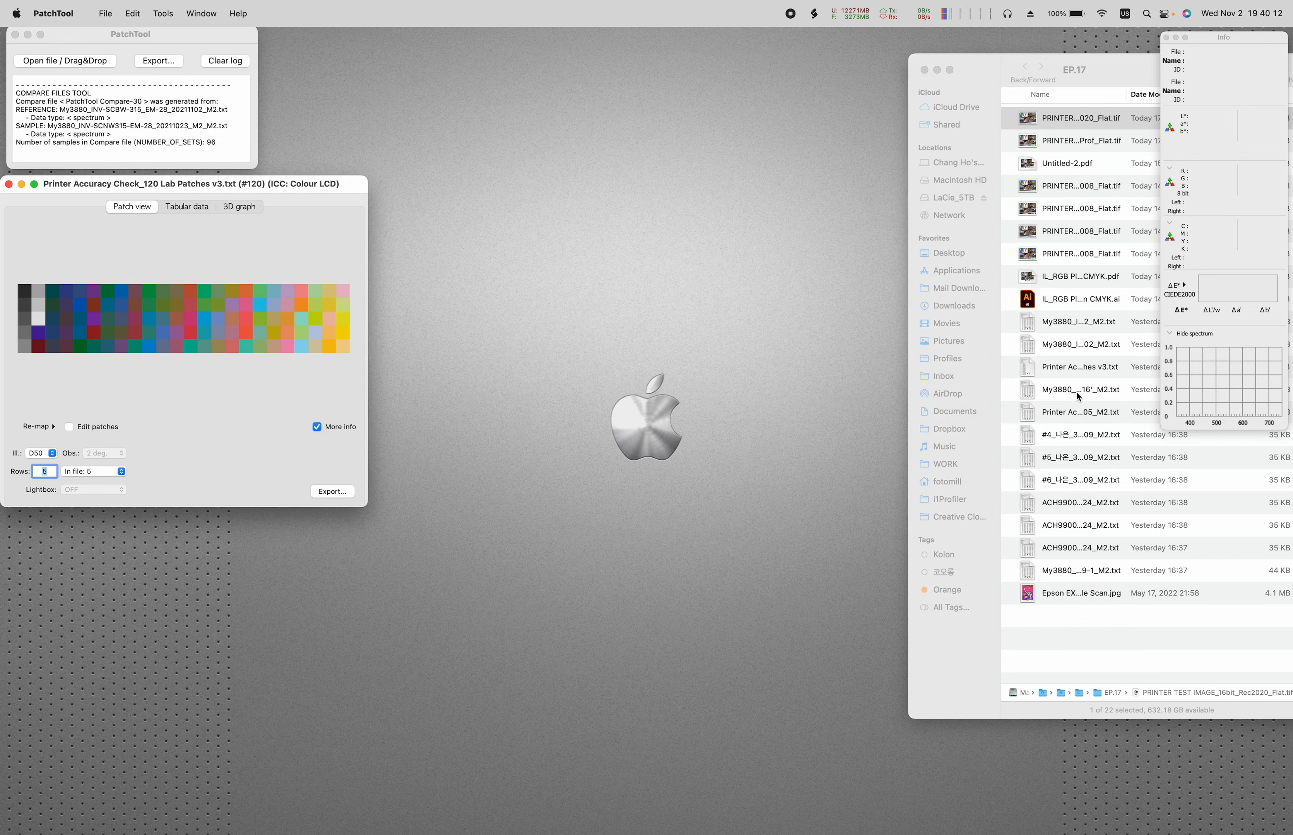
Switch to Finder, move the EP.17 folder window clear of the screen edge and widen it to show longer file names.
click(1081, 399)
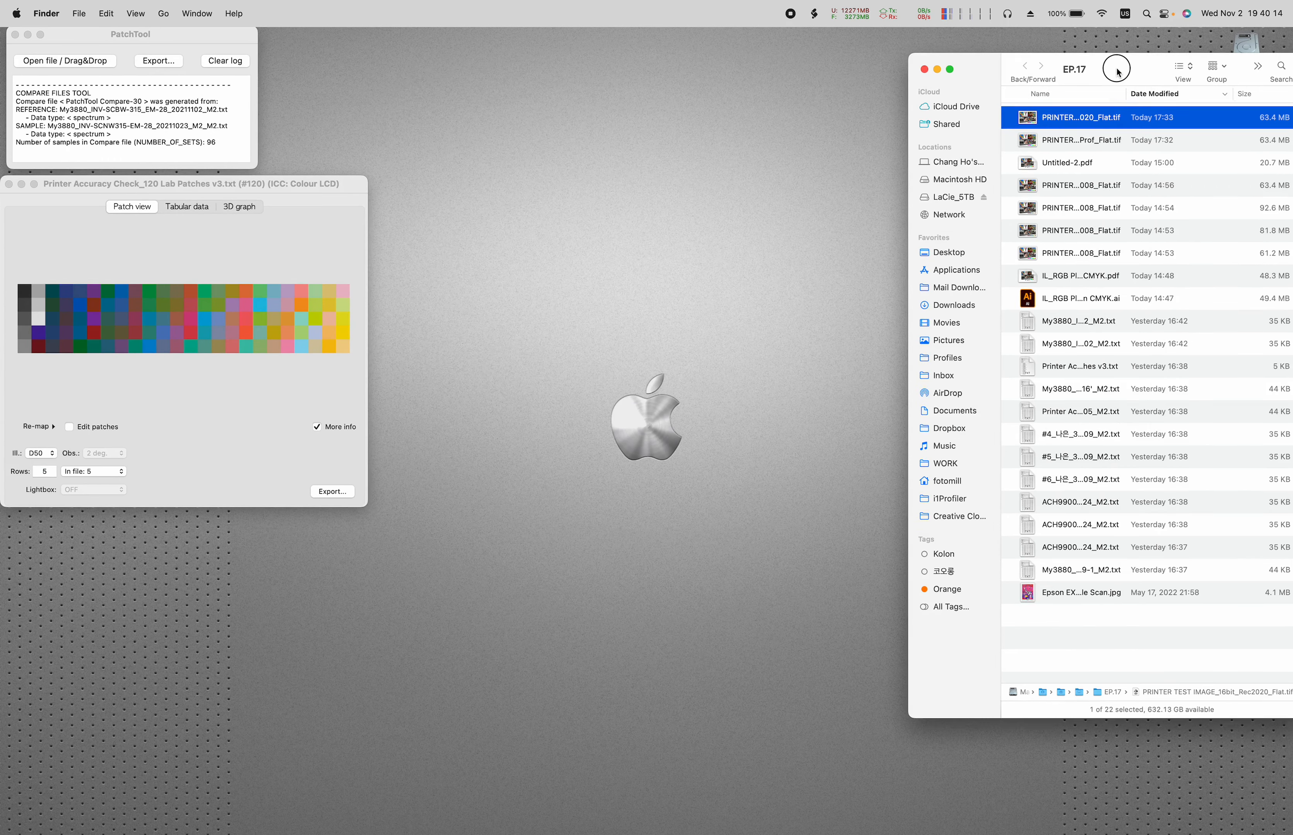
drag(1117, 73, 857, 73)
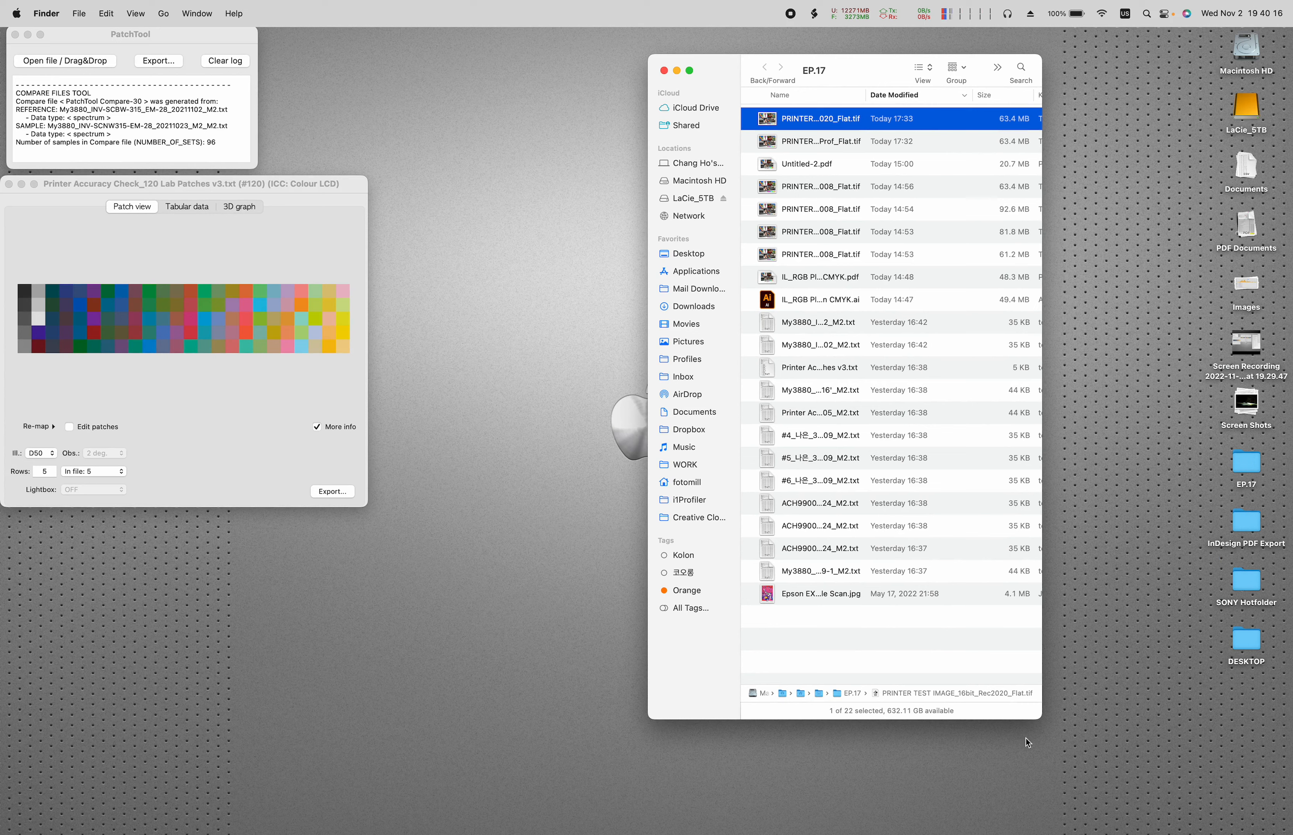
drag(1040, 718, 1184, 718)
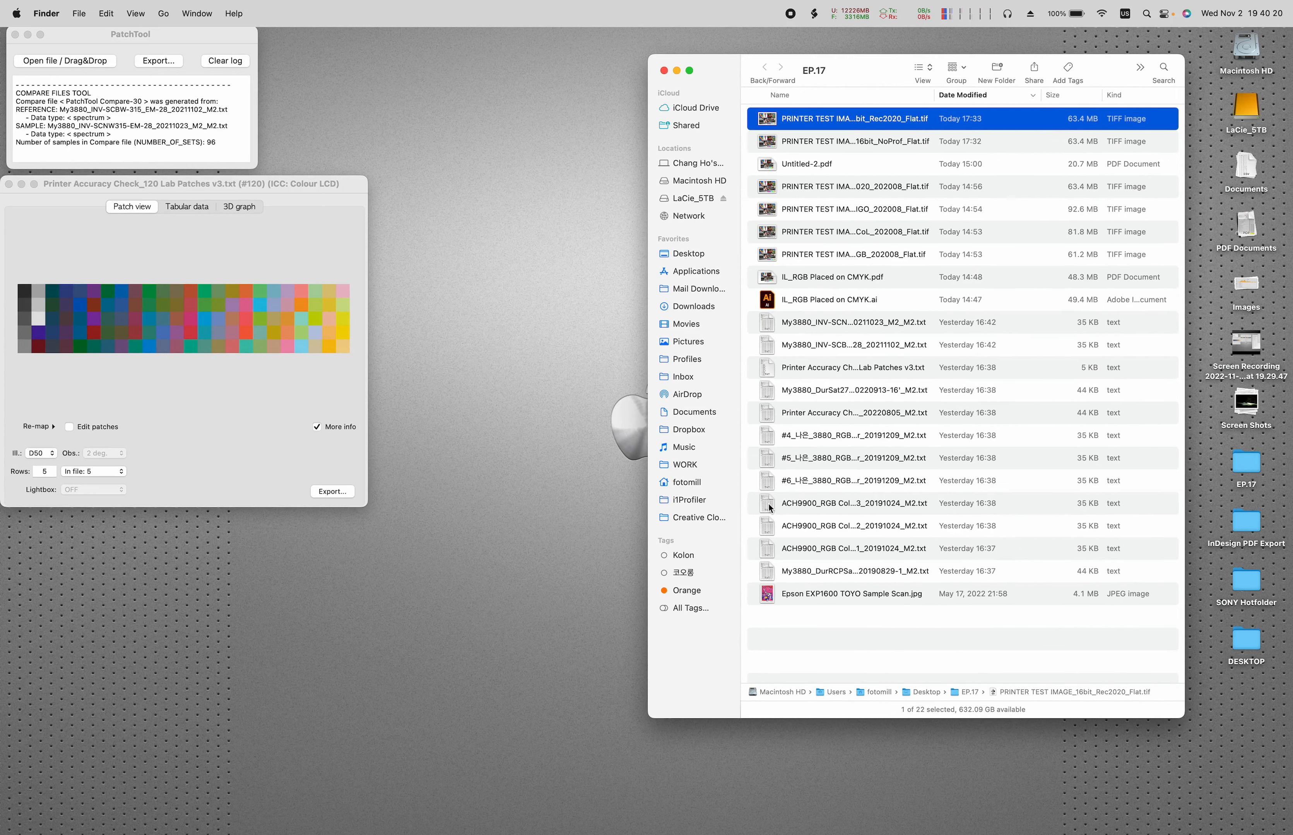
Load the ACH9900_RGB Color Control Strip files #3, #2 and #1 into PatchTool and stack their windows in a vertical column.
drag(770, 509, 61, 70)
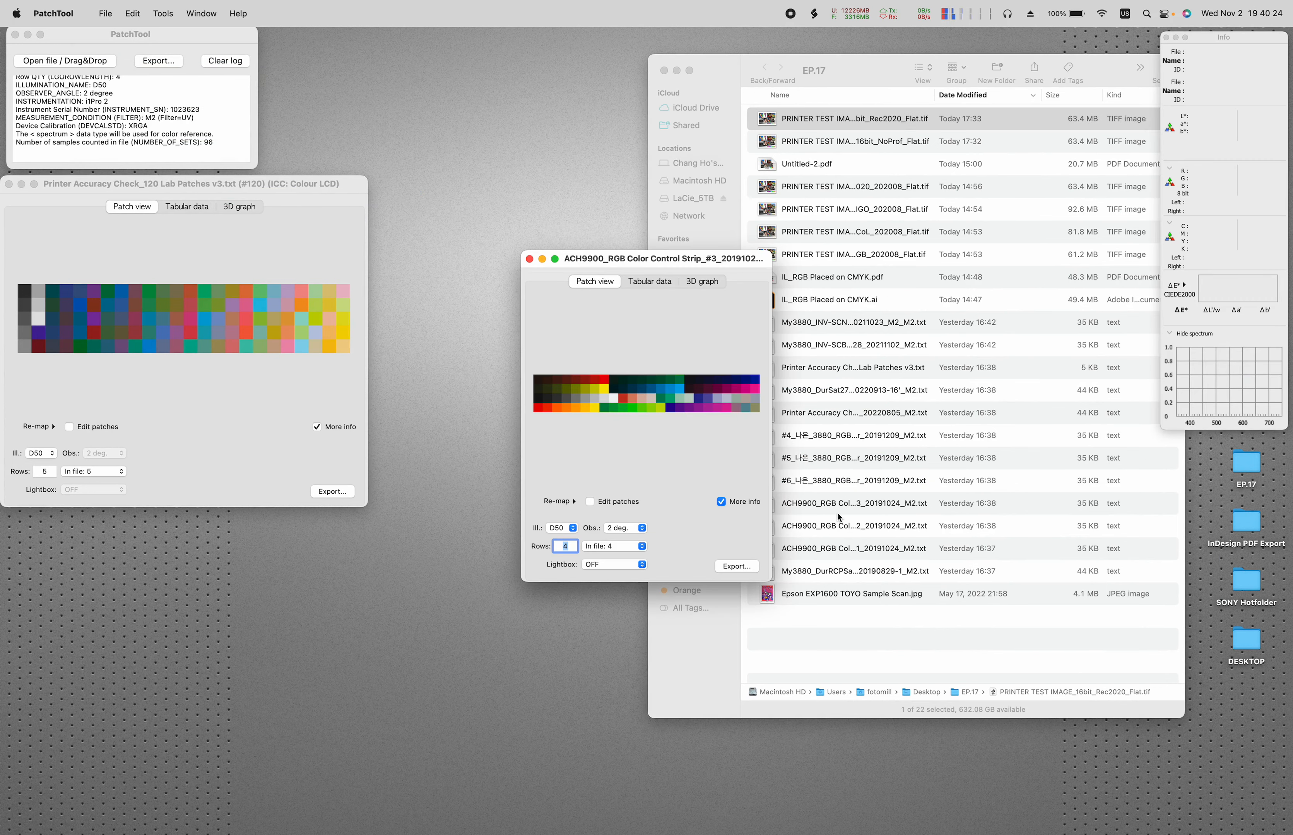
drag(670, 263, 520, 62)
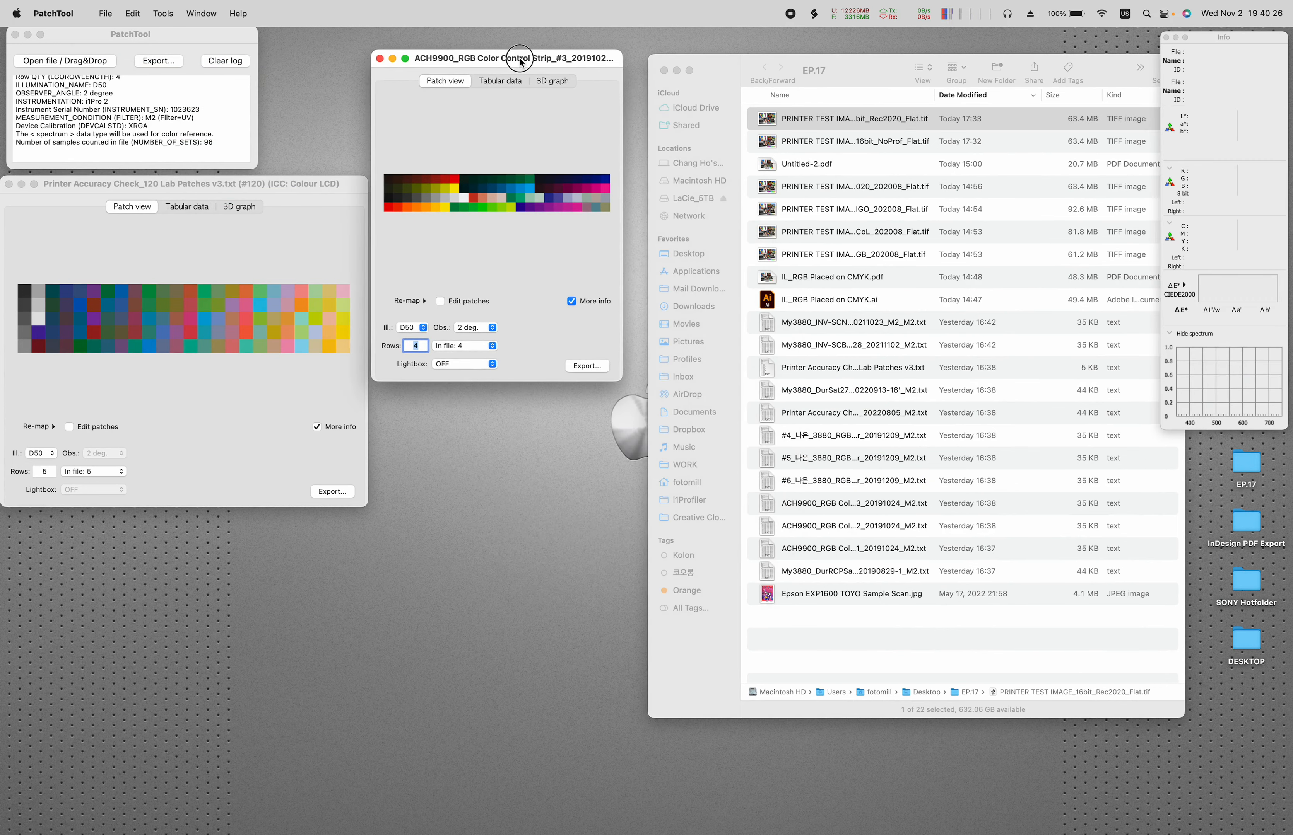
drag(767, 534, 54, 60)
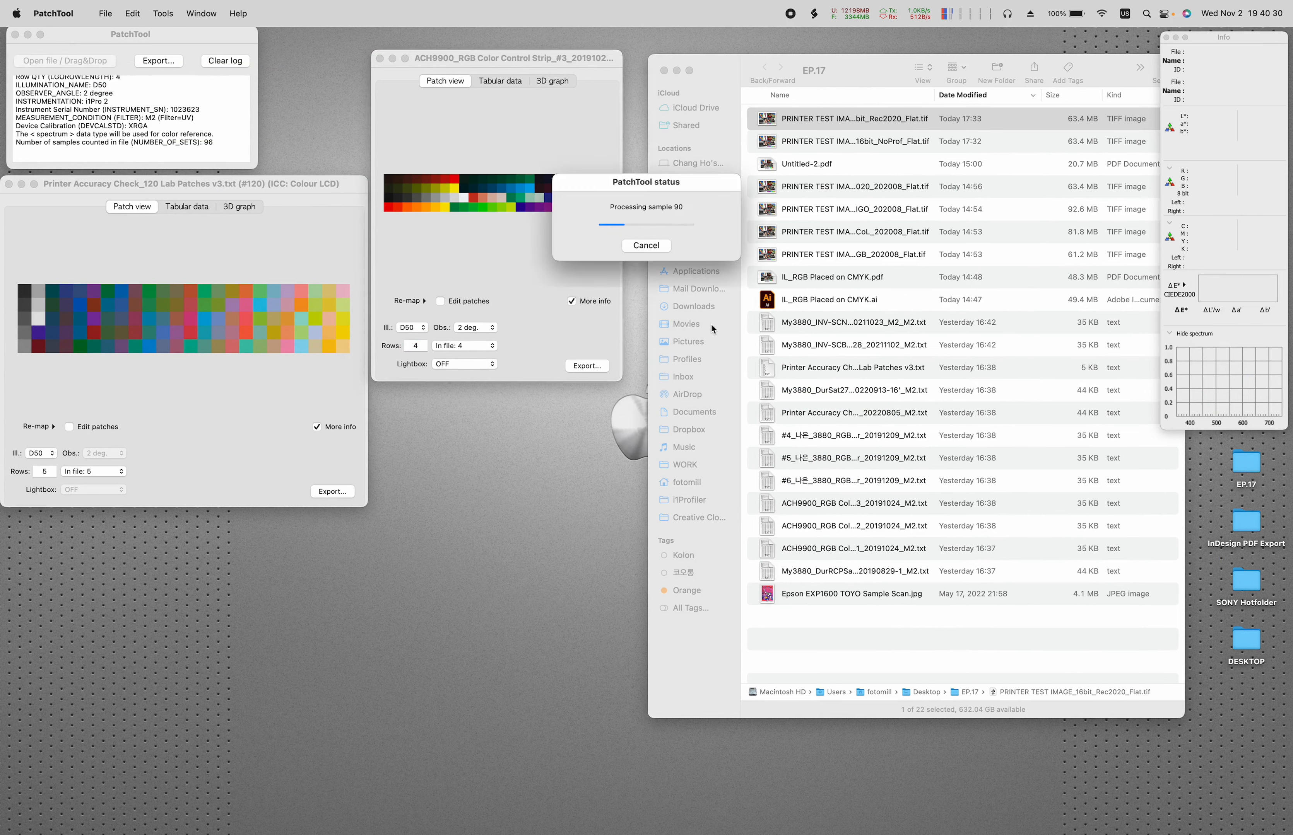
drag(697, 264, 539, 241)
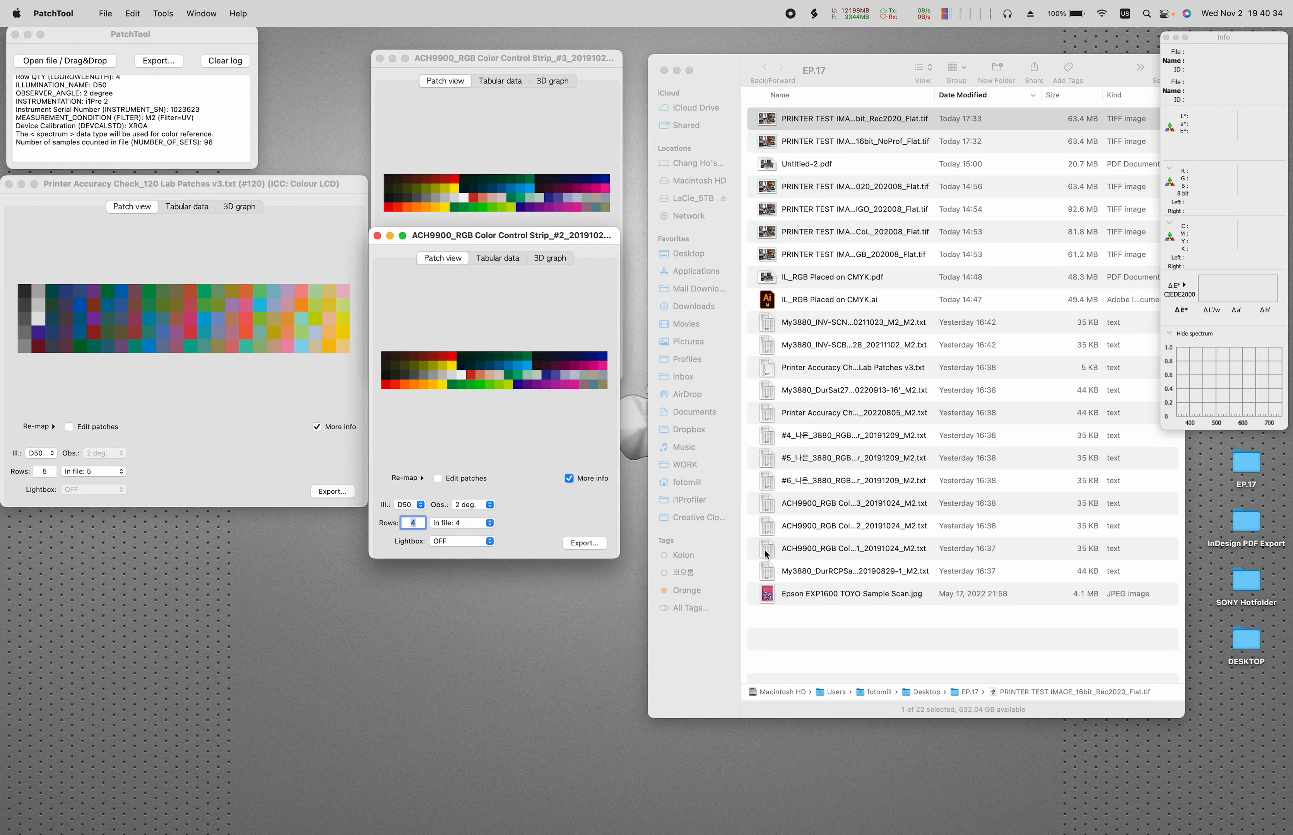
drag(765, 554, 73, 64)
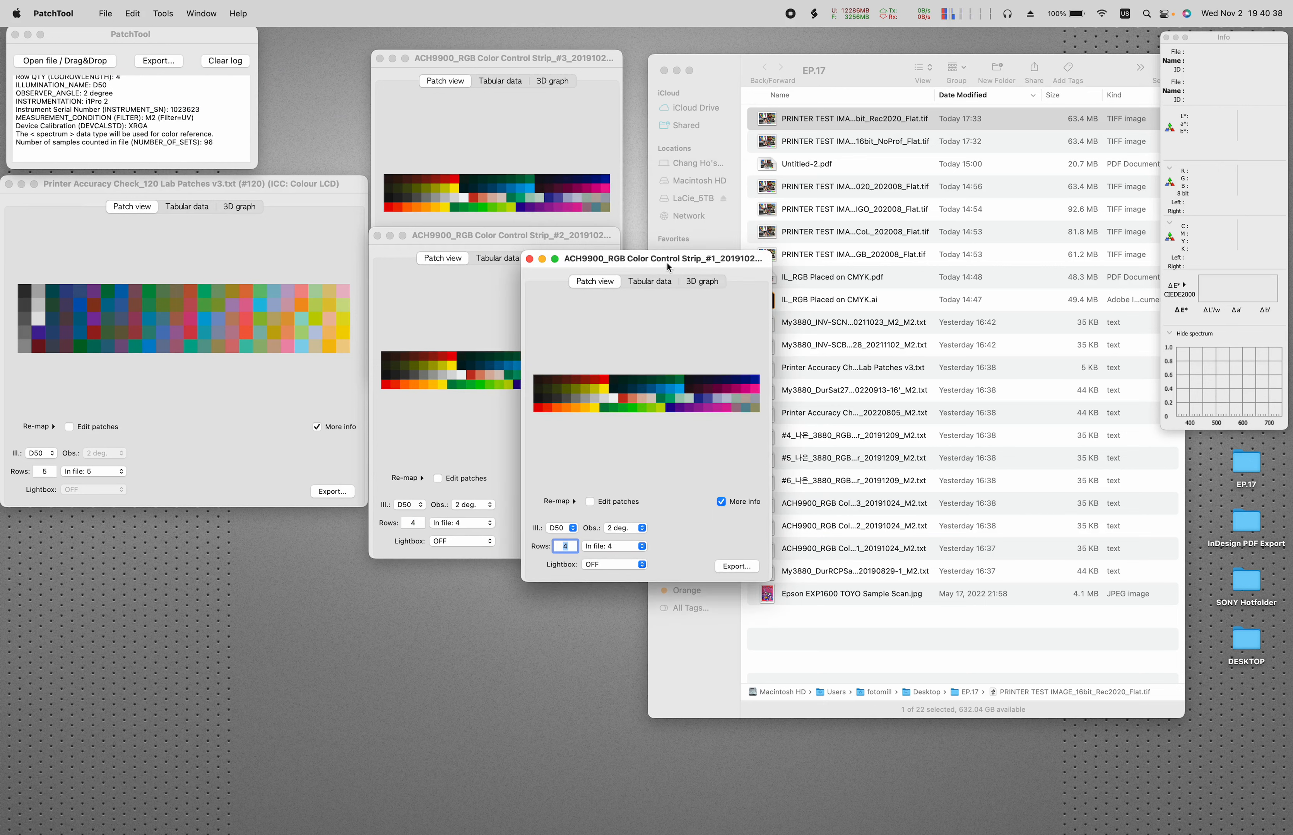
drag(669, 268, 569, 372)
drag(528, 427, 514, 450)
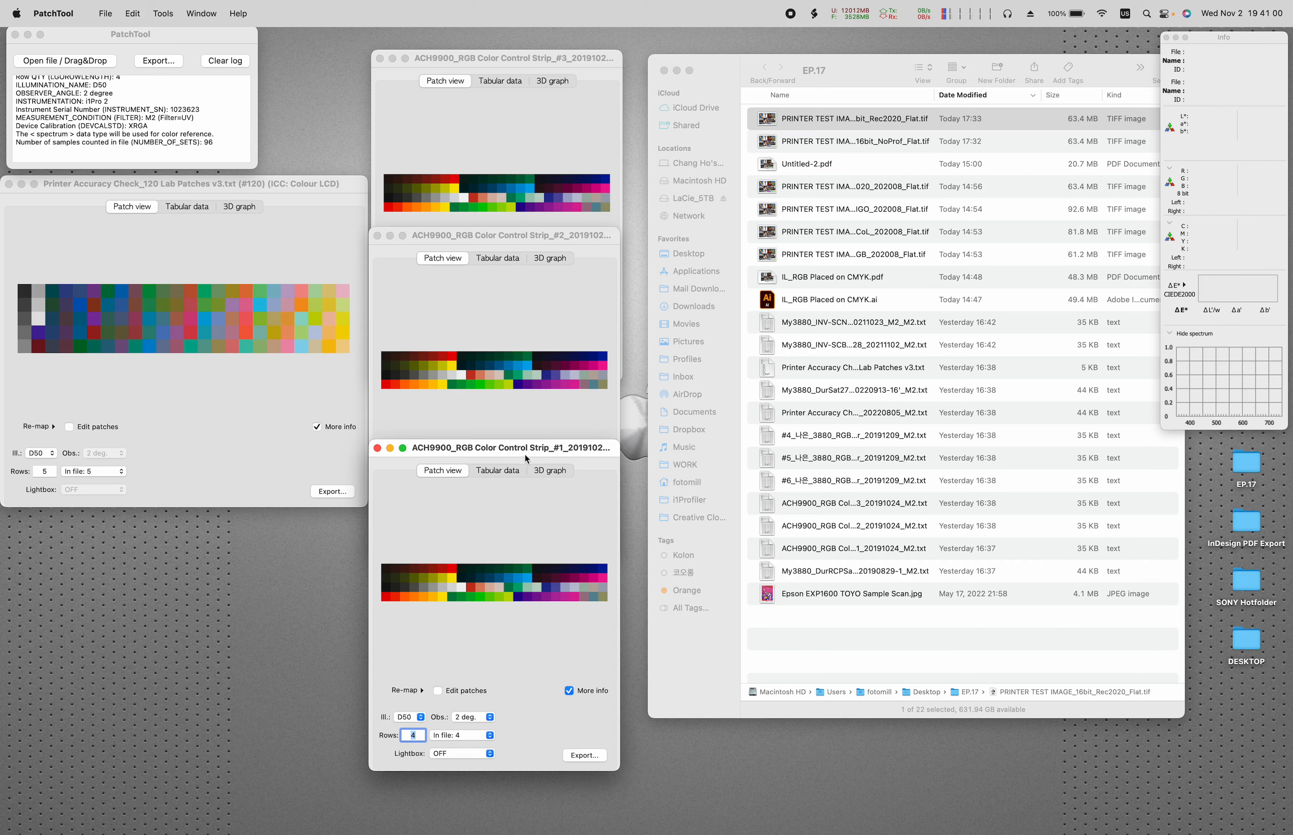
Compare the ACH9900_RGB Color Control Strip #3 as reference with strip #2 as sample.
click(176, 20)
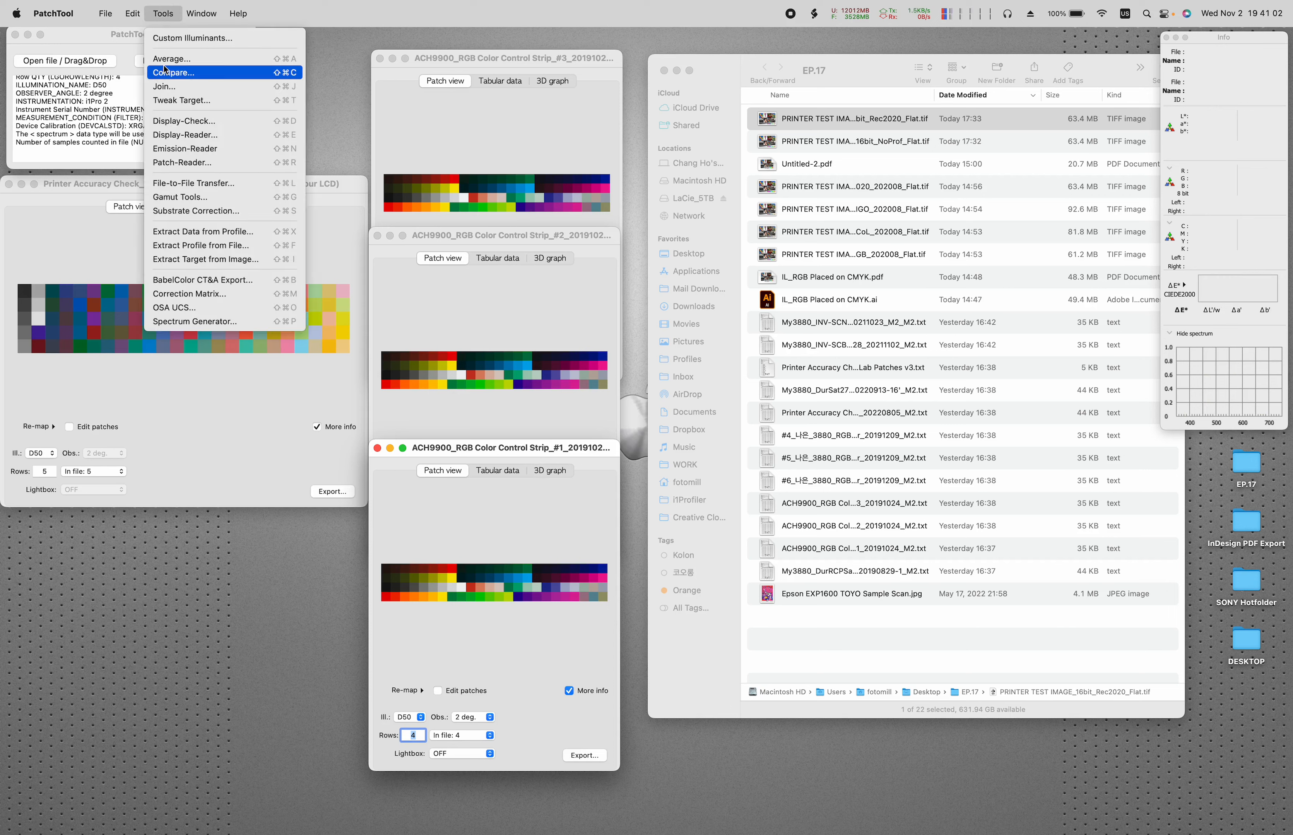
click(180, 72)
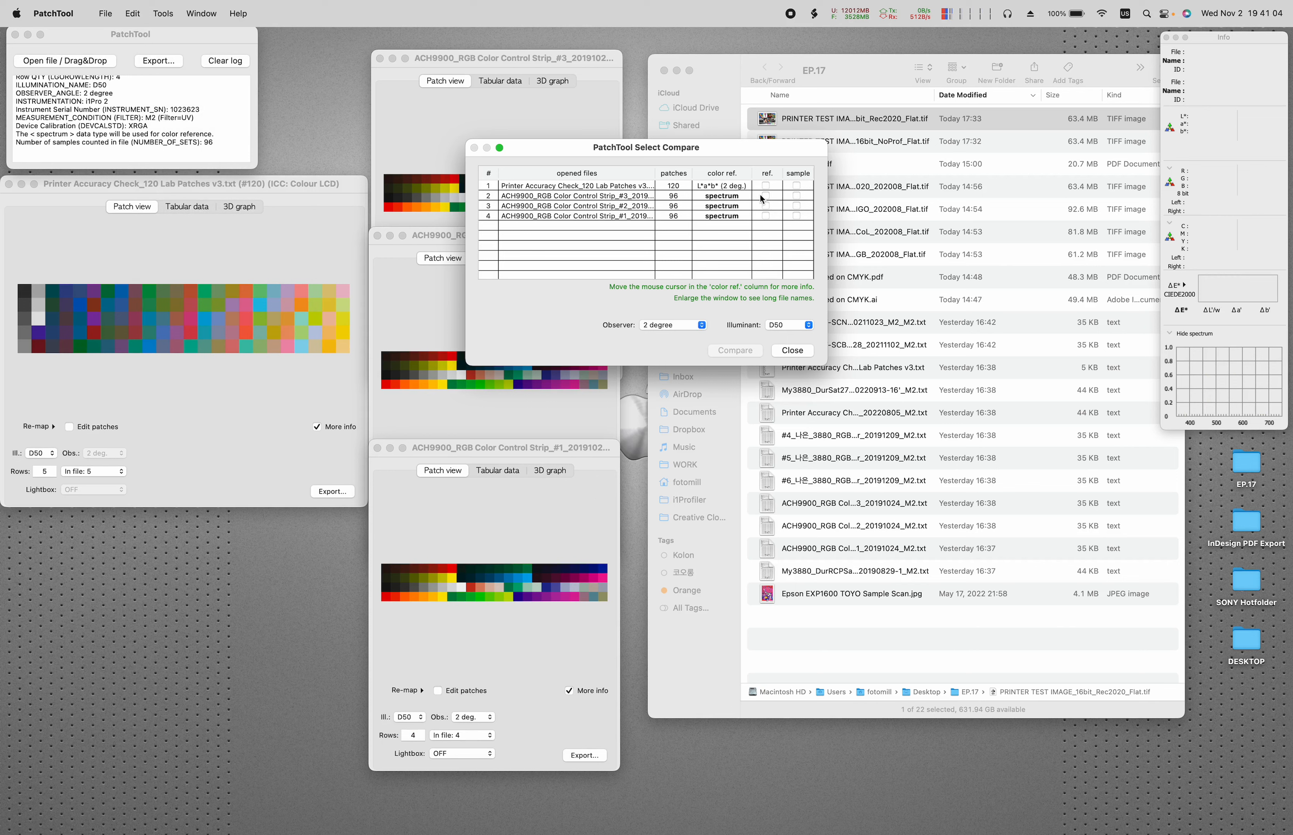
click(765, 195)
click(796, 205)
click(748, 346)
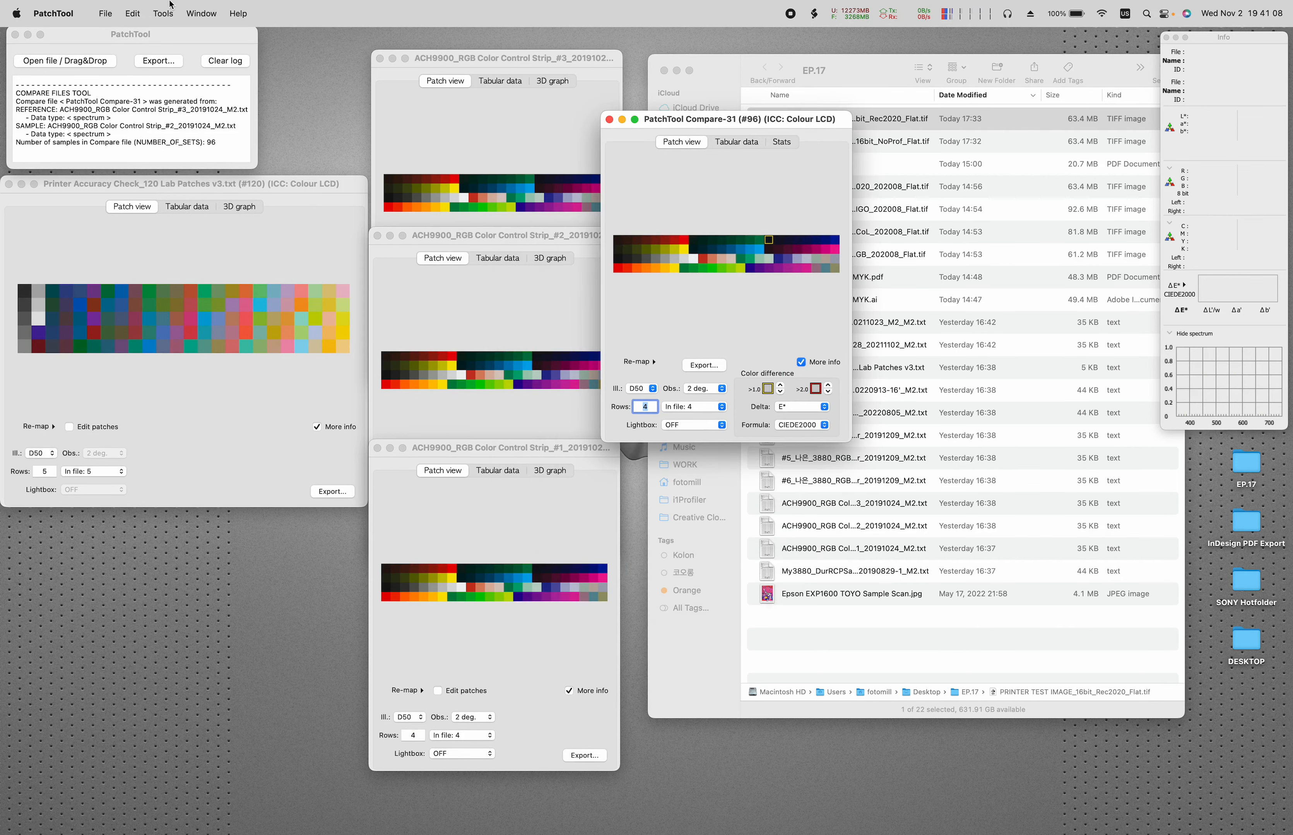
Compare the ACH9900_RGB Color Control Strip #2 as reference with strip #1 as sample.
click(166, 12)
click(187, 73)
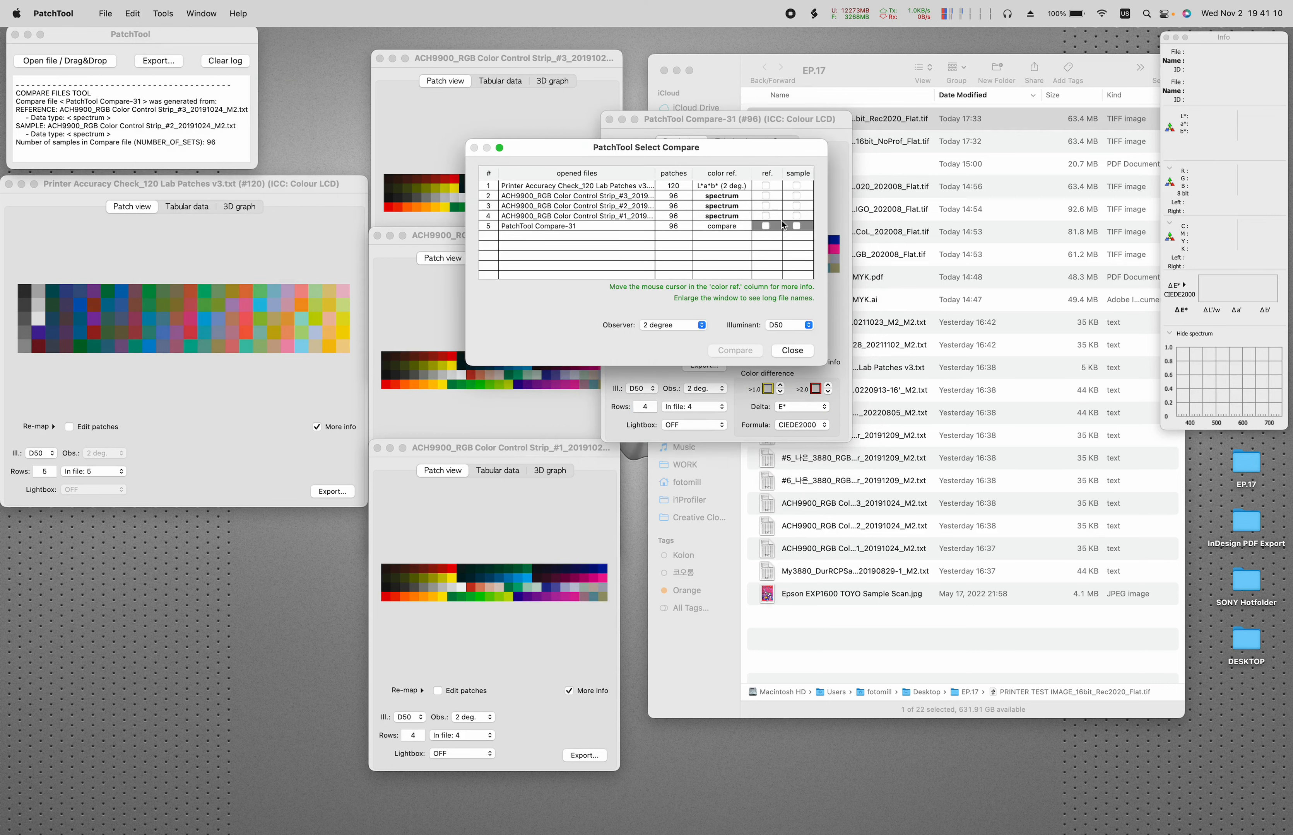
click(764, 205)
click(797, 216)
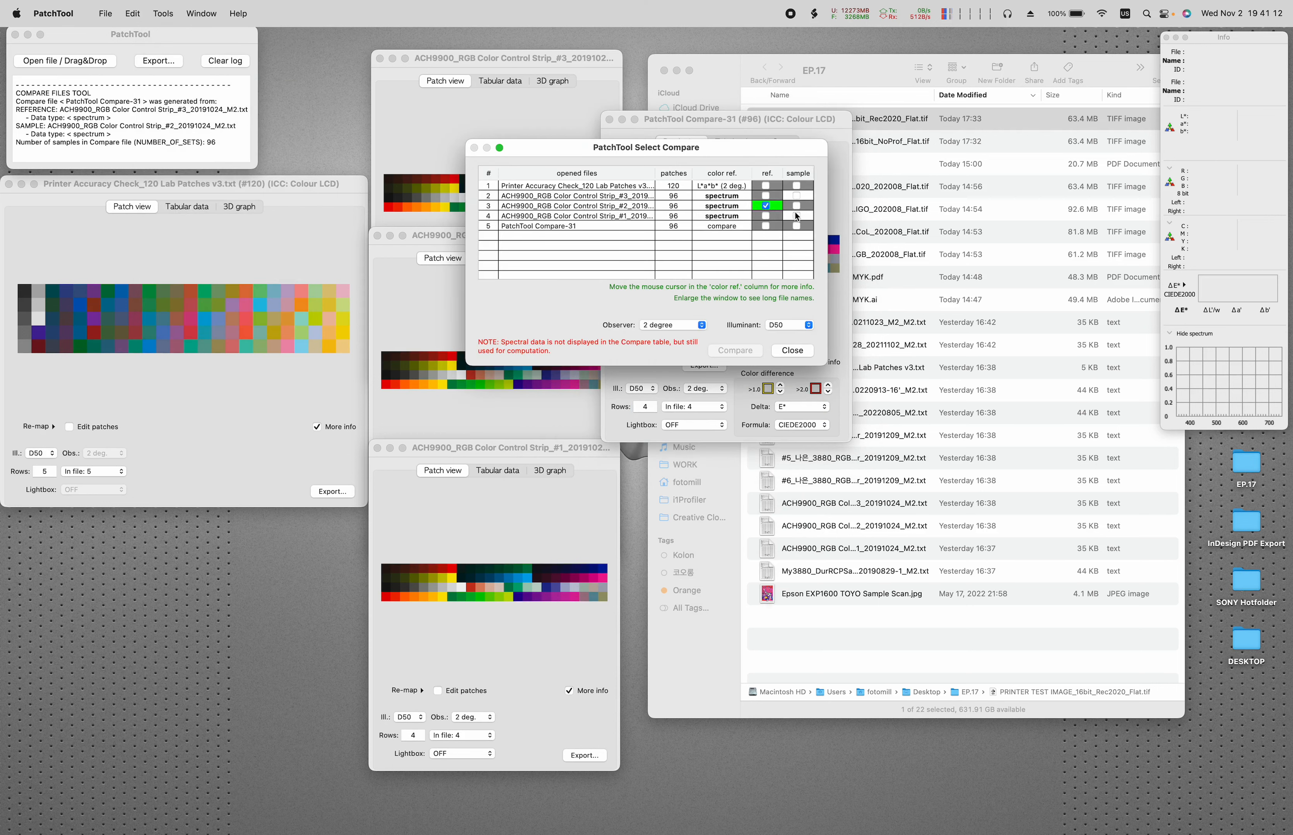
click(724, 350)
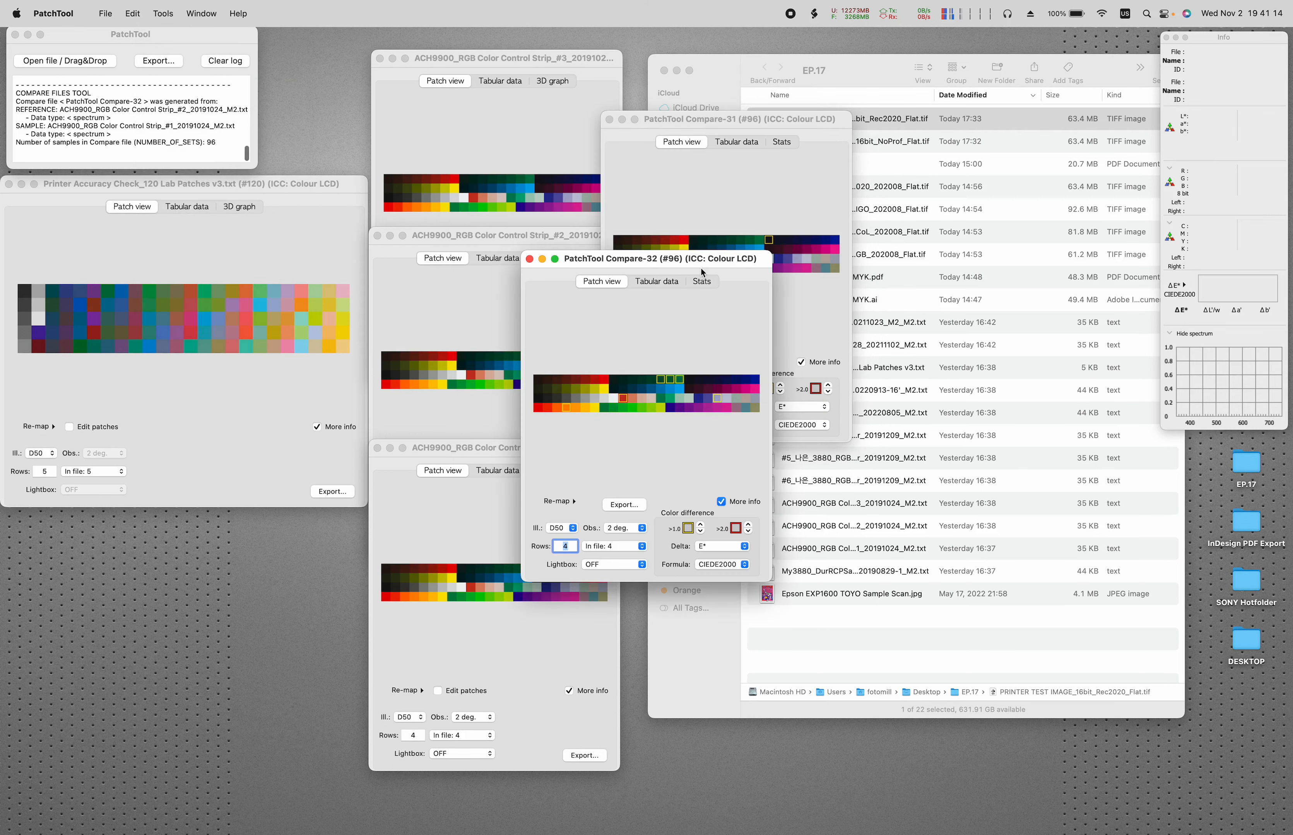
Enlarge both comparison results to nearly full width and stack them, with the #3/#2 comparison above the #2/#1 comparison.
drag(673, 262, 328, 435)
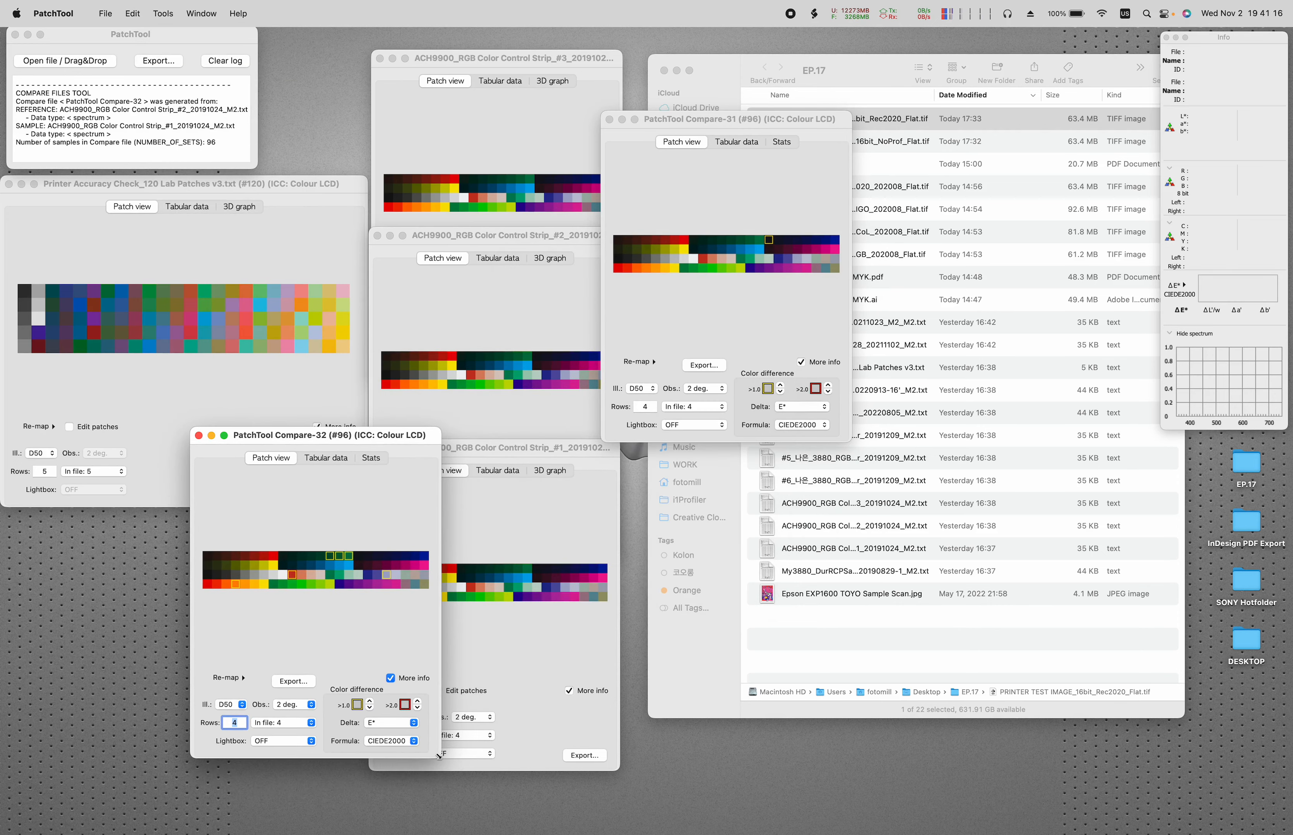
drag(439, 757, 1183, 809)
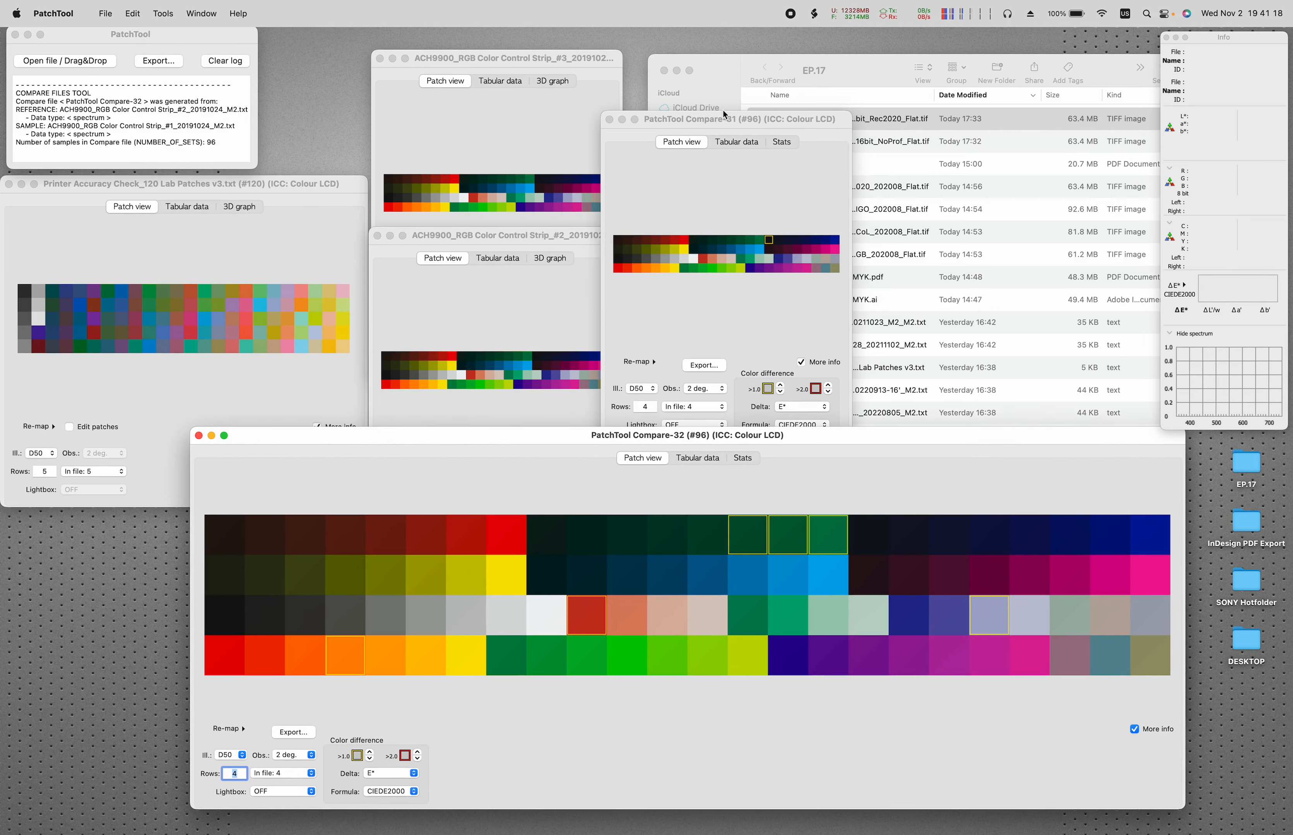
drag(721, 114, 304, 93)
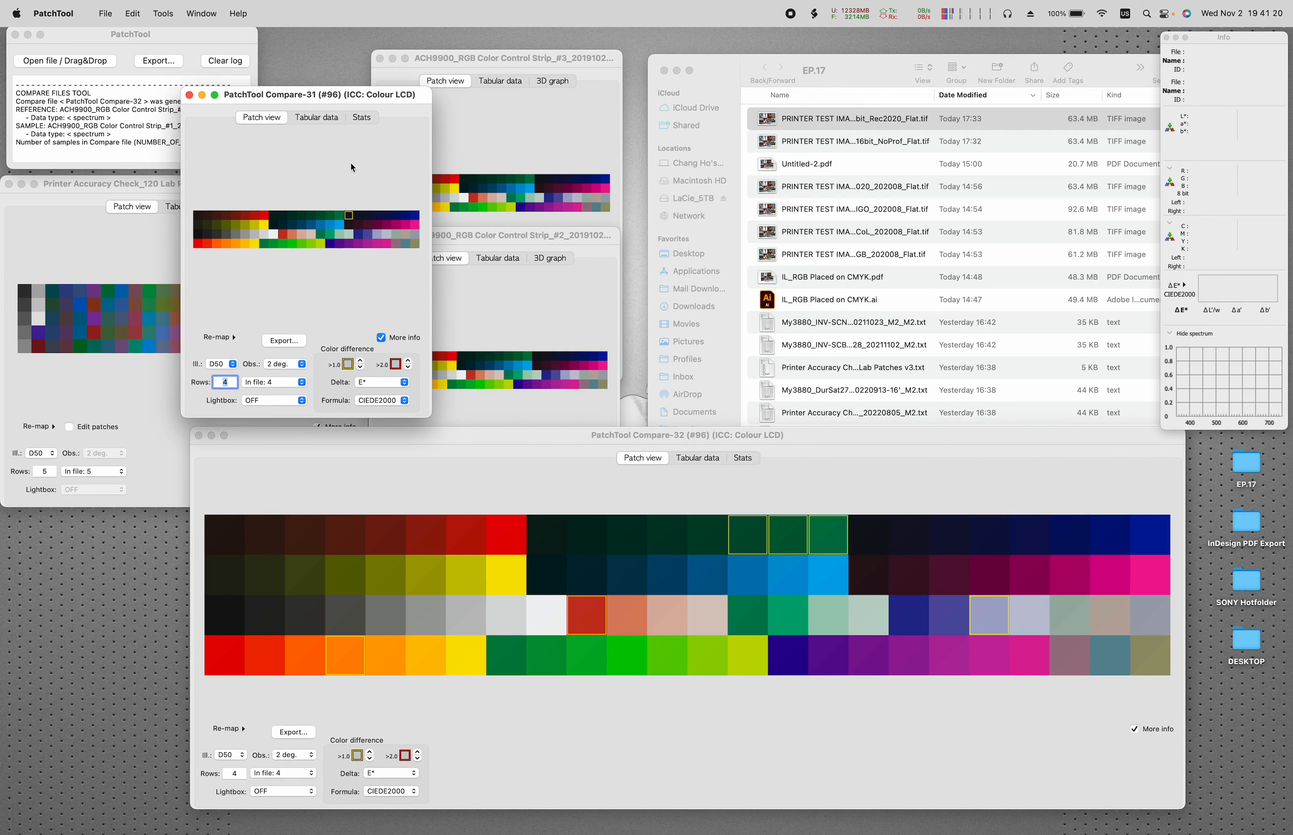
drag(443, 412, 1151, 418)
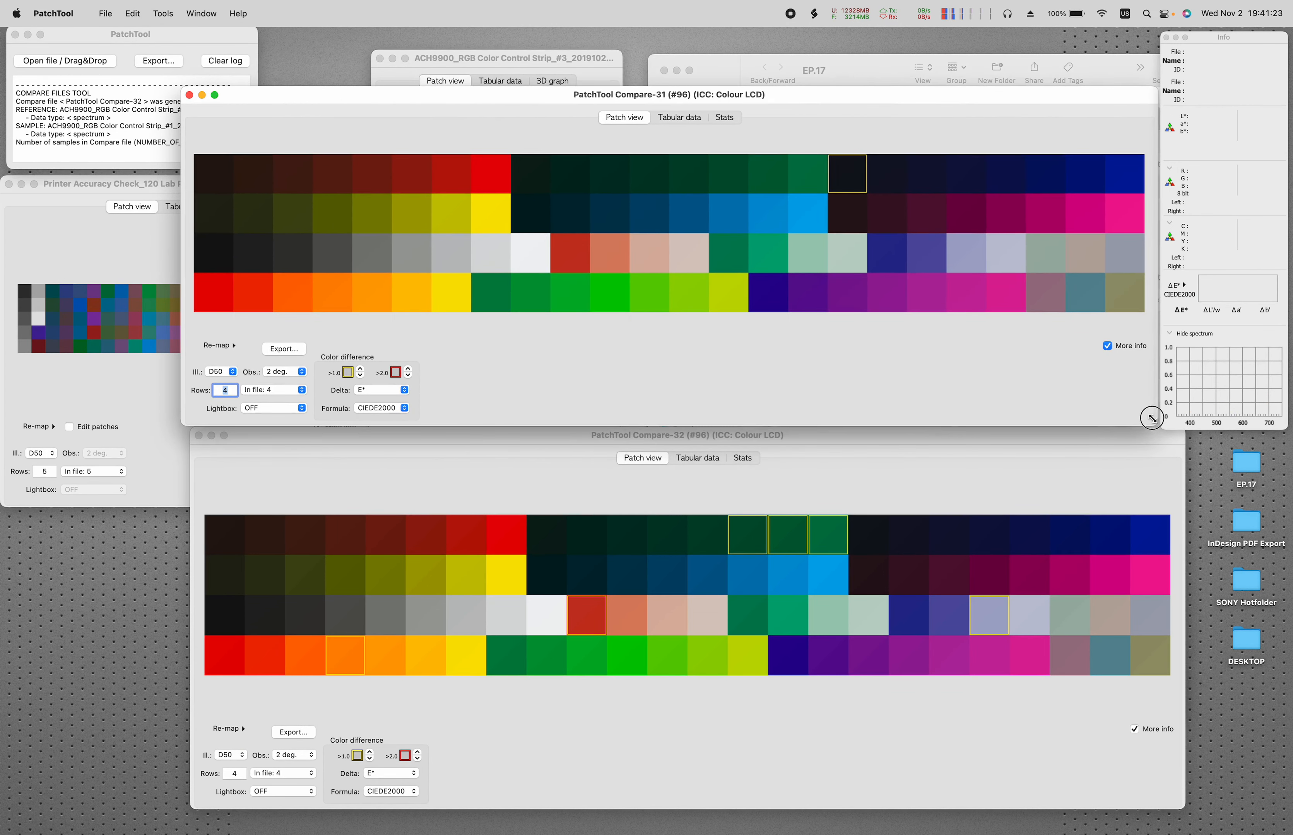
click(1019, 486)
drag(1004, 442, 976, 442)
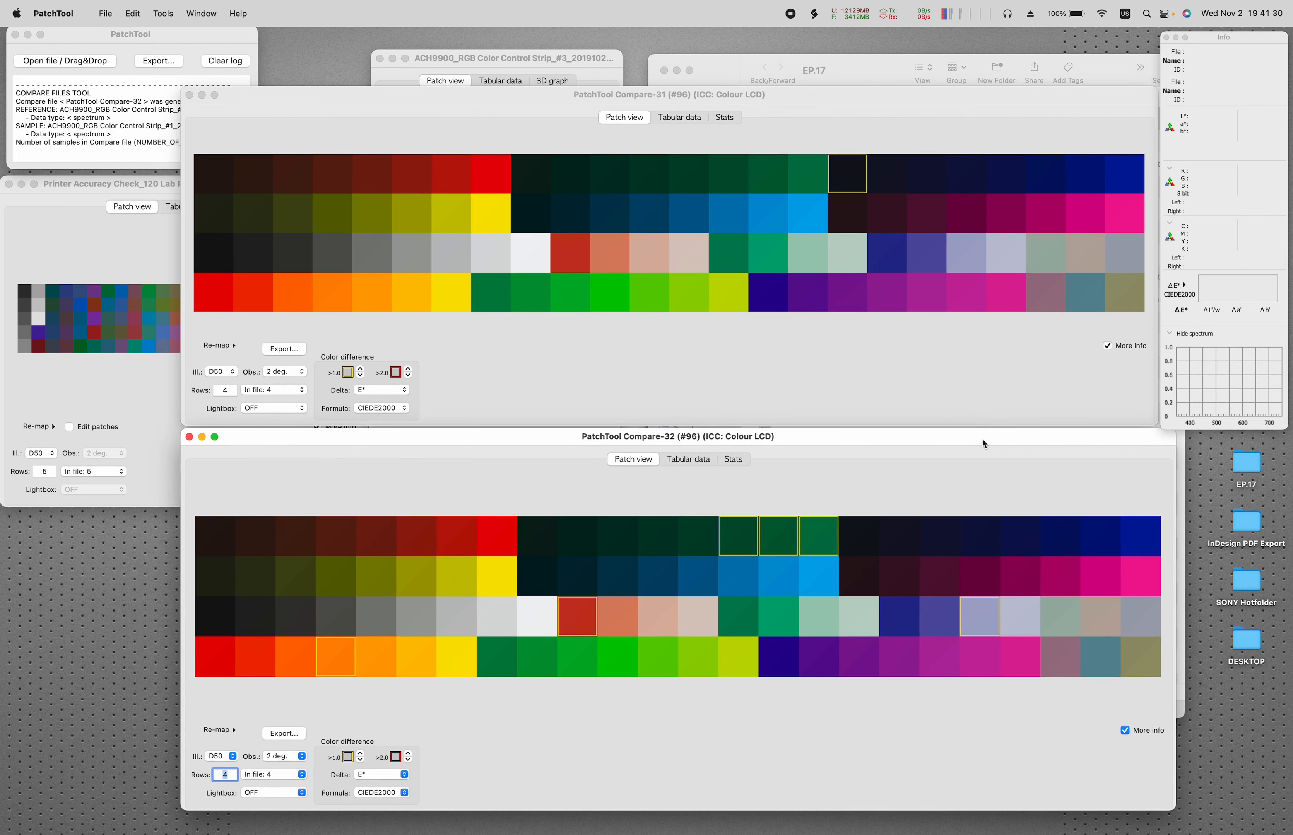
Examine patch differences in the #3/#2 comparison and its statistics histogram at a bin size of 0.040.
click(876, 378)
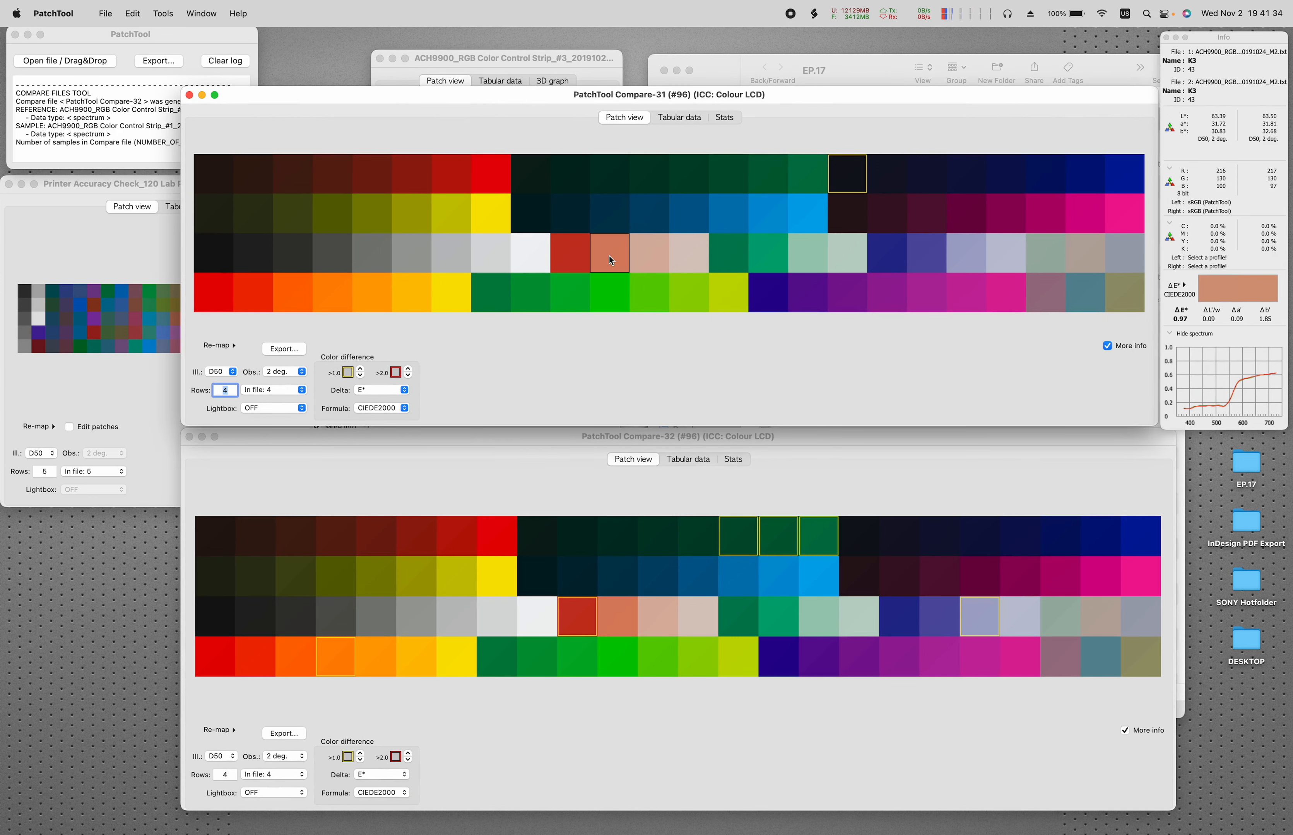
click(726, 118)
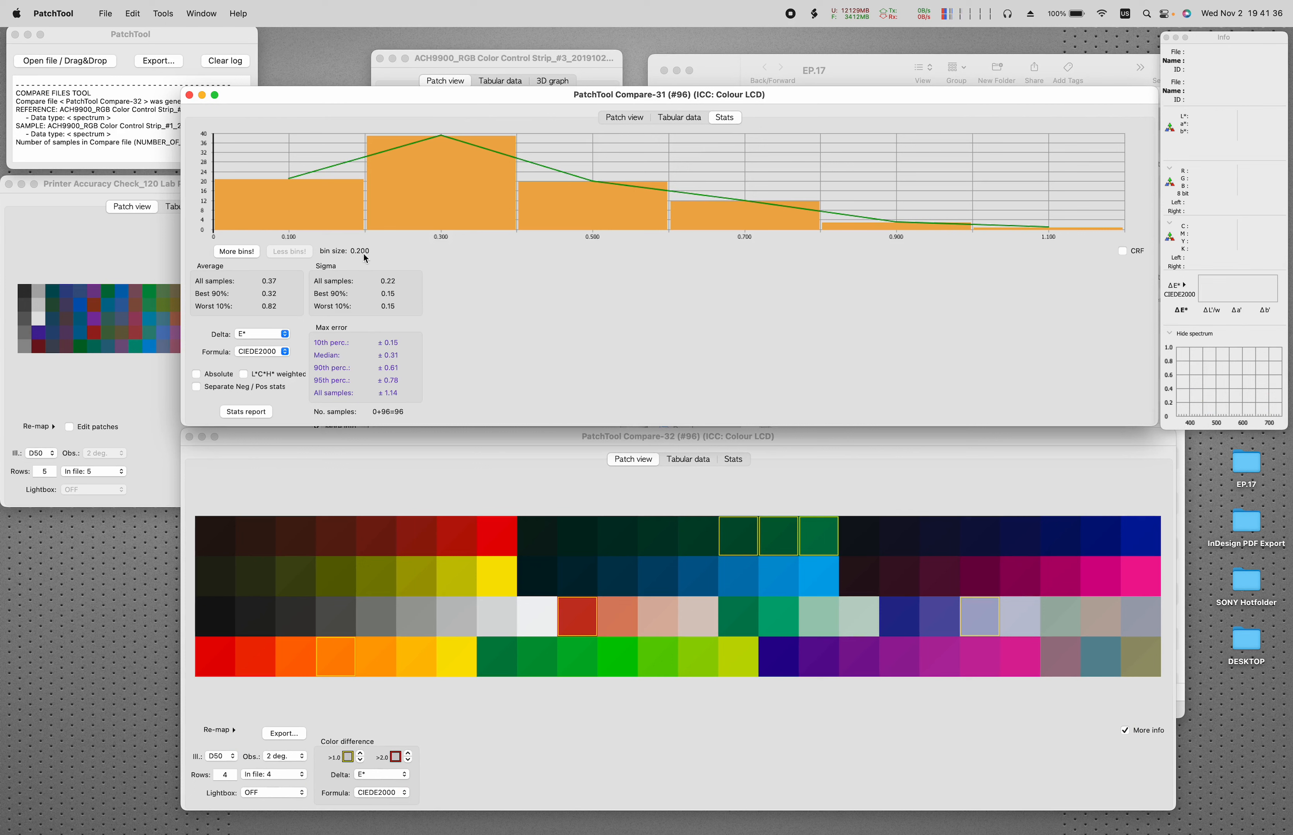
click(238, 251)
click(237, 252)
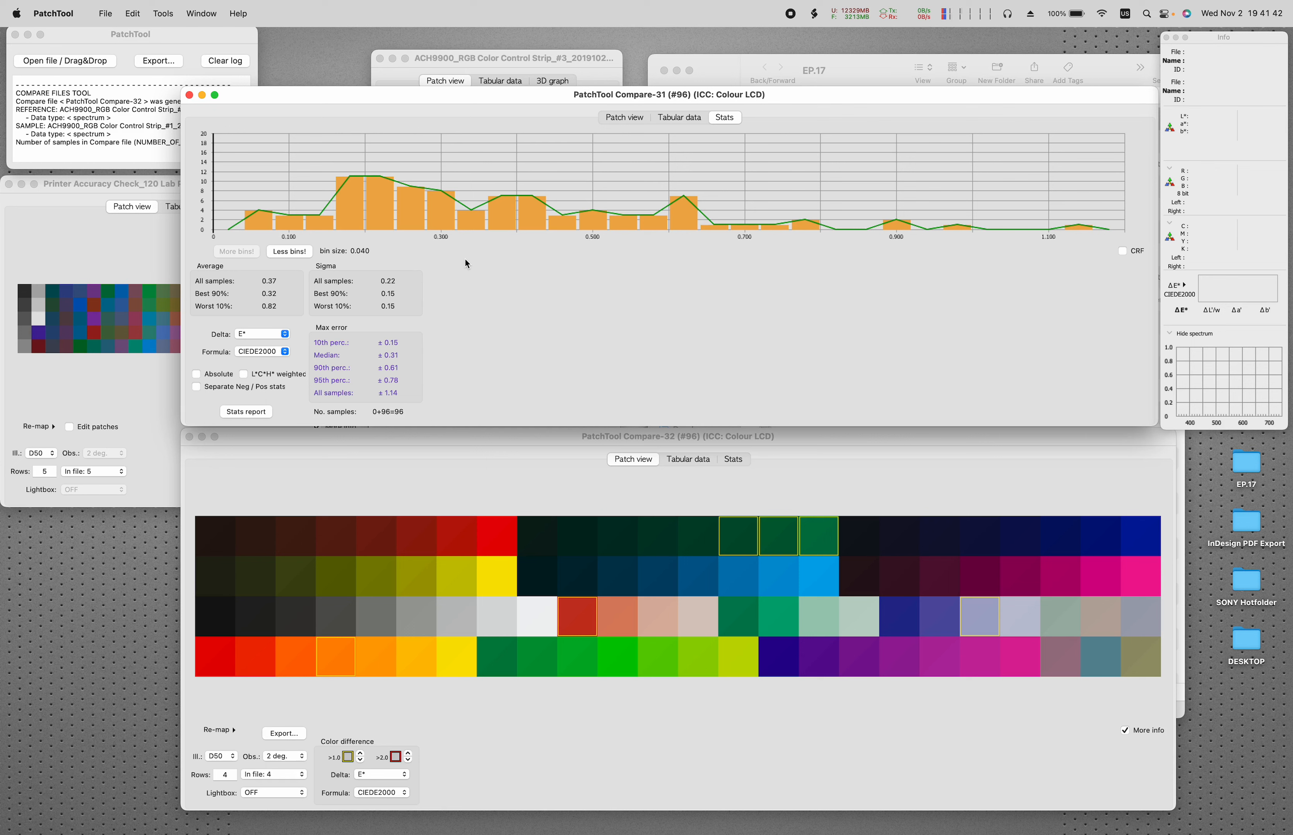
Examine the #2/#1 comparison's statistics histogram at a bin size of 0.040, then return that comparison to its patch view.
click(531, 489)
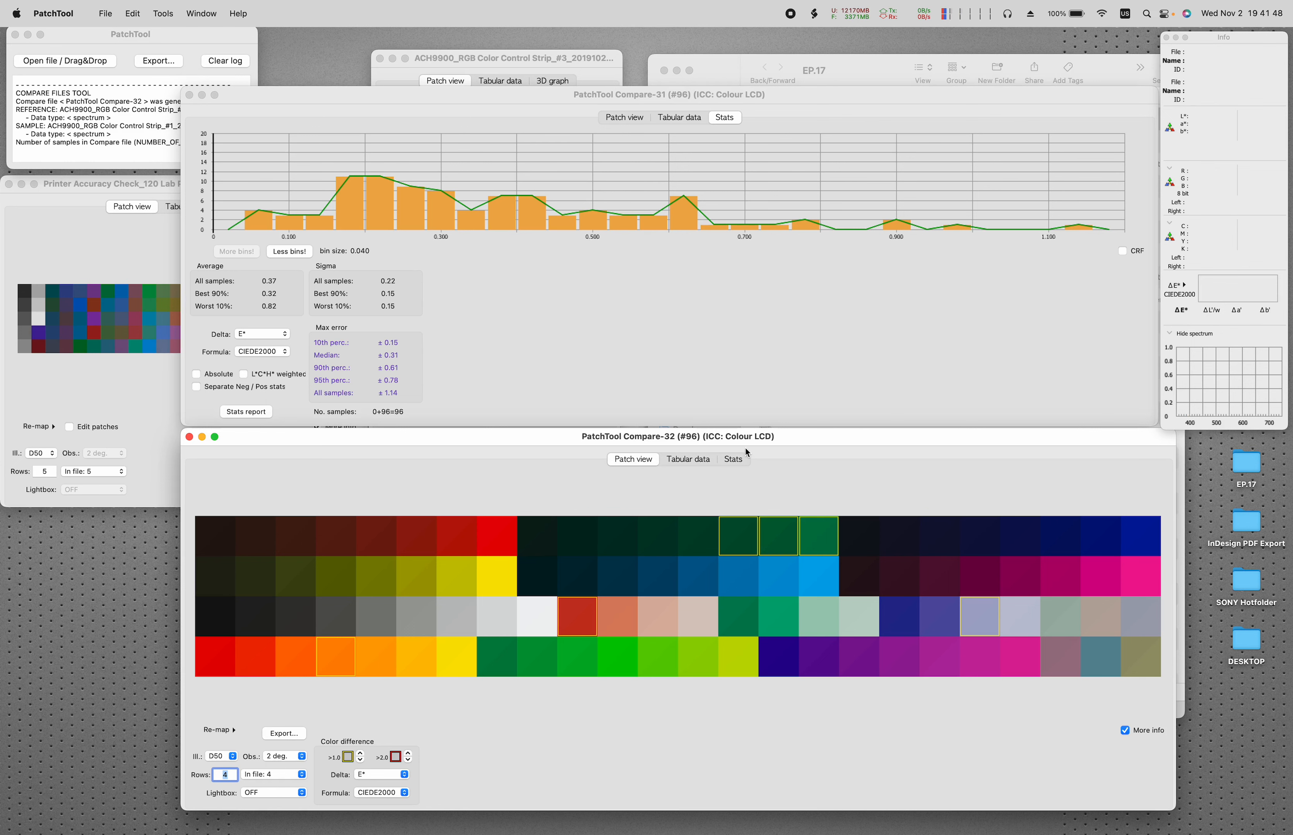
click(735, 459)
click(224, 640)
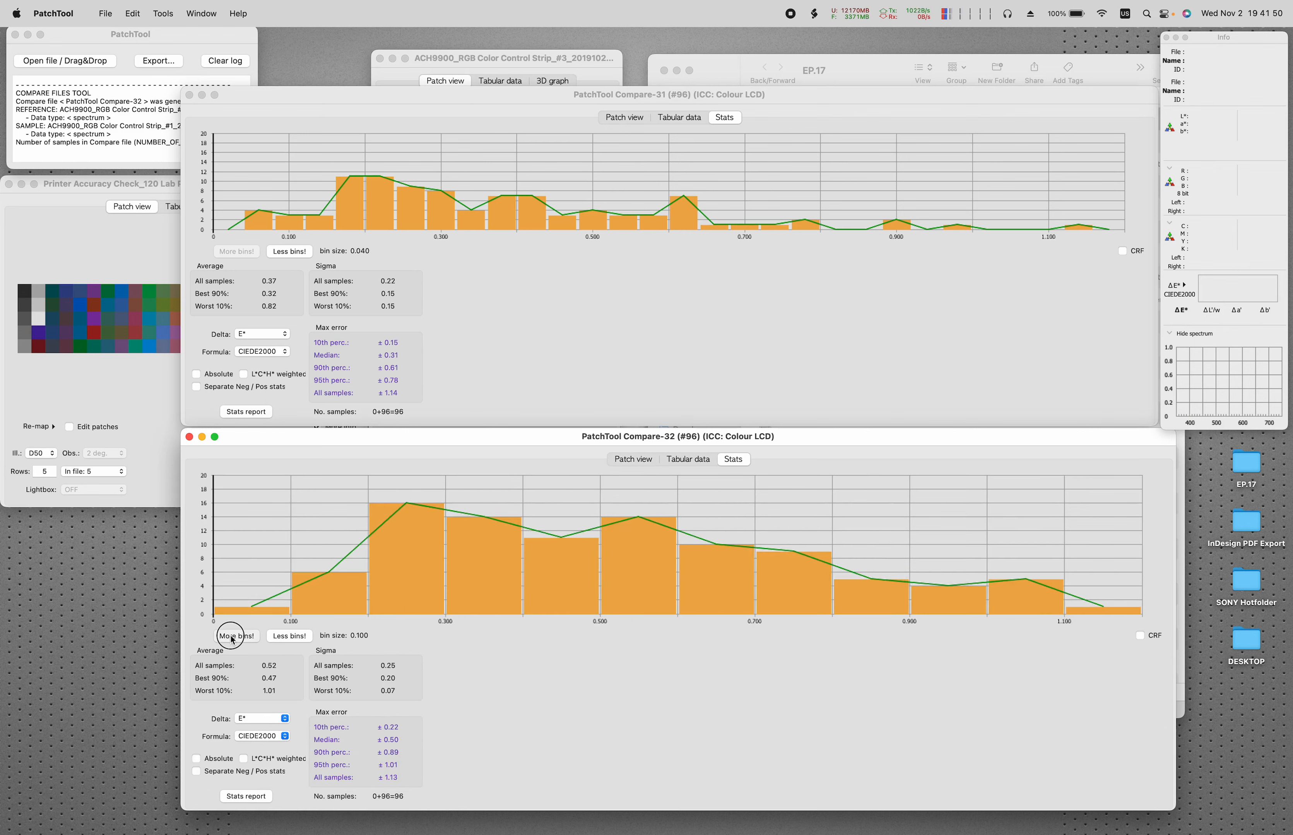
click(236, 638)
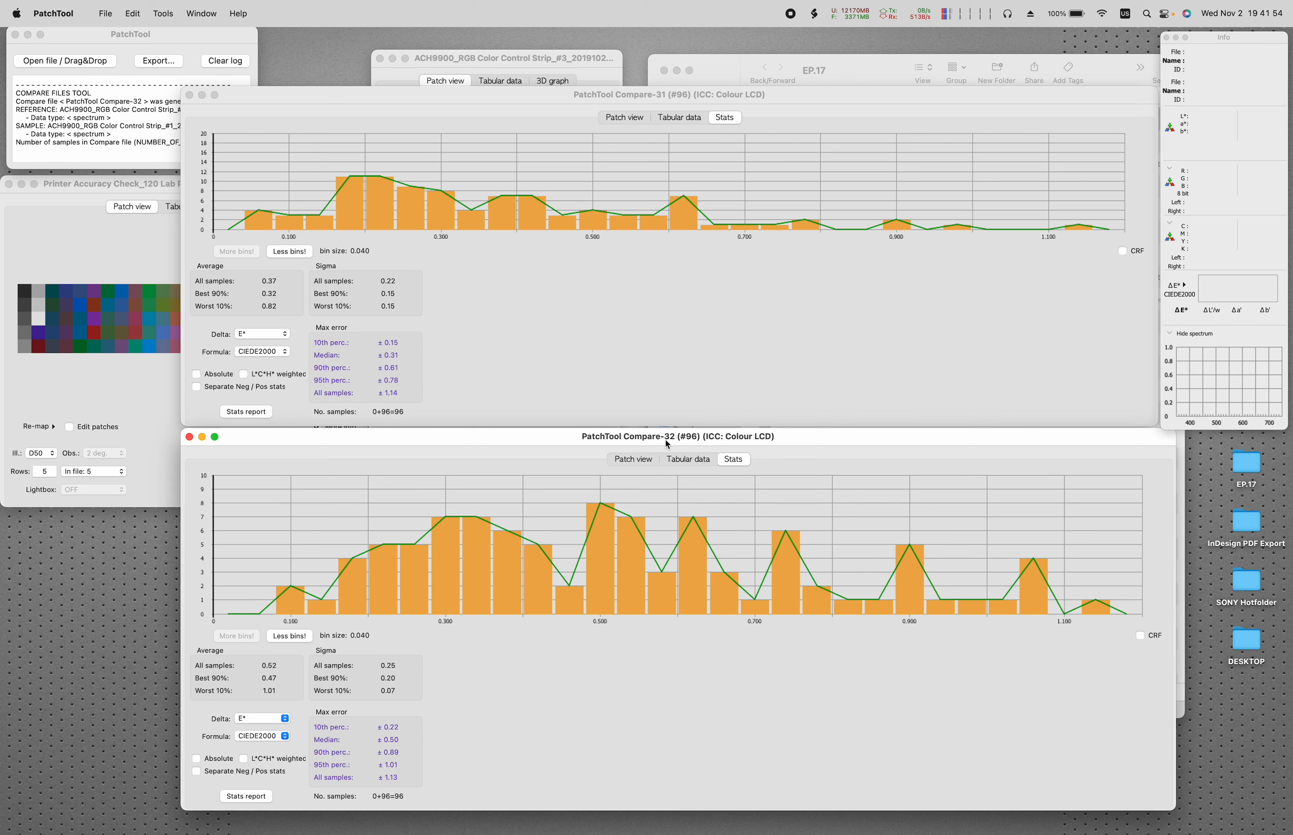
click(624, 460)
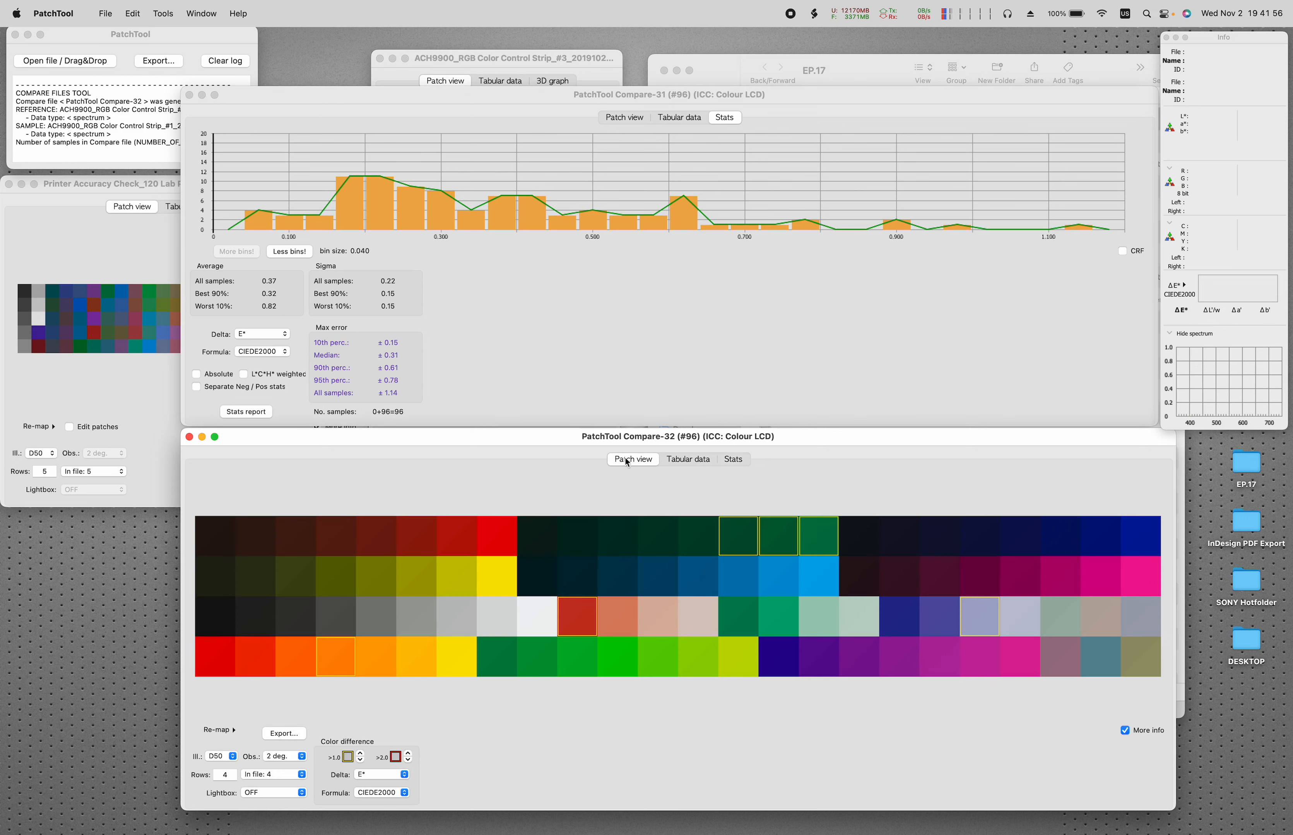
Close both comparison results and the three ACH9900 strip measurements, keeping the Printer Accuracy Check reference open.
click(189, 437)
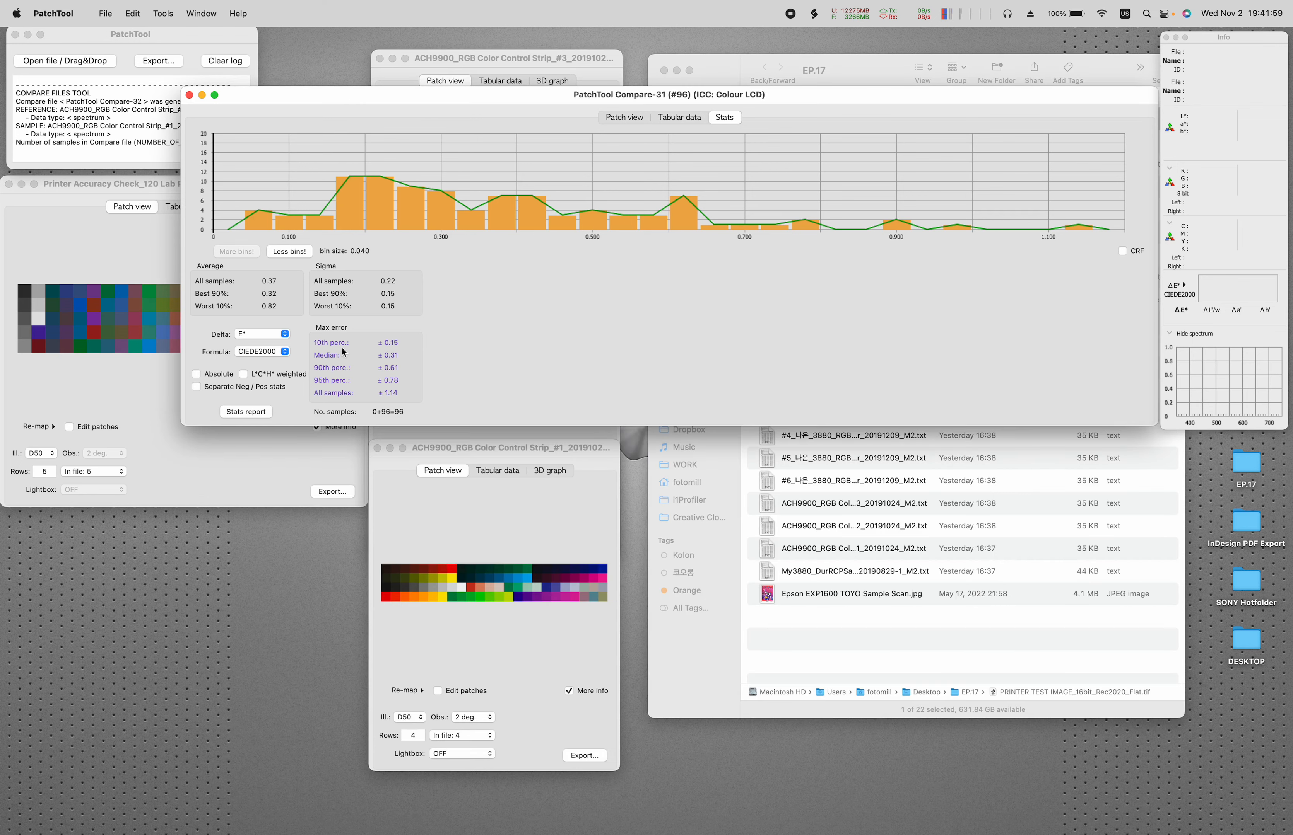
click(193, 98)
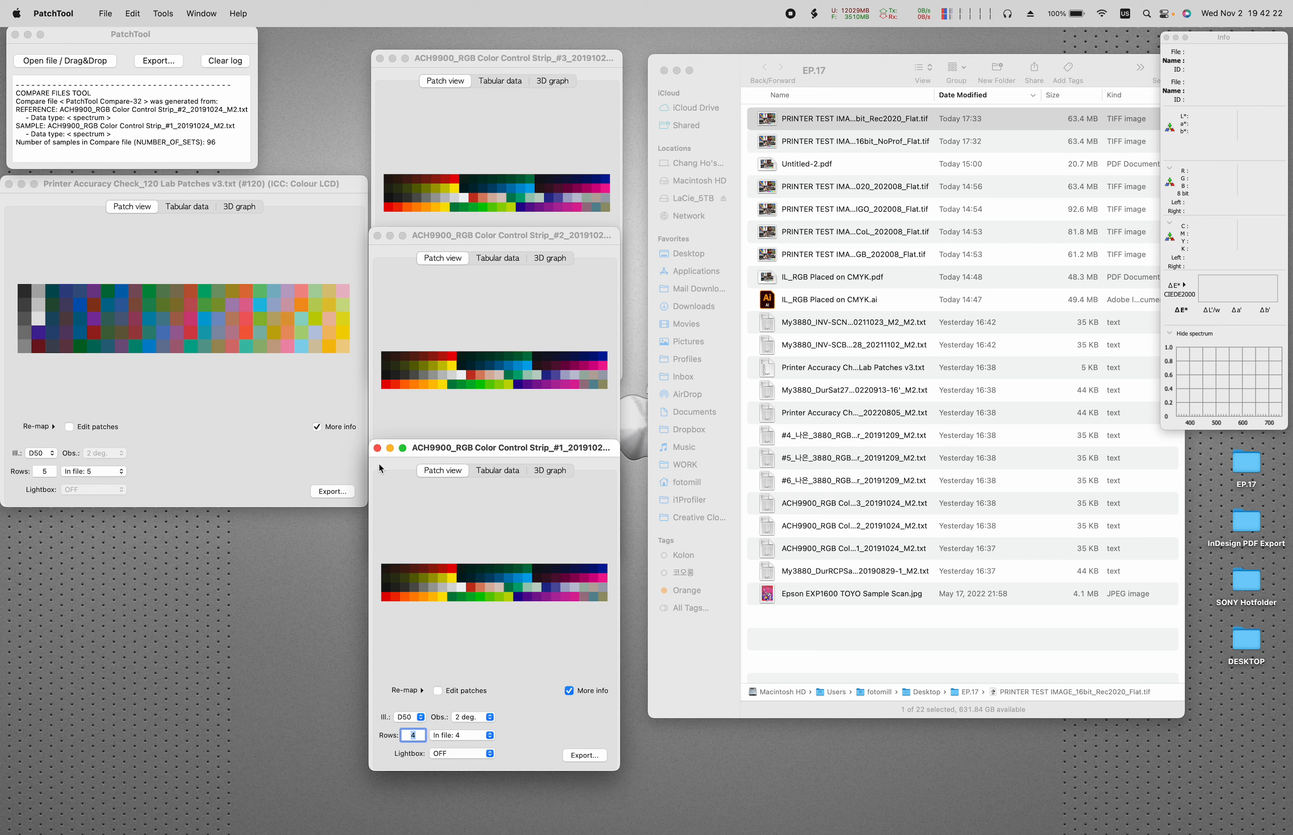
click(377, 449)
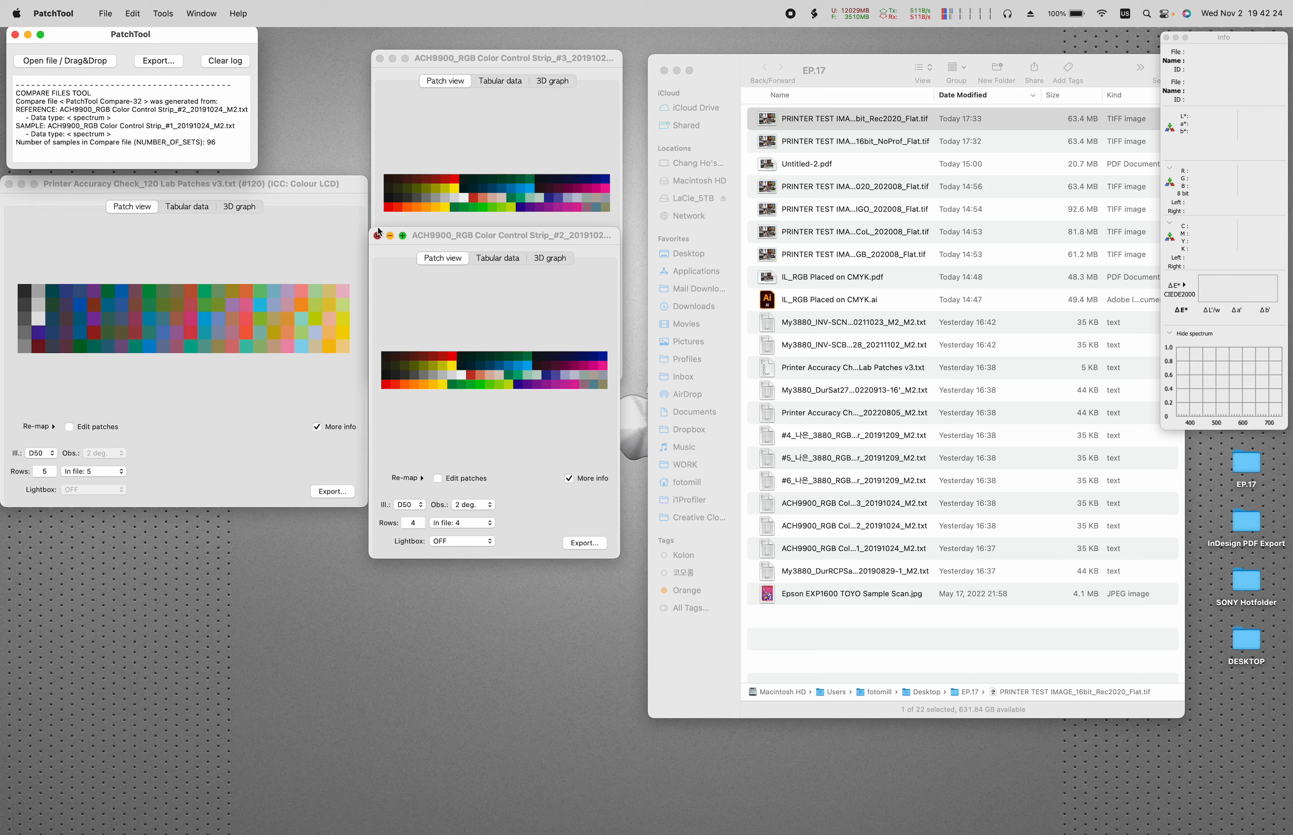
click(377, 235)
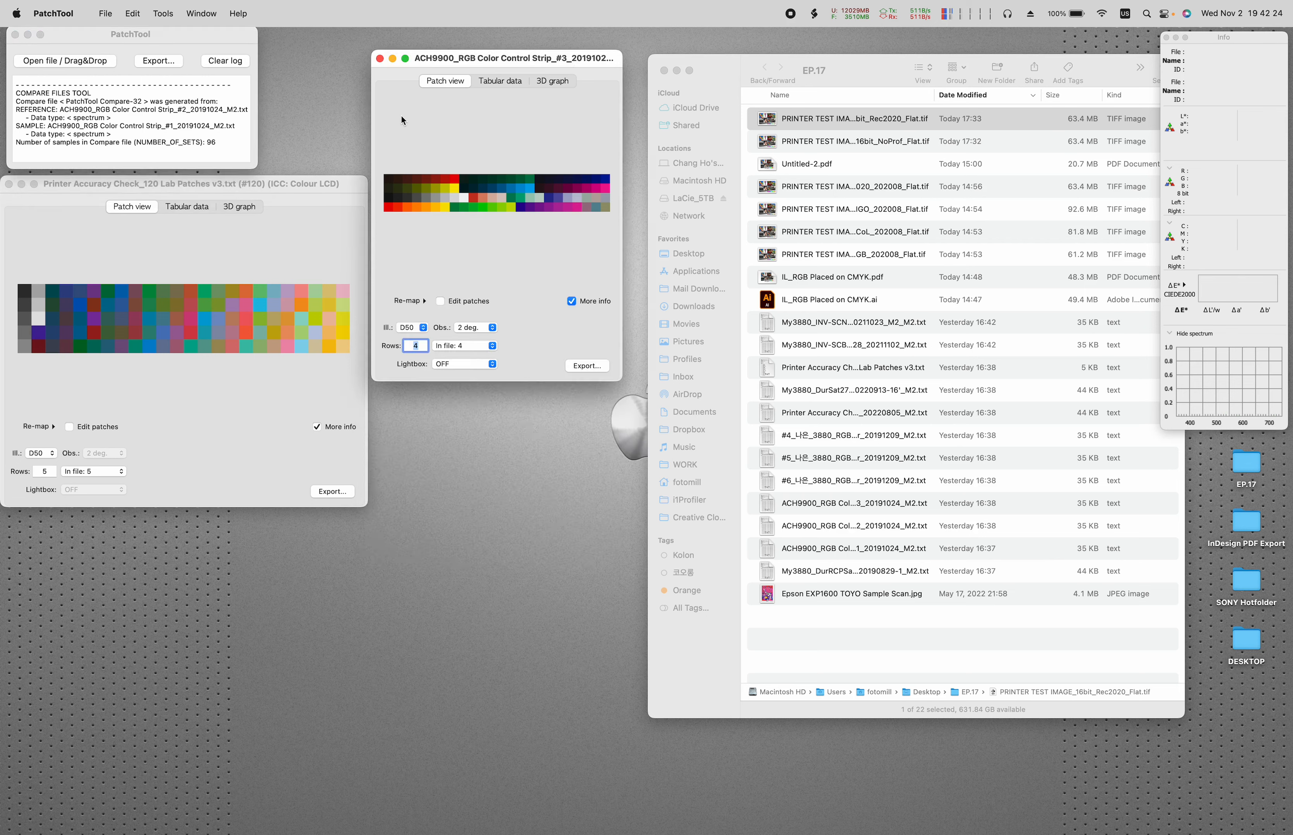
click(380, 58)
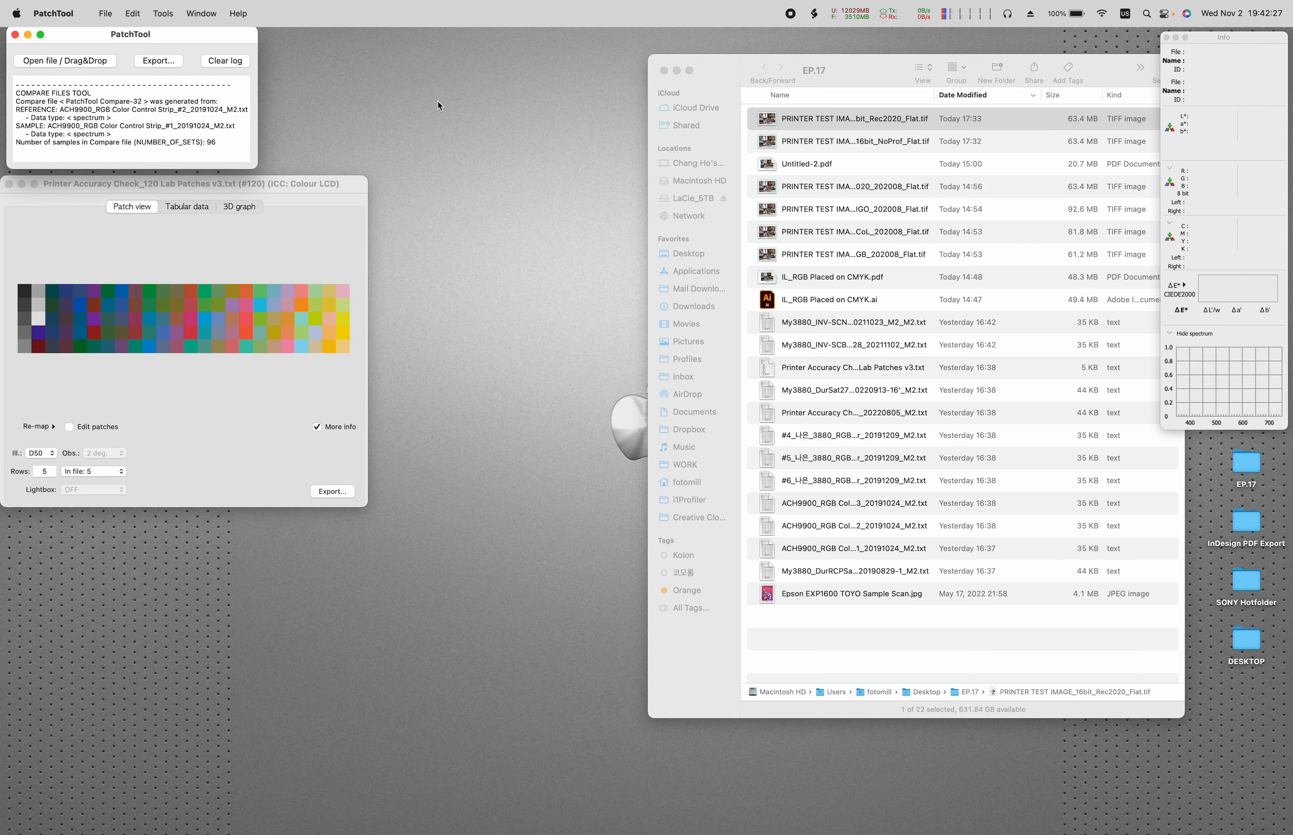
Shift the EP.17 folder window slightly and move the Printer Accuracy Check reference window clear of the screen edge.
click(858, 74)
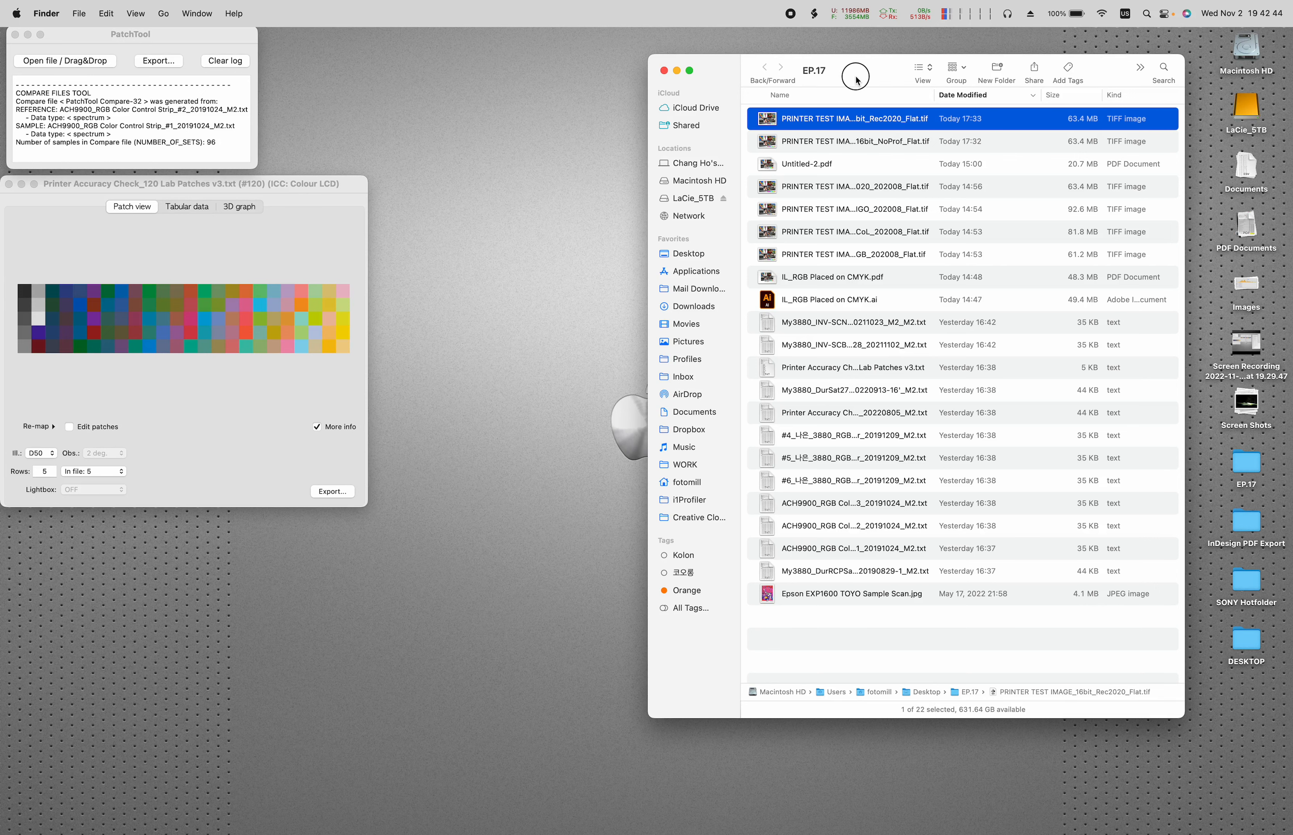
drag(858, 80, 860, 79)
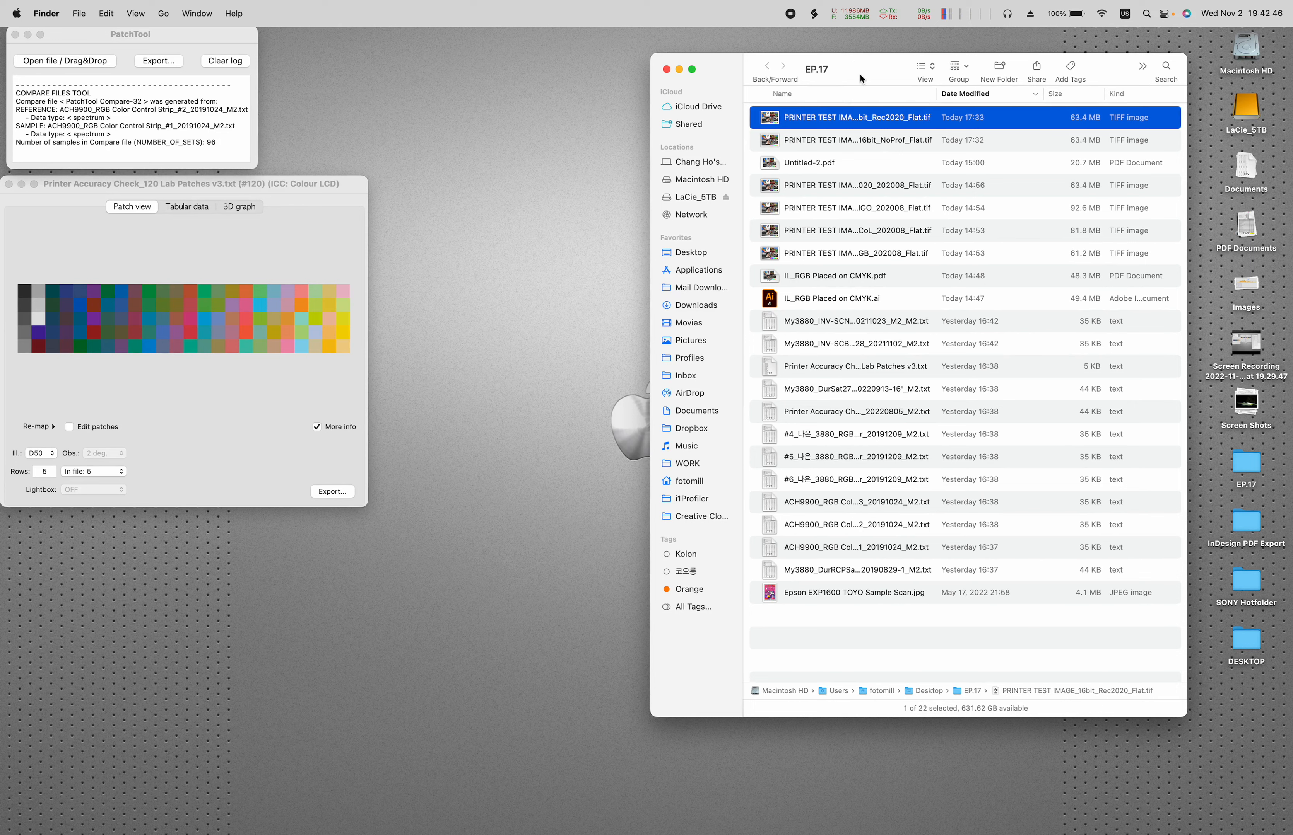
drag(314, 191, 324, 188)
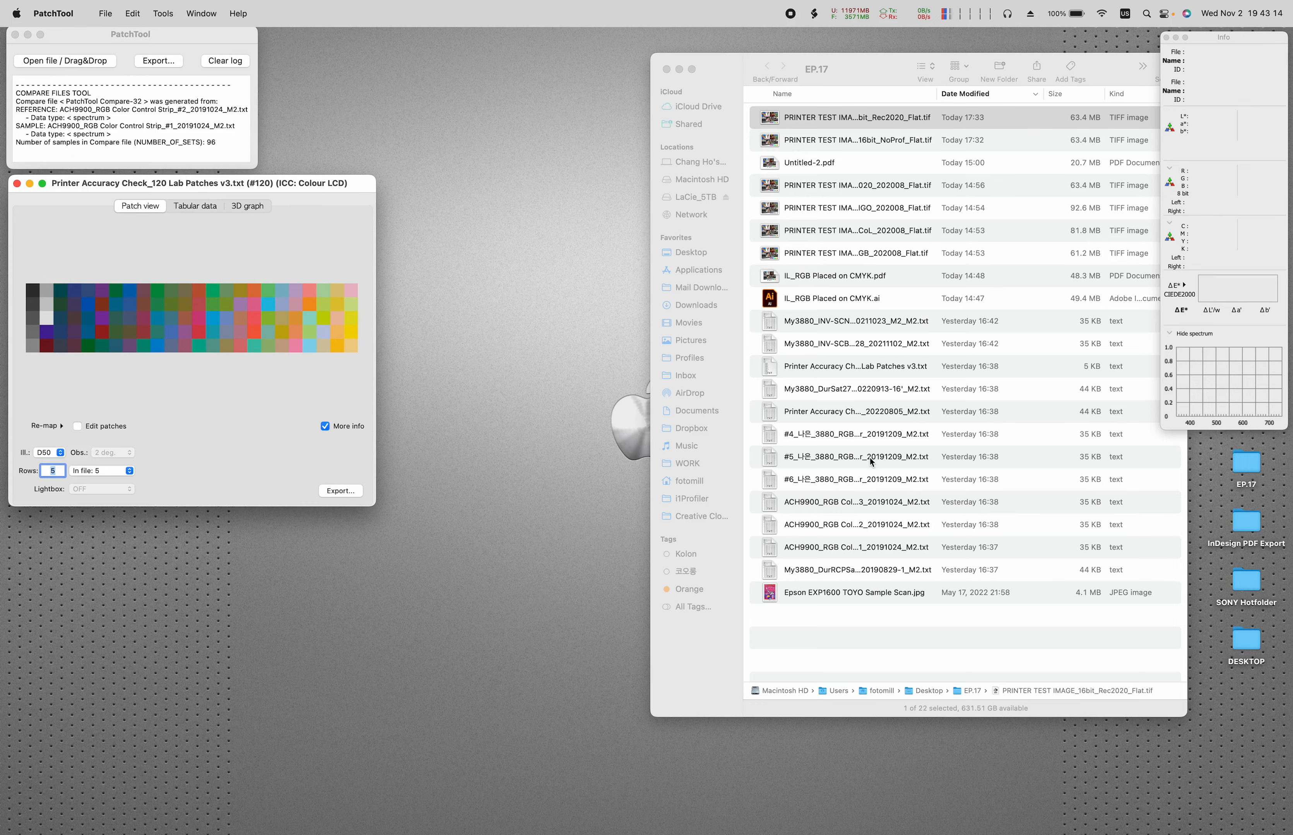
Load the My3880_DurRCPSat190 and My3880_DurSat270 measurement files into PatchTool and stack their windows beside the reference, with DurSat270 above.
drag(769, 571, 62, 60)
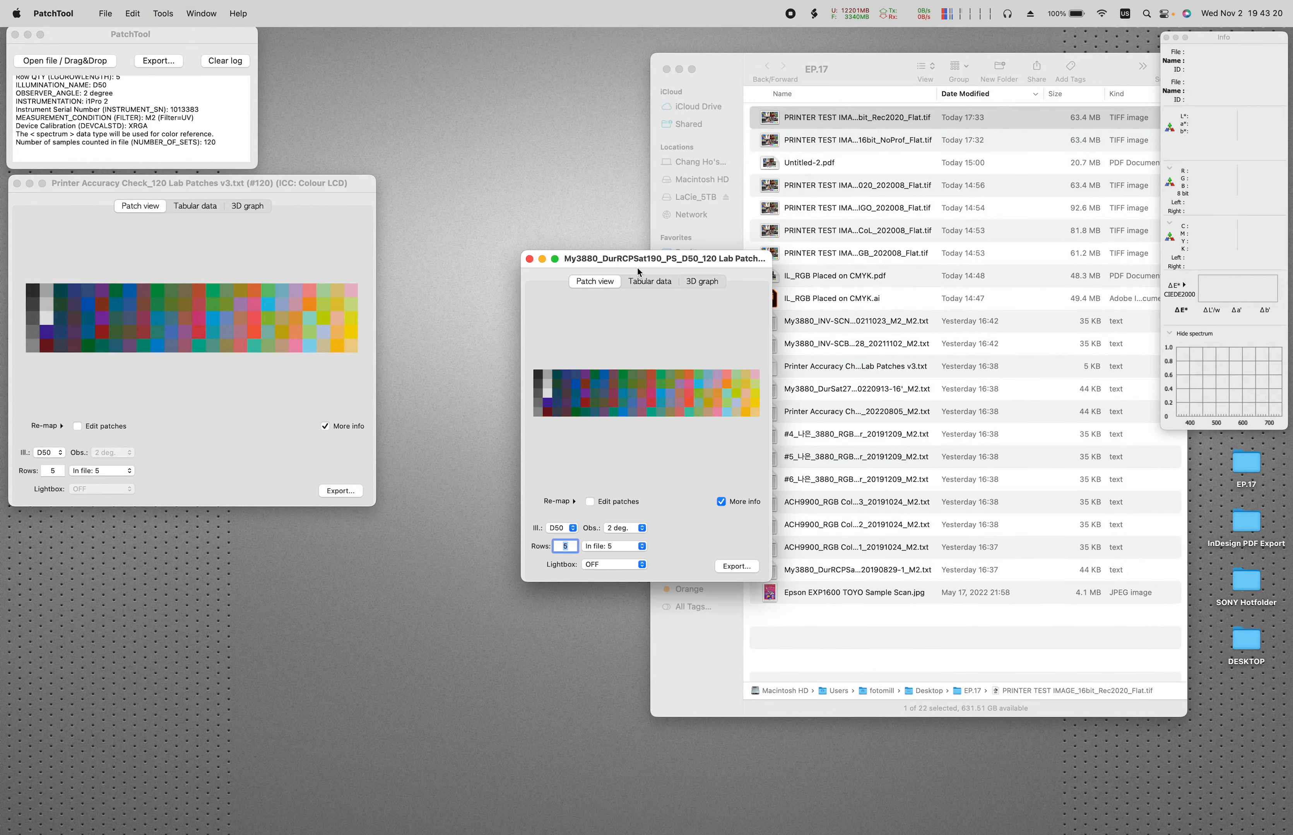
drag(638, 267, 548, 402)
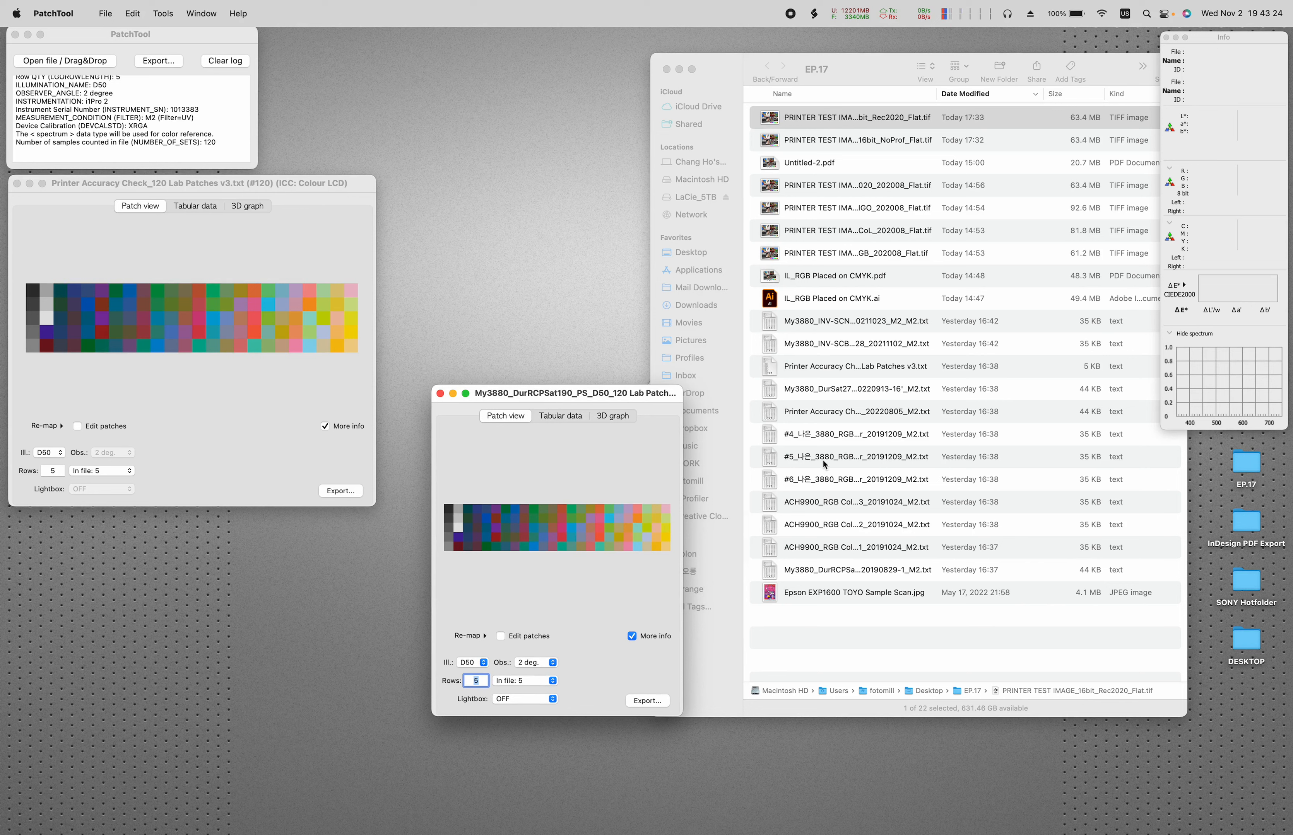
drag(770, 395, 41, 60)
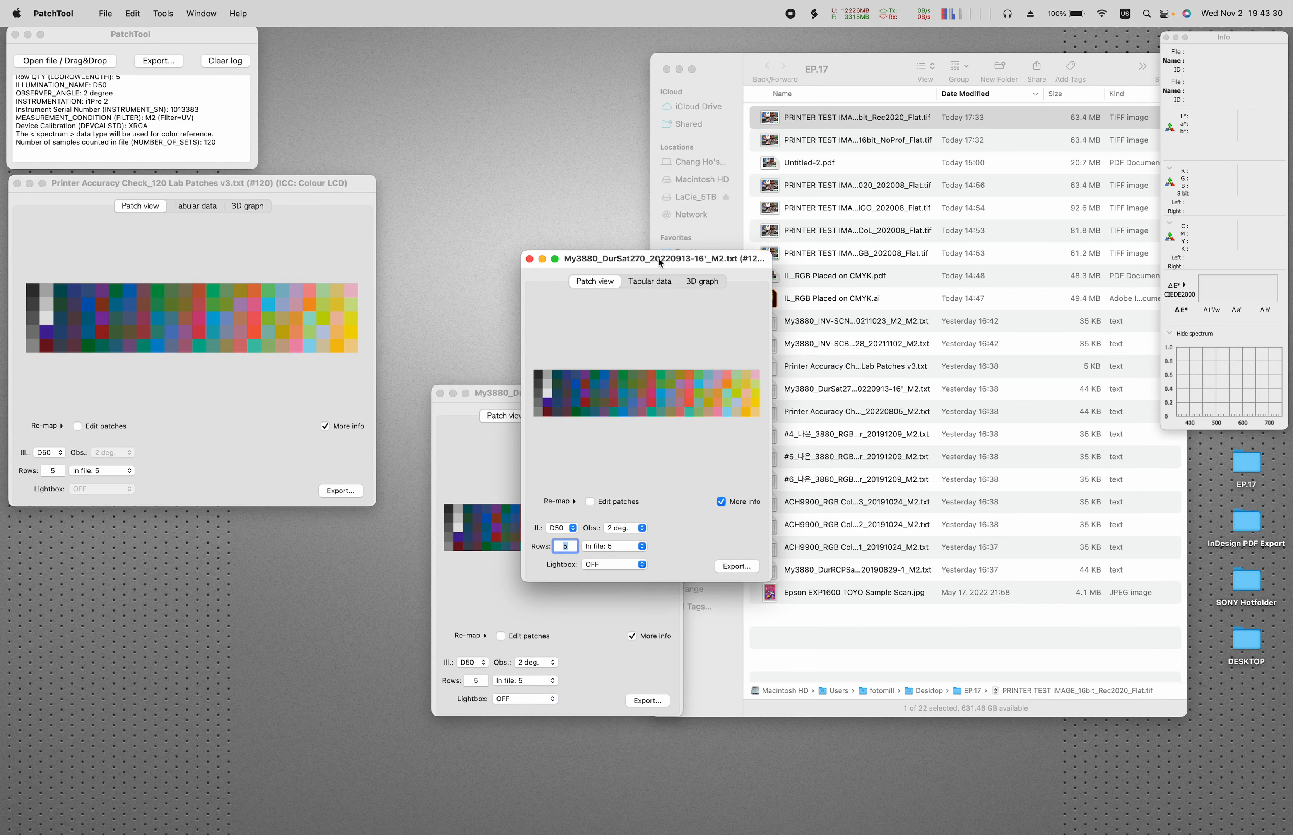
drag(654, 259, 510, 75)
click(627, 400)
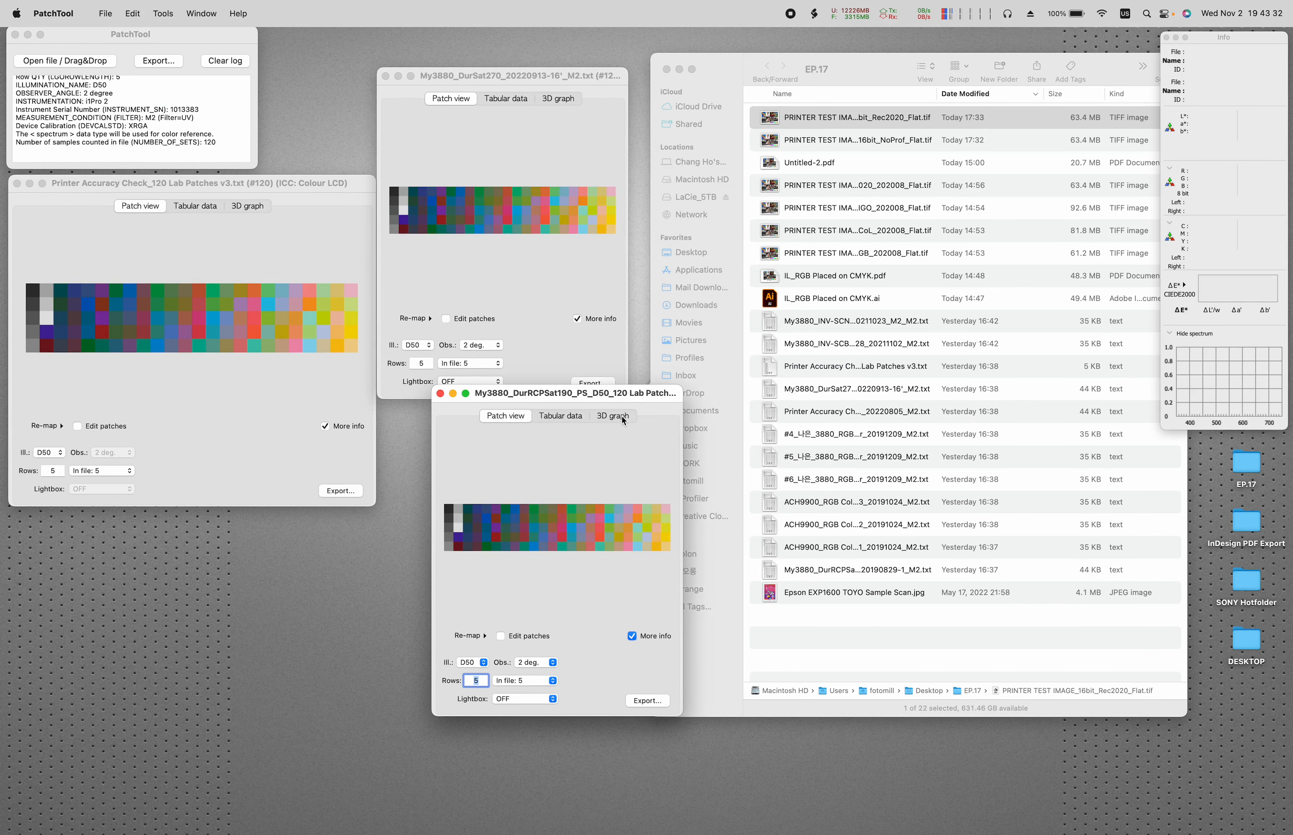
drag(628, 400, 571, 416)
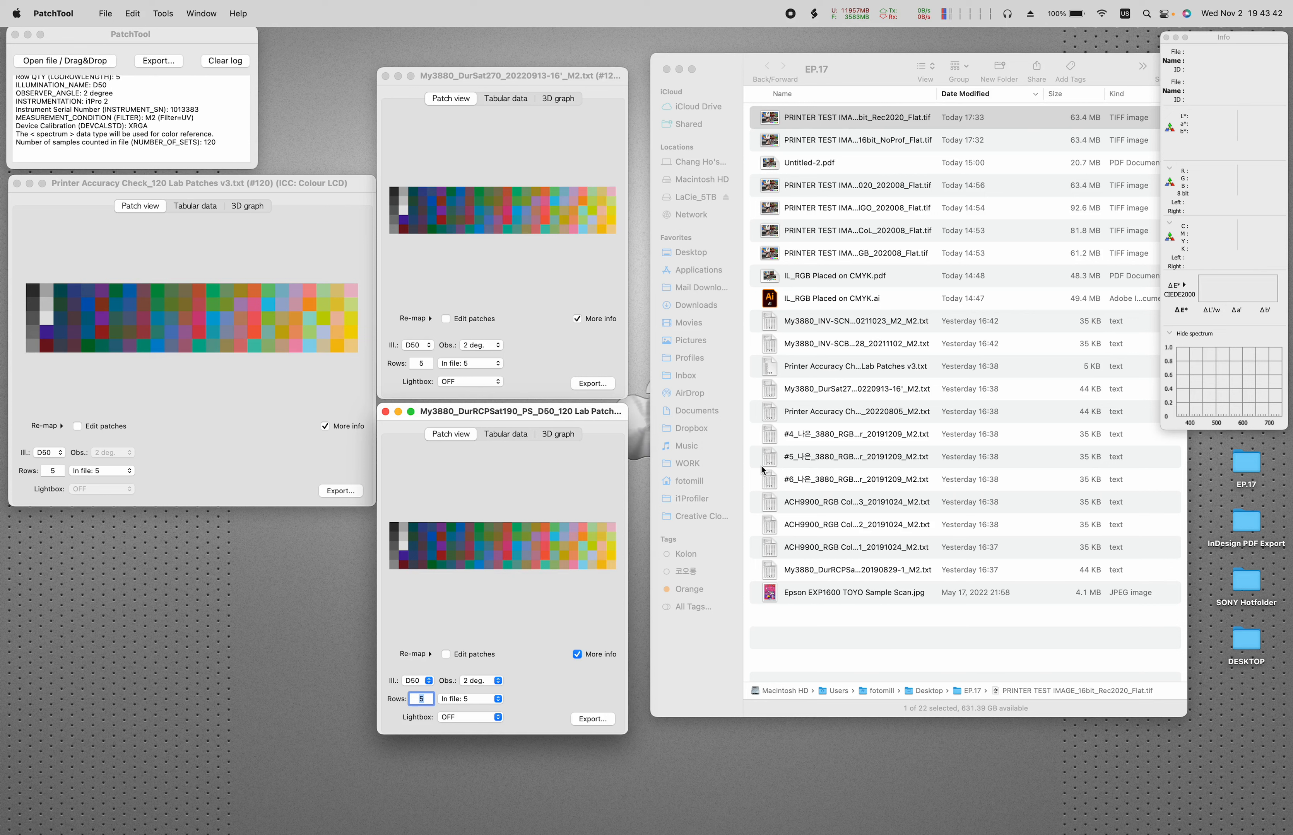
Examine the colour values and spectra of individual patches in the My3880_DurSat270 measurement.
click(243, 386)
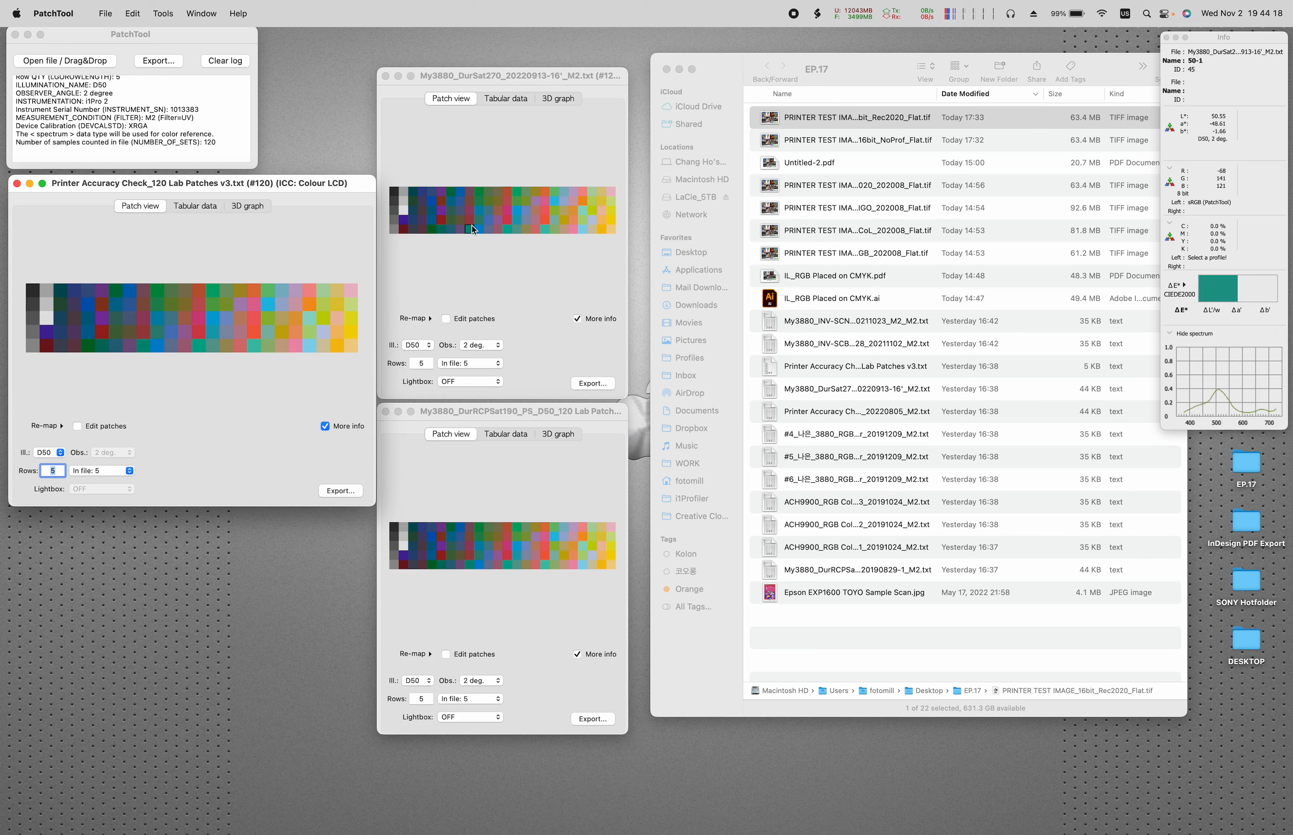
click(525, 271)
click(563, 486)
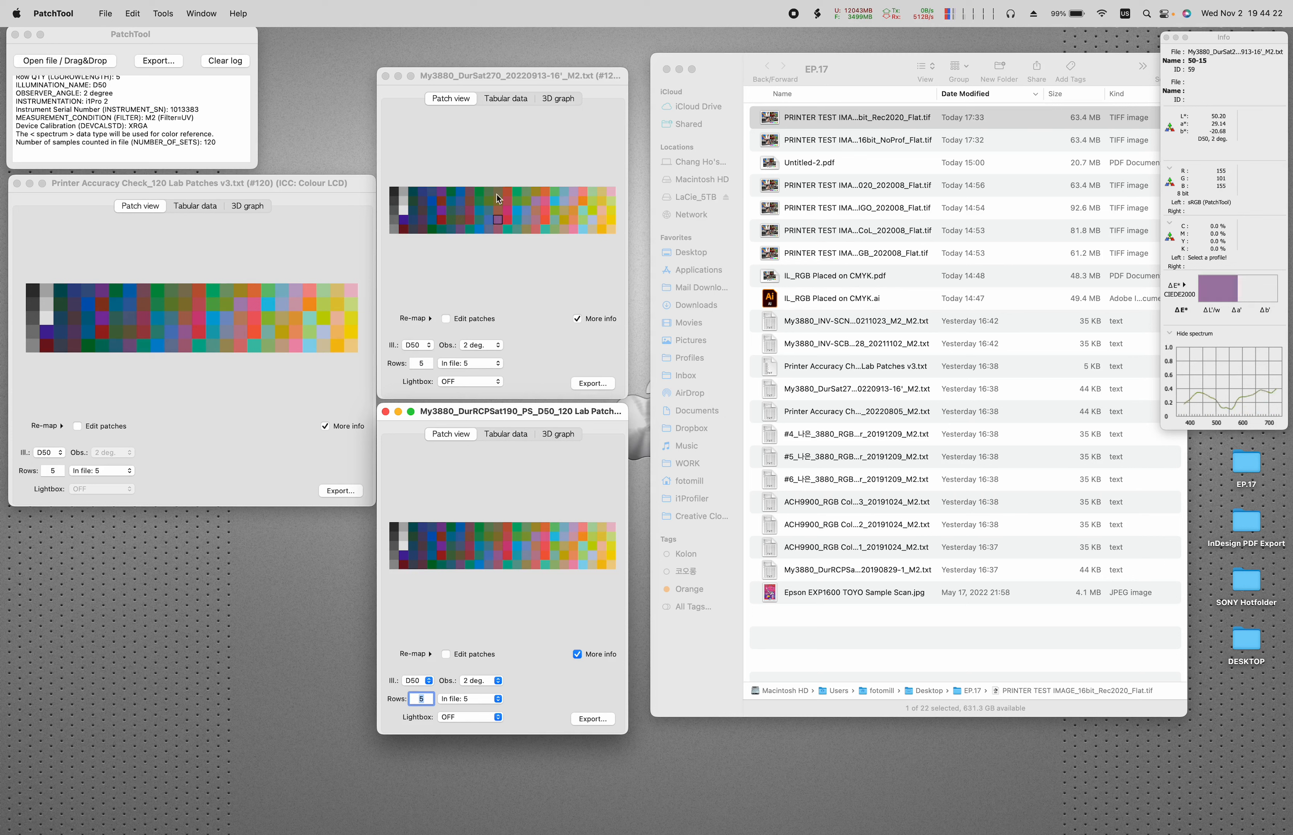
Compare the My3880_DurRCPSat190 measurement as sample against the Printer Accuracy Check reference, and enlarge the resulting comparison window.
click(467, 152)
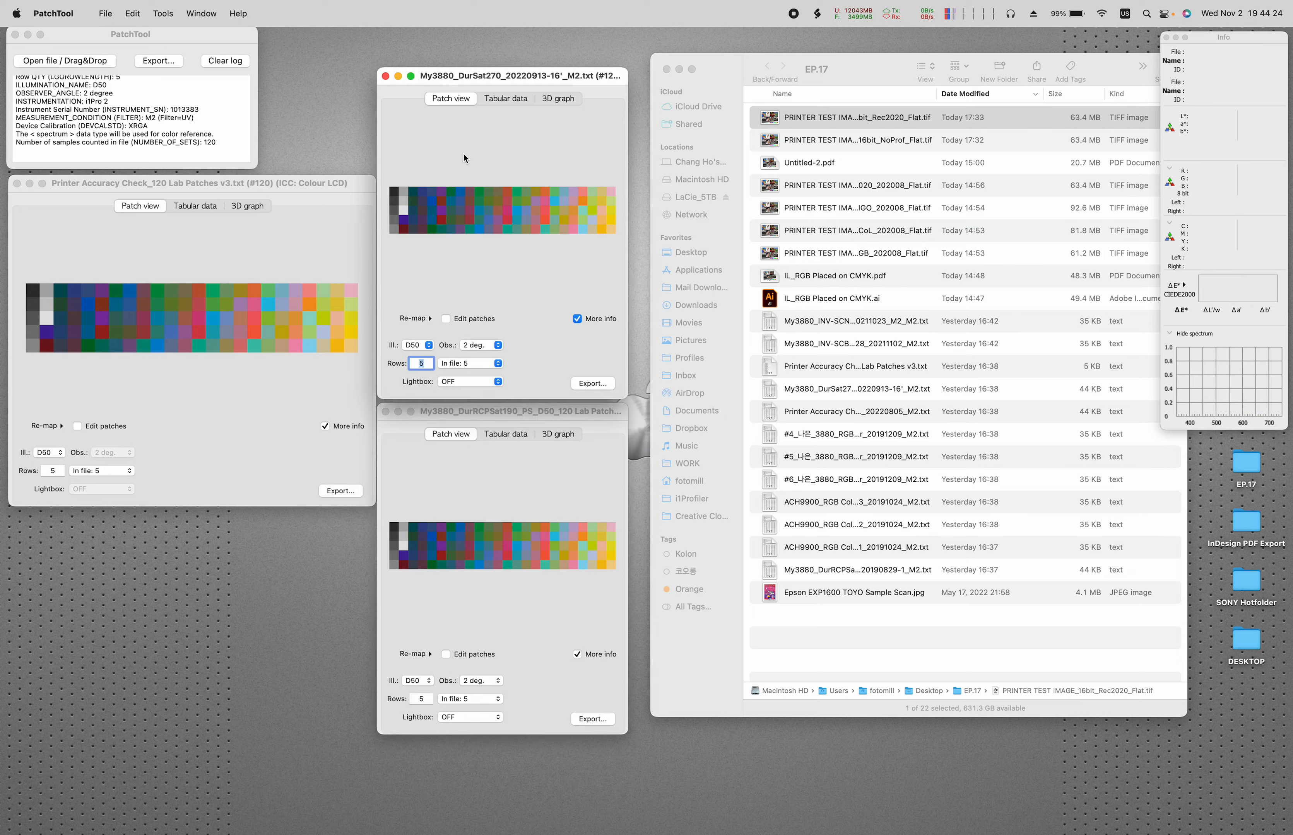
click(163, 13)
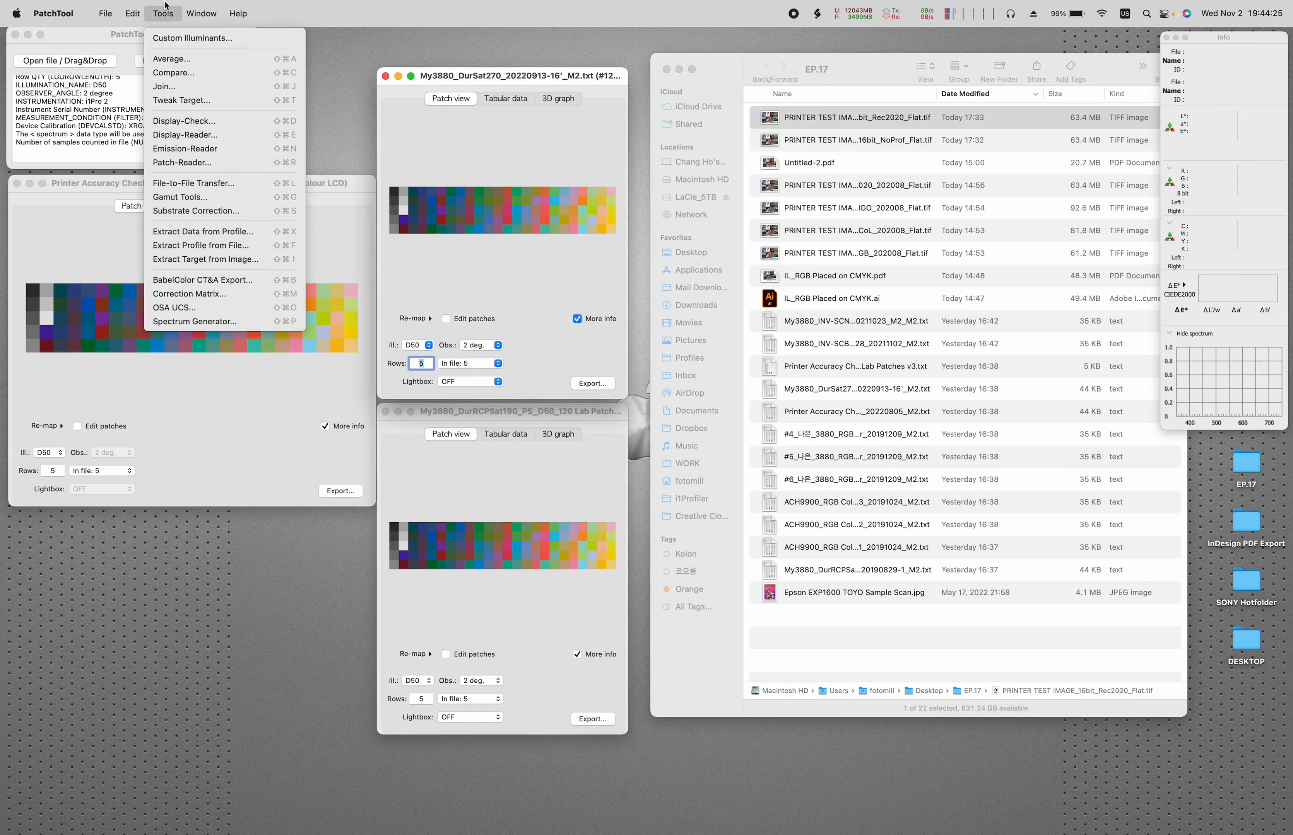
click(183, 80)
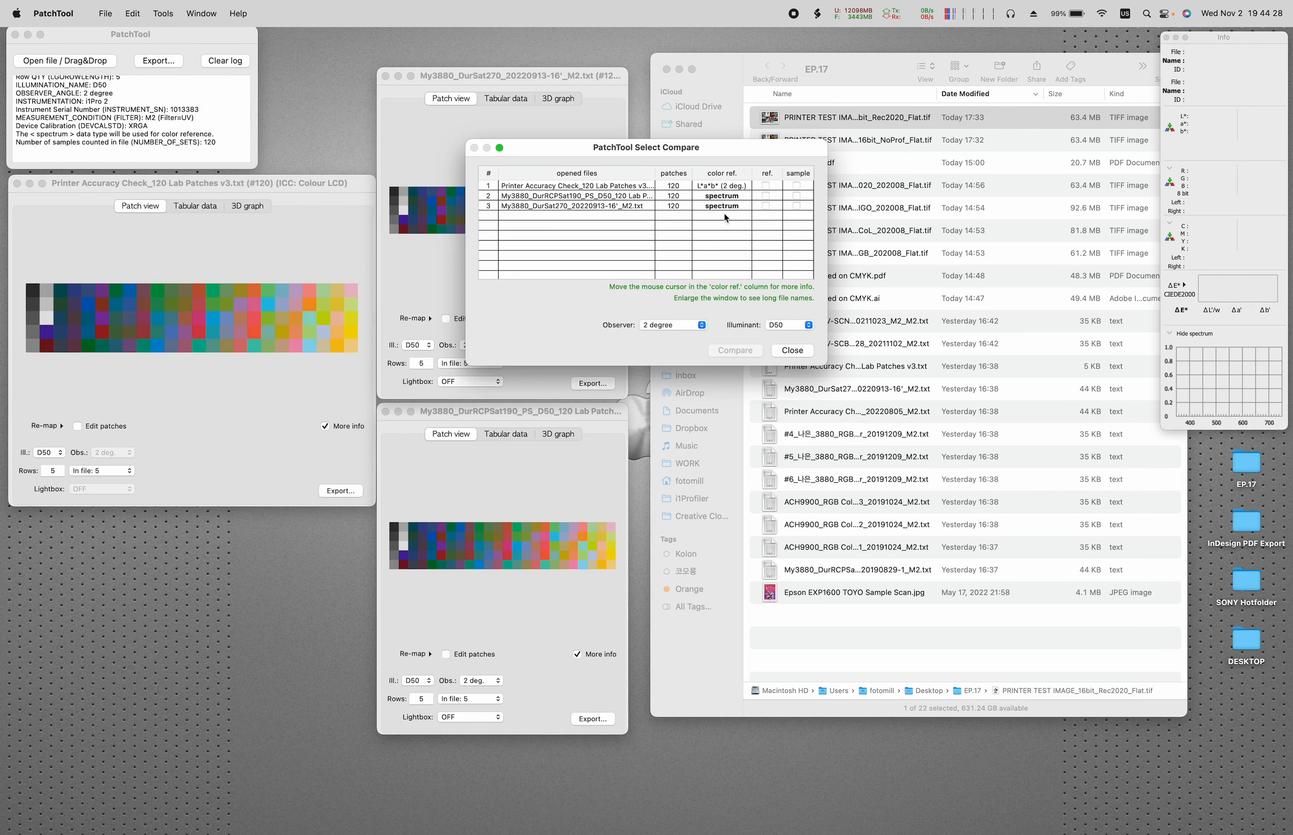
click(766, 185)
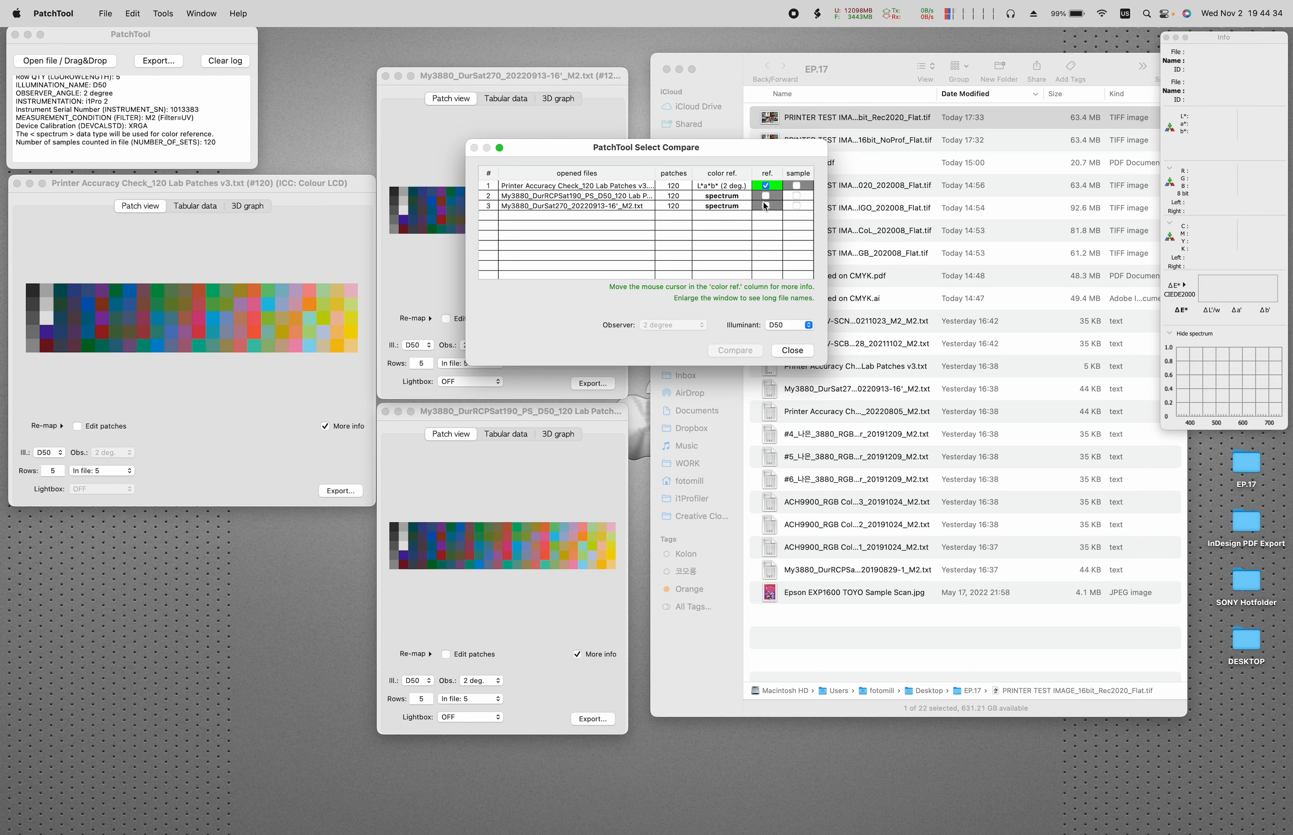
click(796, 196)
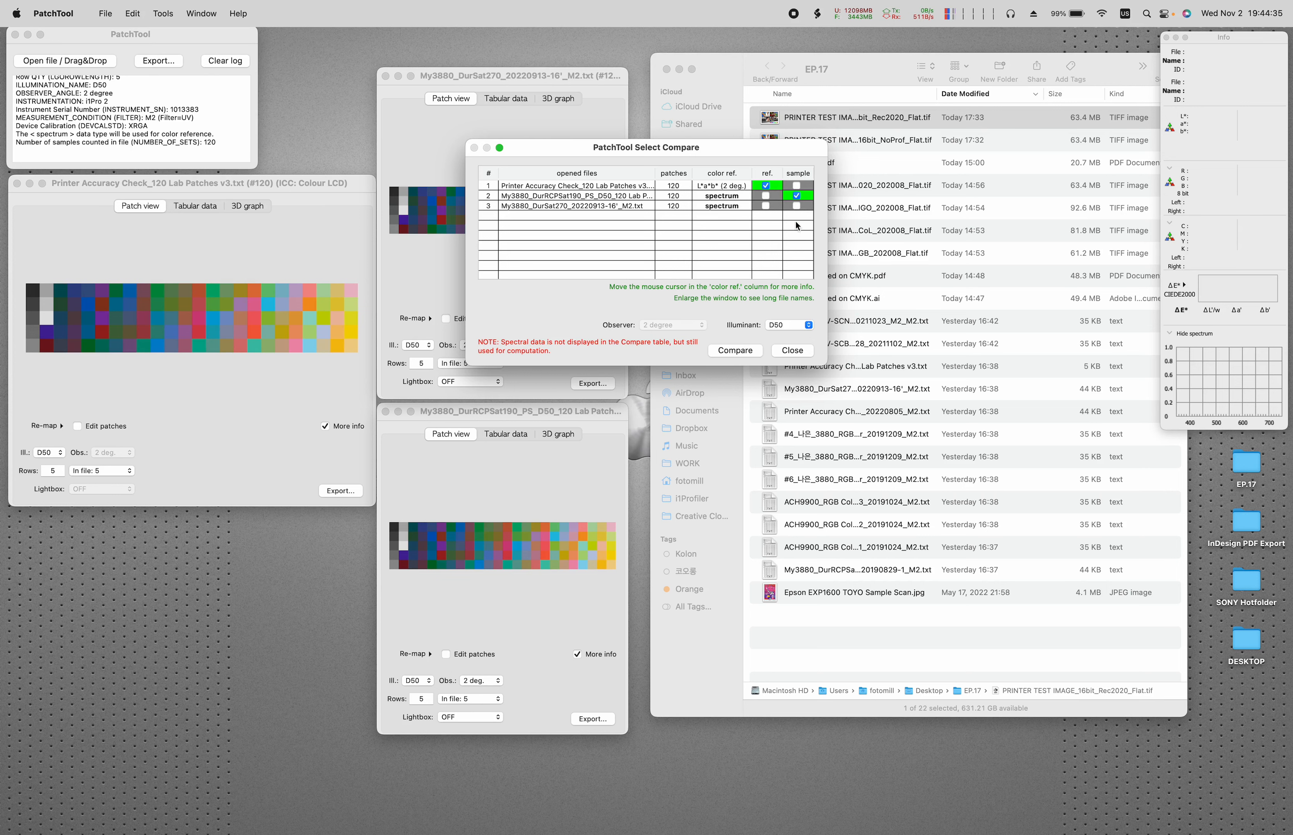
click(744, 357)
drag(676, 259, 473, 68)
drag(568, 389, 1074, 460)
Show the error statistics of the DurRCPSat190 comparison and refine the histogram to a bin size of 0.040.
click(748, 88)
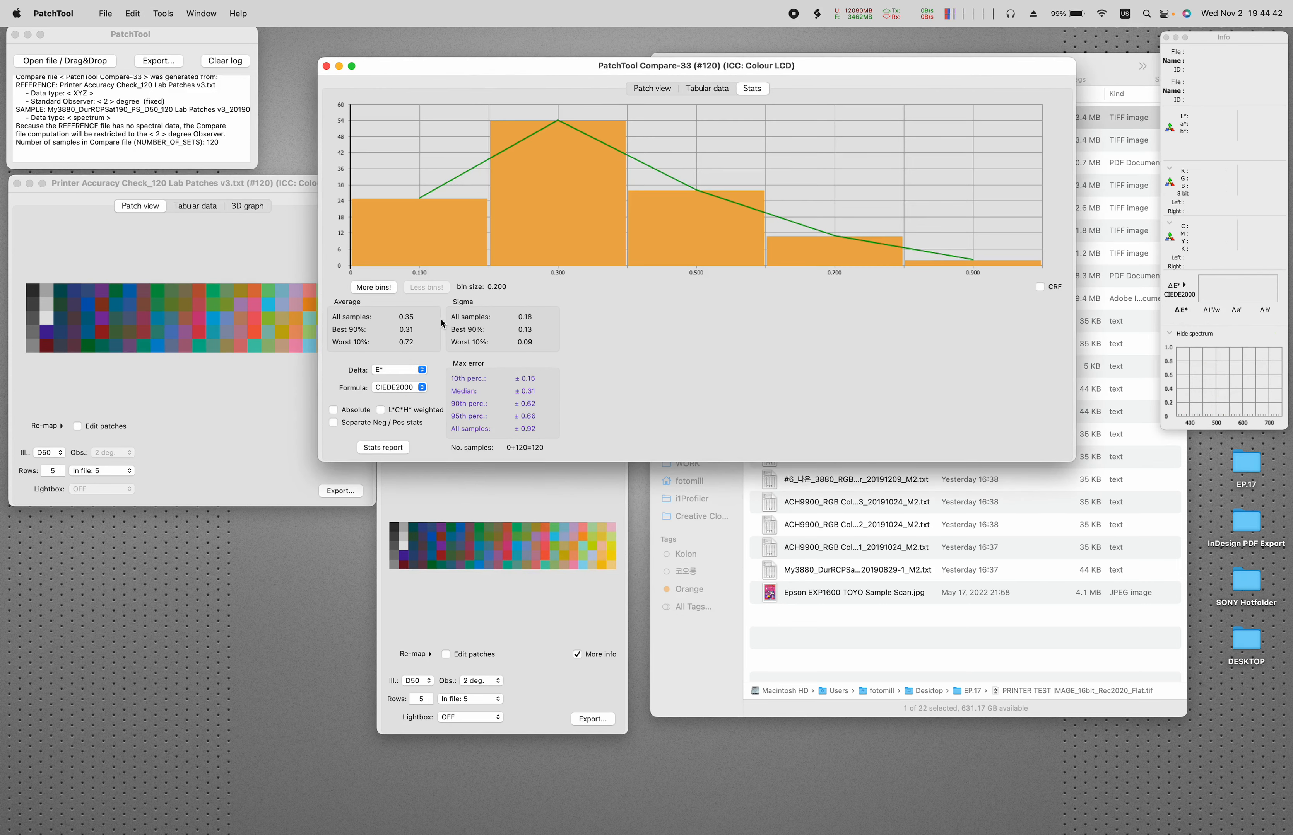
click(380, 287)
click(380, 286)
click(380, 287)
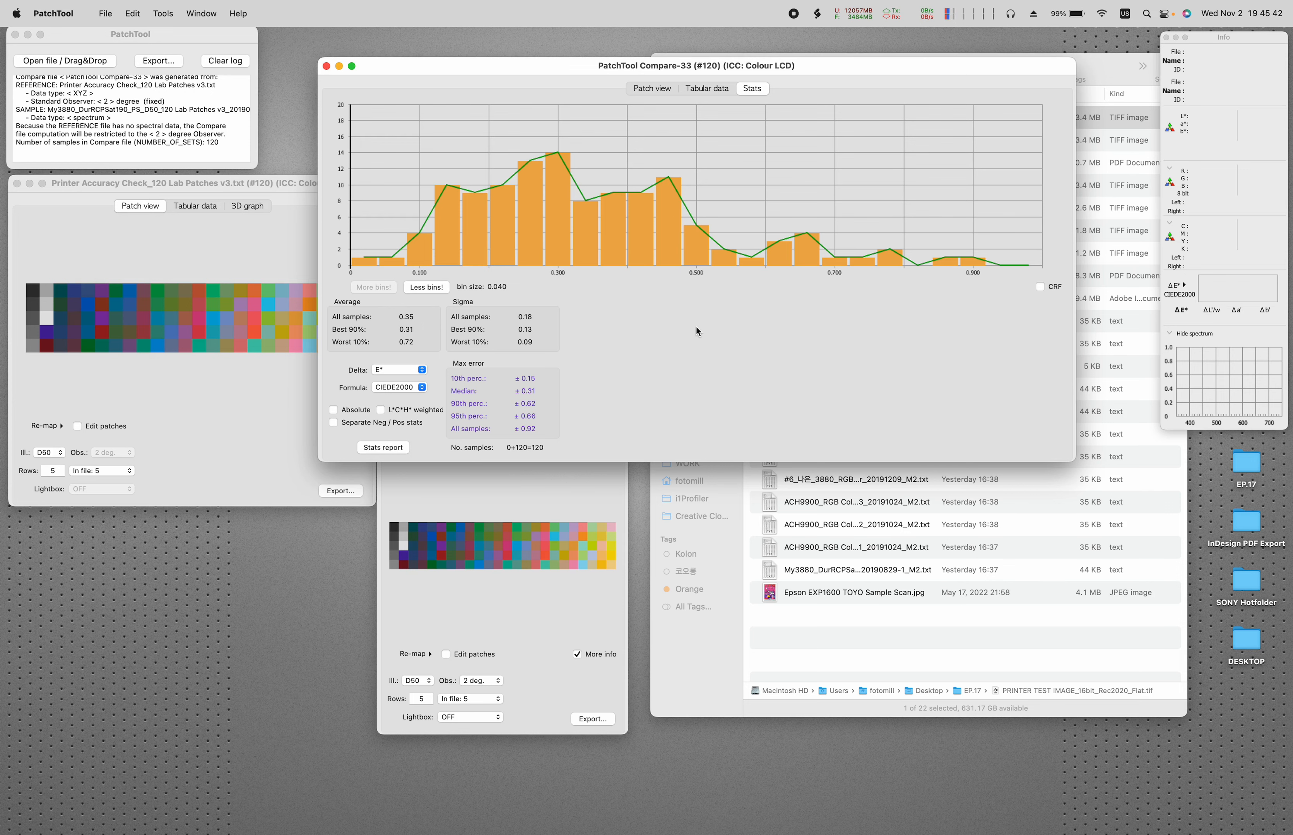
Review the patch differences and the error histogram of the DurRCPSat190 comparison, ending on the patch view.
click(668, 95)
drag(521, 67, 525, 58)
click(625, 235)
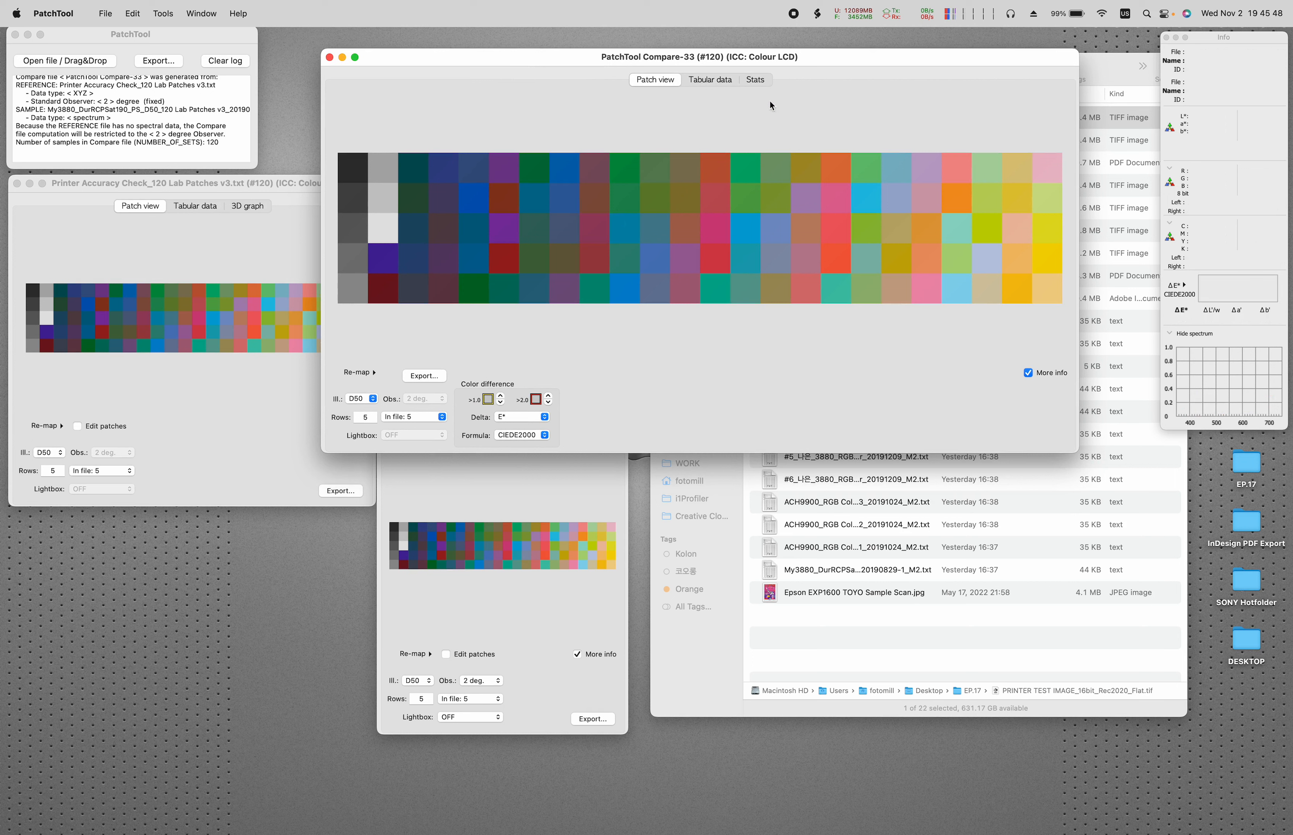
click(763, 86)
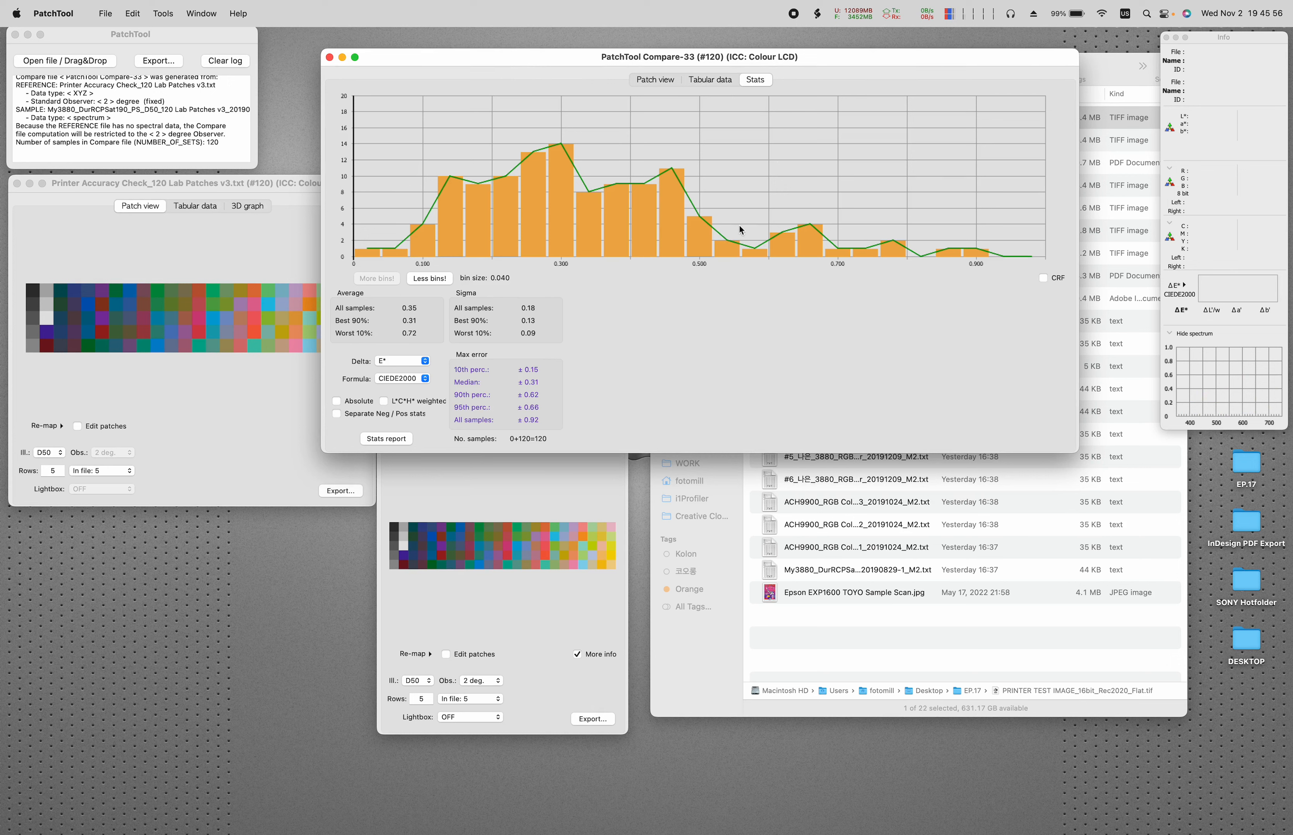
click(654, 80)
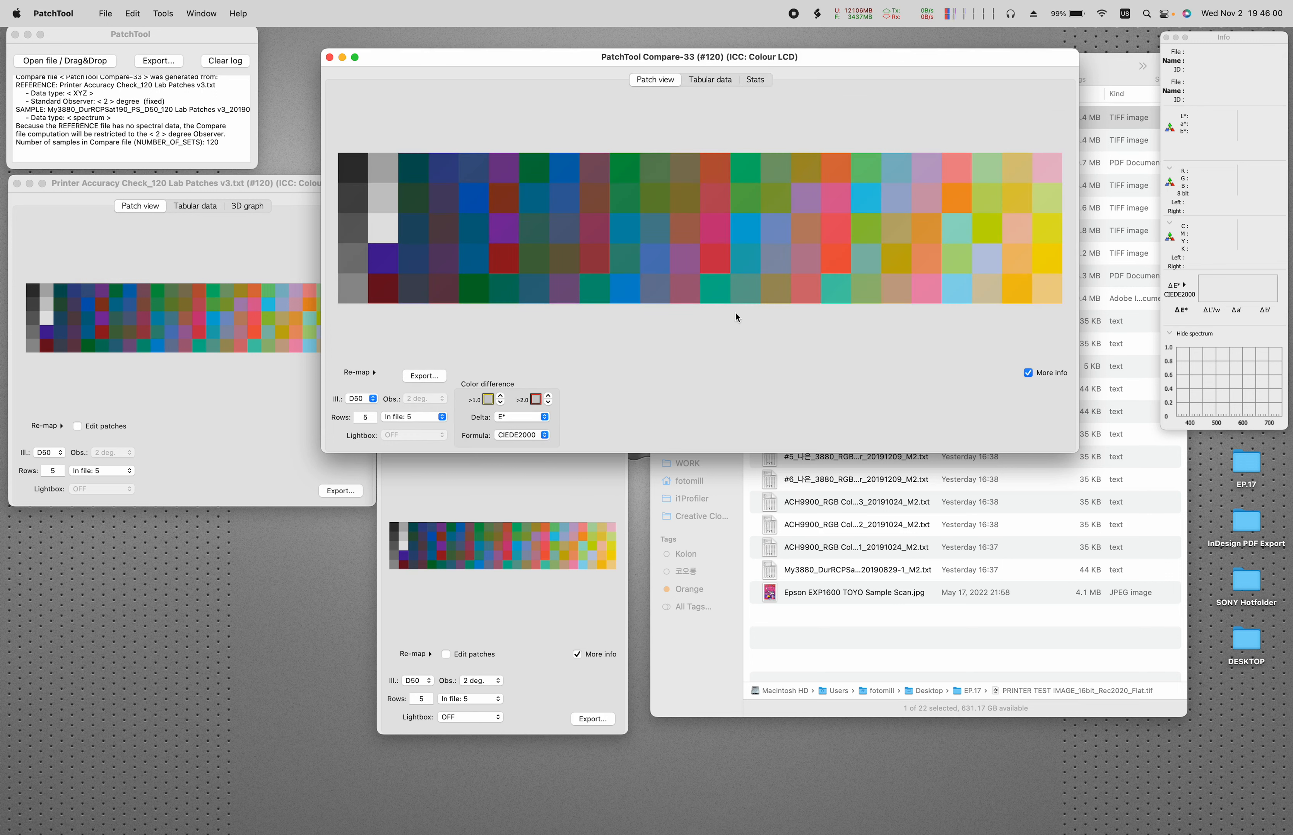
Move the My3880_DurRCPSat190 measurement window down so it sits beneath the comparison result.
click(563, 501)
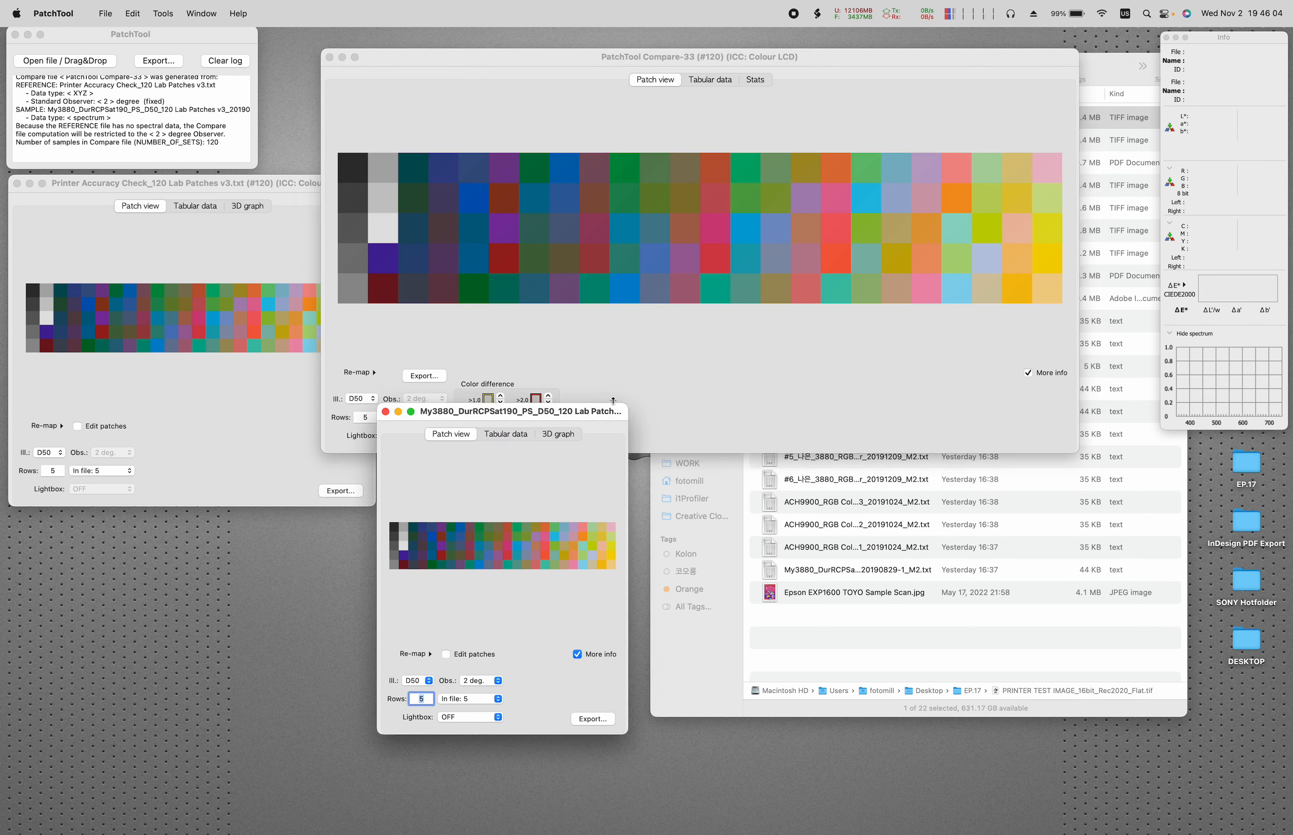
drag(588, 415, 589, 445)
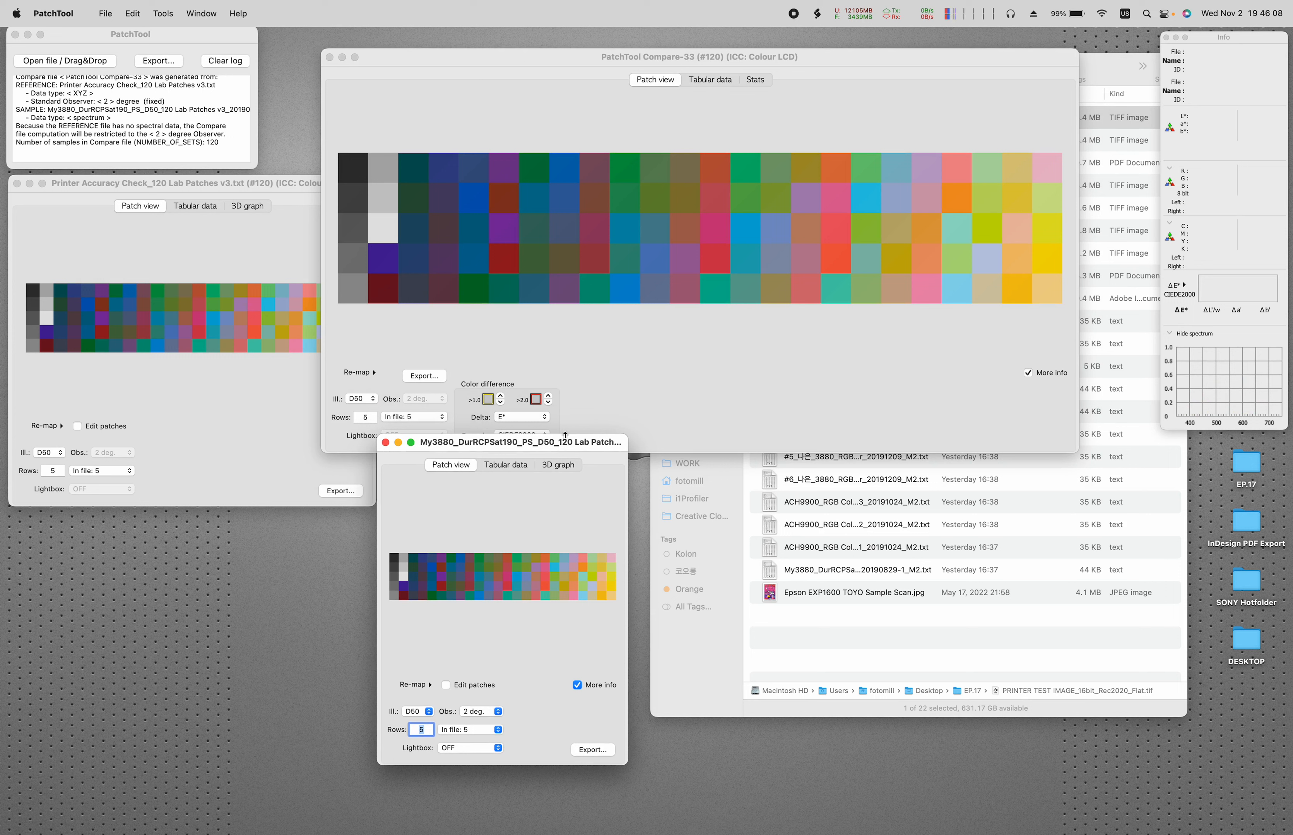
drag(595, 450, 594, 458)
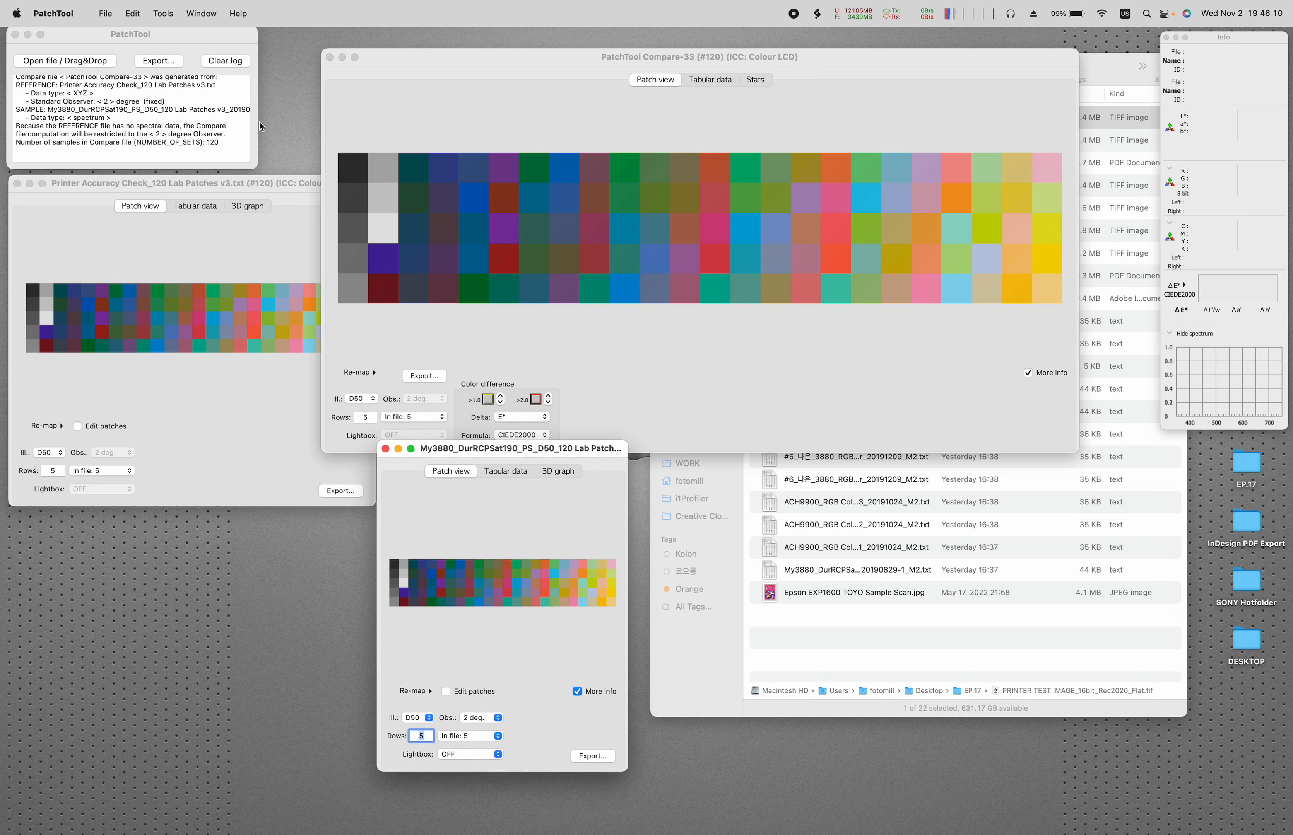
Compare the My3880_DurSat270 measurement as sample against the Printer Accuracy Check reference, and enlarge the new comparison window.
click(156, 16)
click(177, 73)
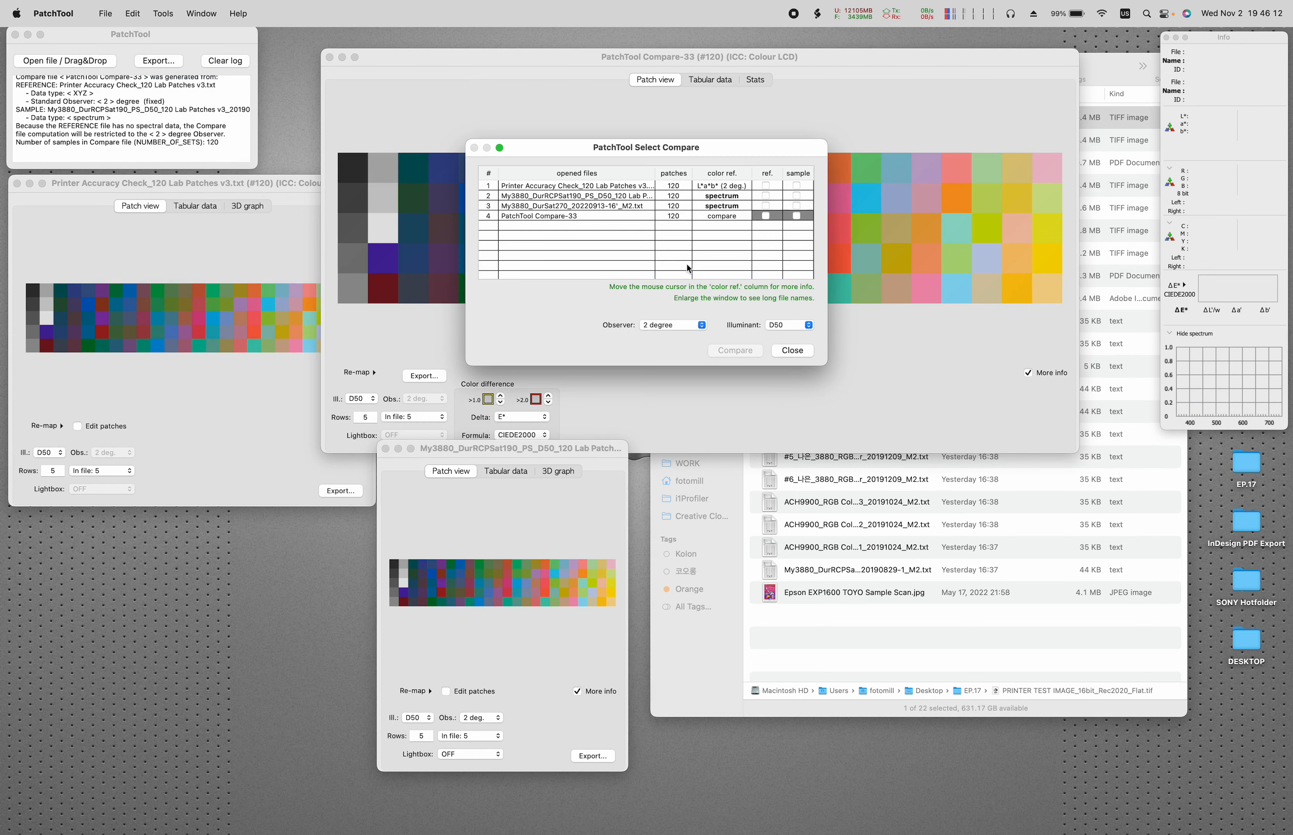
click(766, 186)
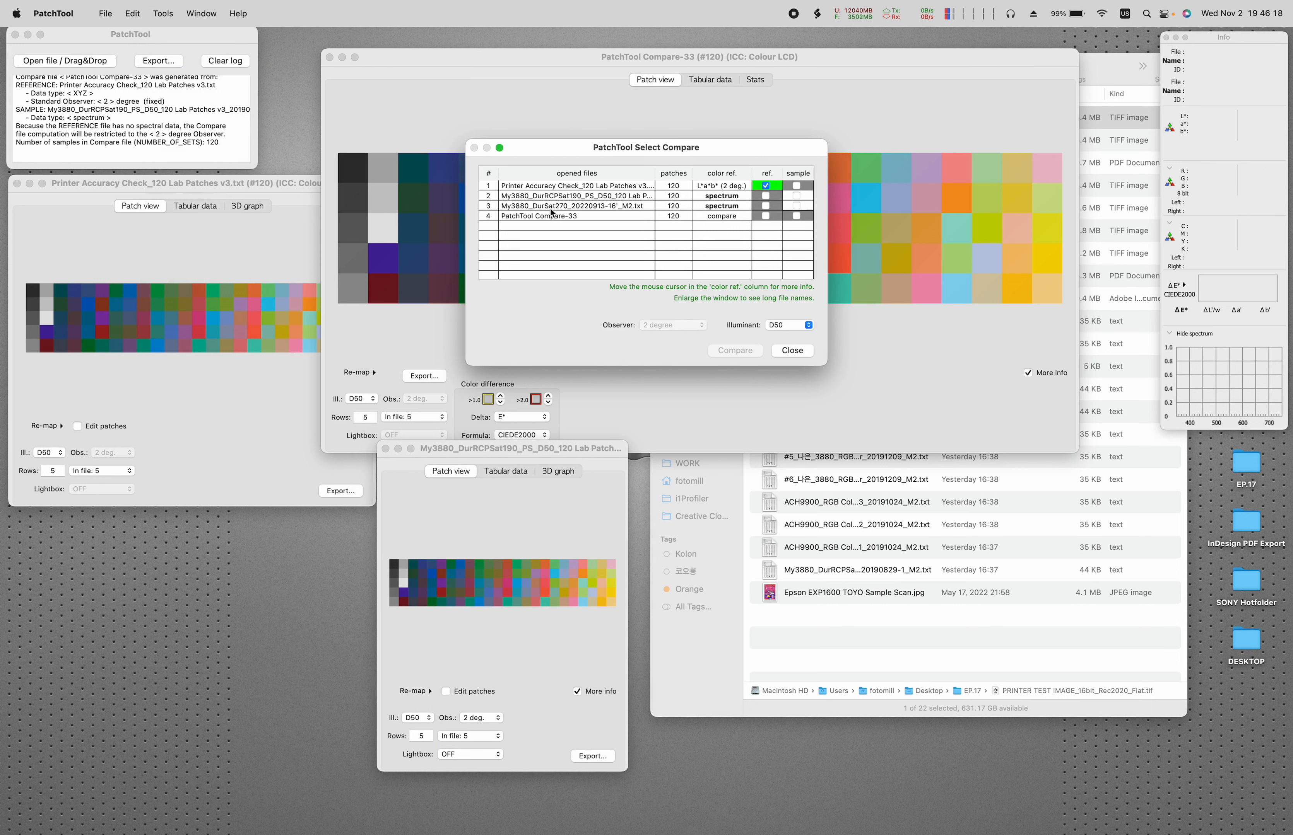
mouse_move(753, 212)
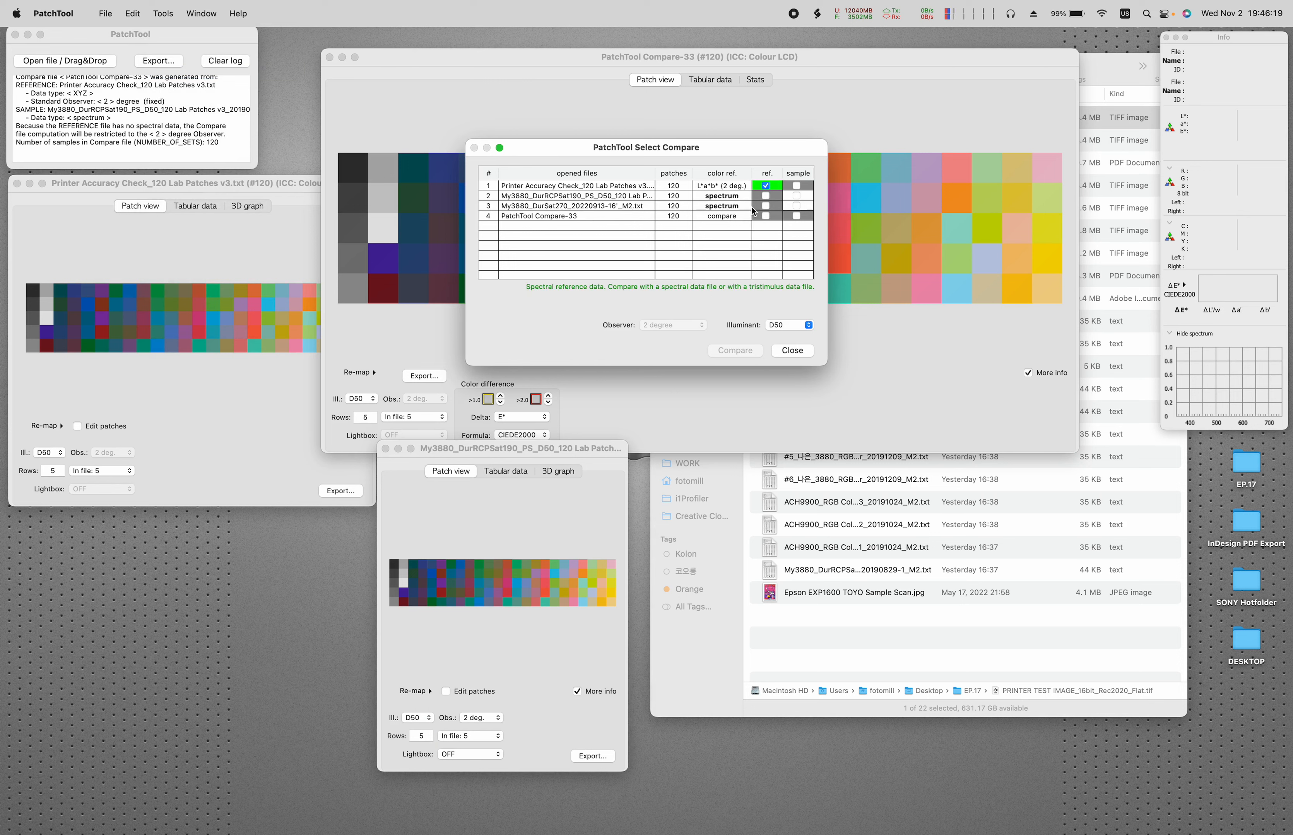
click(797, 207)
click(743, 351)
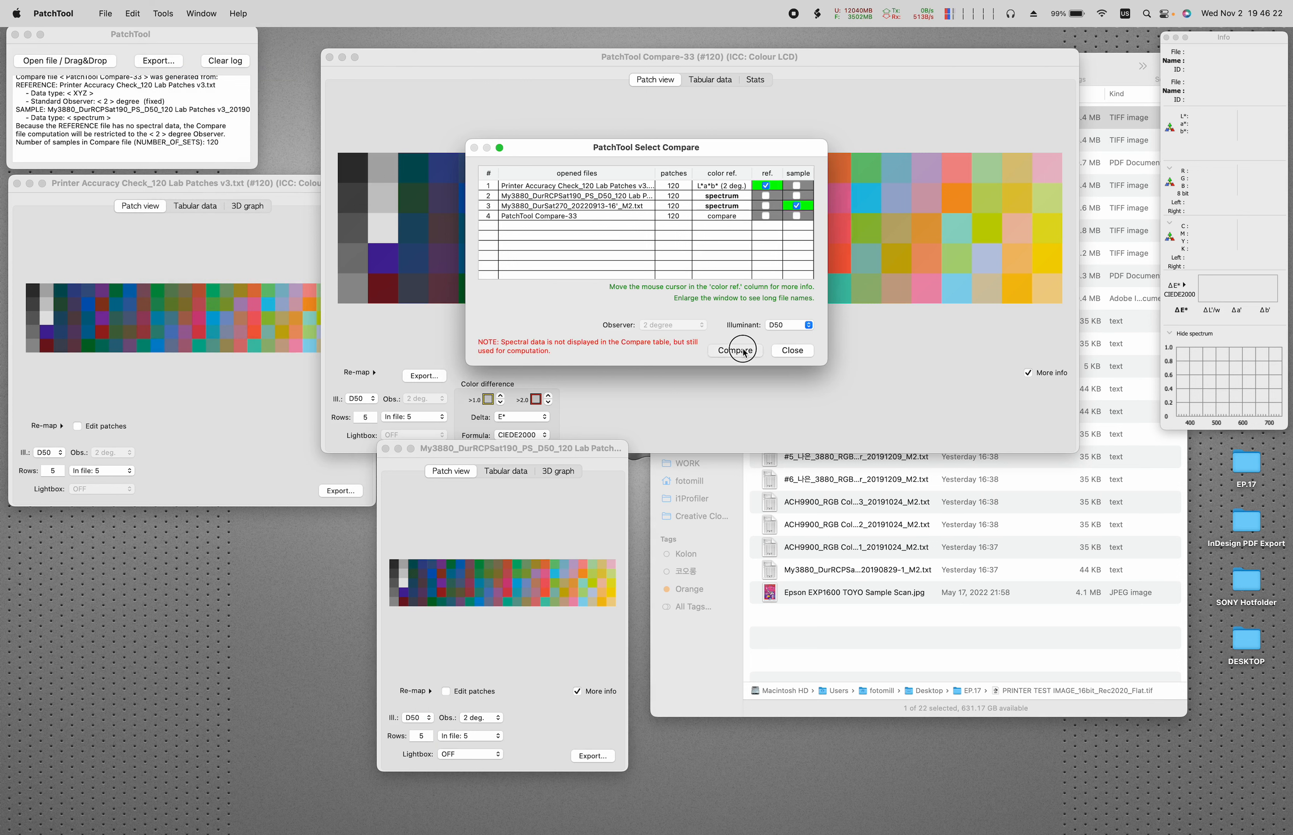
click(782, 350)
drag(702, 262, 481, 362)
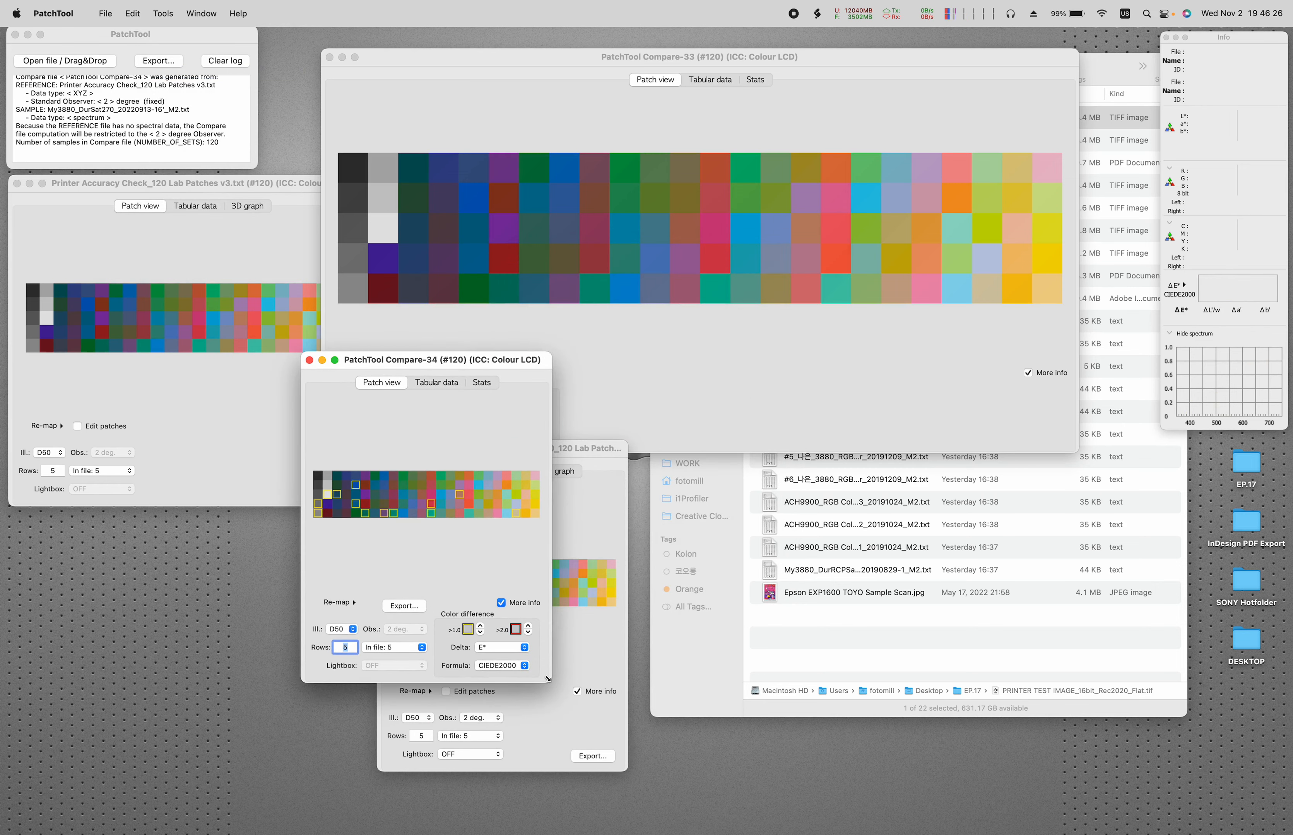
drag(551, 682, 1167, 751)
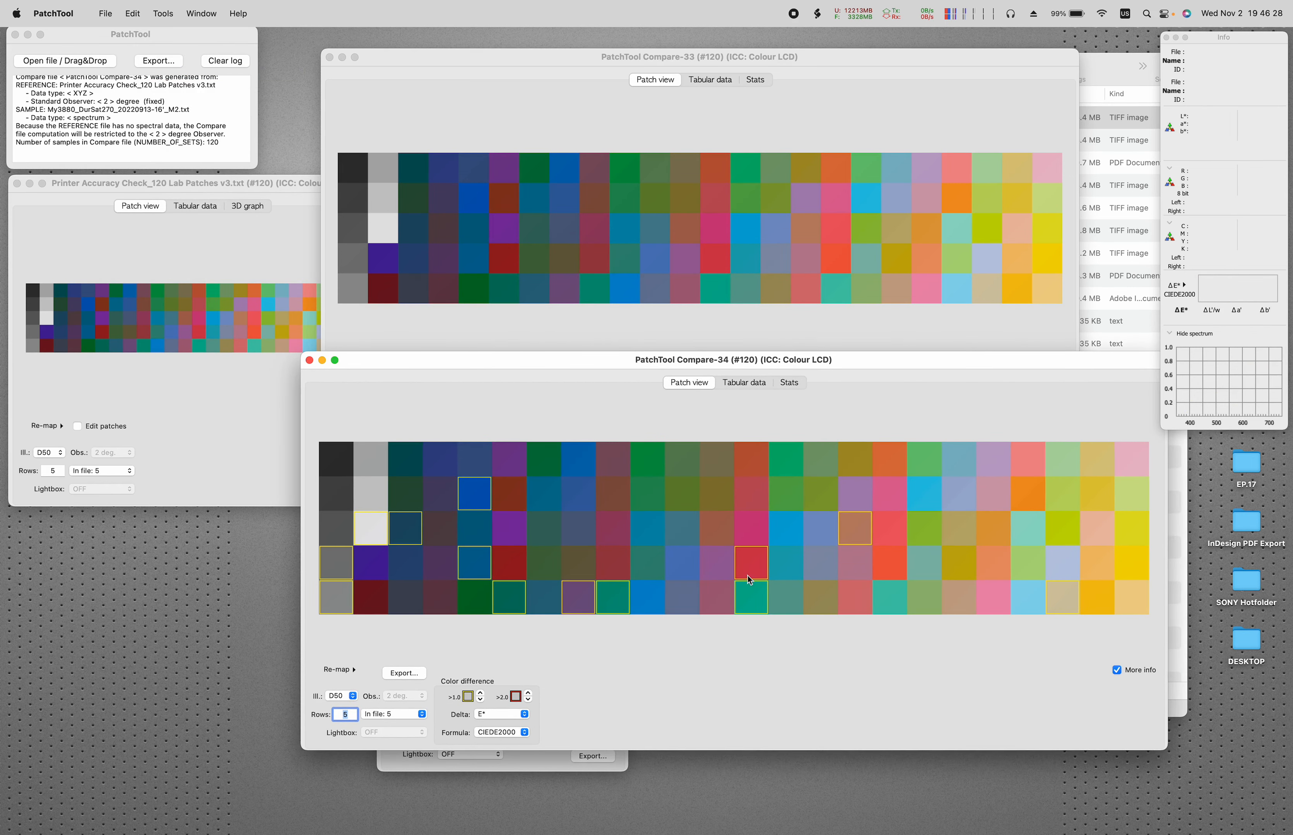
Examine the individual patch differences and the error statistics of the DurSat270 comparison.
drag(496, 361, 337, 254)
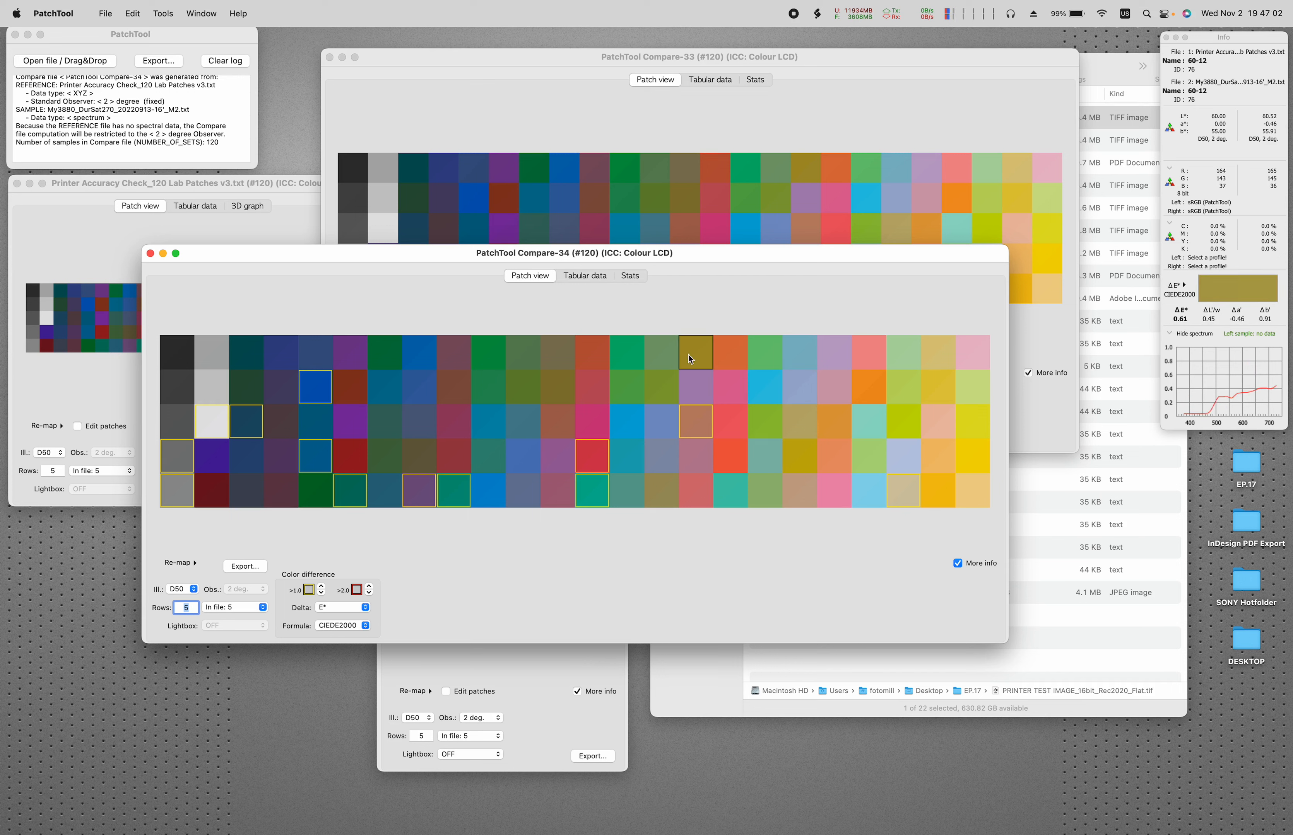
click(632, 279)
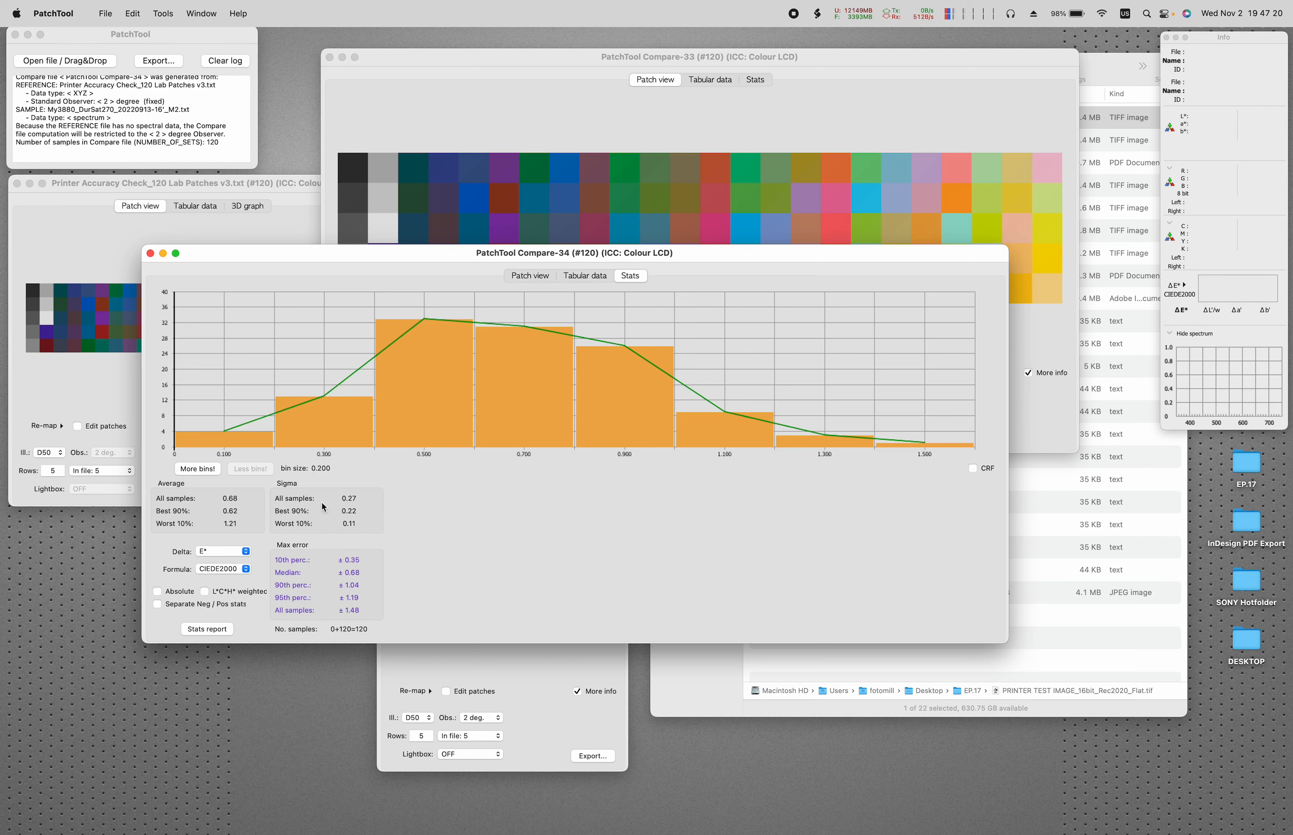
click(529, 277)
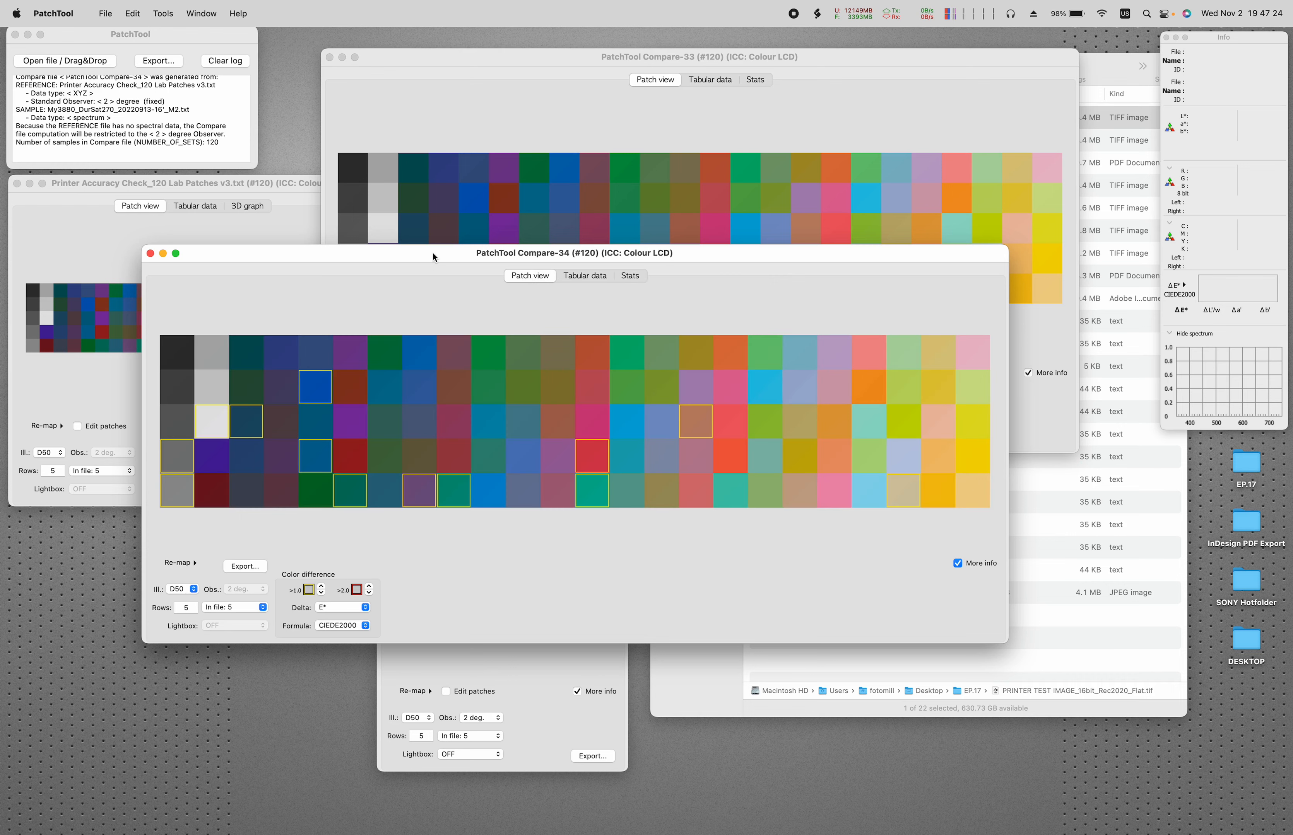
Arrange the two comparison windows with DurRCPSat190 above DurSat270, resizing the upper one so both patch grids are fully visible.
drag(435, 255, 611, 441)
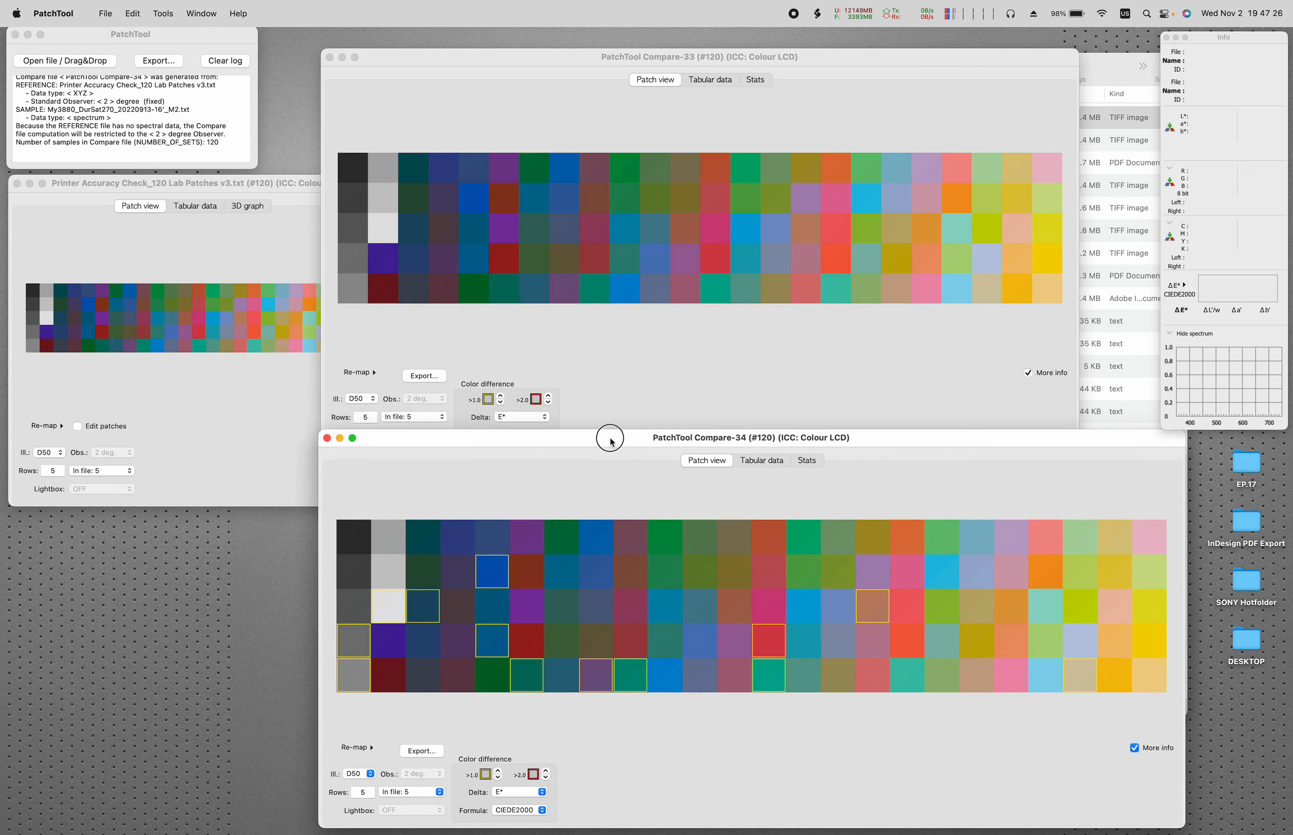
click(677, 397)
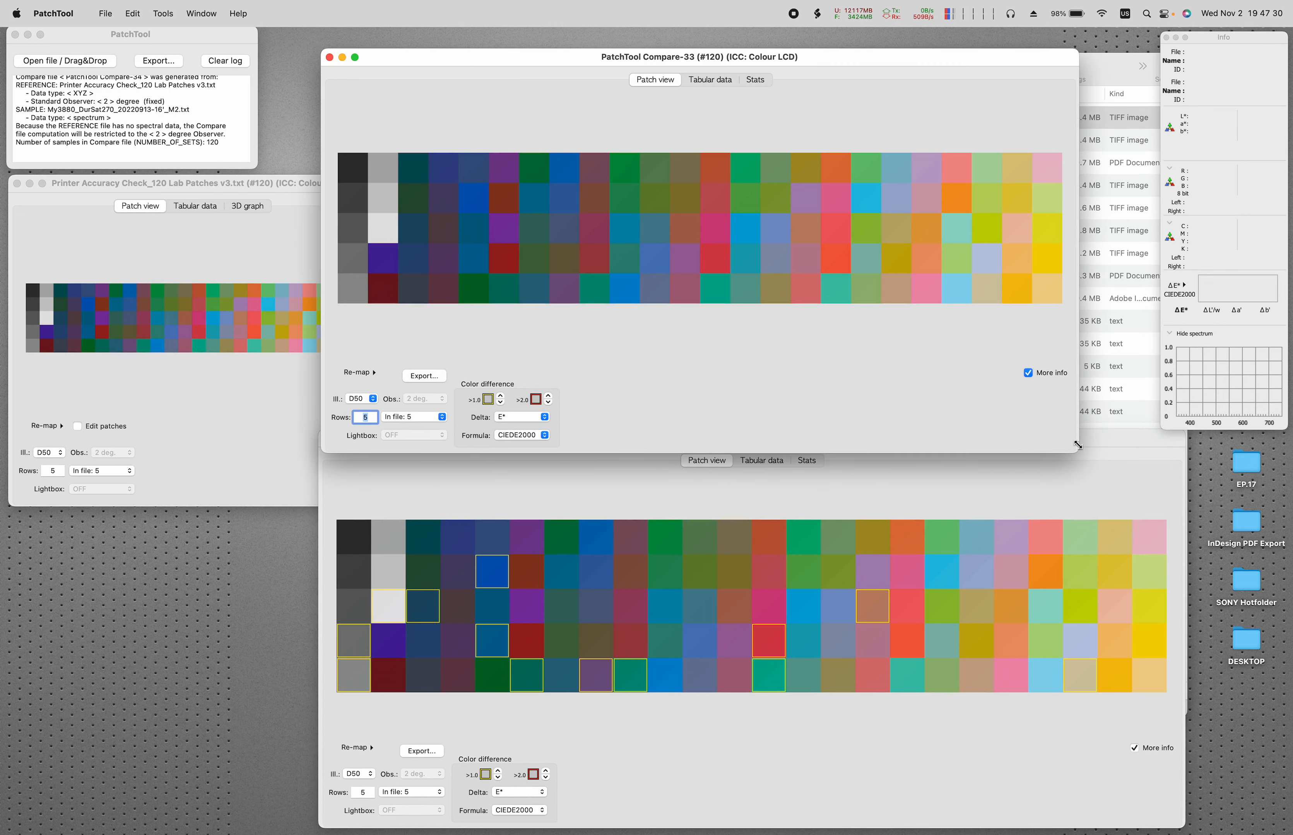
drag(1073, 455, 1126, 381)
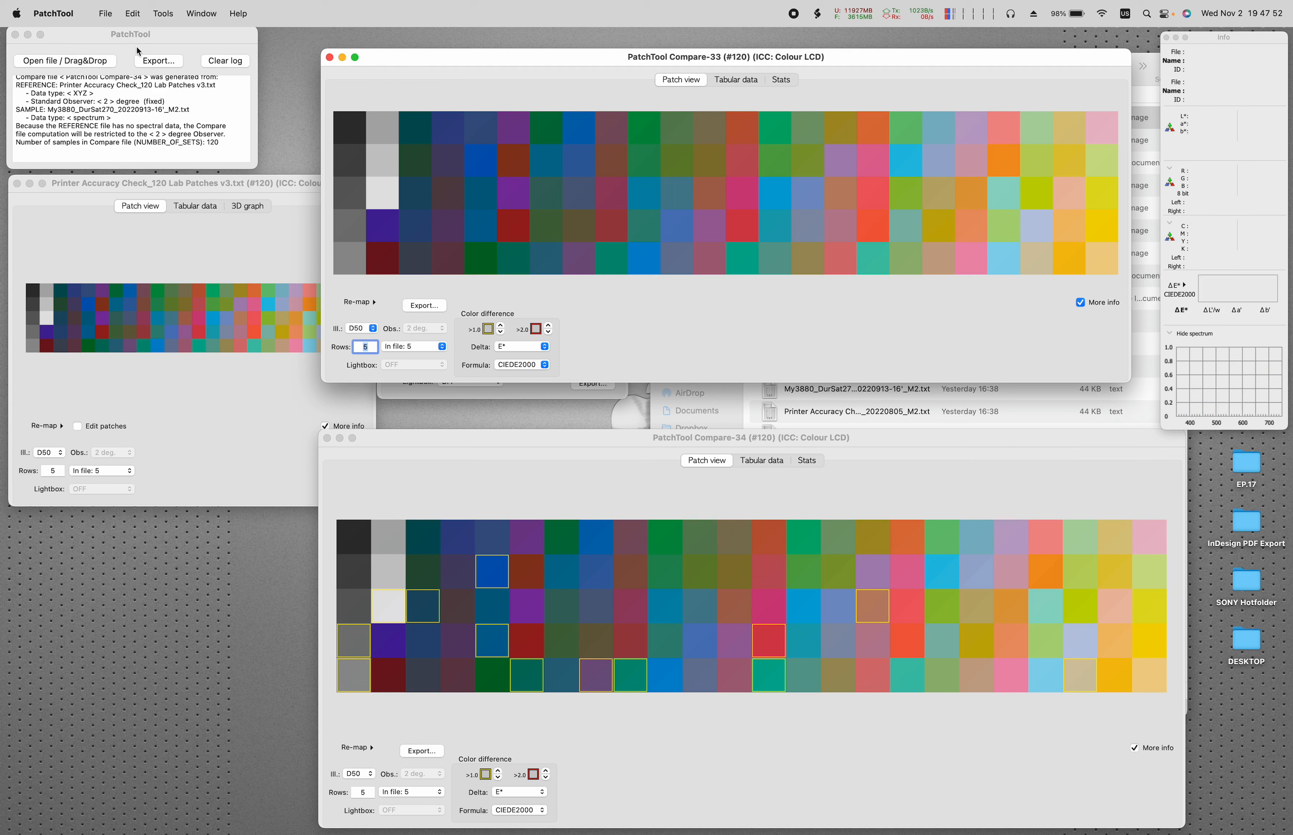
Quit PatchTool without keeping the opened data, and switch to Photoshop.
click(51, 6)
click(112, 143)
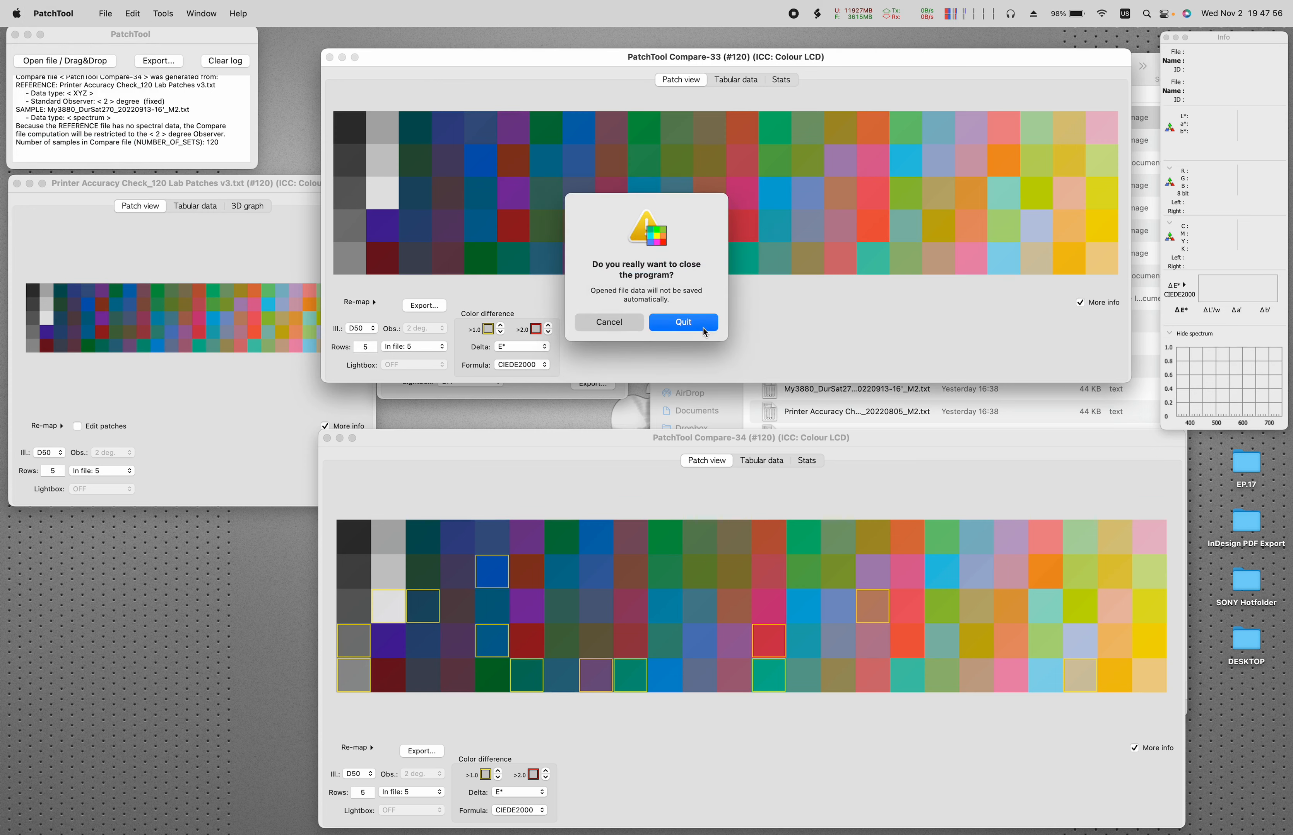
click(683, 322)
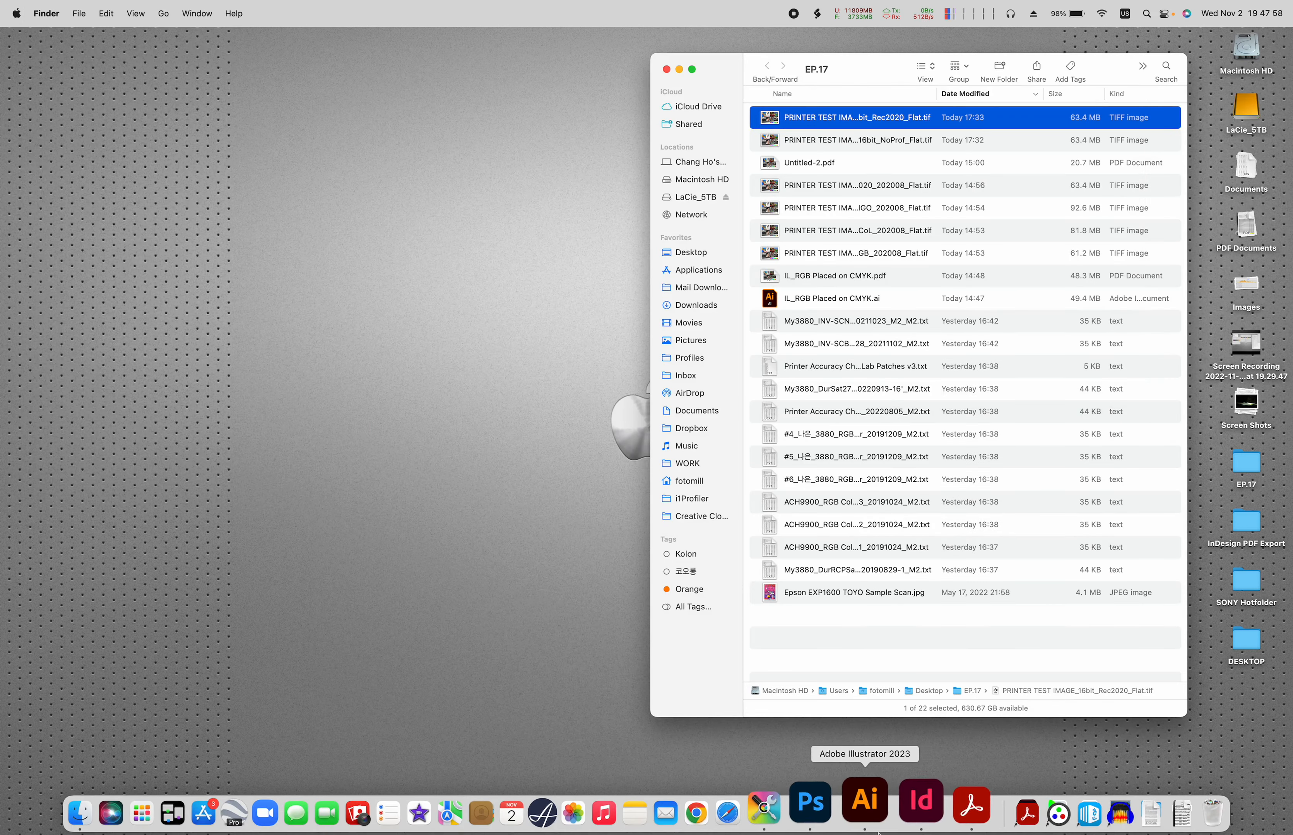
click(810, 803)
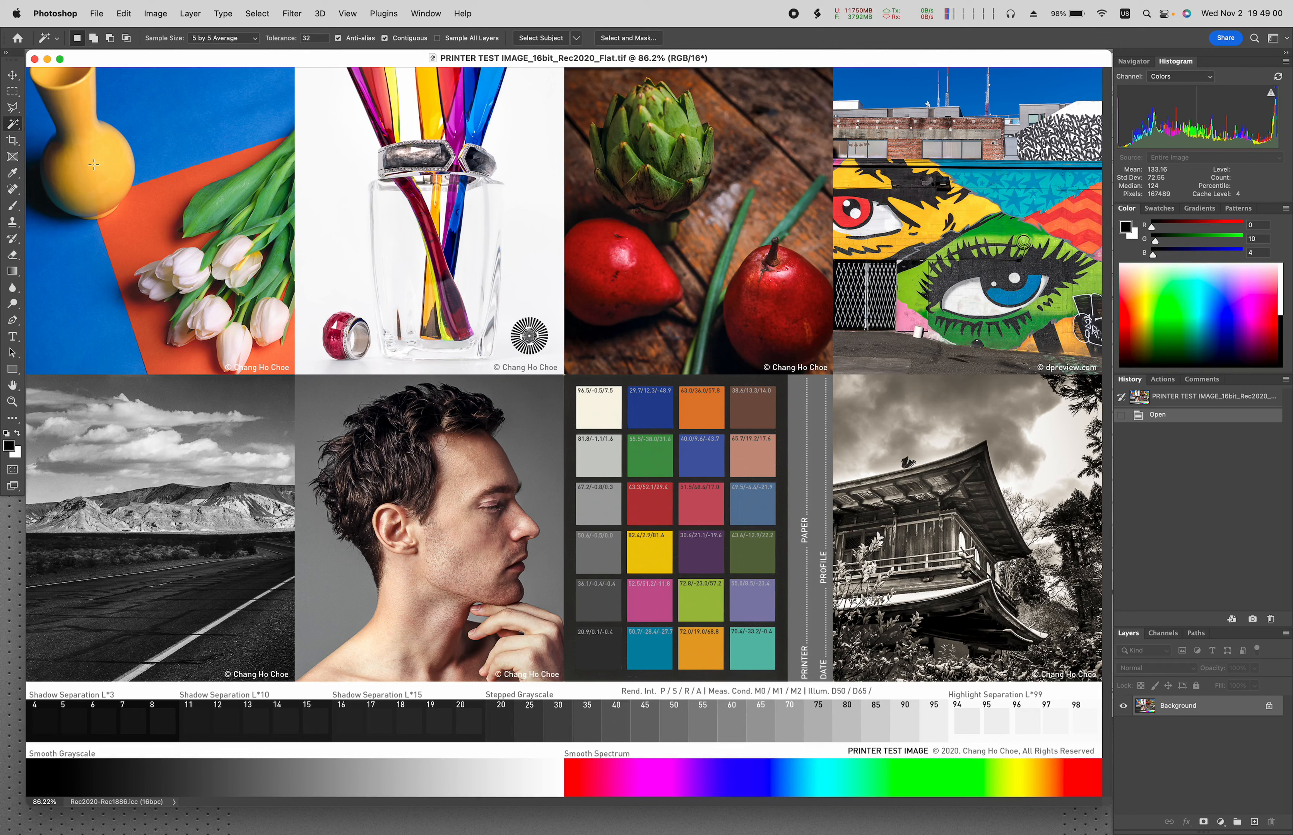
Open the Displays settings in System Preferences over the printer test image and check the display preset and refresh rate.
click(18, 12)
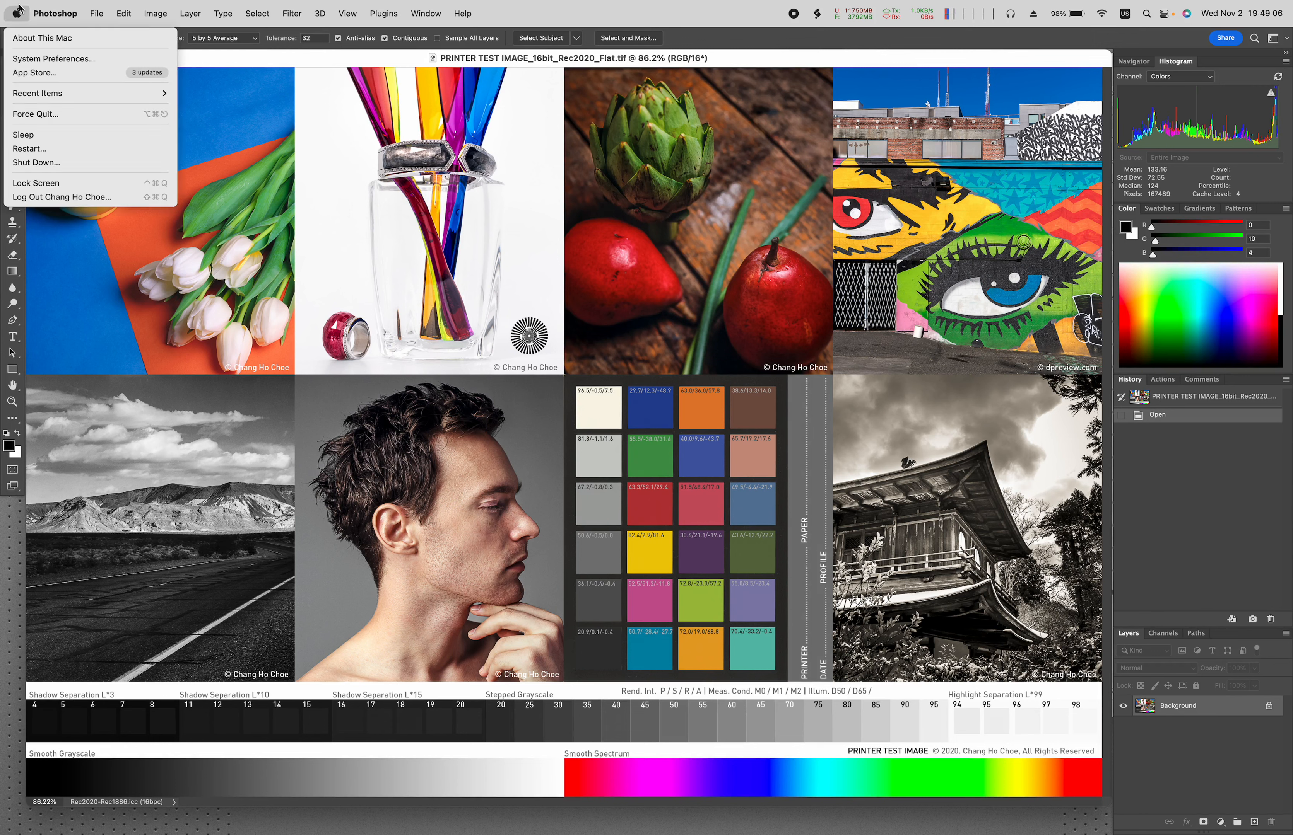
click(47, 60)
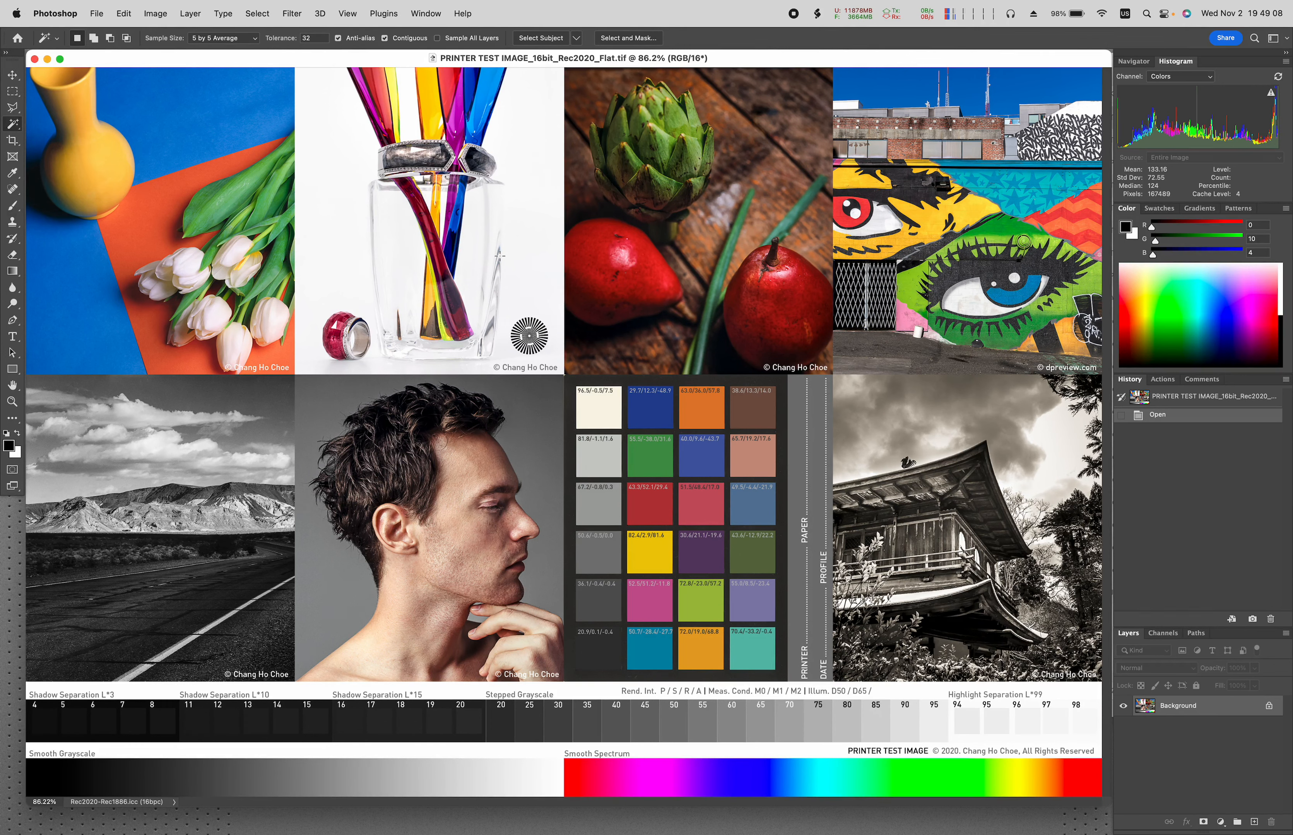
drag(1085, 458, 632, 242)
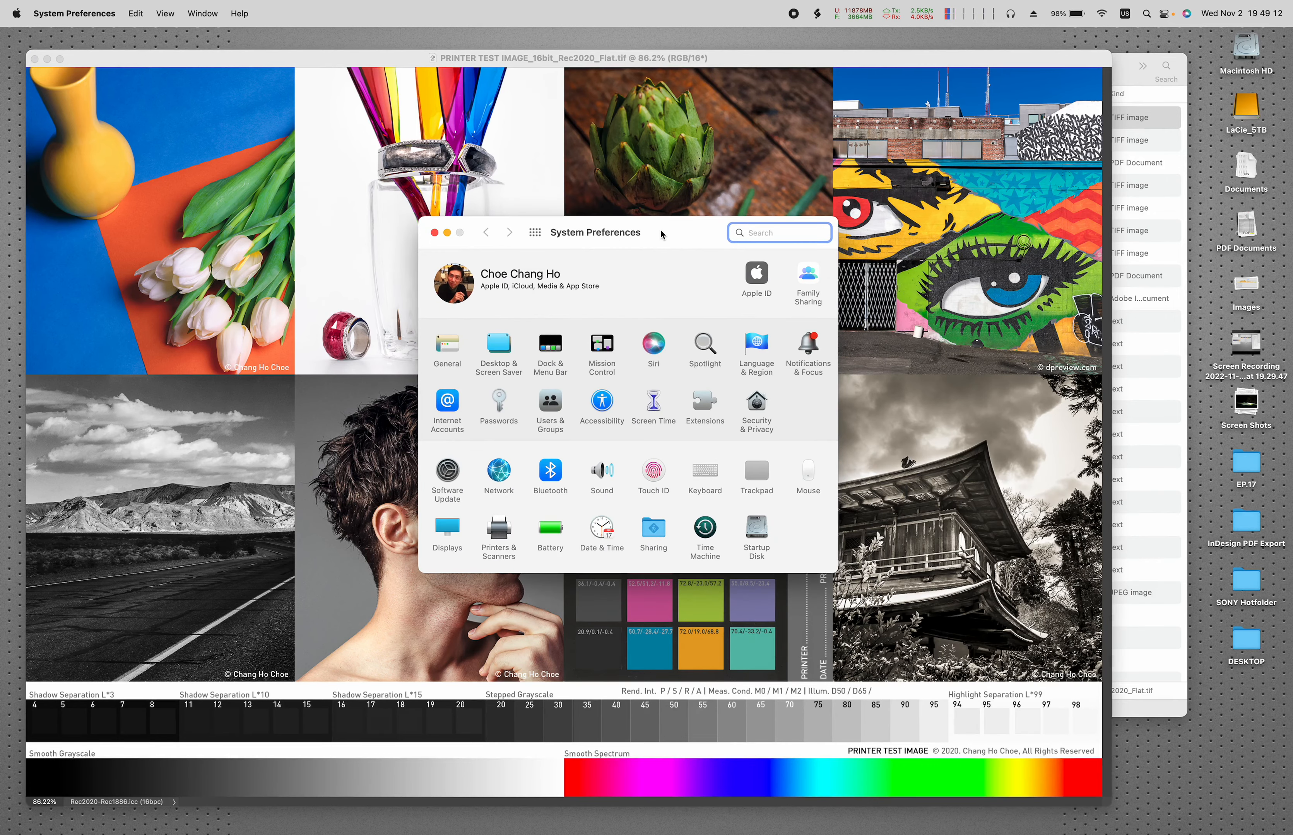
drag(663, 238, 677, 229)
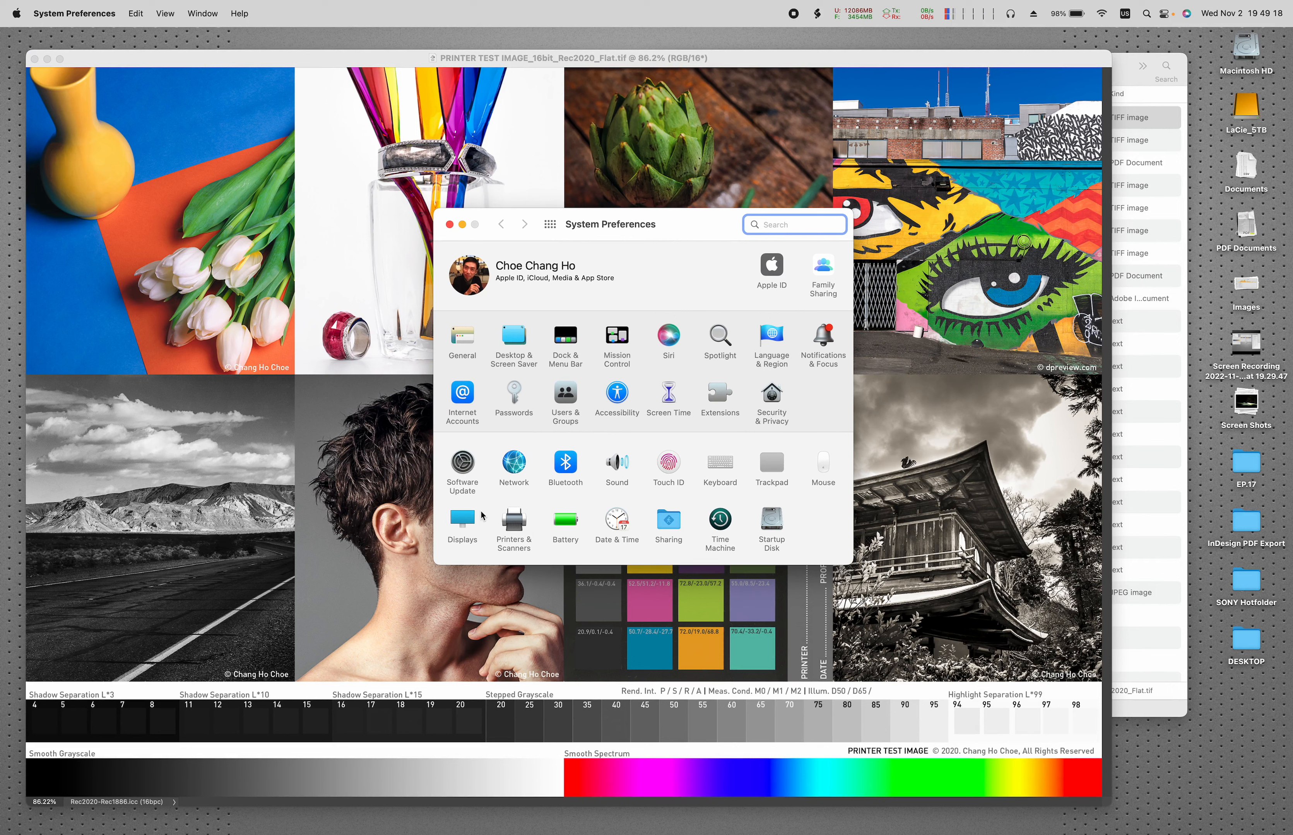
click(456, 522)
drag(708, 237, 700, 304)
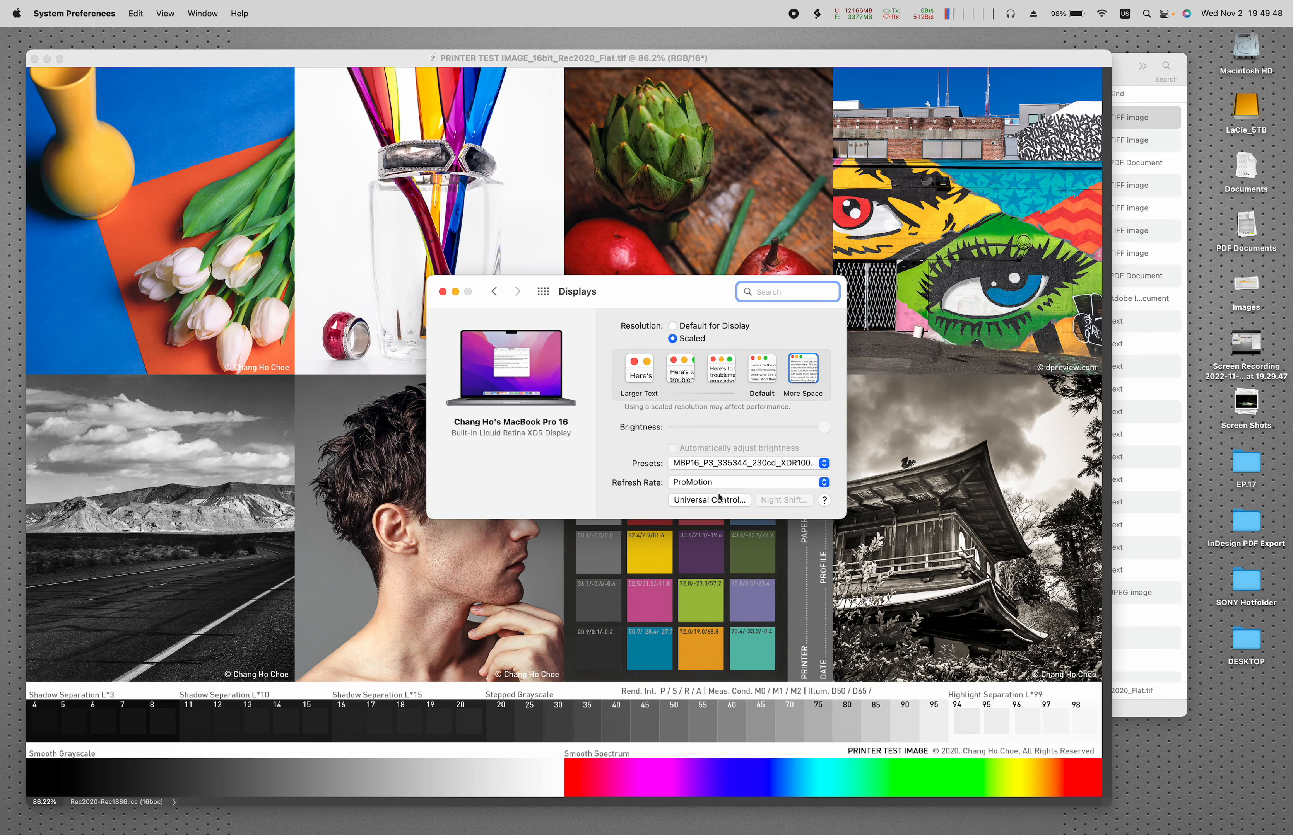
Switch to ColorSync Utility to check the profile assigned to the Color LCD display.
mouse_move(1012, 829)
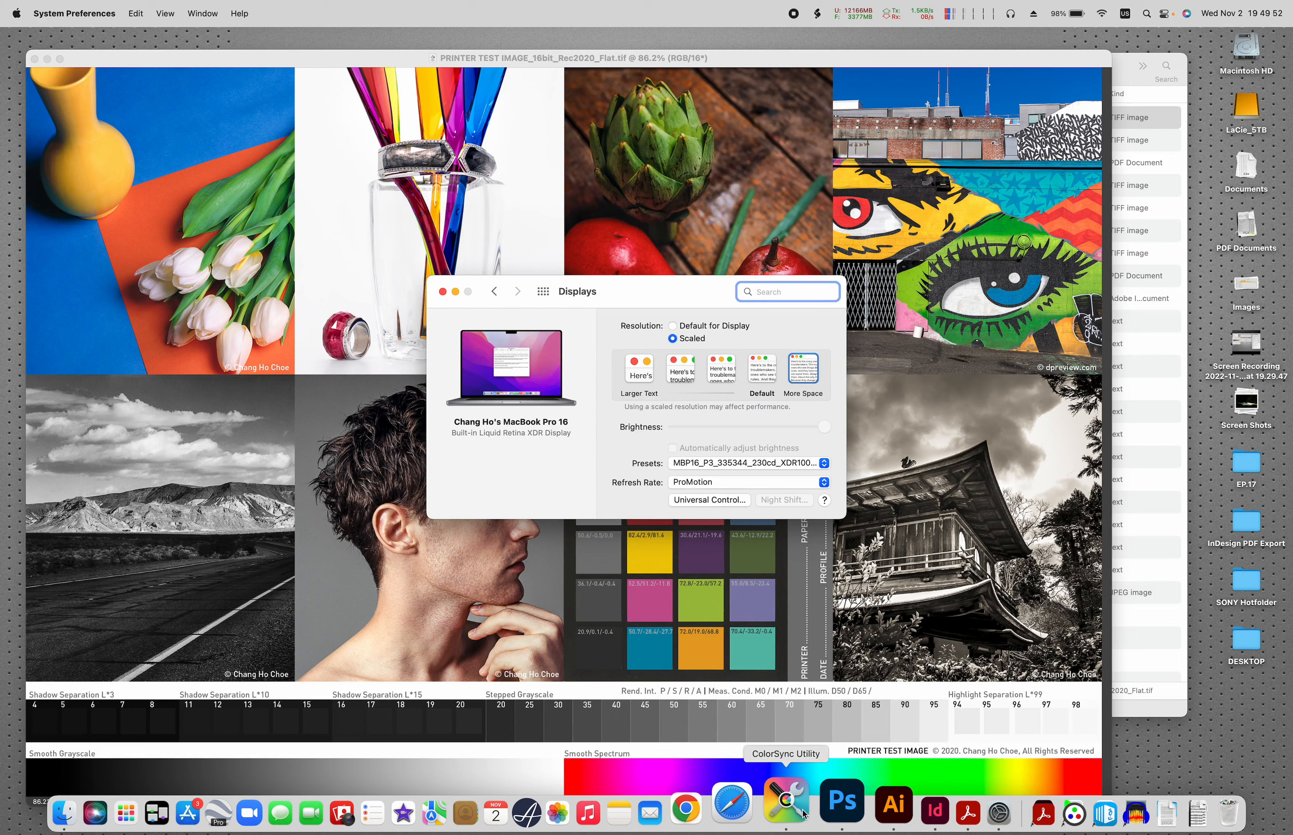
click(803, 813)
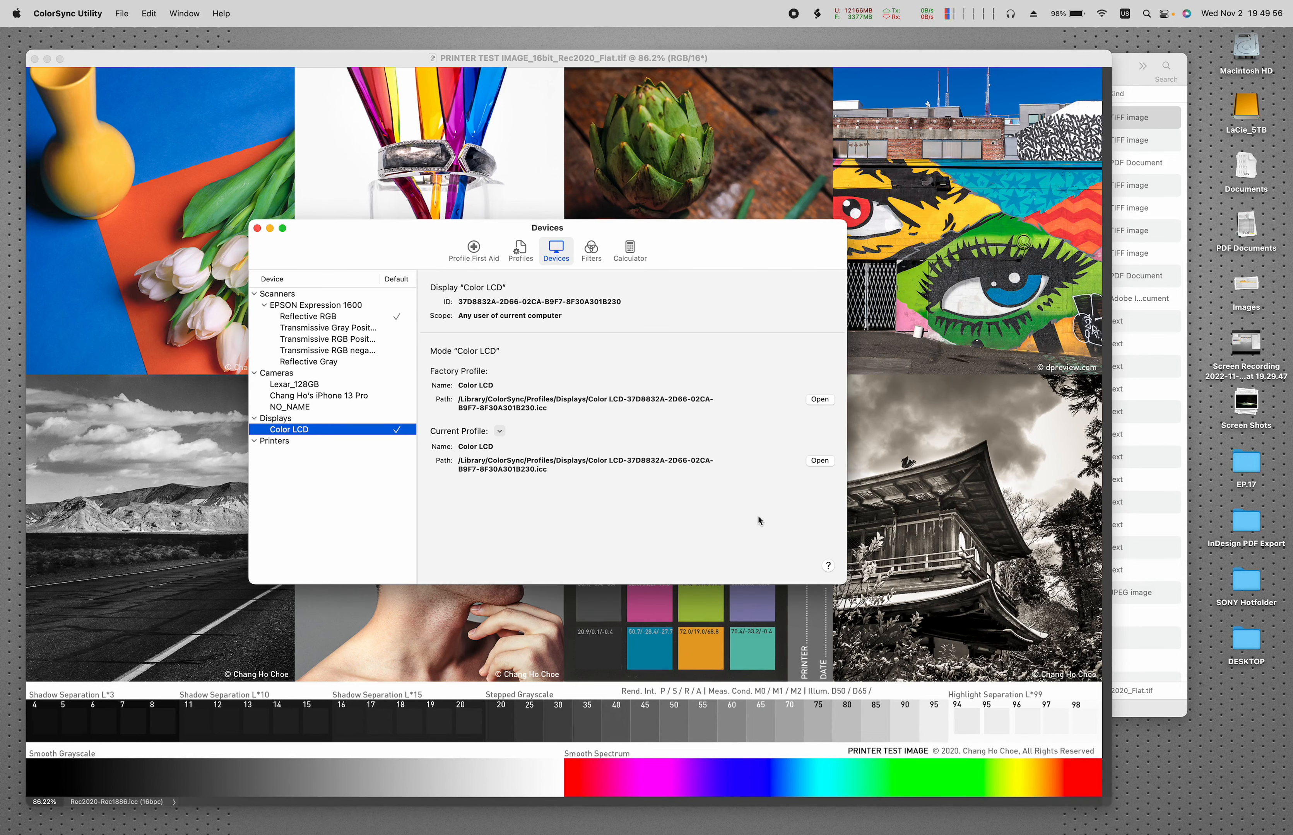
Examine the factory and current profiles of the Color LCD display, and close the ColorSync Utility window and the Displays settings.
drag(780, 250, 983, 523)
drag(898, 517, 802, 259)
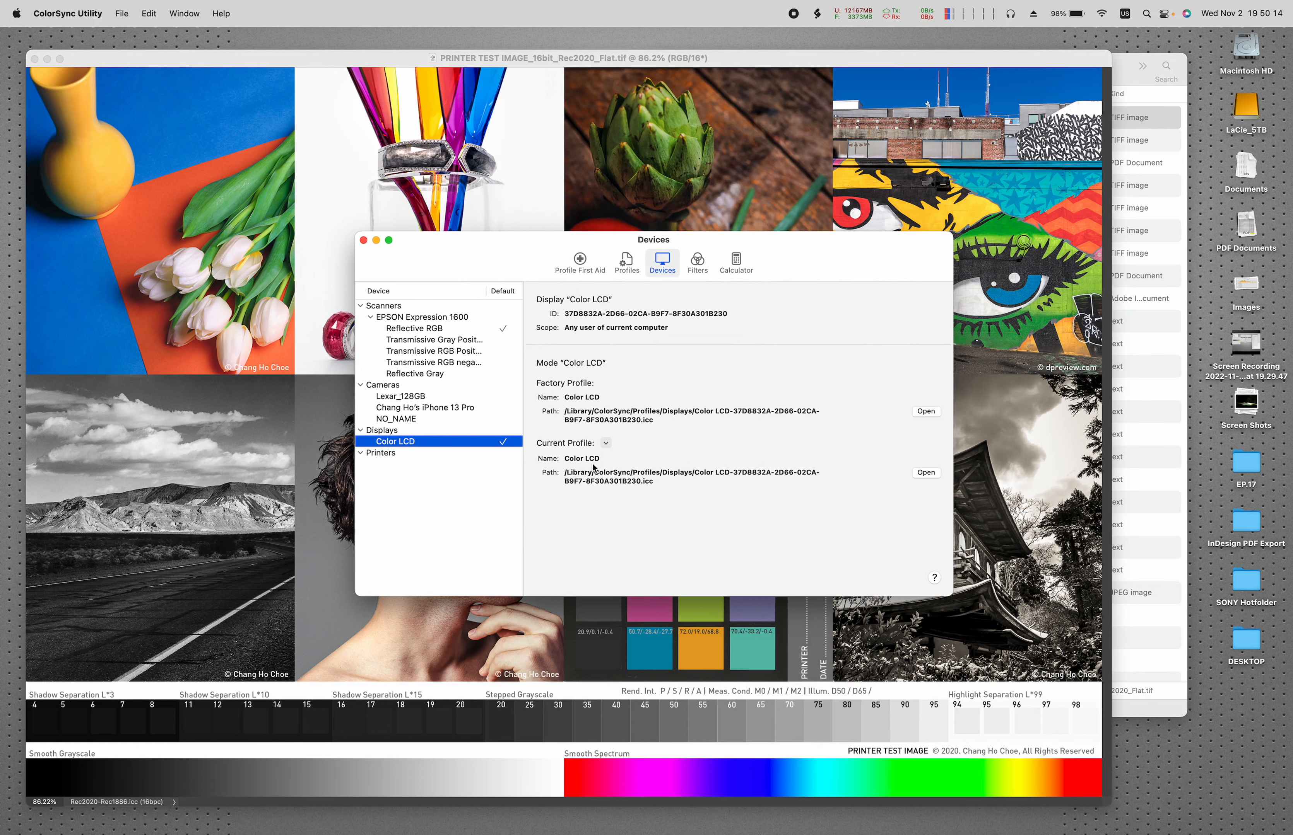
click(363, 241)
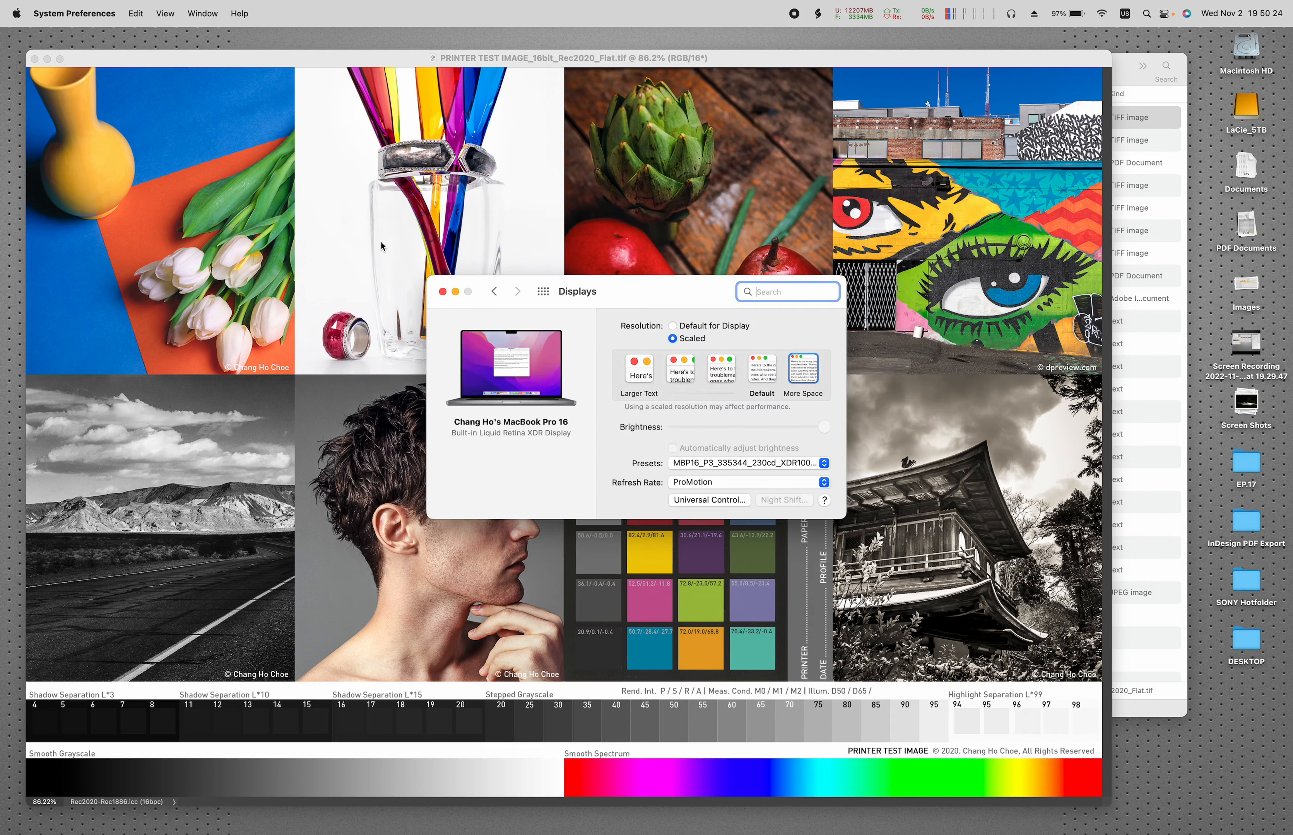
click(442, 293)
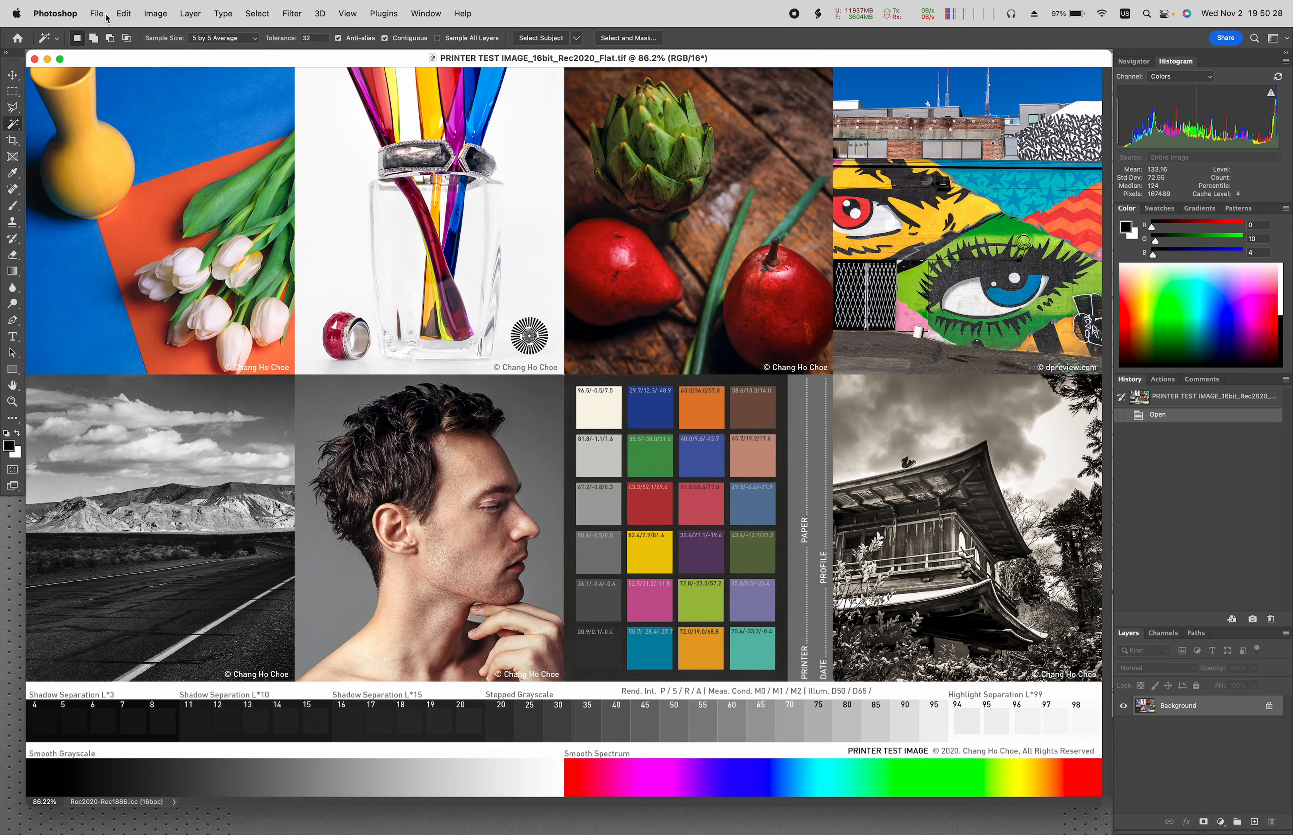
Open Photoshop's Color Settings and look through the available RGB working spaces without choosing another one.
click(131, 12)
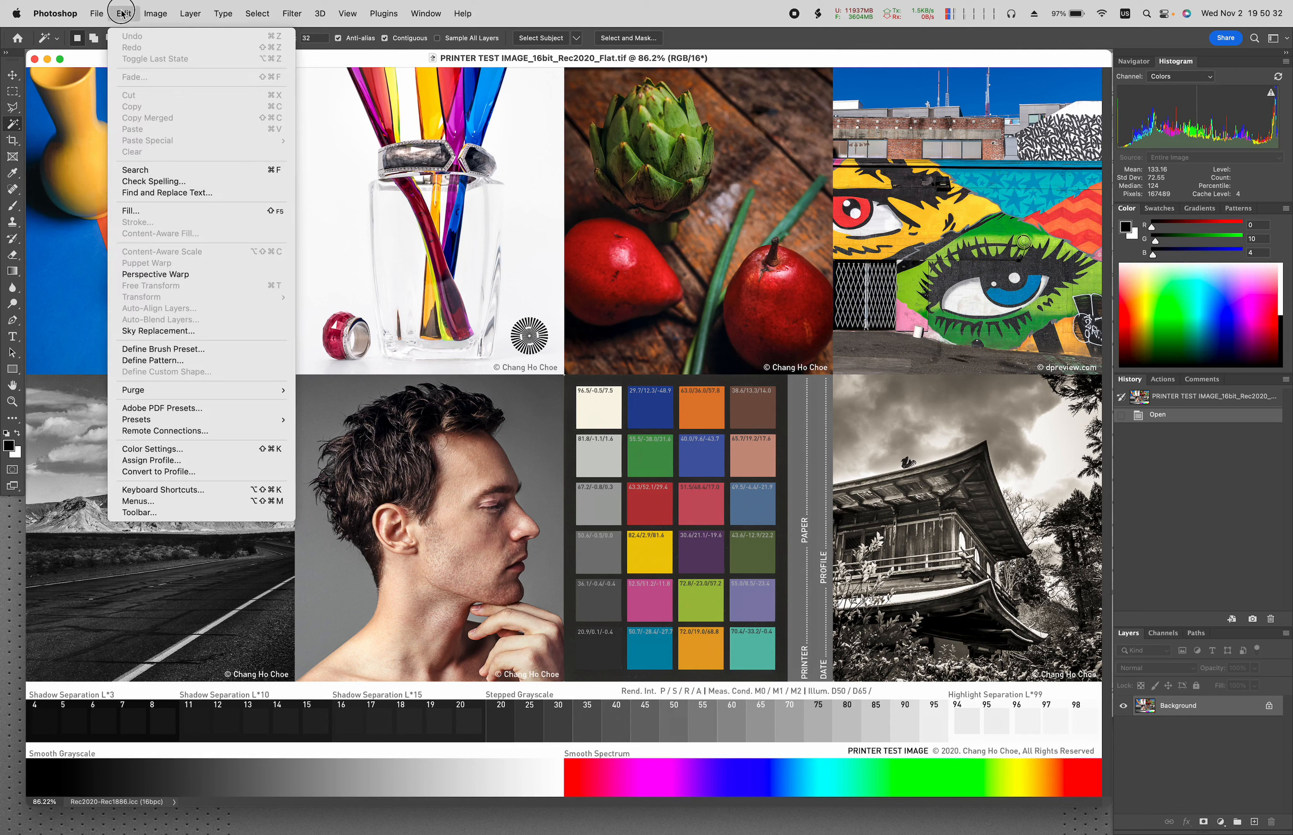
click(228, 456)
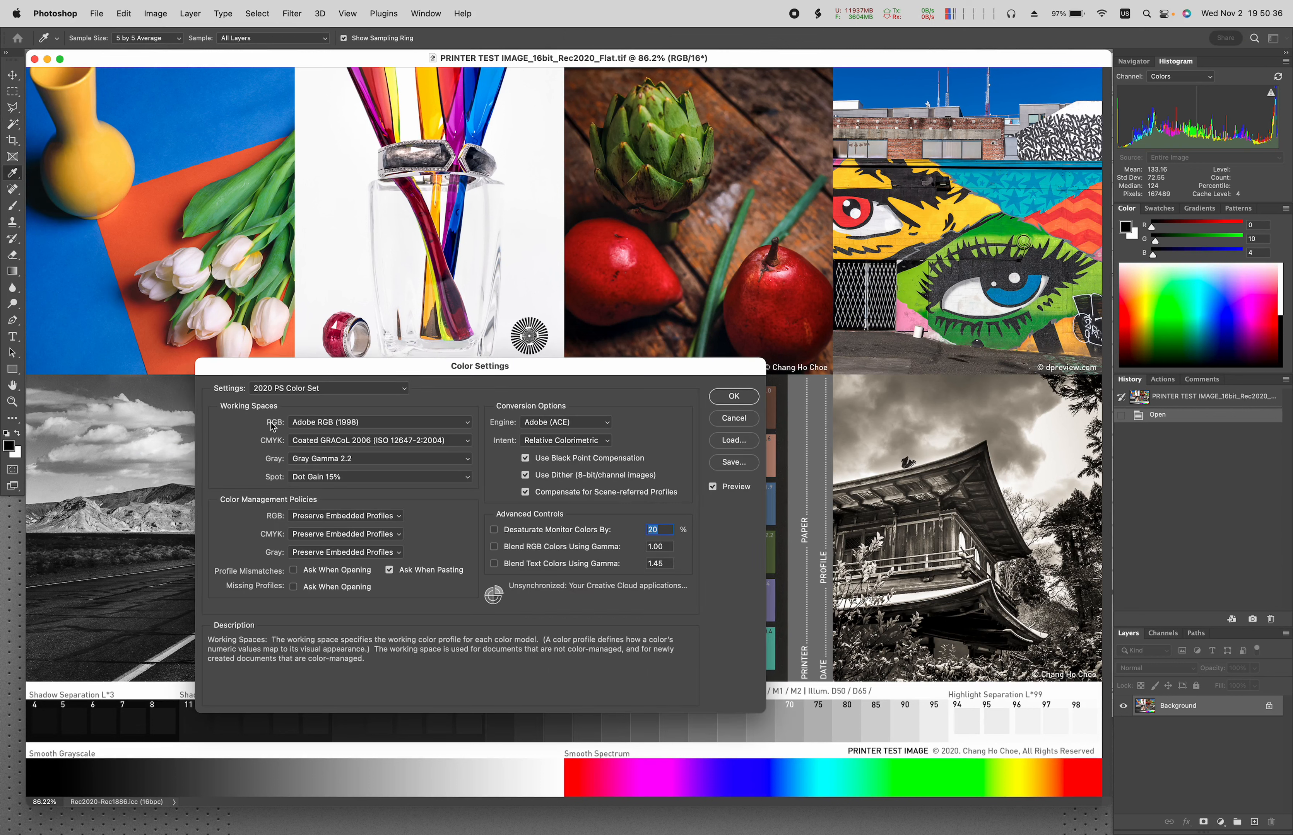
click(324, 423)
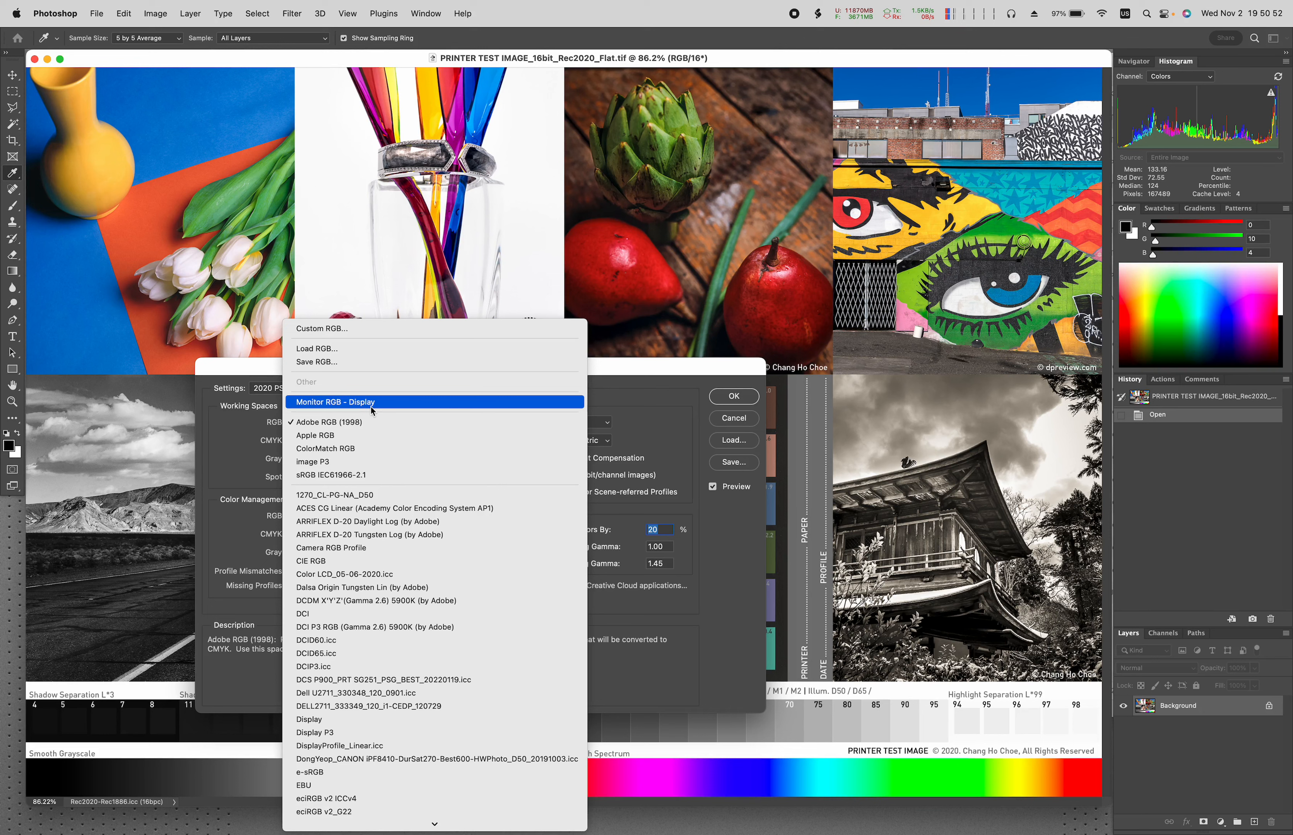
click(653, 427)
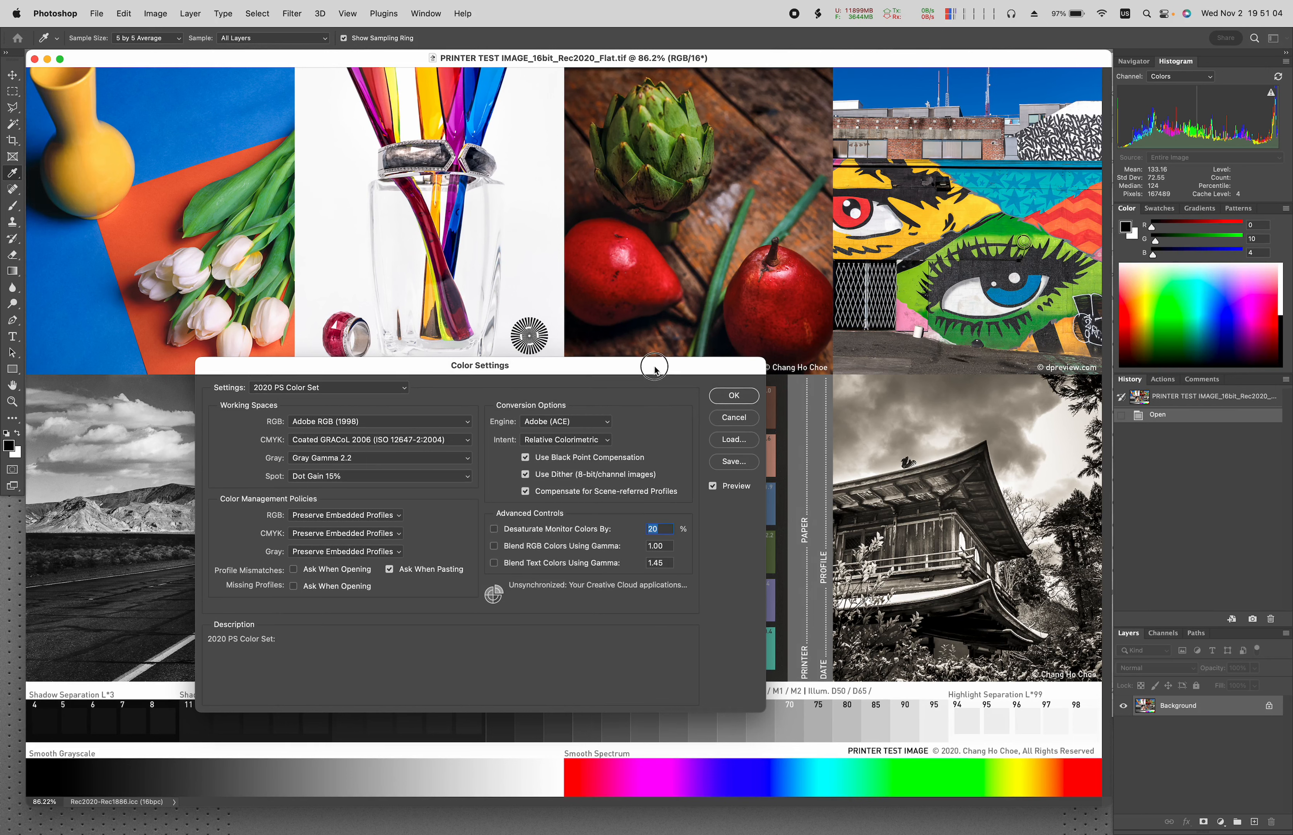
Review the colour management policies, conversion options and advanced controls in Photoshop's Color Settings, and close the dialog without changes.
drag(653, 373, 775, 265)
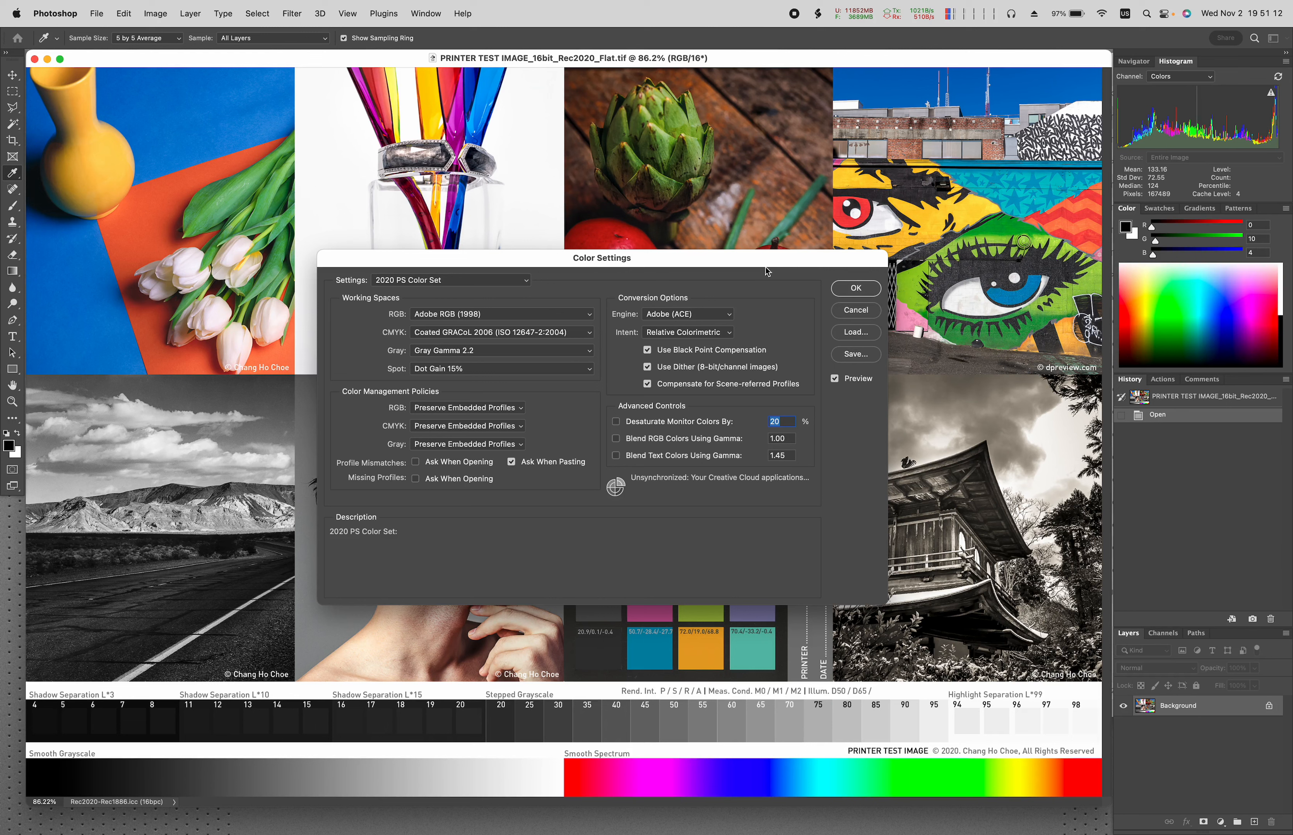
mouse_move(770, 265)
mouse_down()
mouse_move(767, 250)
mouse_move(756, 266)
mouse_up()
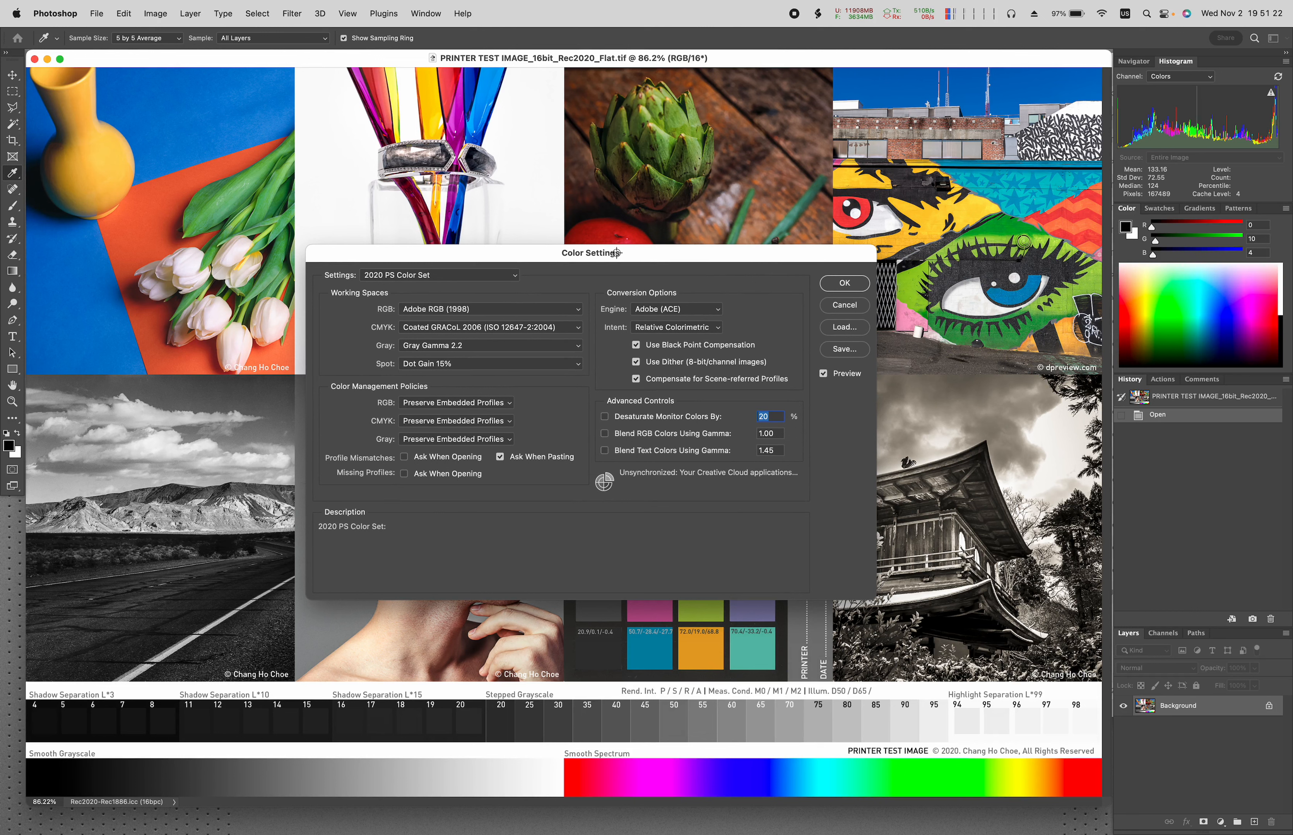
mouse_move(504, 370)
drag(572, 261, 572, 255)
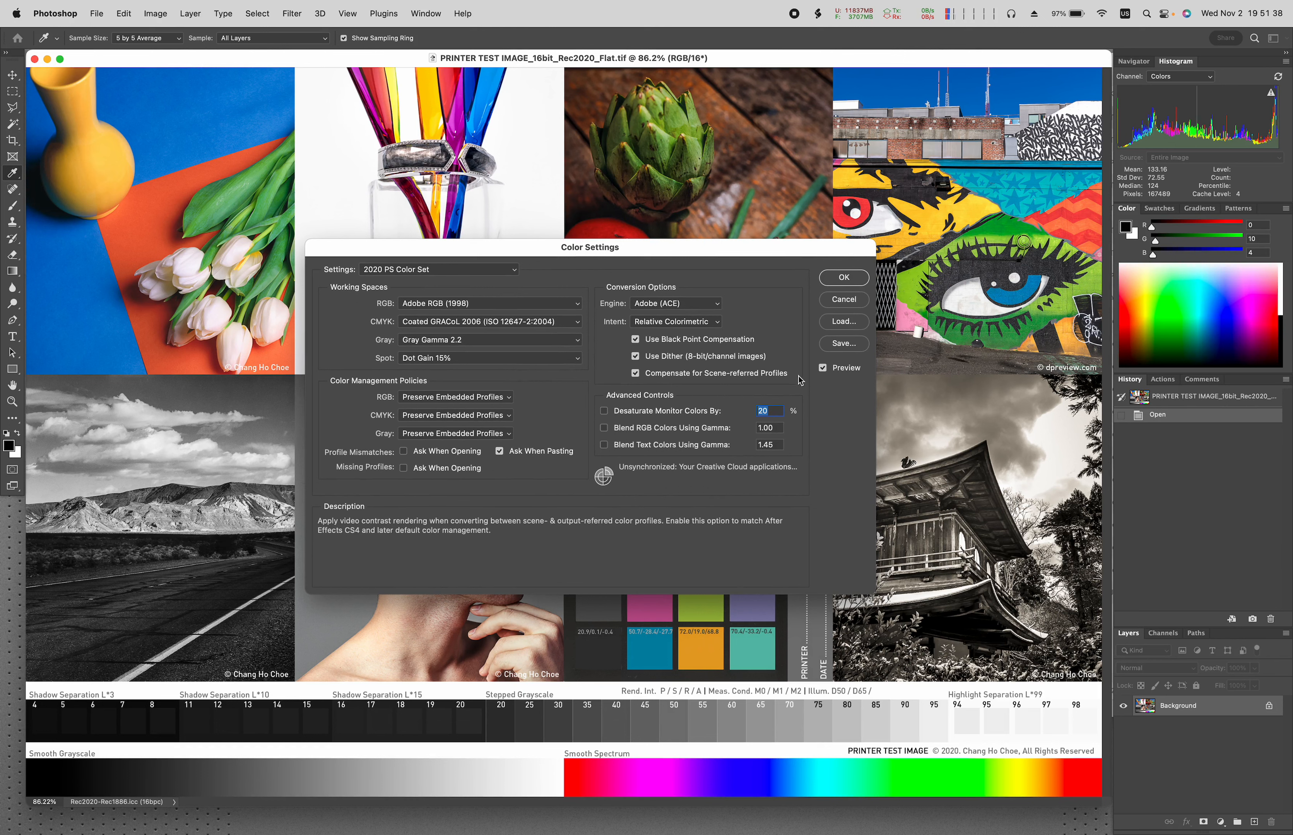
drag(727, 255, 727, 249)
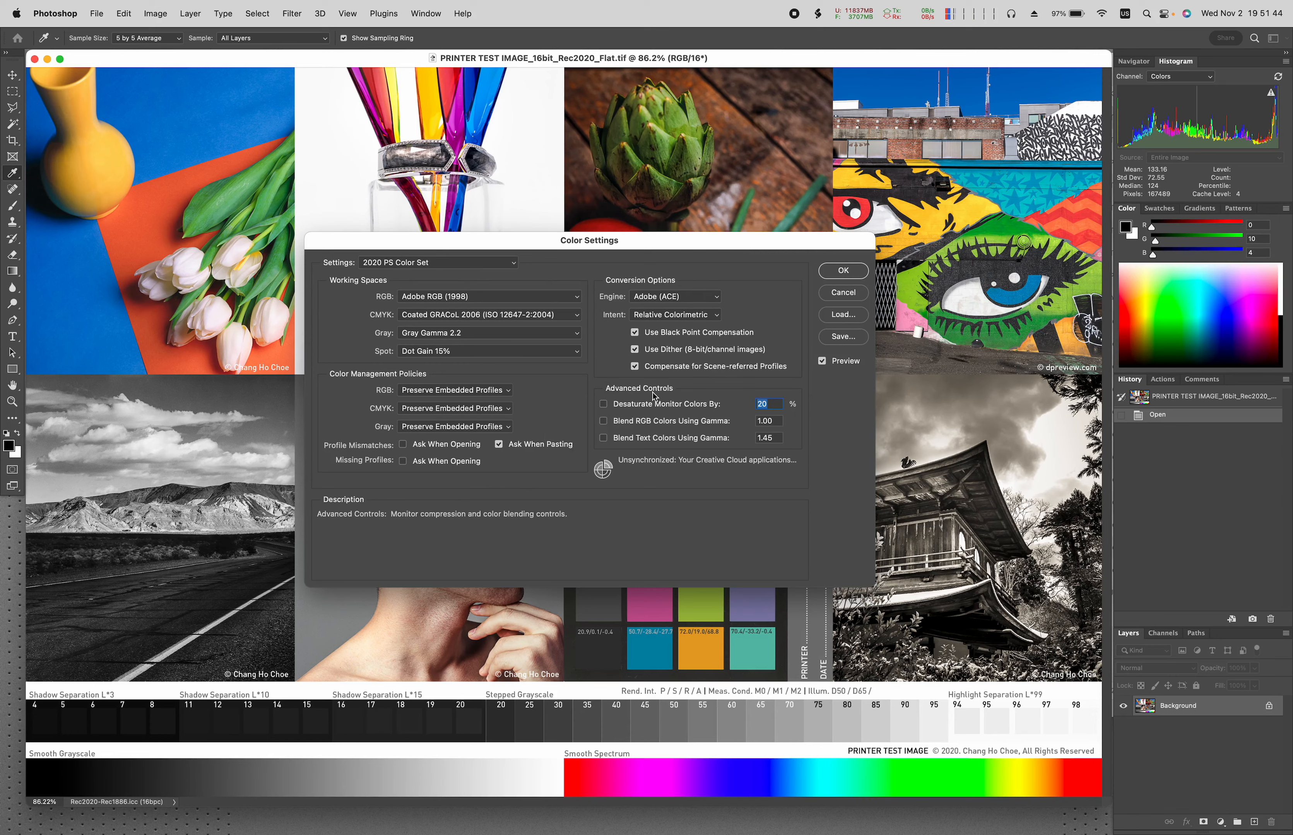
click(842, 293)
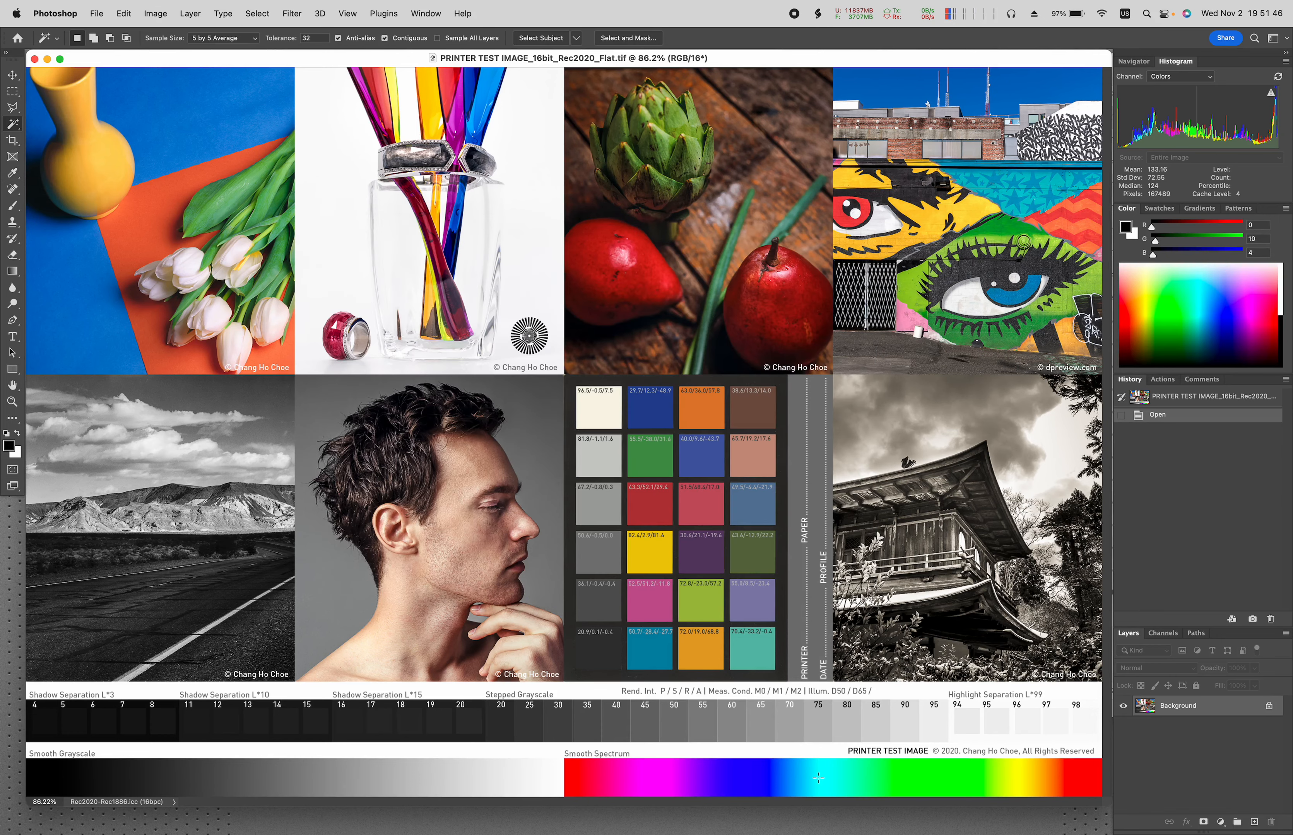
Switch to Illustrator and check the working spaces, policies and conversion options in its Color Settings.
click(863, 830)
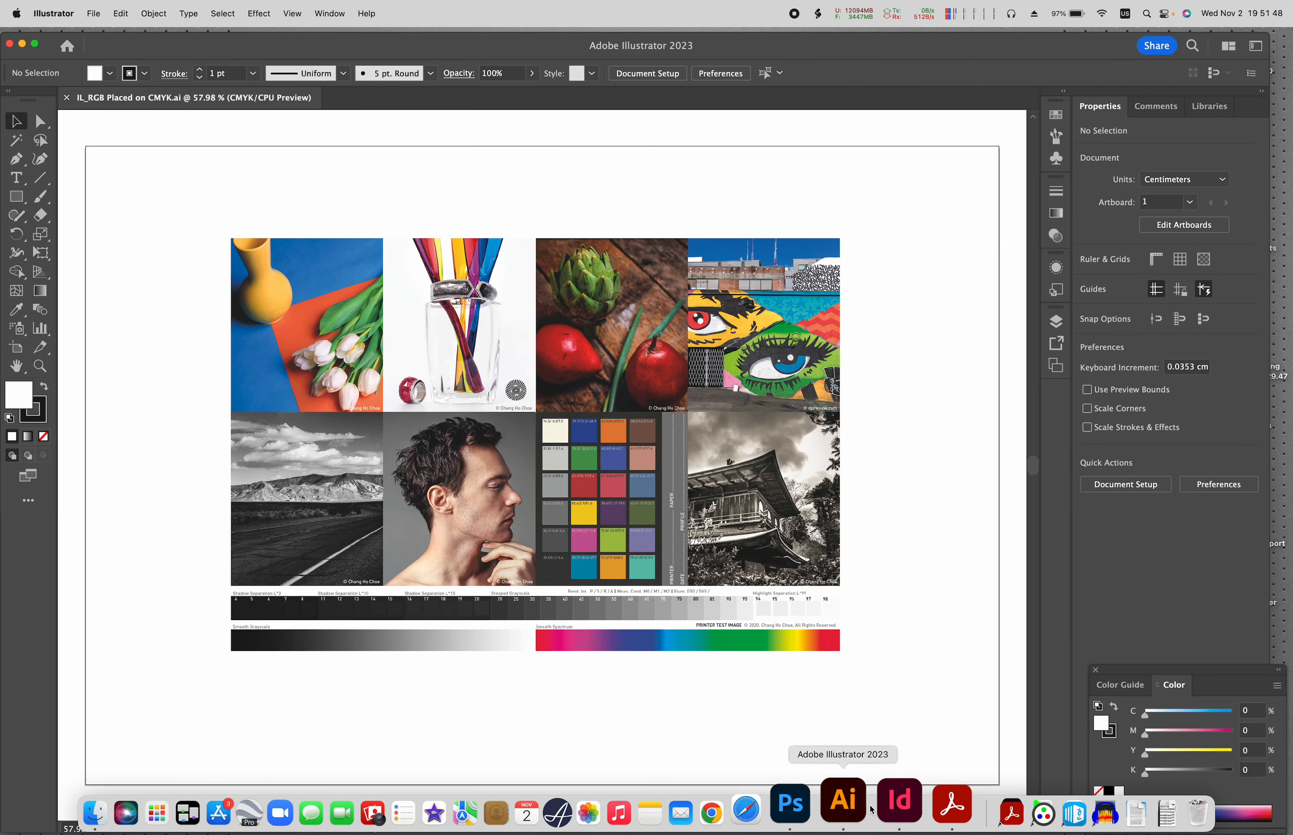
click(120, 13)
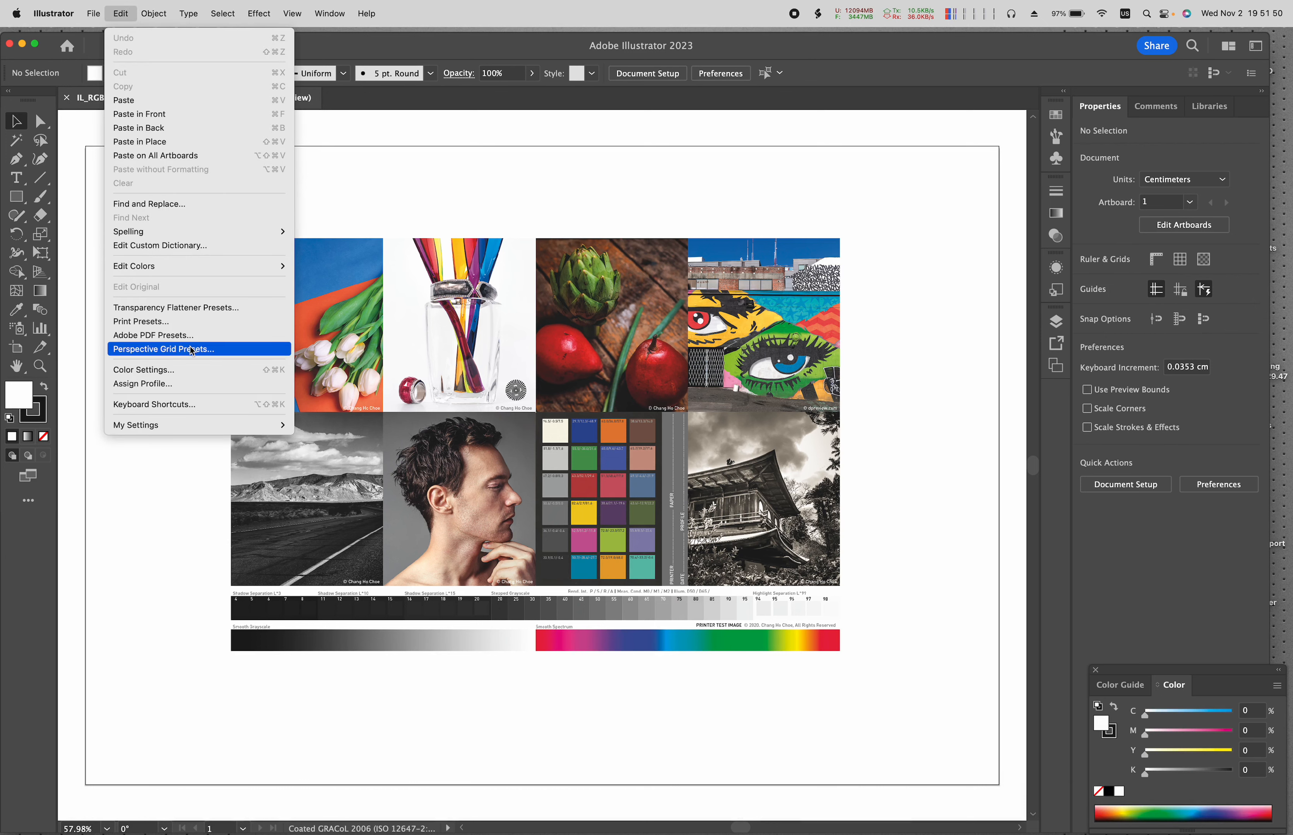
click(194, 369)
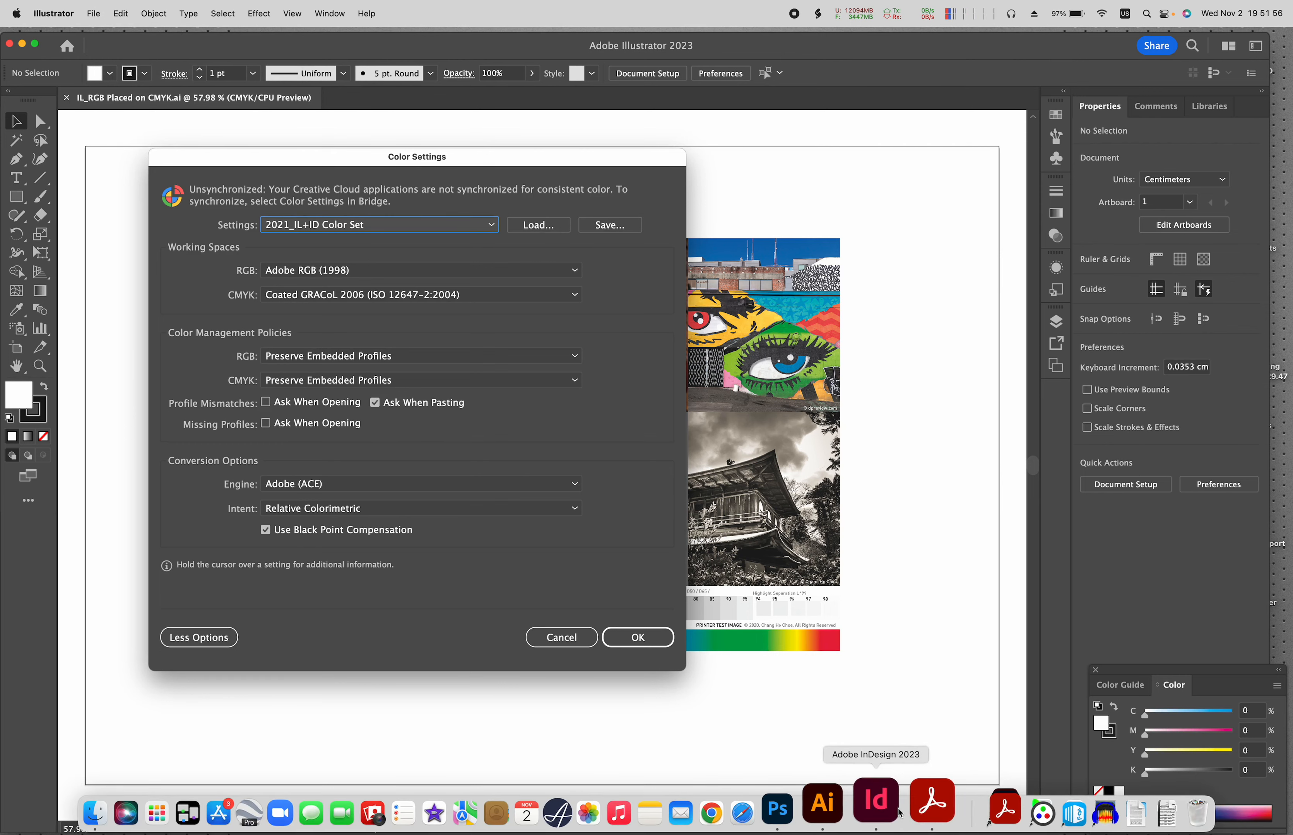
Switch to InDesign and review its Color Settings, including the available colour management policies for CMYK.
click(876, 805)
click(122, 12)
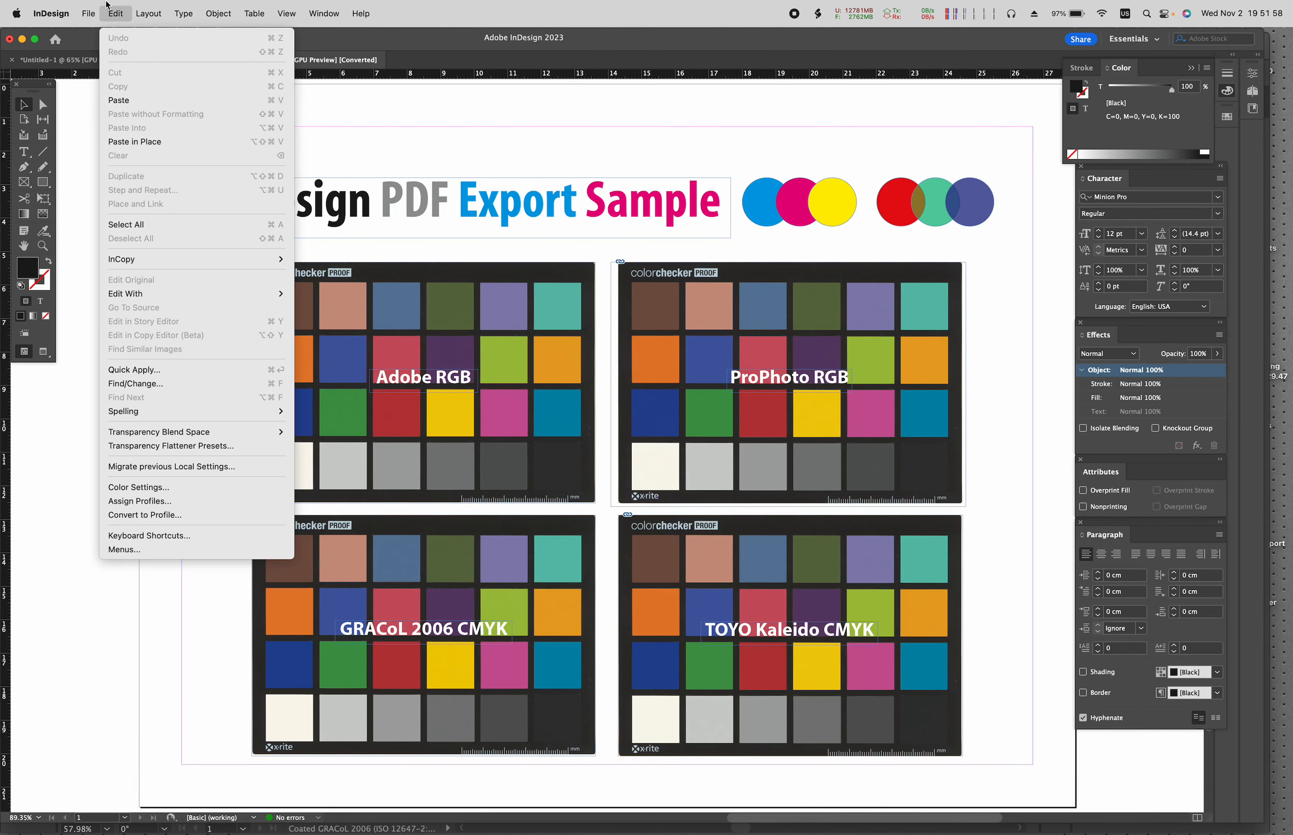
click(185, 488)
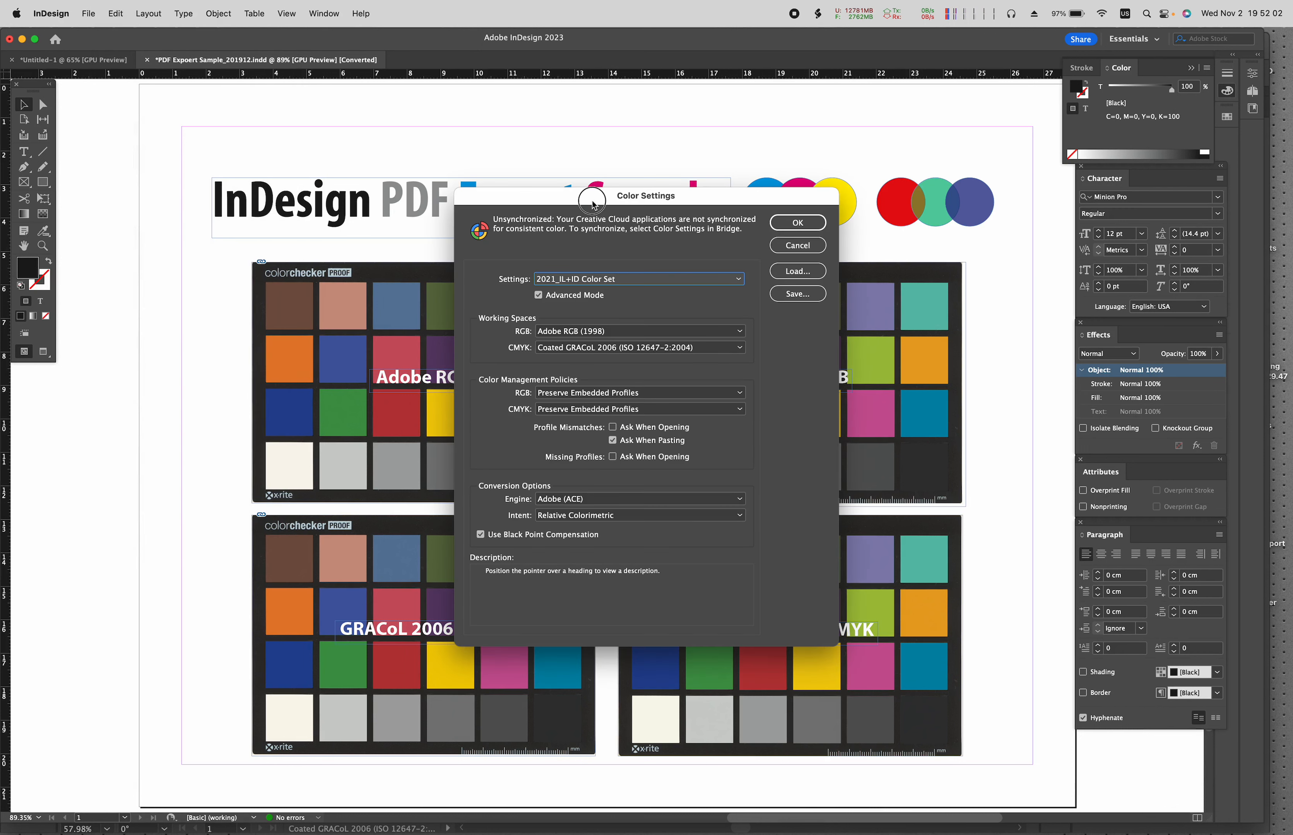
drag(594, 206, 599, 221)
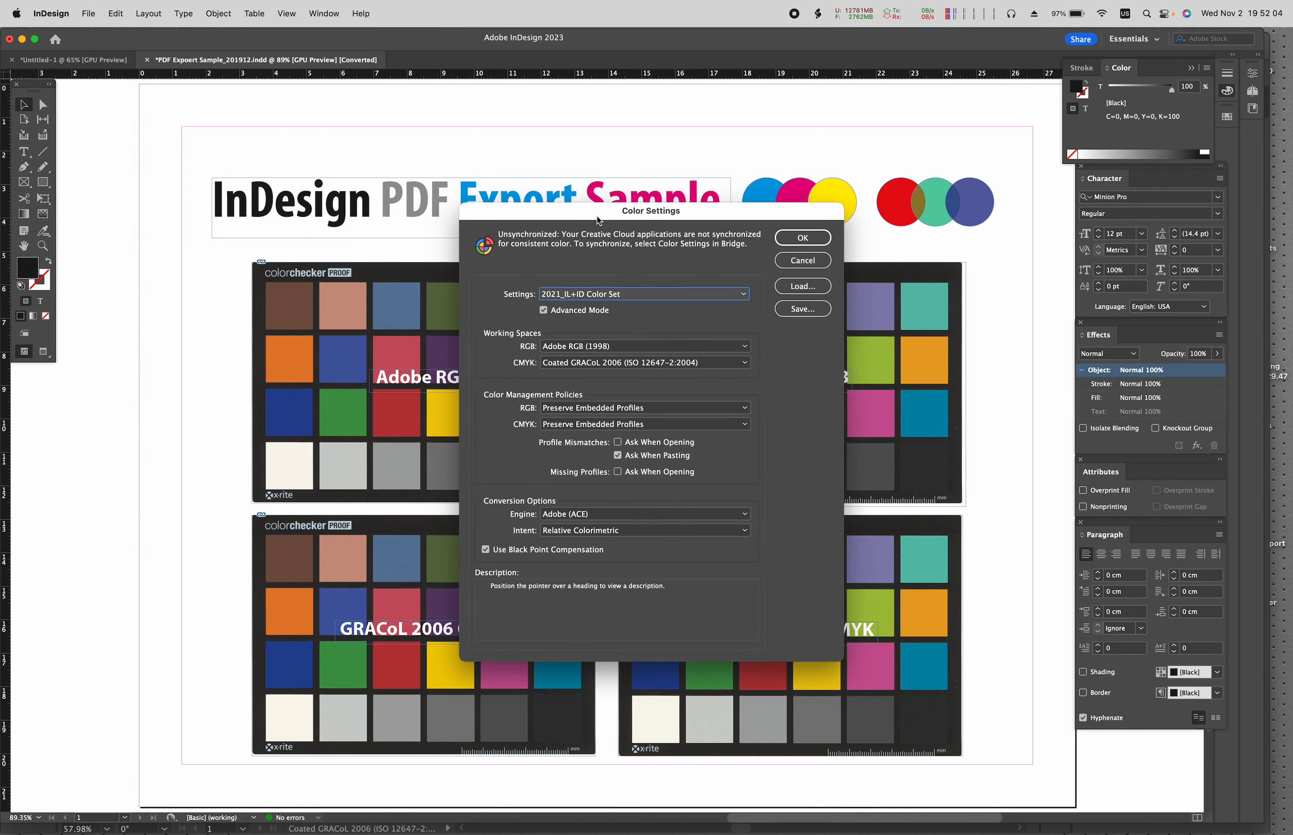
mouse_move(848, 832)
drag(537, 219, 543, 217)
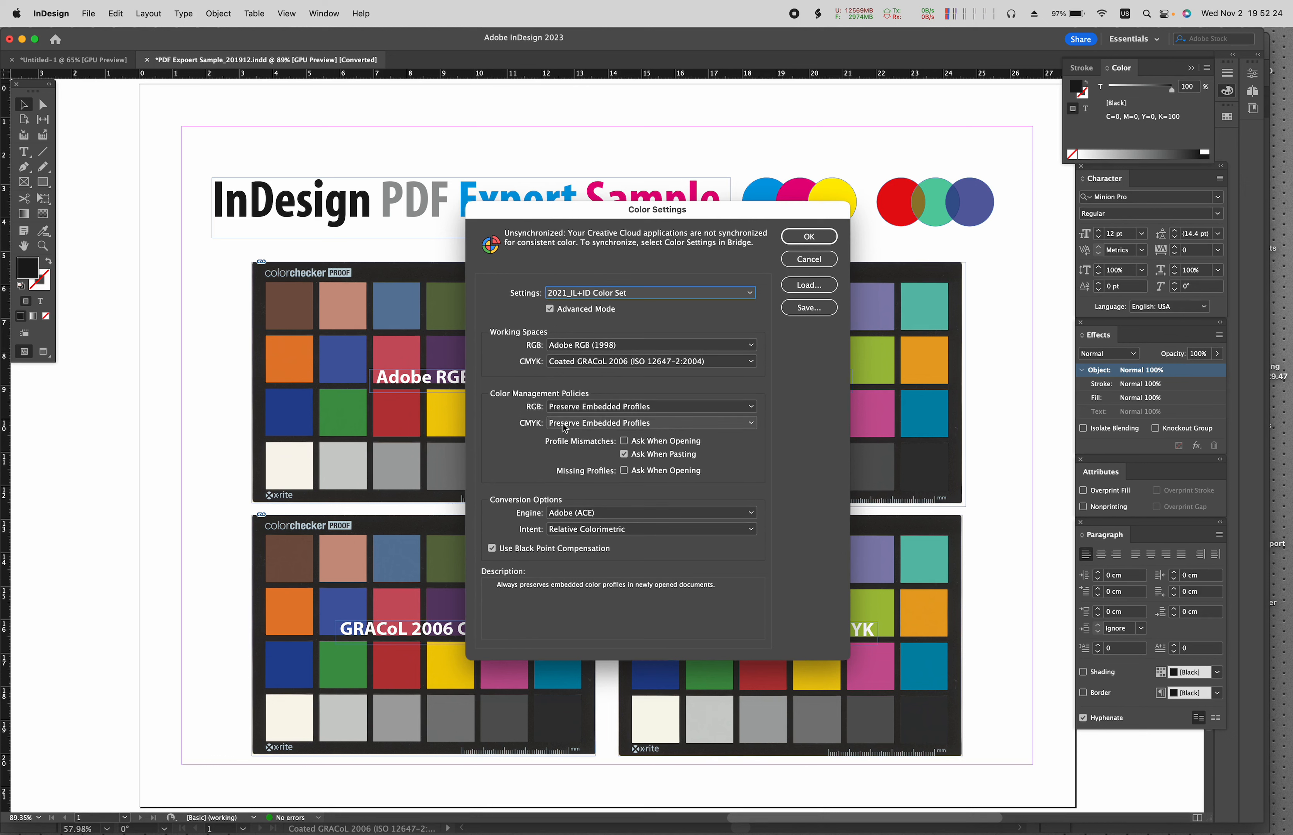
click(564, 425)
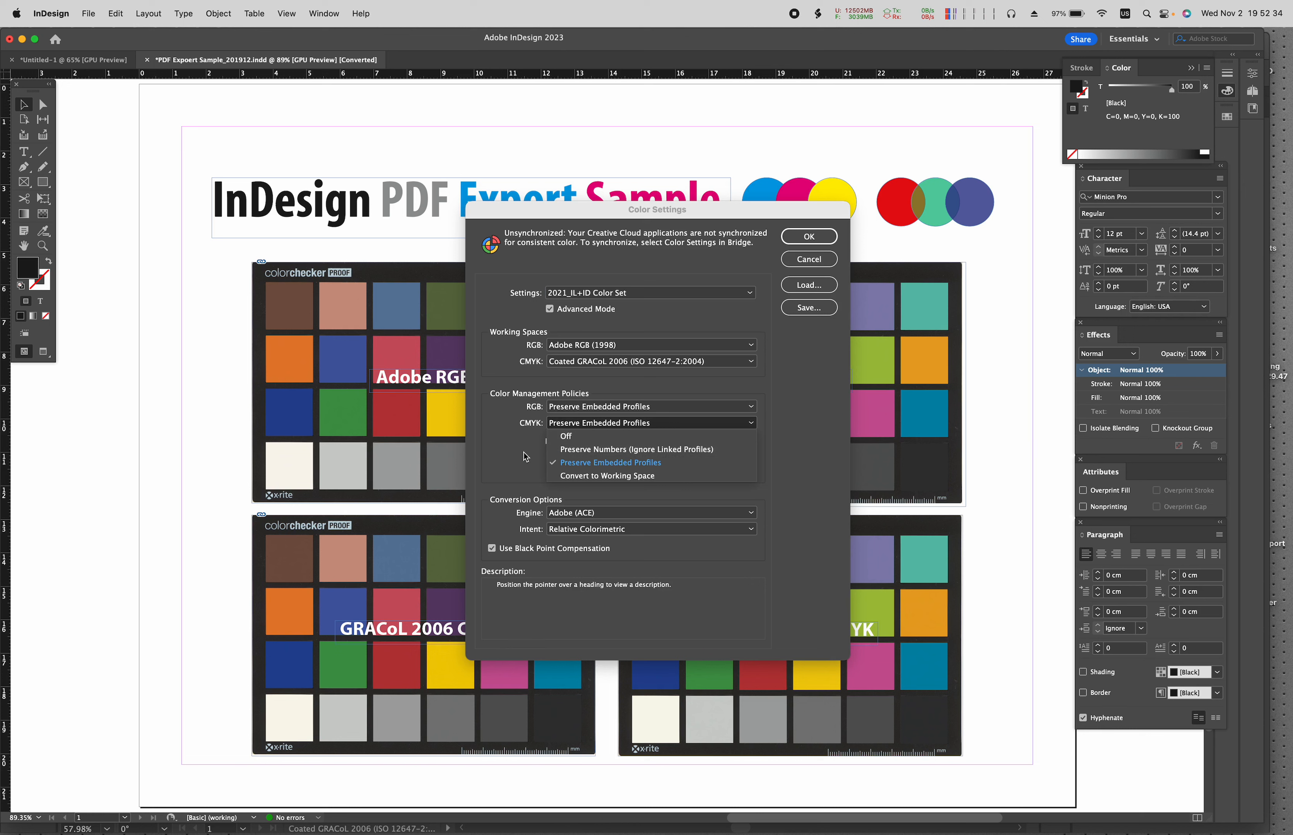
click(521, 458)
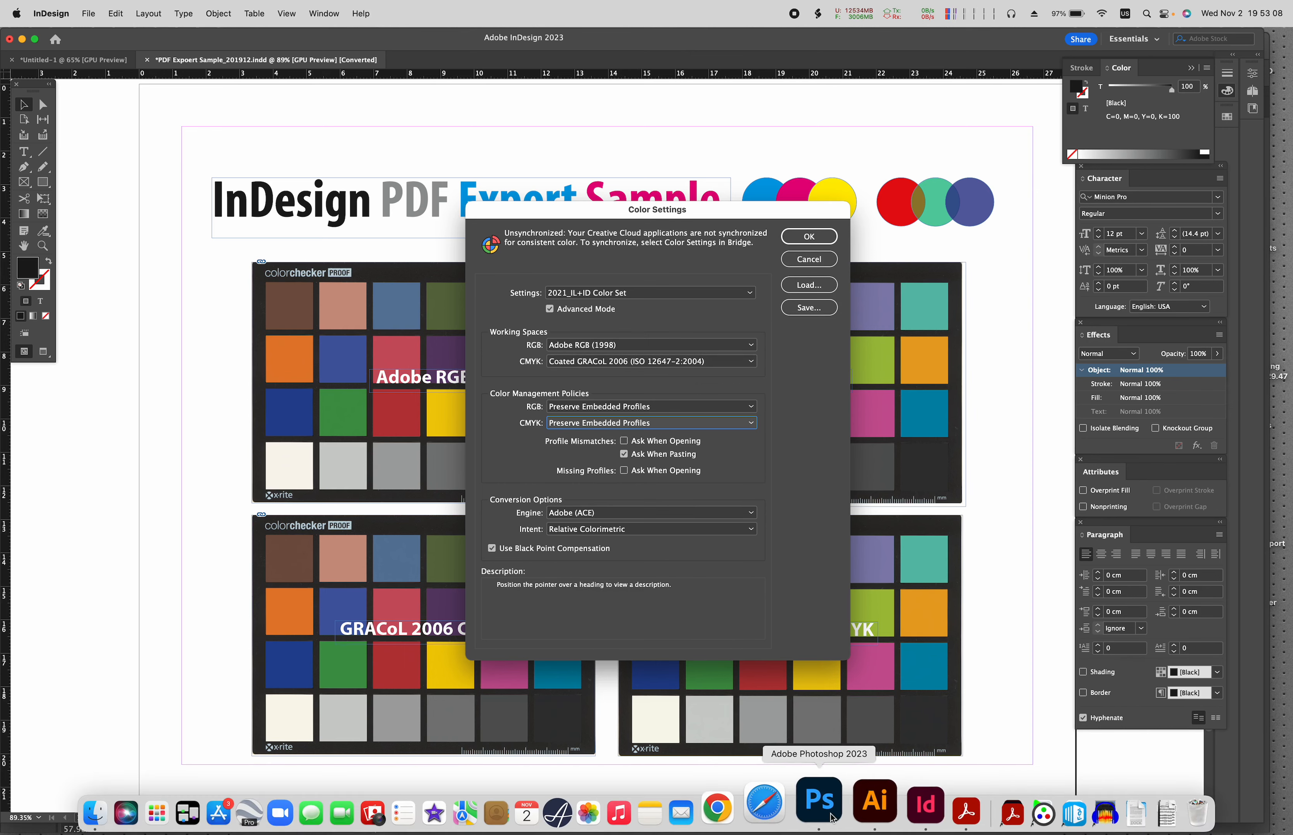
Switch to Acrobat and check the Color Management preferences for working spaces and conversion options, closing them without changes.
click(812, 804)
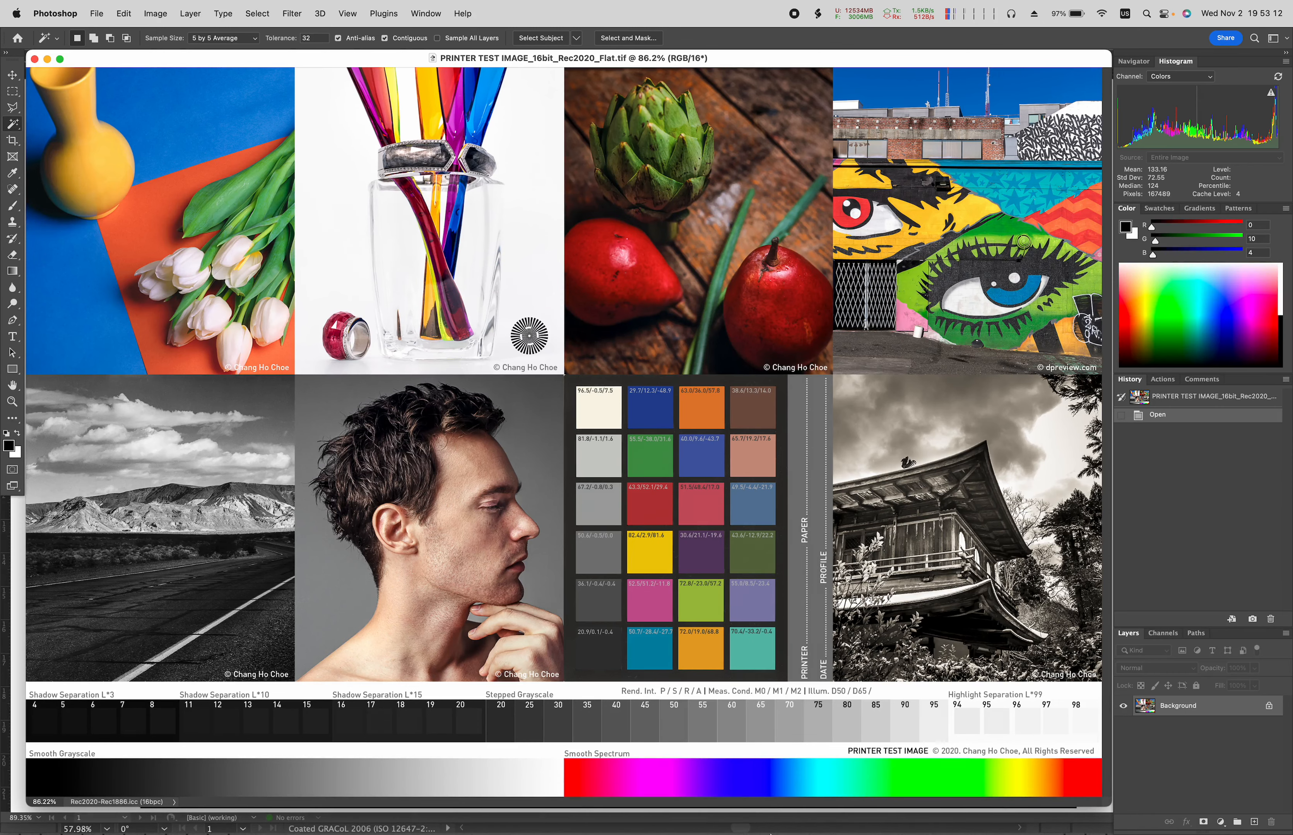
click(917, 804)
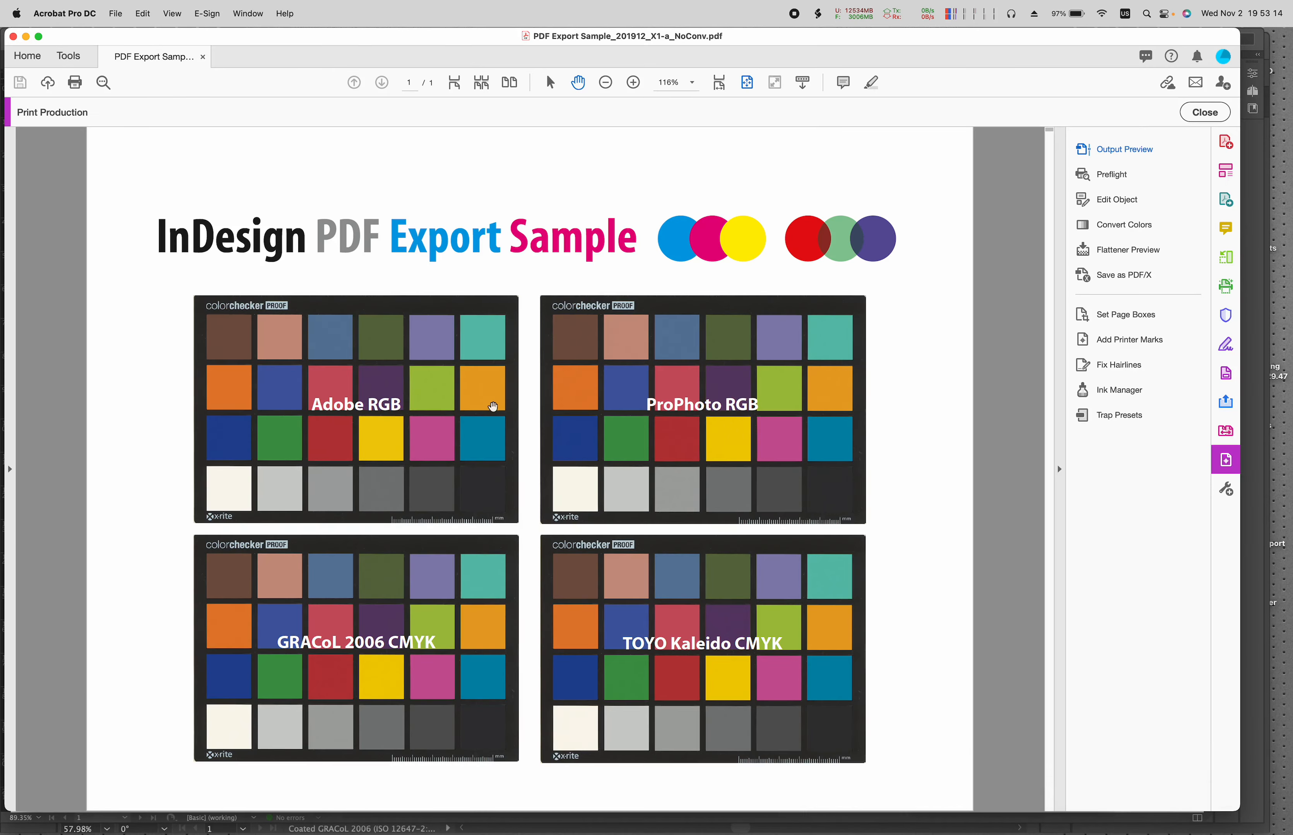
click(107, 12)
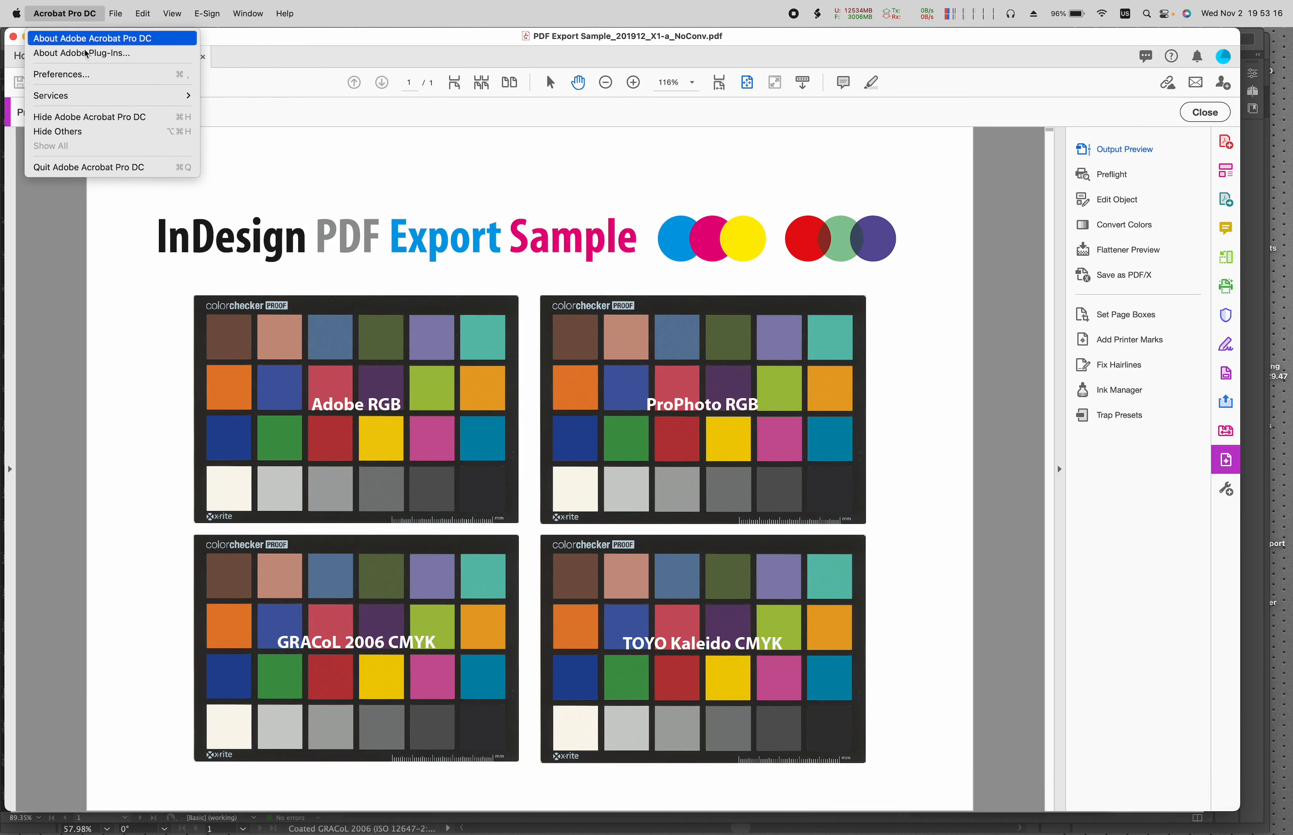
click(80, 80)
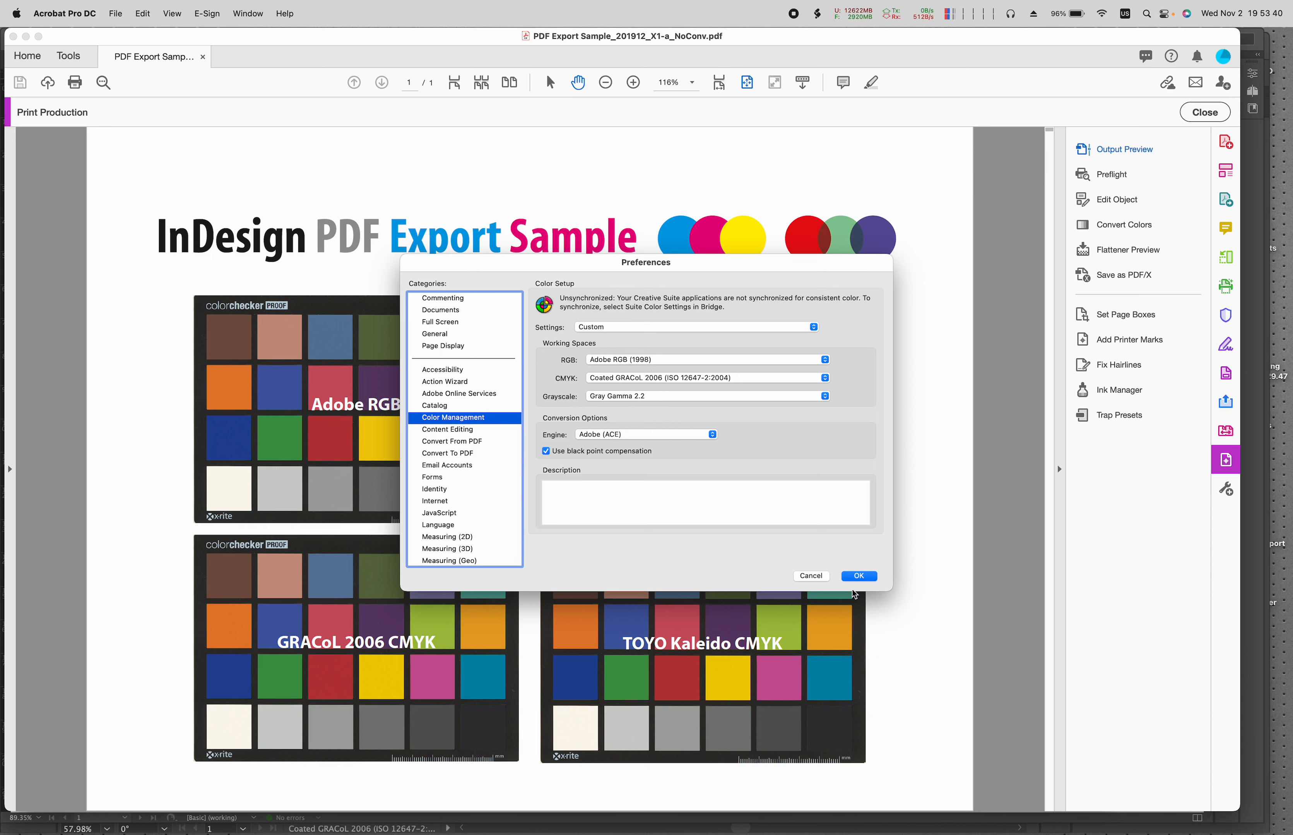
click(806, 577)
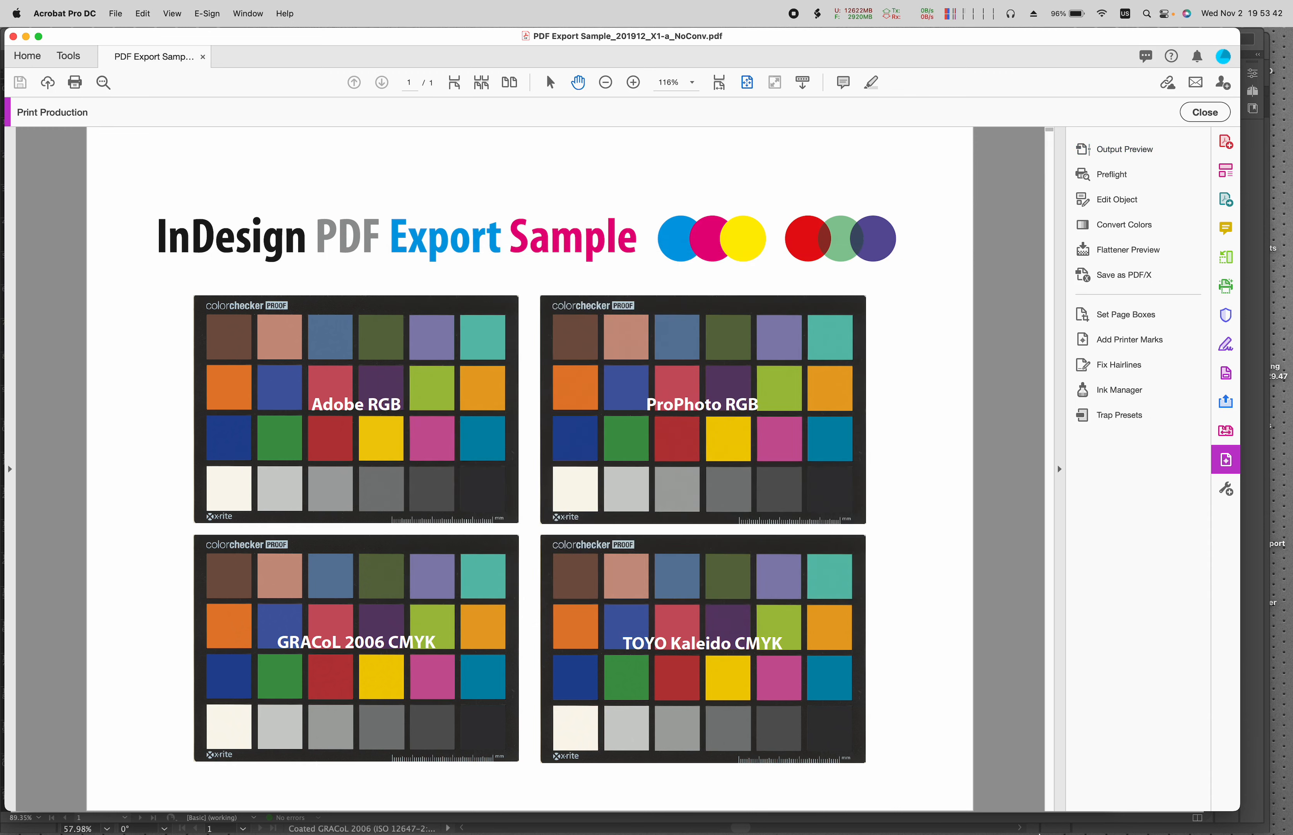
Switch to Photoshop, zoom the printer test image out to 66.7%, and enlarge its window to leave a margin around the image.
mouse_move(1032, 828)
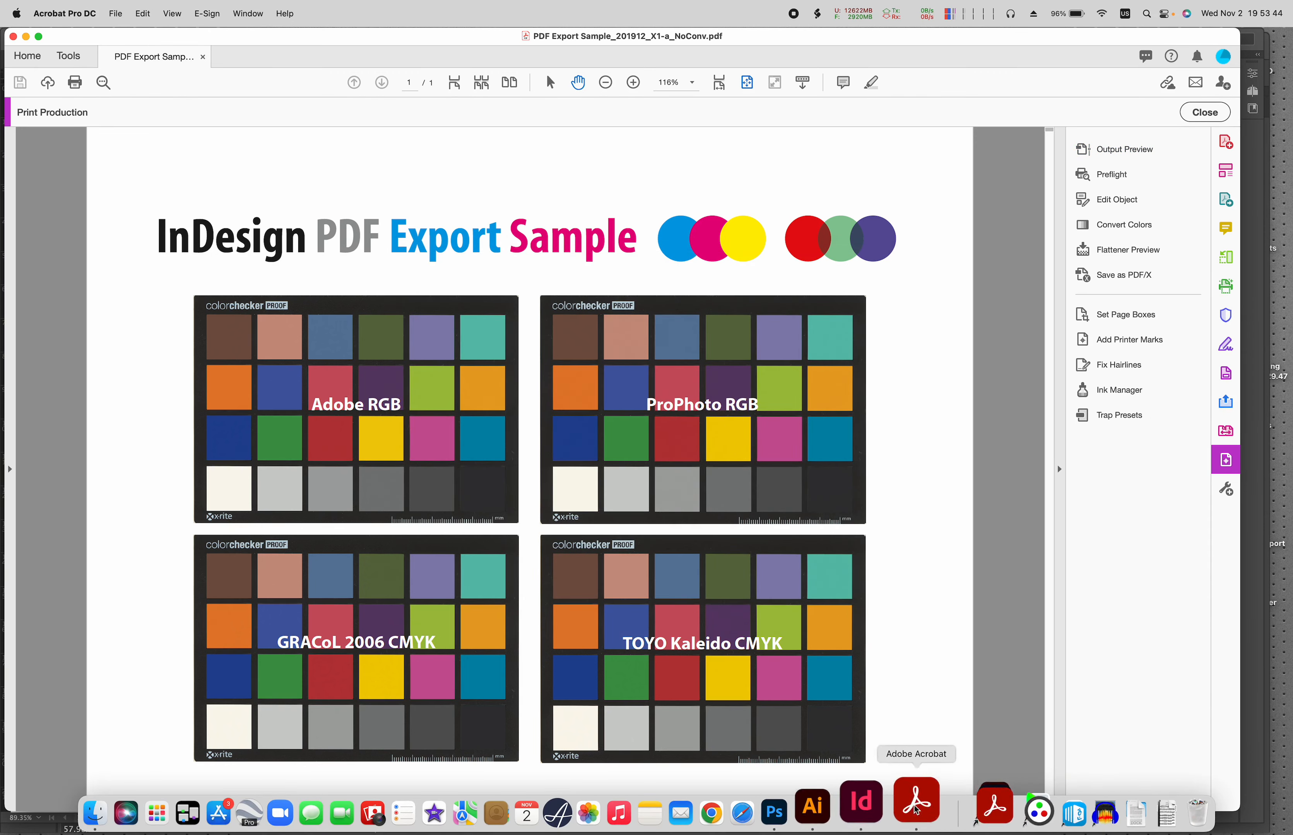
click(830, 799)
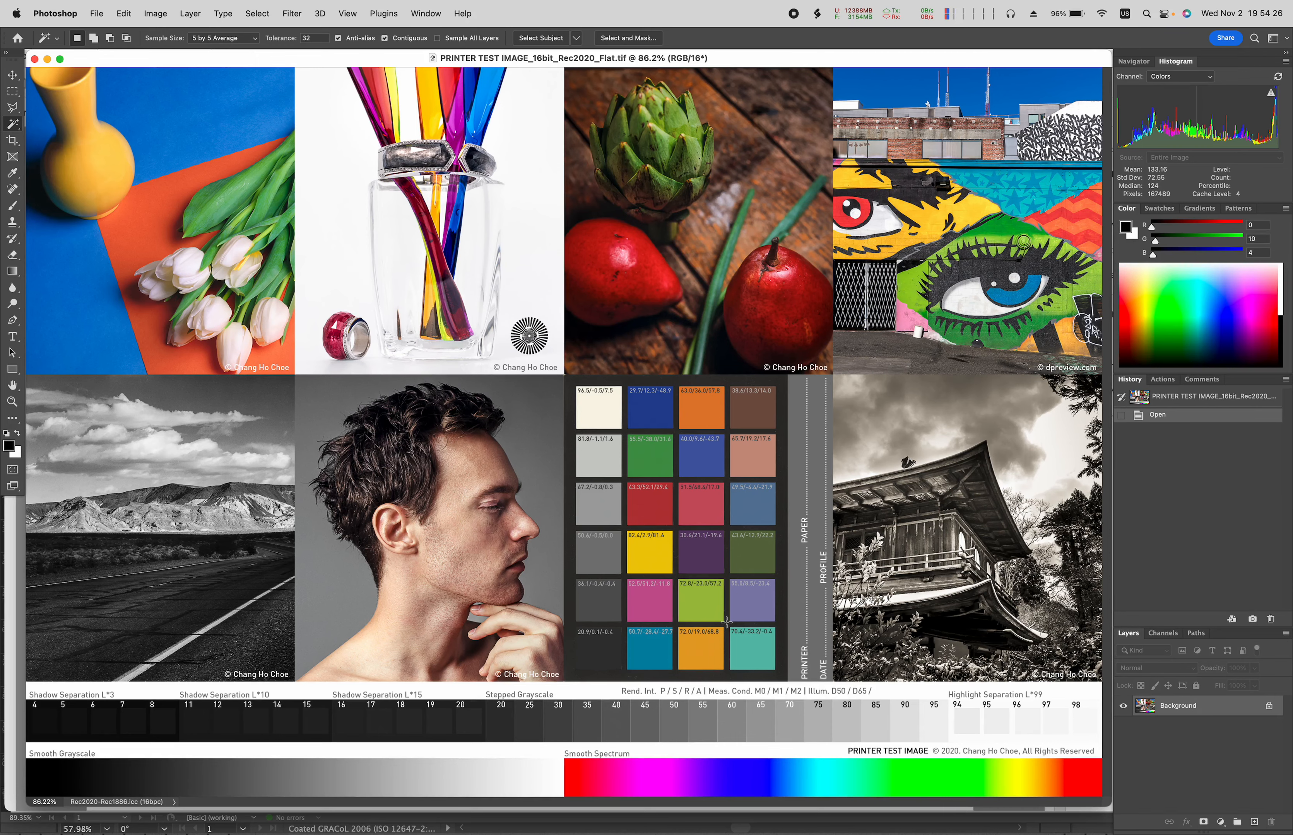
key(super+minus)
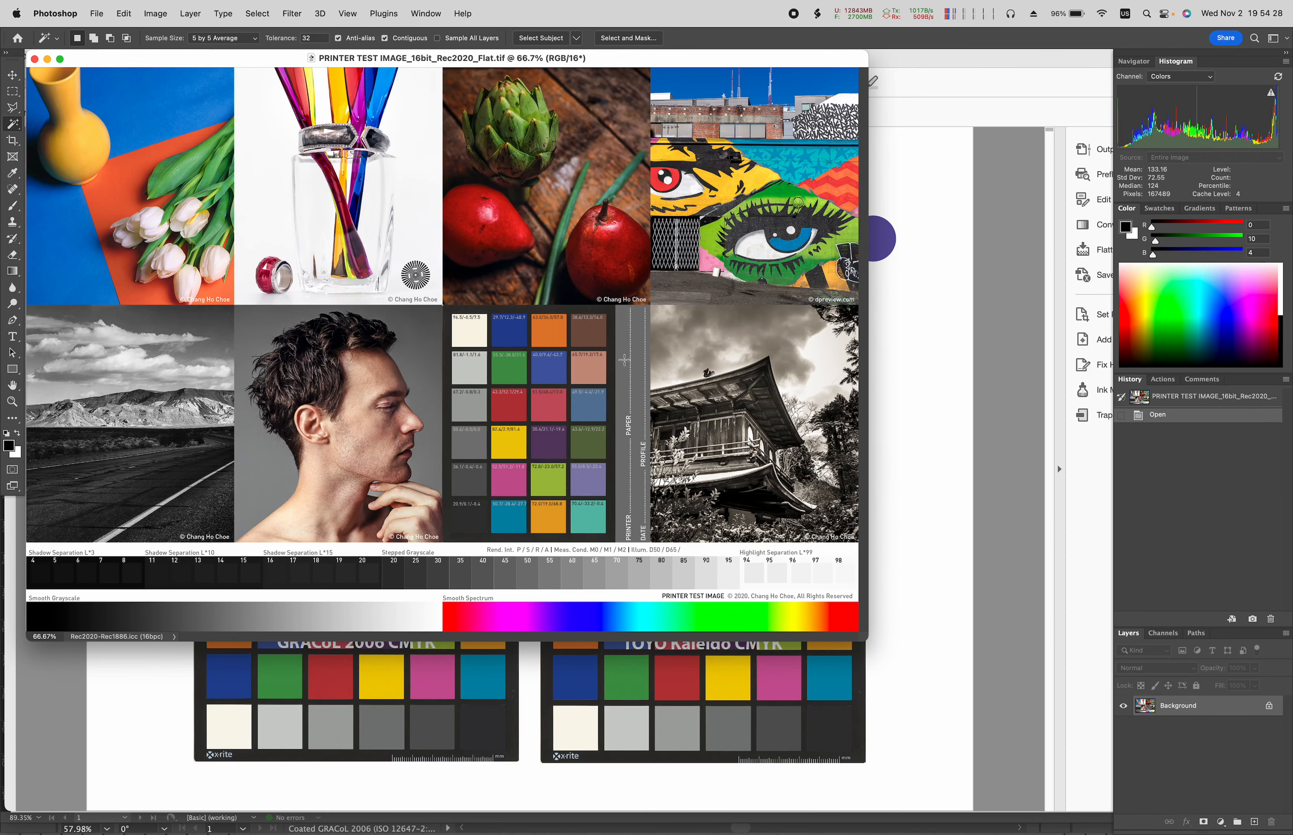
mouse_move(754, 60)
mouse_down()
mouse_move(804, 121)
mouse_move(765, 71)
mouse_up()
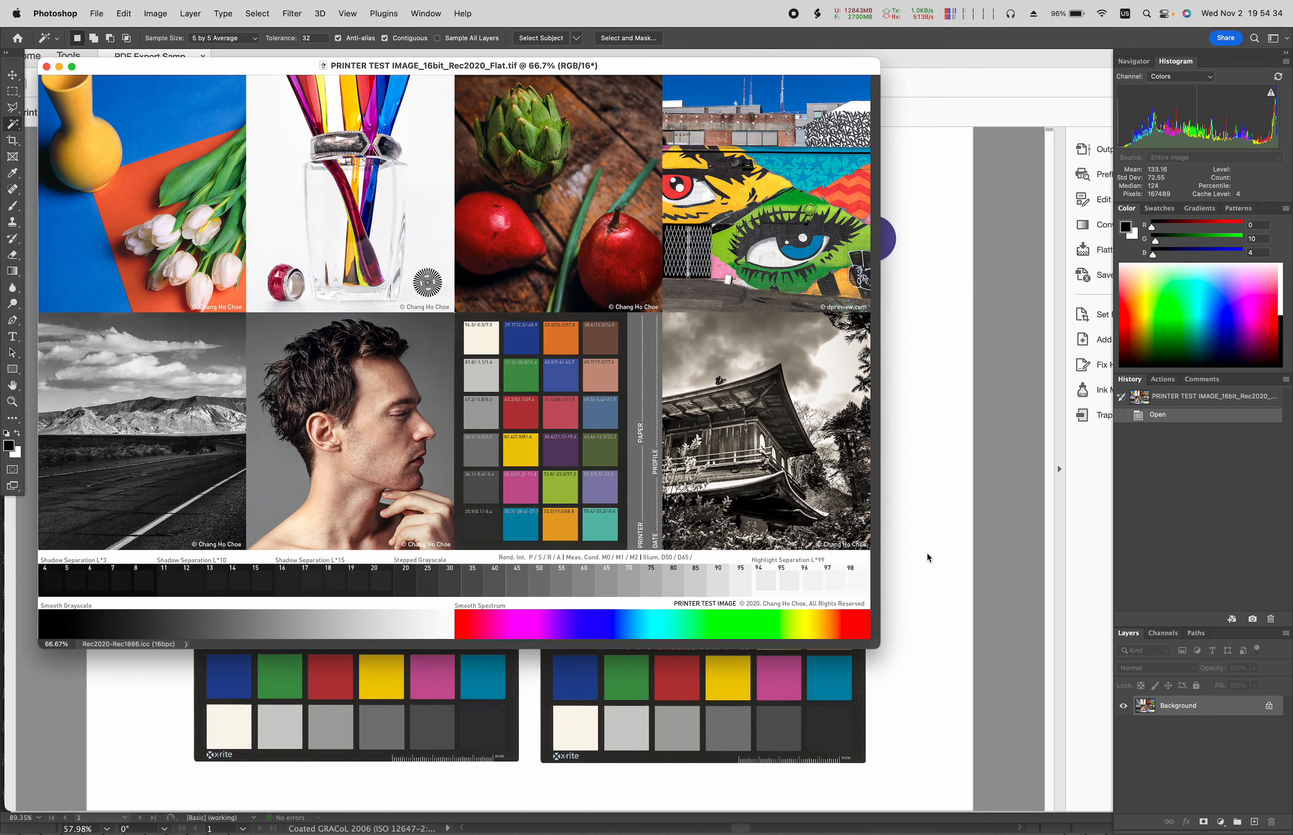
drag(877, 648, 1087, 799)
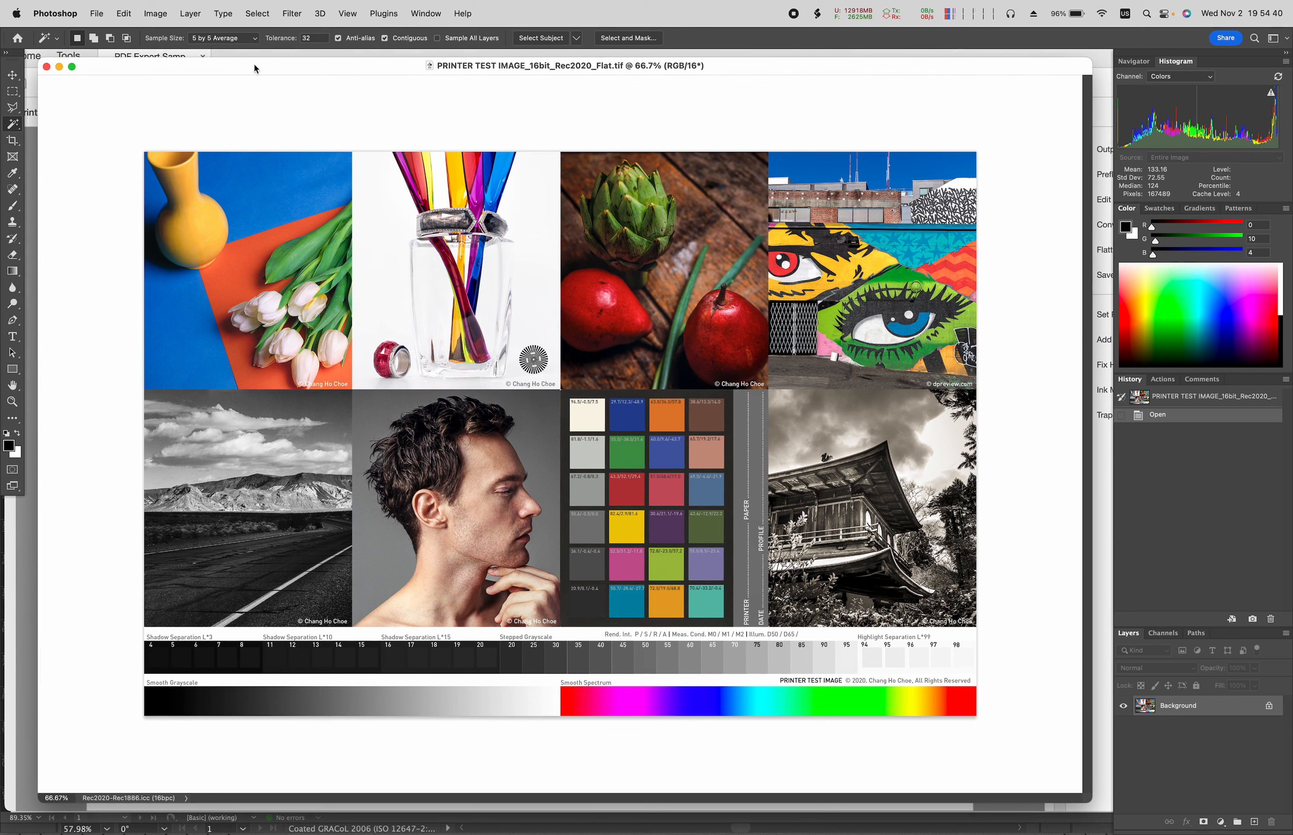
drag(256, 69, 256, 68)
Switch to Illustrator, dismiss its Color Settings without changes, and delete the placed printer test image from the artboard.
mouse_move(429, 820)
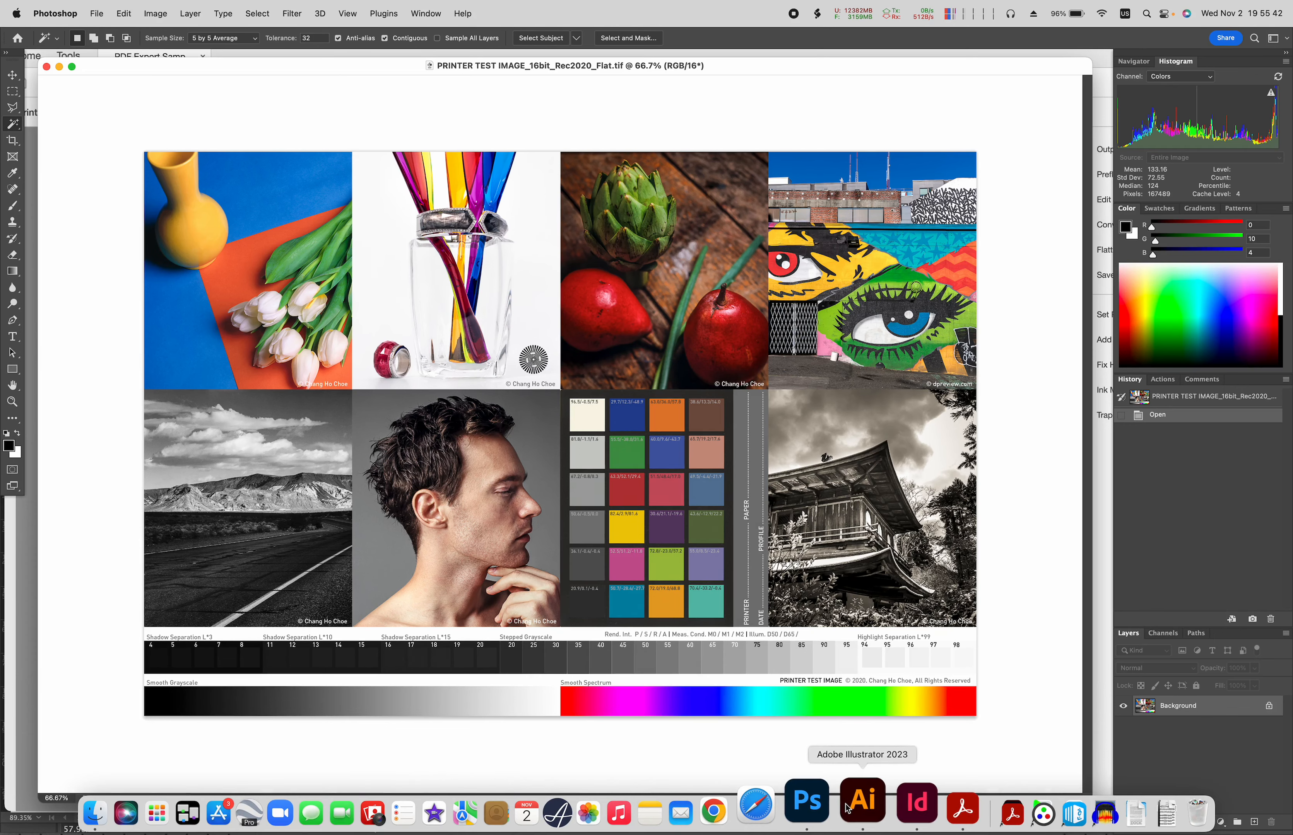
click(884, 804)
click(561, 638)
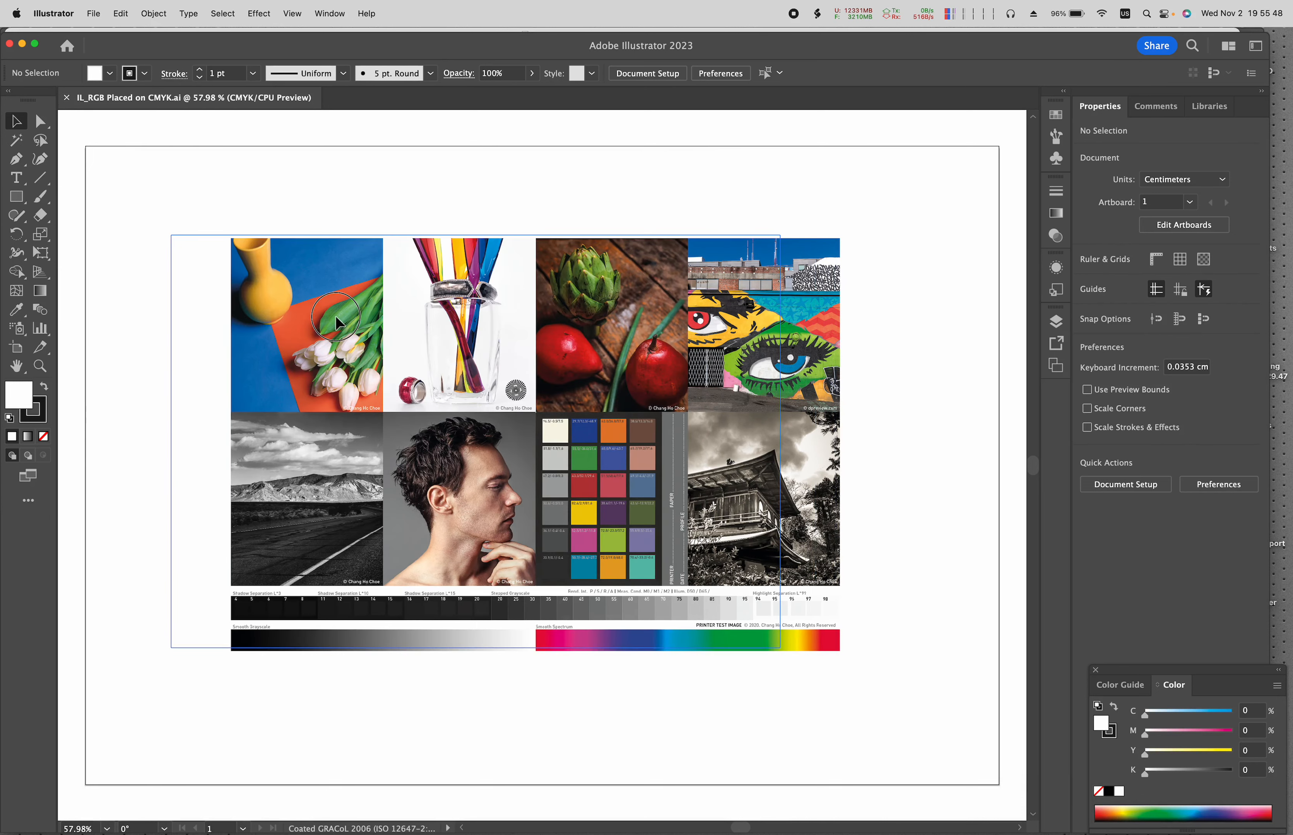
click(347, 323)
key(Delete)
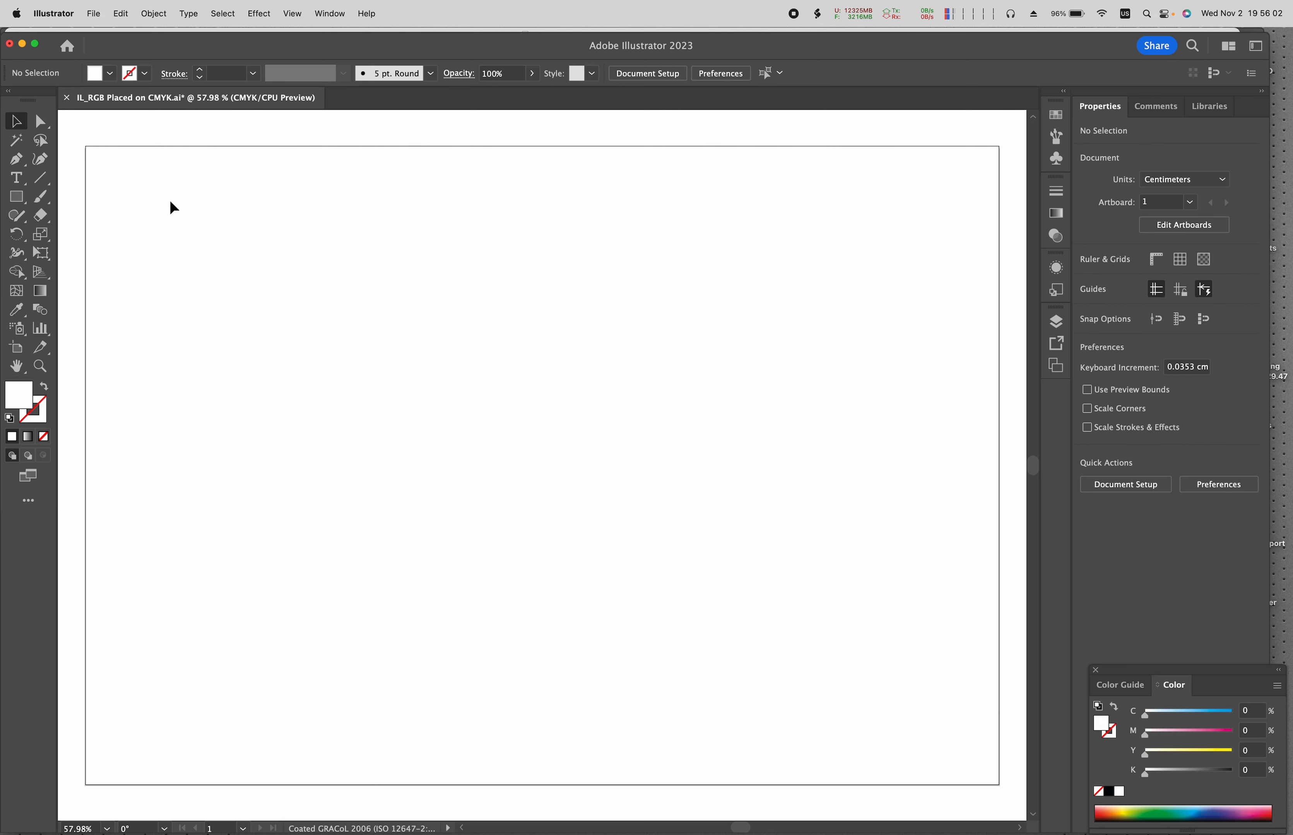
Place PRINTER TEST IMAGE_16bit_Rec2020_Flat.tif as a linked file and move it to about X 20.7 cm, Y 13.7 cm on the artboard.
click(92, 13)
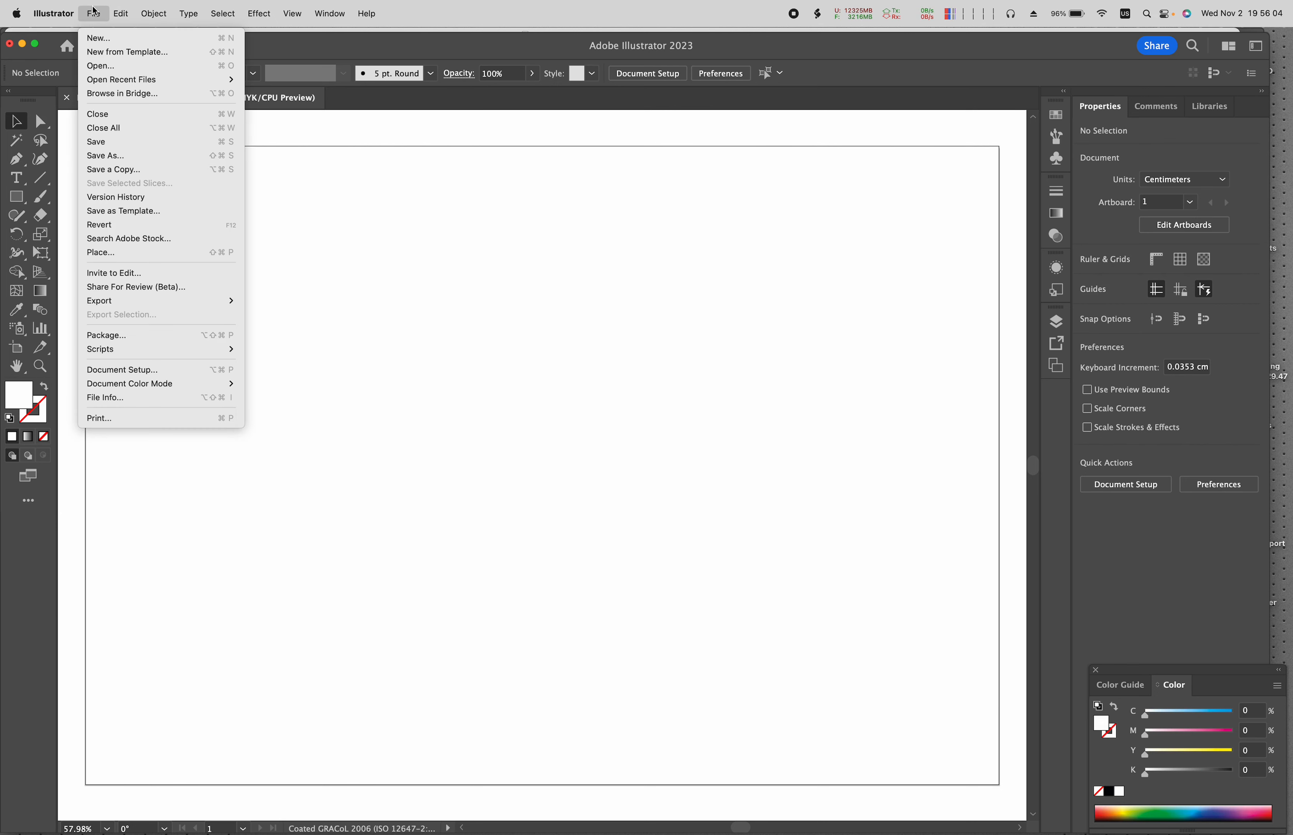
click(117, 253)
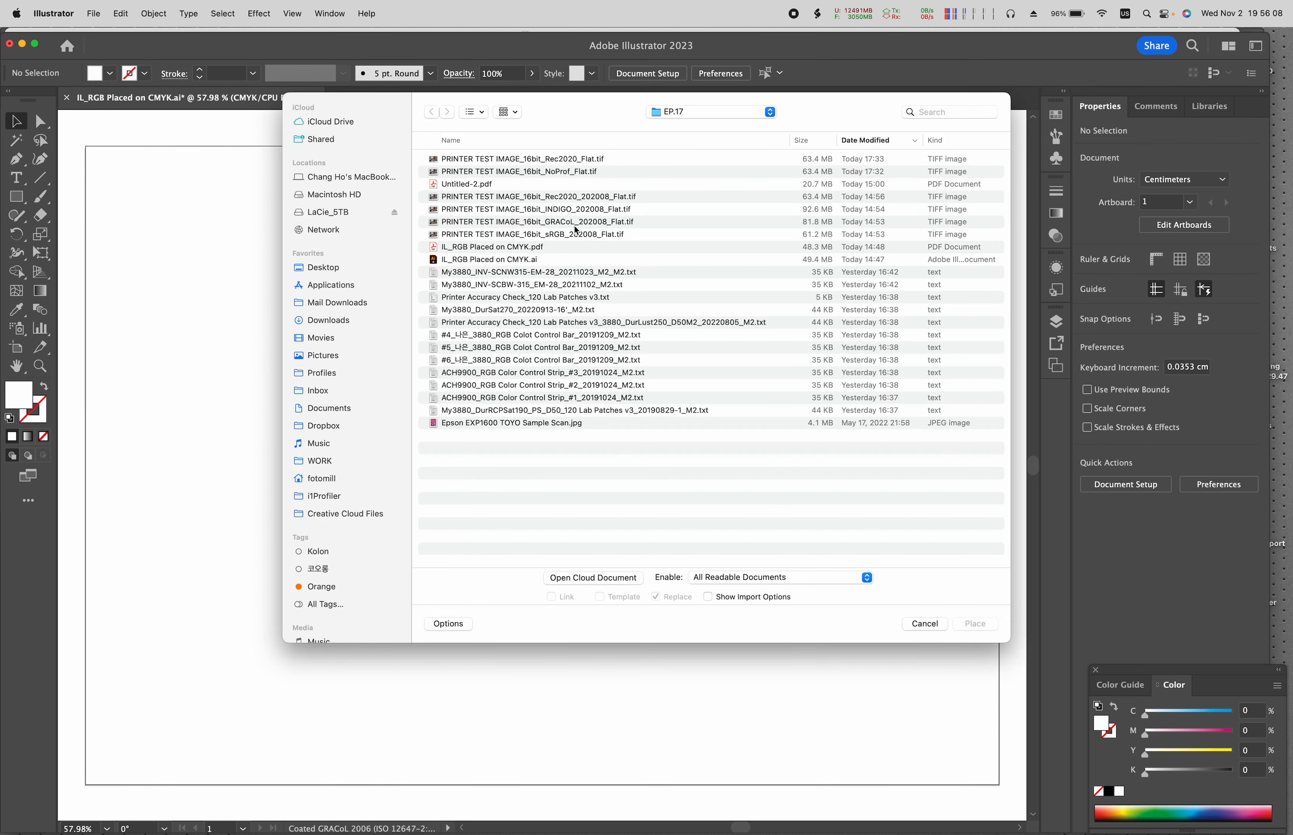
click(575, 160)
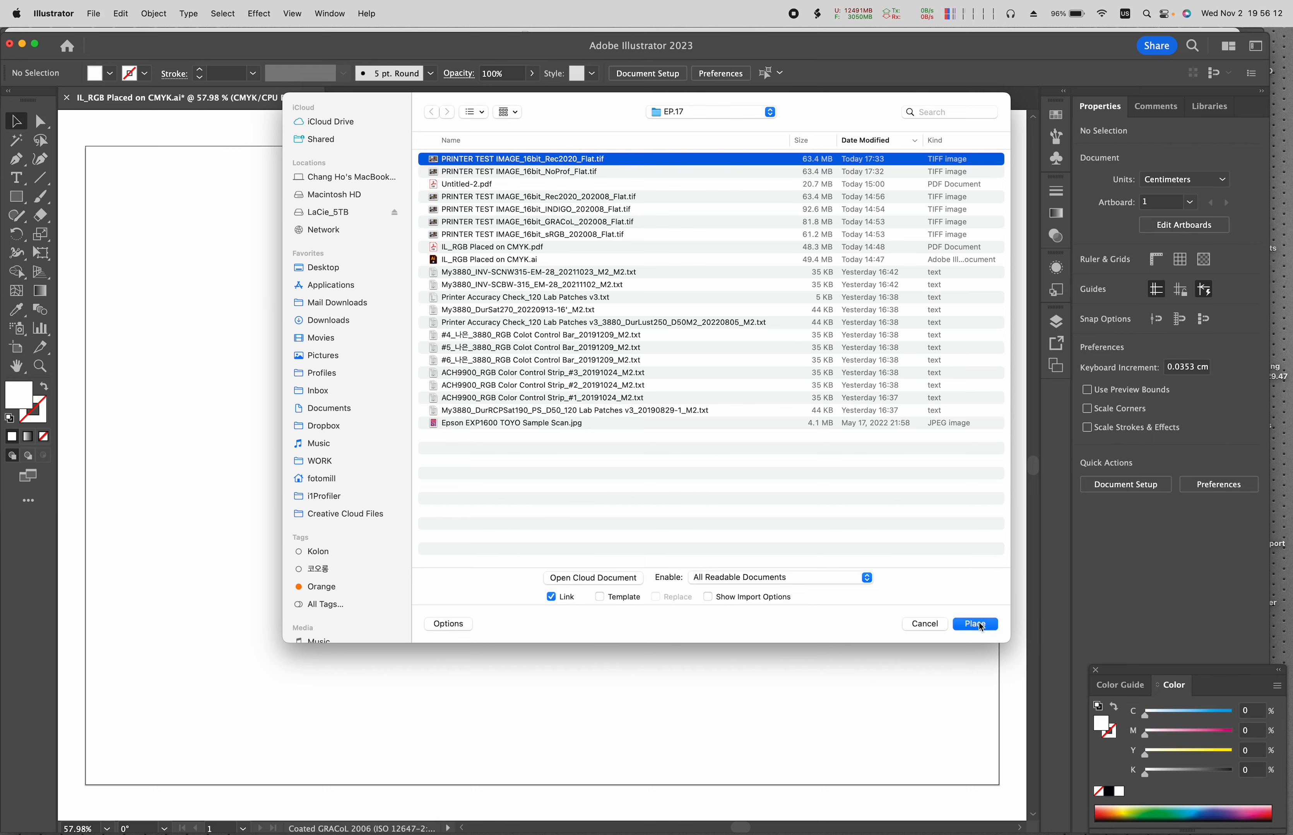
click(962, 621)
click(153, 190)
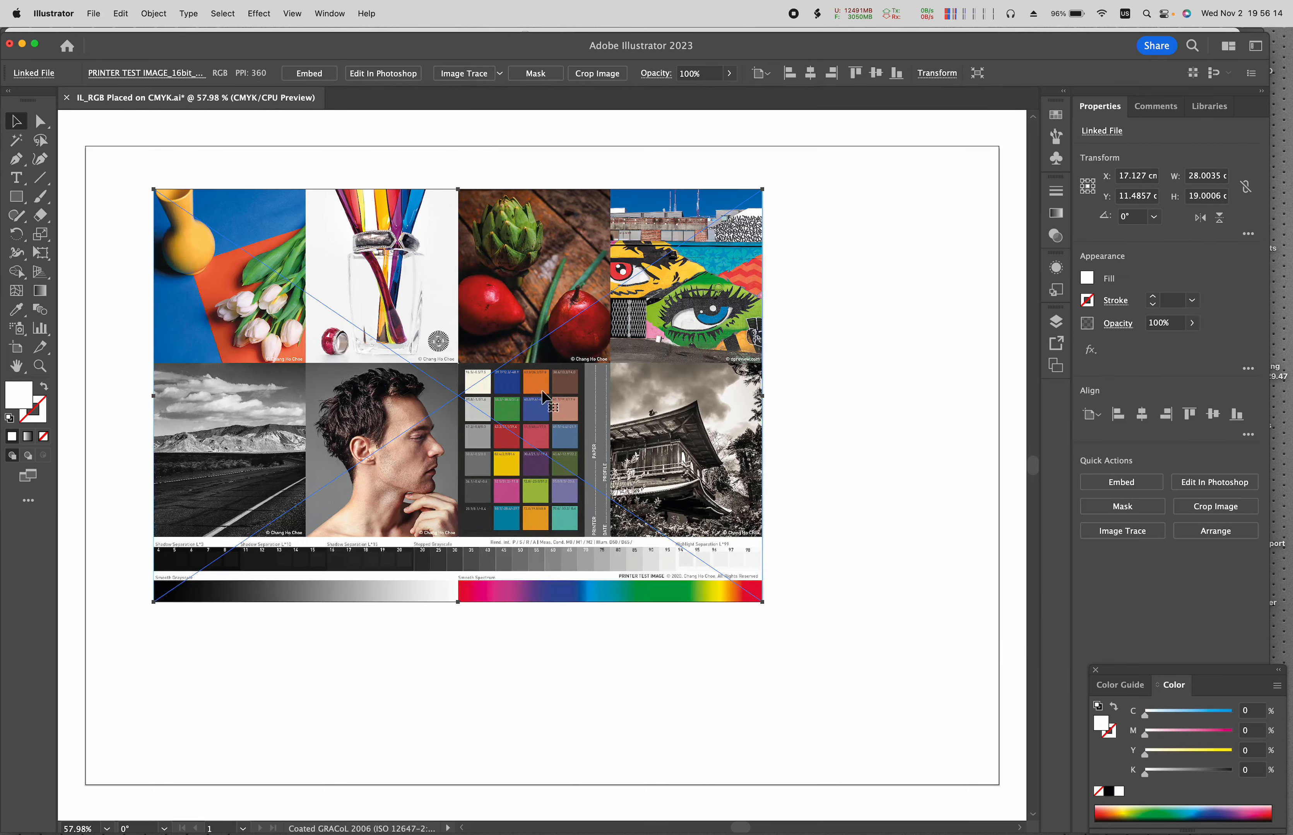
drag(628, 402, 706, 449)
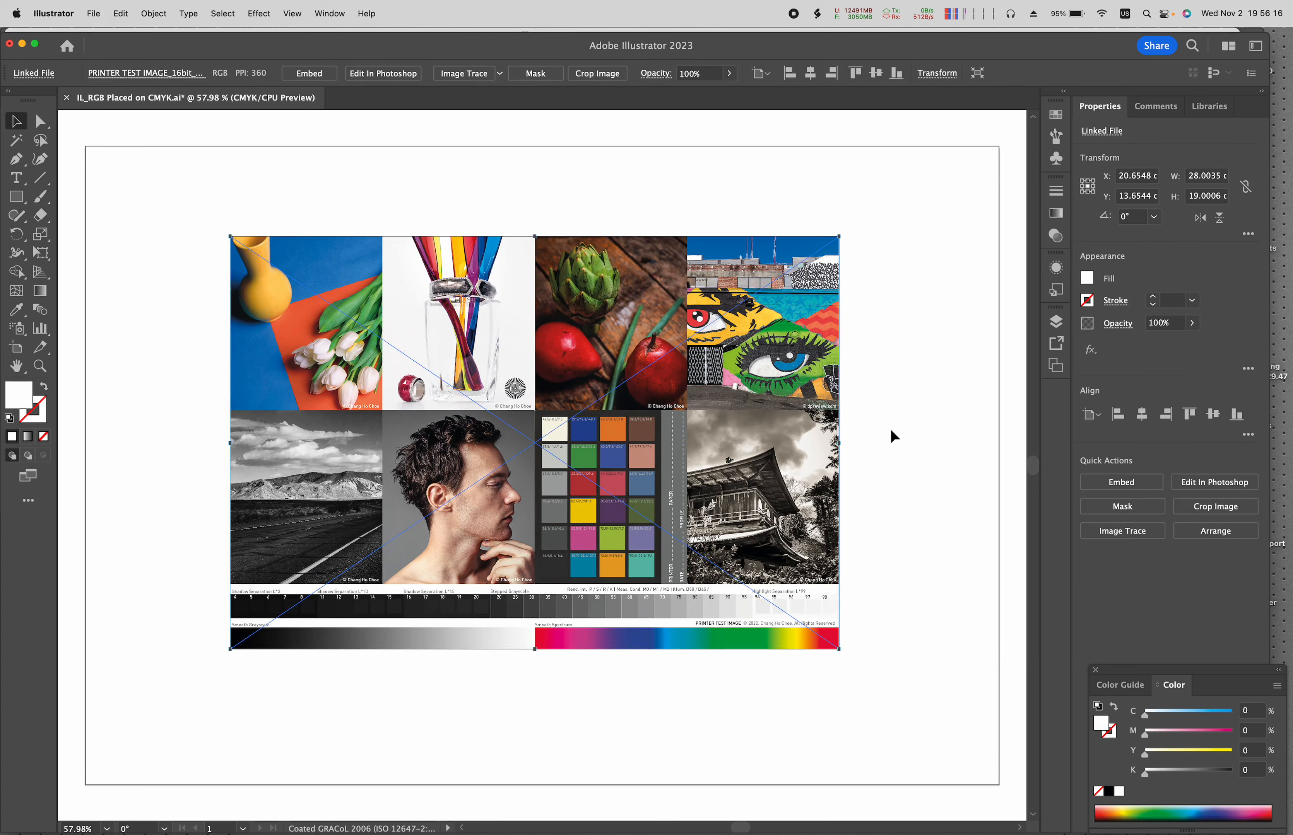
click(889, 427)
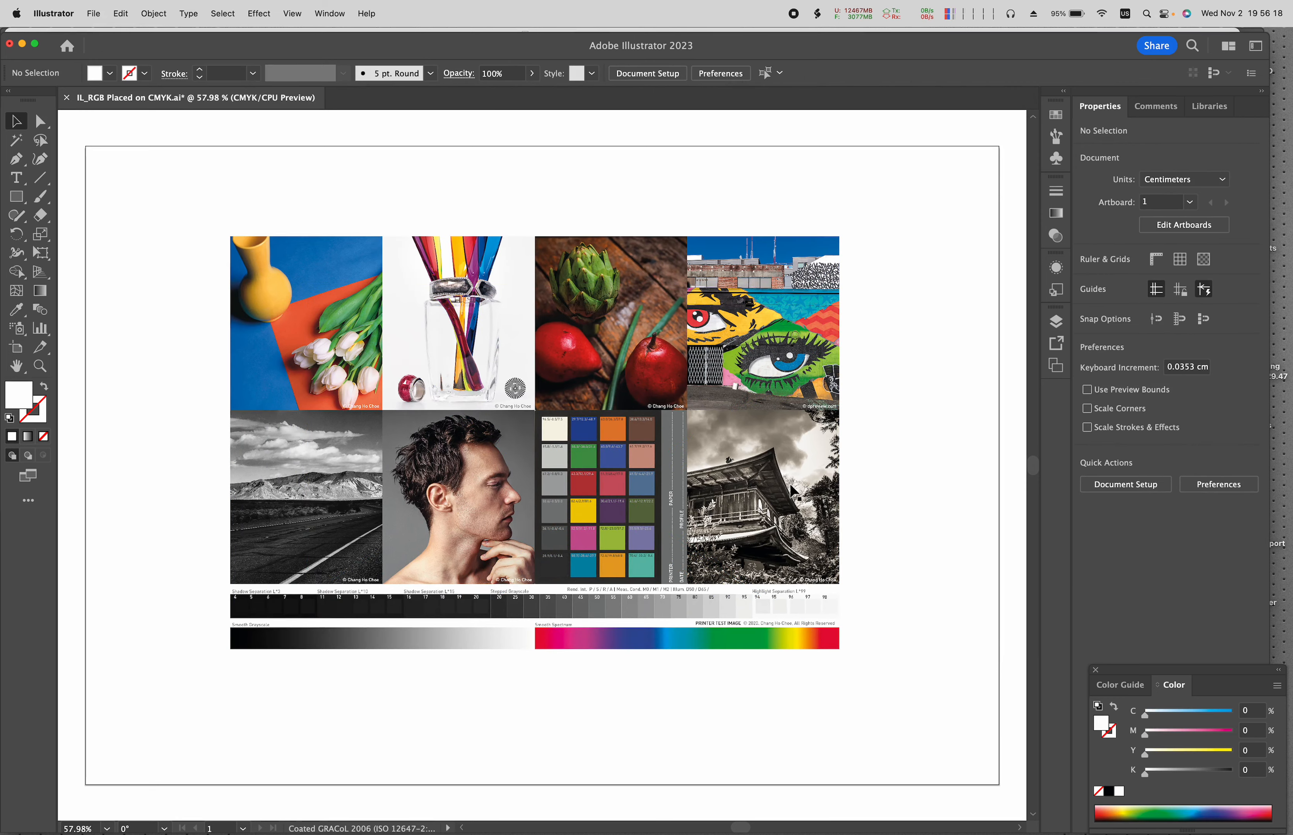
Switch to Photoshop, zoom the test image out to 50% and compare it with Illustrator's placed copy, then return to Illustrator.
key(ctrl+Up)
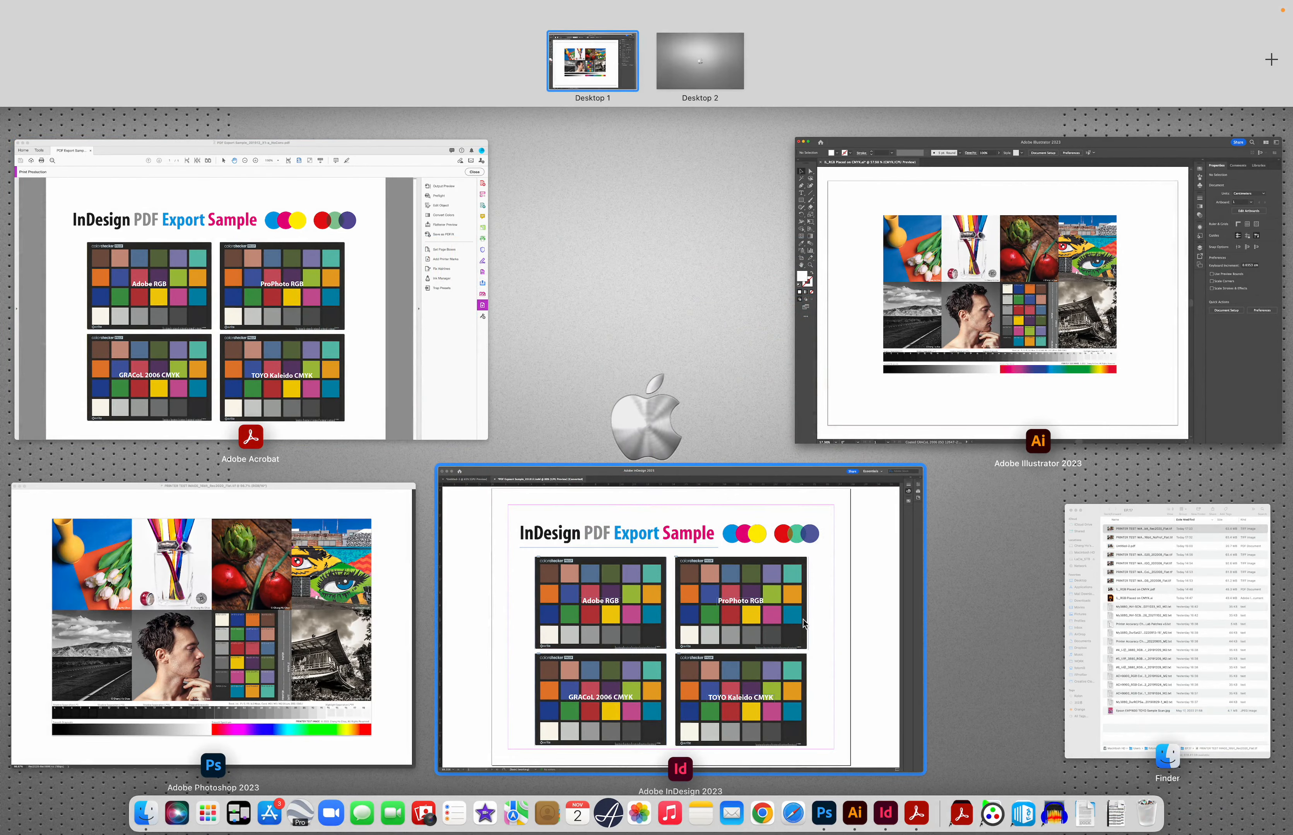
click(823, 813)
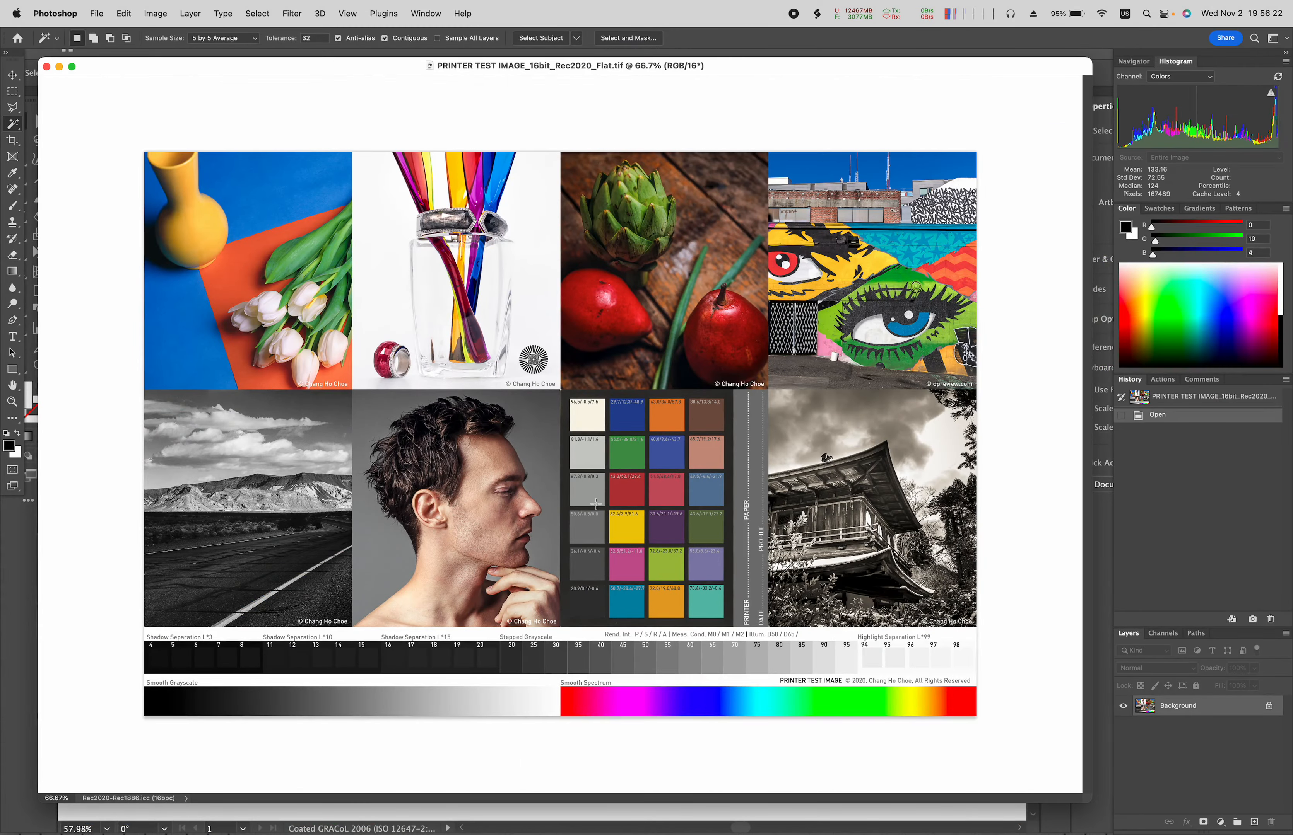
key(super+minus)
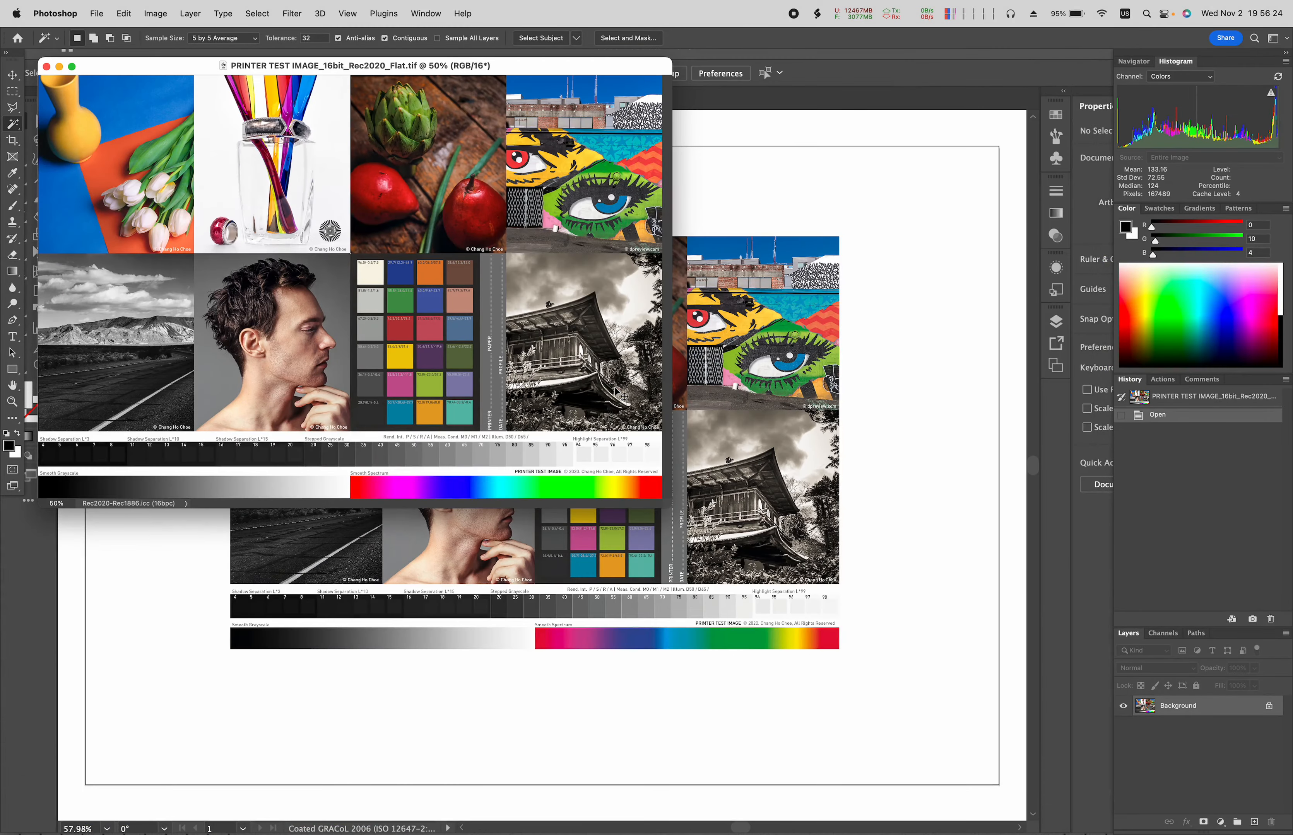
drag(588, 67, 623, 154)
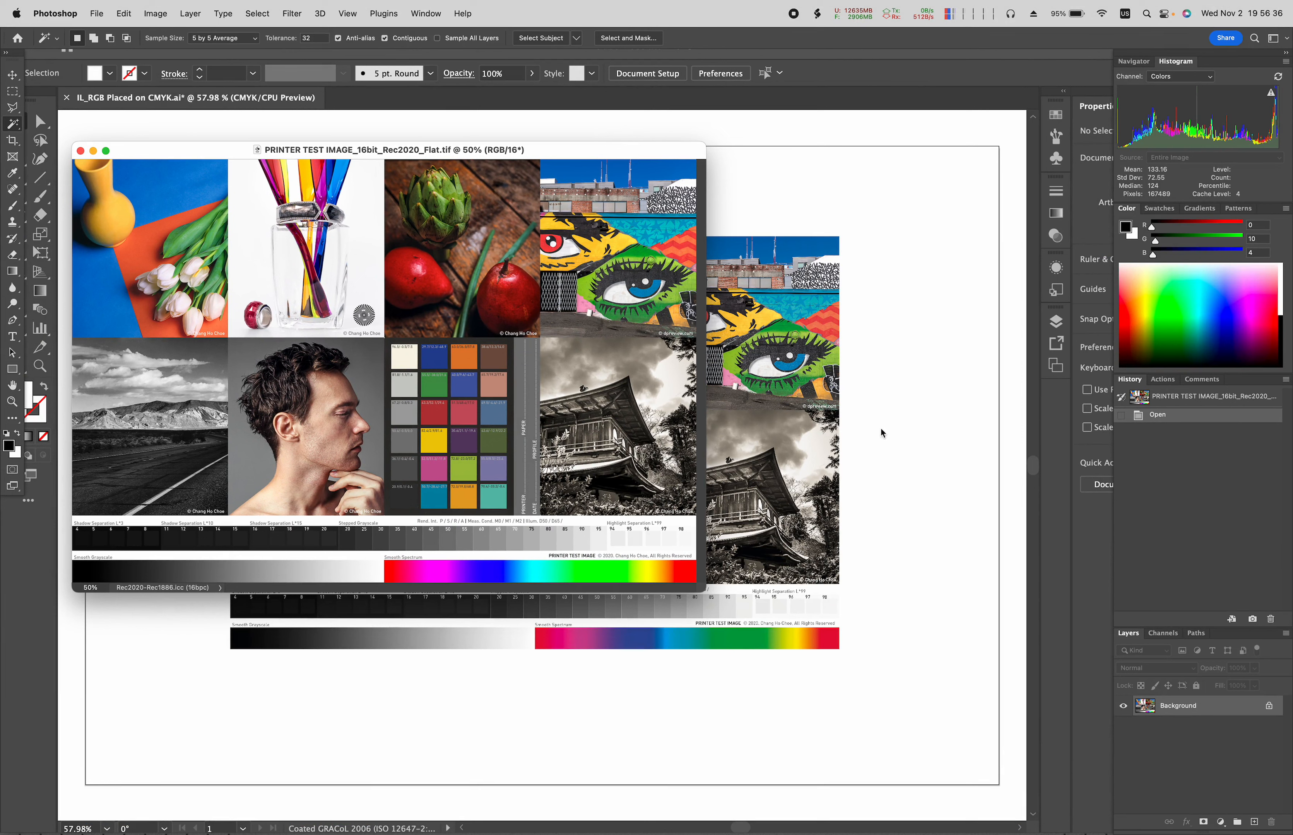
click(902, 433)
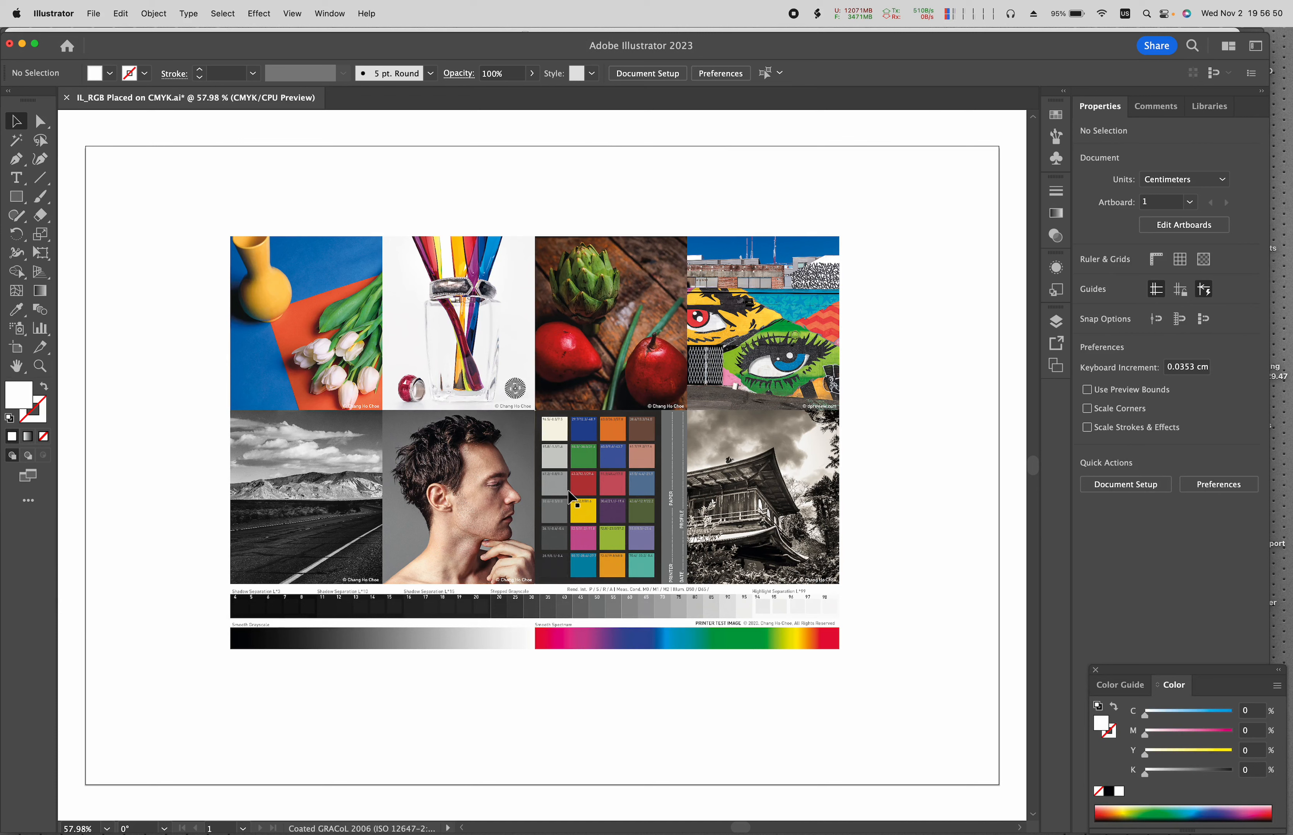
Reposition the placed test image around the artboard, leaving it deselected near the middle at about X 20.6 cm, Y 13.3 cm.
drag(569, 500, 491, 500)
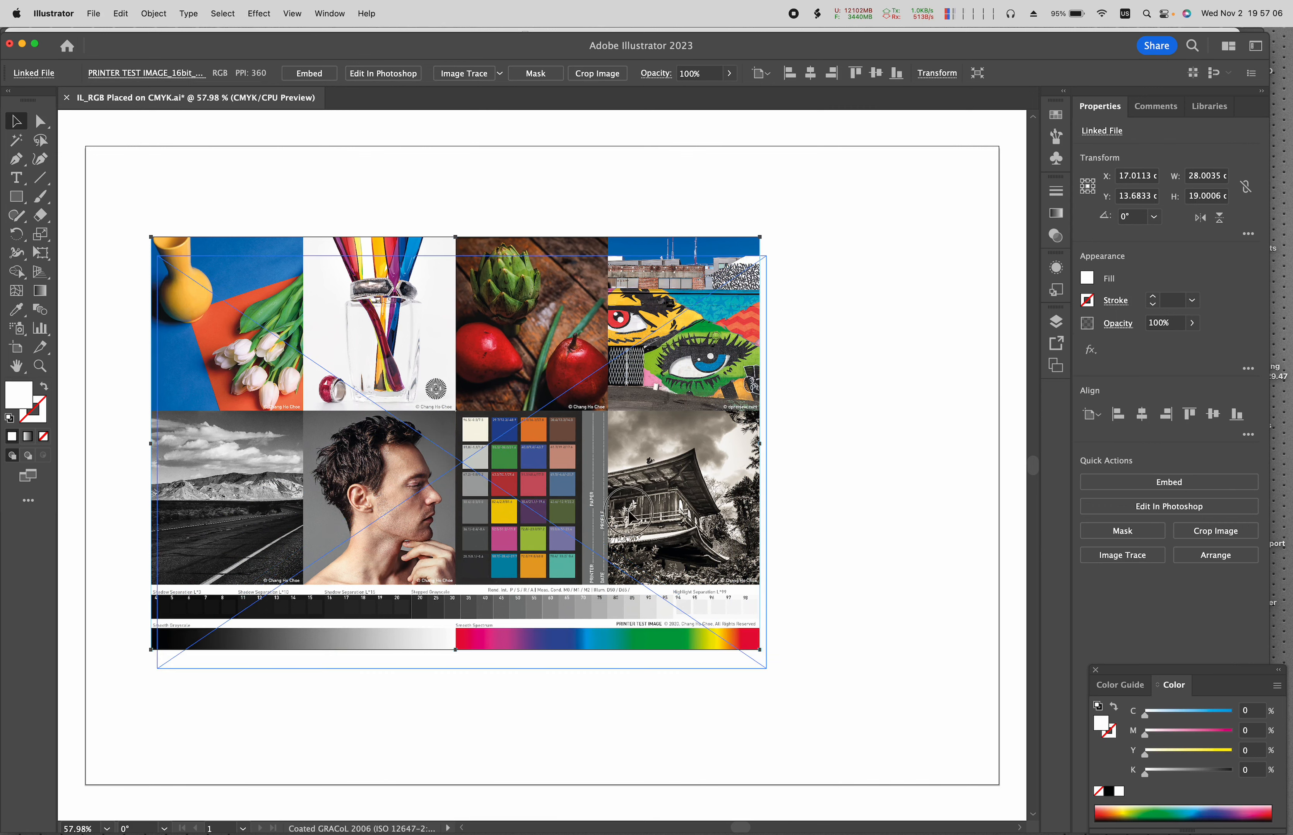
drag(622, 493, 665, 465)
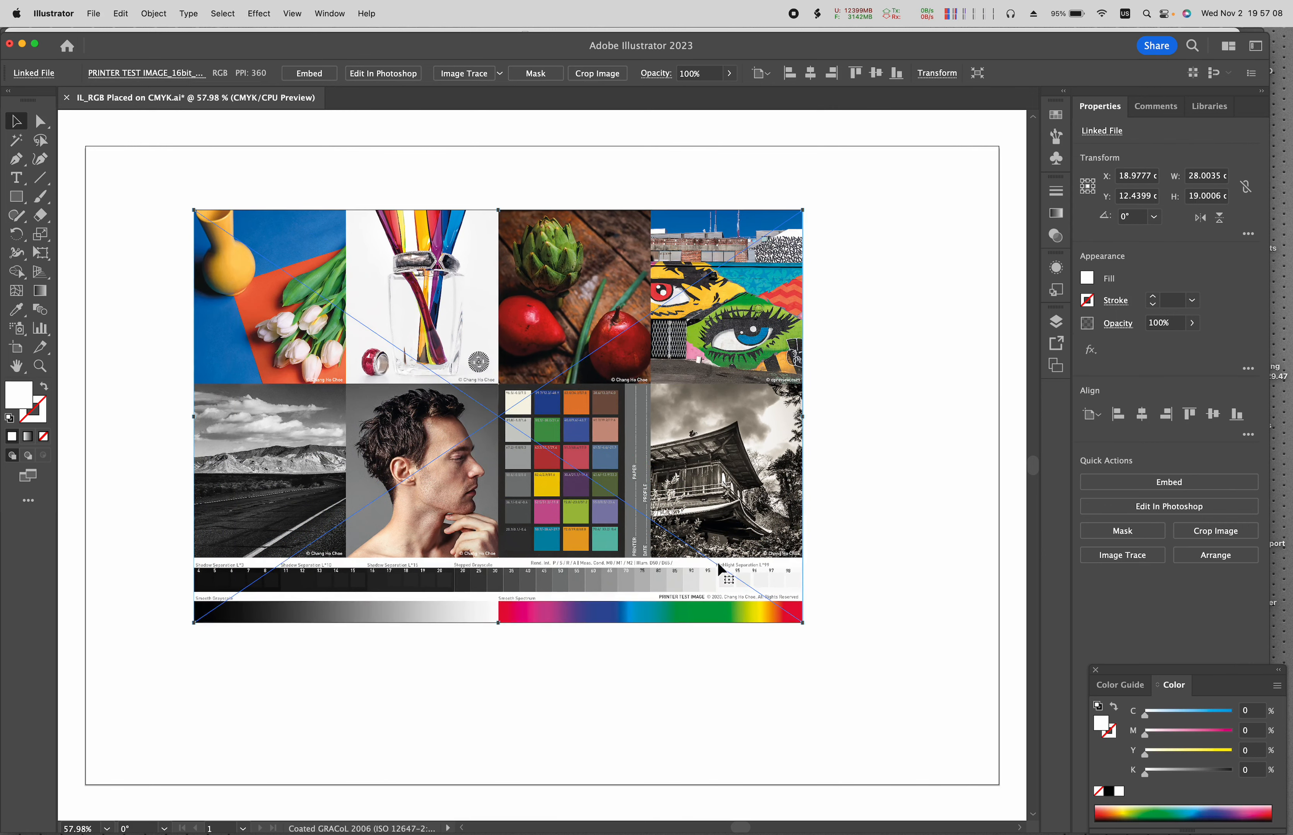
click(870, 590)
drag(728, 565, 774, 578)
click(539, 717)
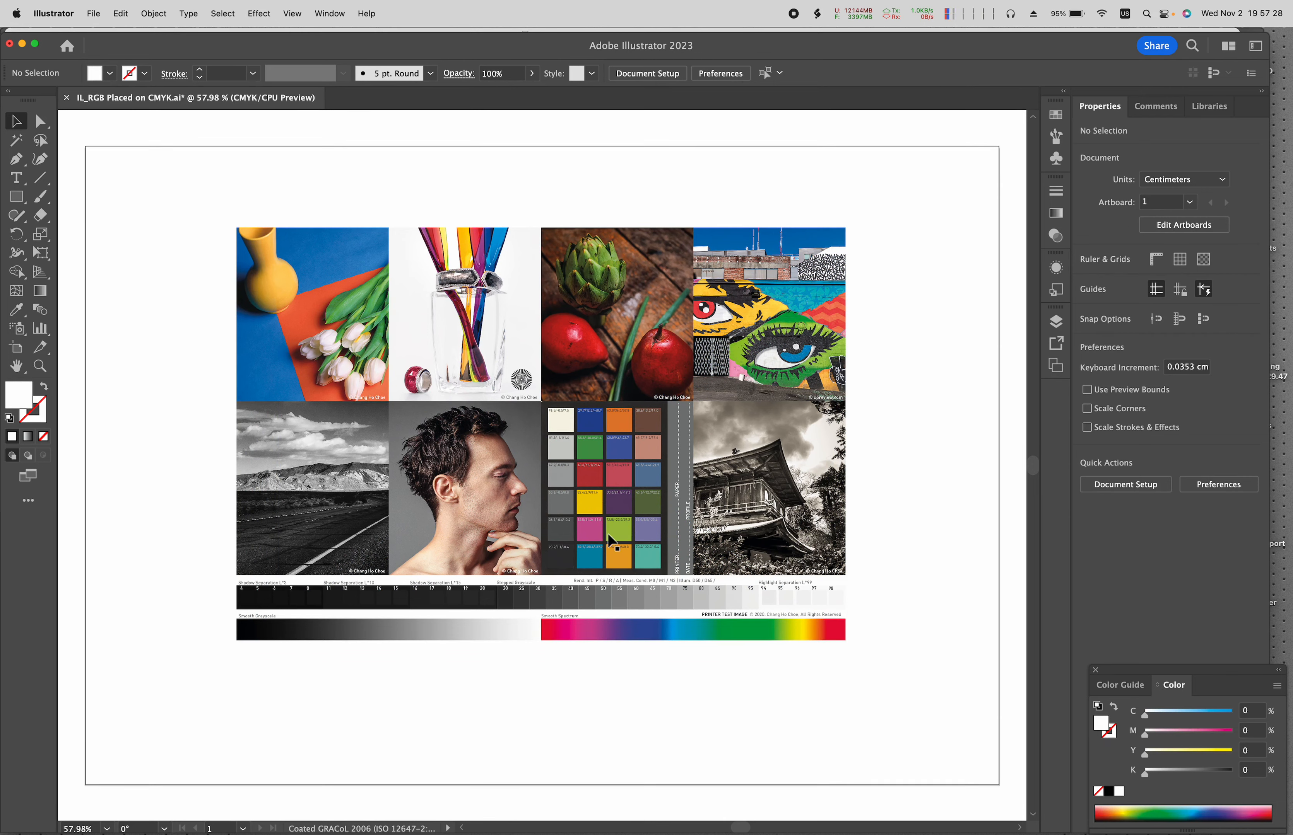
drag(578, 503, 499, 476)
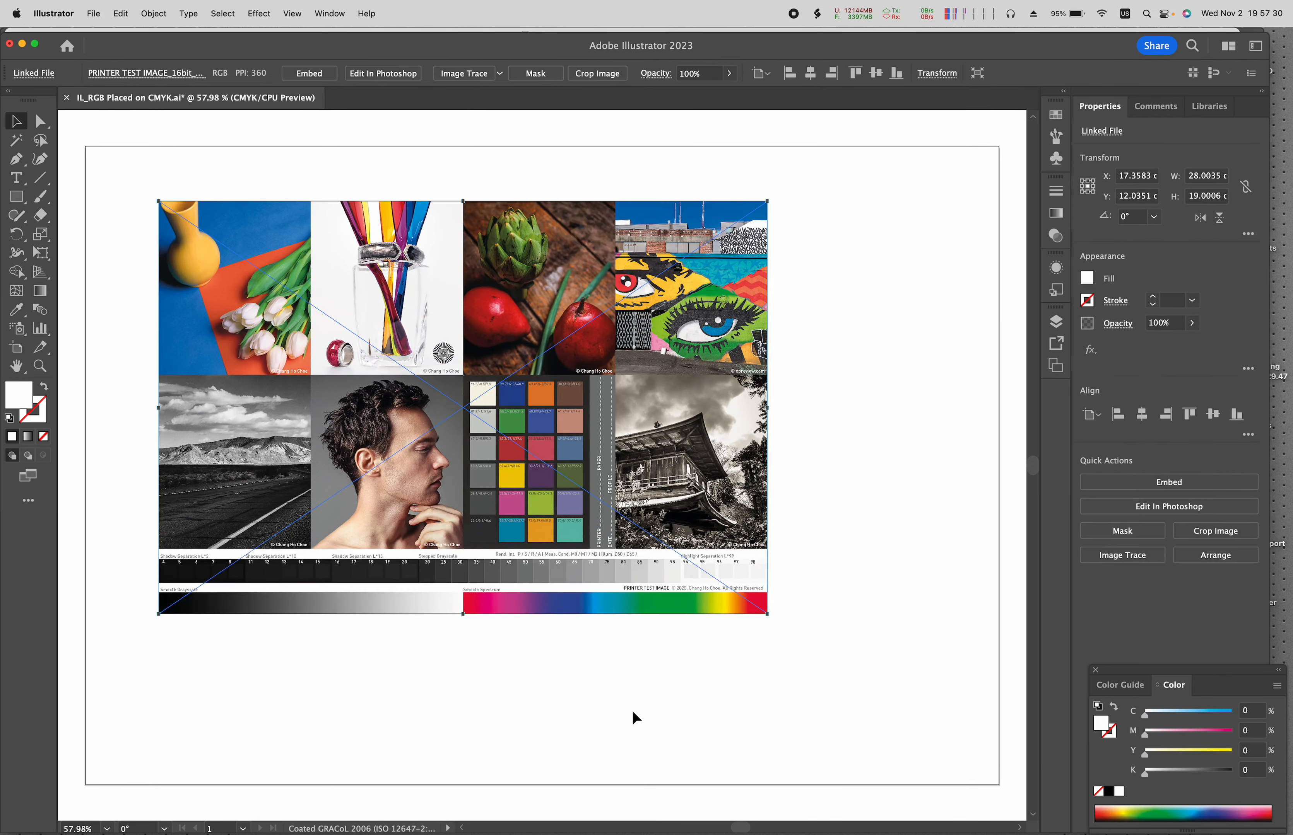
click(635, 713)
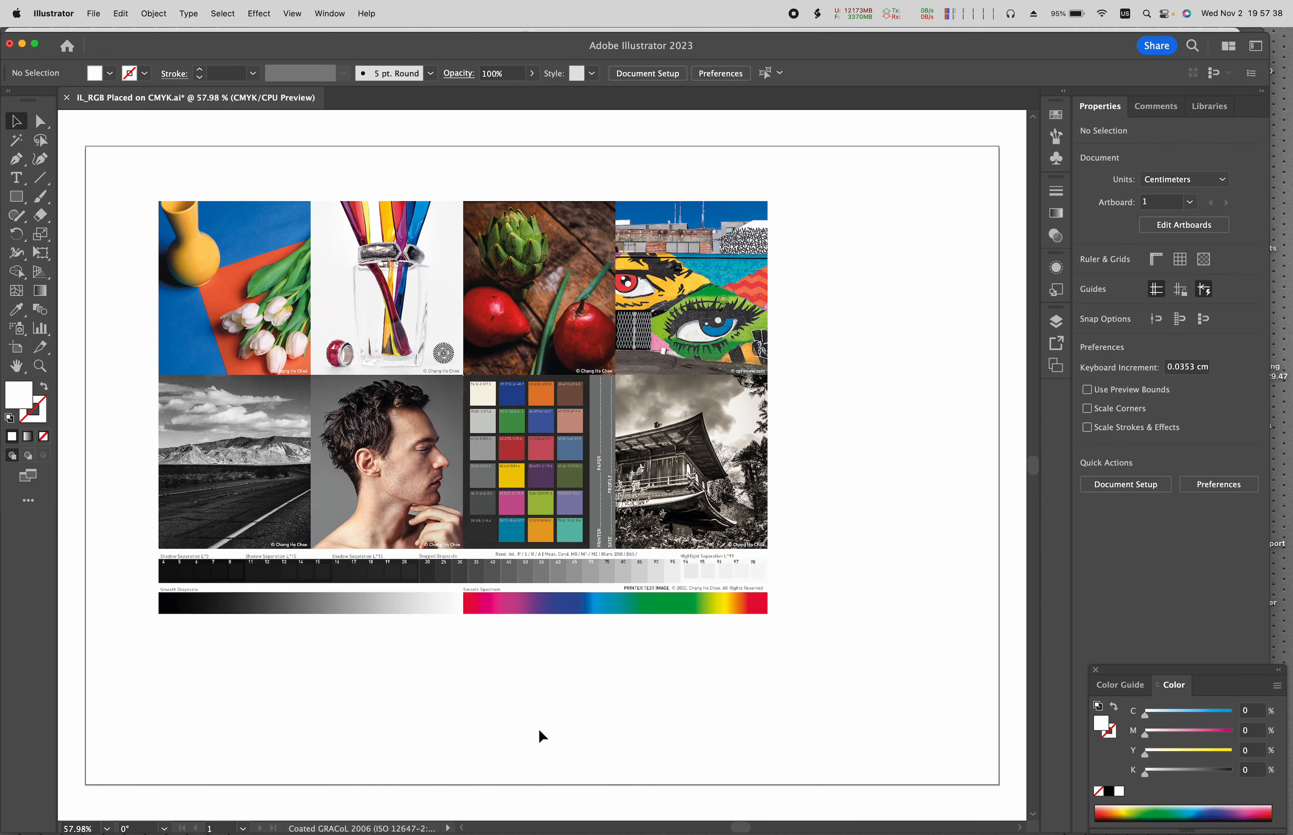
drag(452, 504, 595, 562)
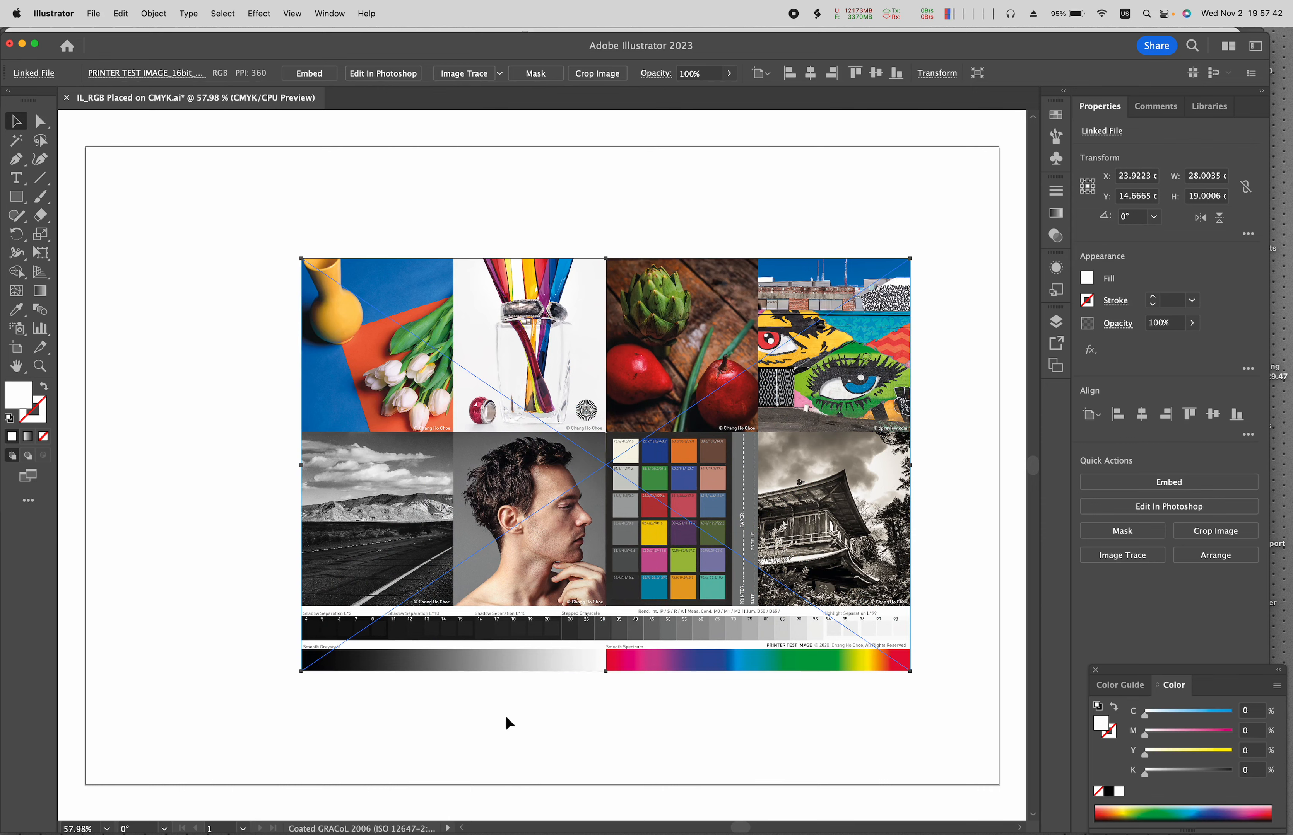
click(553, 710)
drag(558, 643, 508, 590)
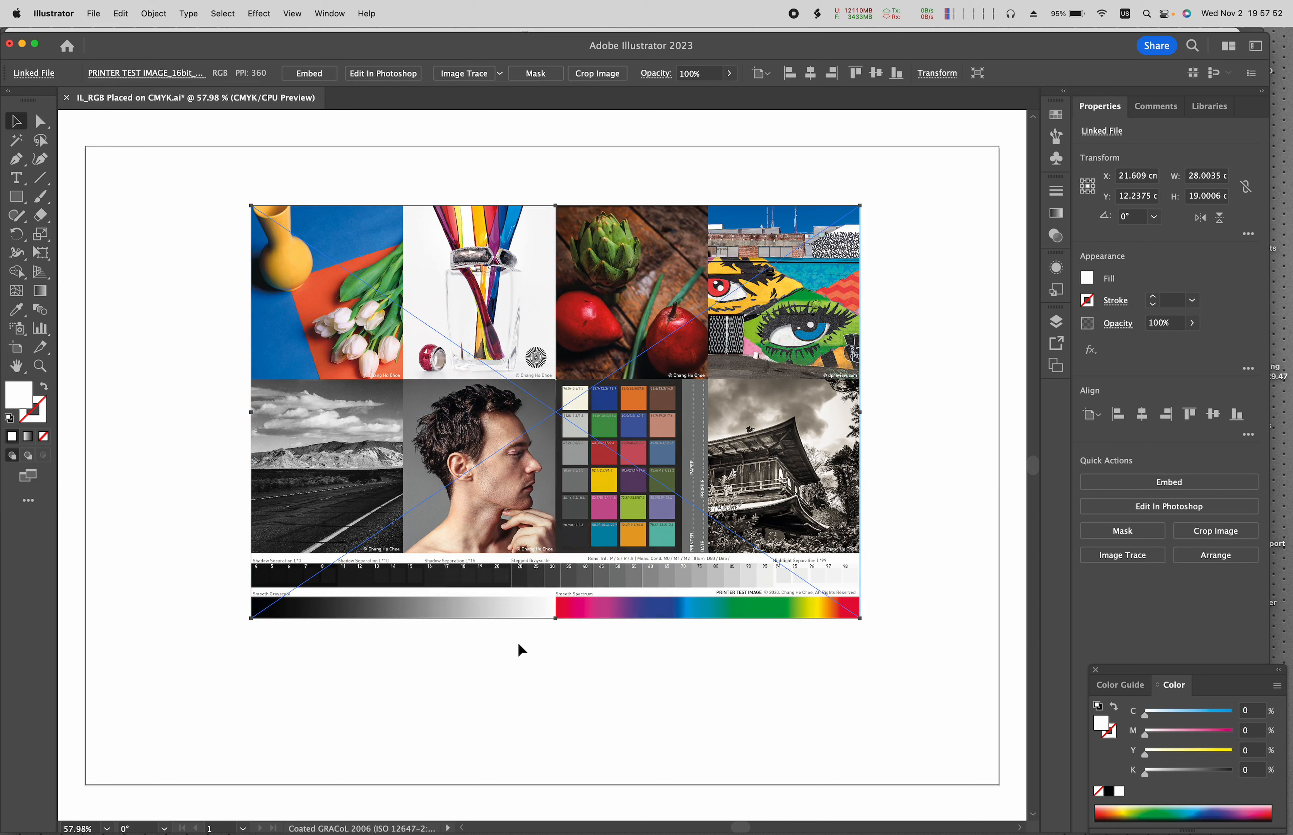
click(579, 661)
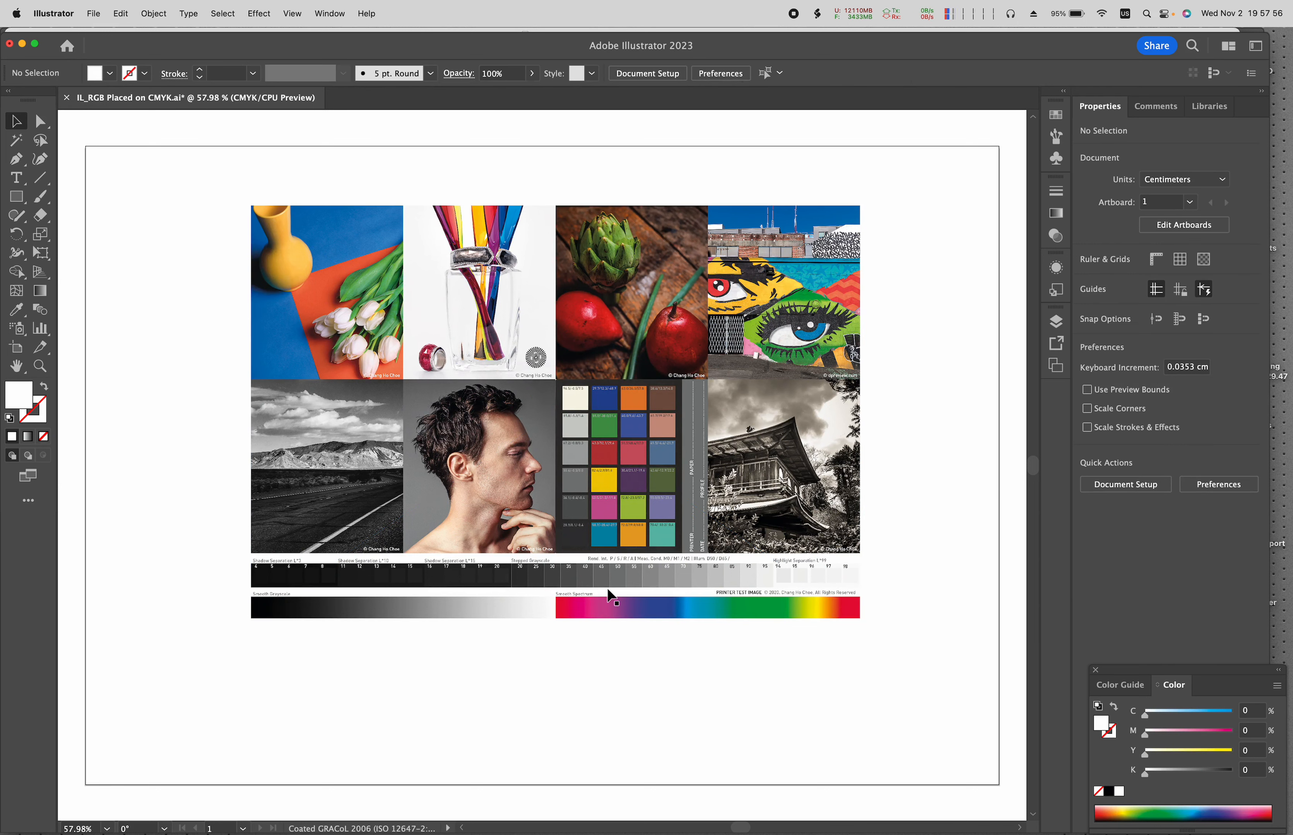
drag(650, 504, 628, 527)
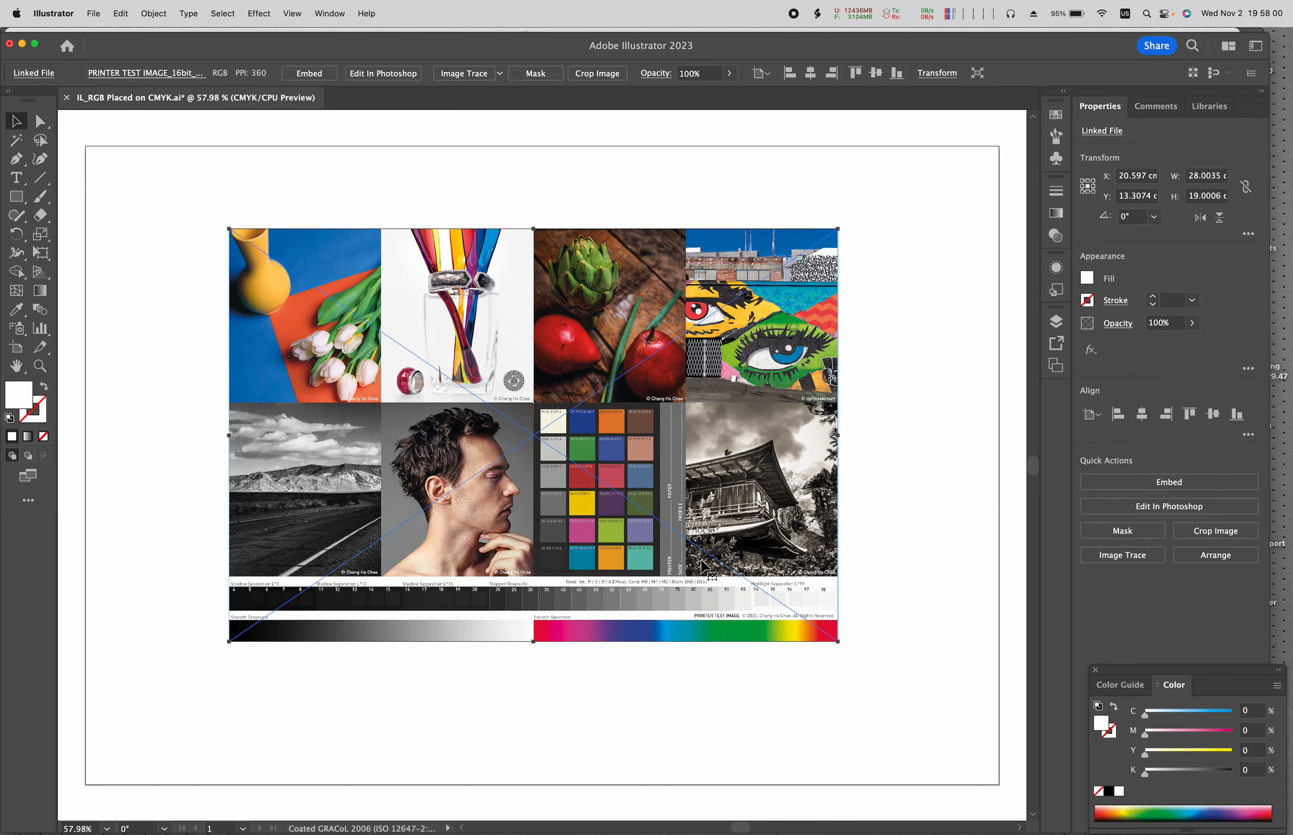
click(158, 360)
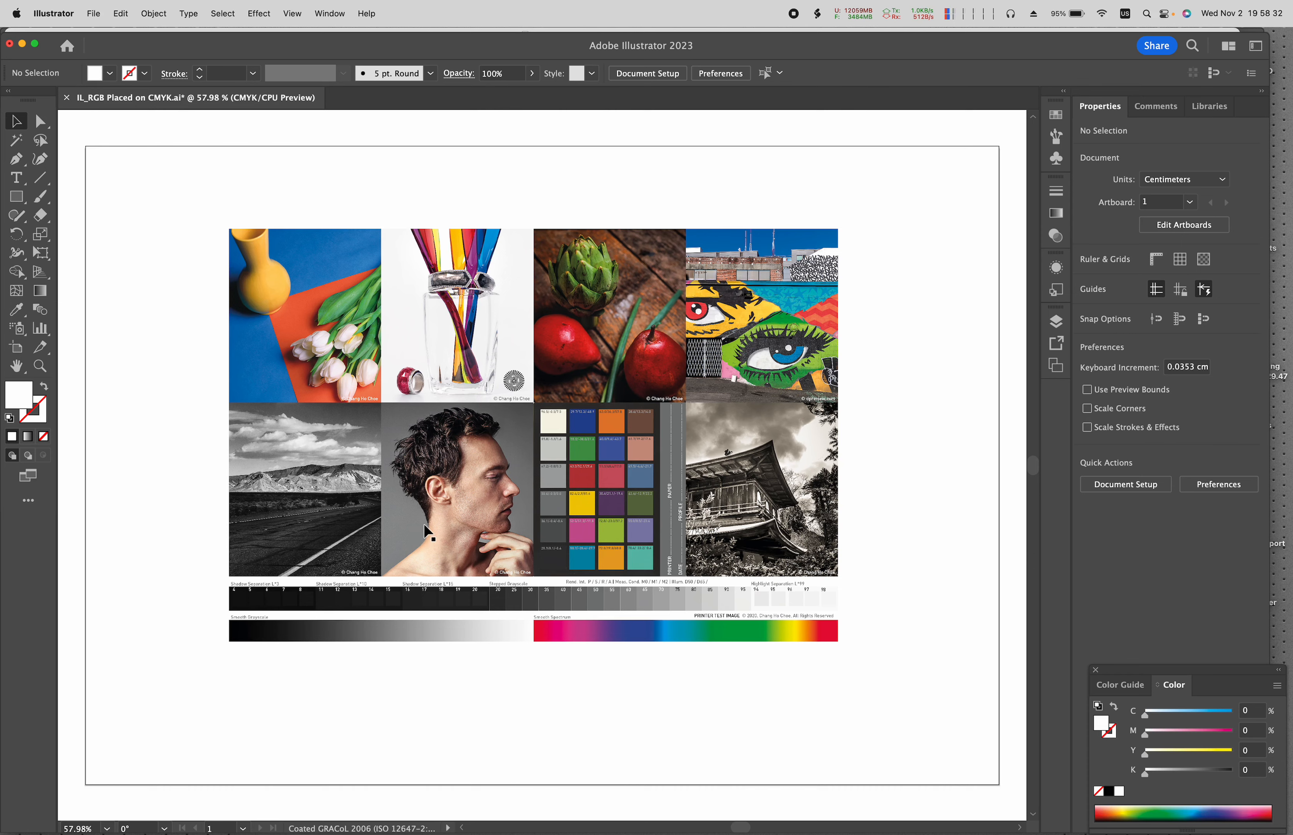
Switch to Finder and open Untitled-2.pdf from the EP.17 folder in Acrobat.
key(ctrl+Up)
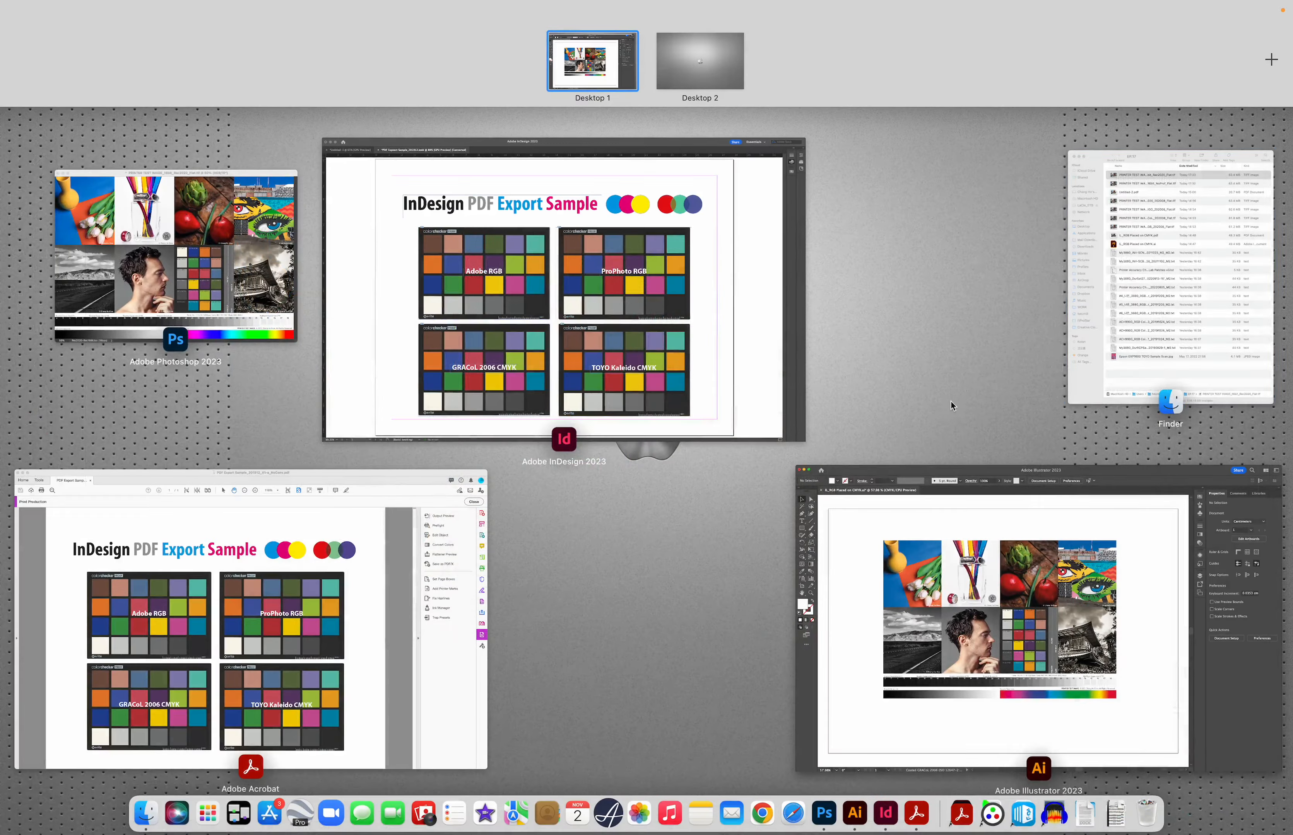
click(1246, 369)
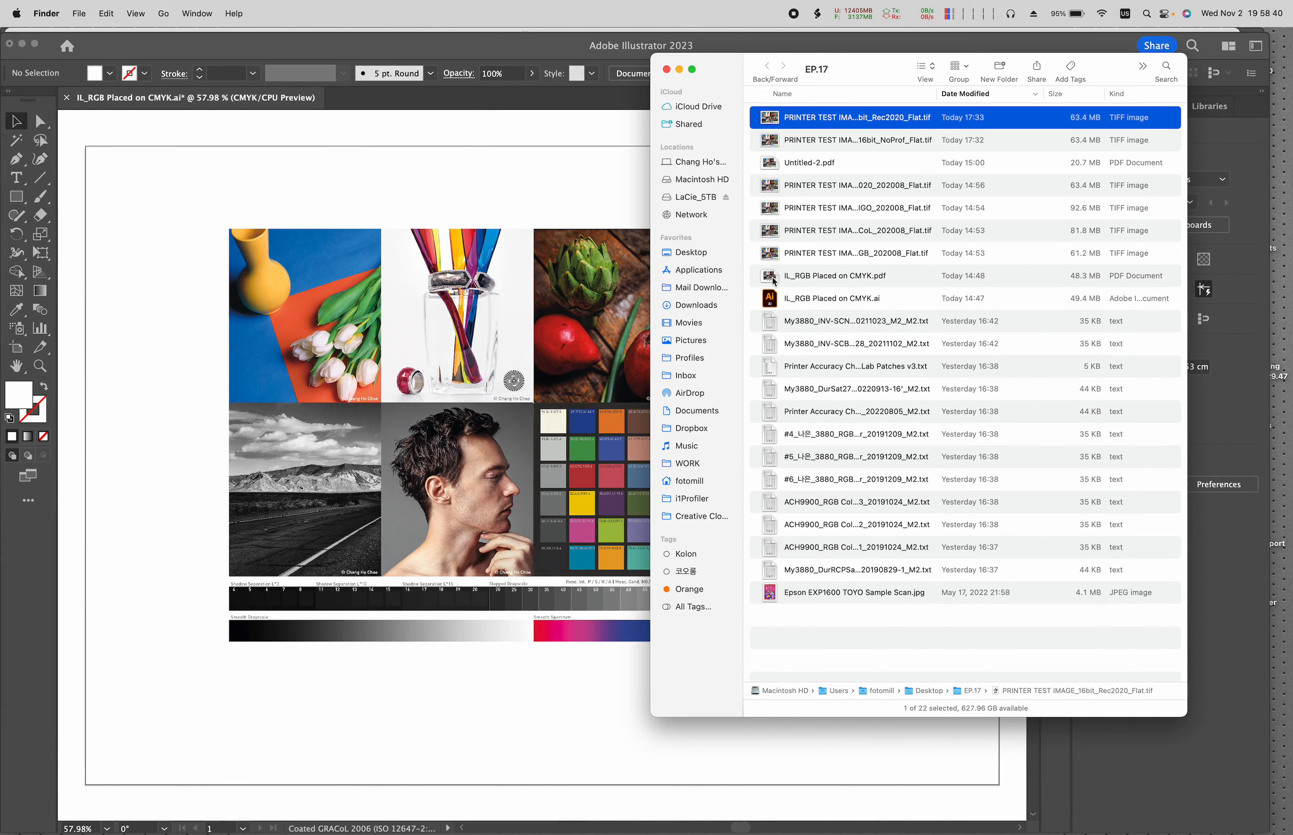
double_click(788, 164)
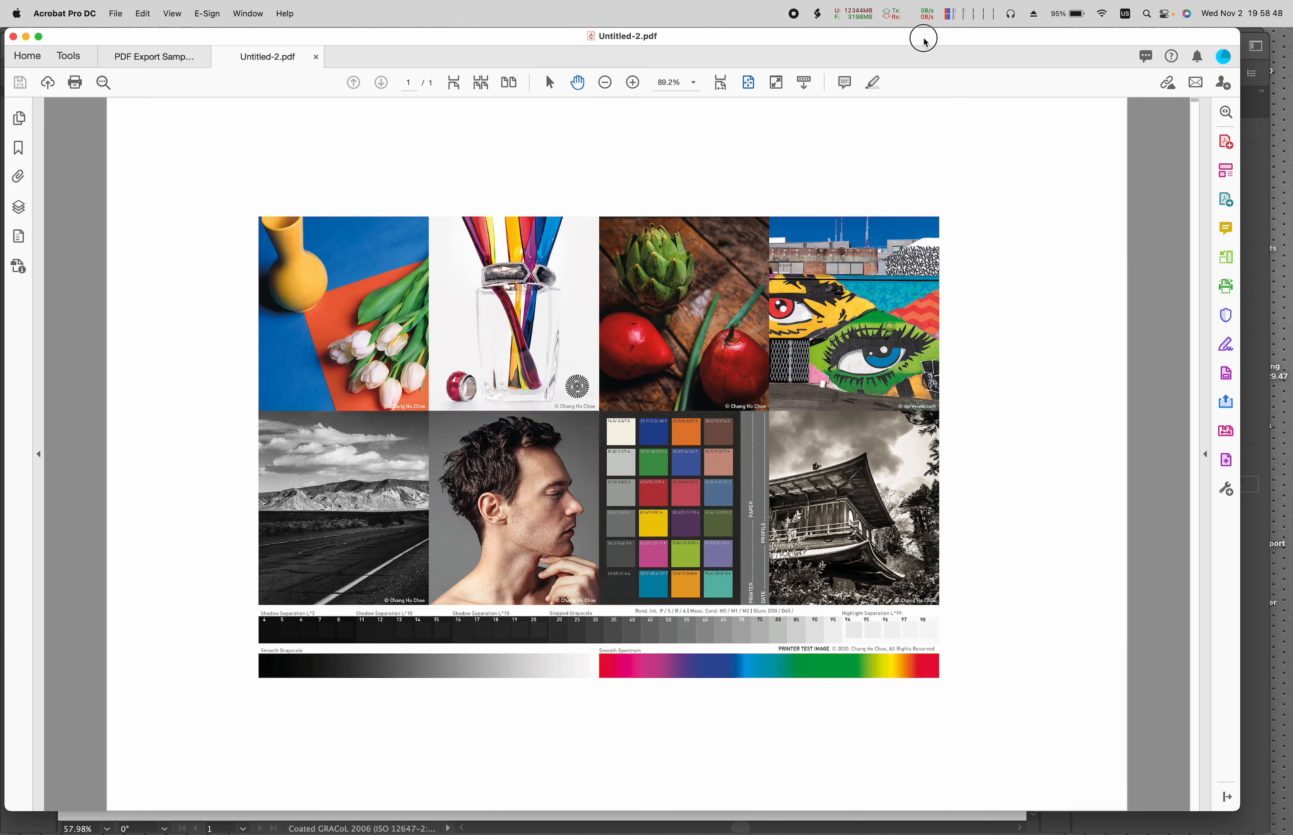
Examine the image's colour space and attributes with Output Preview's Object Inspector, then close the Print Production tools.
click(1225, 460)
click(1114, 150)
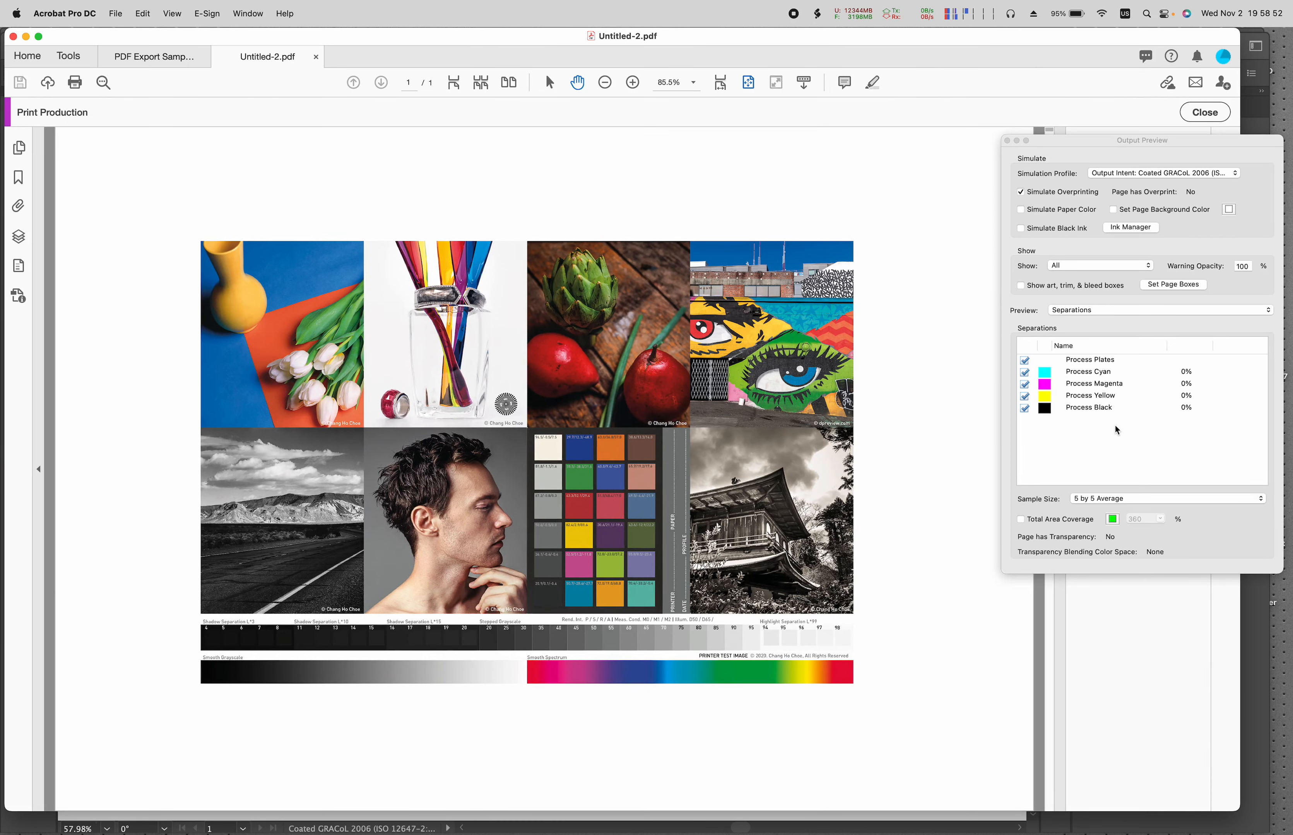
click(1099, 310)
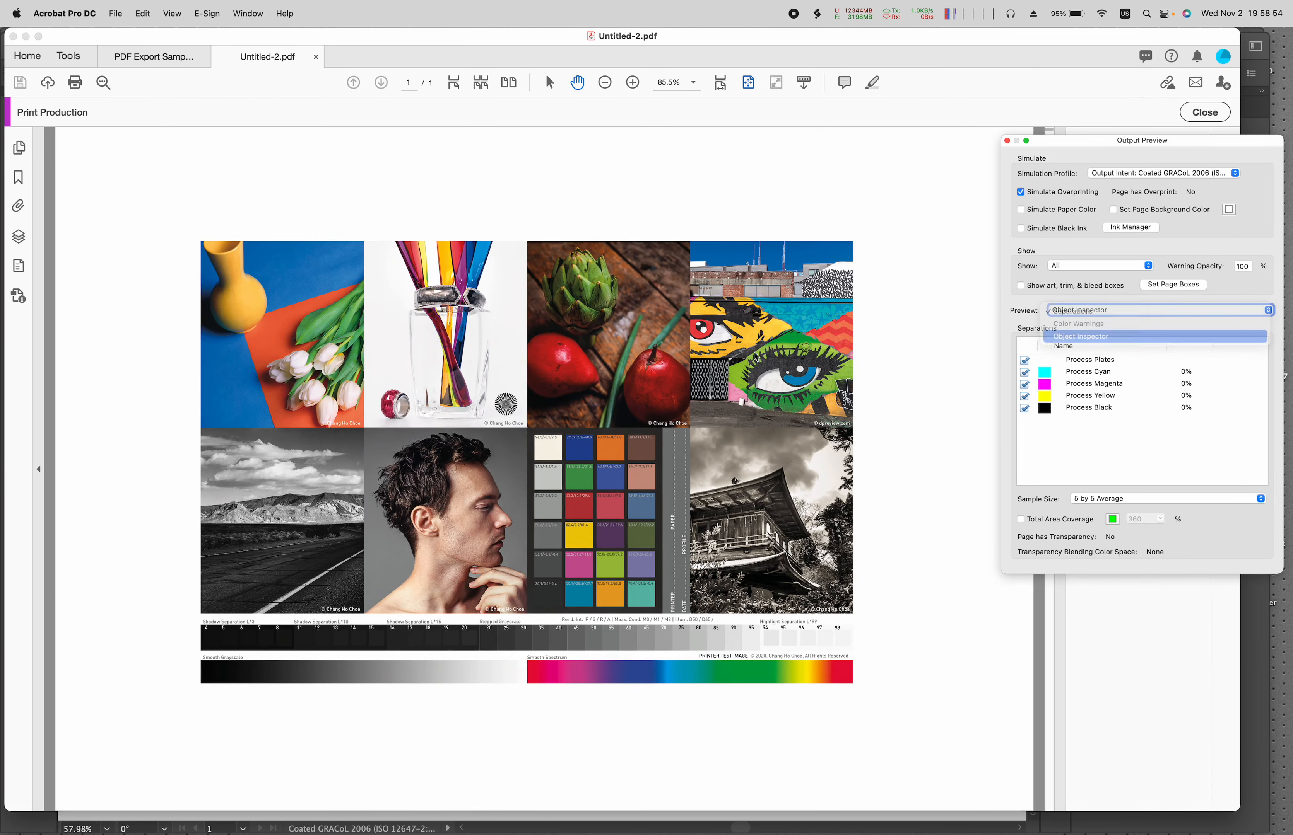
click(1080, 334)
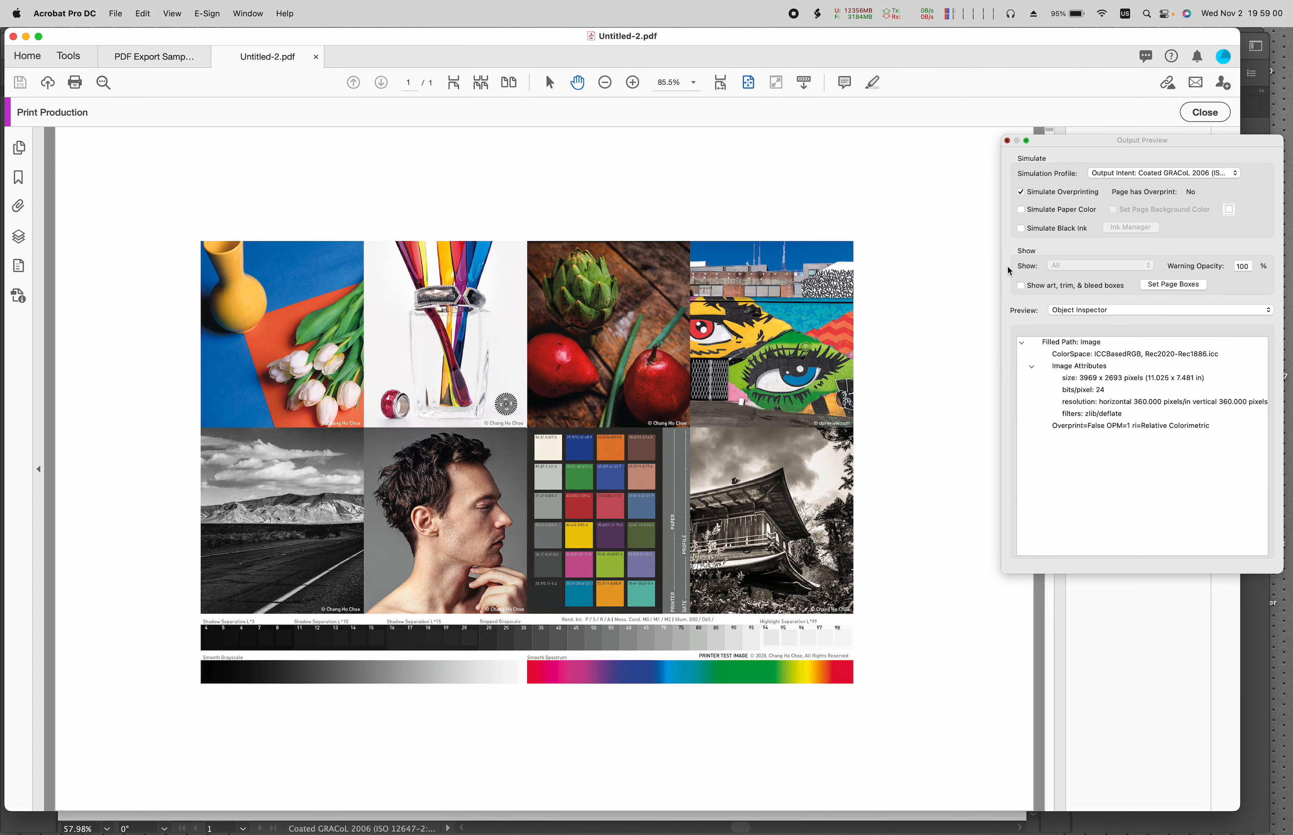
click(1006, 141)
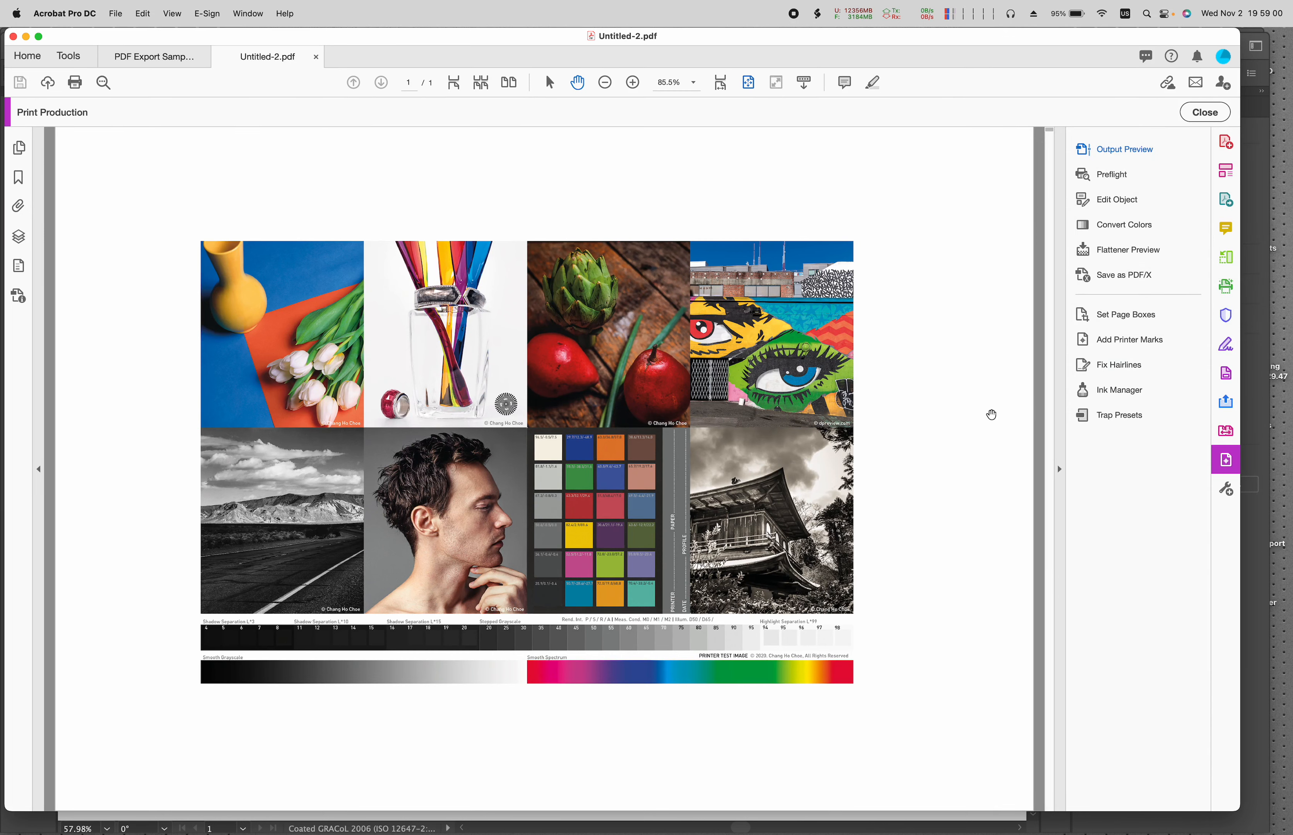
click(1205, 112)
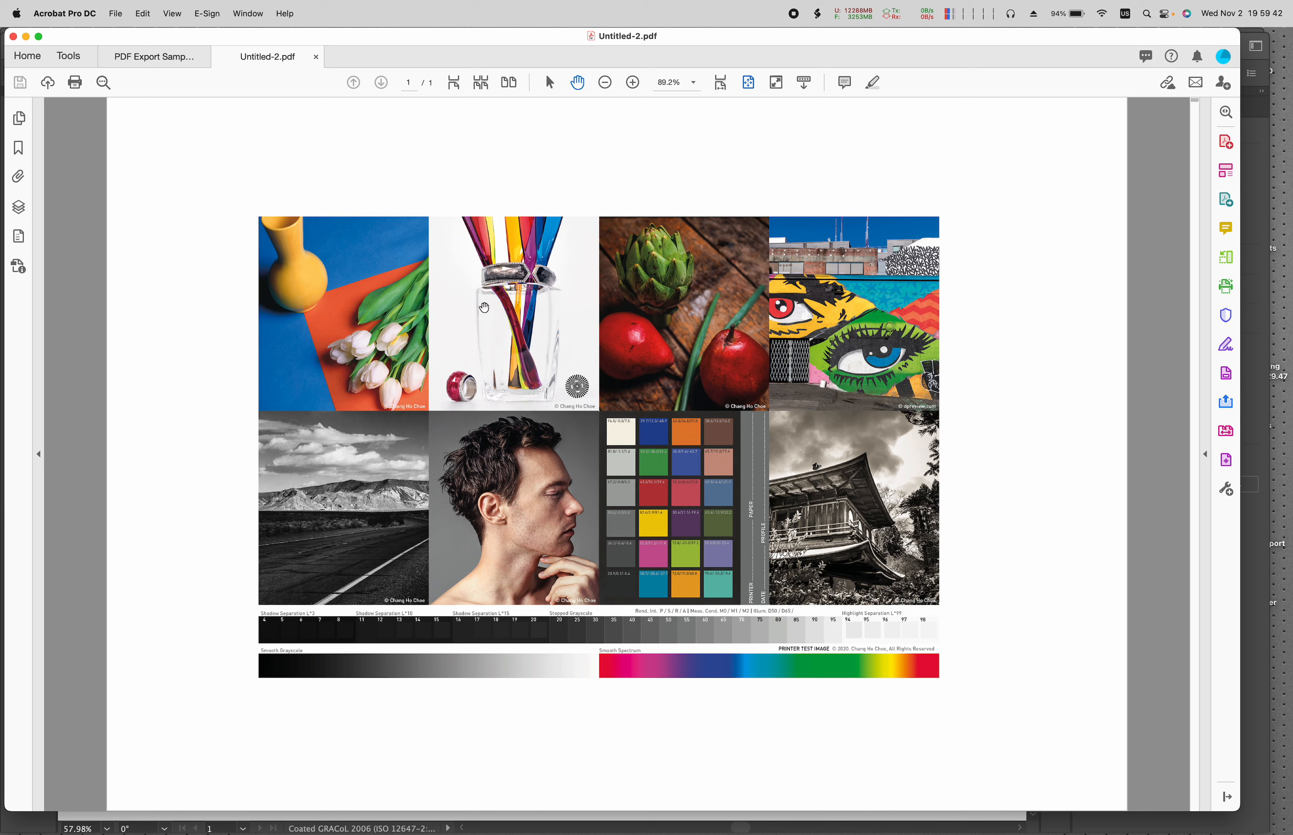
click(173, 14)
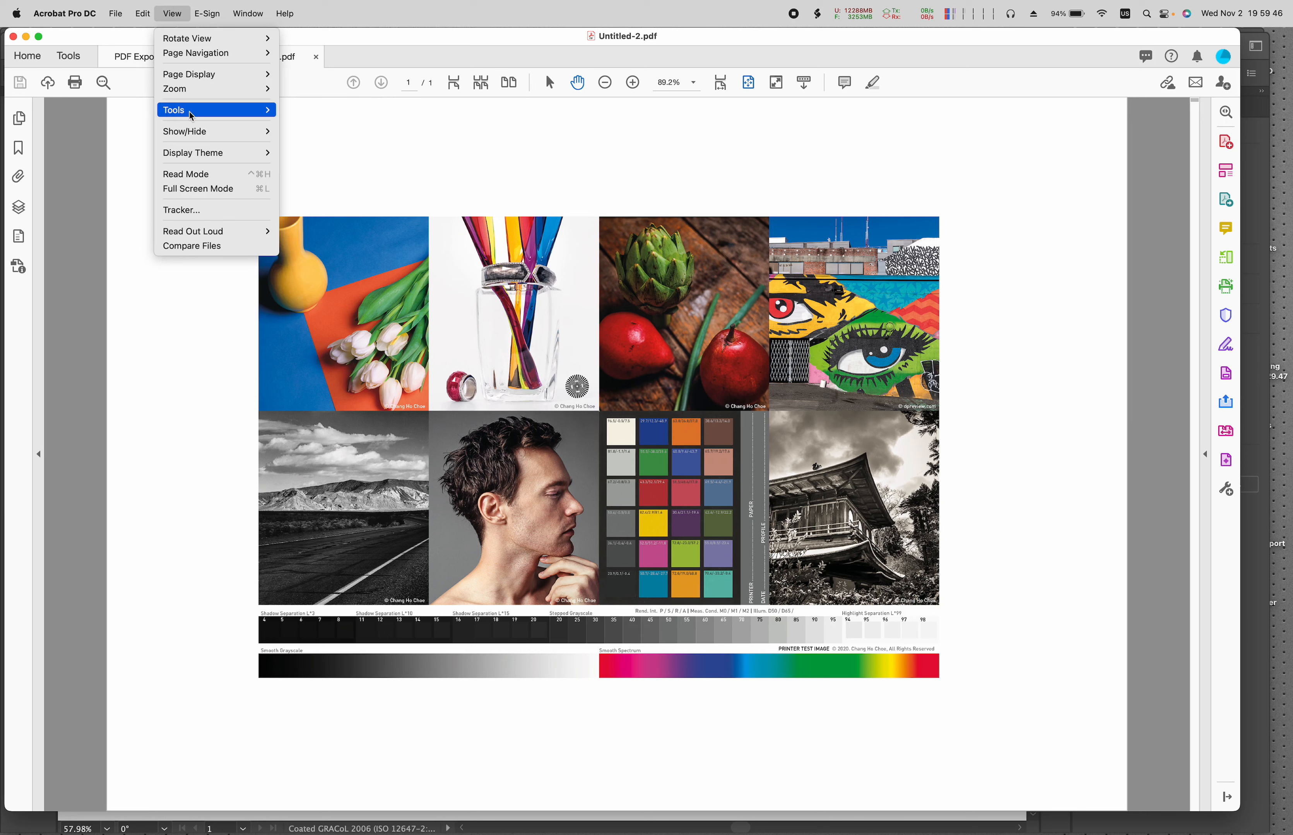
click(176, 5)
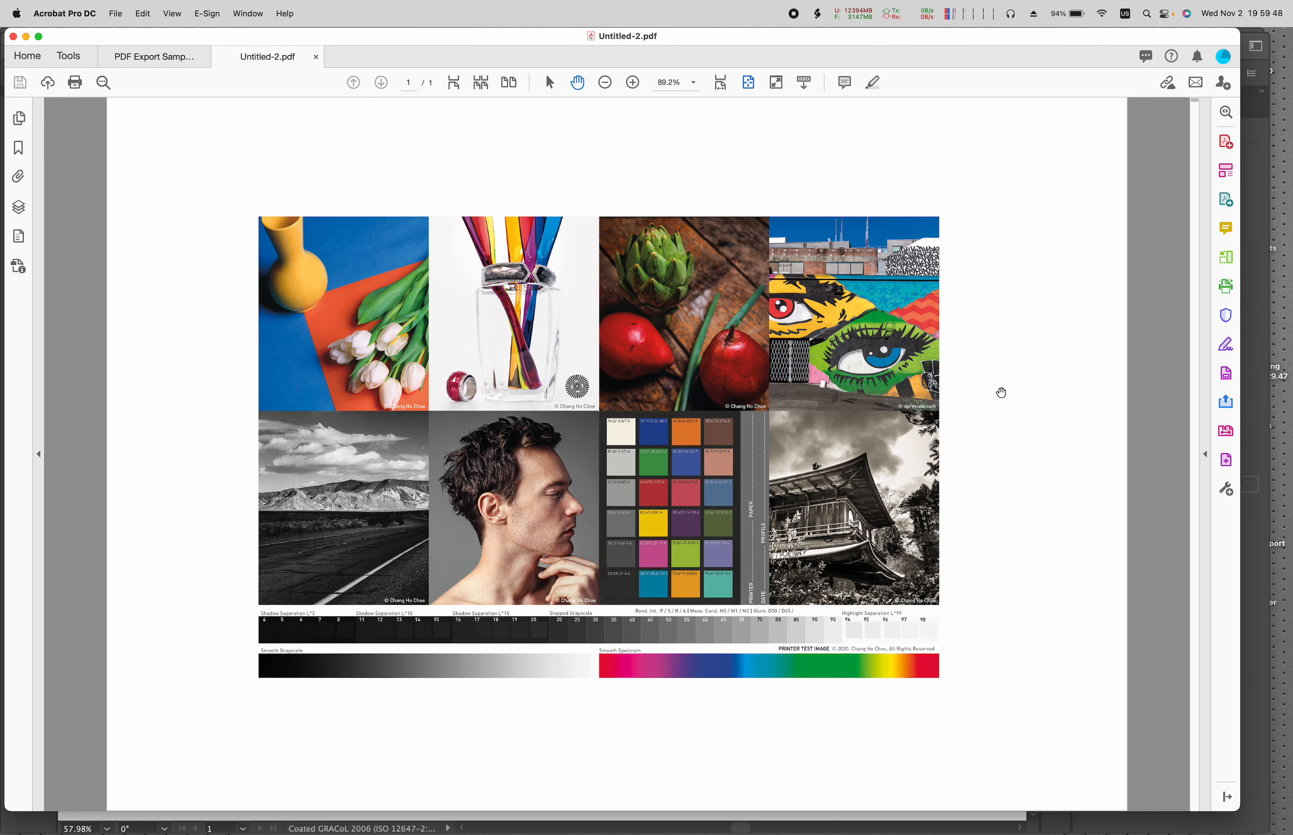
Reopen the Print Production tools' Output Preview for the PDF and set its preview mode to Object Inspector.
click(1226, 462)
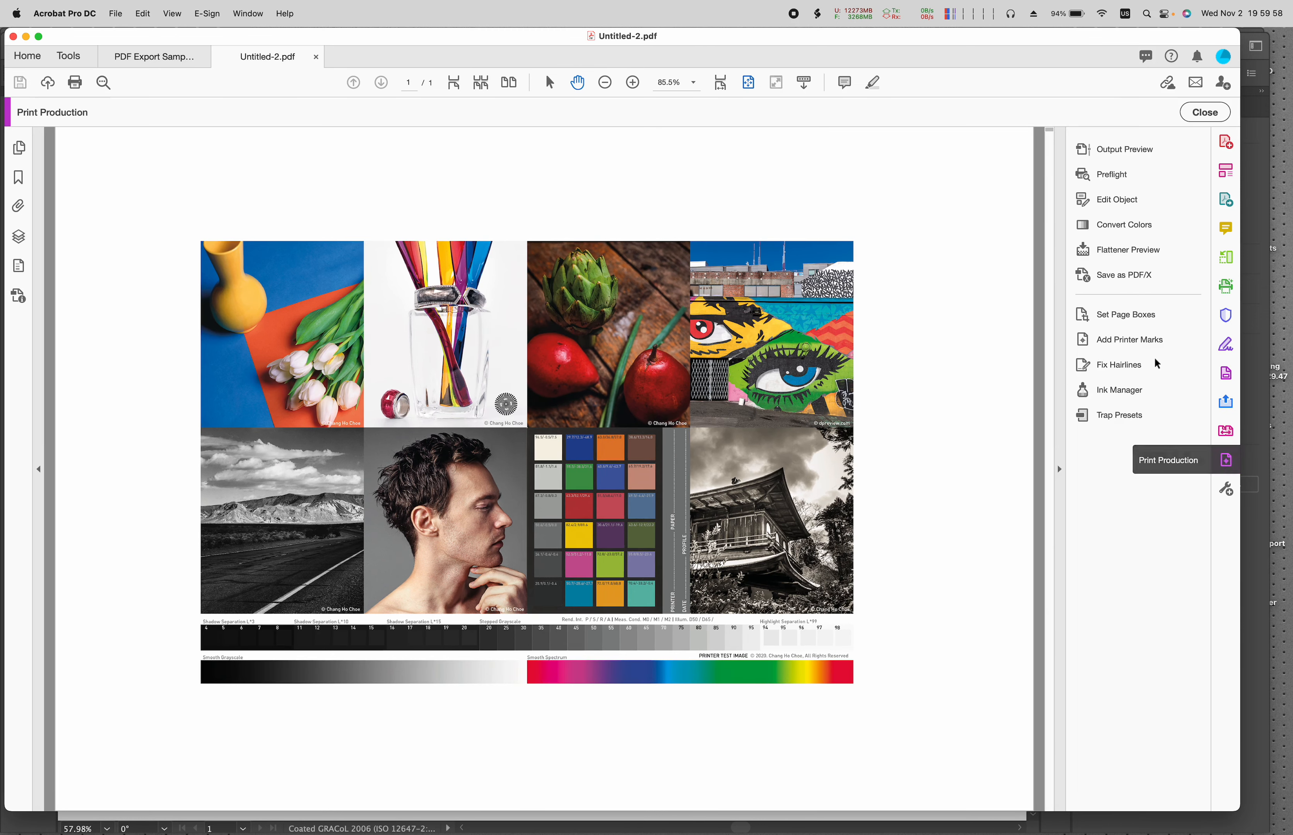
click(1115, 154)
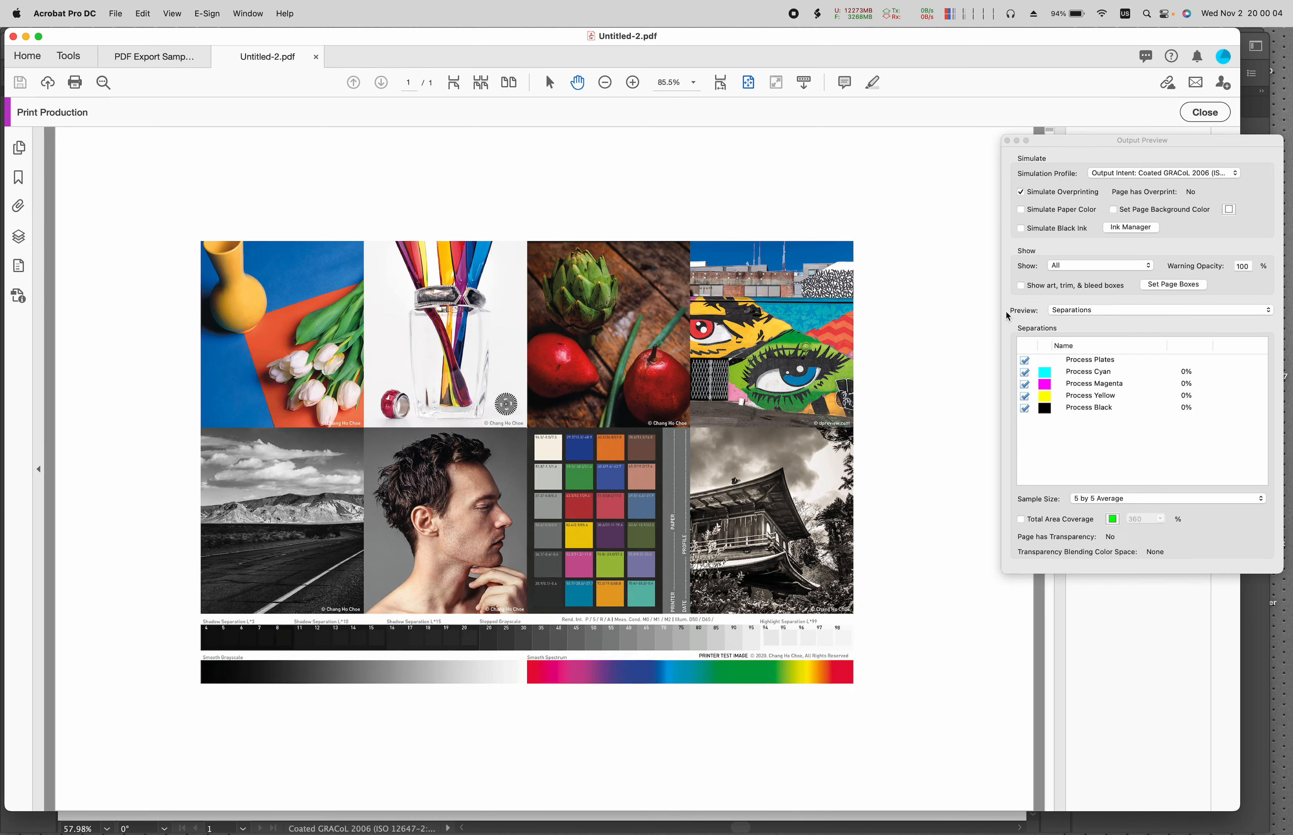
click(1080, 311)
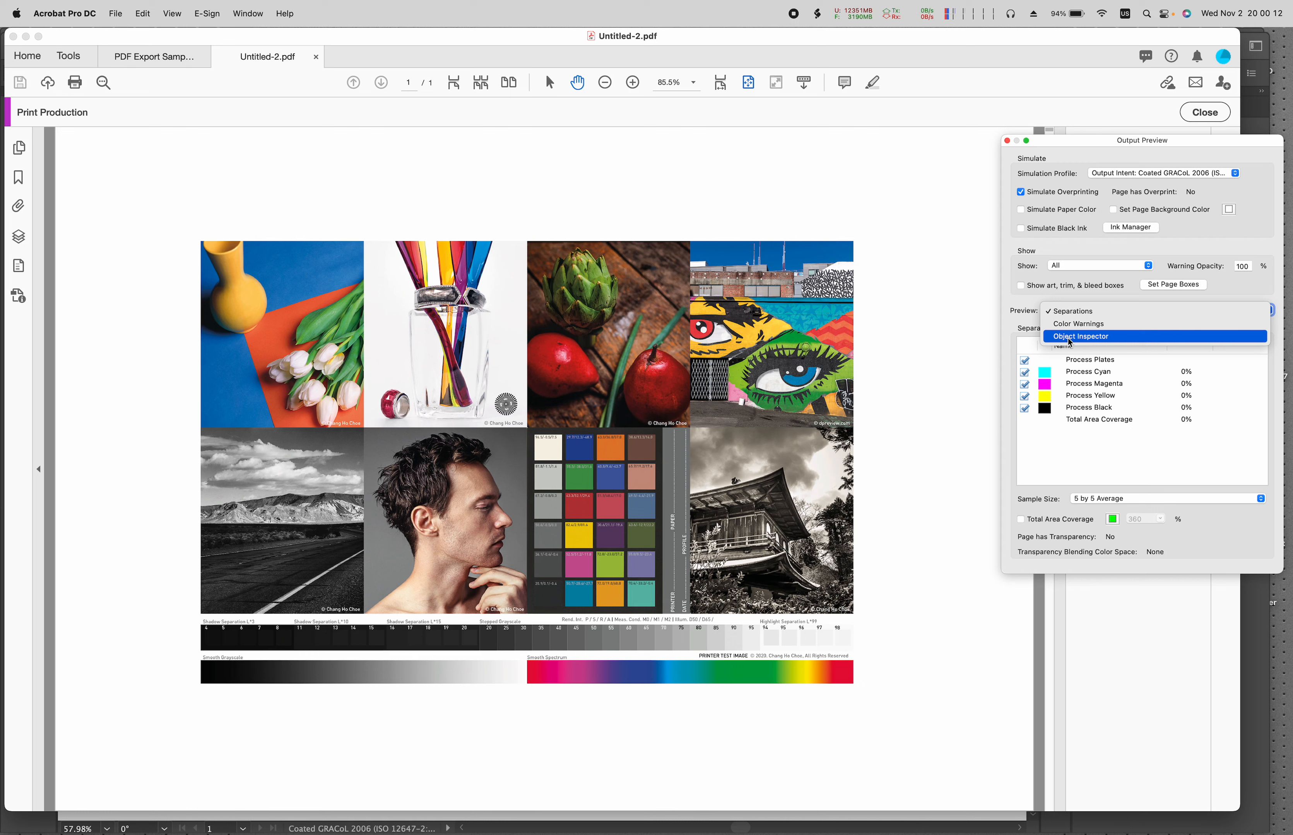
click(1069, 339)
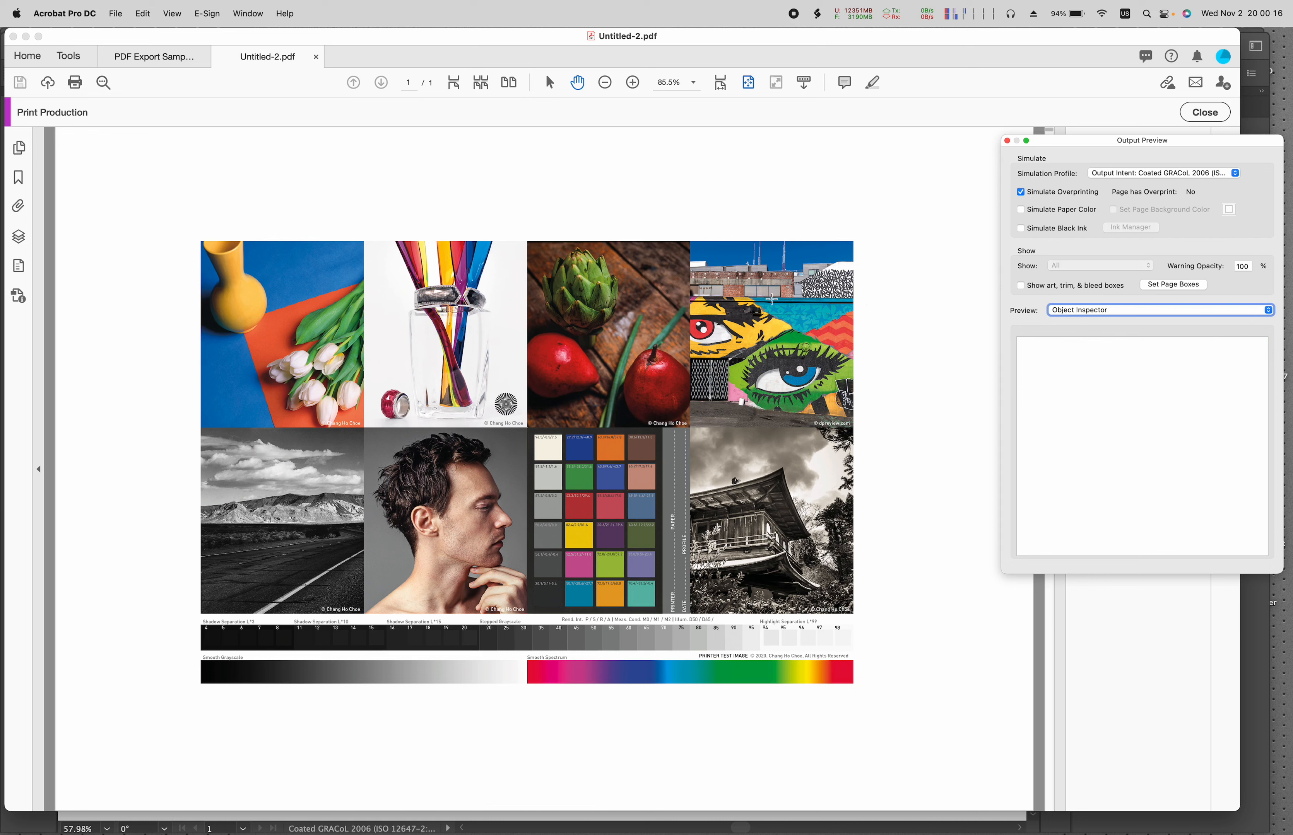
Inspect the mural photo in the PDF with the Object Inspector, then switch to Illustrator.
click(768, 269)
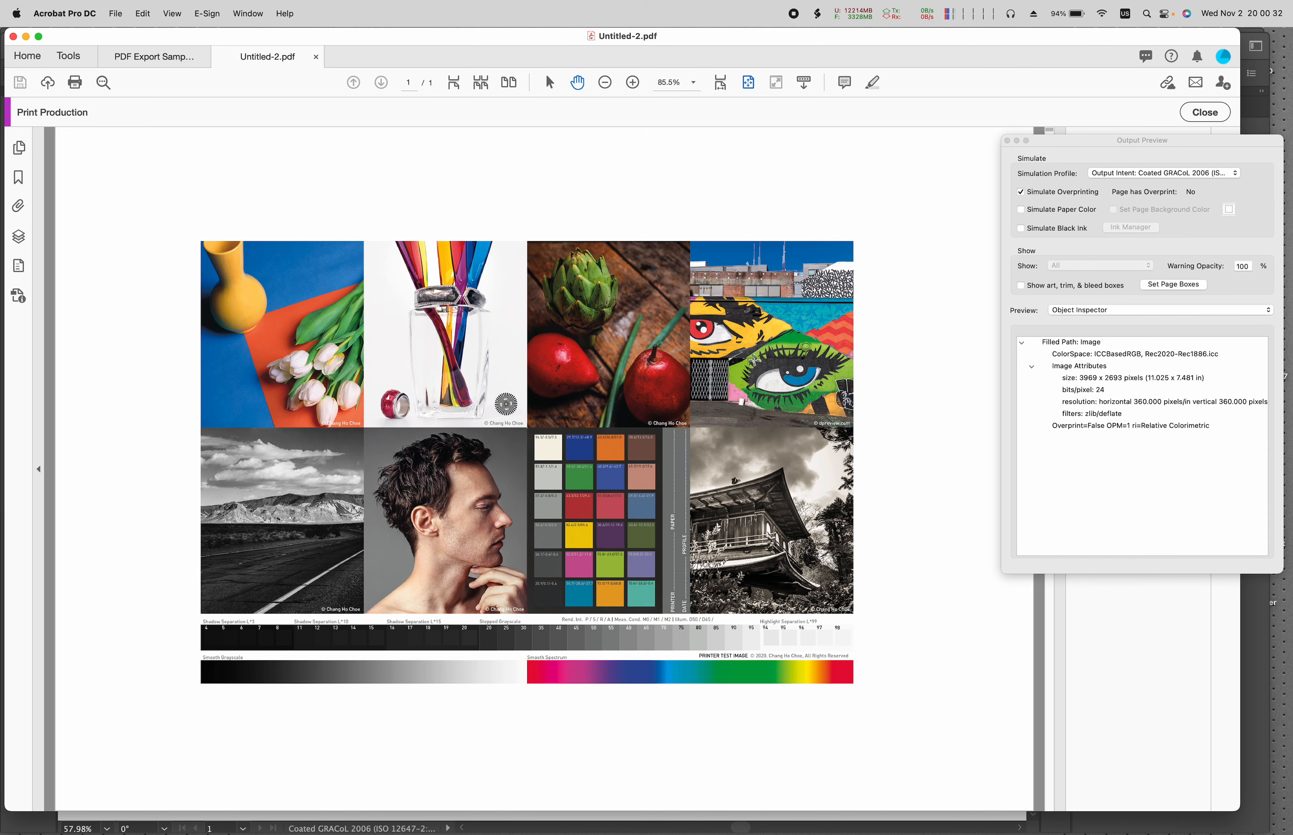
key(super+Tab)
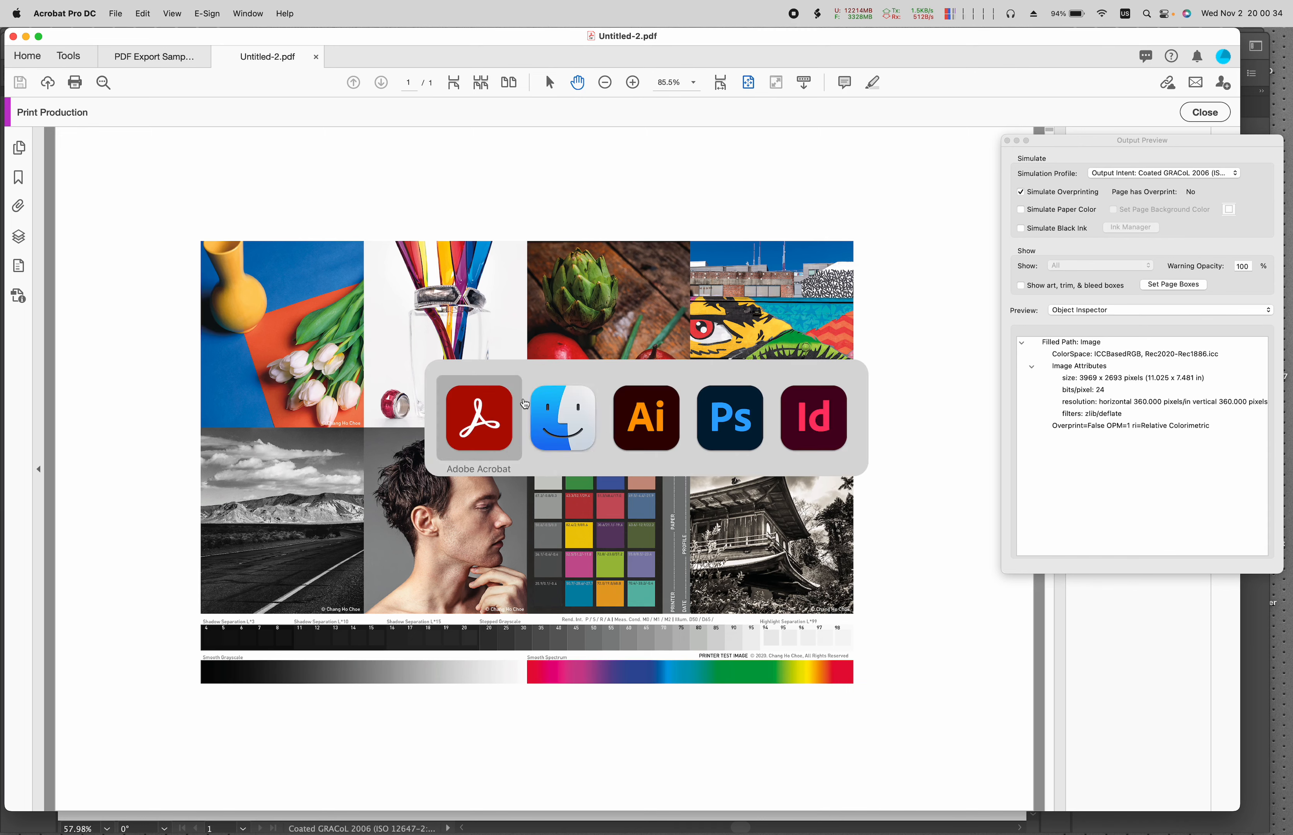
click(630, 423)
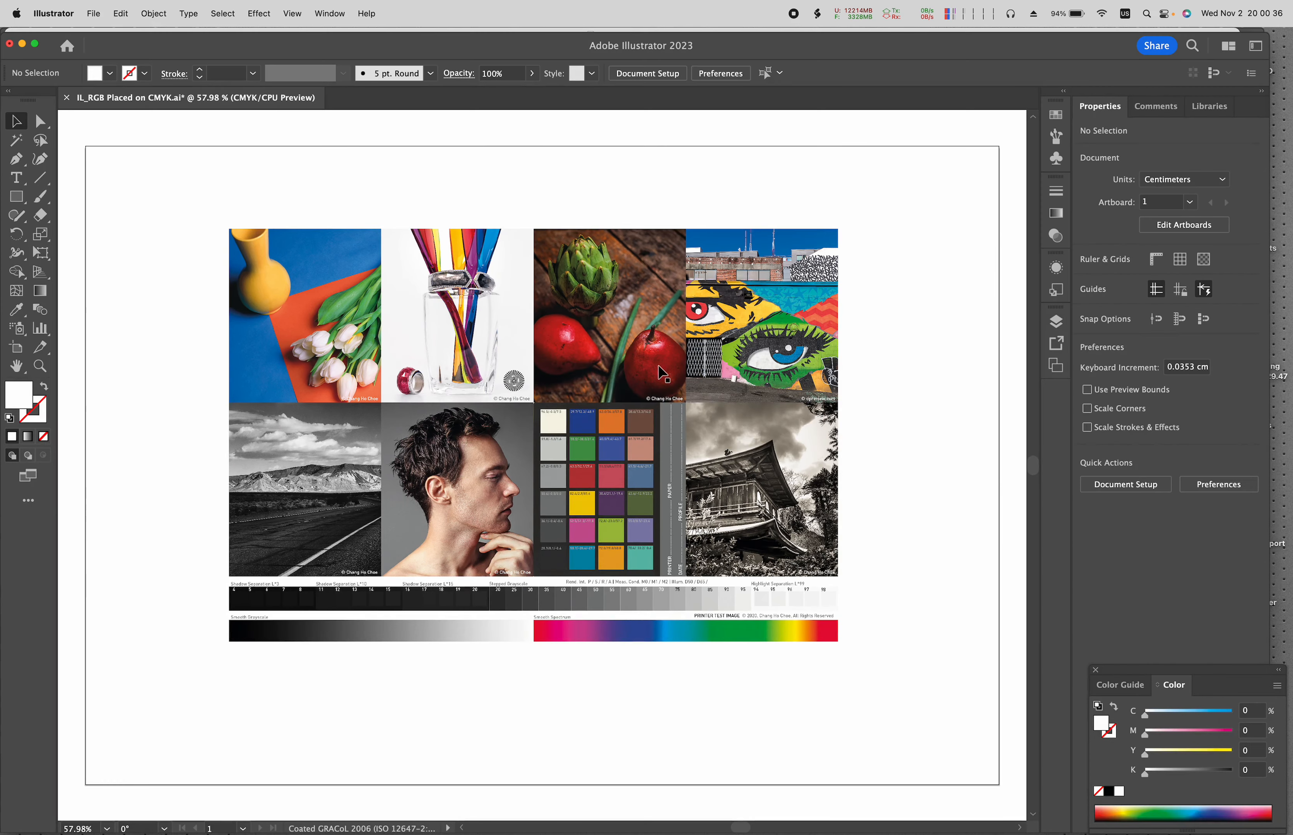
Nudge the placed test image slightly on the CMYK artboard and leave it deselected.
drag(657, 377, 653, 379)
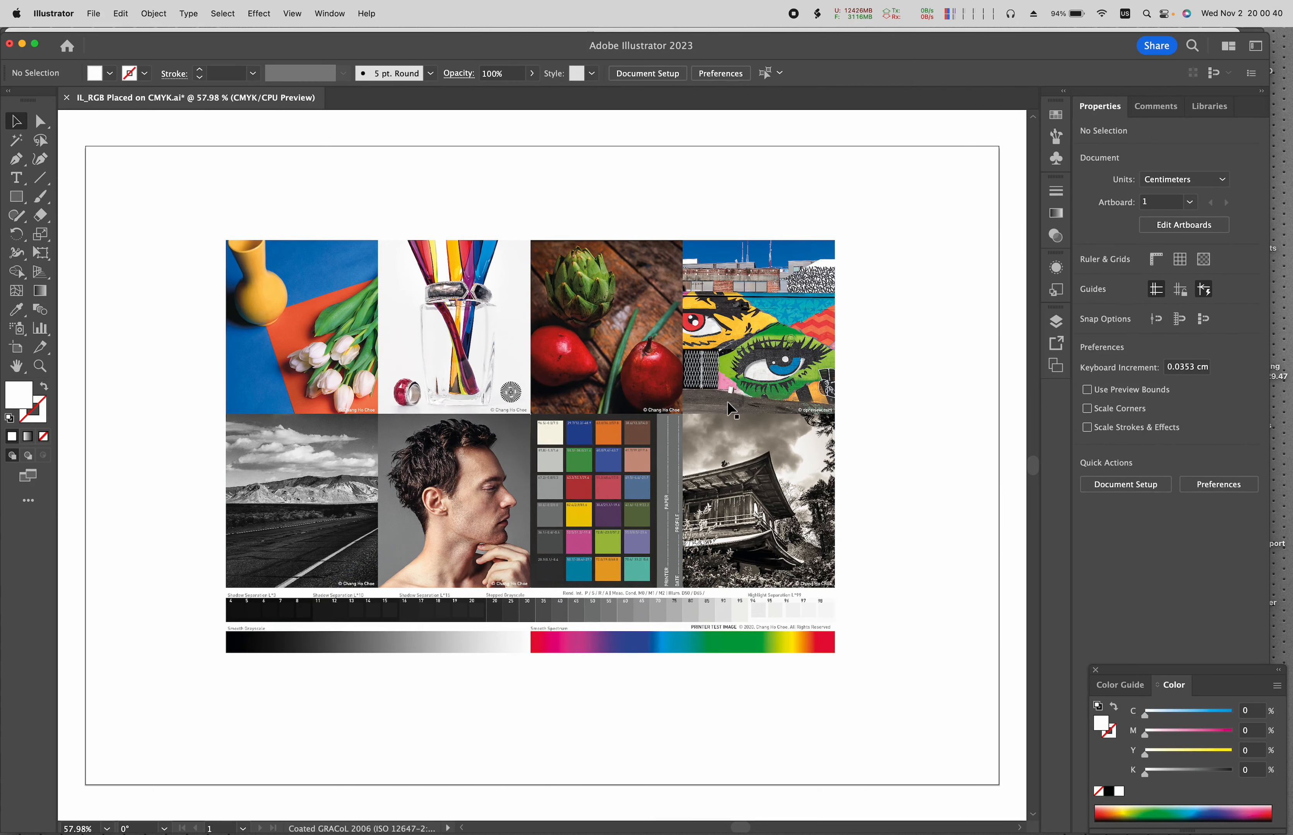
click(727, 402)
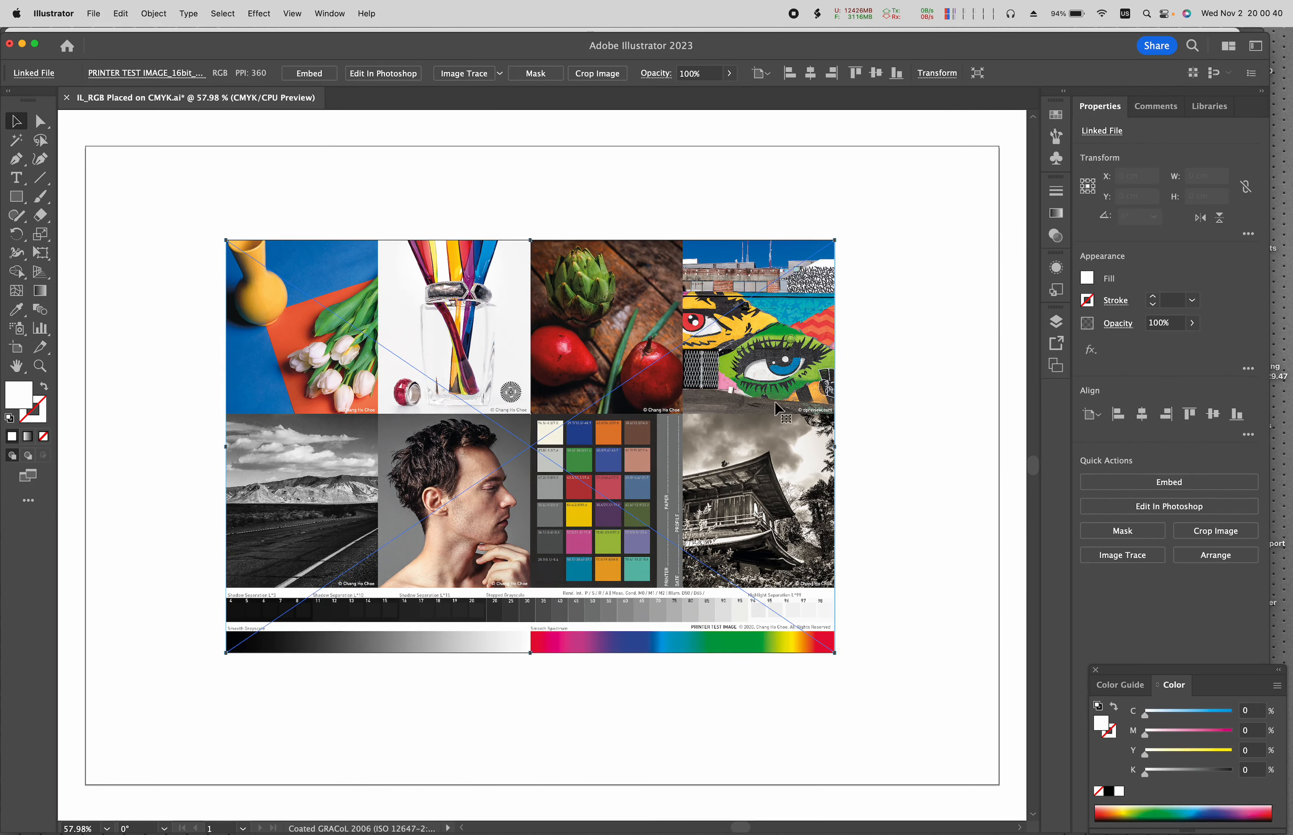
click(885, 410)
drag(715, 425, 715, 417)
click(858, 438)
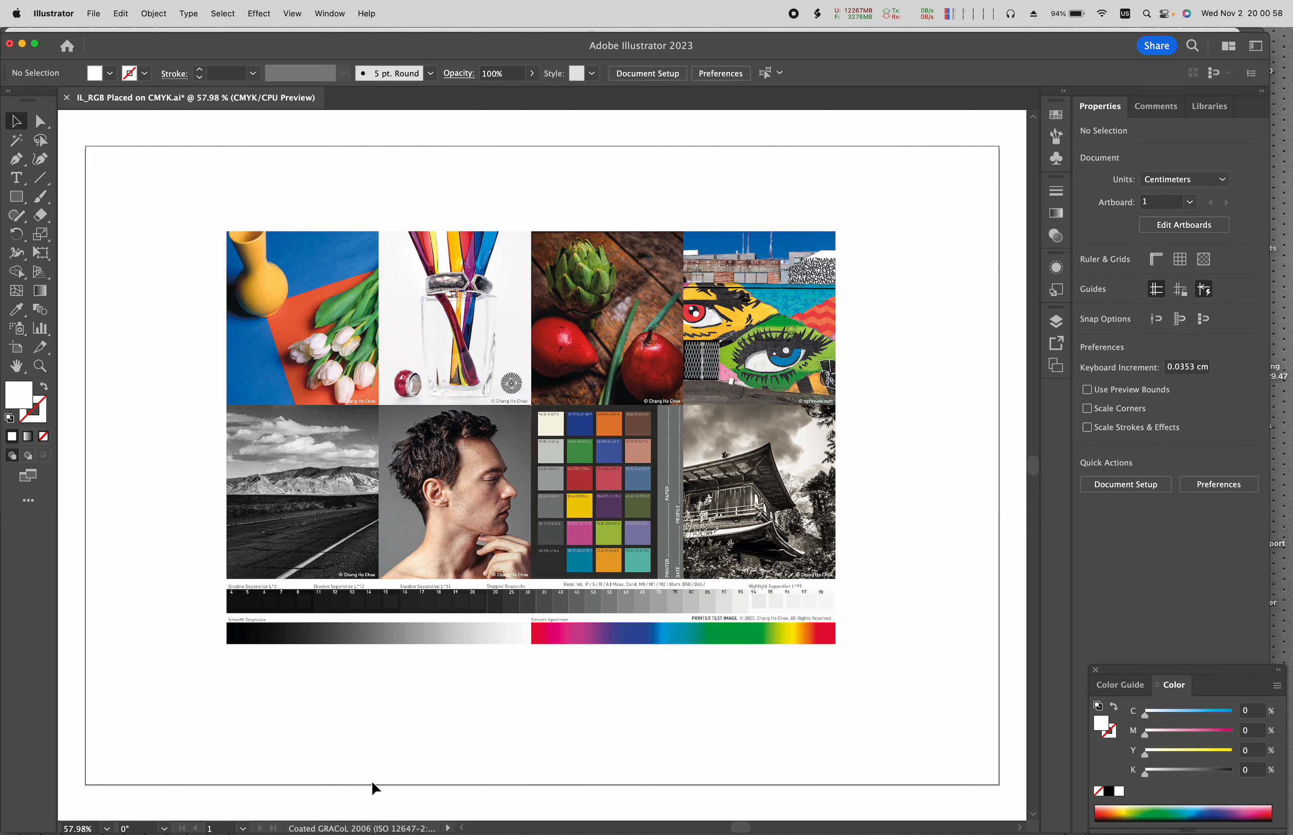
Switch to Acrobat, simulate the Rec2020-Rec1886.icc profile on the PDF in Output Preview, and close the preview.
key(super+Tab)
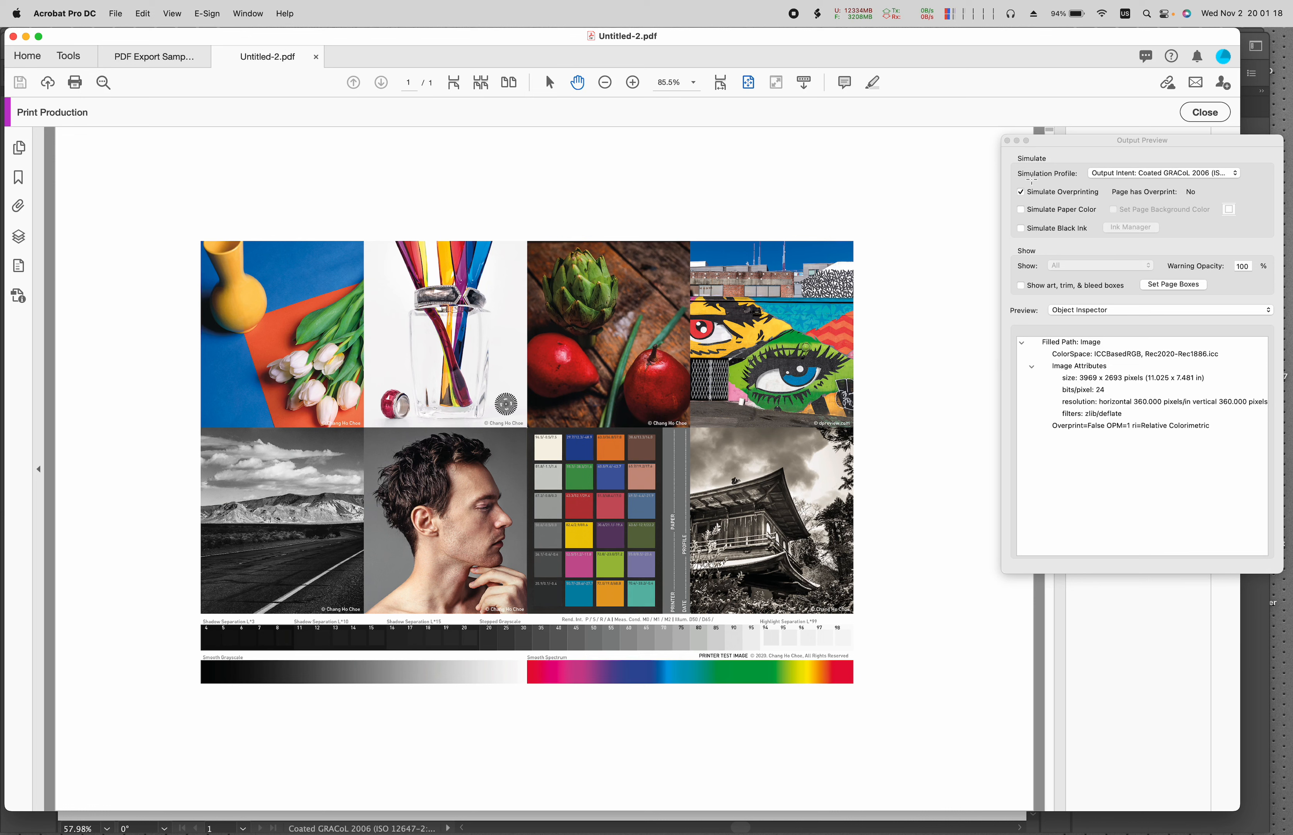
click(1136, 173)
scroll(1153, 280, down, 15)
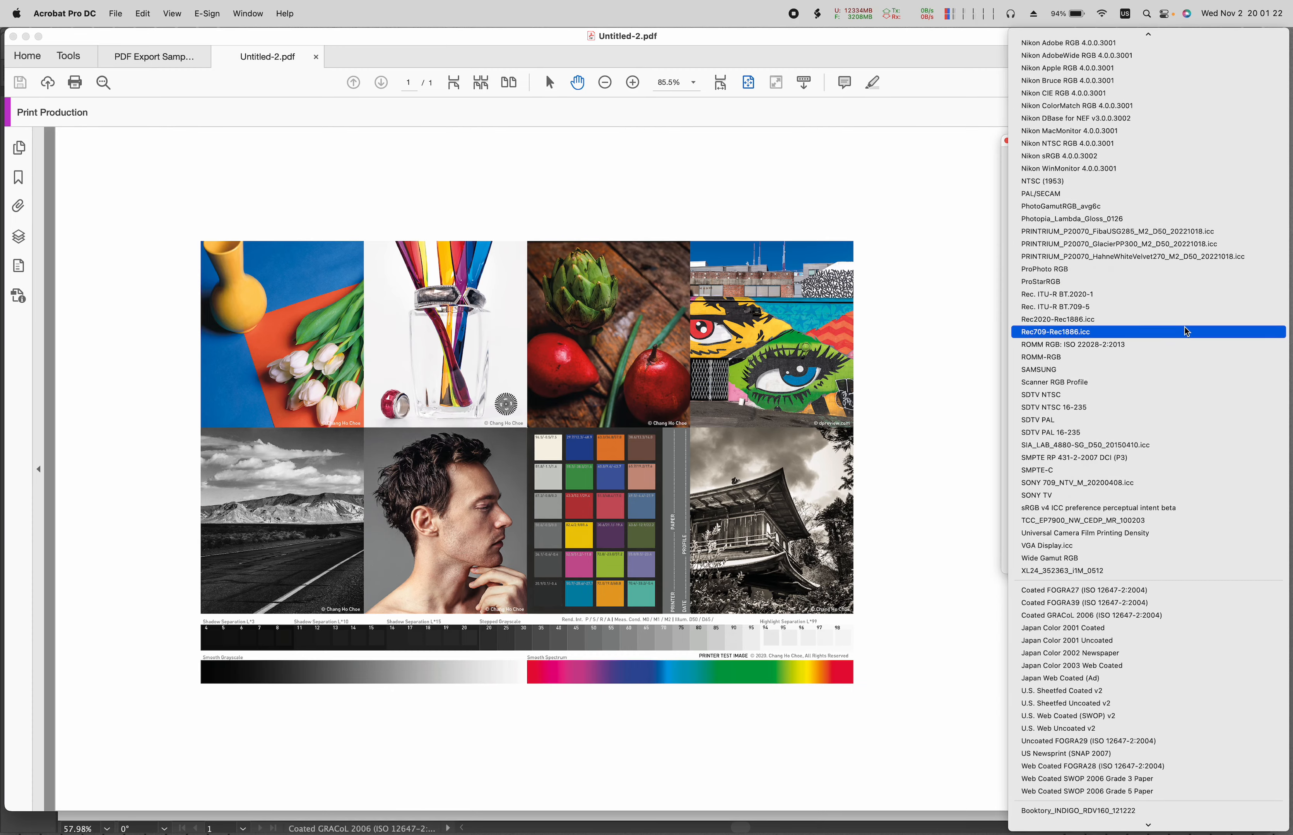
click(1168, 323)
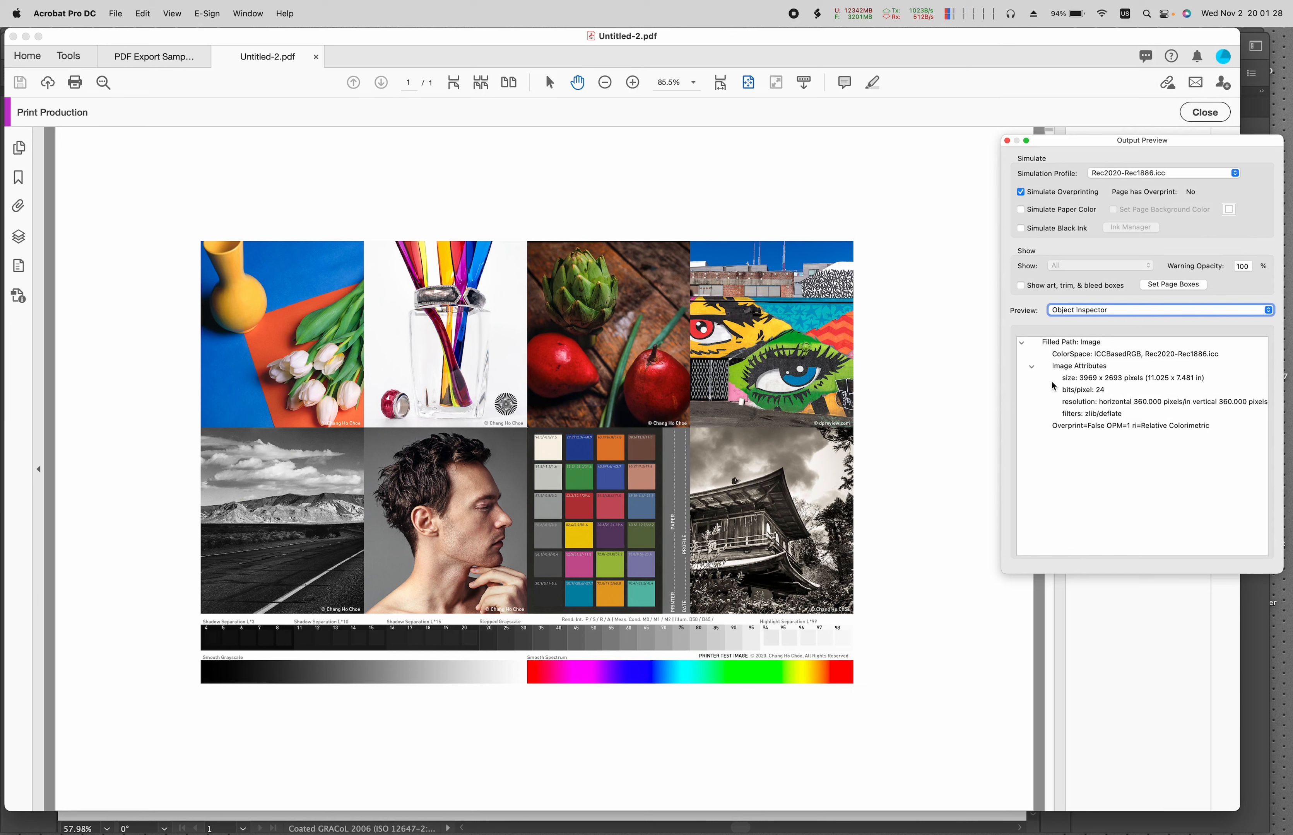
click(1006, 140)
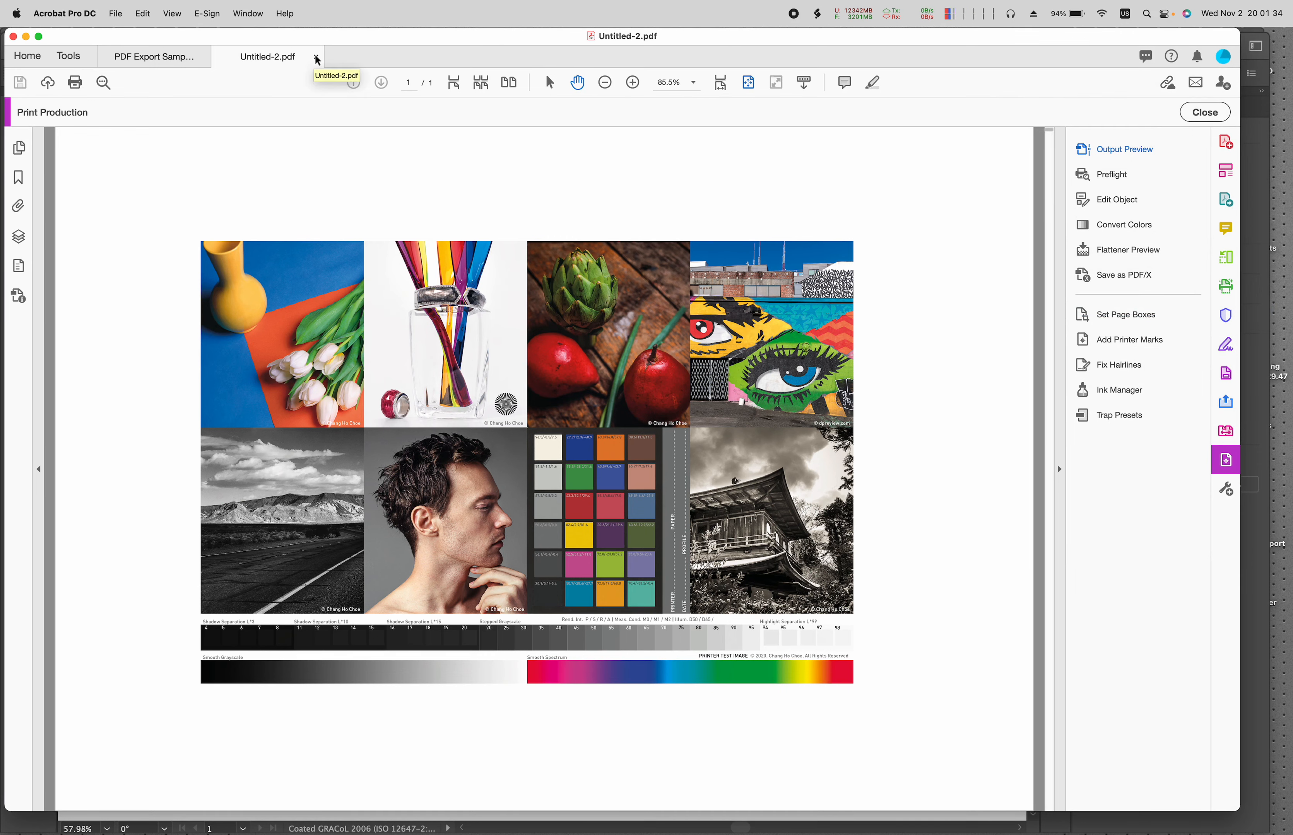
Close Untitled-2.pdf and switch to the Illustrator document with the placed test image.
click(317, 58)
key(ctrl+Up)
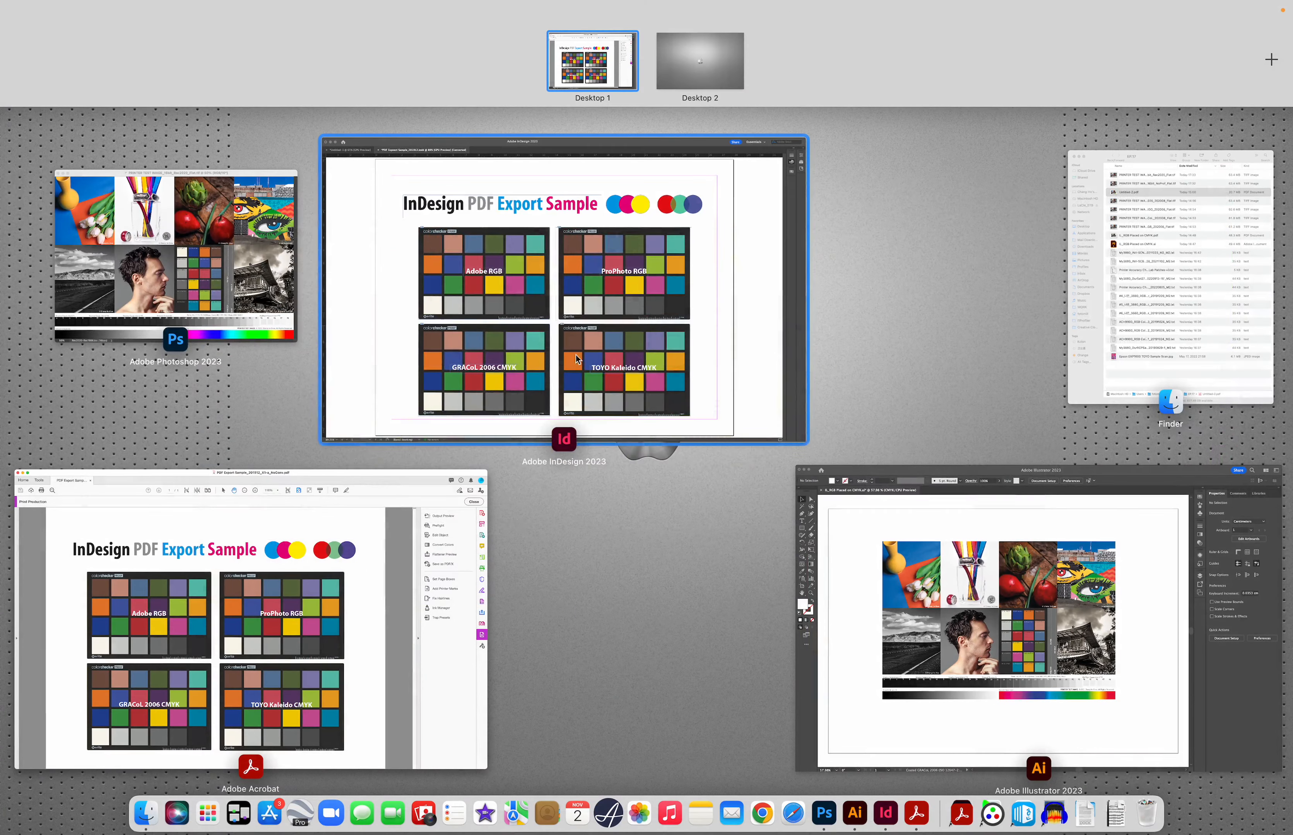
click(953, 598)
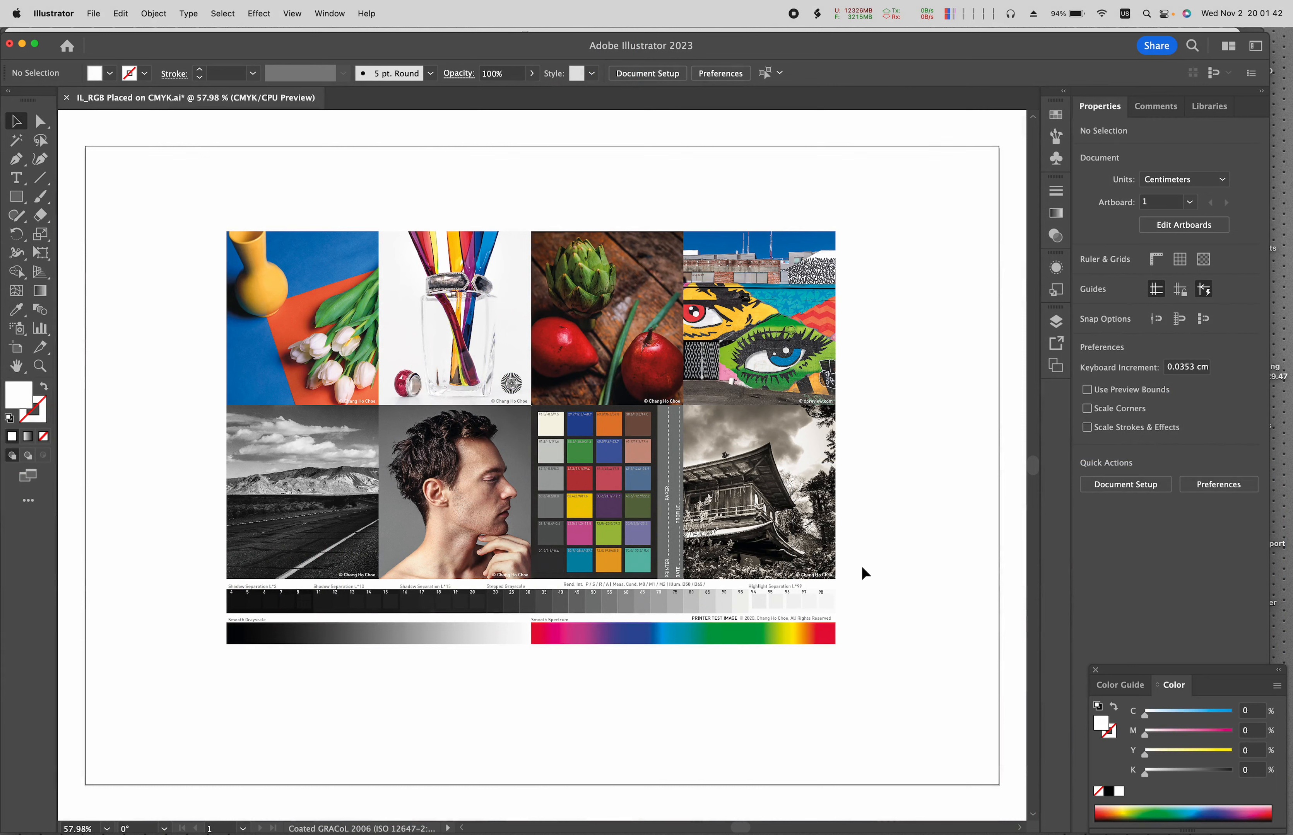
Move the placed test image to about X 20.9 cm, Y 14.5 cm and deselect it.
drag(796, 556, 807, 580)
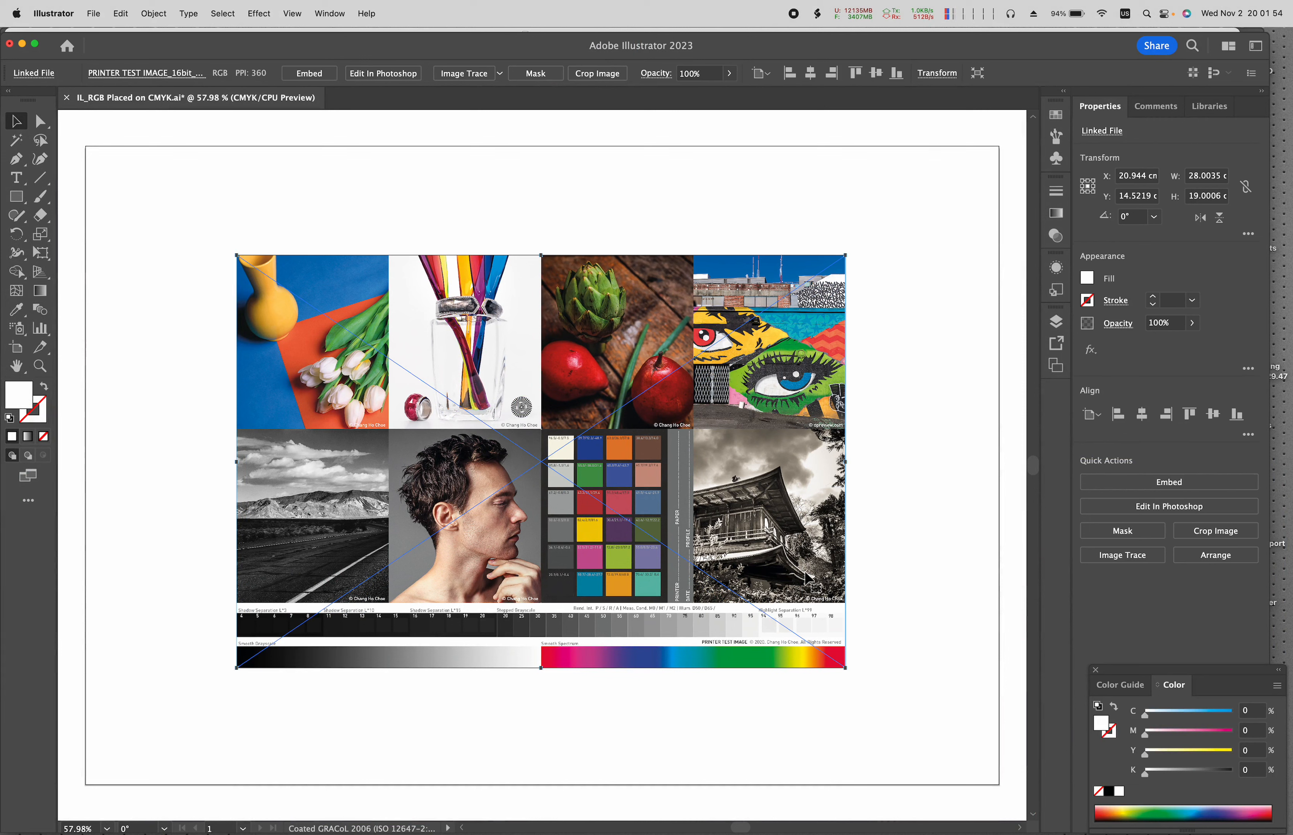
click(904, 551)
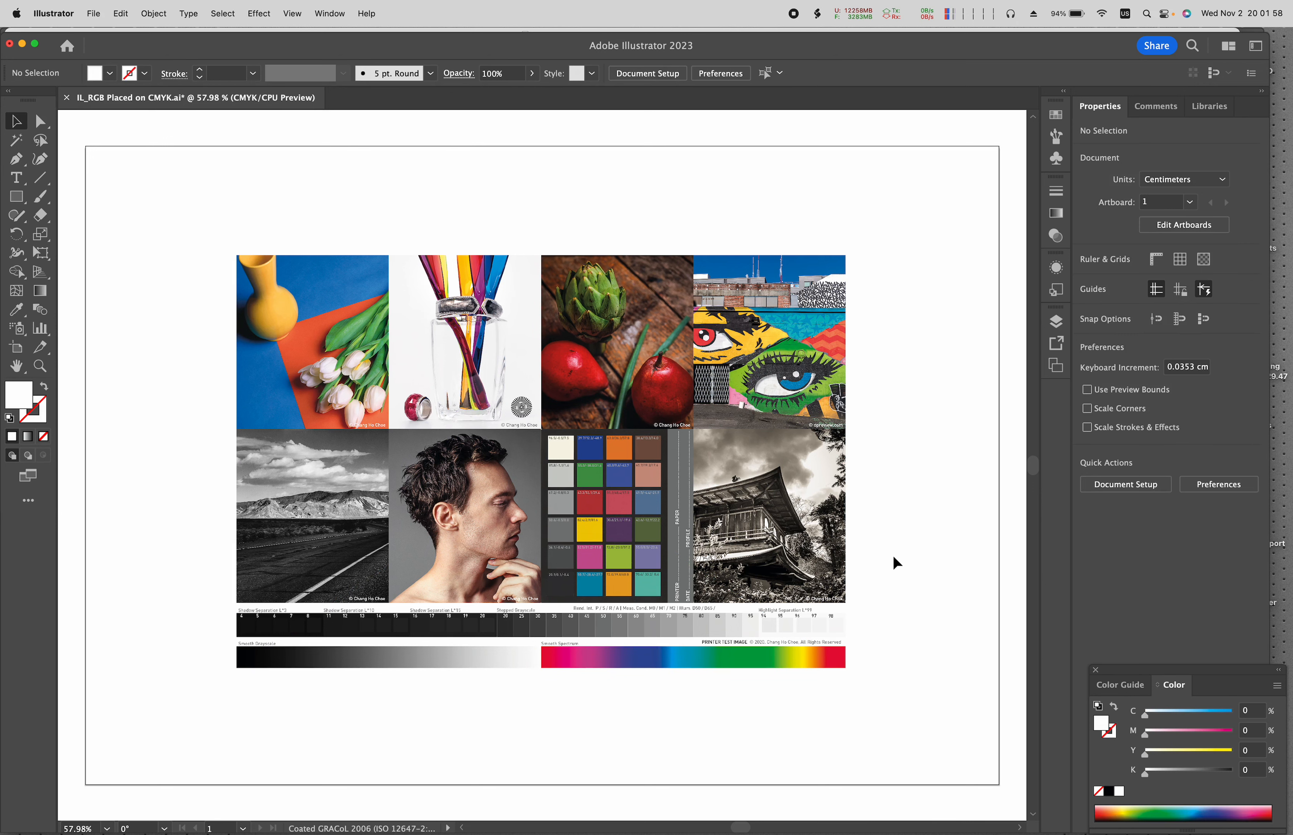
Check the Save As dialog for the Illustrator document, then cancel it without saving.
key(super+shift+s)
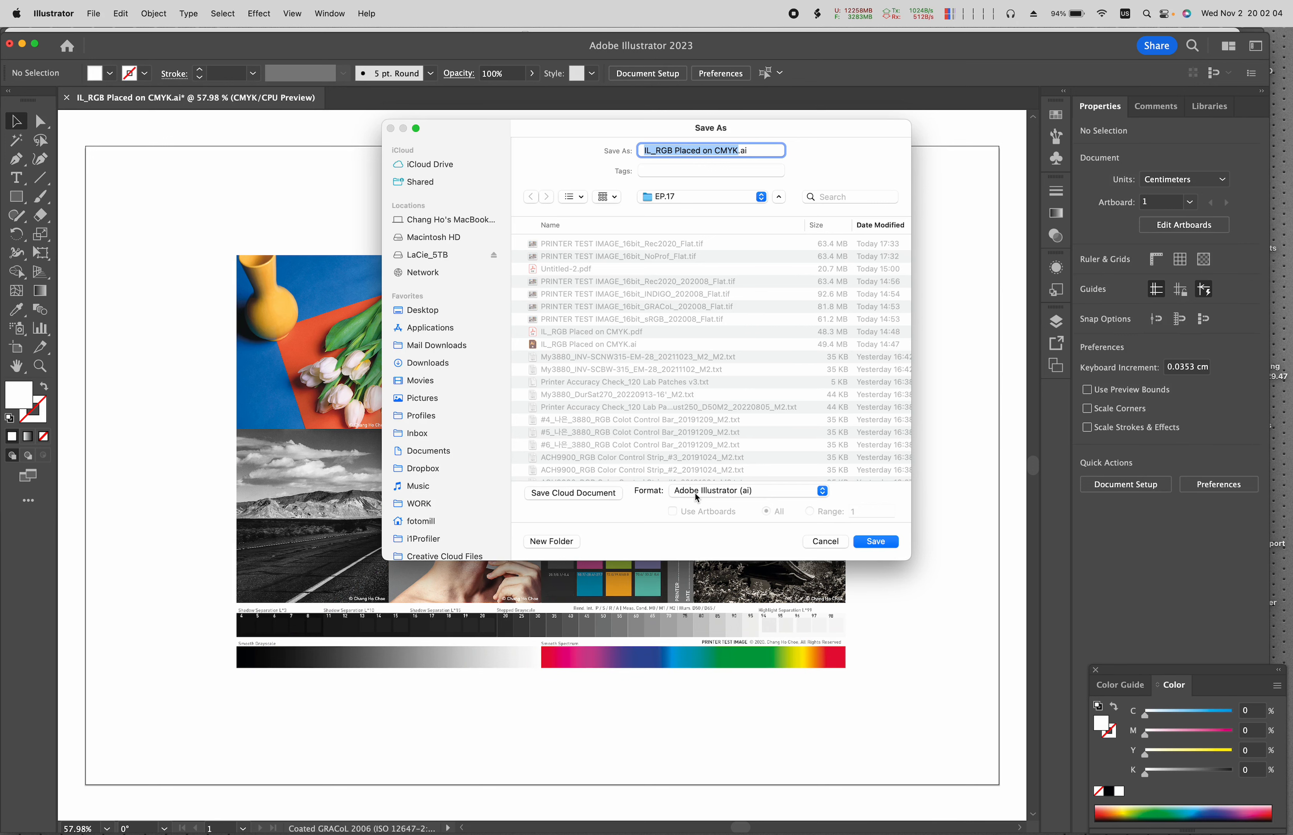
click(825, 542)
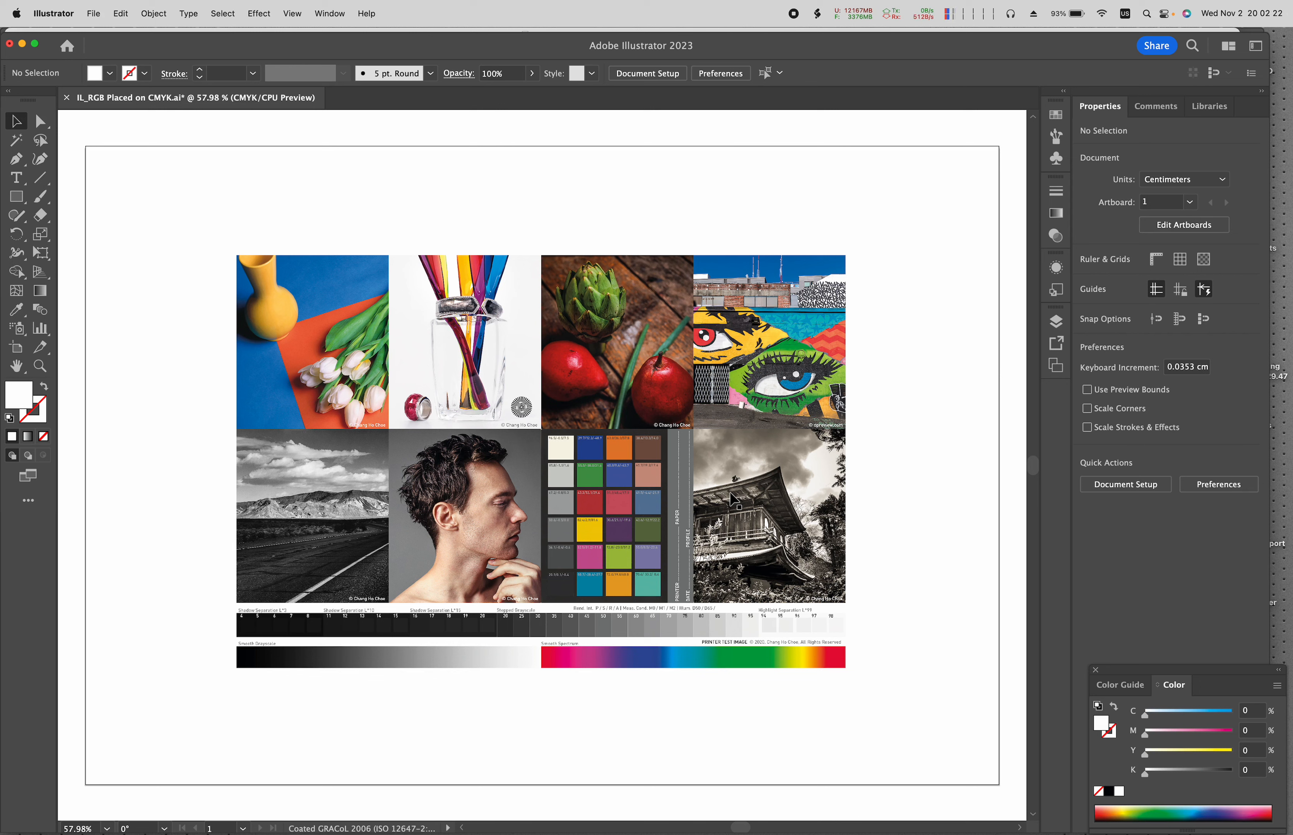
Switch to InDesign and review the working spaces and policies in its Color Settings, then cancel the dialog.
mouse_move(745, 821)
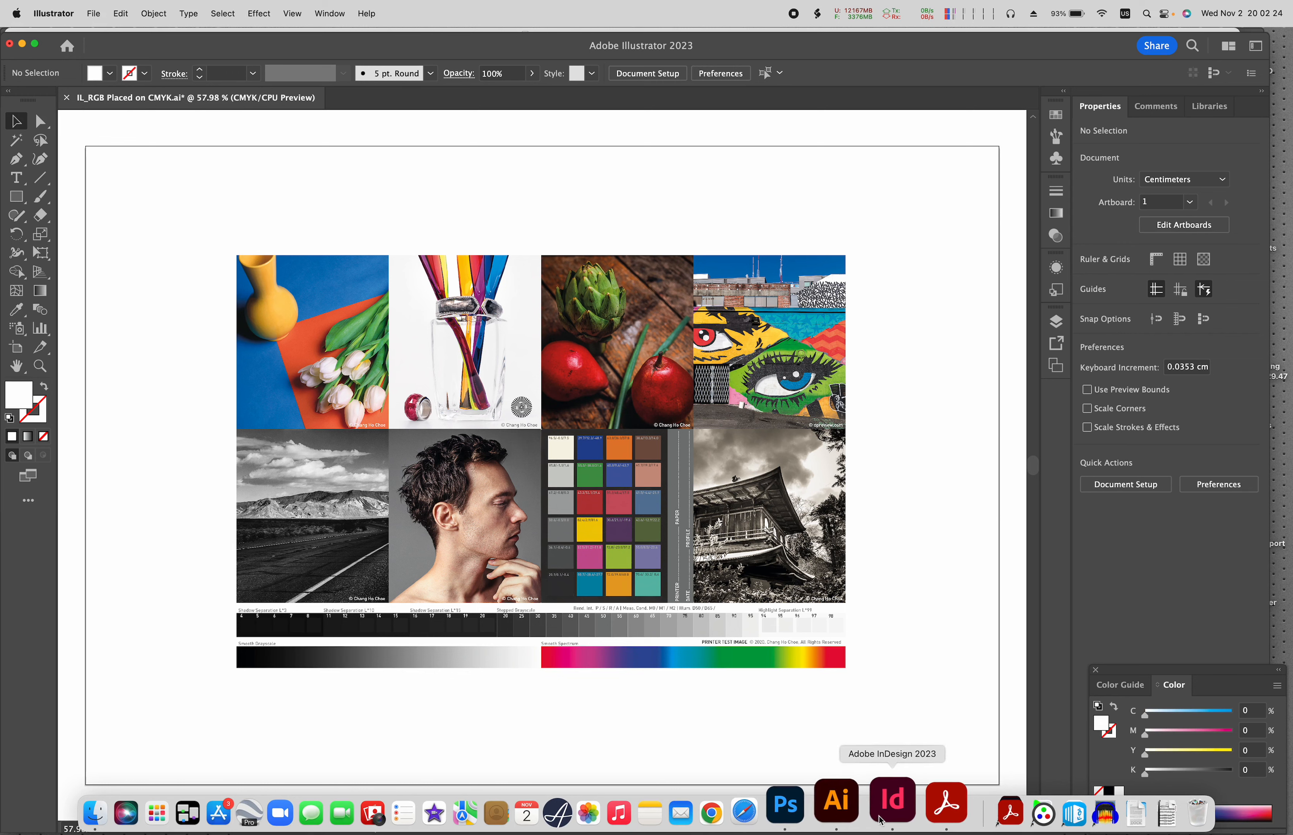
click(894, 803)
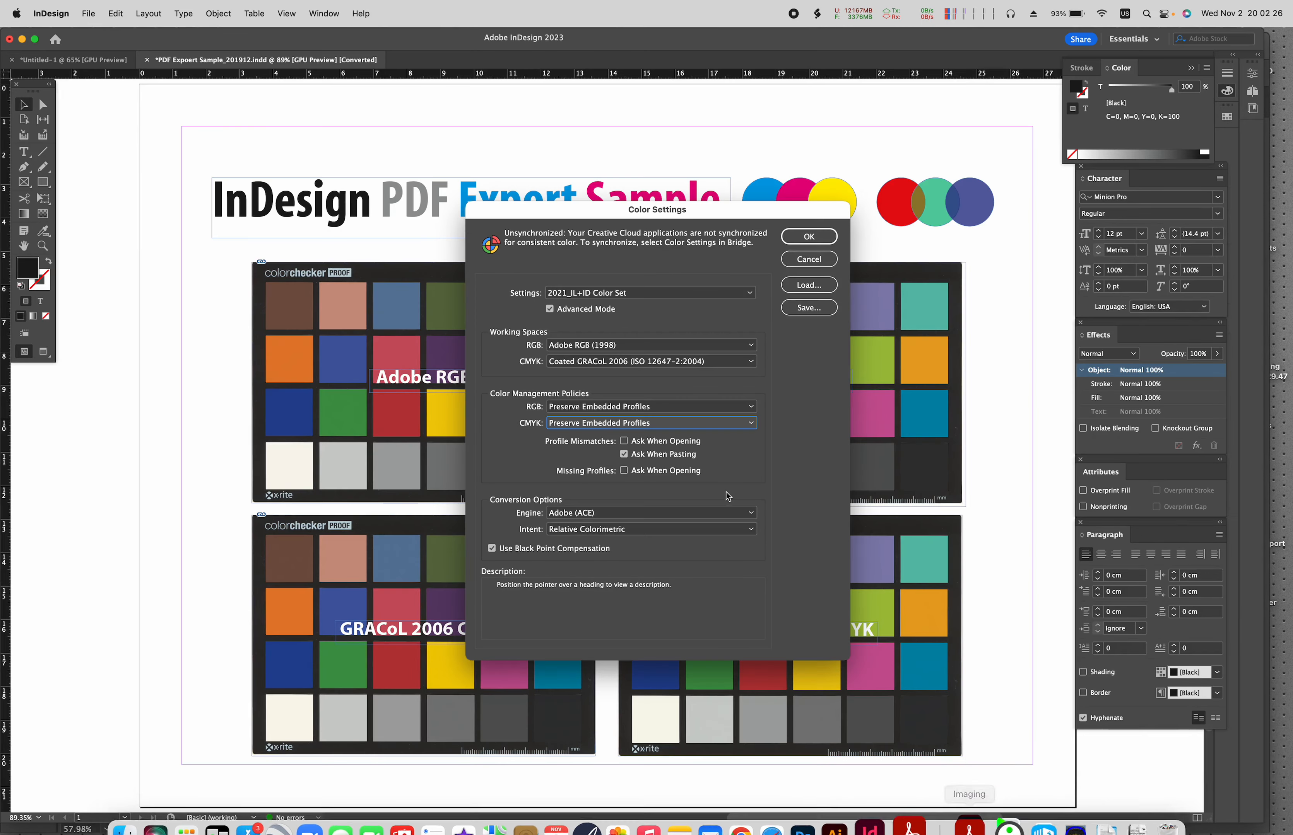
click(828, 259)
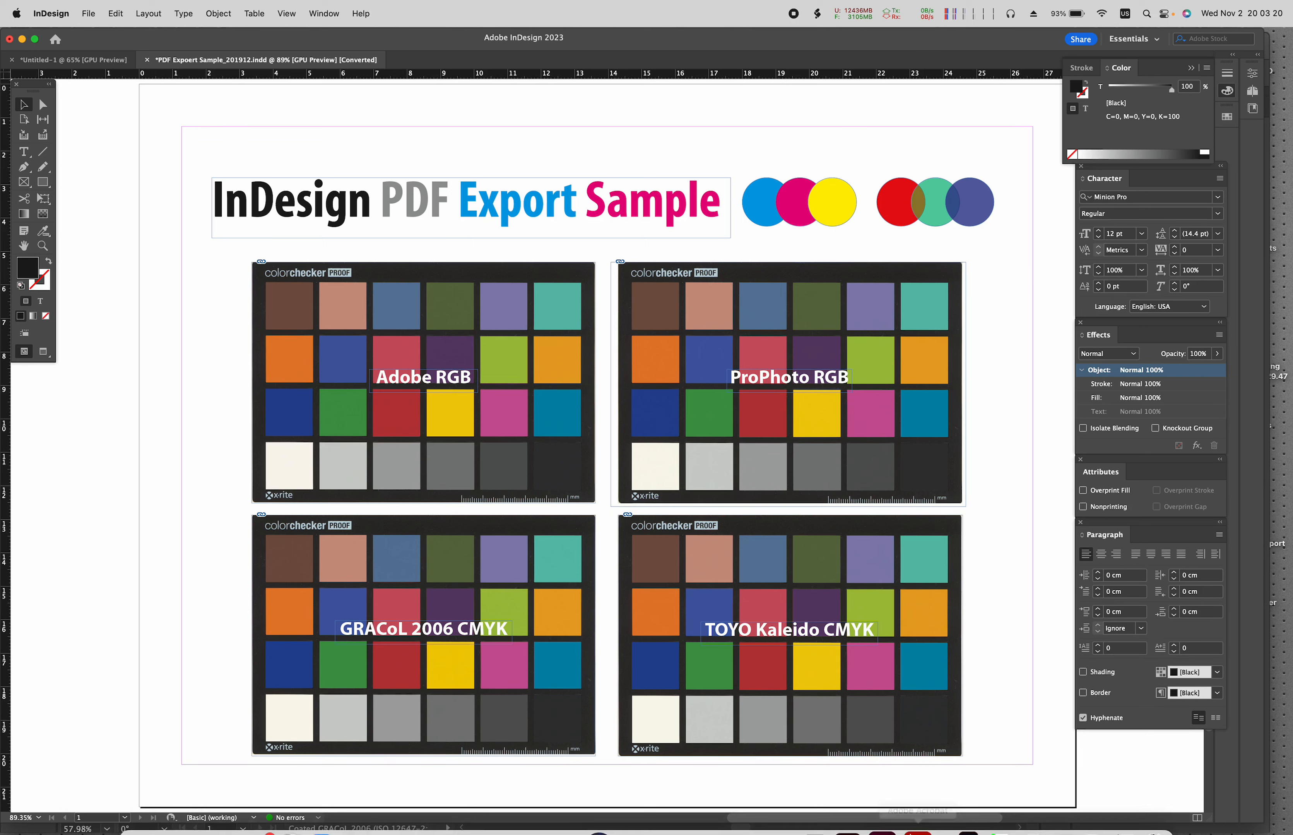
Switch to Photoshop and fit the Rec2020 printer test image to the screen.
mouse_move(883, 829)
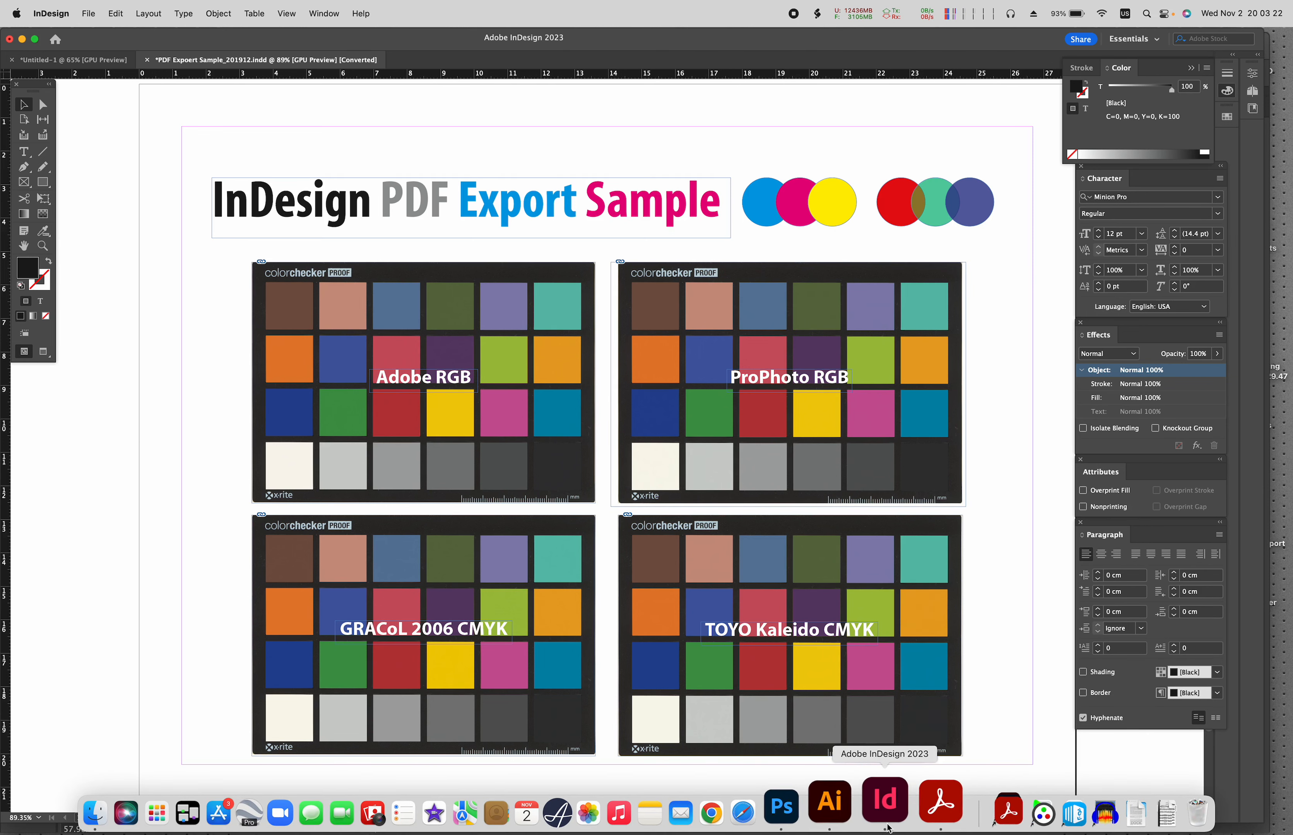
click(796, 807)
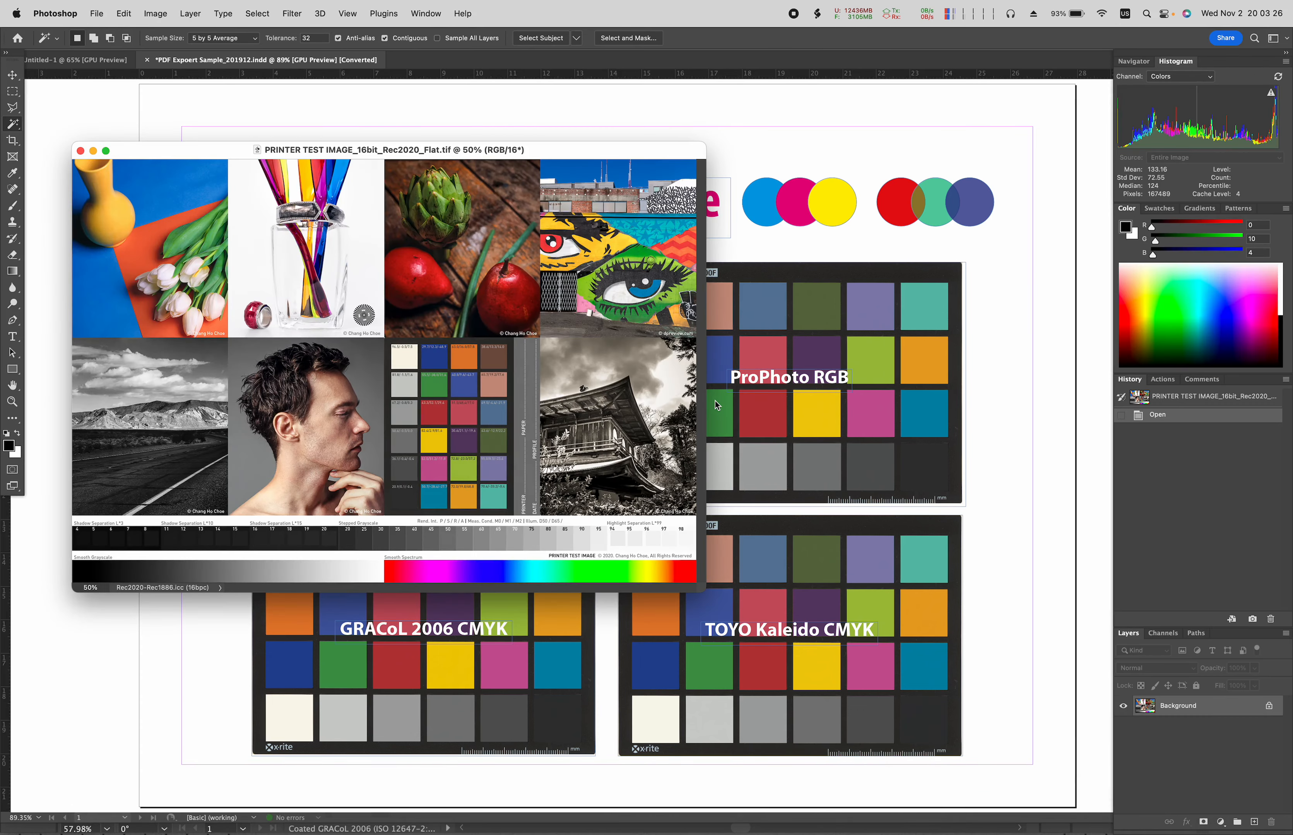
key(super+0)
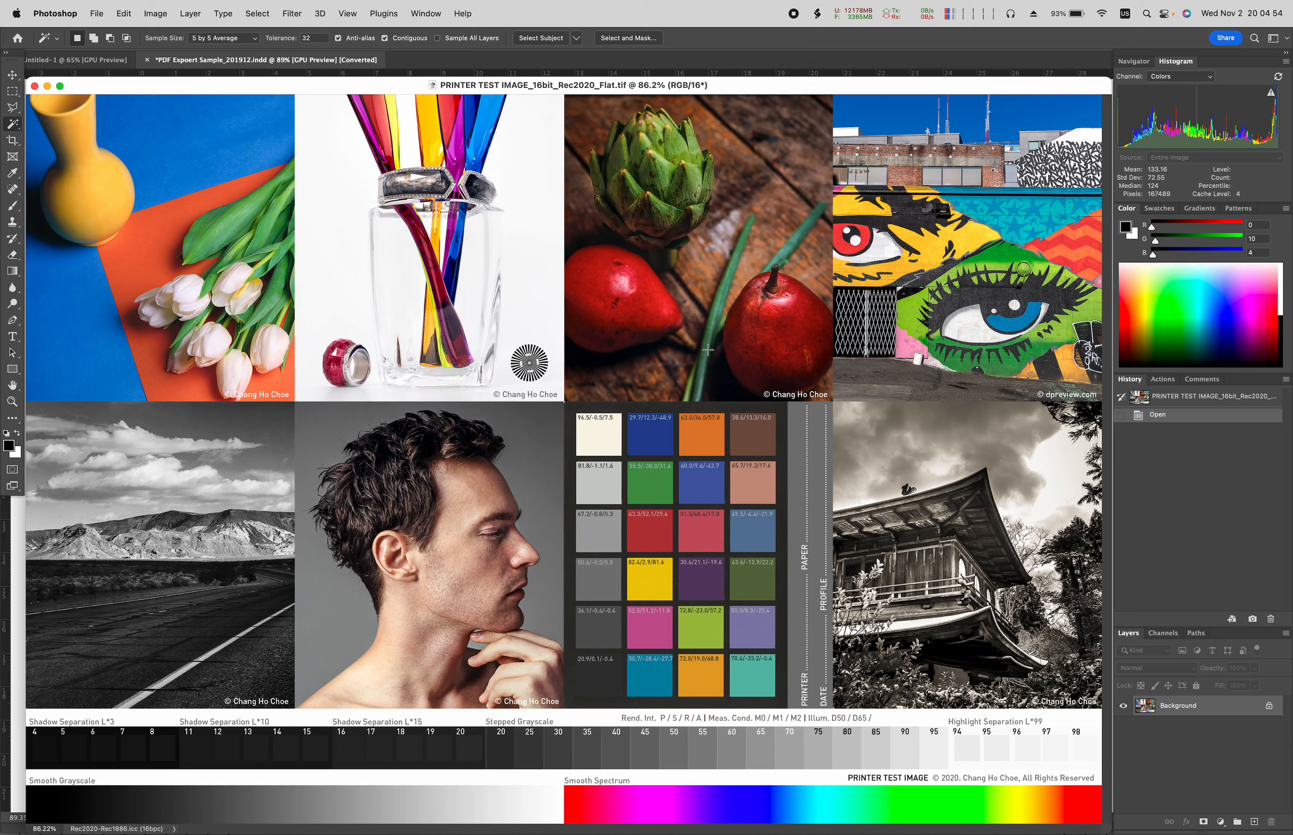
click(343, 204)
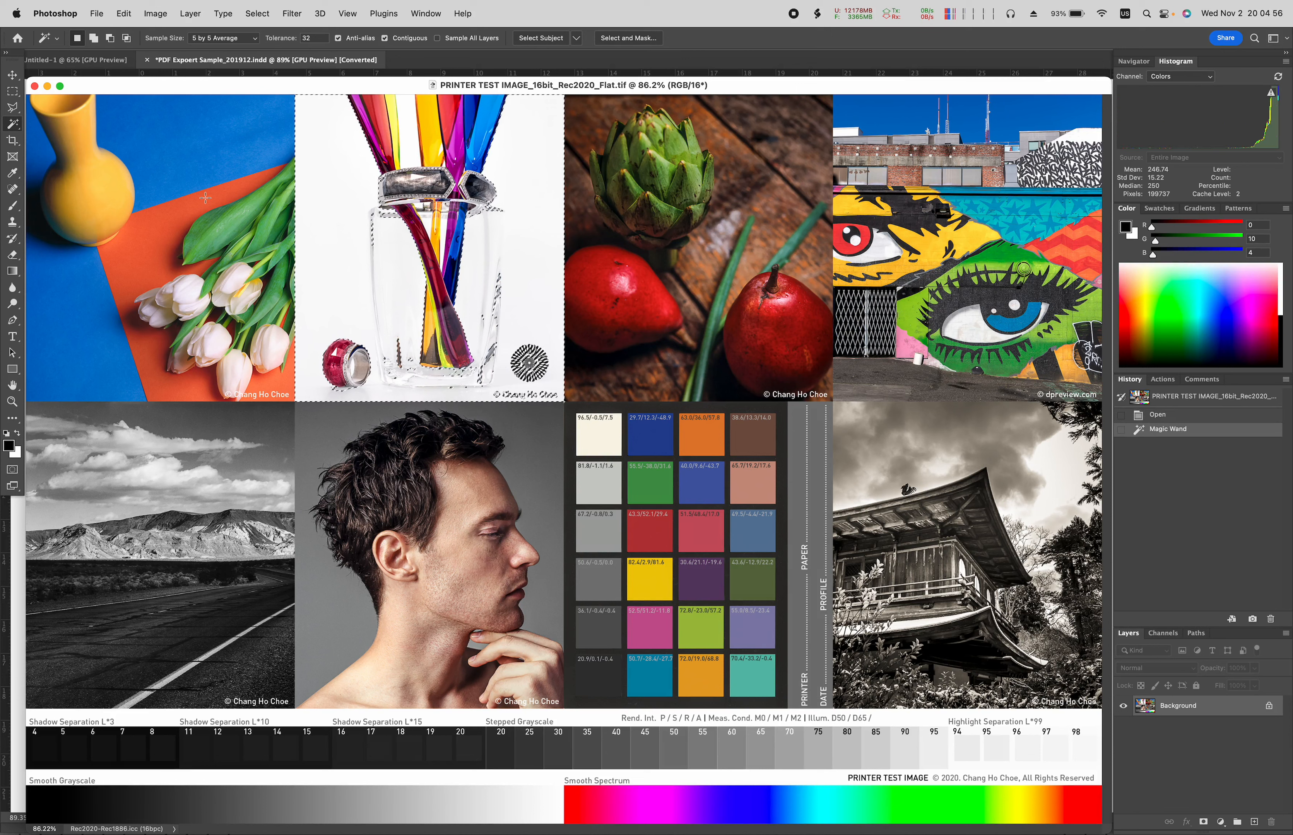
click(205, 198)
key(super+d)
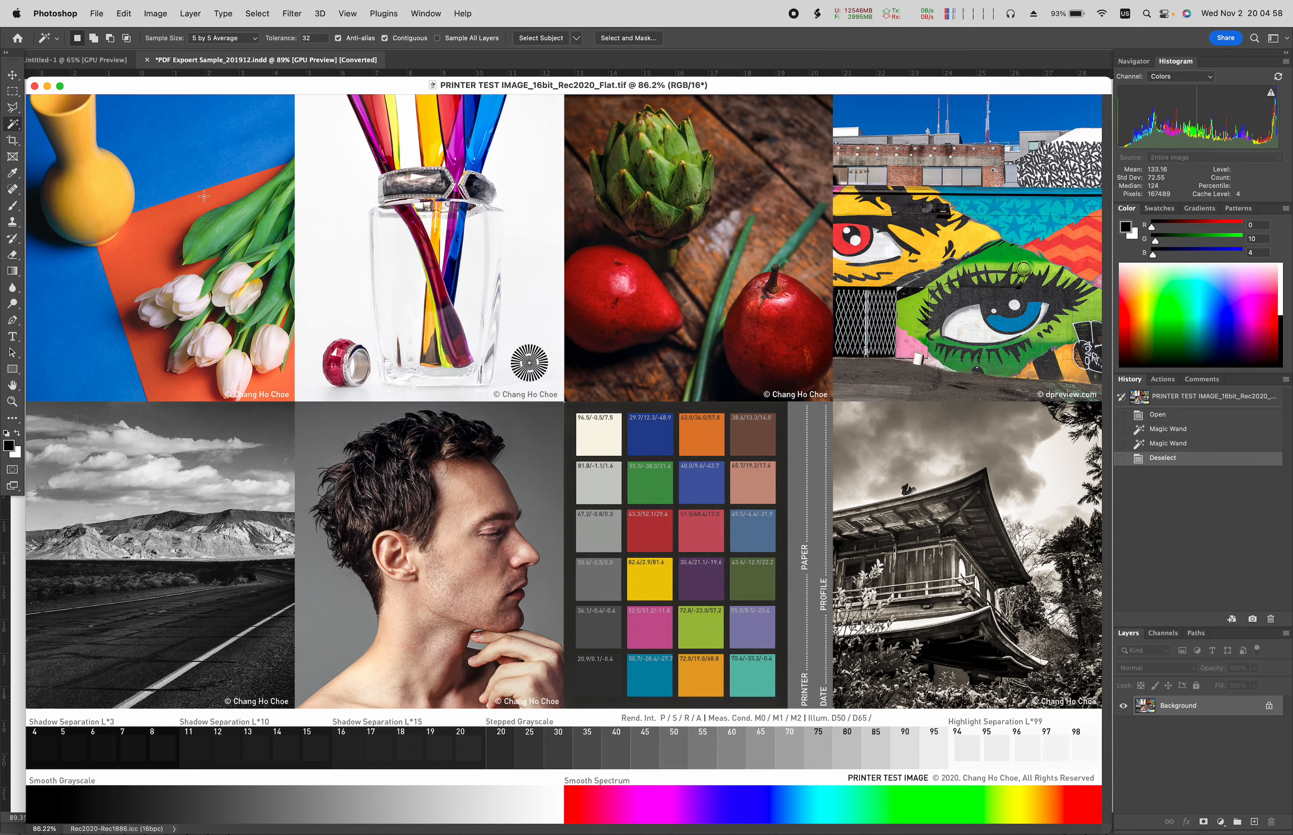
Sample colours with the Eyedropper from the tulip photo, the glass jar photo, the red pear and the mural photo's blue sky.
click(12, 173)
click(256, 179)
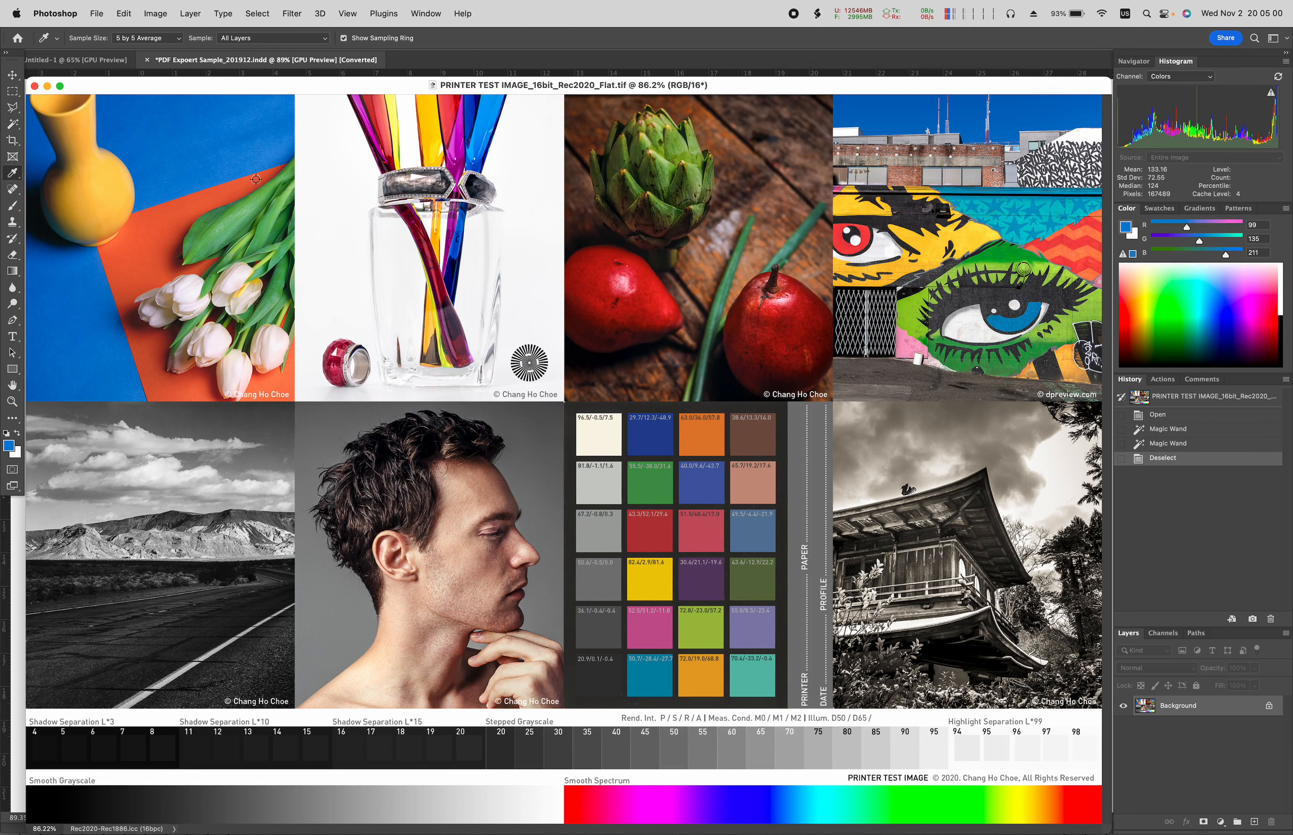
click(342, 216)
click(624, 300)
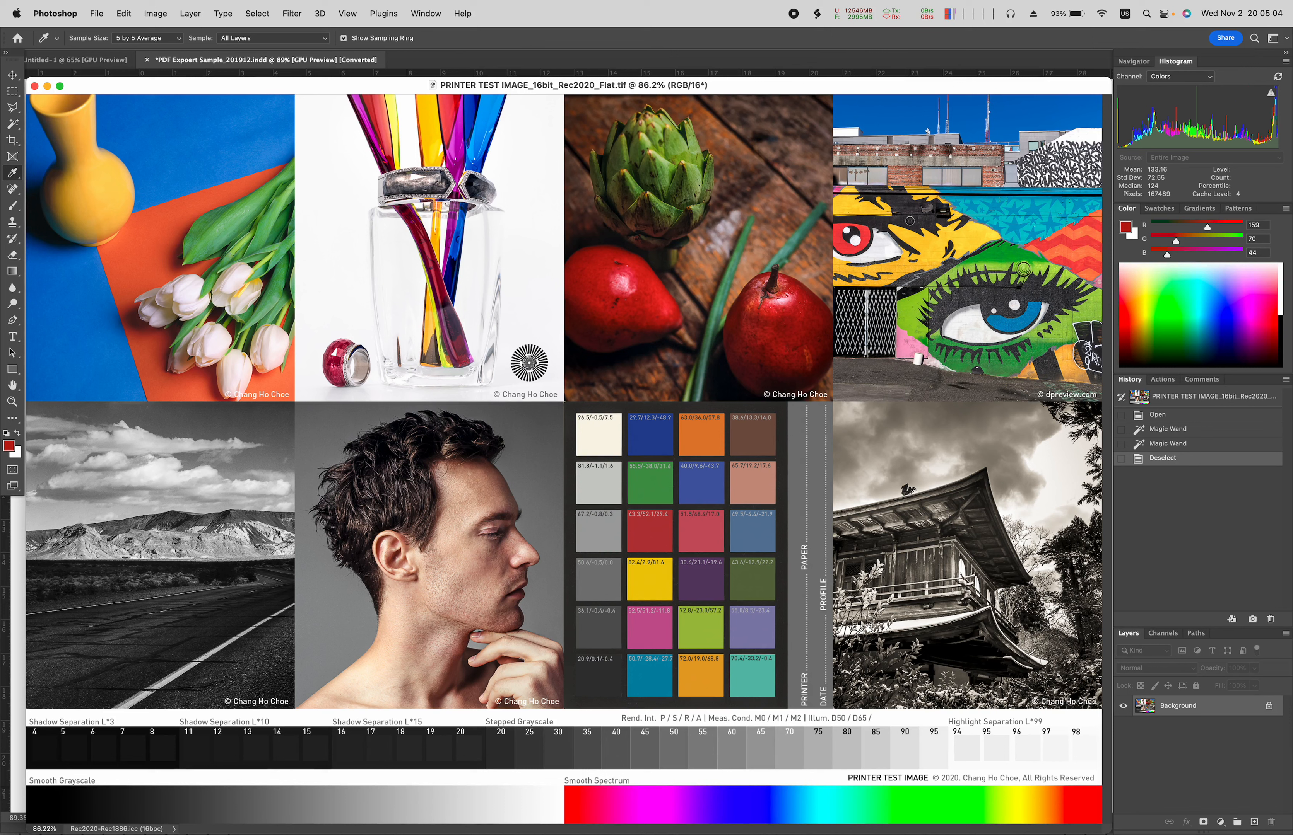
click(1025, 113)
click(1016, 109)
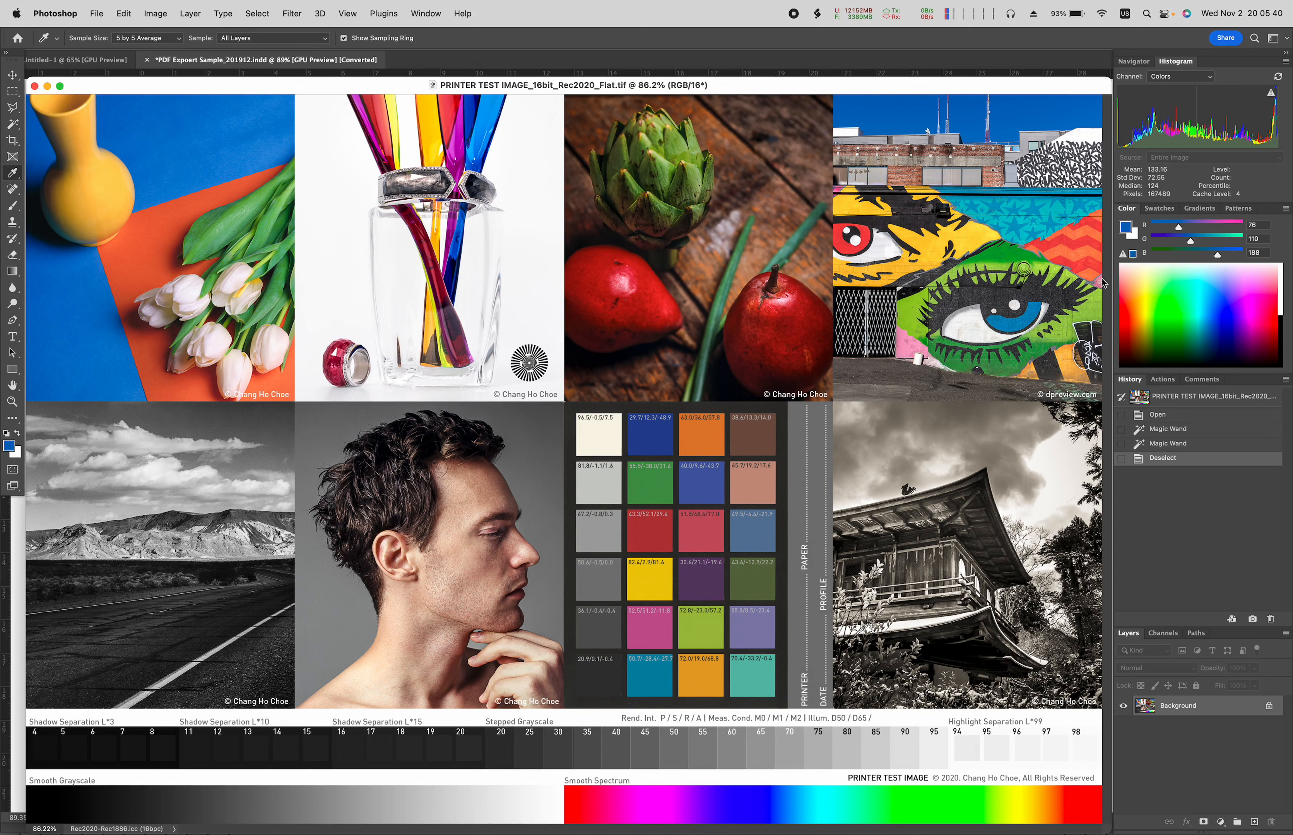
click(900, 117)
Sample colours from the colour checker's light grey area, the man's skin and the checker's green patch.
click(612, 511)
click(475, 525)
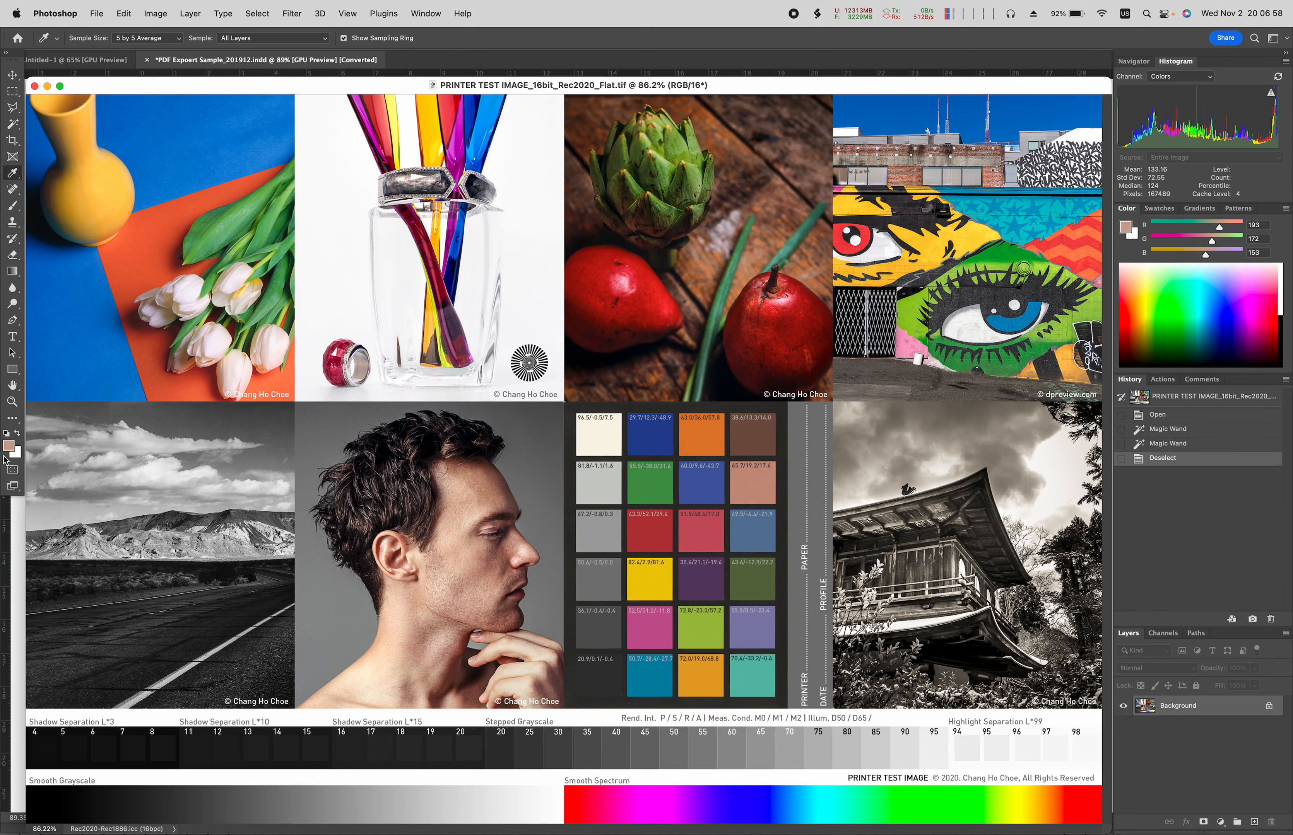
click(650, 484)
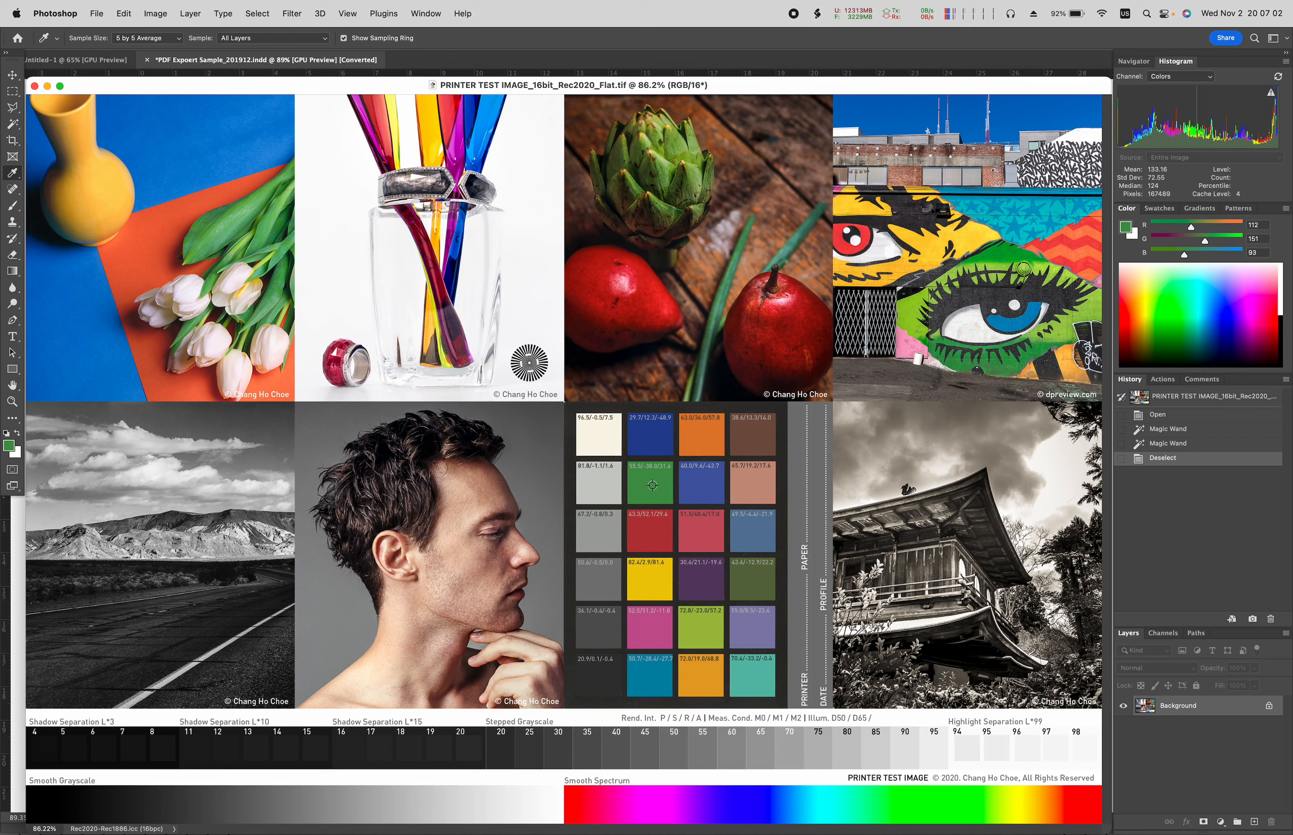
click(652, 485)
Preview the test image in Assign Profile with ProStarRGB and with NTSC (1953).
click(124, 14)
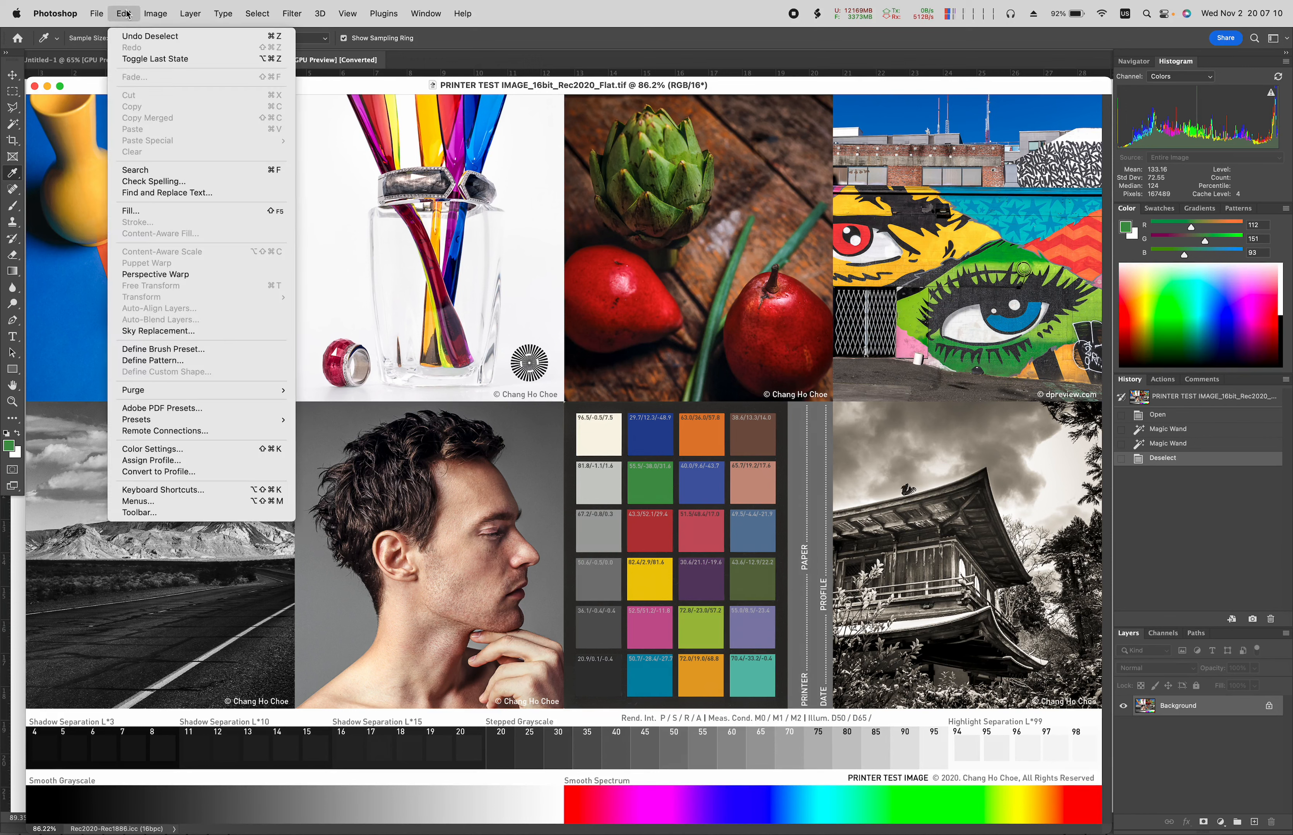
click(158, 460)
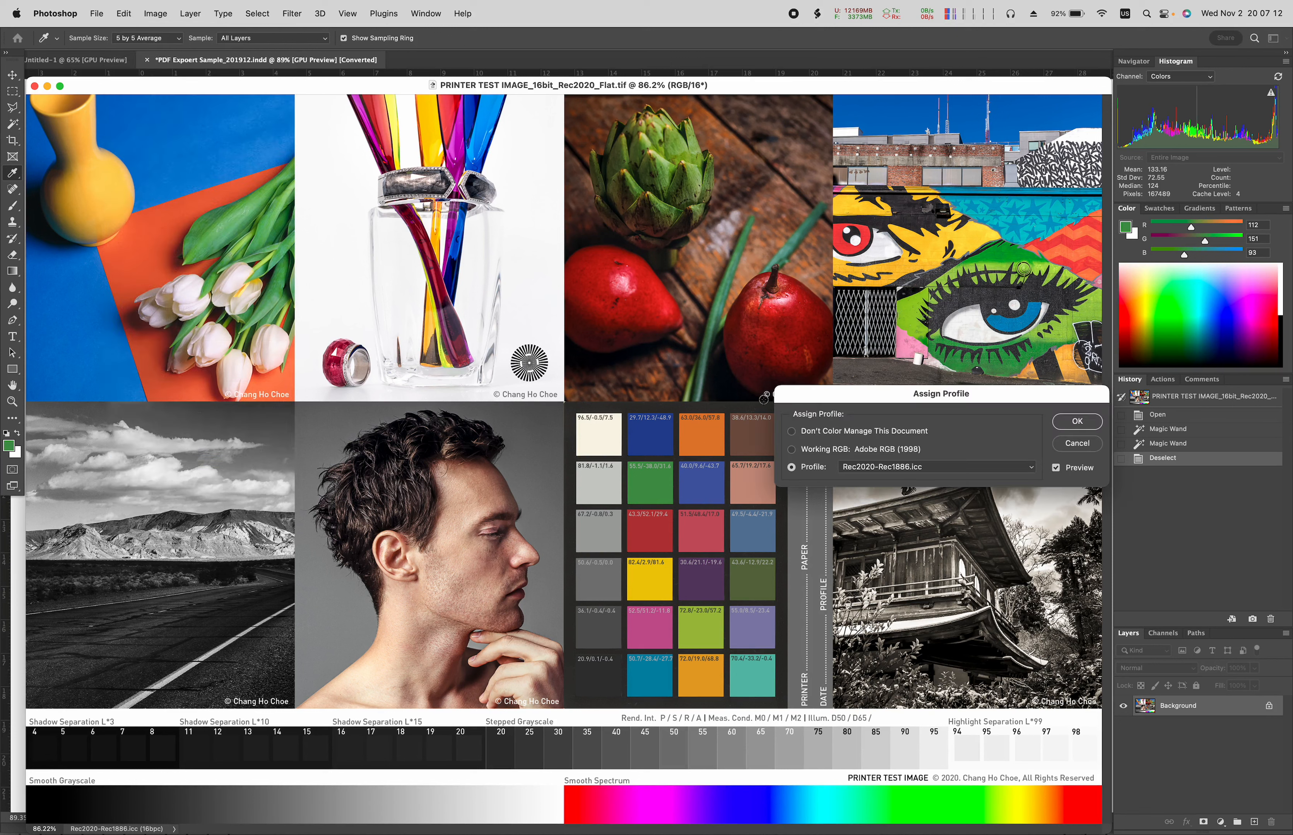
click(678, 224)
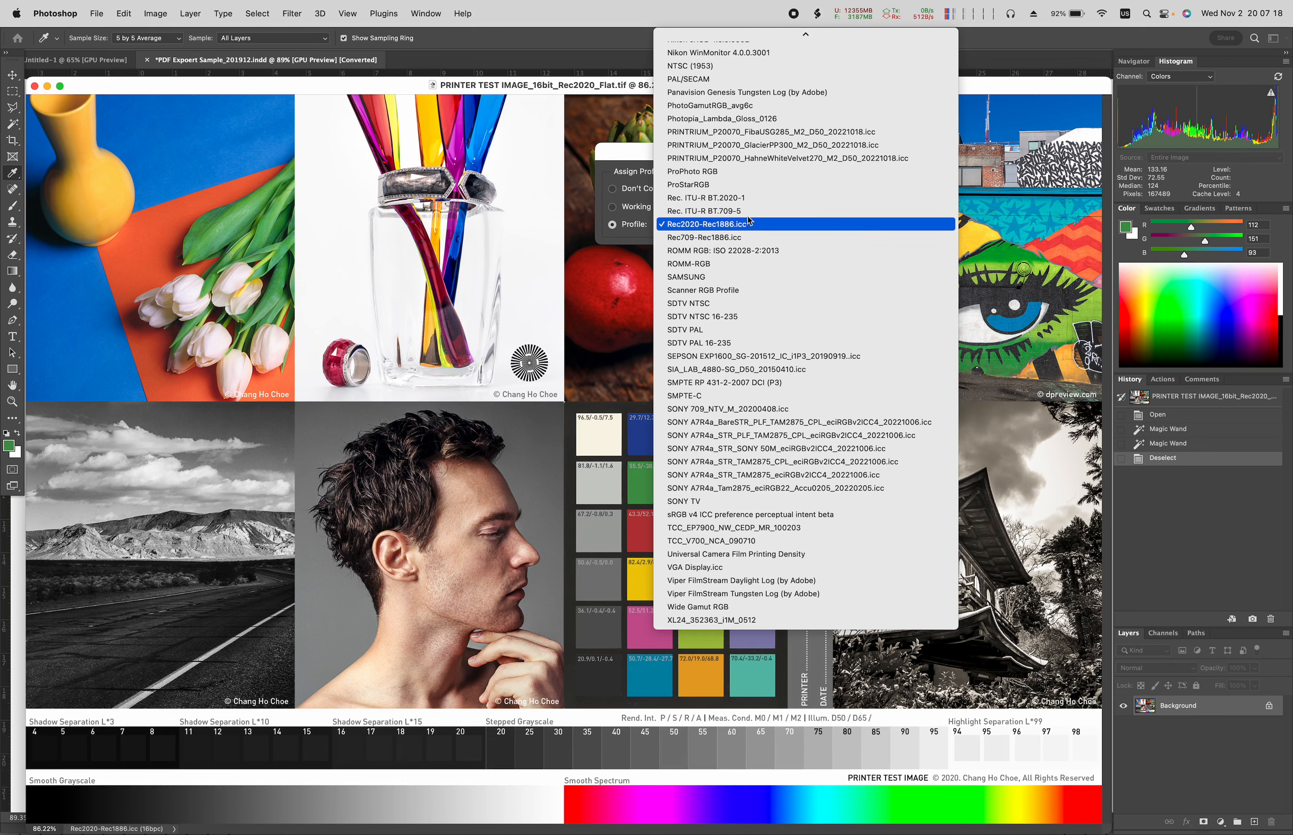
click(748, 185)
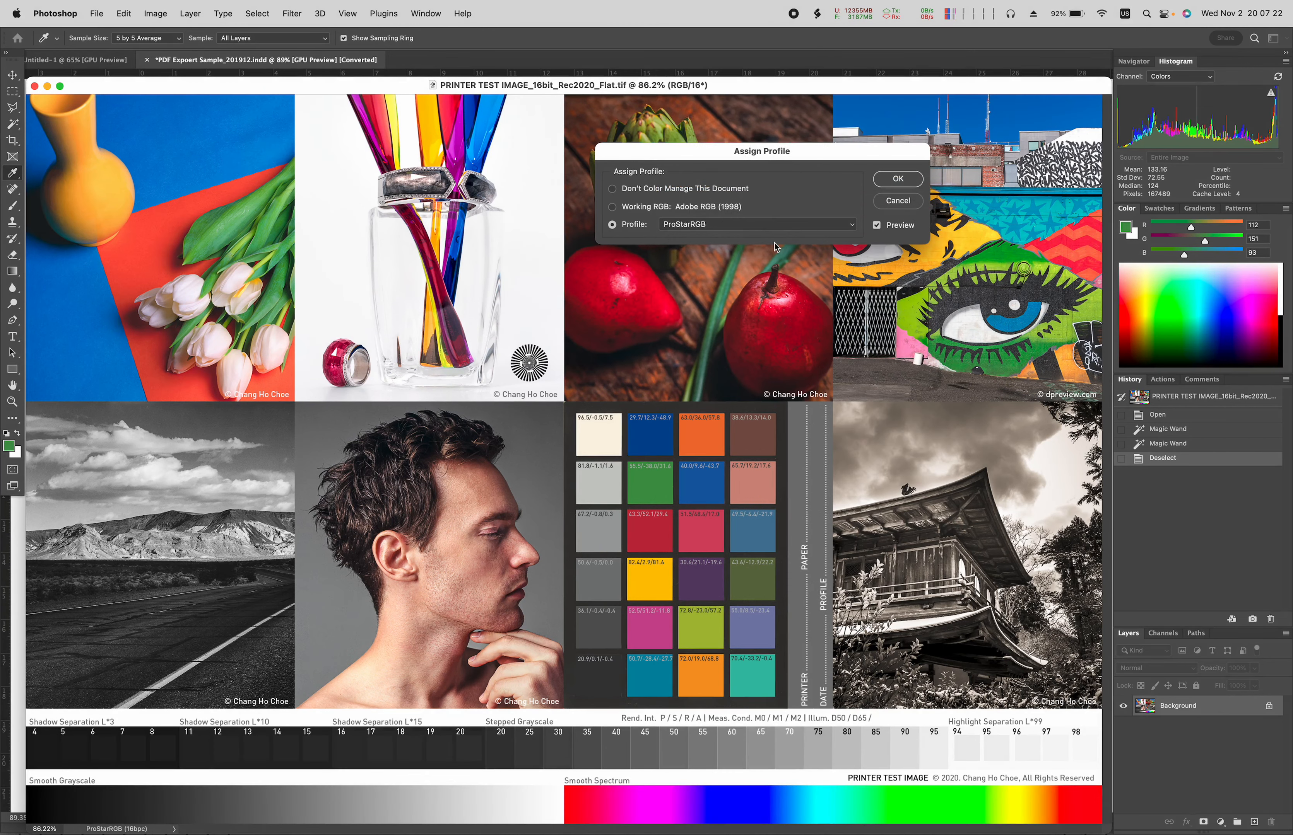
click(720, 227)
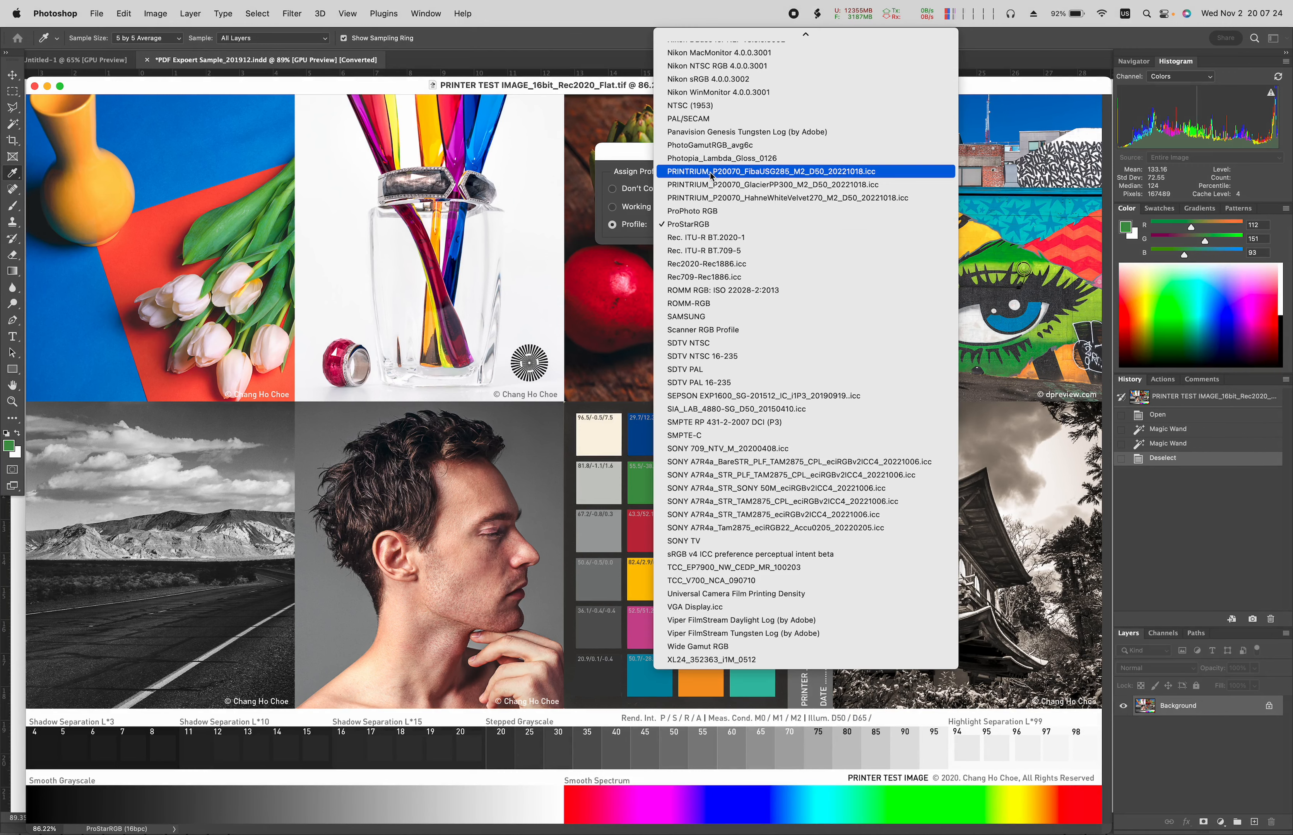
click(721, 105)
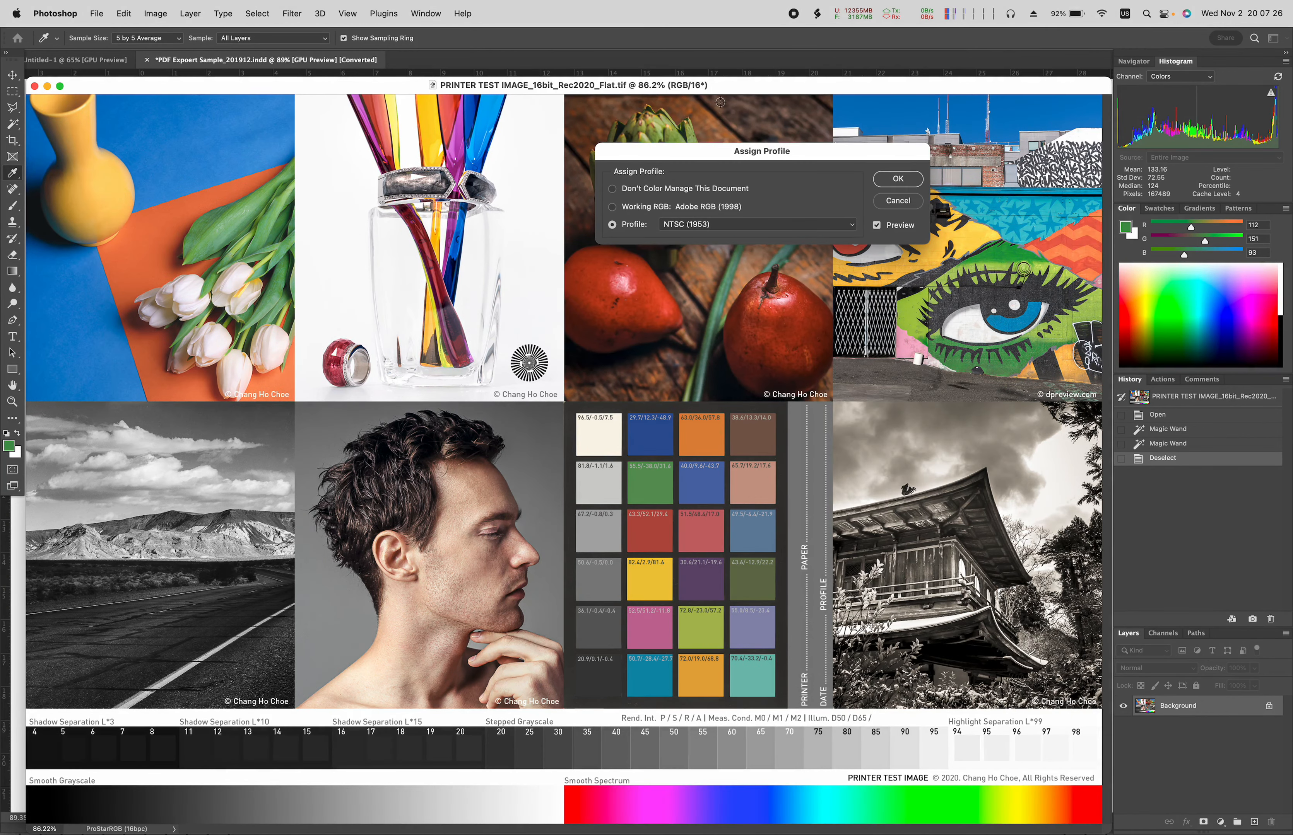
Preview the SONY 709_NTV_M_20200408.icc profile on the printer test image, and assign the 1270_CL-PG-NA_D50 profile instead.
click(788, 225)
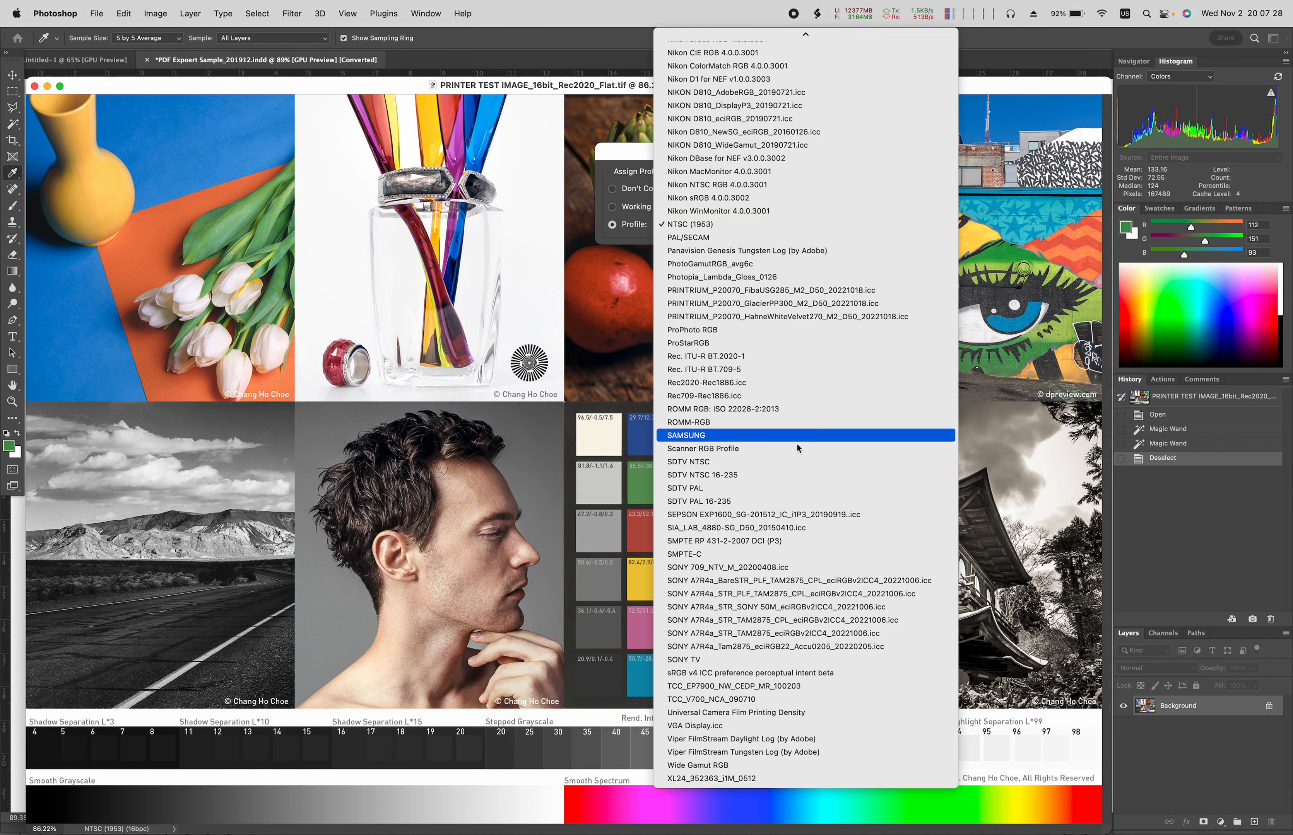
click(825, 565)
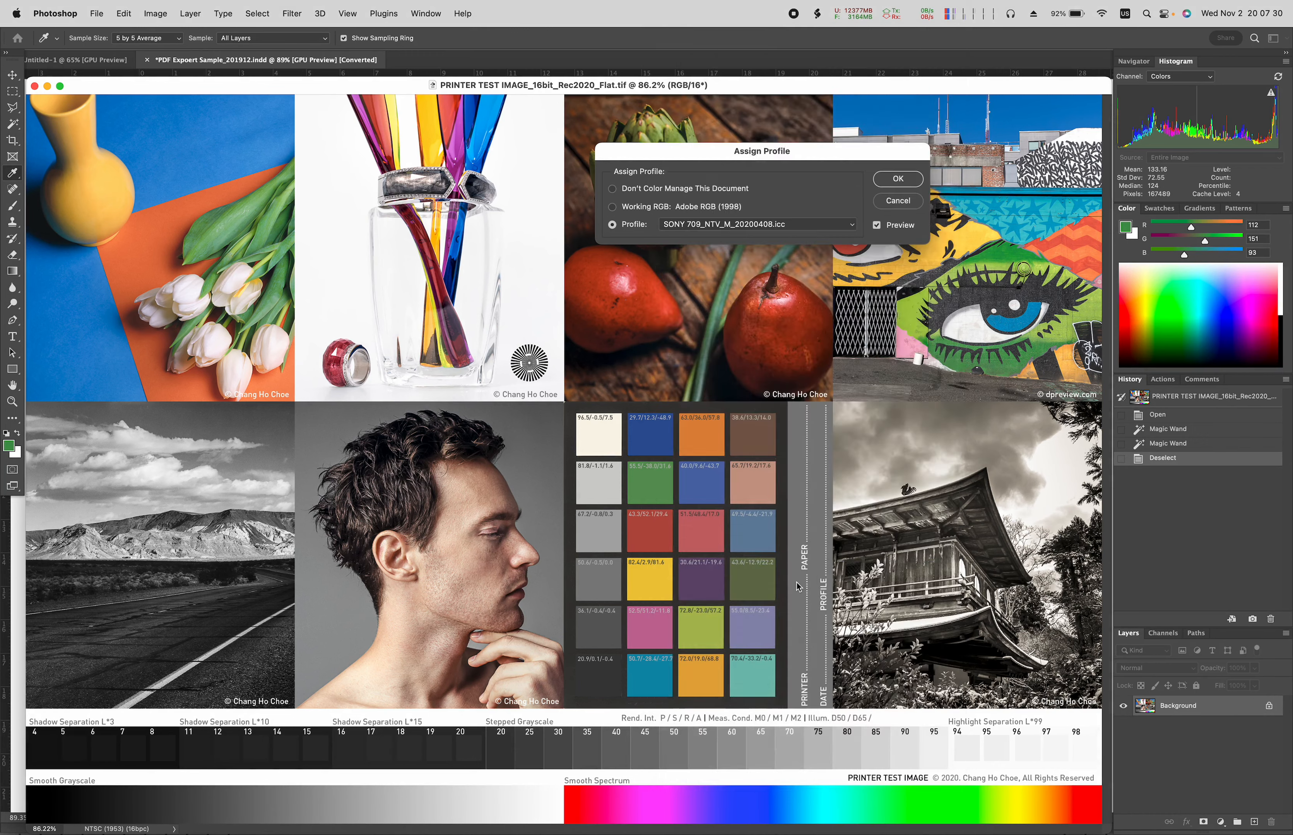
click(833, 226)
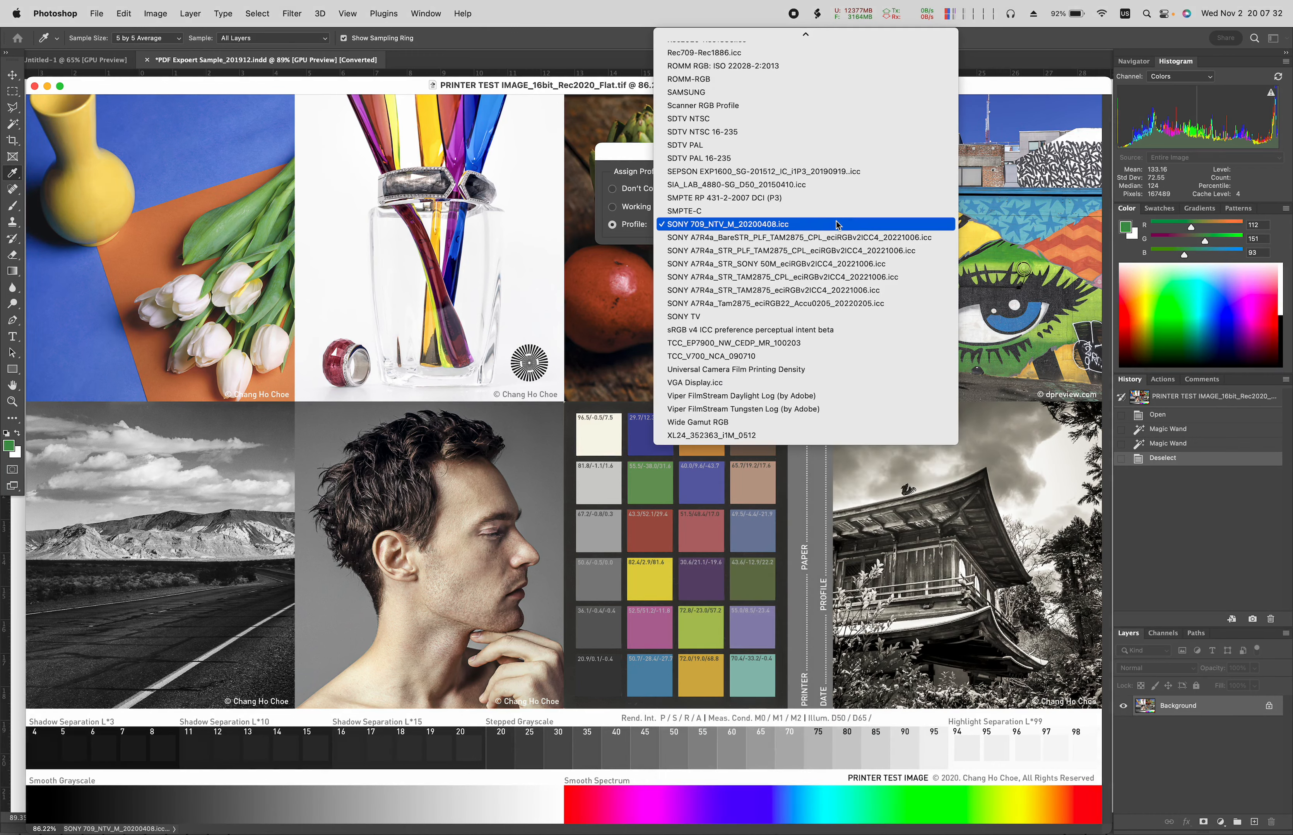
scroll(847, 225, up, 15)
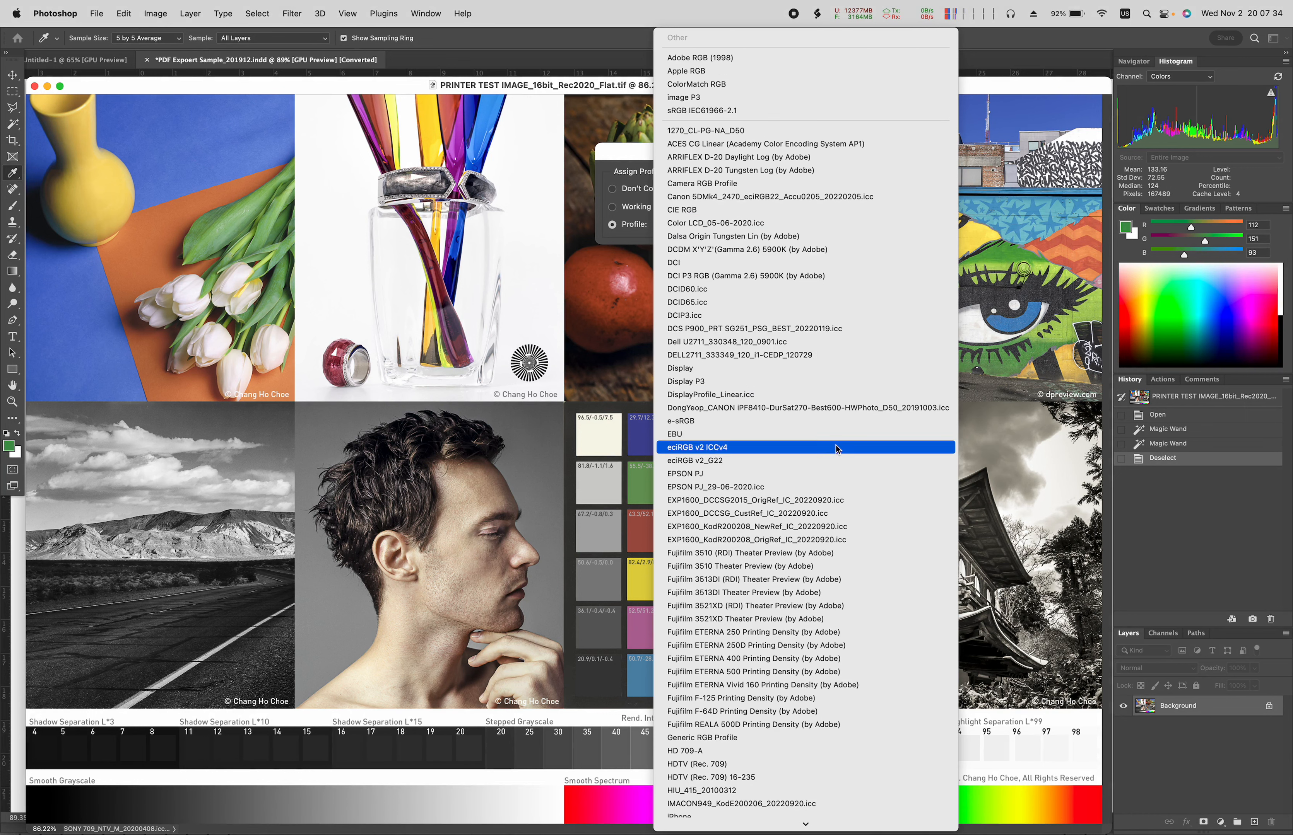
click(784, 136)
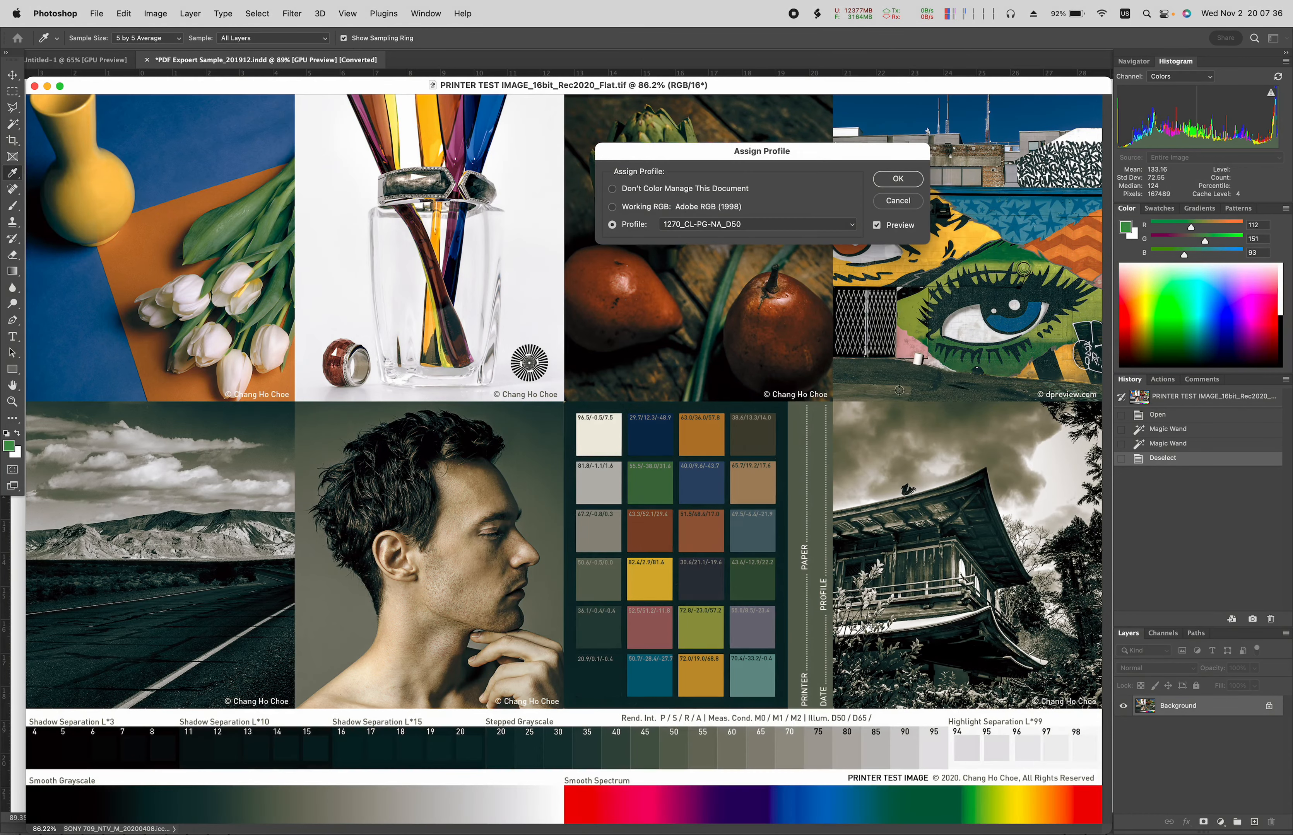
click(892, 186)
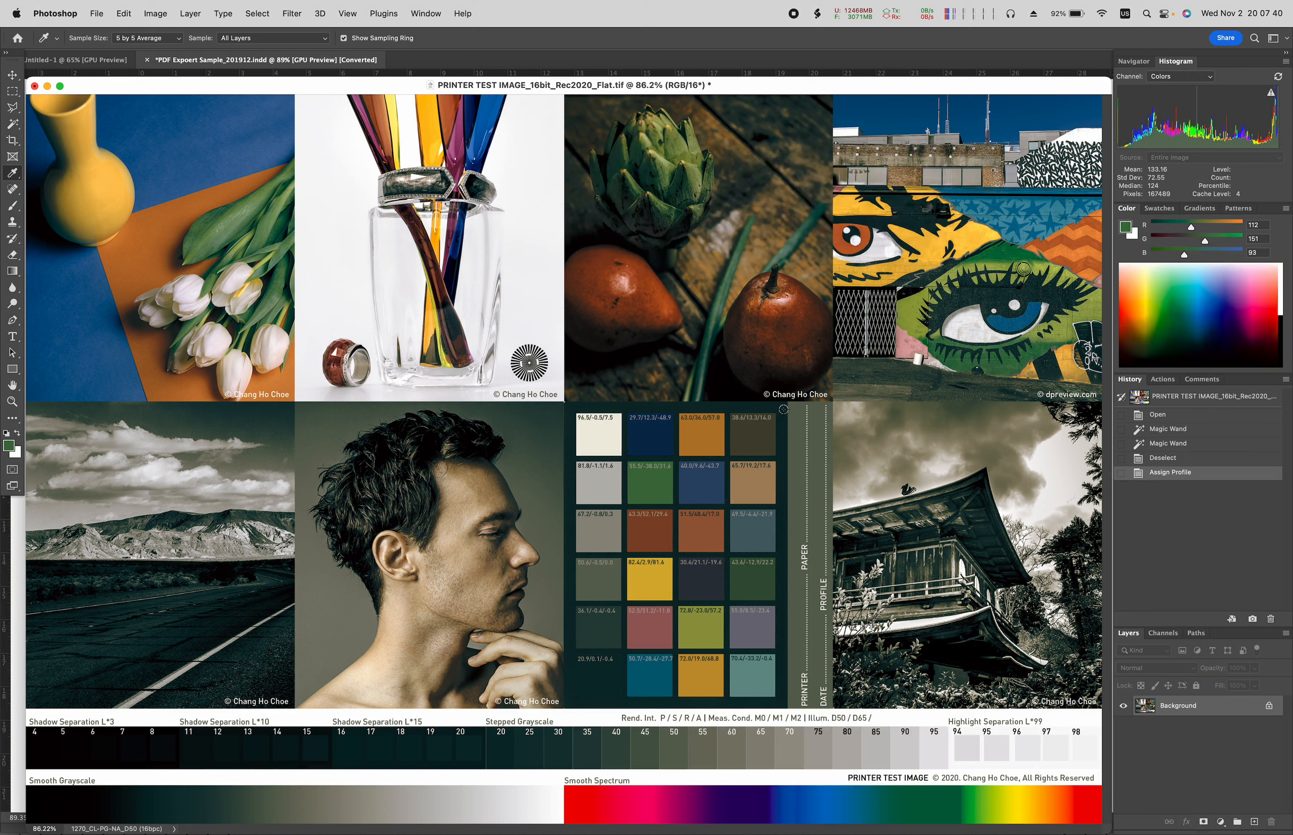
Close the printer test image without saving the profile change.
click(653, 487)
click(652, 487)
click(34, 86)
click(647, 327)
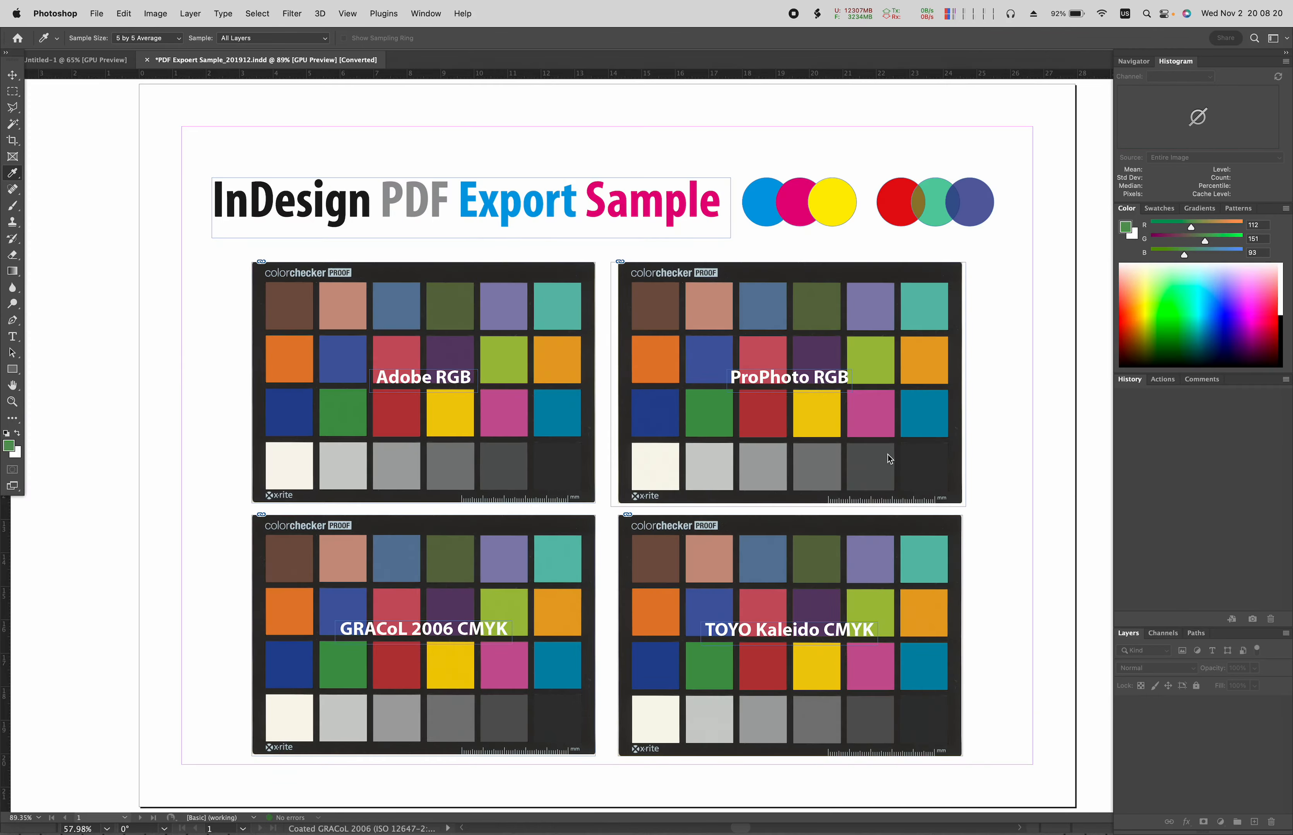
Switch to the Finder window of the EP.17 folder, open Epson EXP1600 TOYO Sample Scan.jpg in Photoshop and centre its window.
key(ctrl+Up)
click(1195, 306)
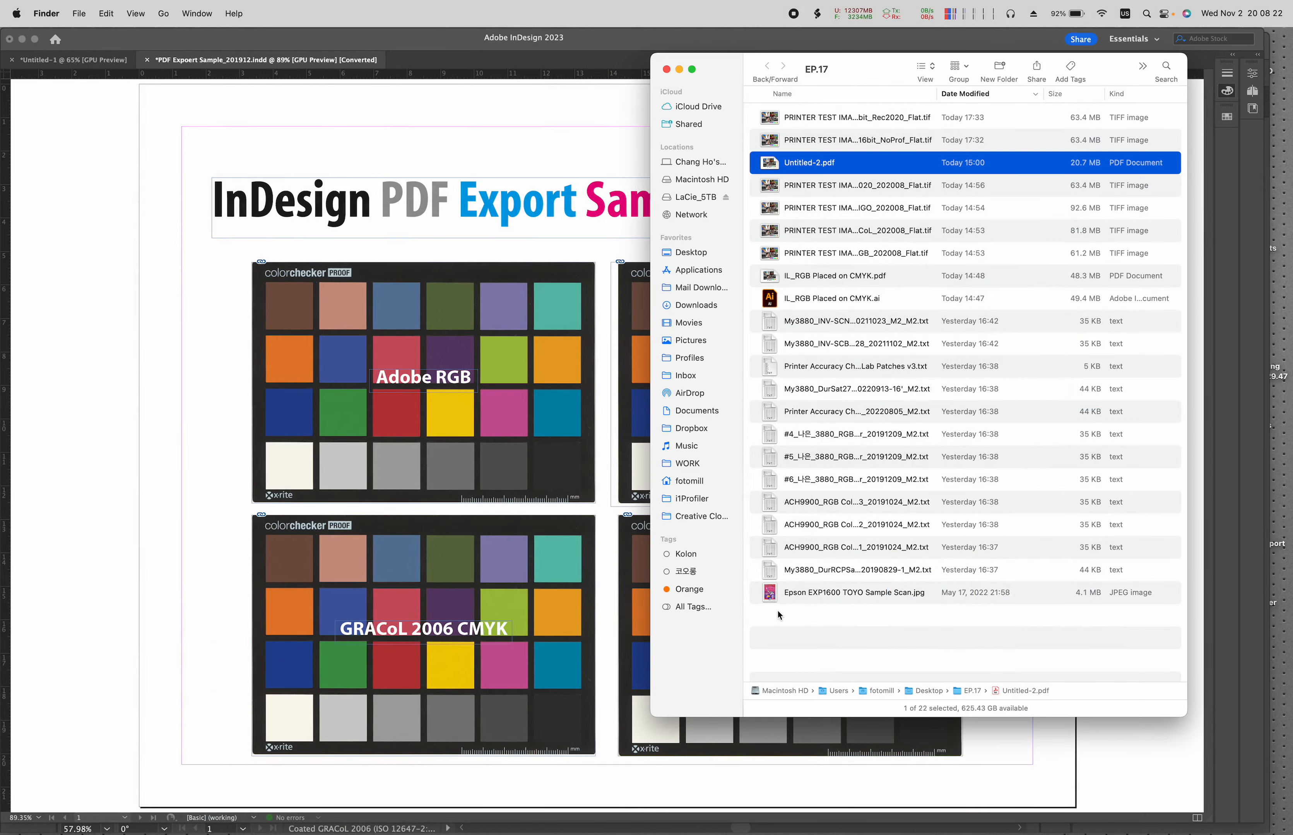
double_click(768, 595)
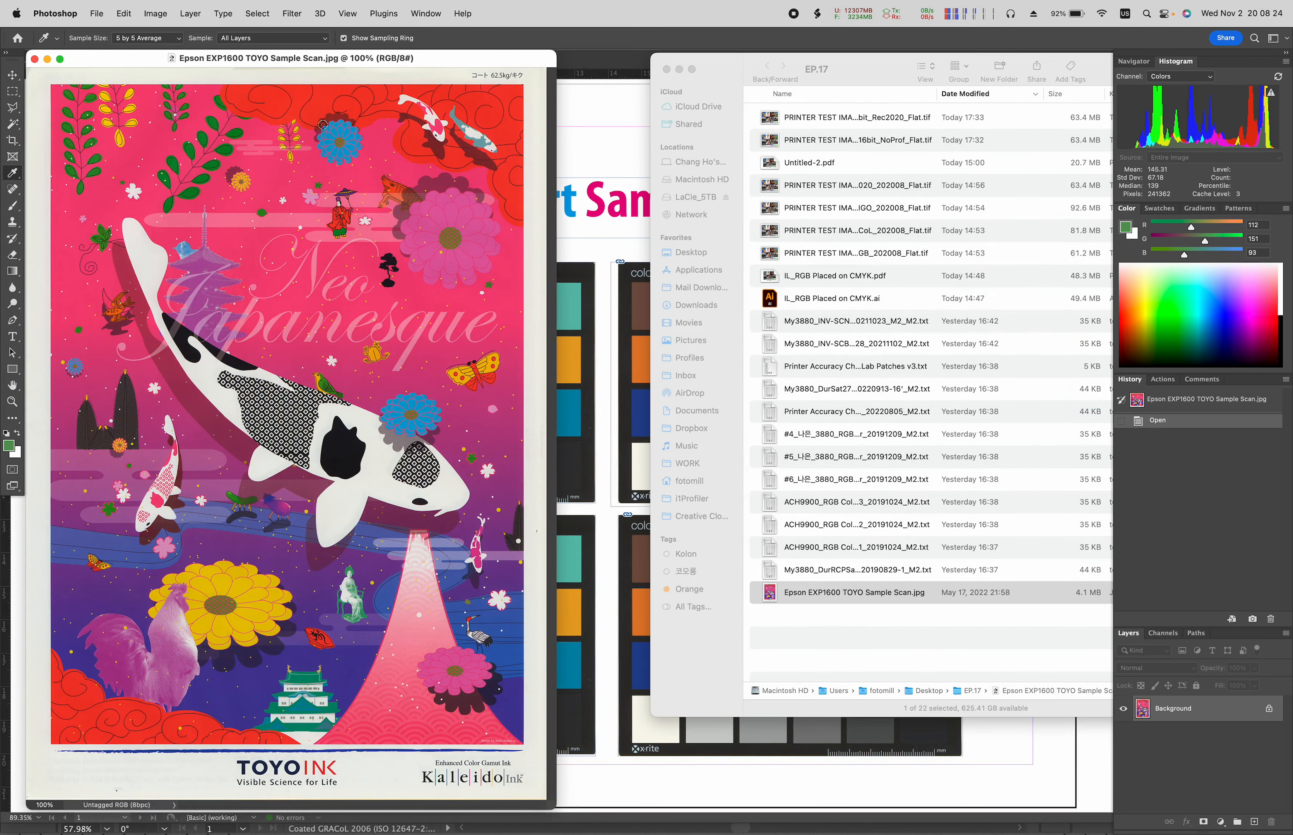
drag(473, 59, 925, 65)
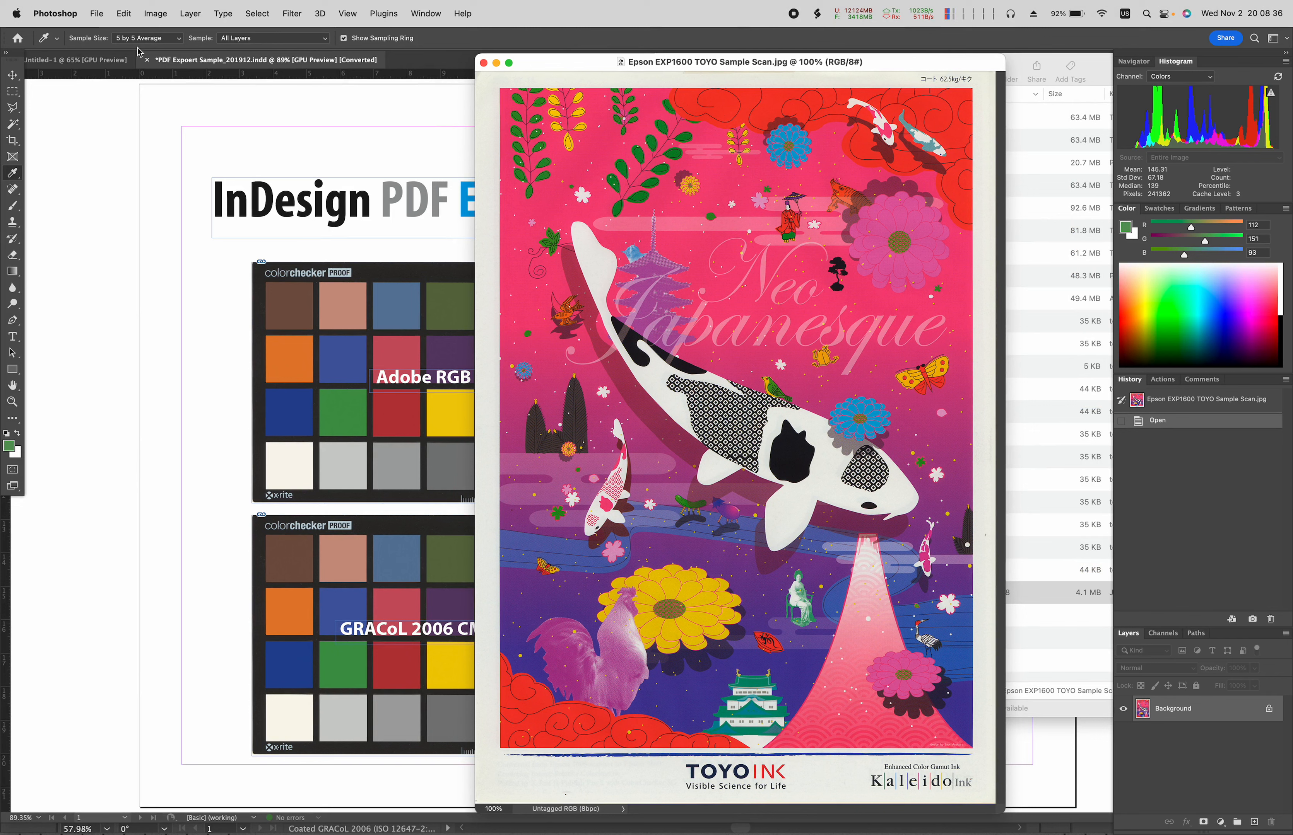
Start assigning a profile to the TOYO sample scan and choose EXP1600_DCCSG_CustRef_IC_20220920.icc.
click(130, 8)
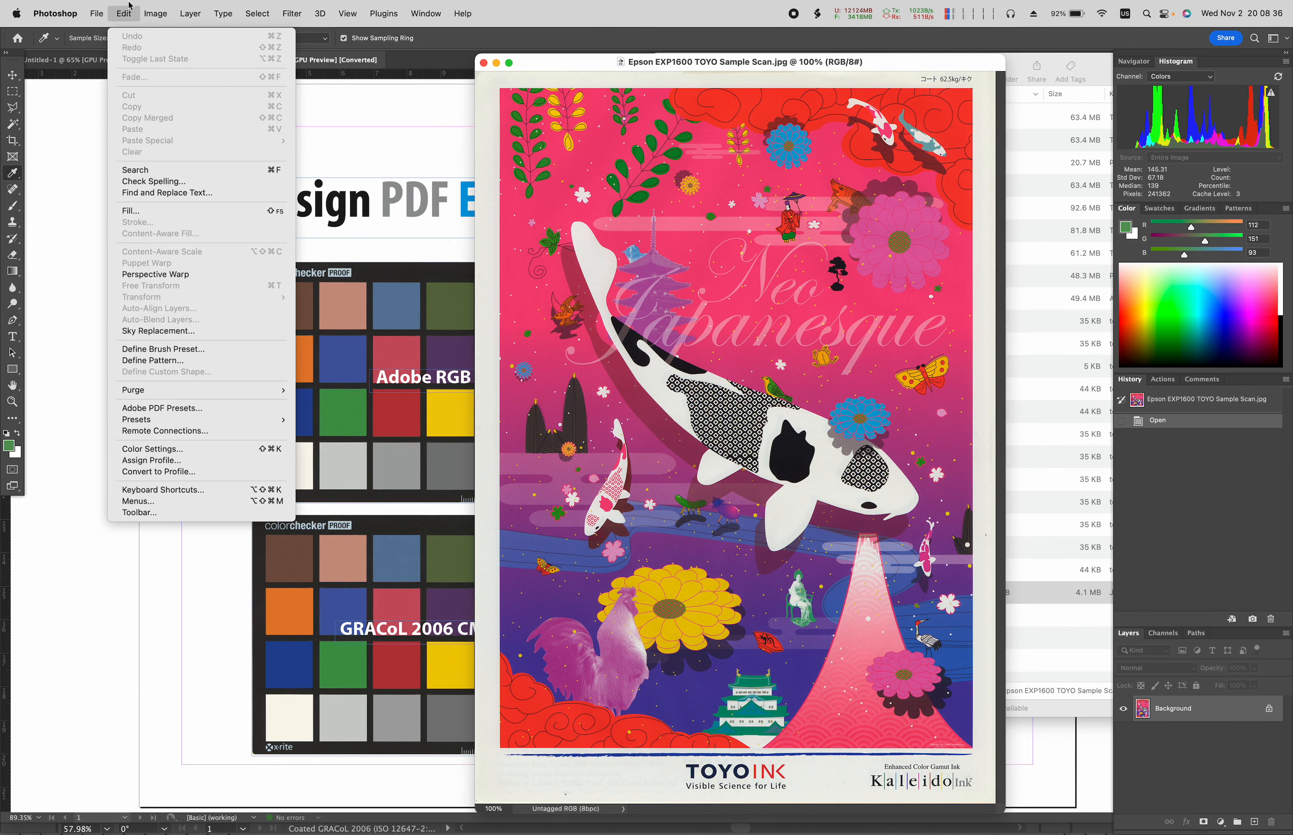
click(198, 465)
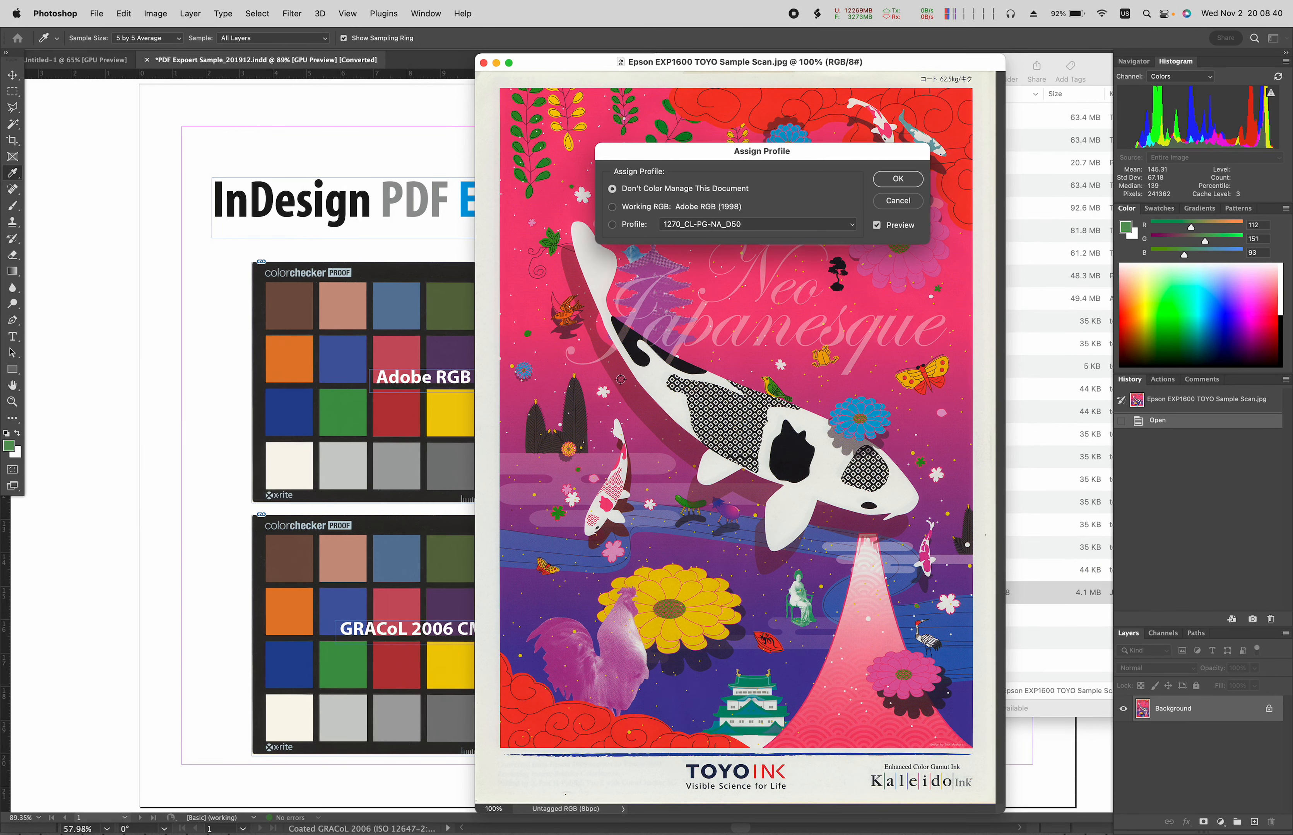
click(756, 224)
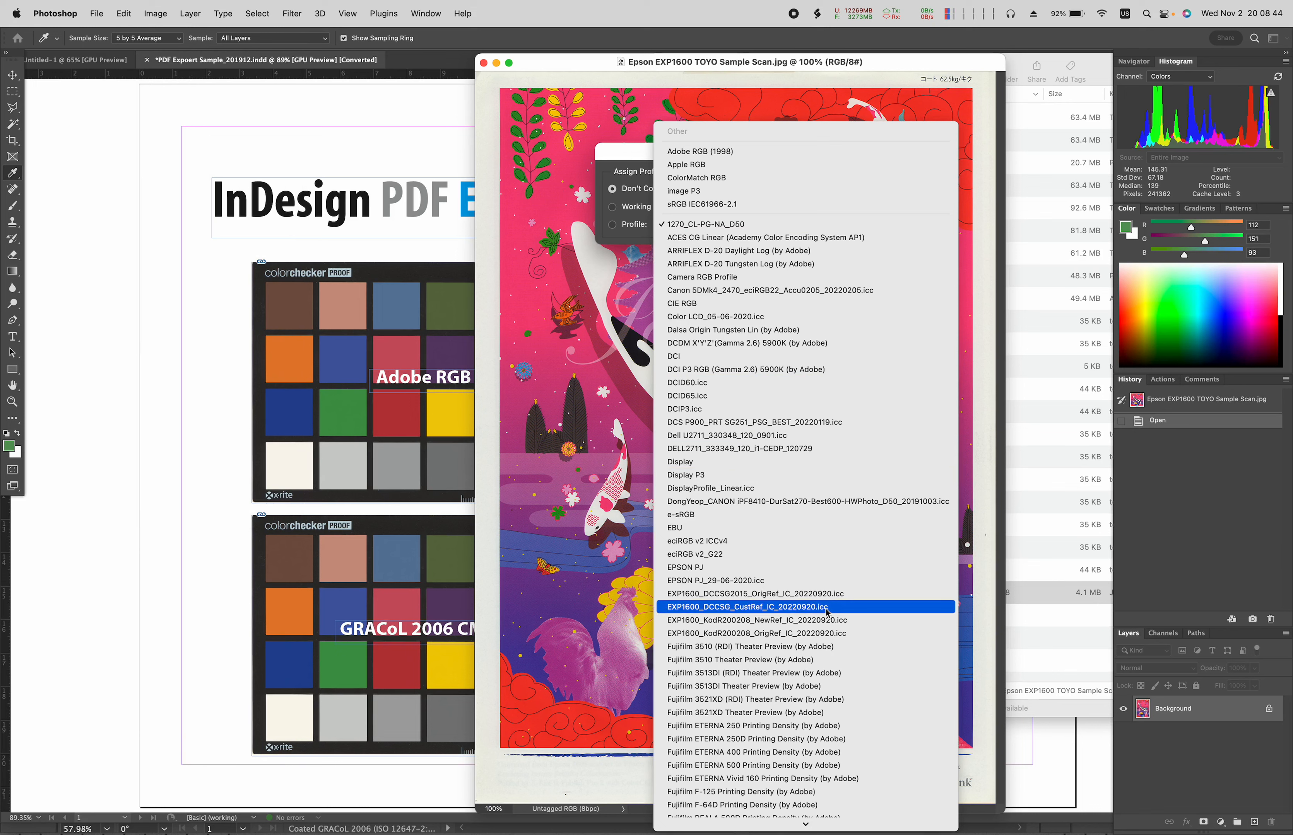
click(791, 611)
click(792, 613)
Compare the scan with the profile preview off and on beside the image, and apply the chosen profile.
drag(801, 128, 320, 118)
click(410, 192)
click(410, 192)
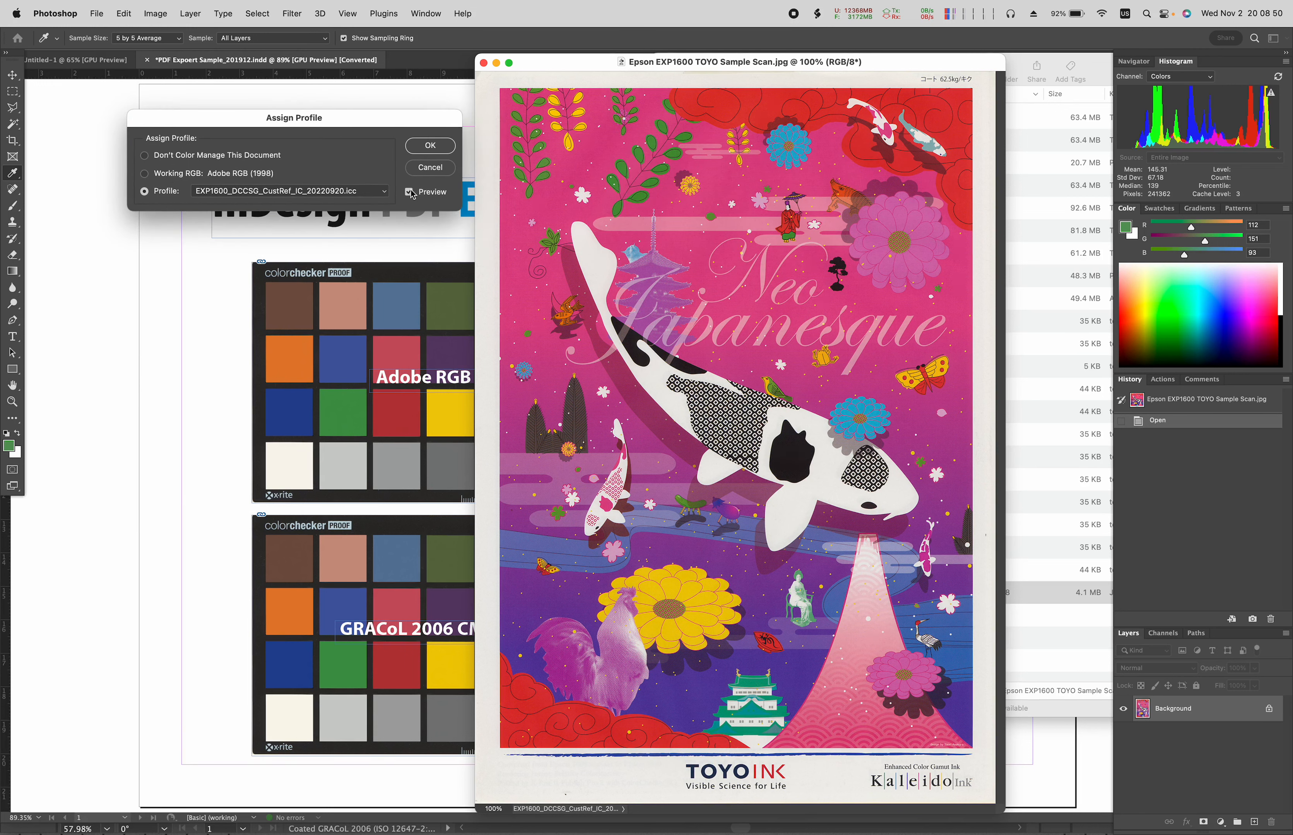
click(410, 193)
click(410, 192)
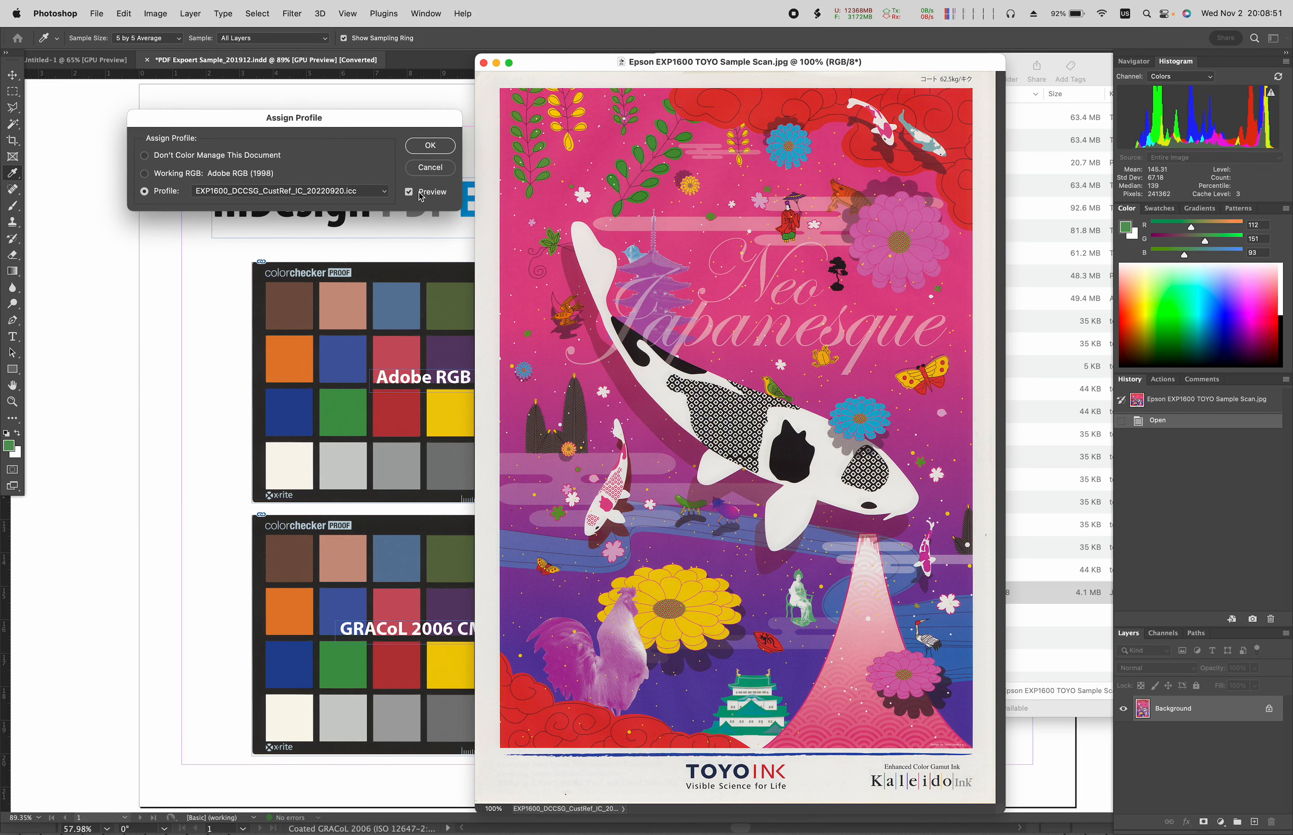
click(454, 146)
Compare the scan's opened state with its profile-assigned state by switching between the two history states.
drag(891, 61, 910, 70)
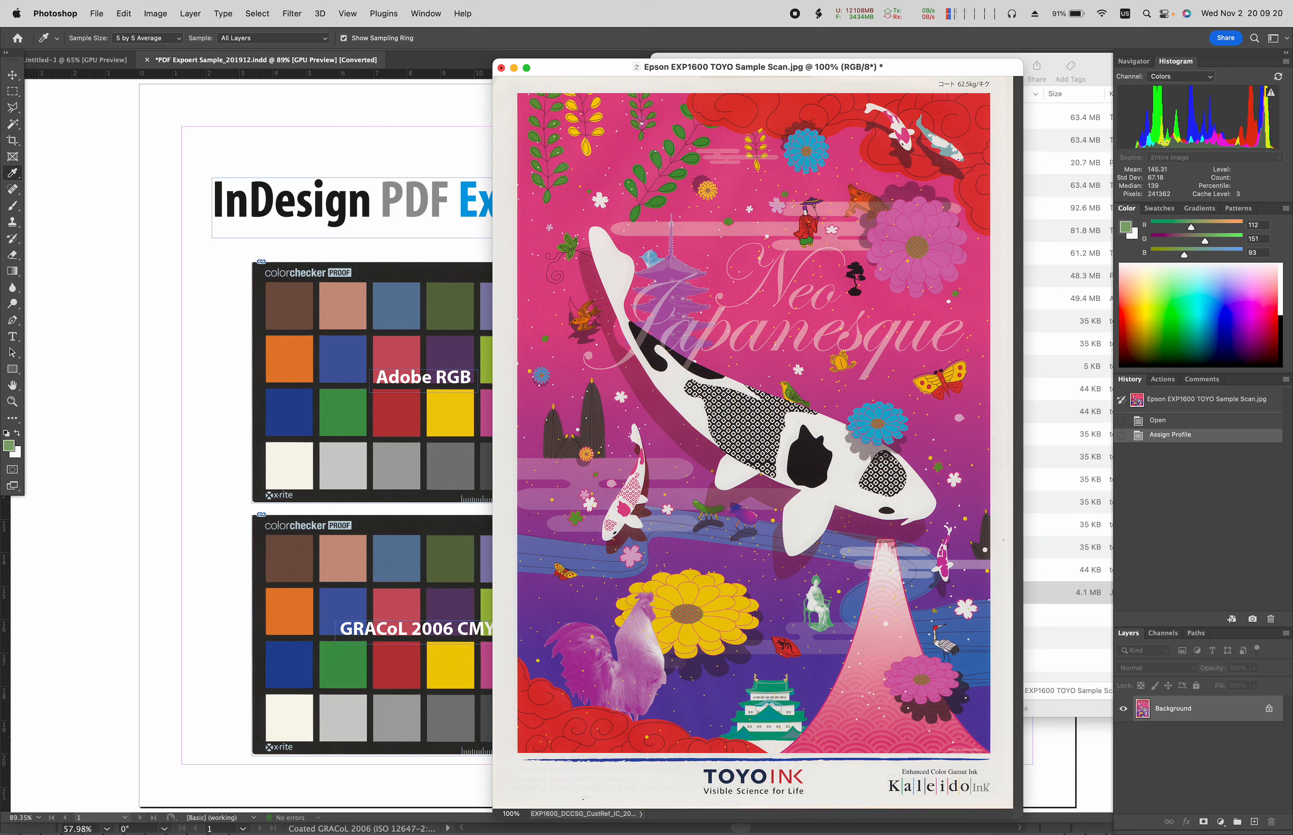
click(1194, 424)
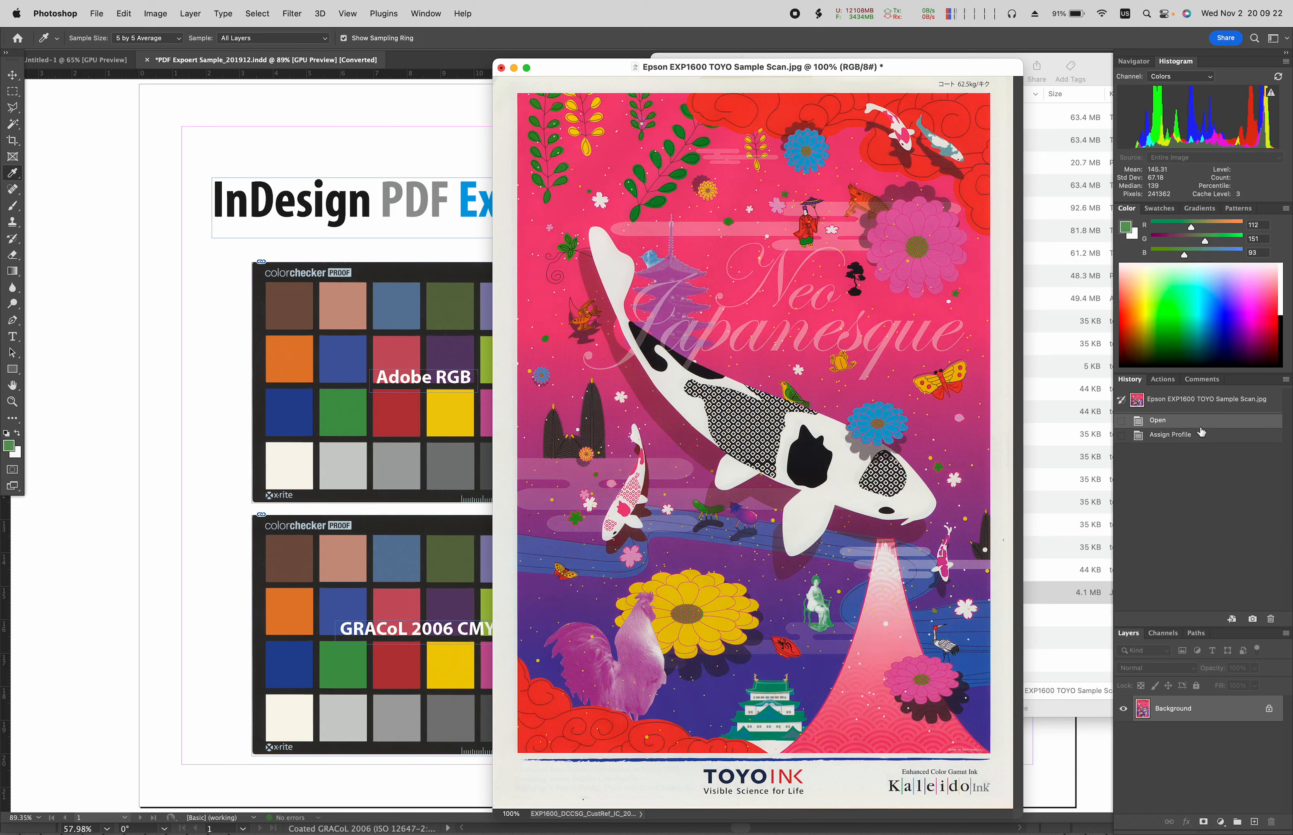
click(1201, 438)
click(1204, 422)
click(1202, 437)
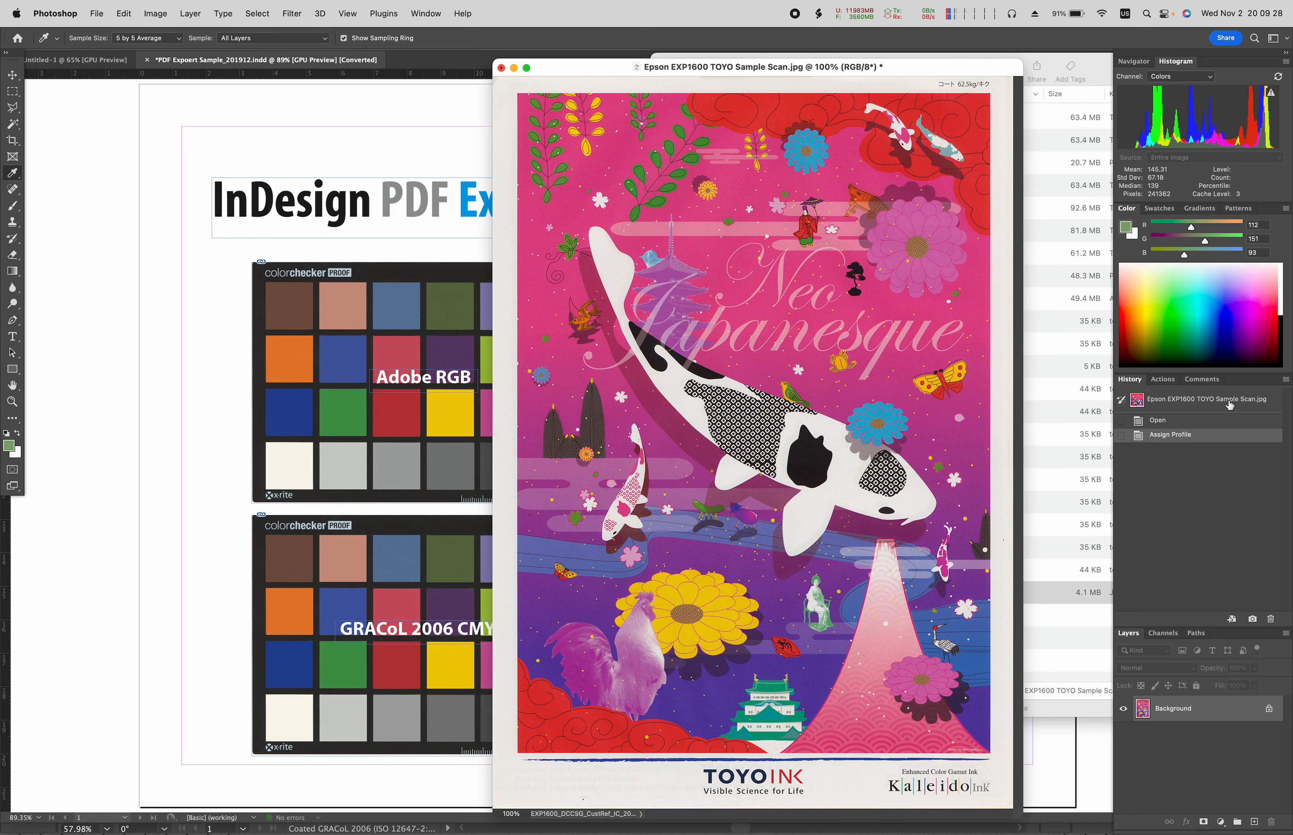
Assign the Fujifilm ETERNA 250 Printing Density (by Adobe) profile to the scan.
click(124, 12)
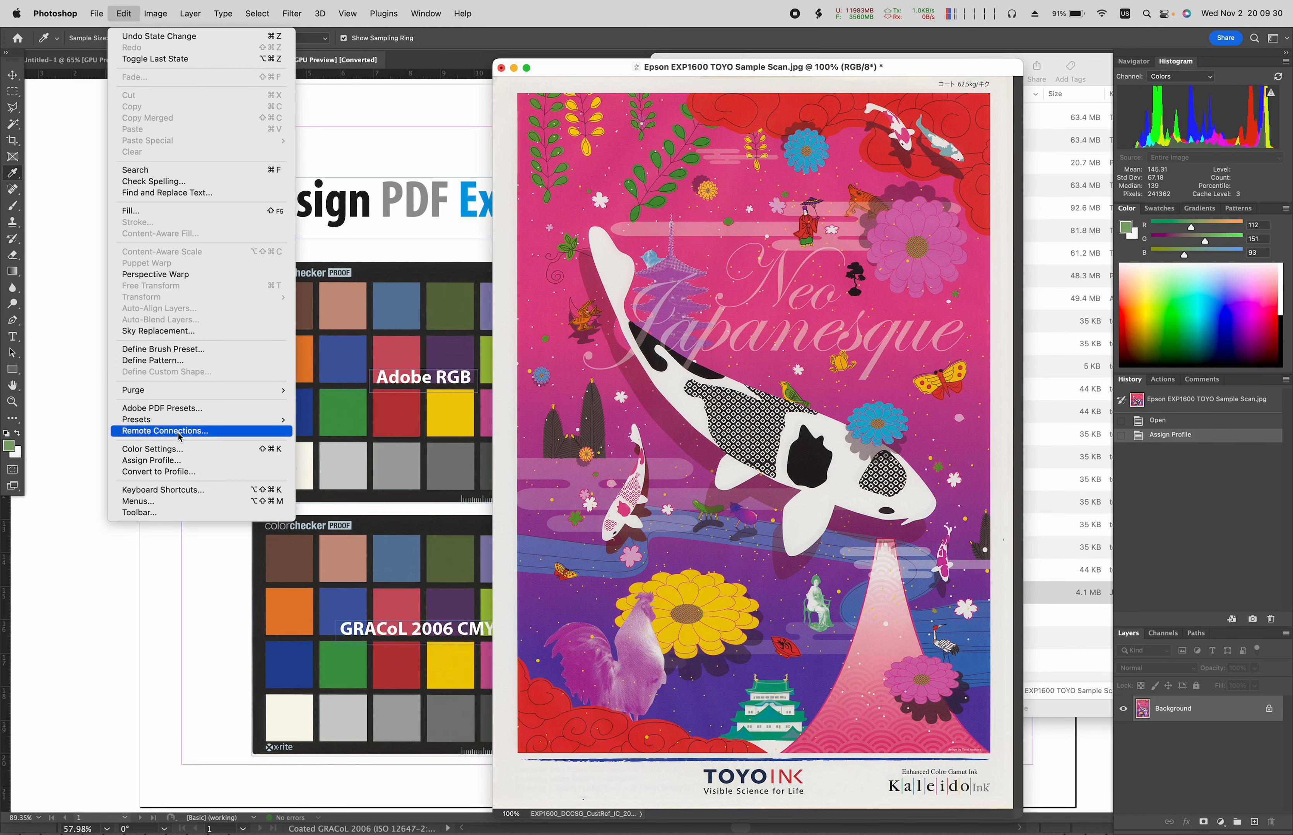
click(163, 460)
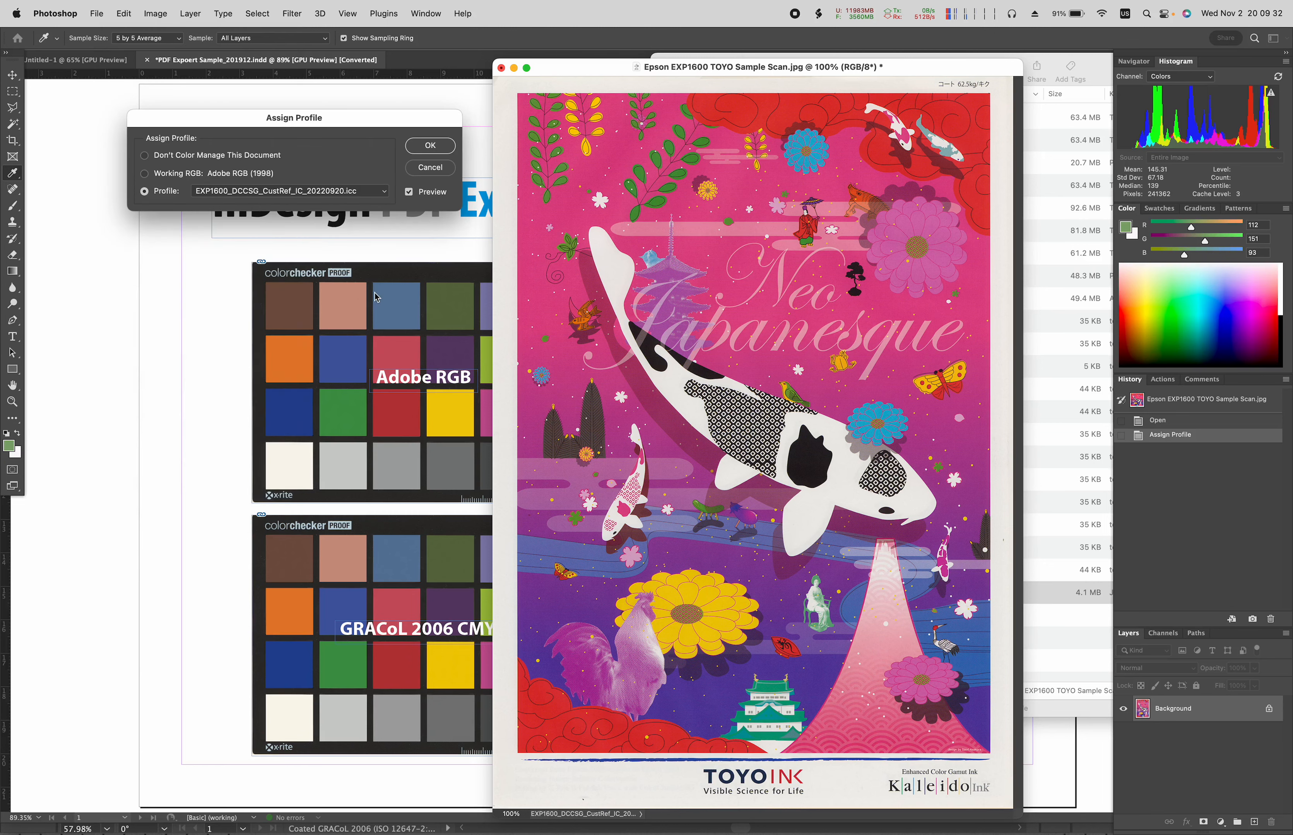
click(252, 193)
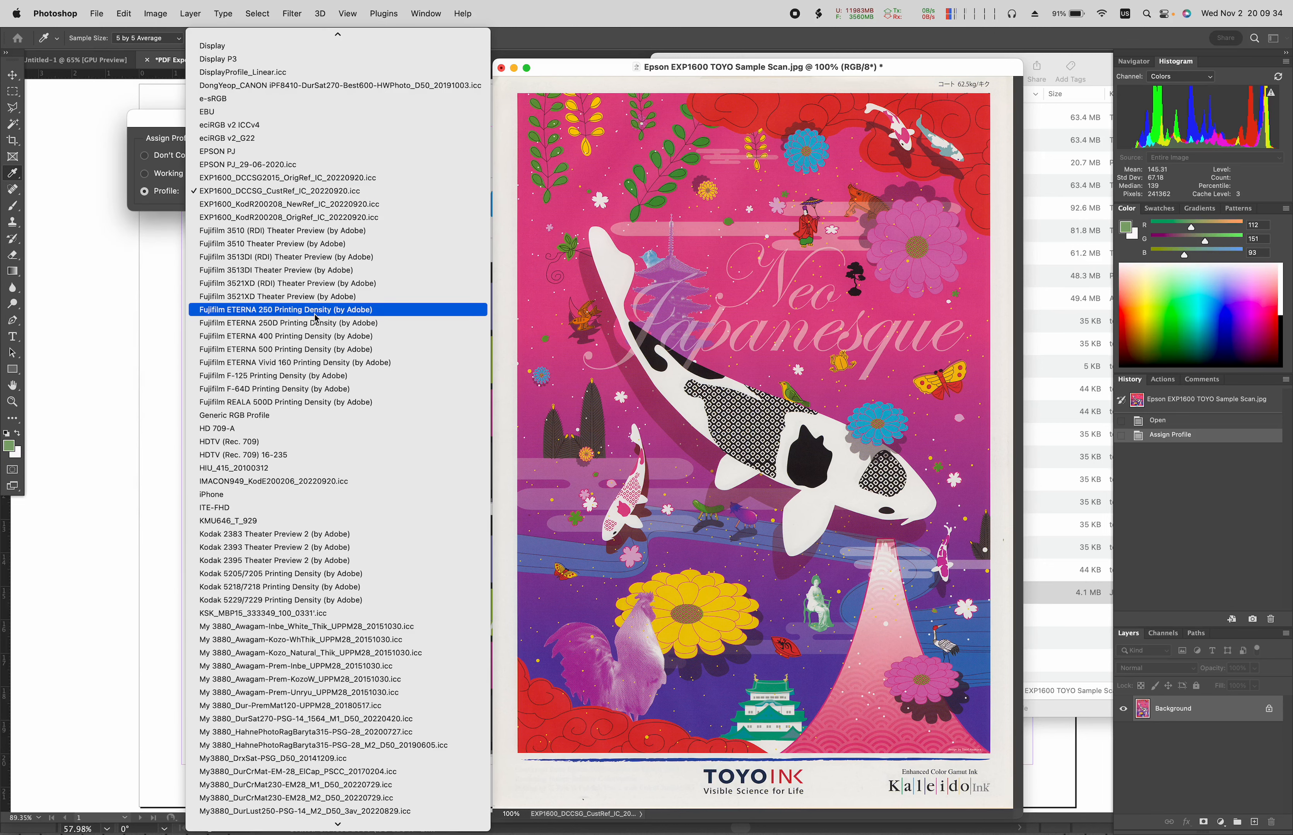
click(271, 310)
click(427, 154)
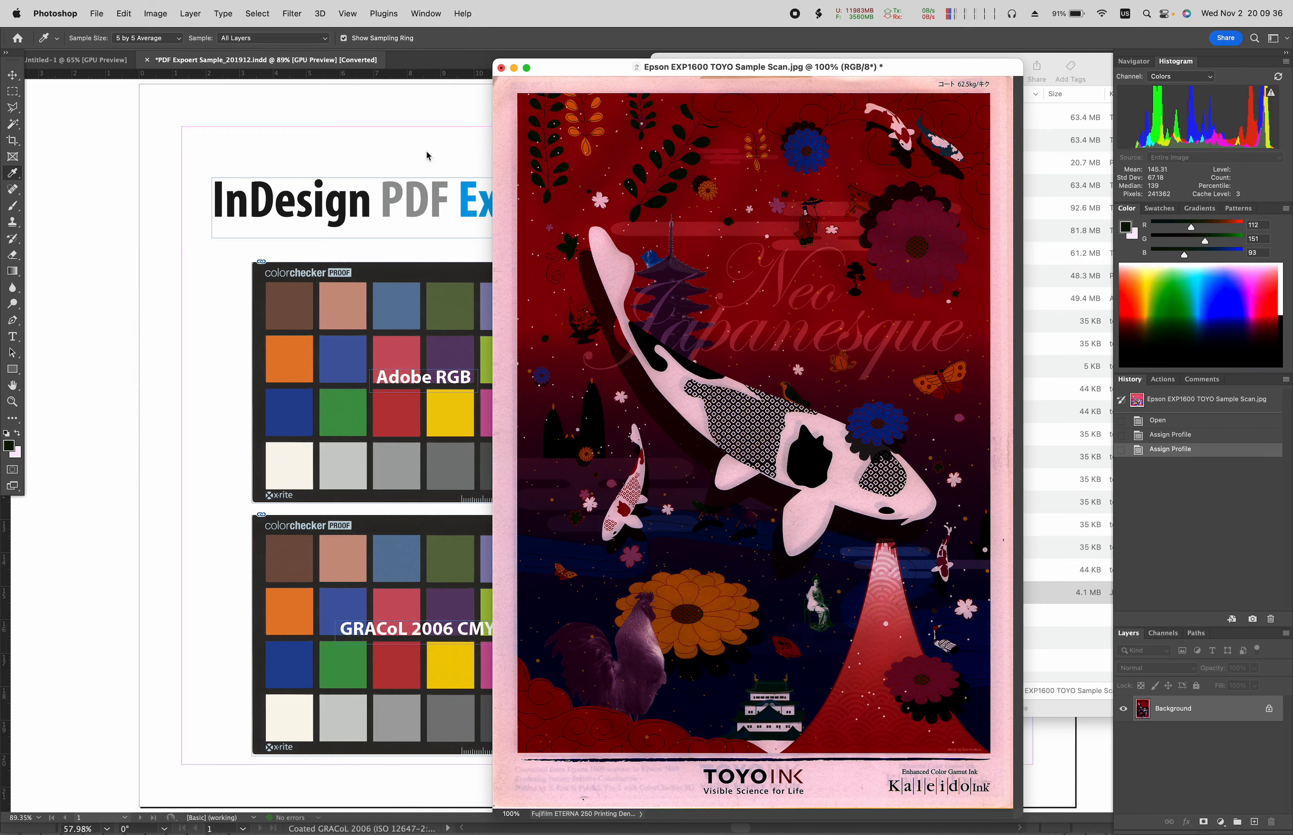
Preview the iPhone profile on the scan without assigning it, and return the scan to its opened history state.
click(122, 10)
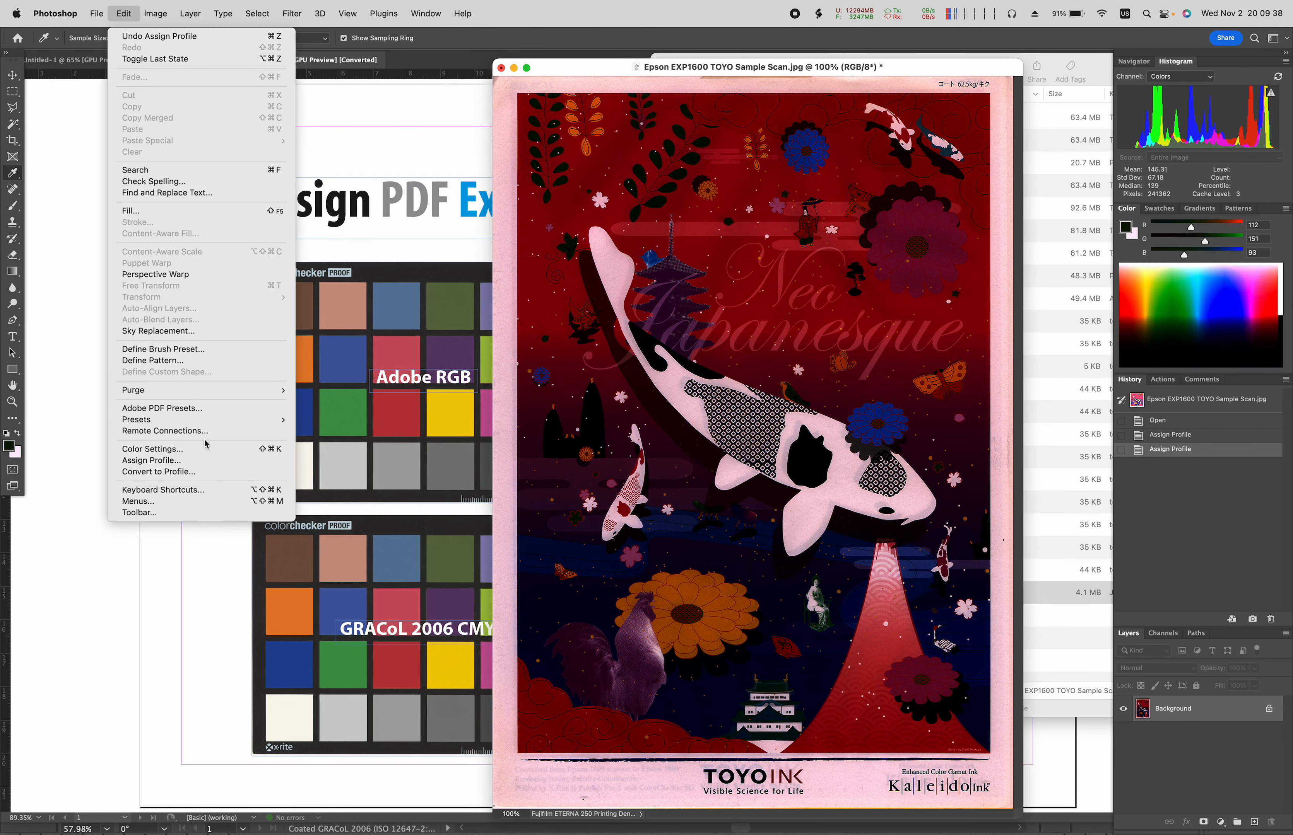
click(209, 461)
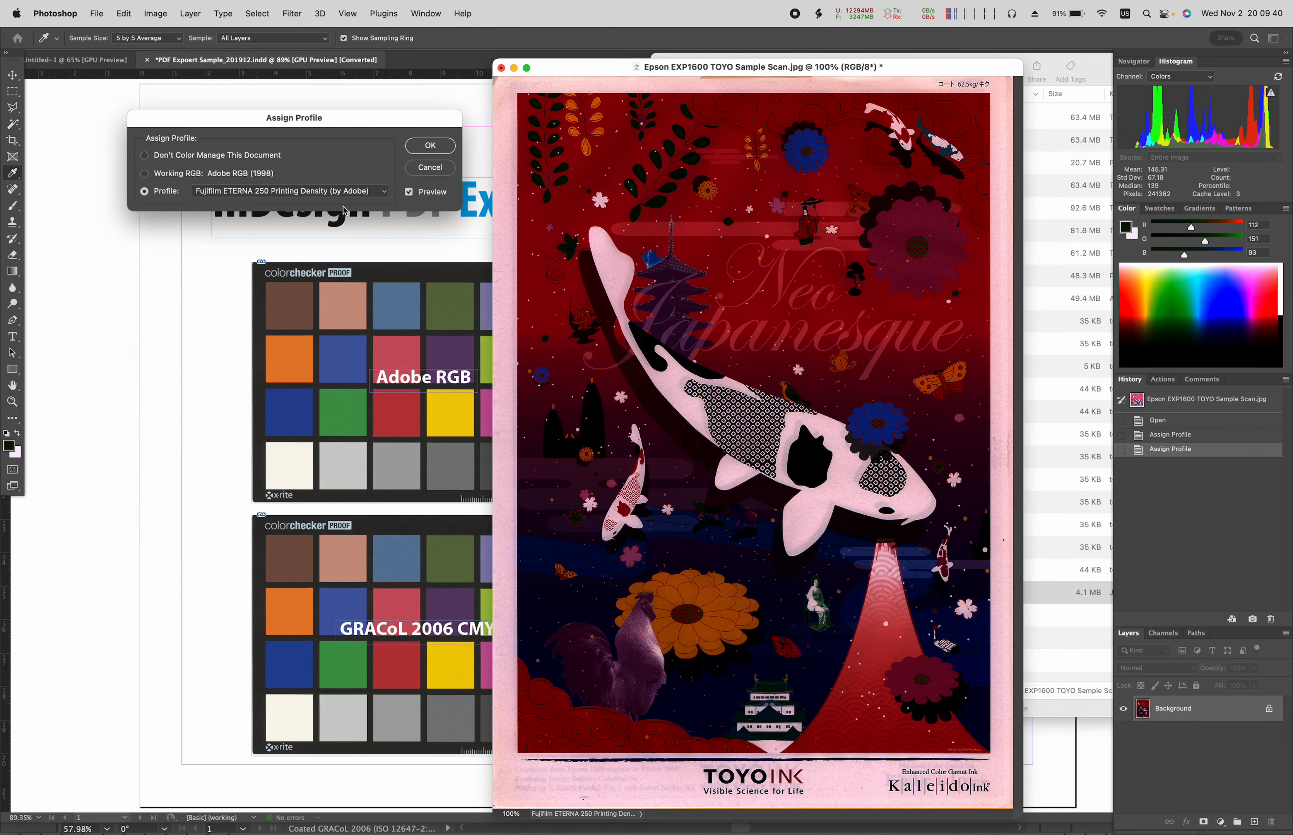
click(365, 193)
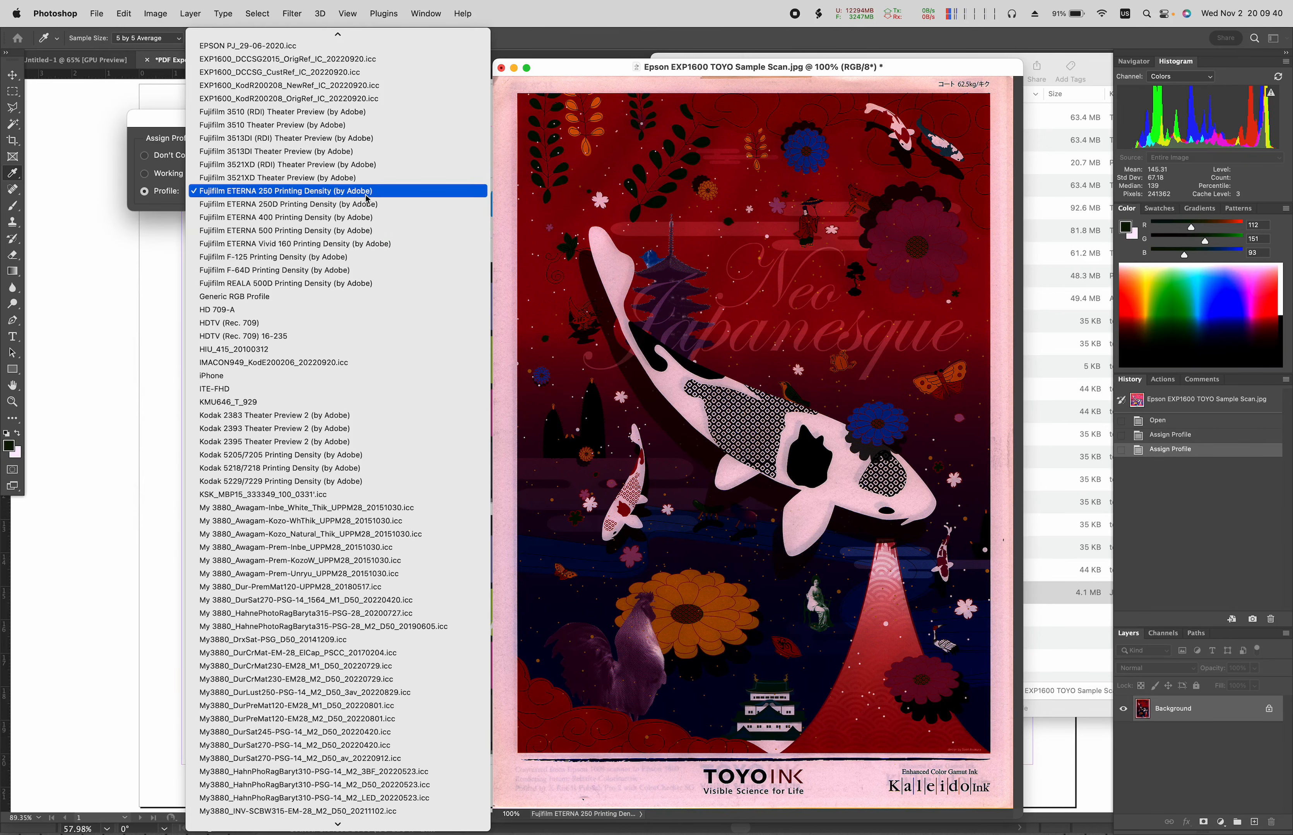
click(369, 376)
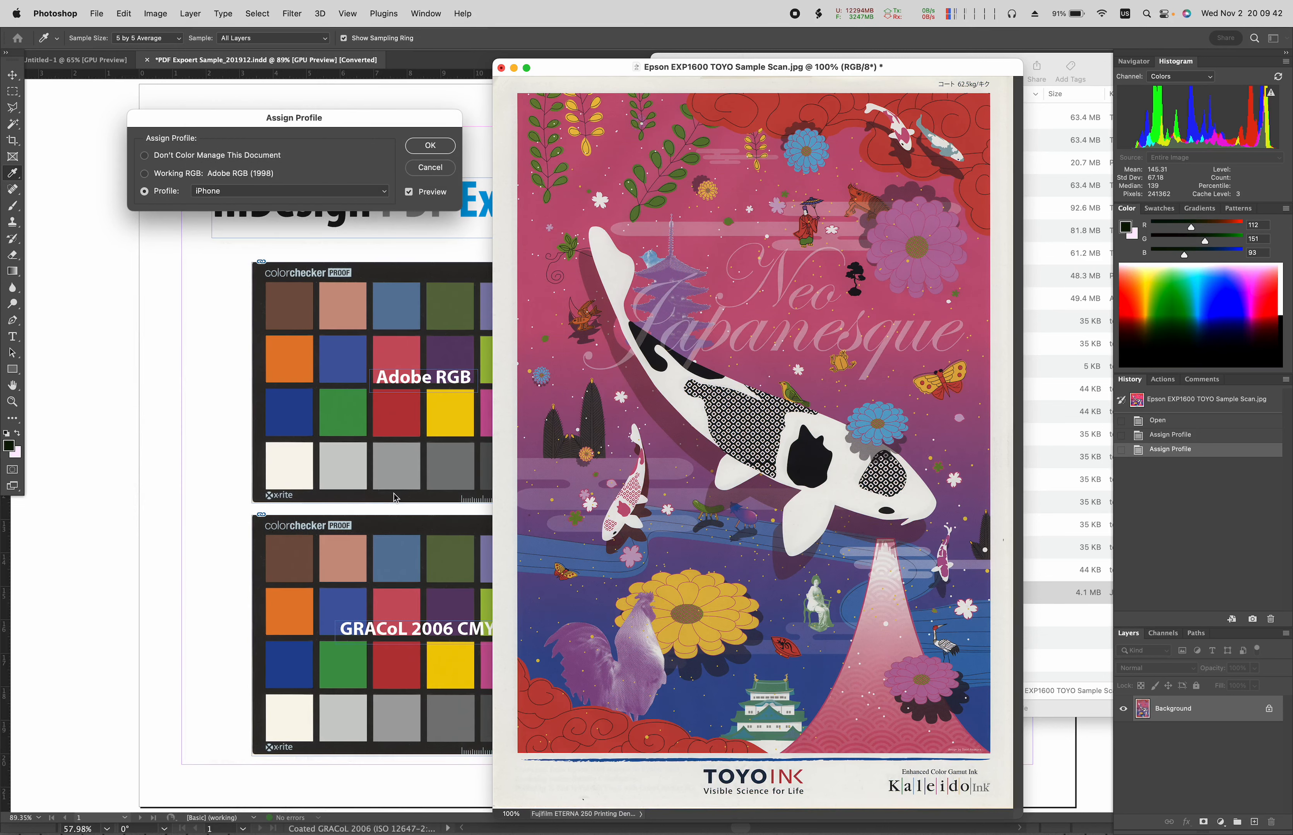
click(433, 168)
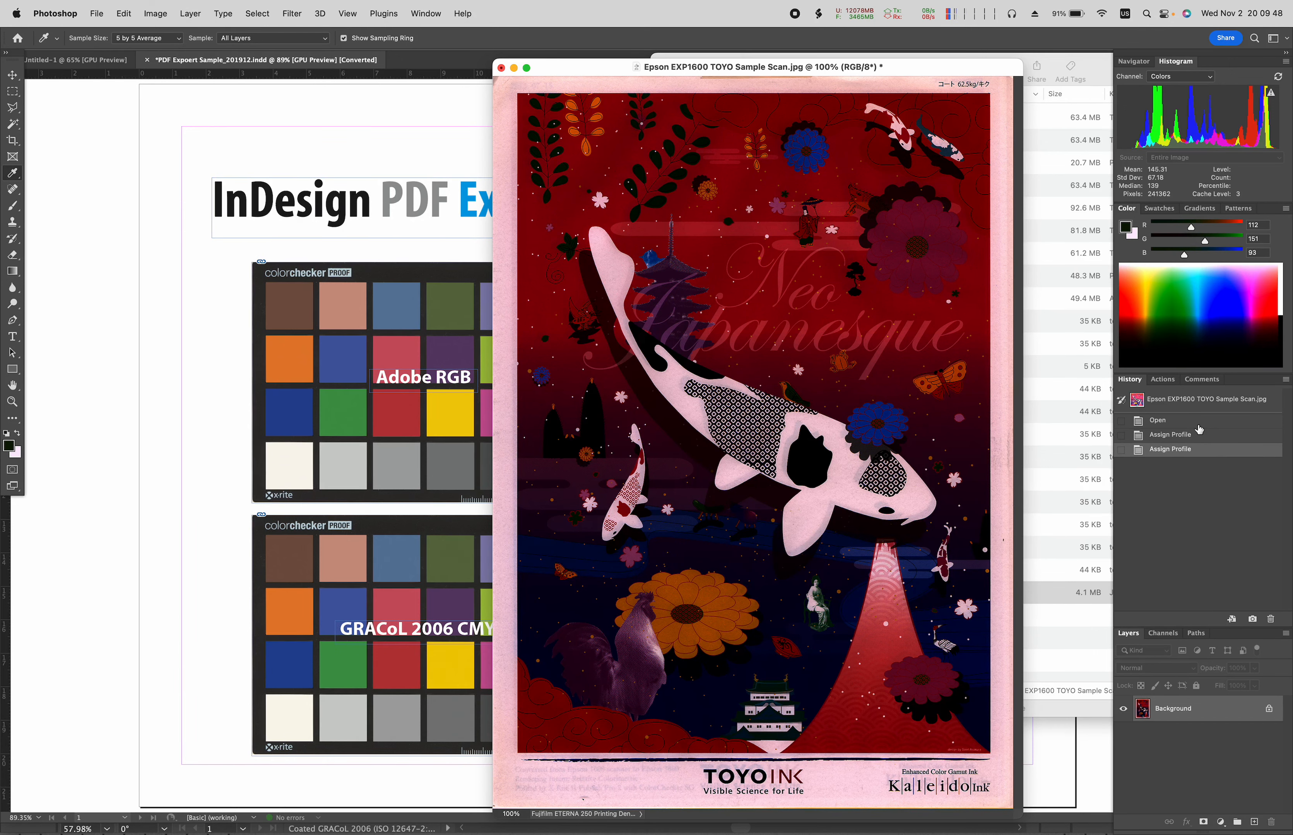
click(1197, 422)
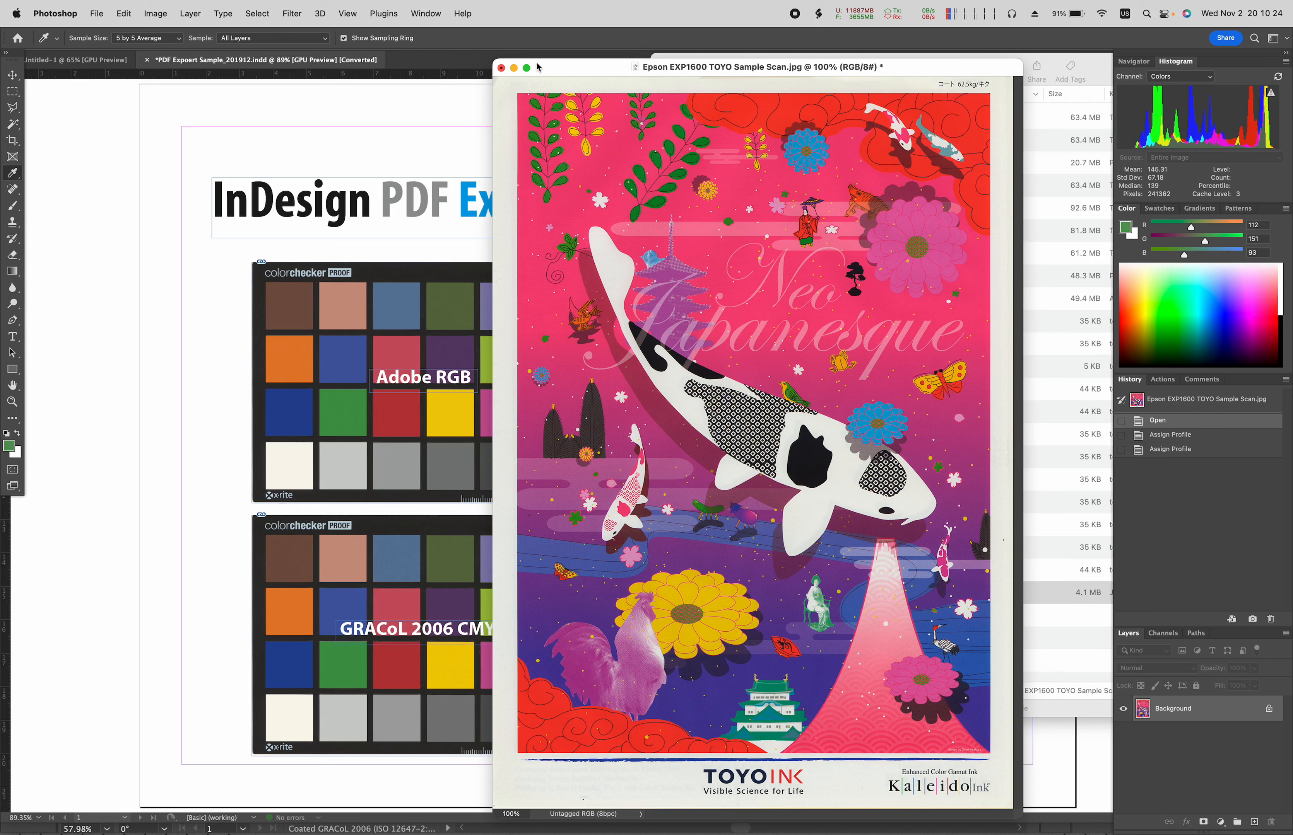
drag(558, 74, 556, 70)
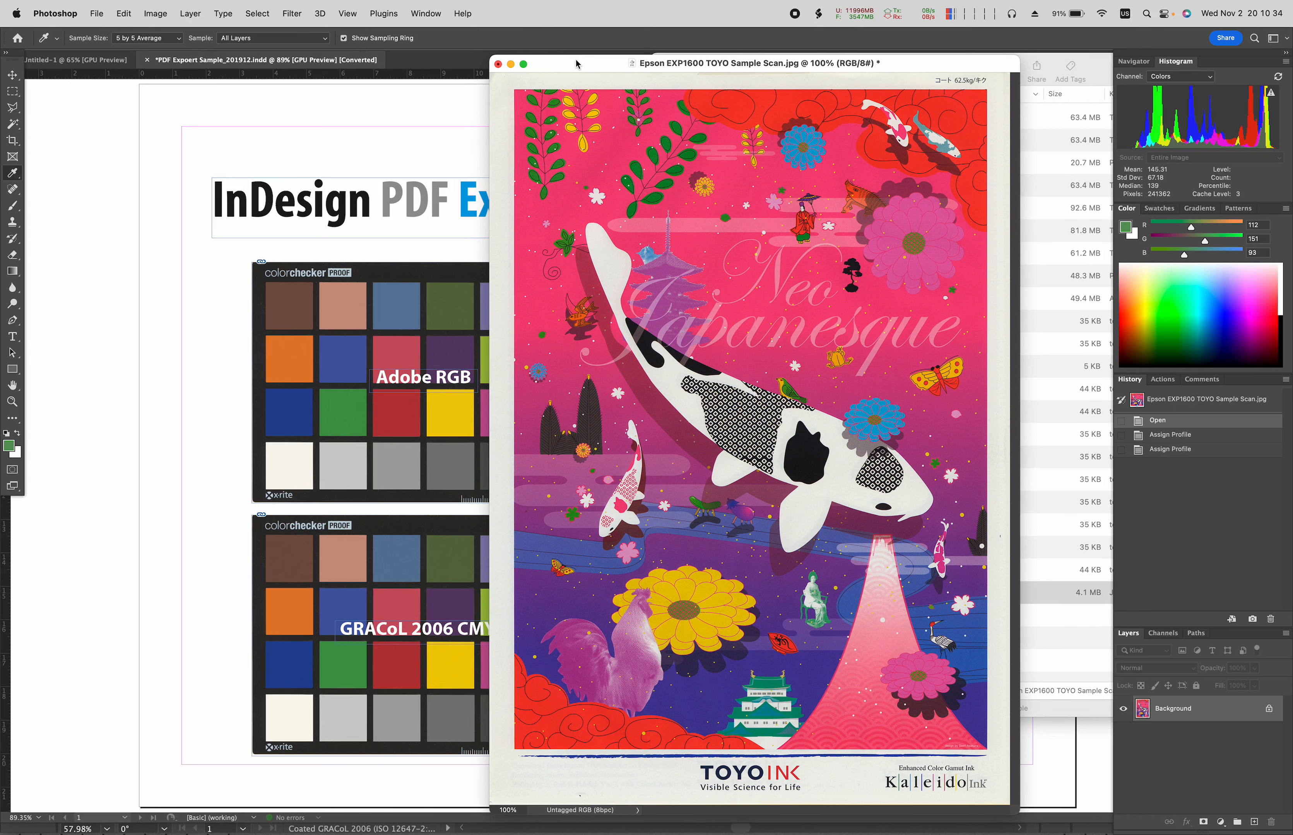
click(499, 66)
click(908, 71)
click(875, 68)
drag(557, 71, 533, 79)
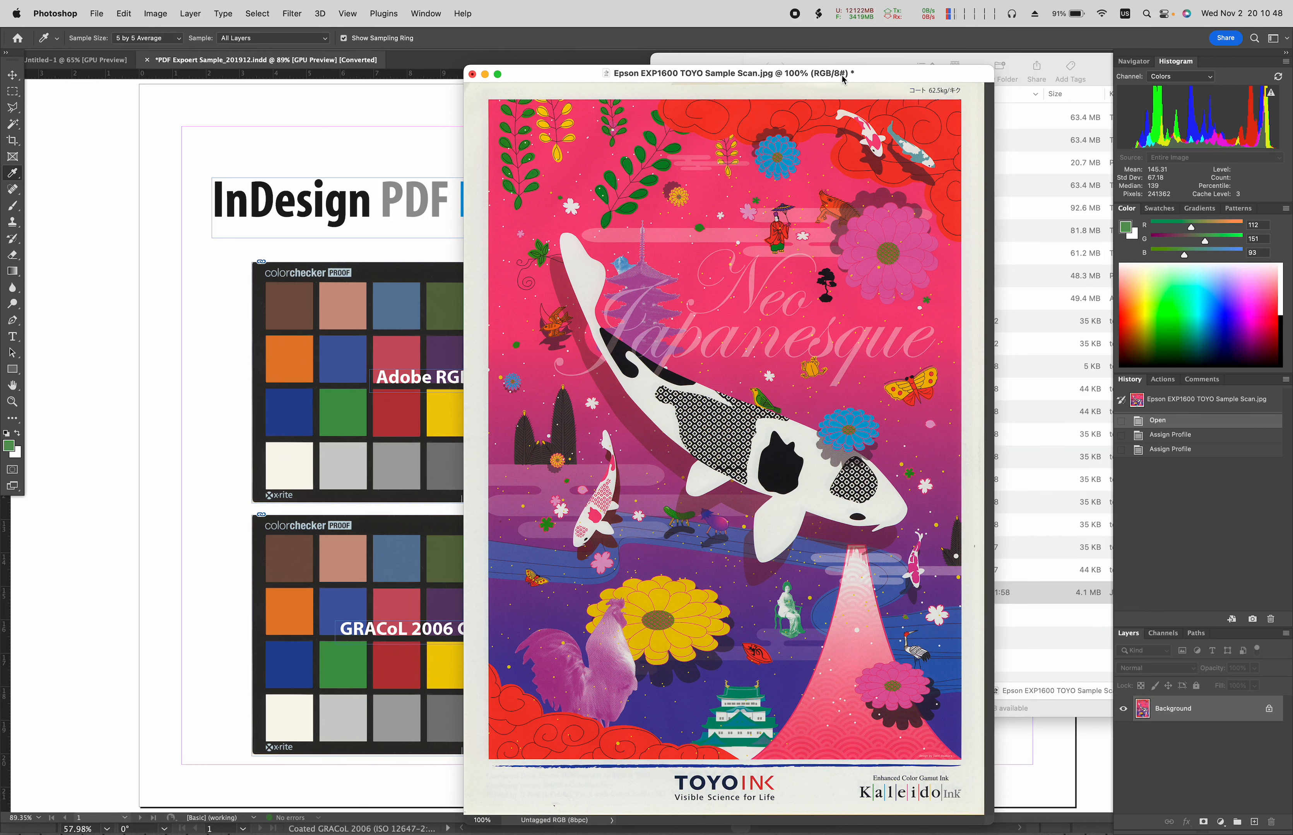
drag(886, 77, 896, 70)
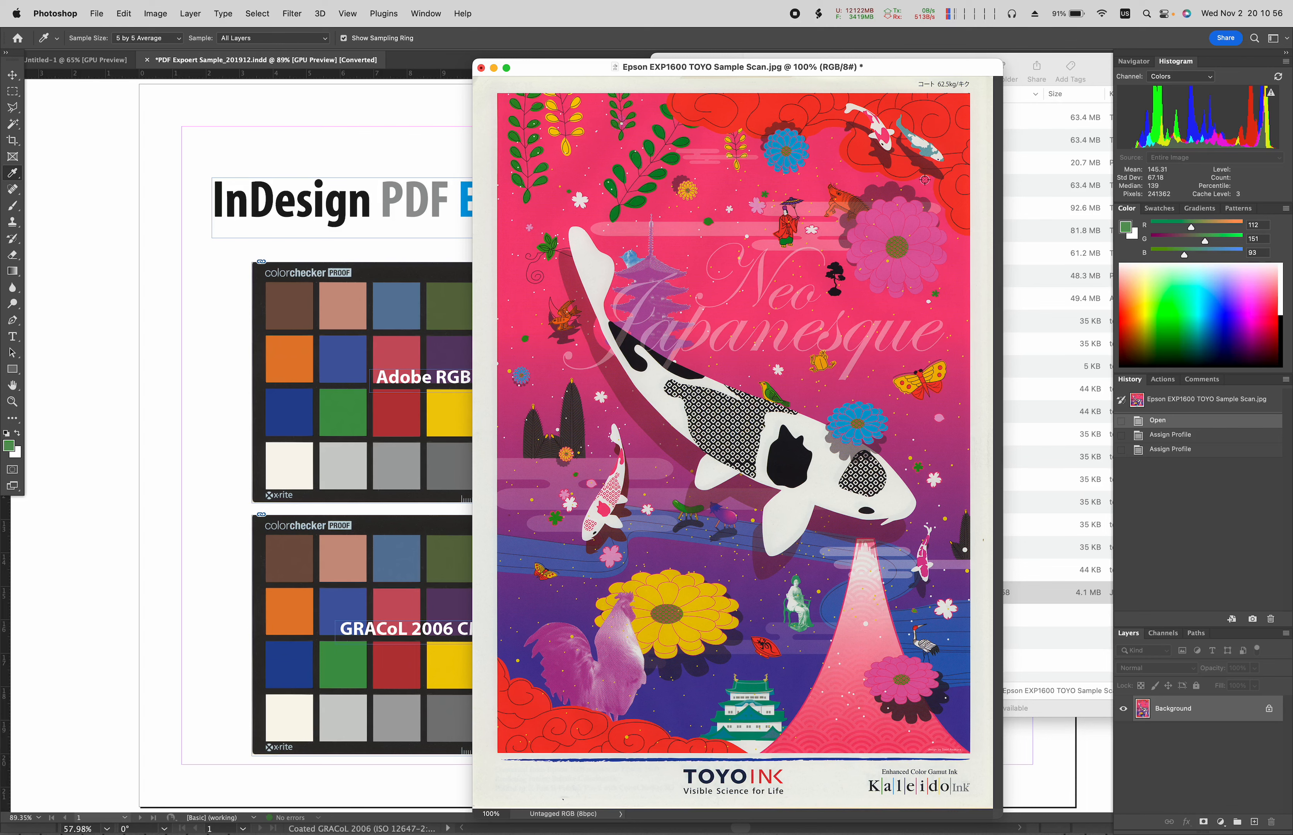
mouse_move(950, 73)
mouse_down()
mouse_move(817, 97)
mouse_move(916, 66)
mouse_move(934, 83)
mouse_move(938, 69)
mouse_up()
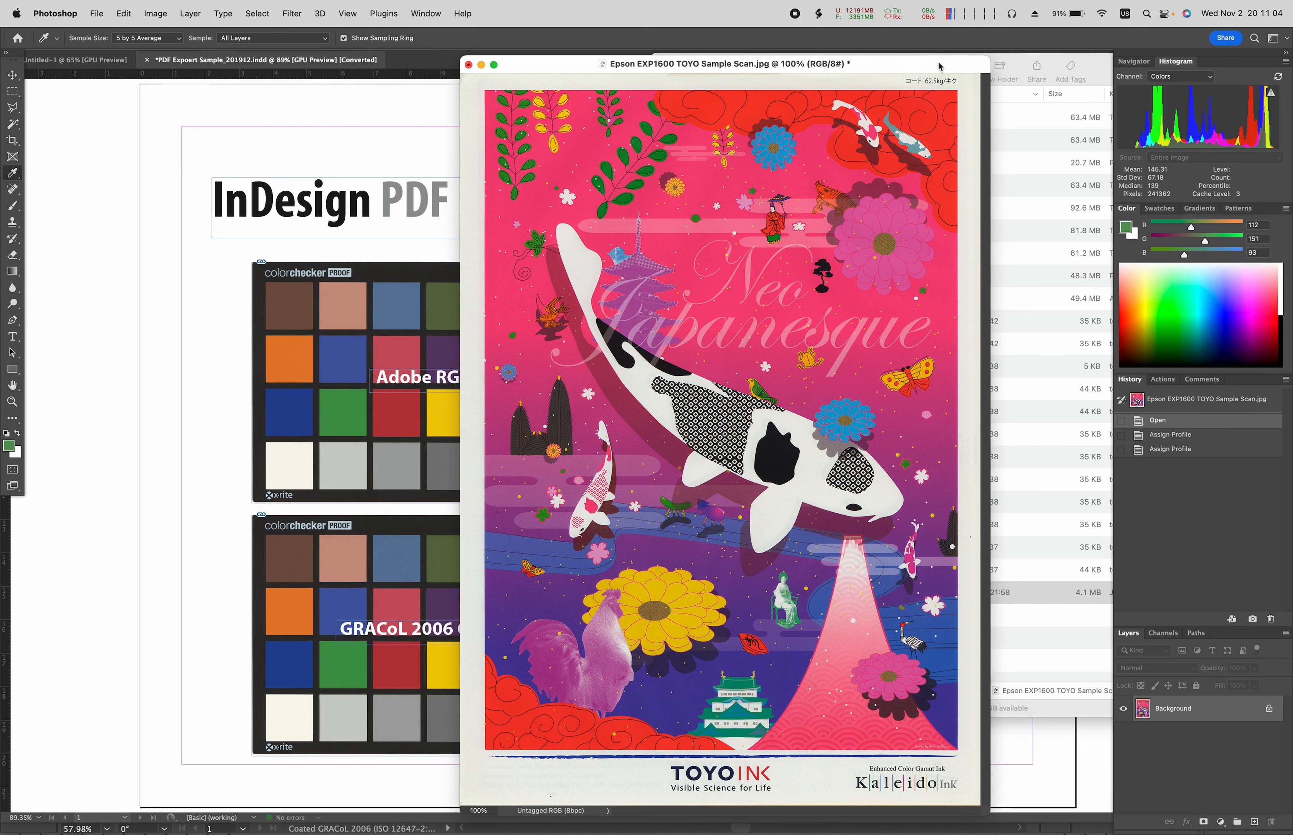
Review the working spaces and color management policies in Color Settings, and leave without making changes.
key(super+shift+k)
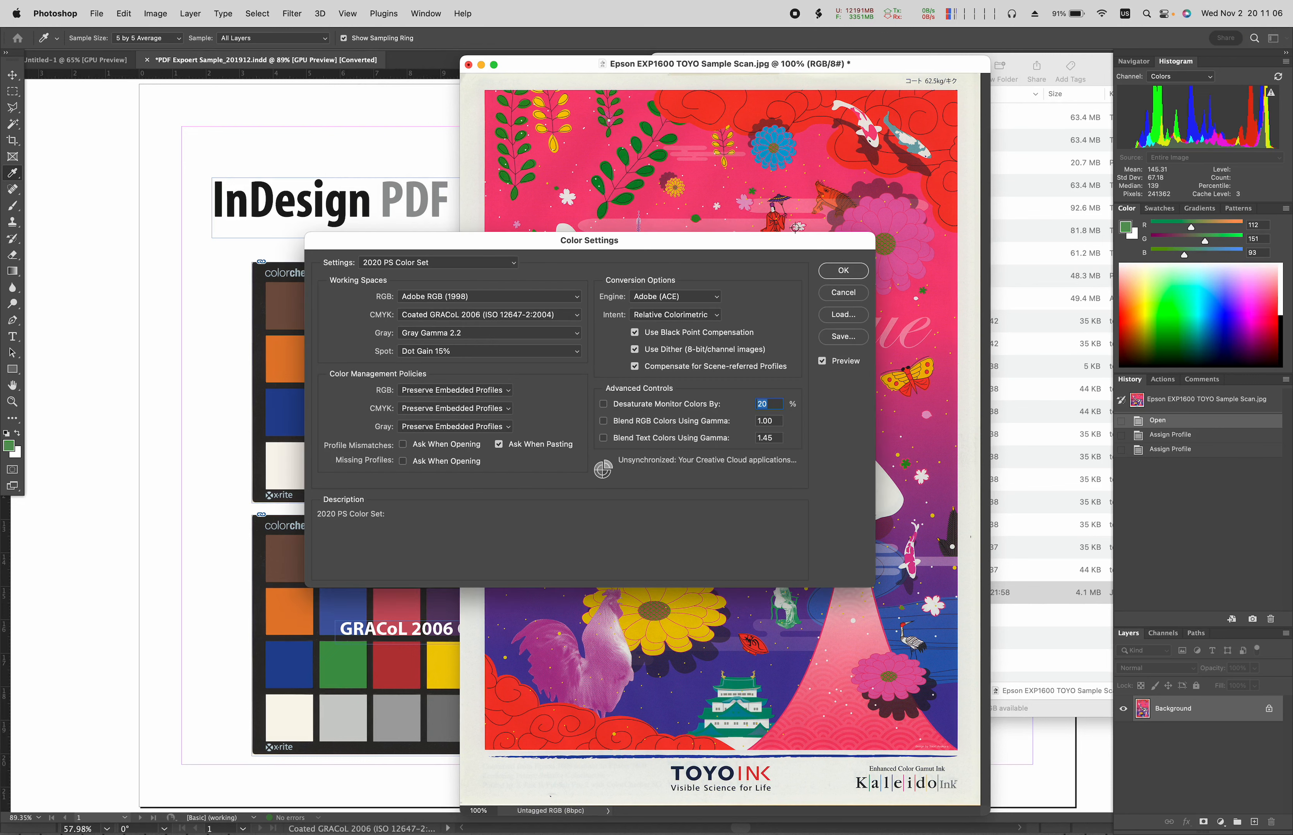
drag(776, 240, 551, 155)
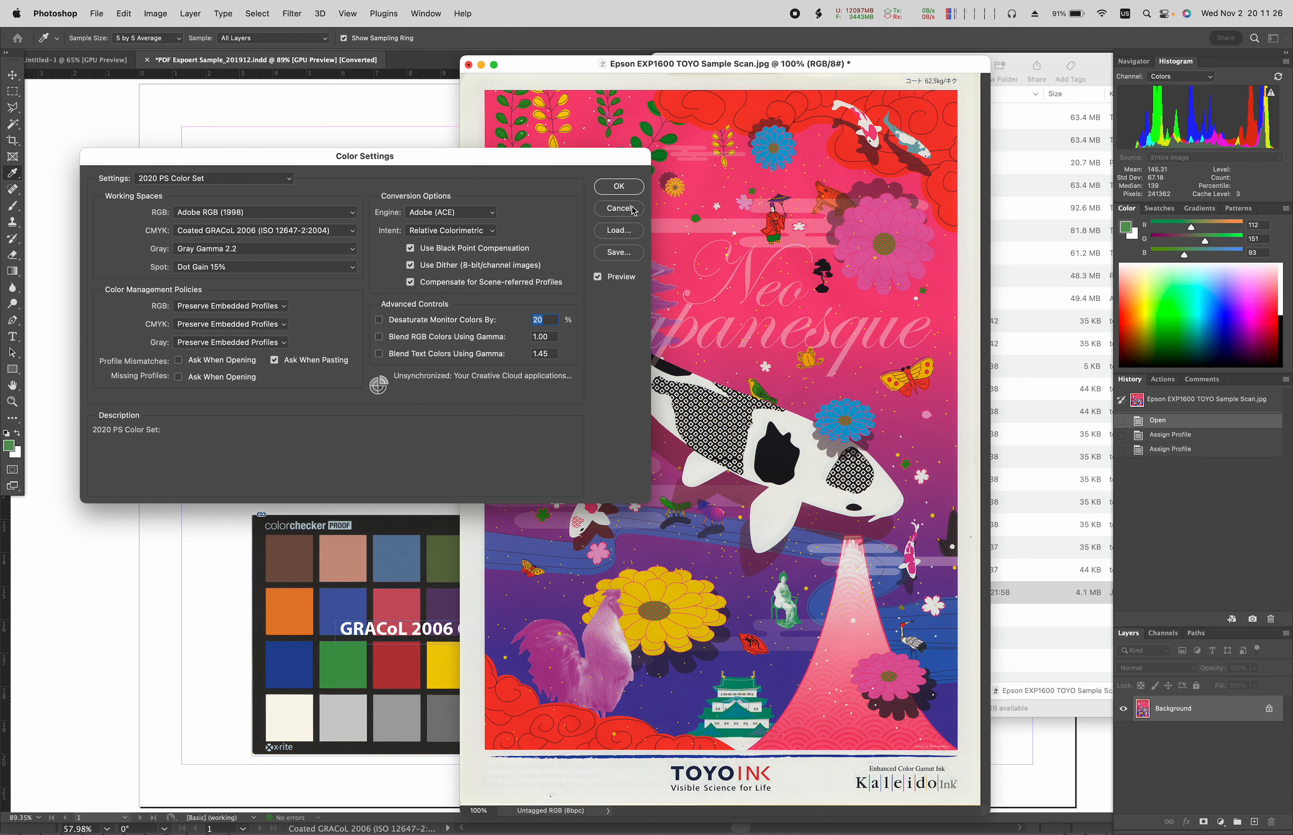
click(616, 214)
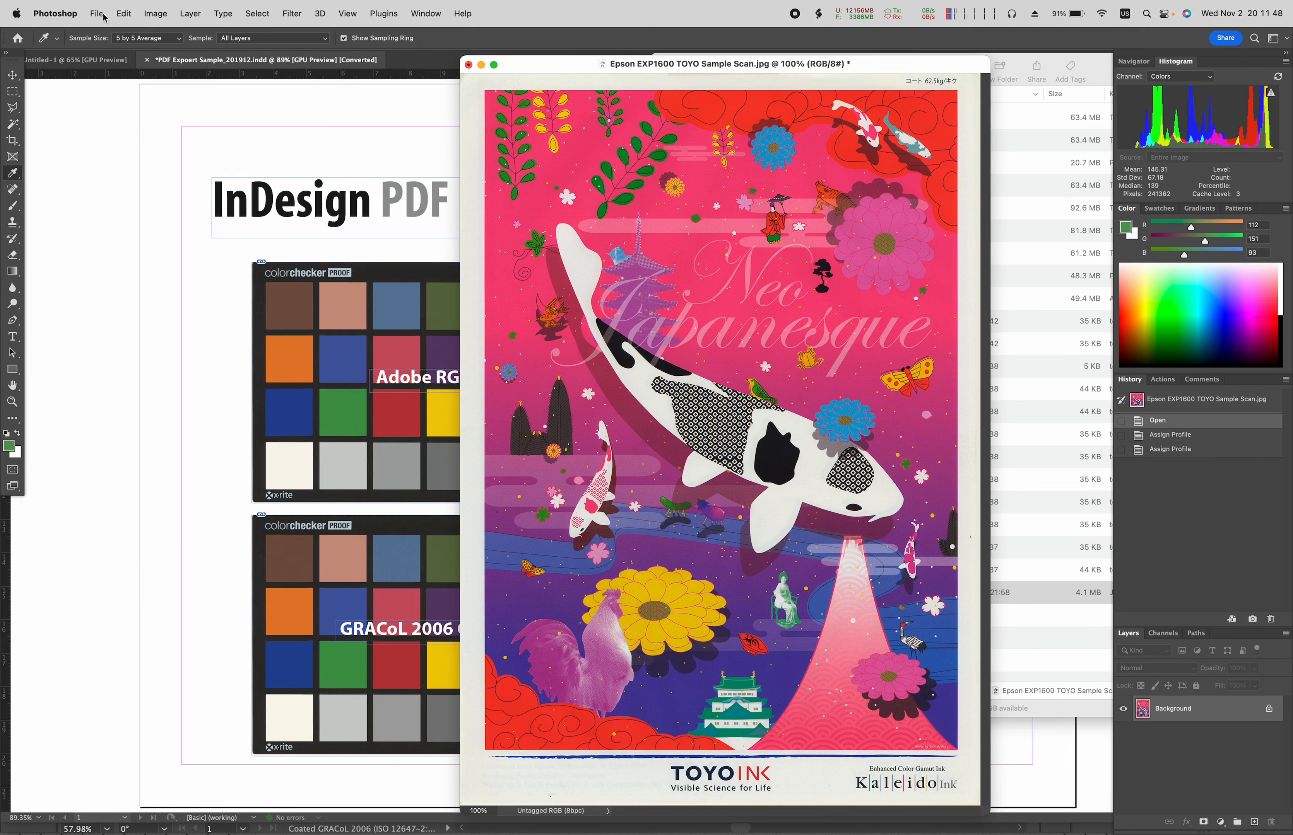
Preview the EXP1600_DCCSG_CustRef_IC_20220920.icc scanner profile on the scan in Assign Profile, with the dialog moved clear of the image.
click(117, 13)
click(220, 461)
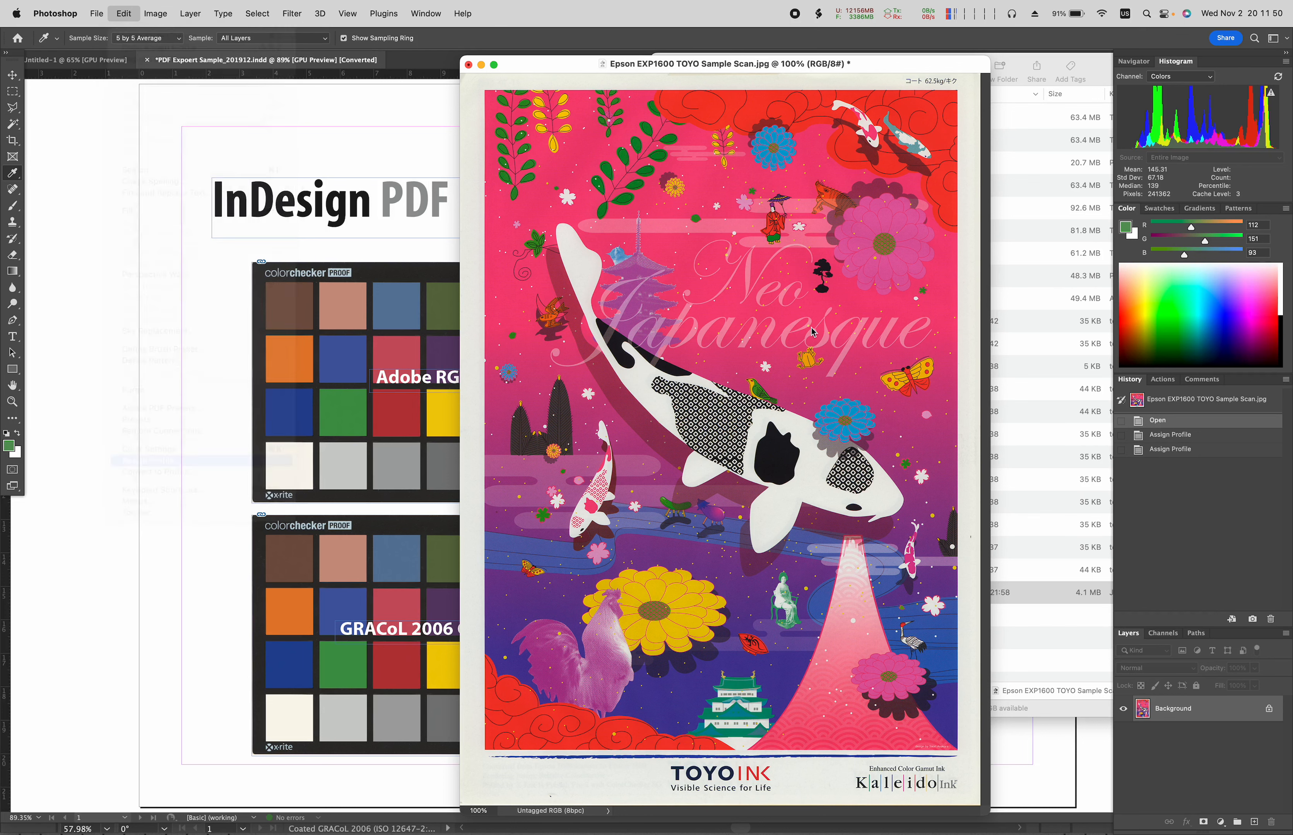
click(351, 191)
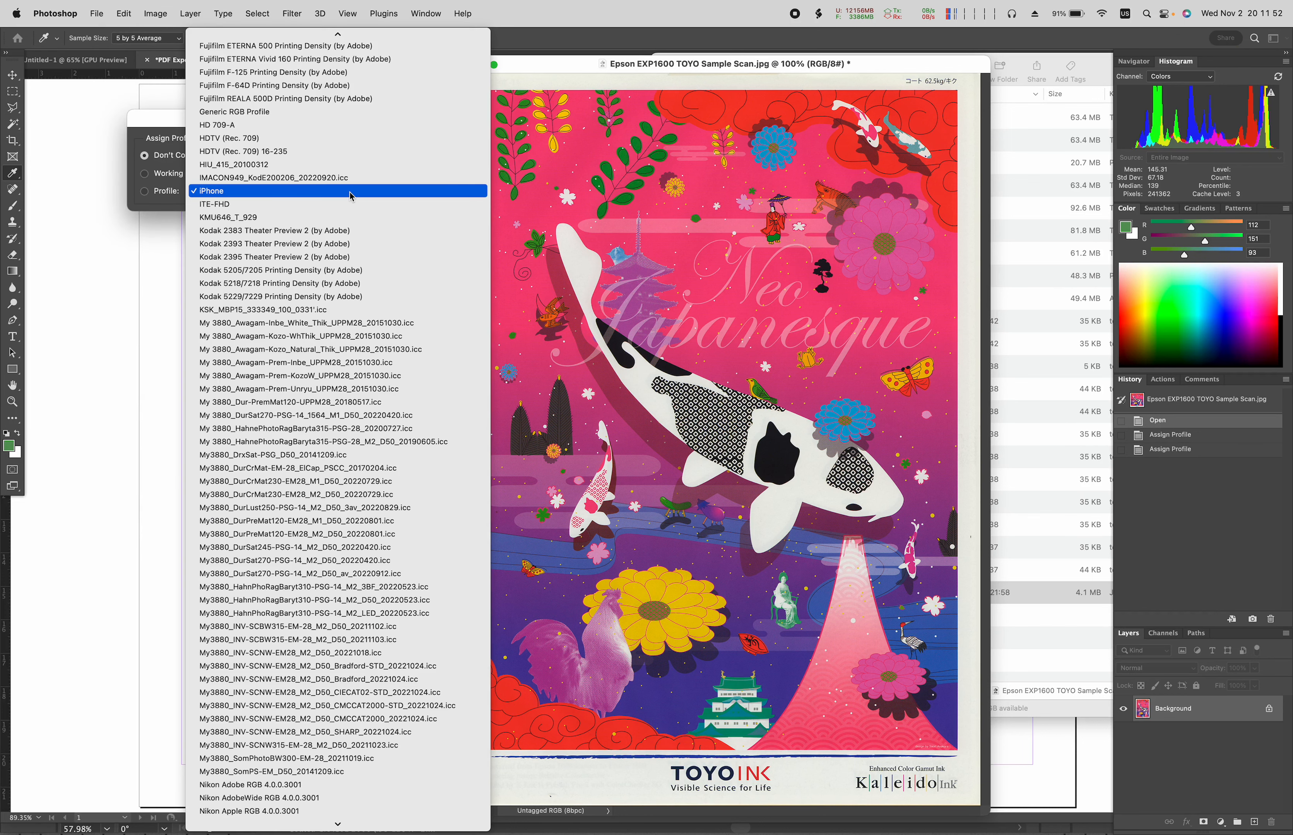
scroll(350, 212, up, 5)
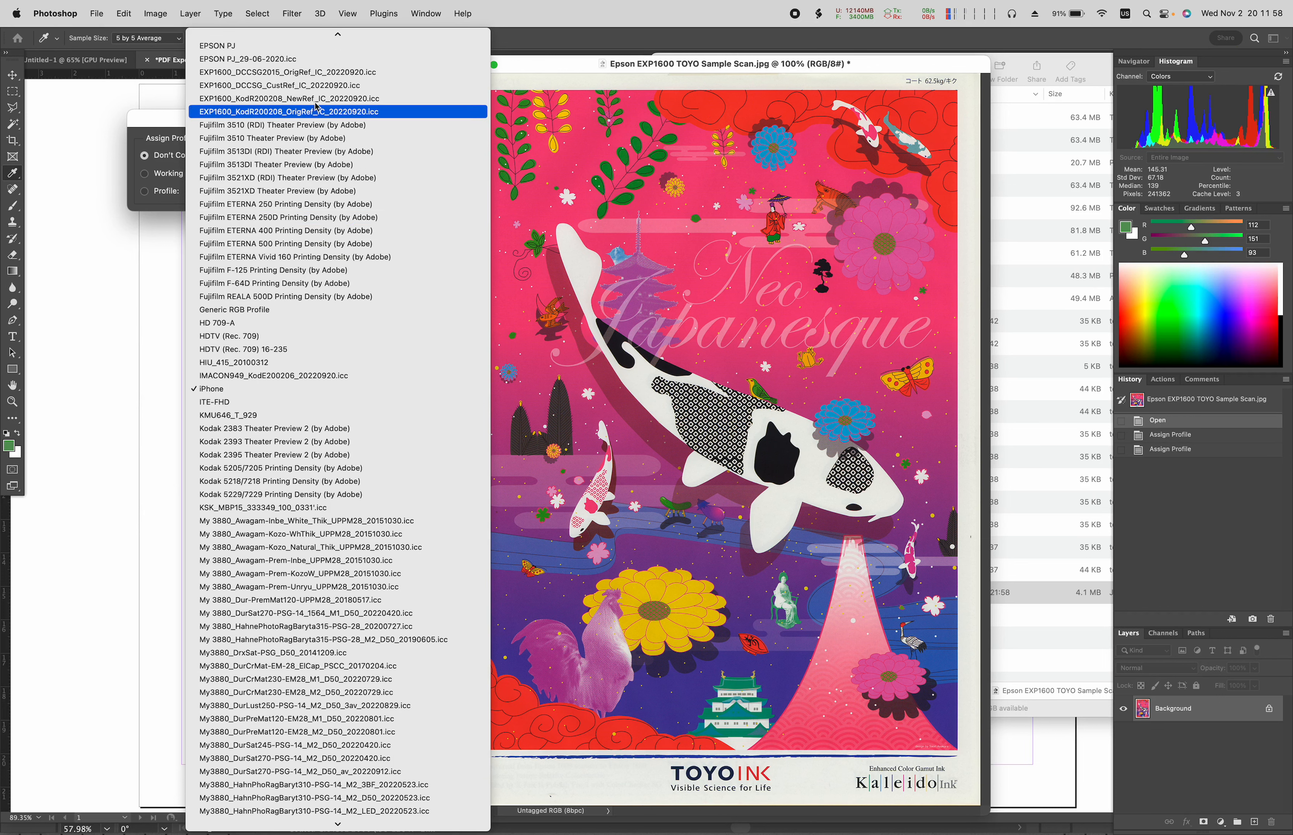
click(334, 85)
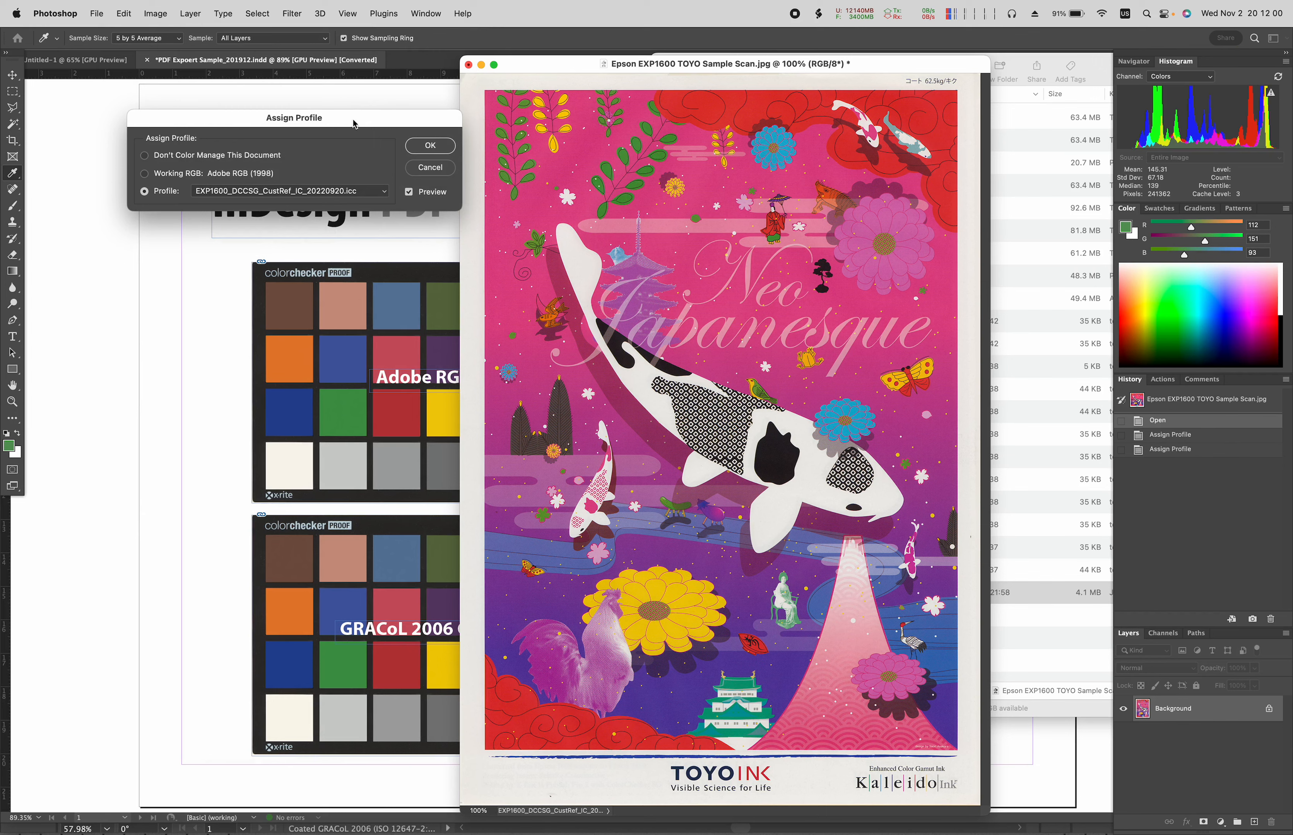
drag(347, 120, 314, 136)
Assign the image P3 profile to the scan.
click(325, 209)
scroll(325, 212, up, 10)
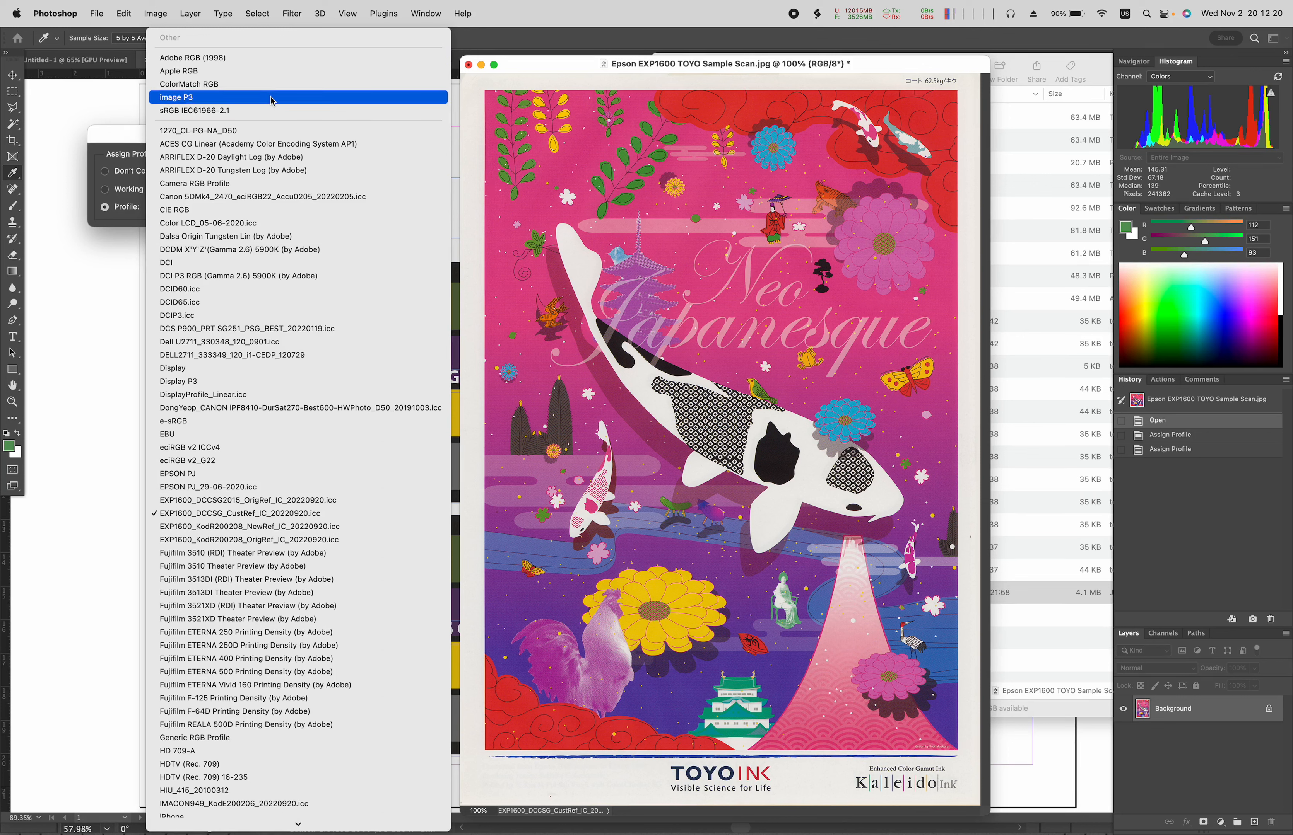
click(187, 103)
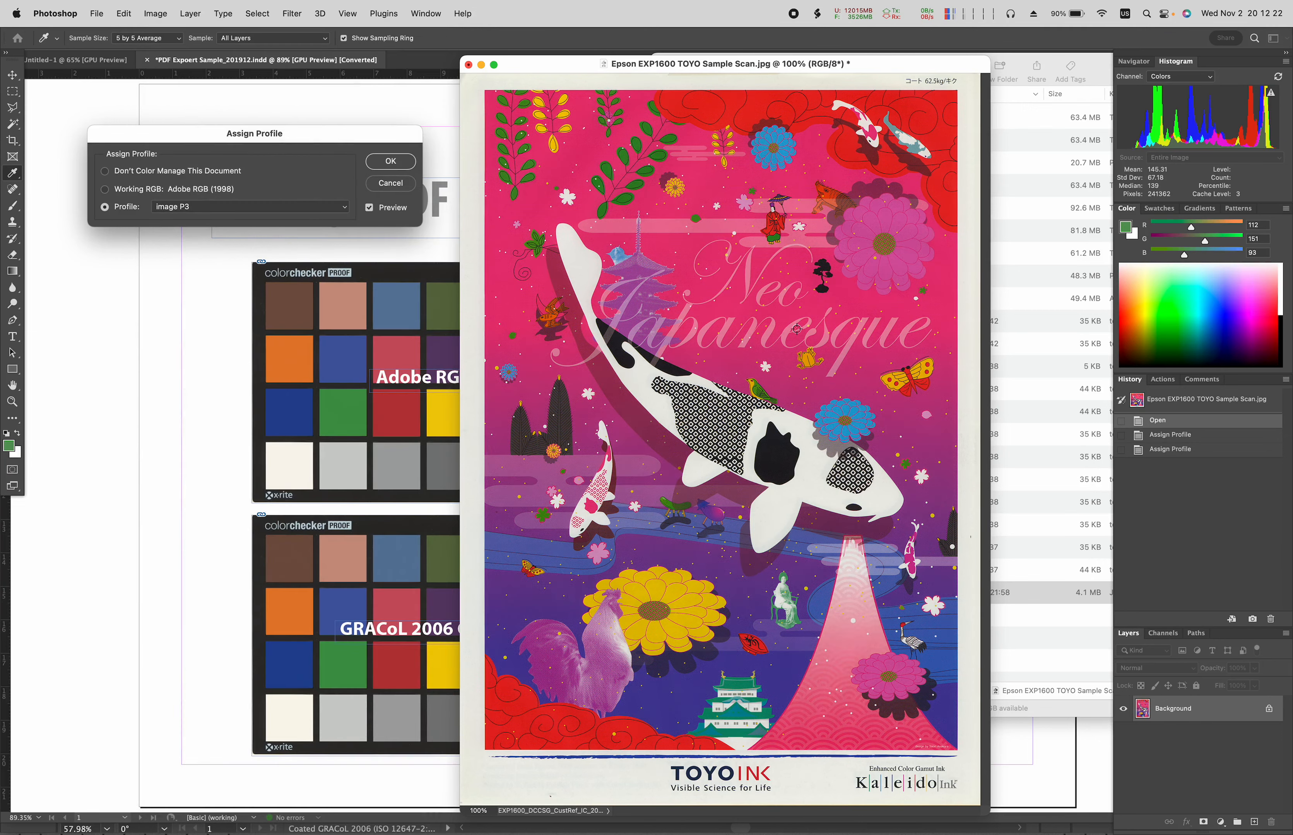
click(391, 163)
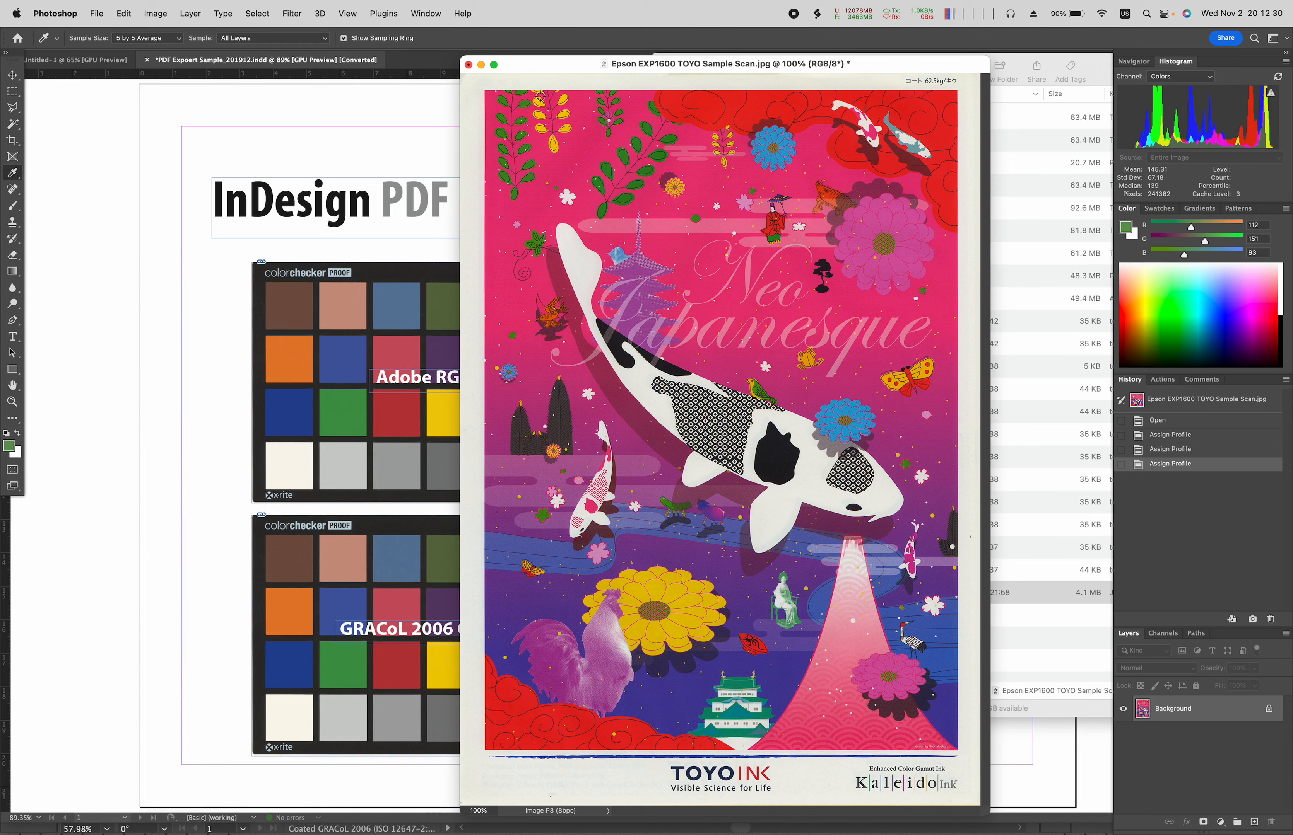
Close the scan without saving, and open PRINTER TEST IMAGE_16bit_Rec2020_Flat.tif from the EP.17 folder, fitted to the screen.
click(468, 65)
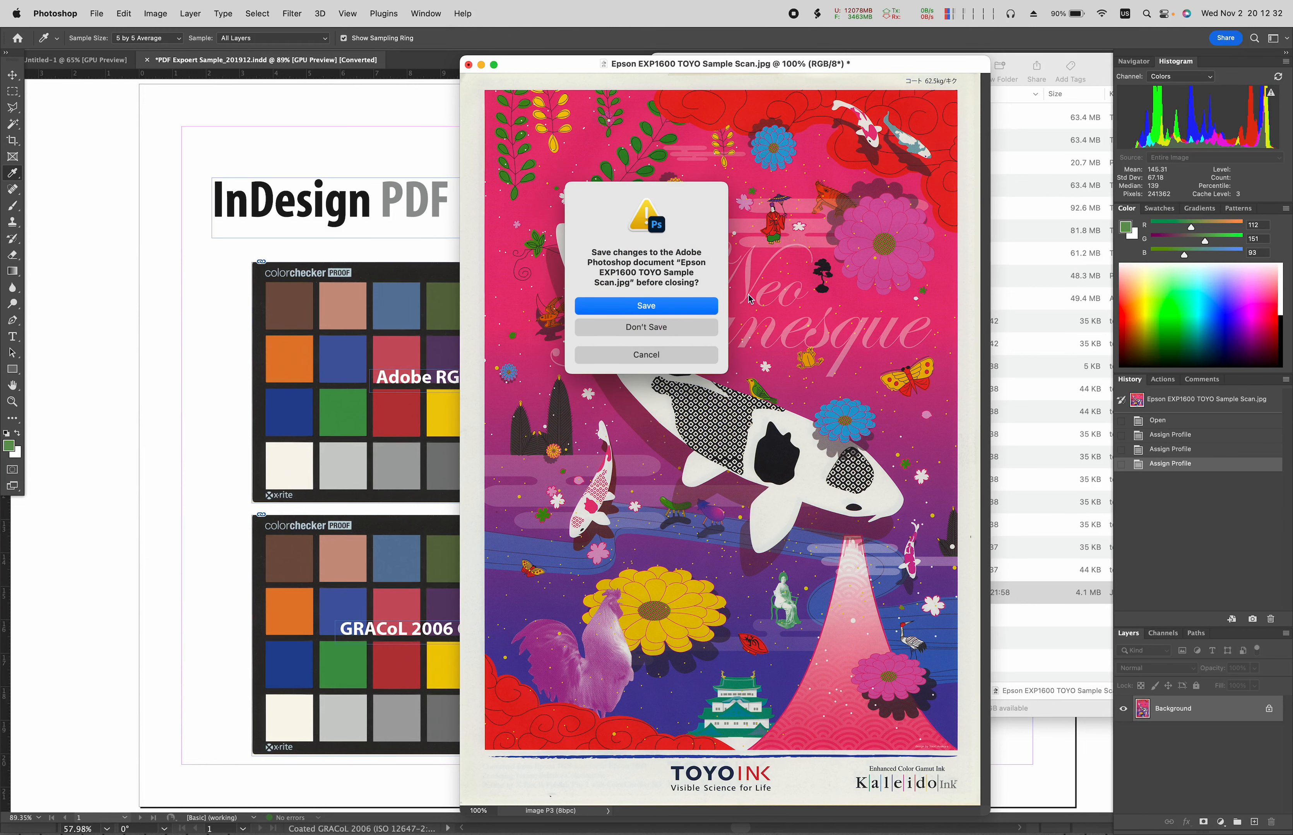
click(651, 329)
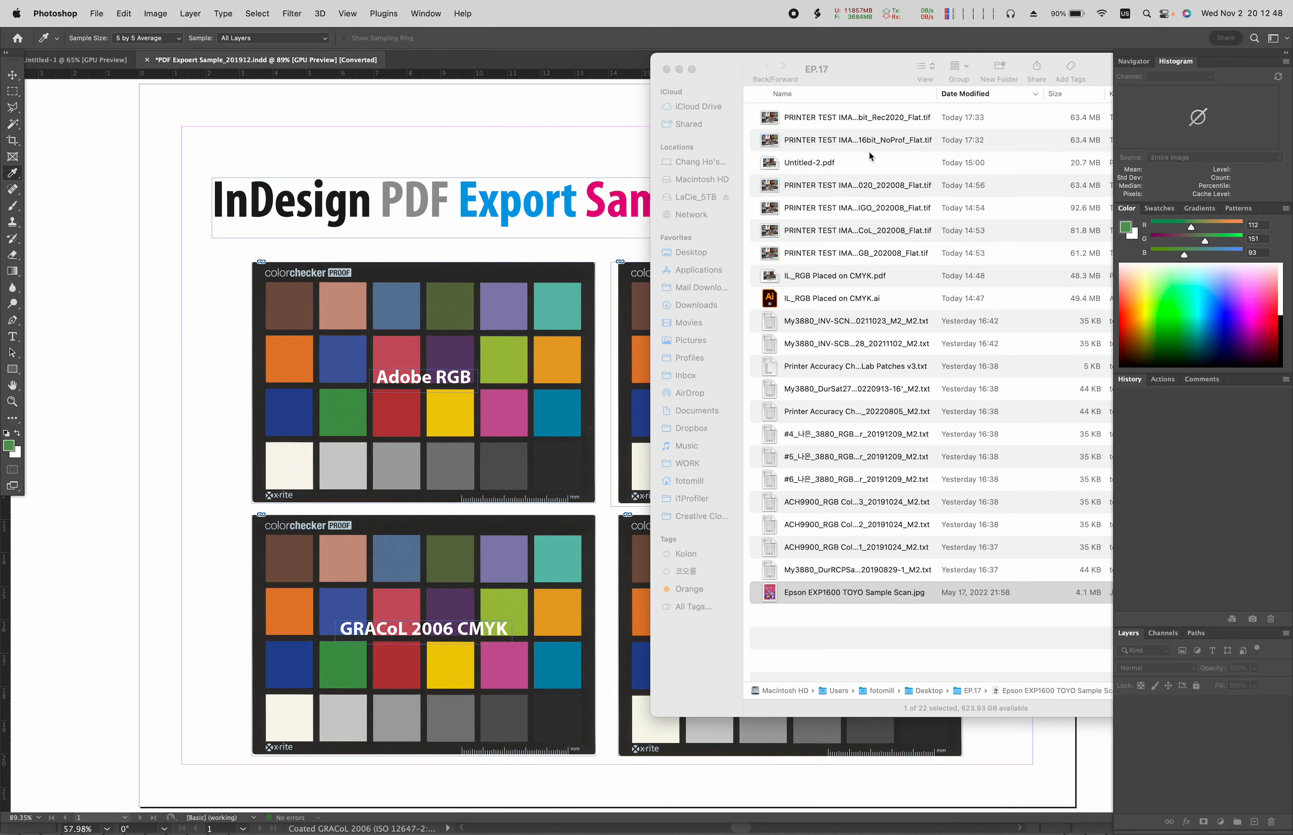
click(897, 87)
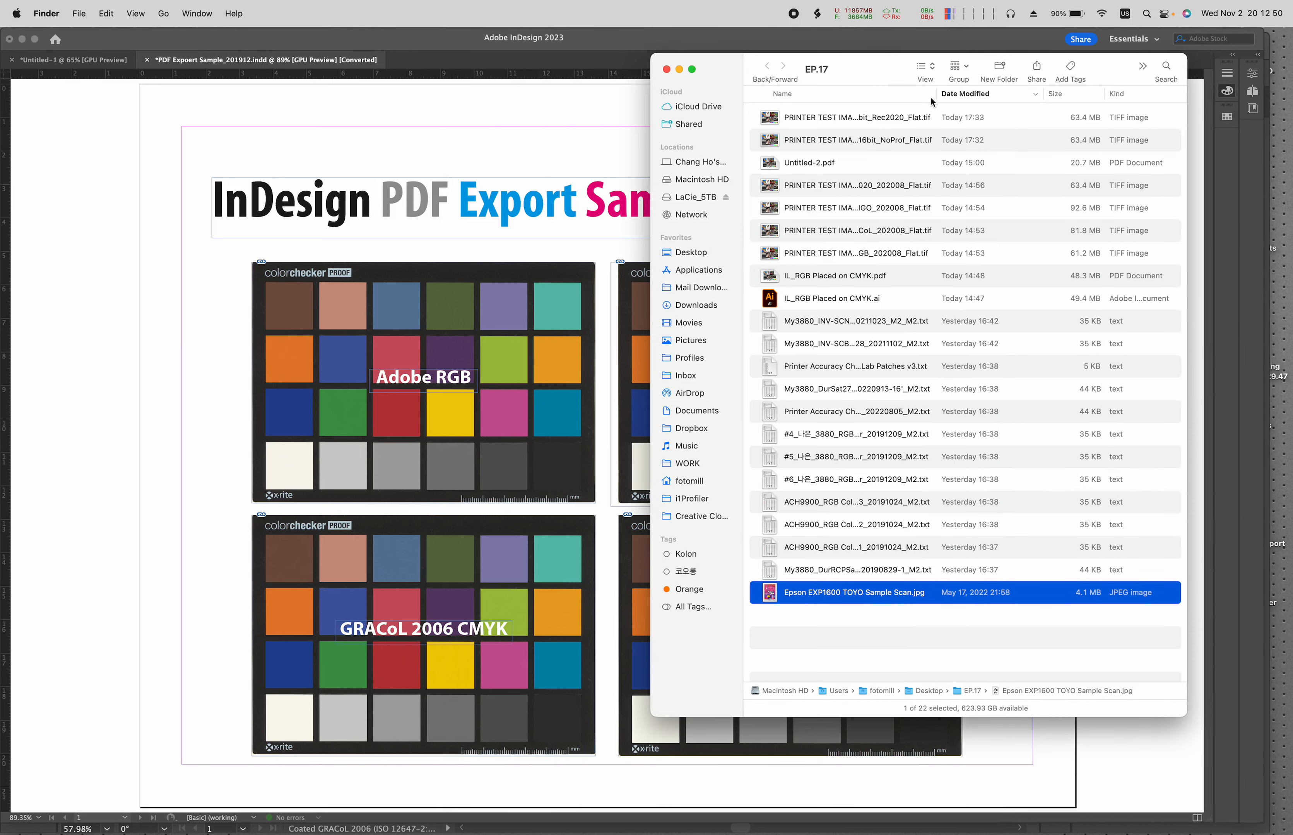
drag(935, 94, 982, 94)
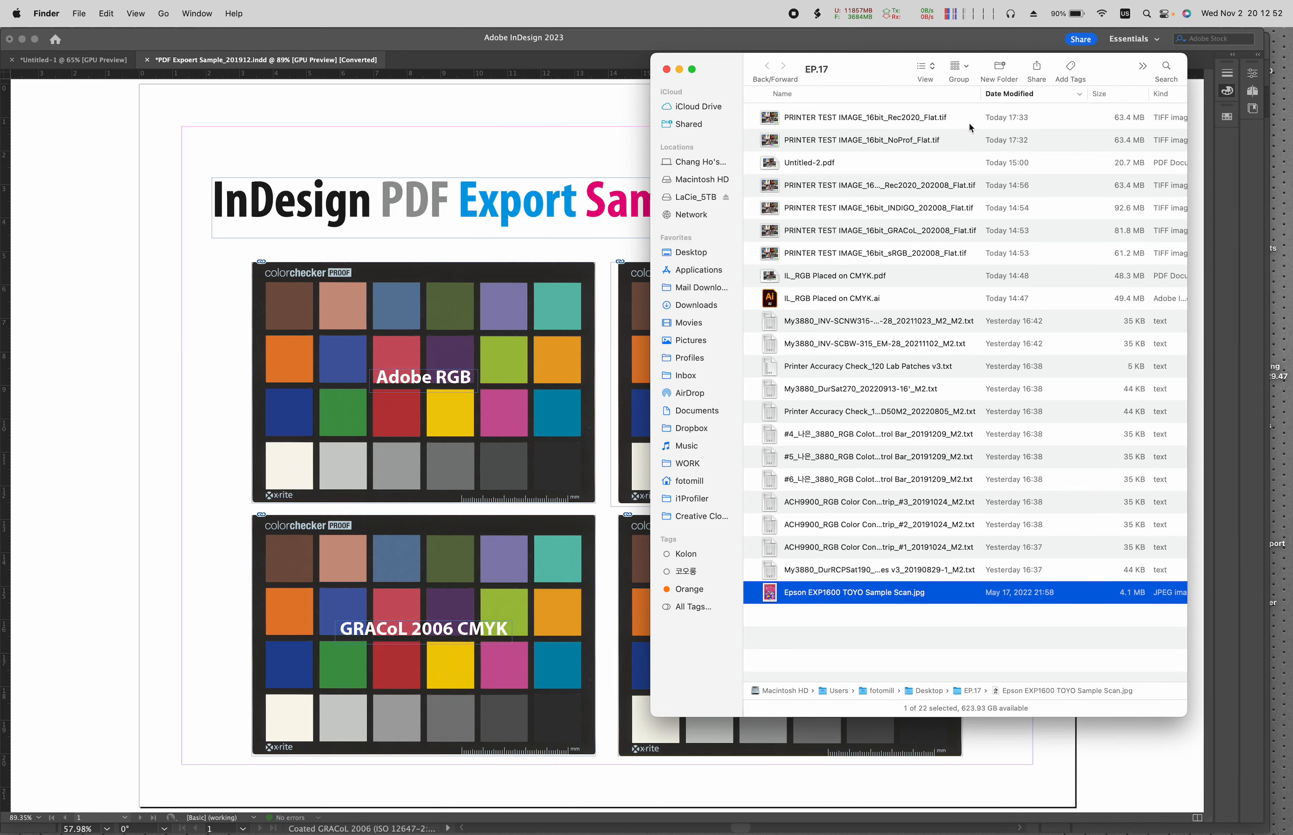
double_click(902, 117)
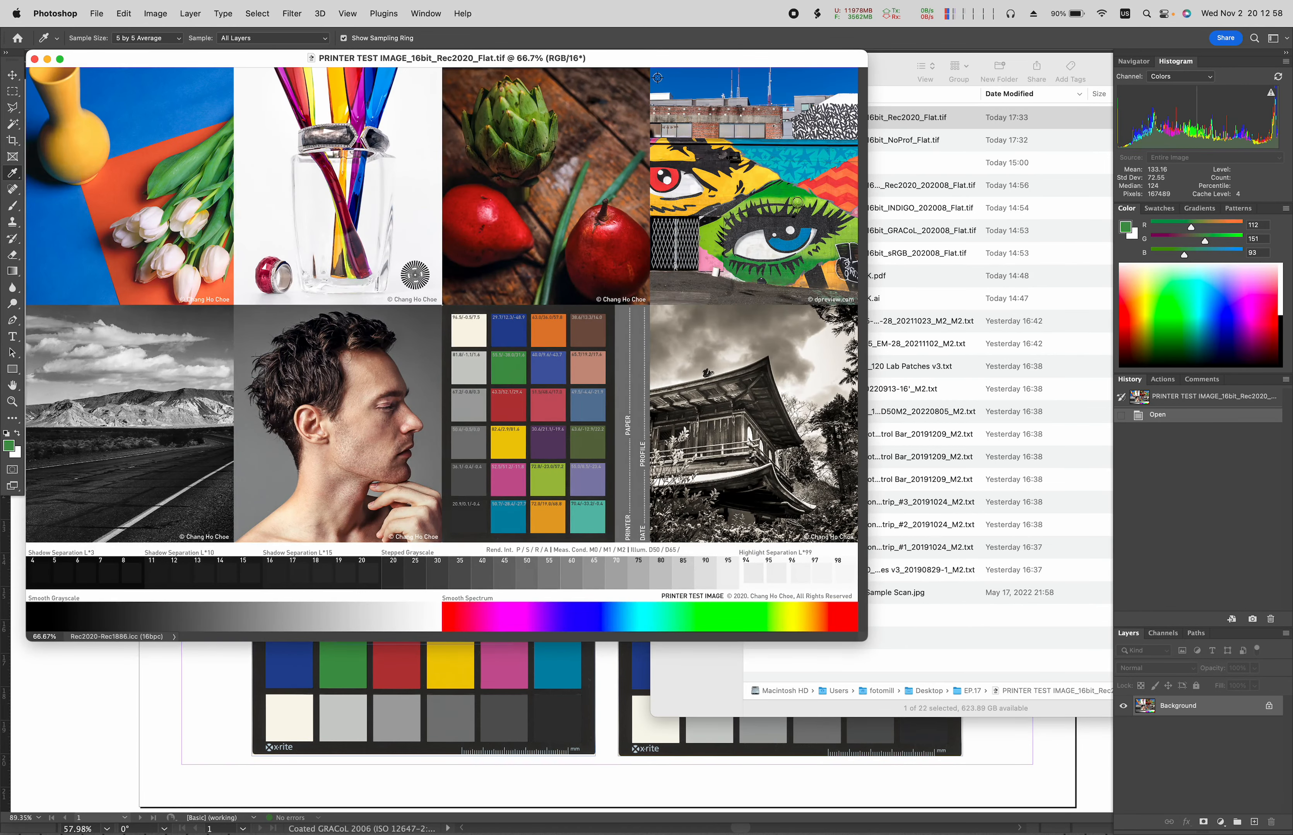
key(super+0)
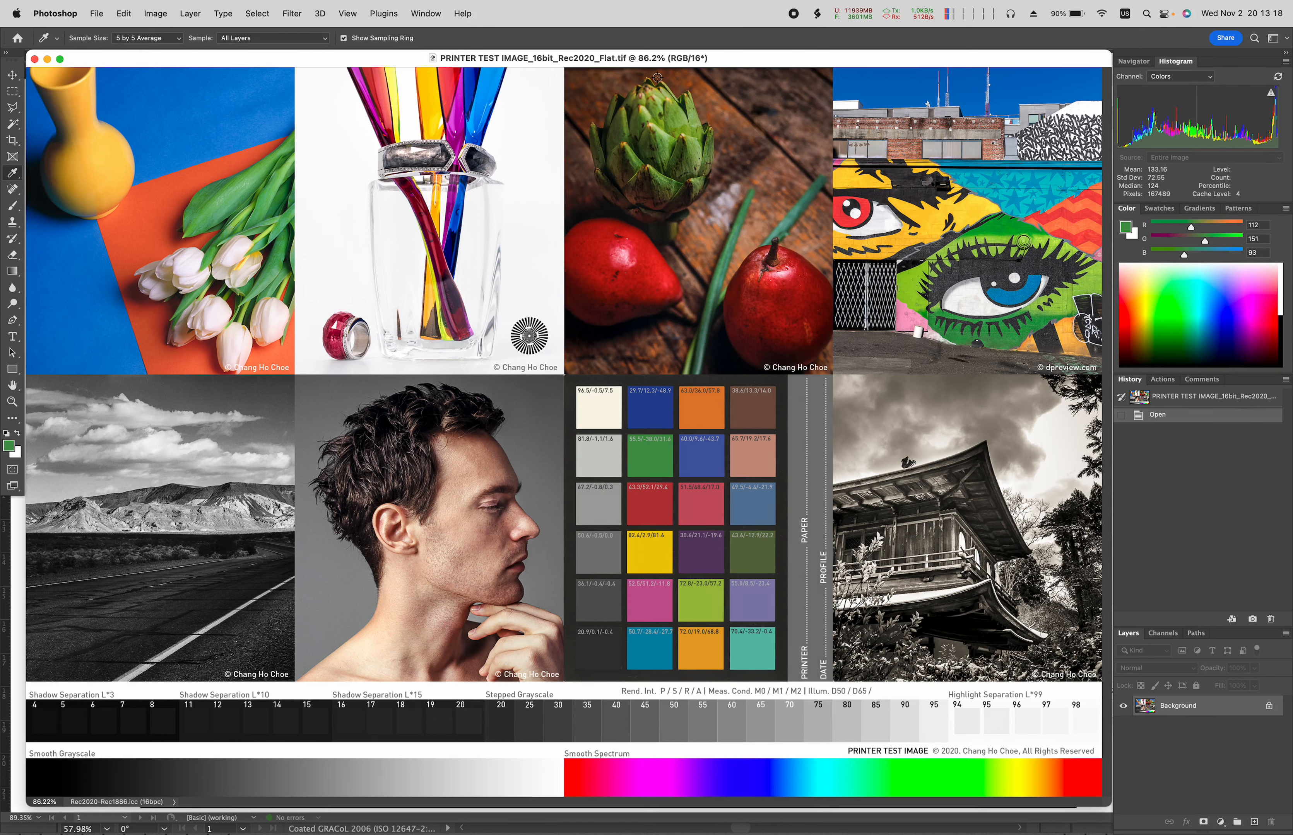
Start a Convert to Profile on the test image with My3880_HahnPhoRagBaryt310-PSG-14_M2_D50_20220523.icc as the destination profile.
click(123, 13)
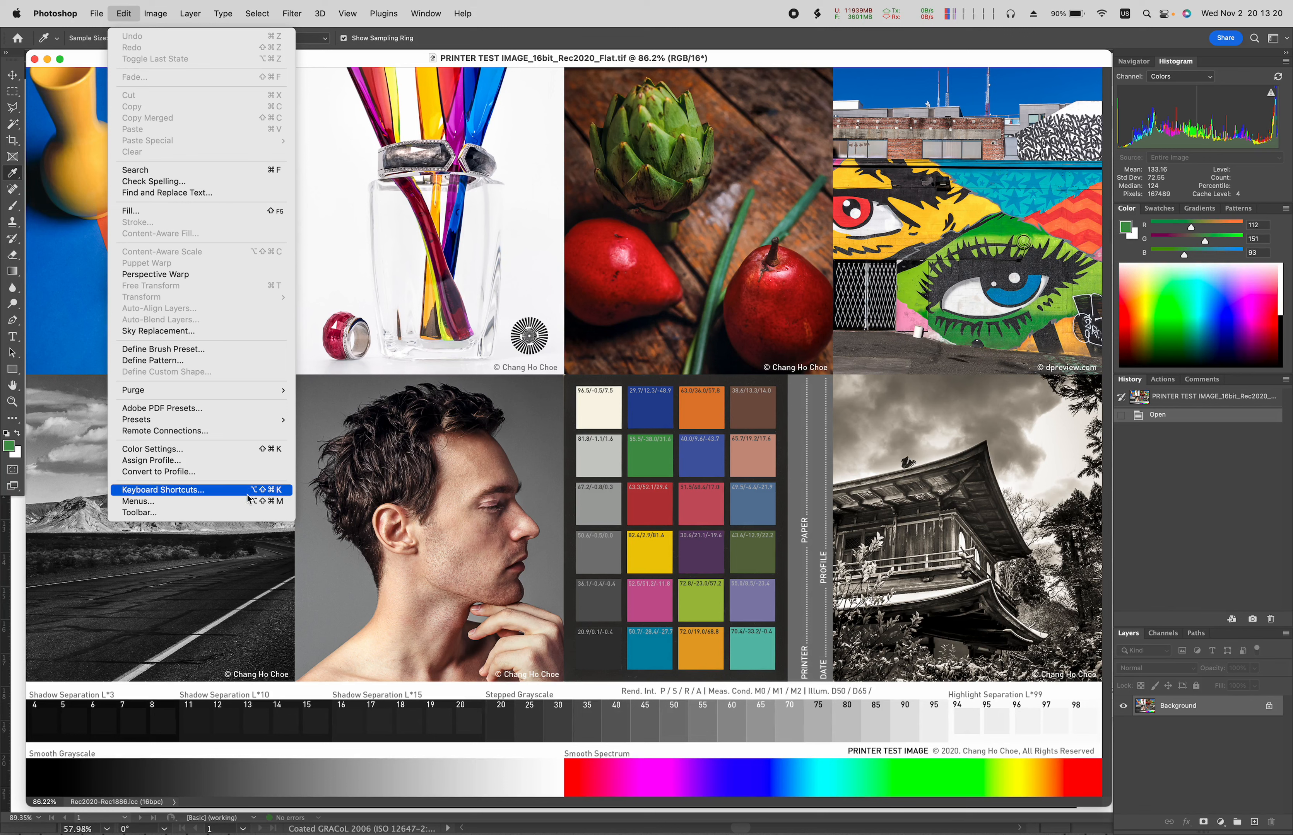
click(247, 480)
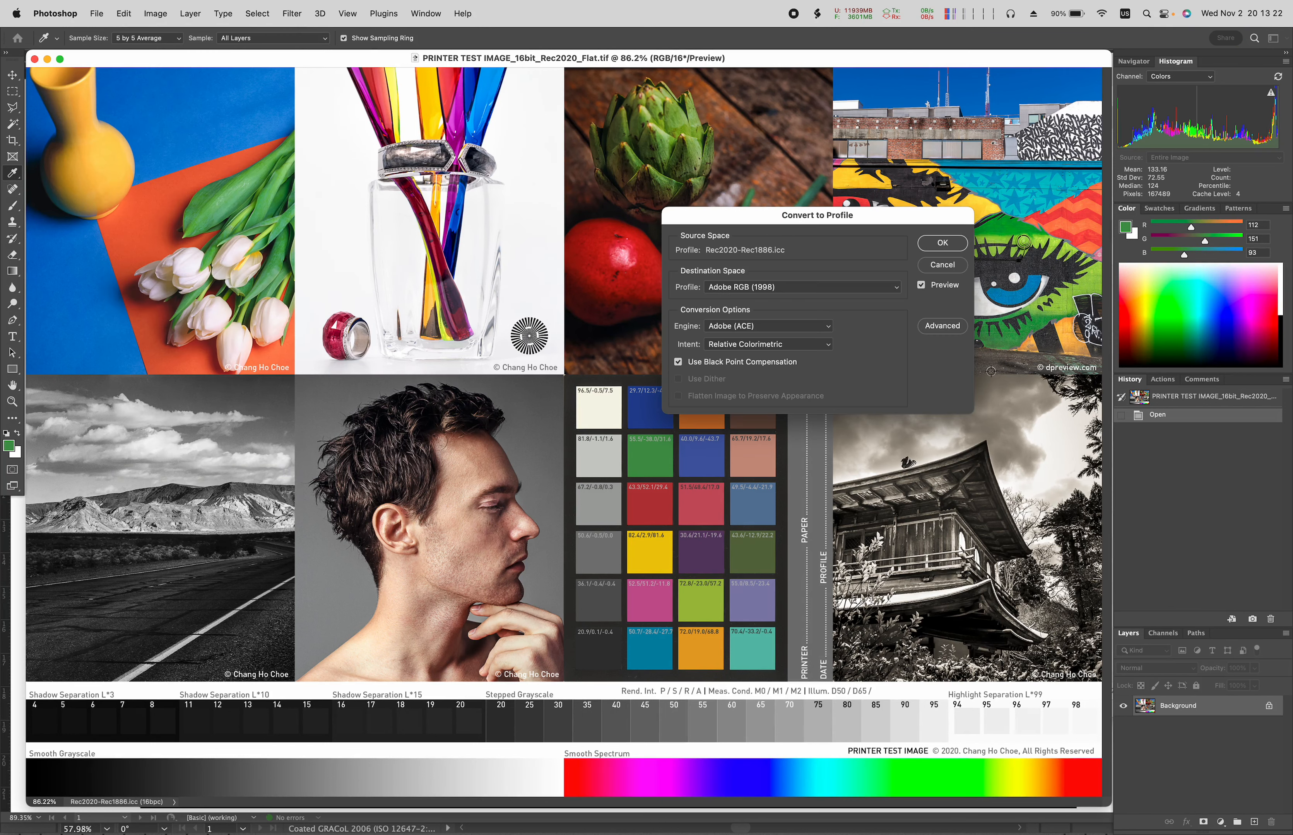
drag(938, 215, 1018, 185)
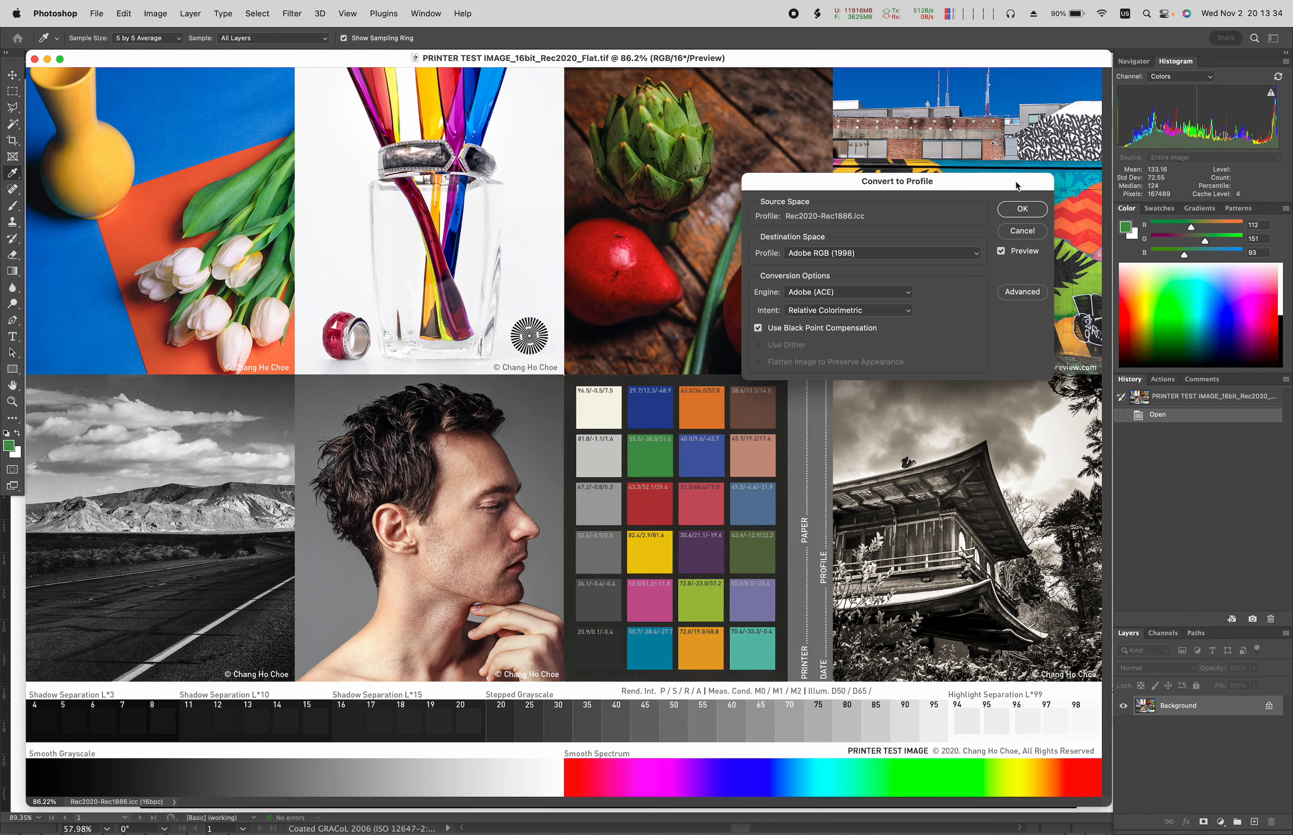
drag(1005, 179, 1058, 116)
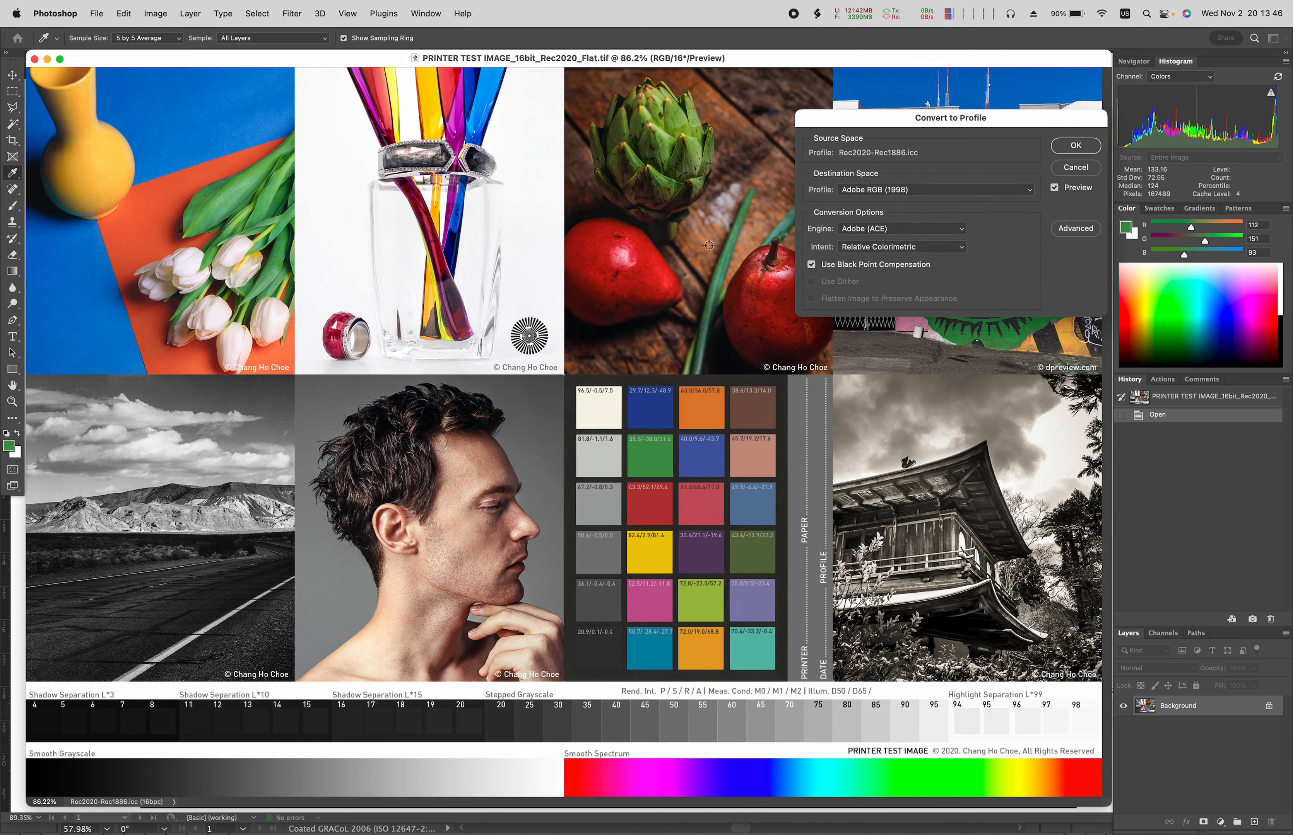
click(1033, 190)
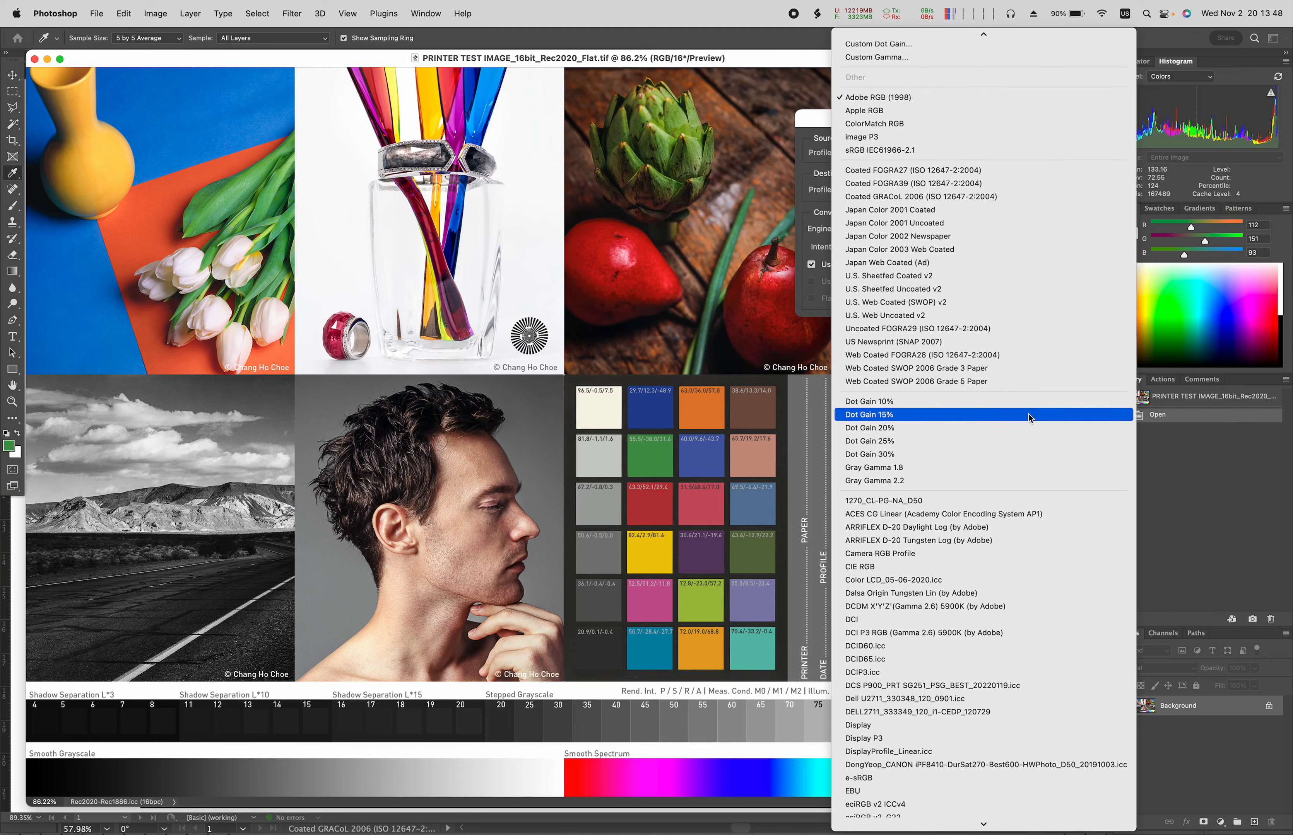
scroll(1032, 410, down, 15)
scroll(1032, 407, down, 3)
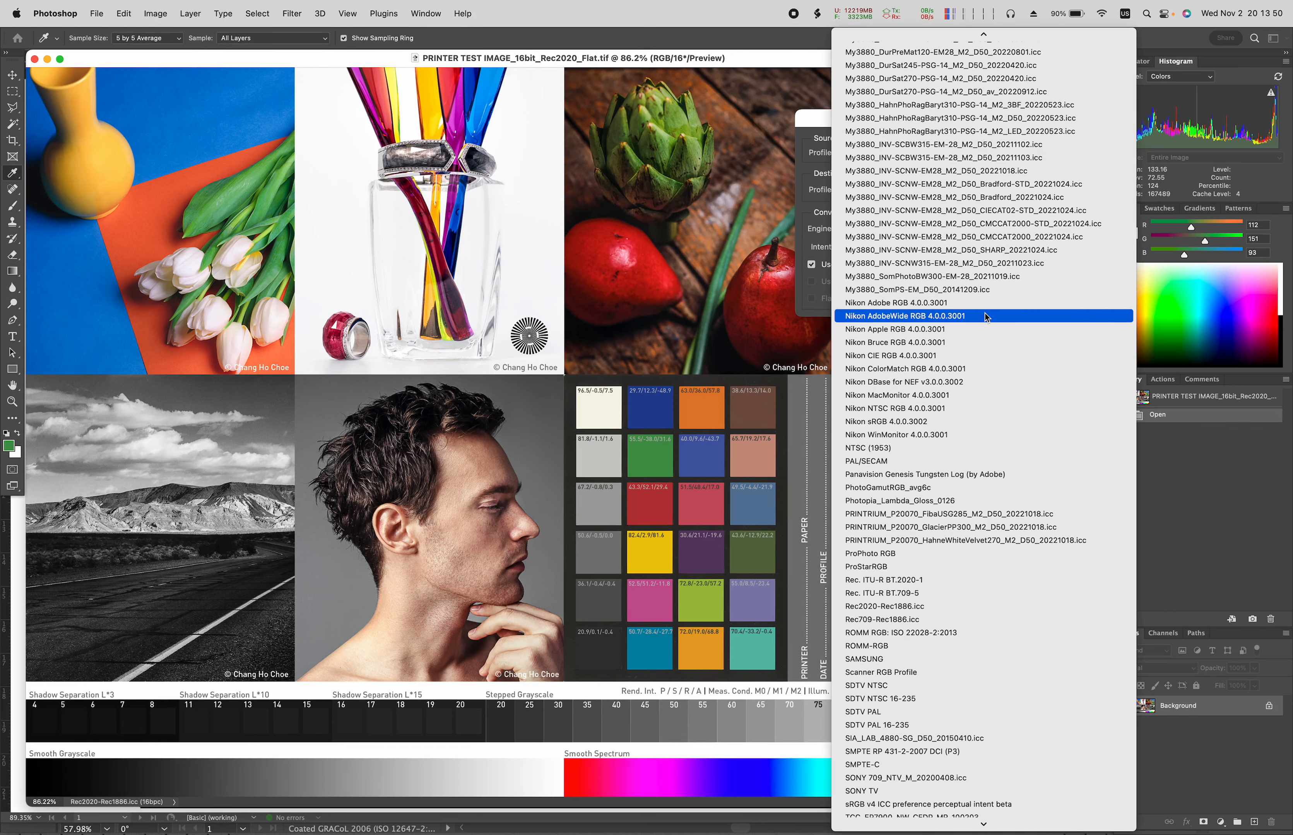
scroll(987, 317, up, 4)
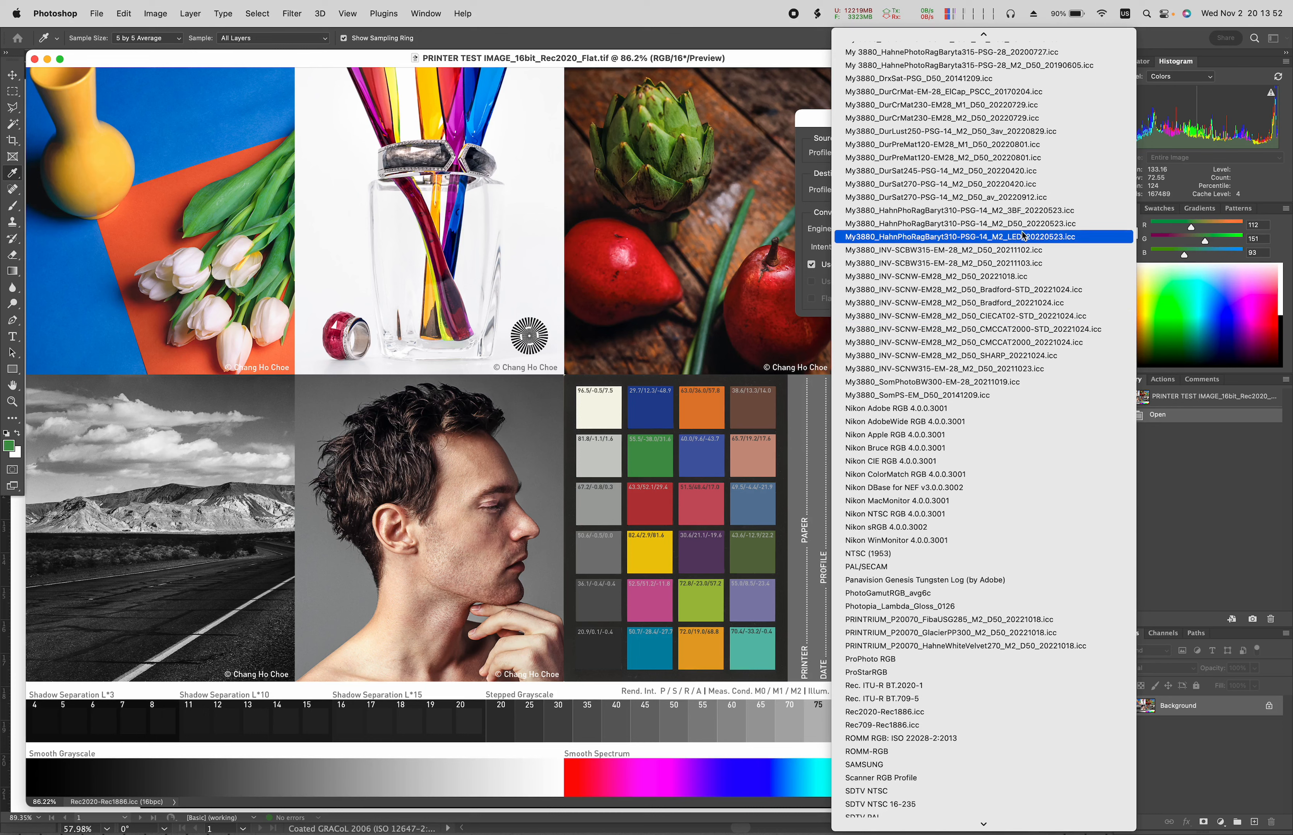
click(1035, 223)
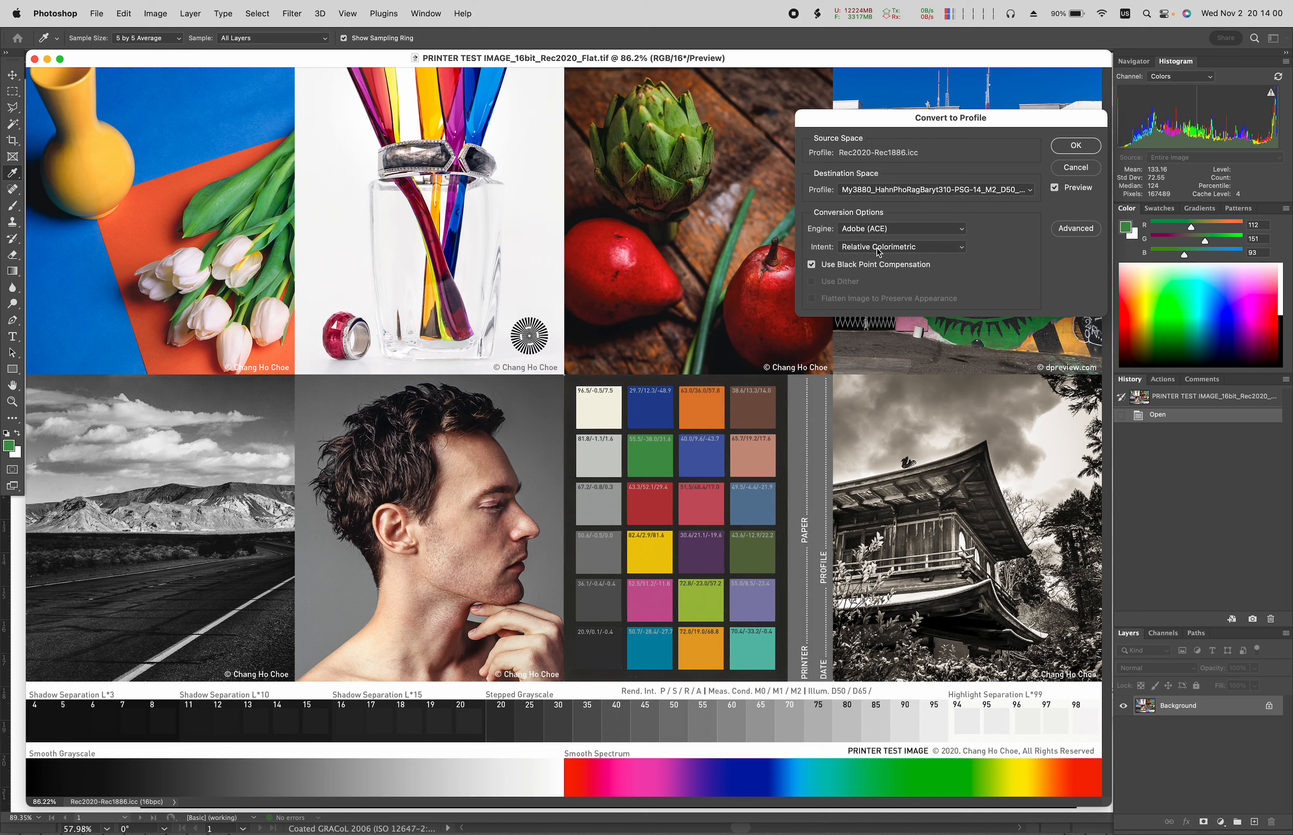
Review the rendering intents, keep Relative Colorimetric with Black Point Compensation, and apply the profile conversion.
click(899, 253)
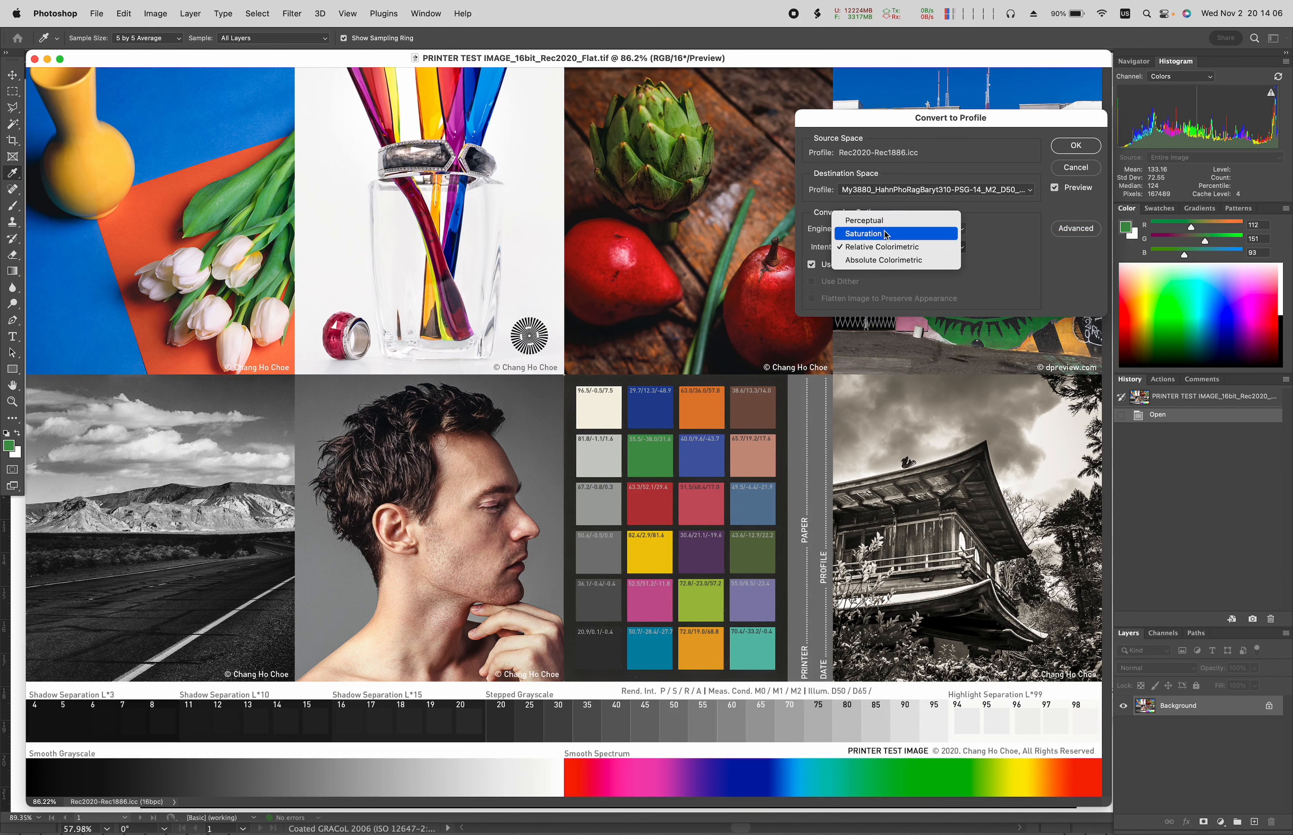
click(981, 271)
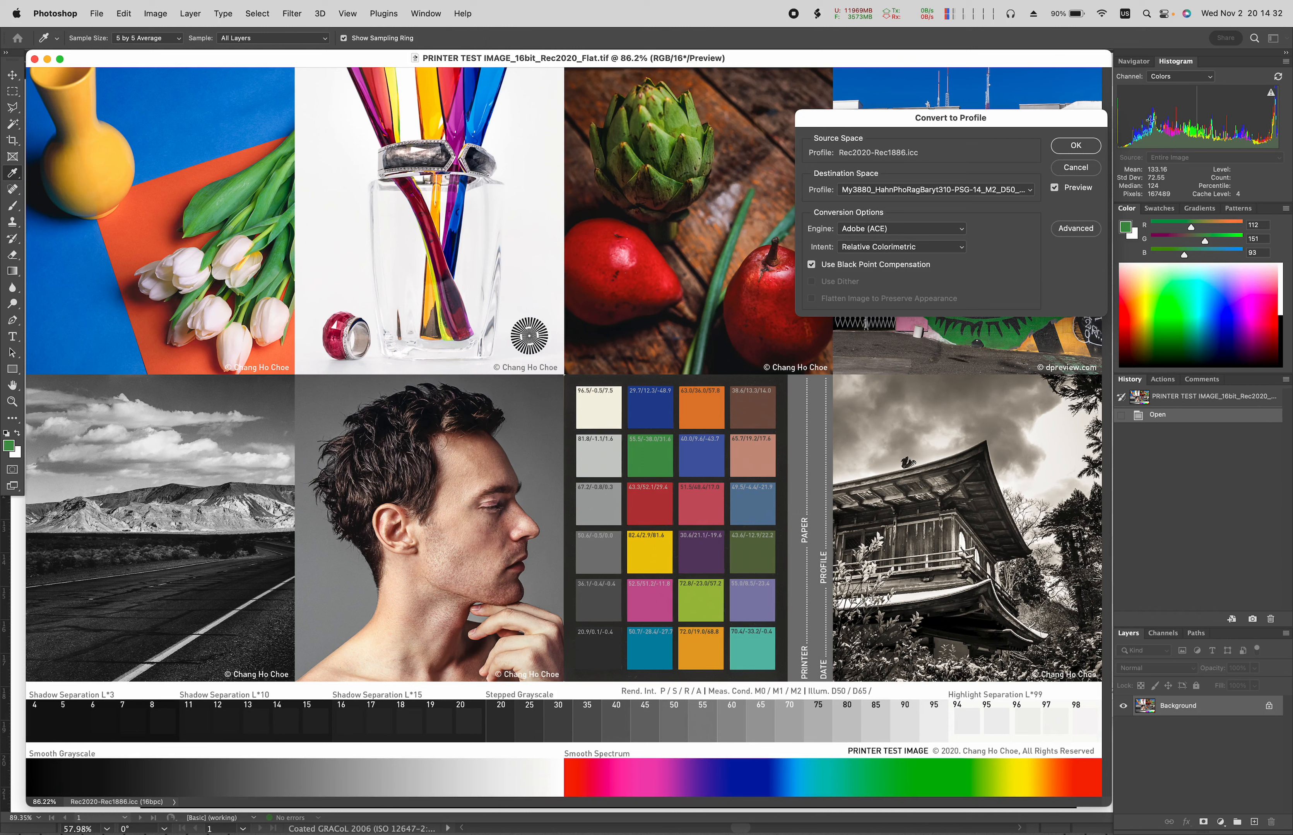
click(1075, 146)
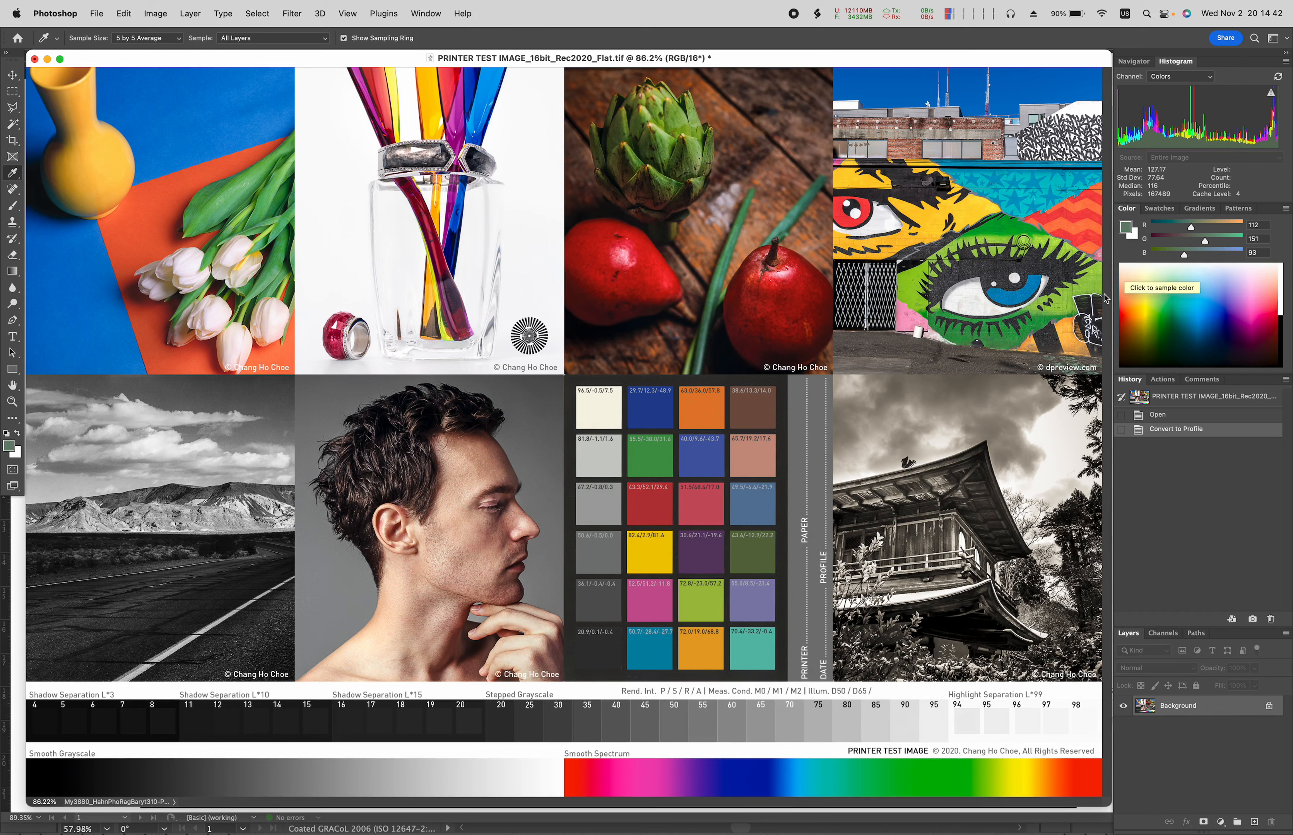
Compare the test image before and after conversion by switching between its Open and Convert to Profile history states.
click(1177, 416)
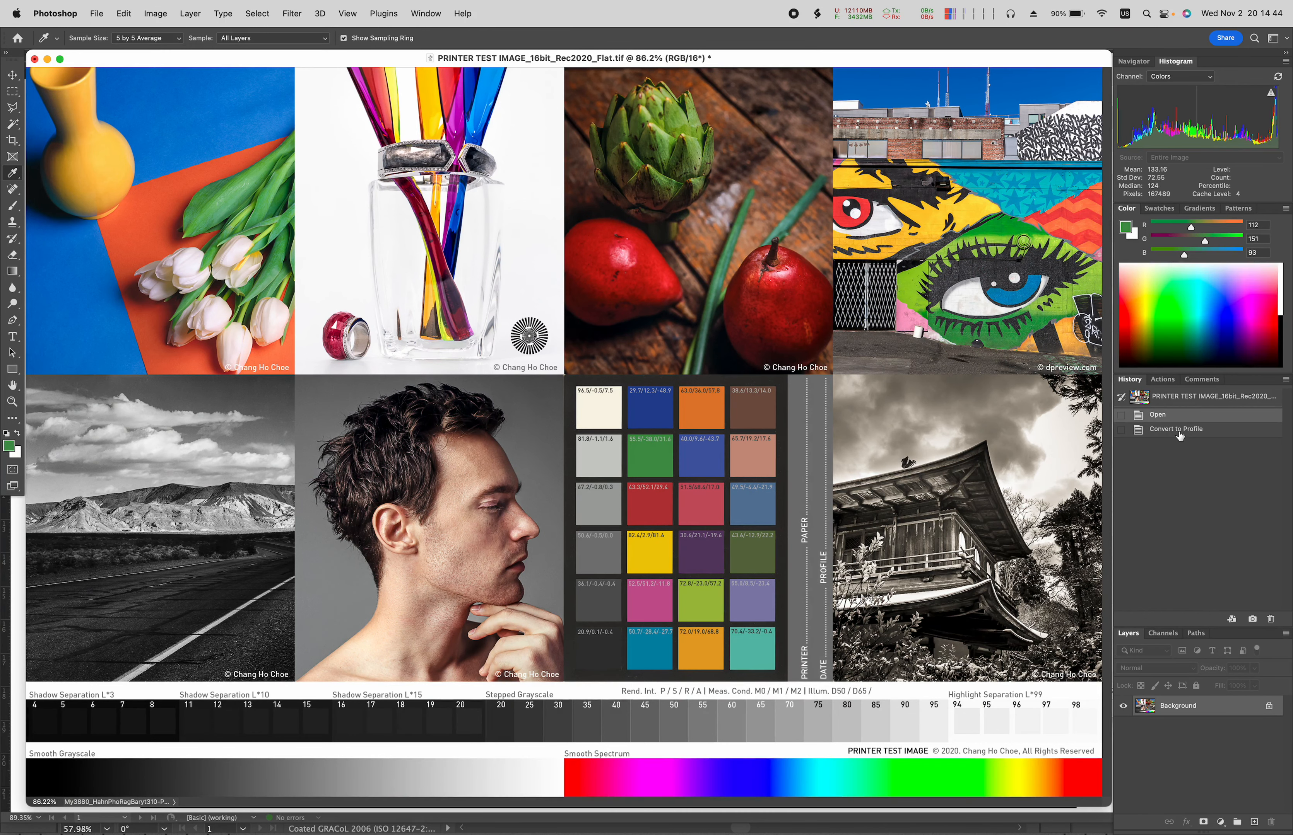
click(1179, 430)
click(1178, 416)
click(1180, 430)
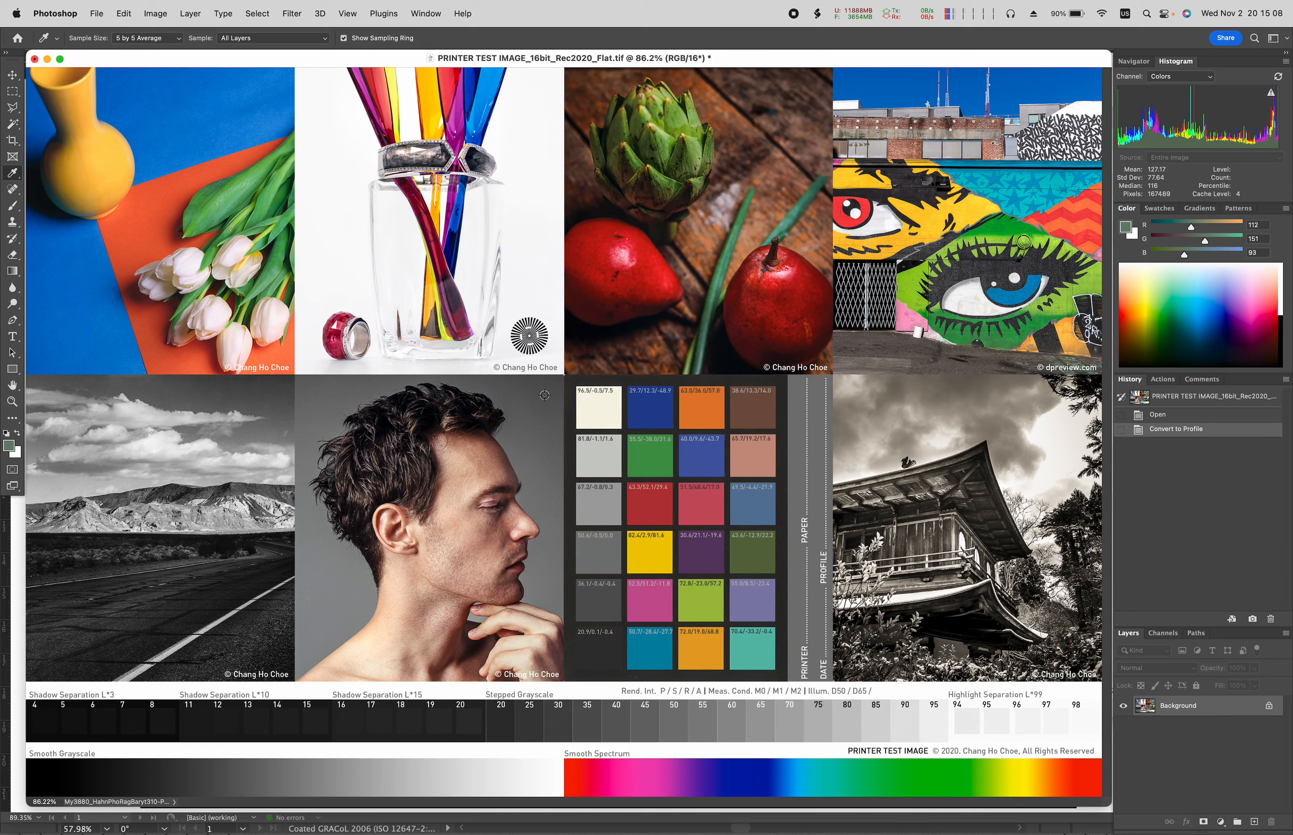
Sample the green colour chart patch in both the opened and the converted state, and return the test image to its opened state.
click(1177, 416)
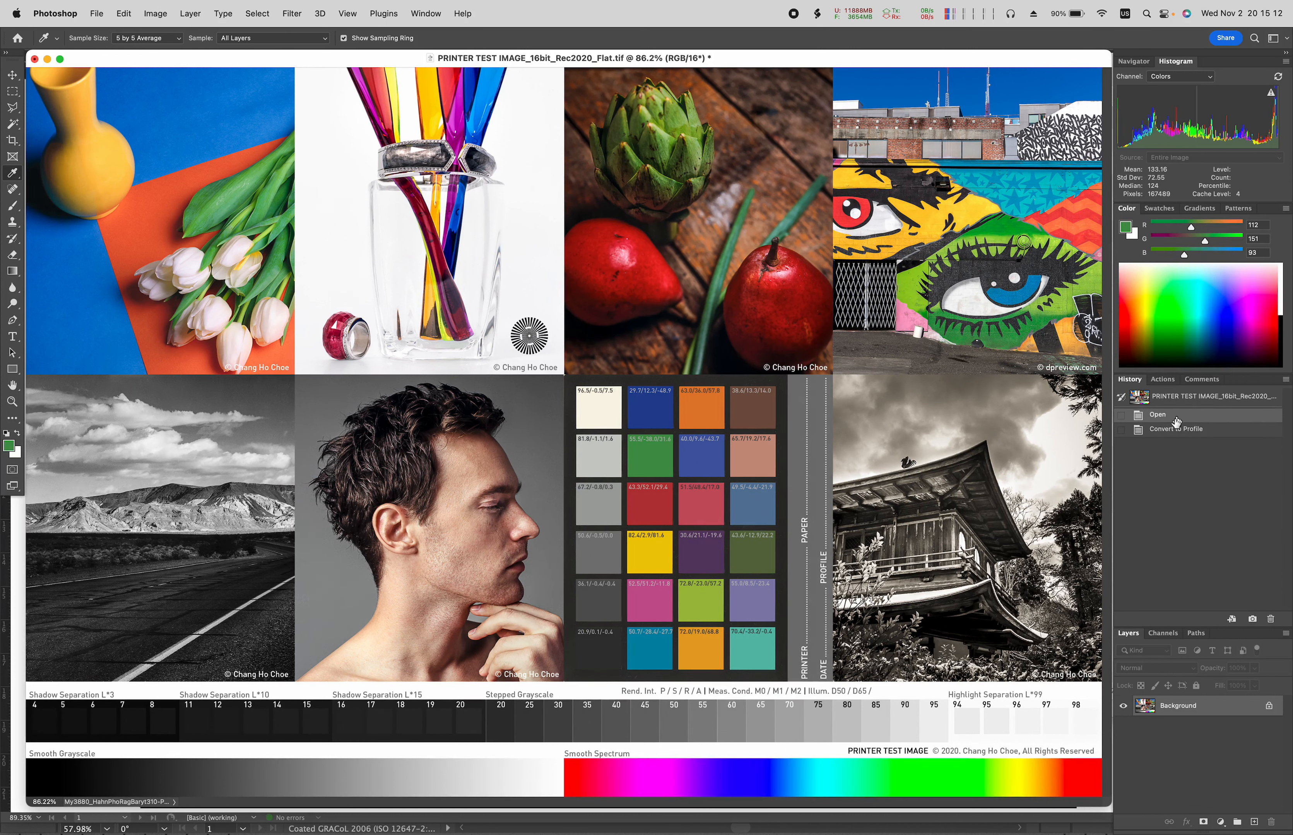
click(651, 460)
click(1193, 430)
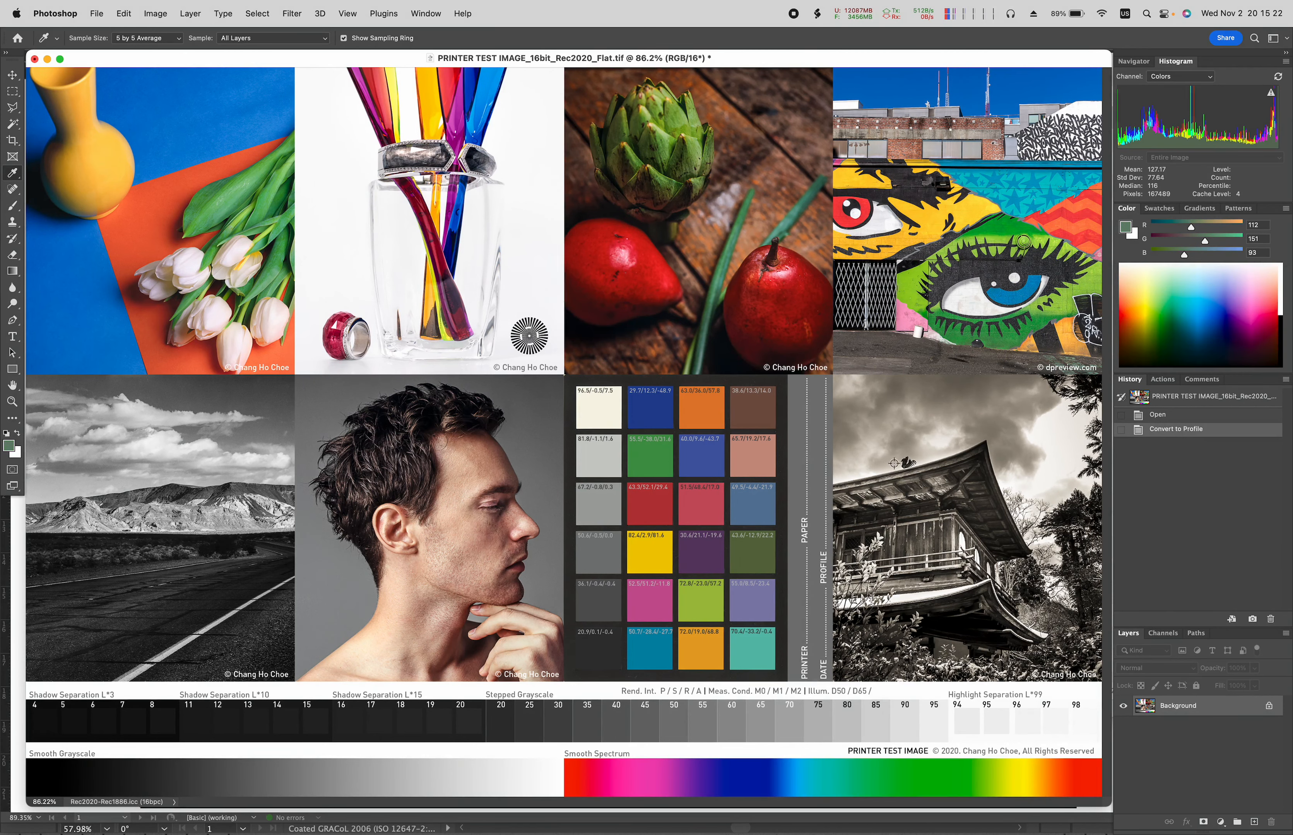
click(652, 458)
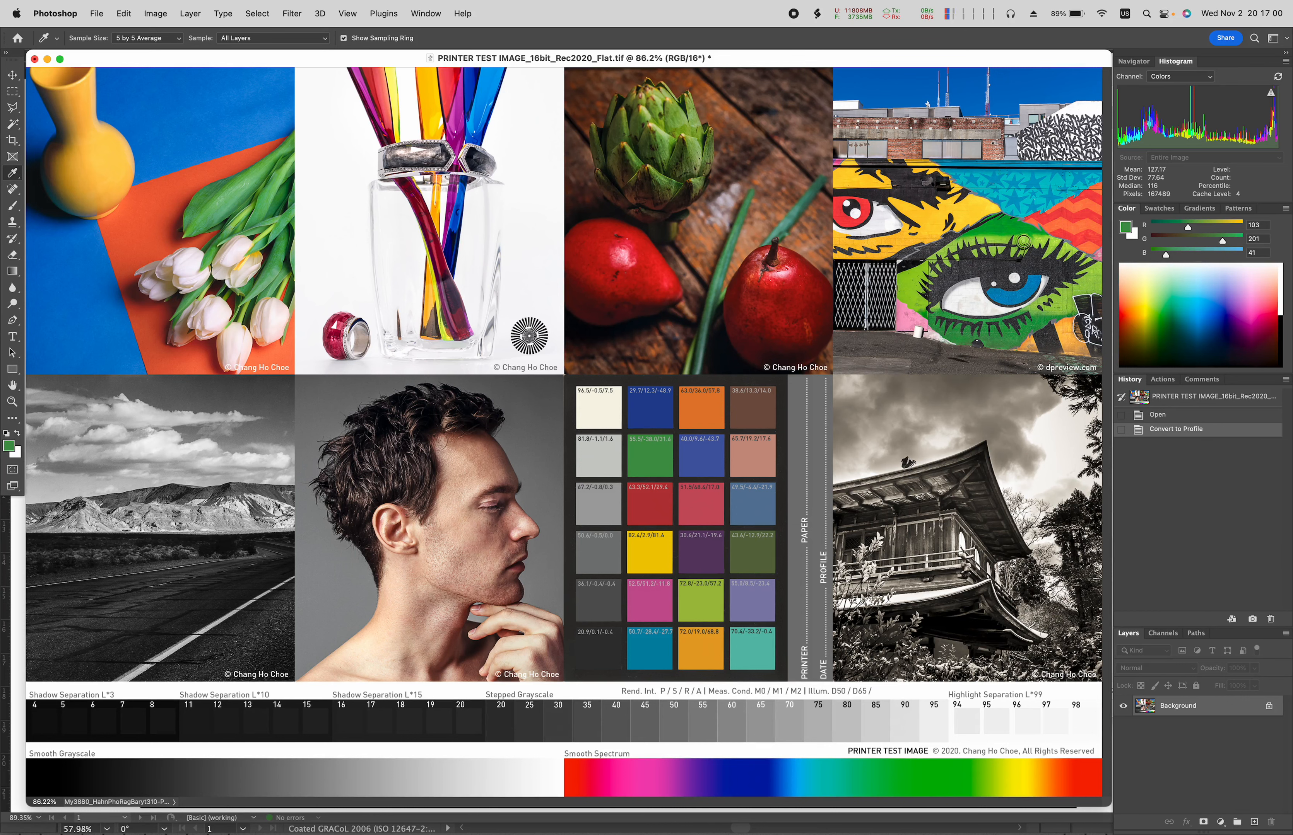
click(1176, 415)
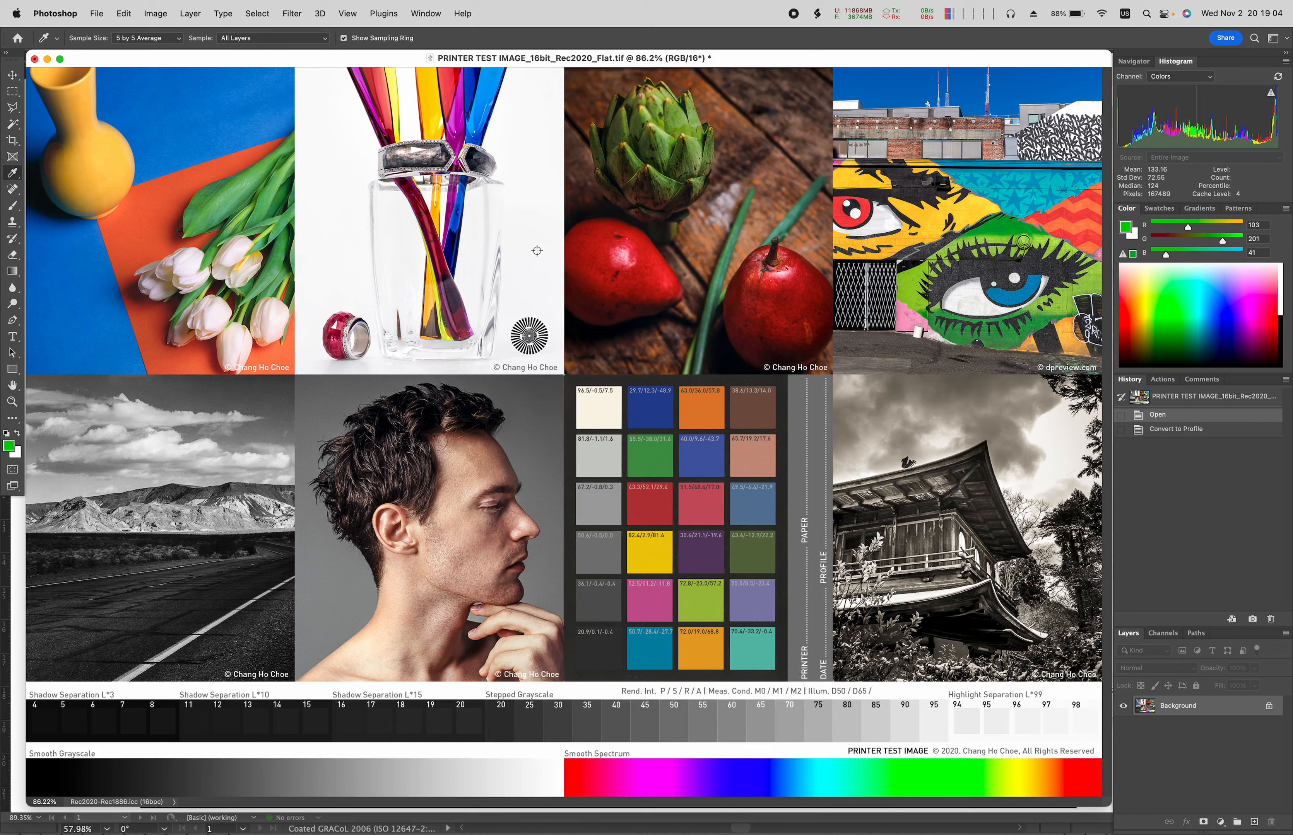
Open the custom proof setup for the test image and move its dialog clear of most of the photos.
click(347, 15)
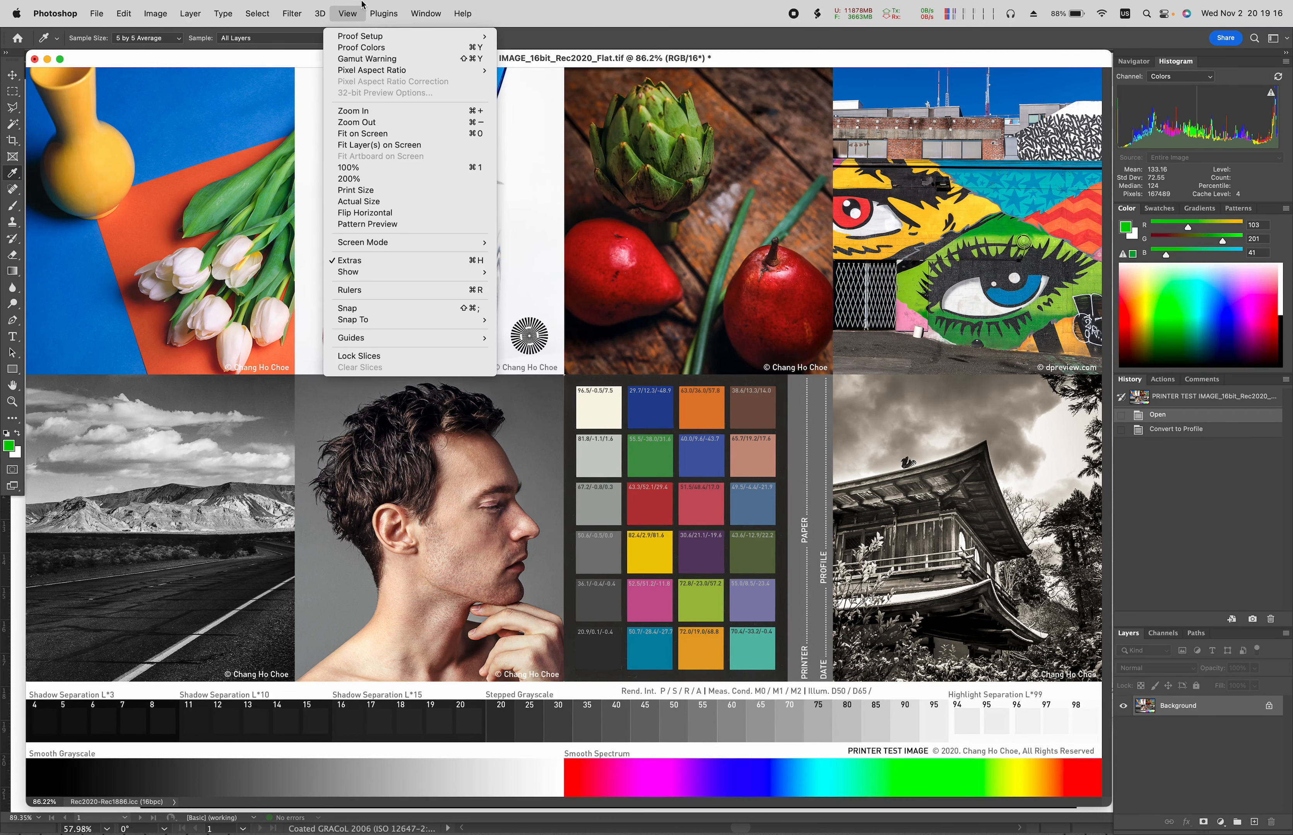
mouse_move(356, 37)
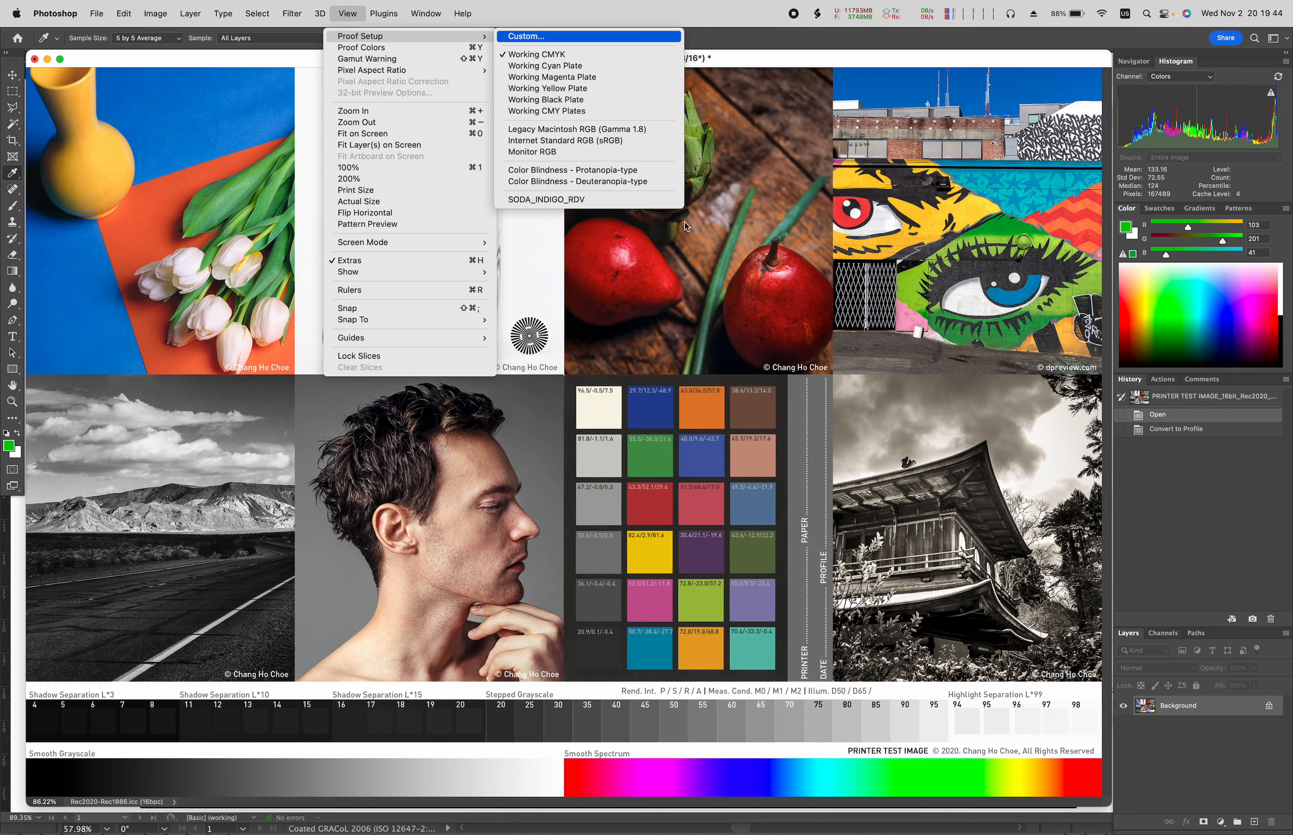
click(567, 38)
drag(1003, 437, 805, 172)
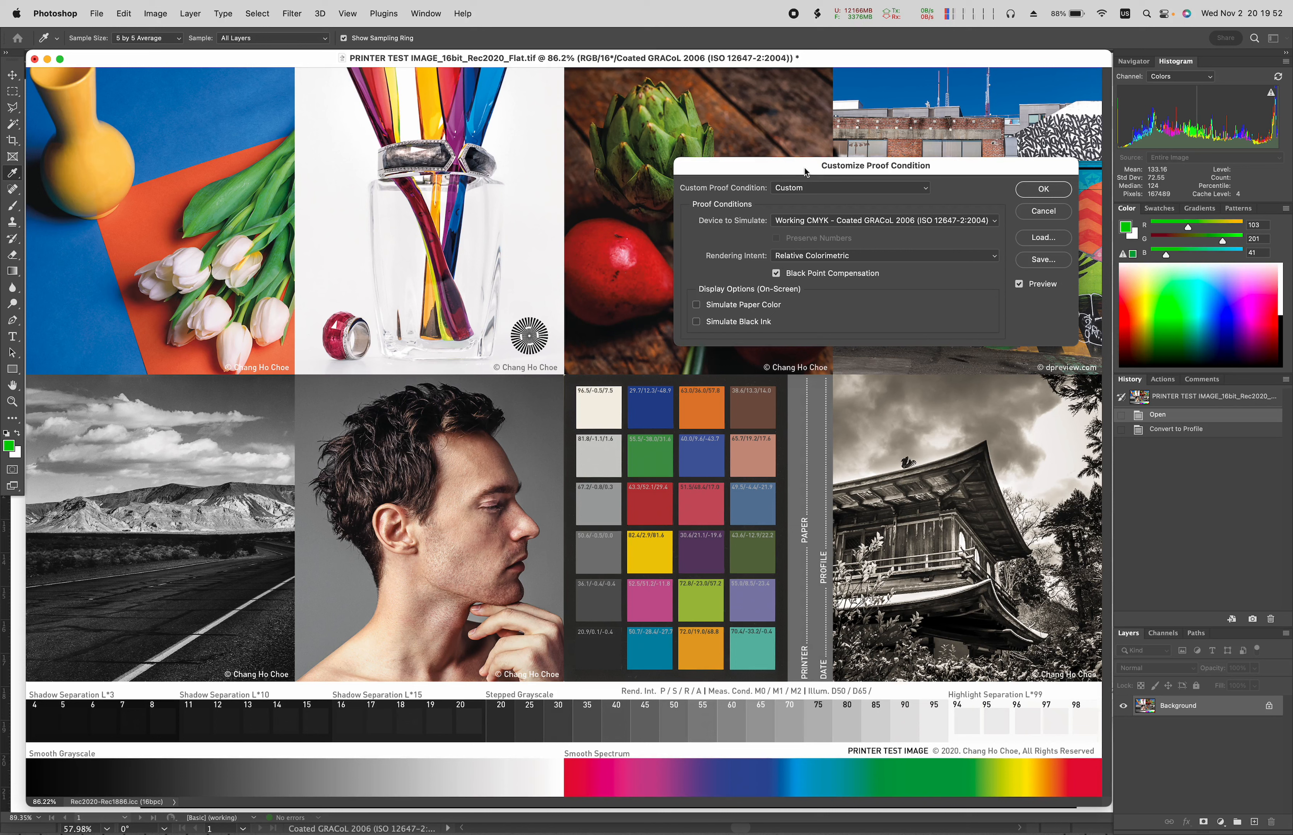
drag(805, 172, 966, 157)
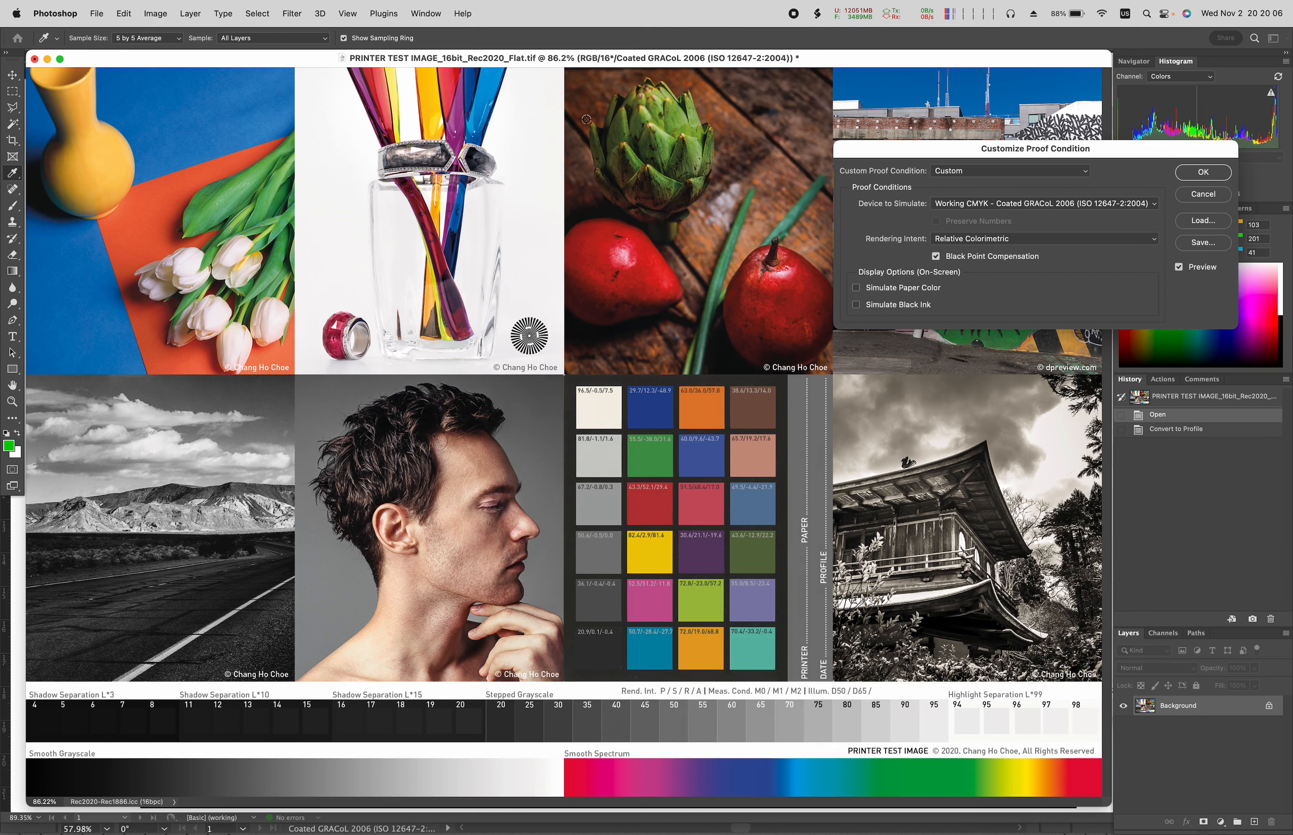
drag(906, 149, 899, 140)
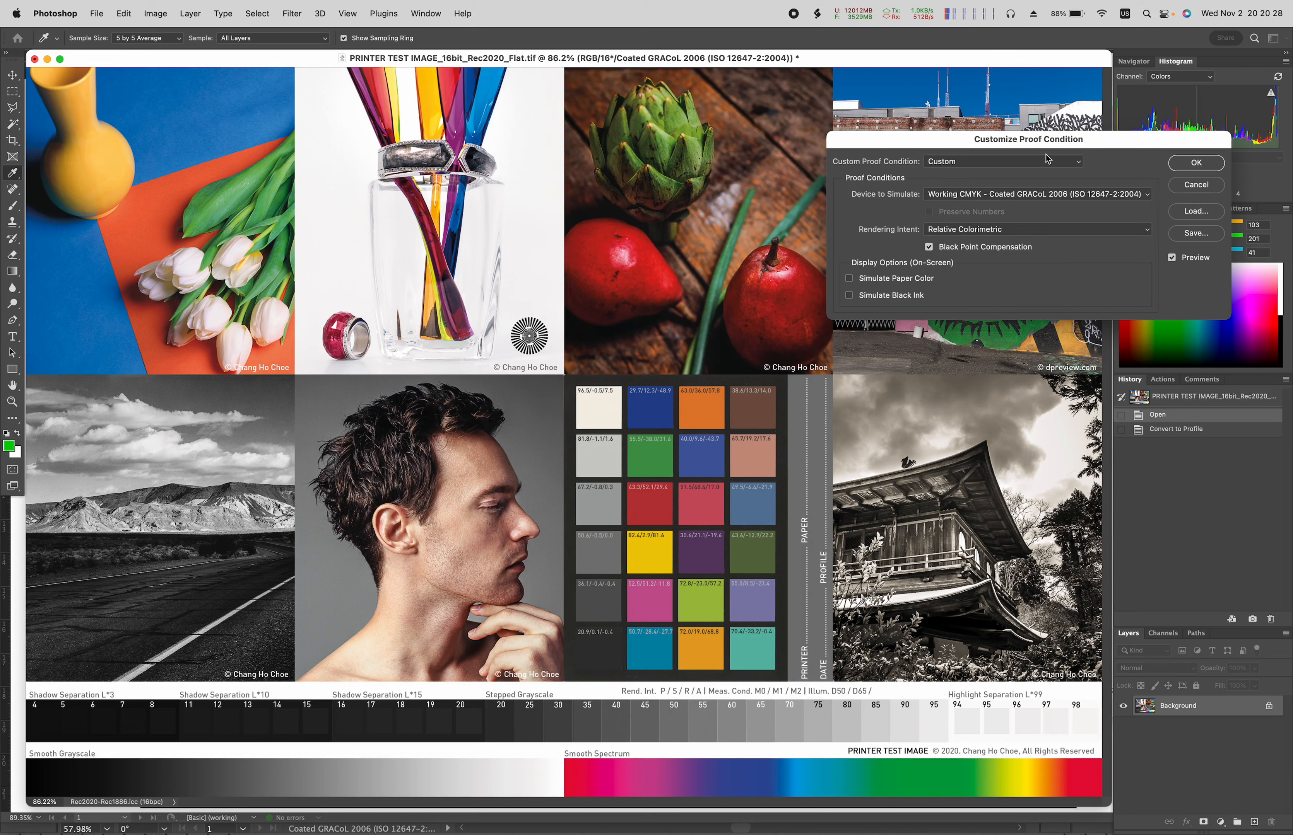
drag(1046, 150, 1063, 145)
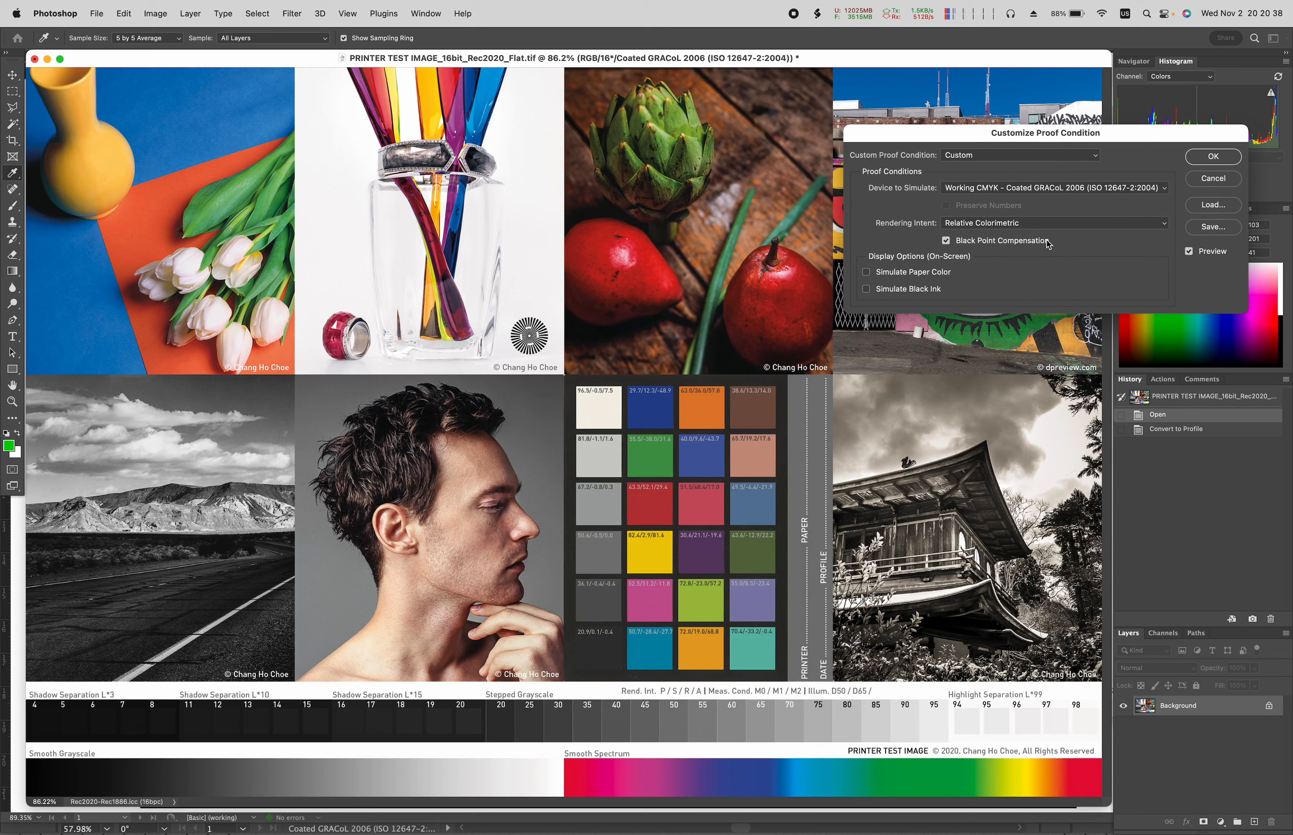
Review the rendering intents available for the proof condition and keep Relative Colorimetric.
click(986, 225)
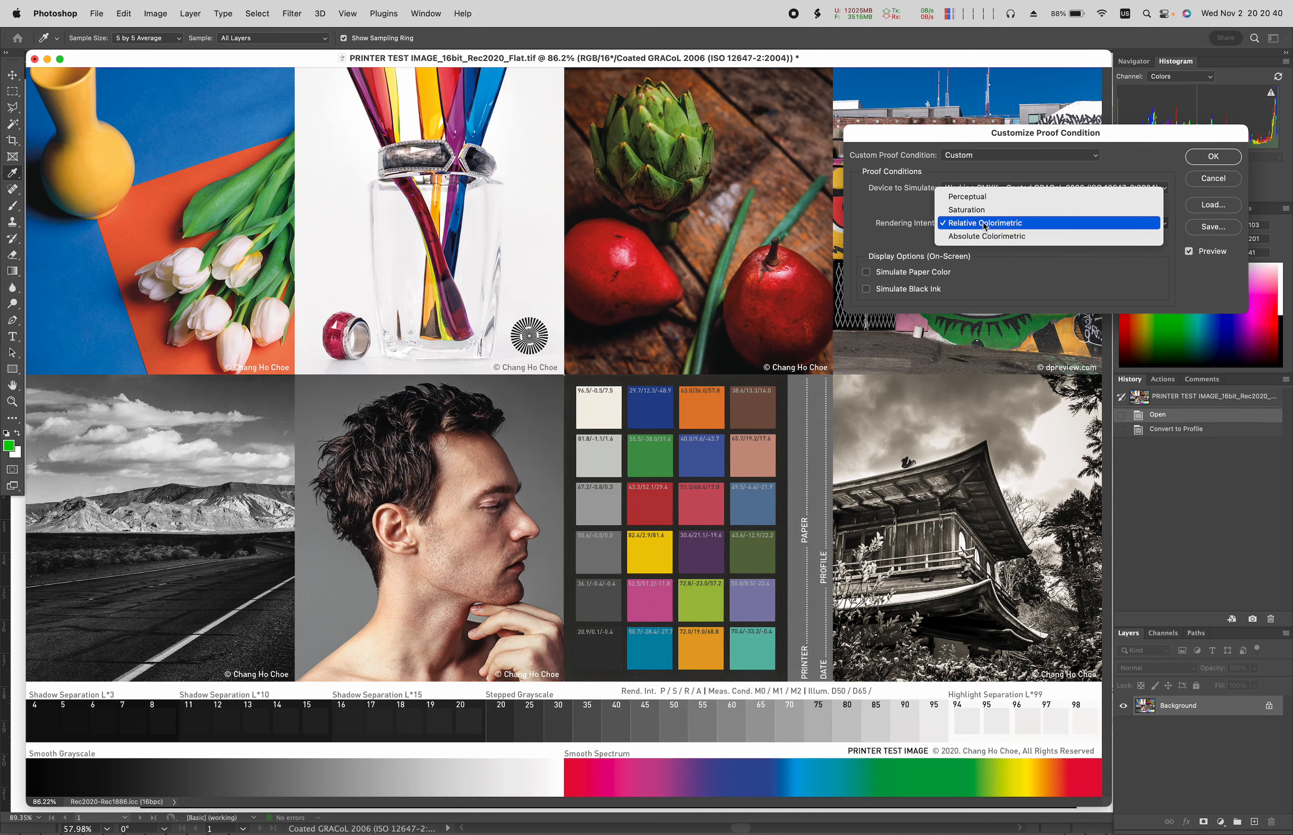
click(902, 224)
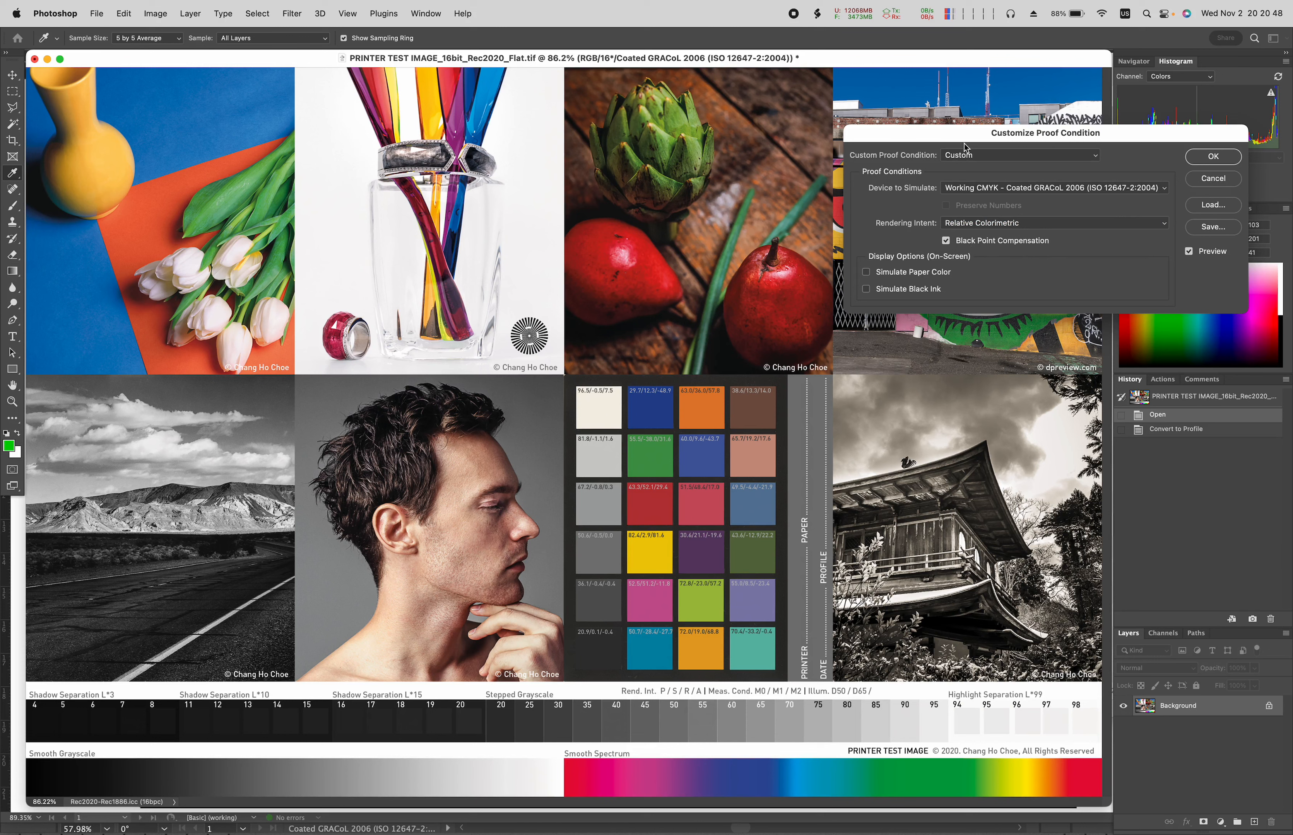
drag(961, 141, 964, 128)
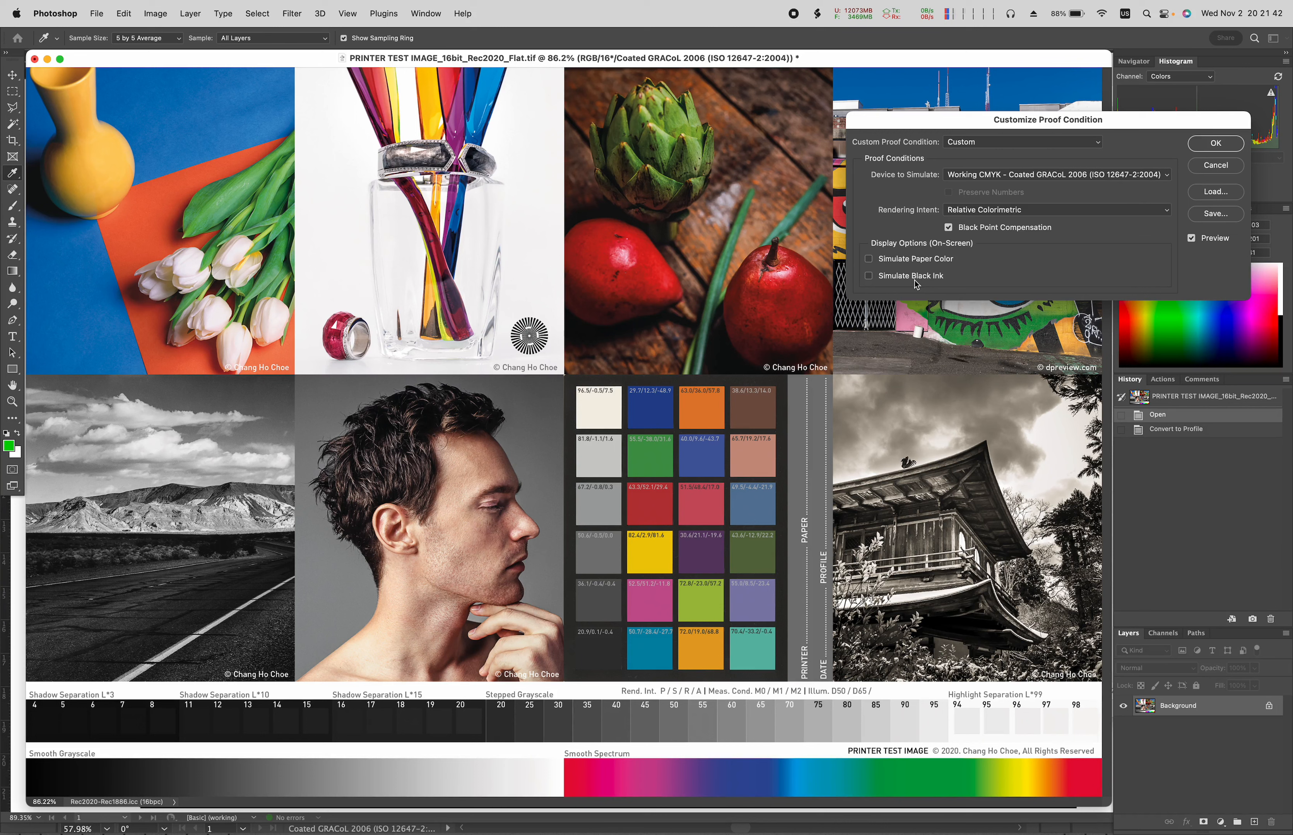
Preview the Coated GRACoL 2006 proof with Simulate Paper Color on and off, and turn on Simulate Black Ink.
click(869, 260)
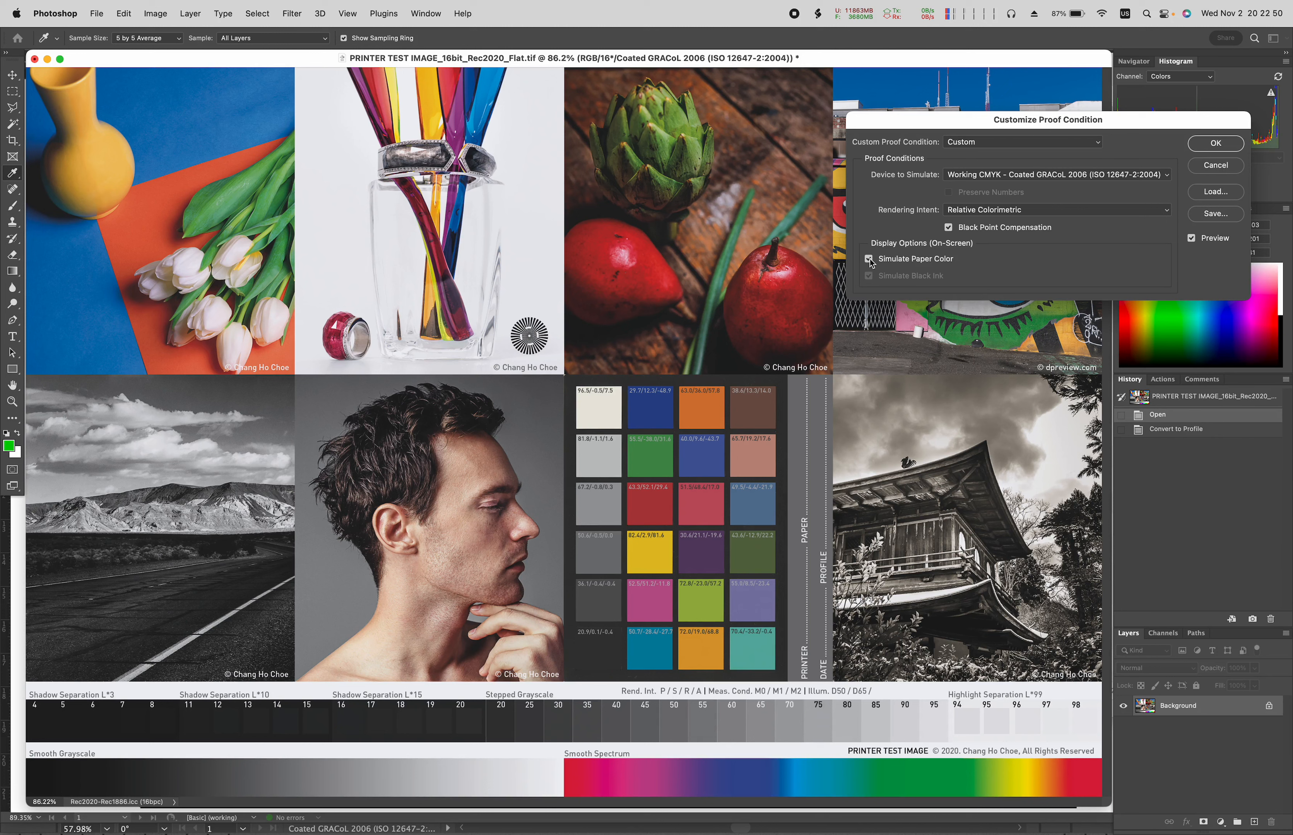
click(869, 259)
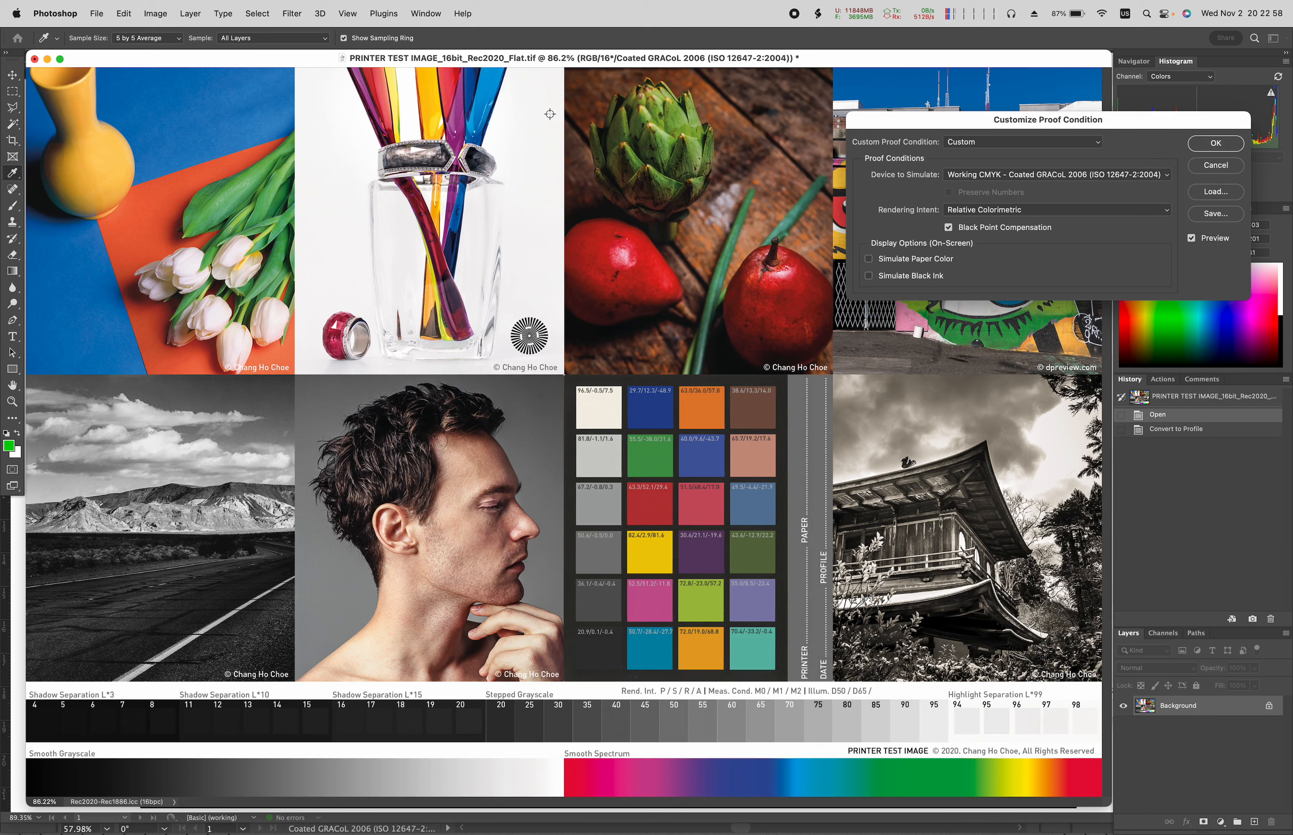
click(869, 276)
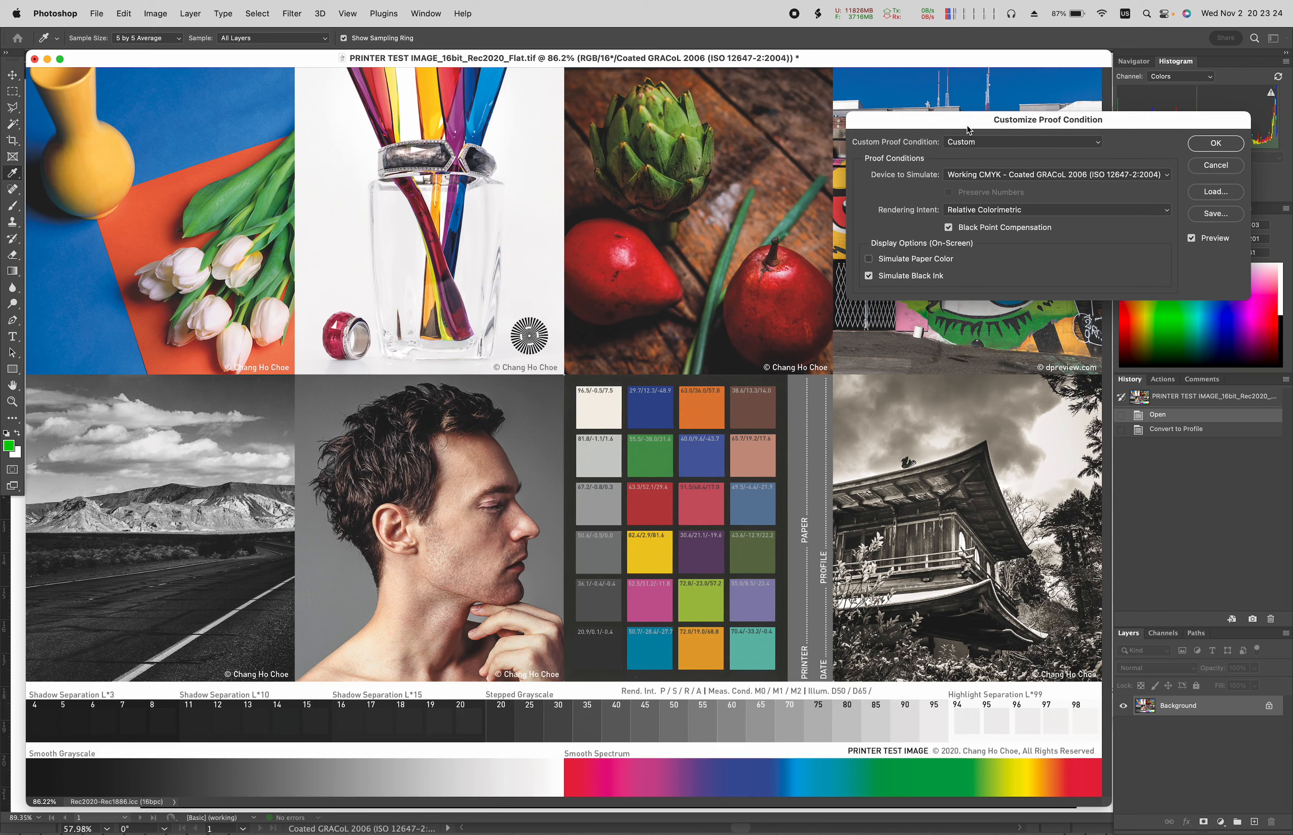
drag(971, 127, 984, 111)
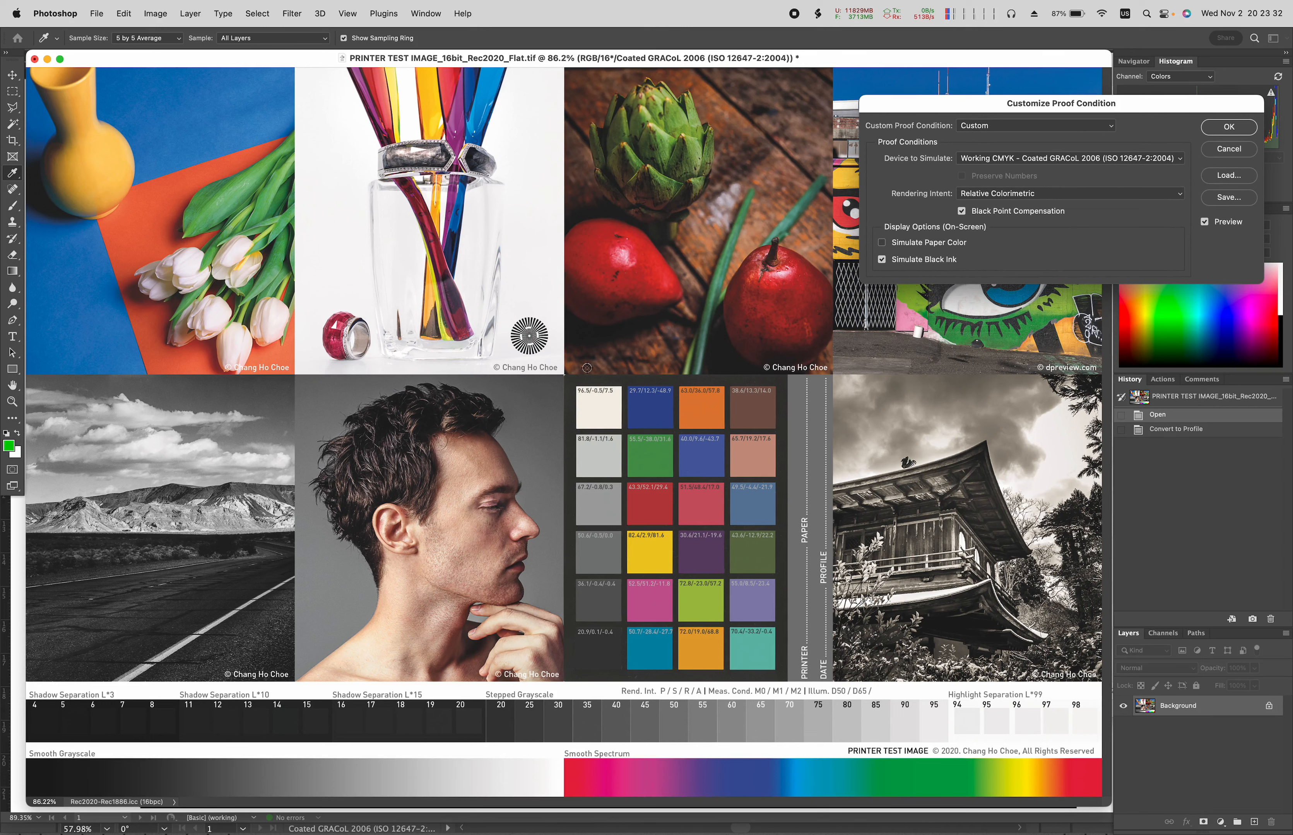
Set the device to simulate to My3880_HahnPhoRagBaryt310-PSG-14_M2_D50_20220523.icc.
click(1130, 164)
scroll(1114, 307, down, 15)
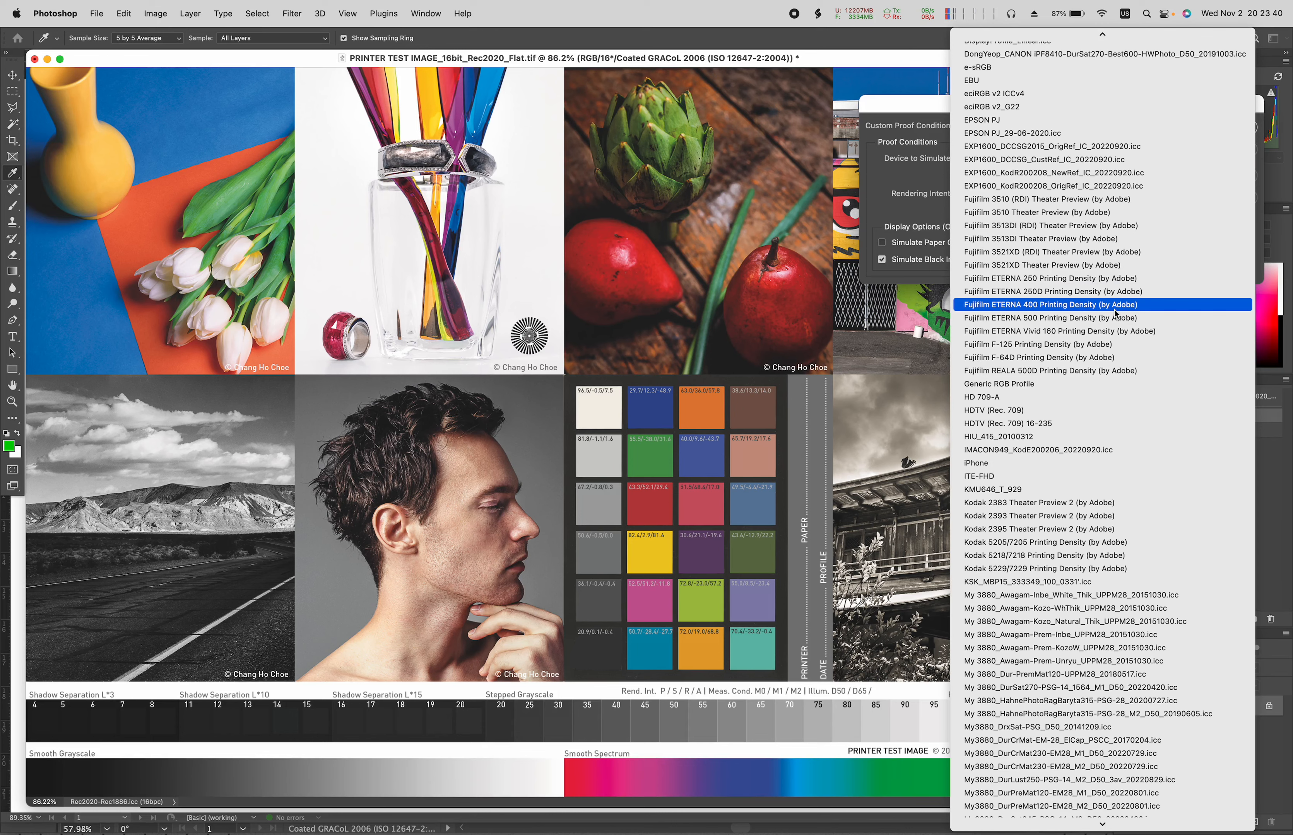
scroll(1114, 321, down, 10)
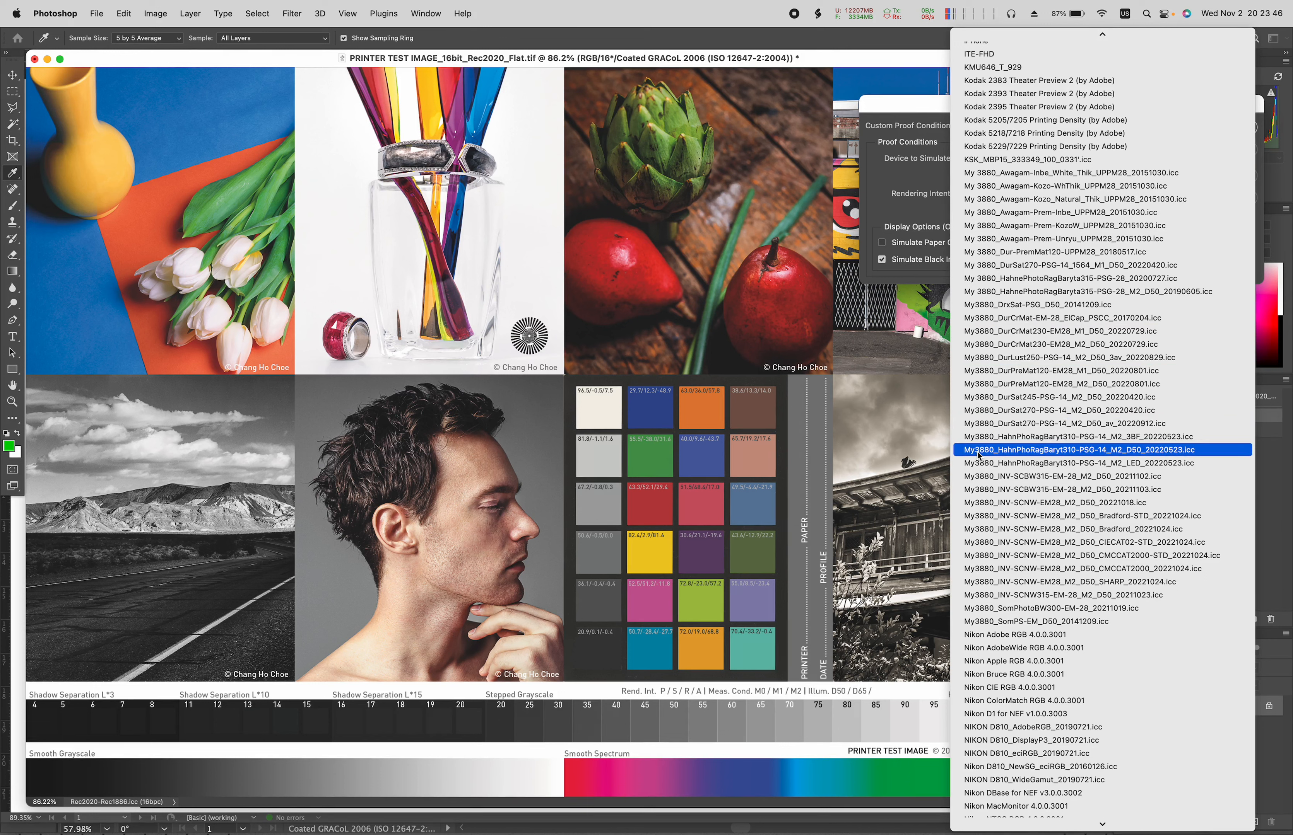
click(1066, 450)
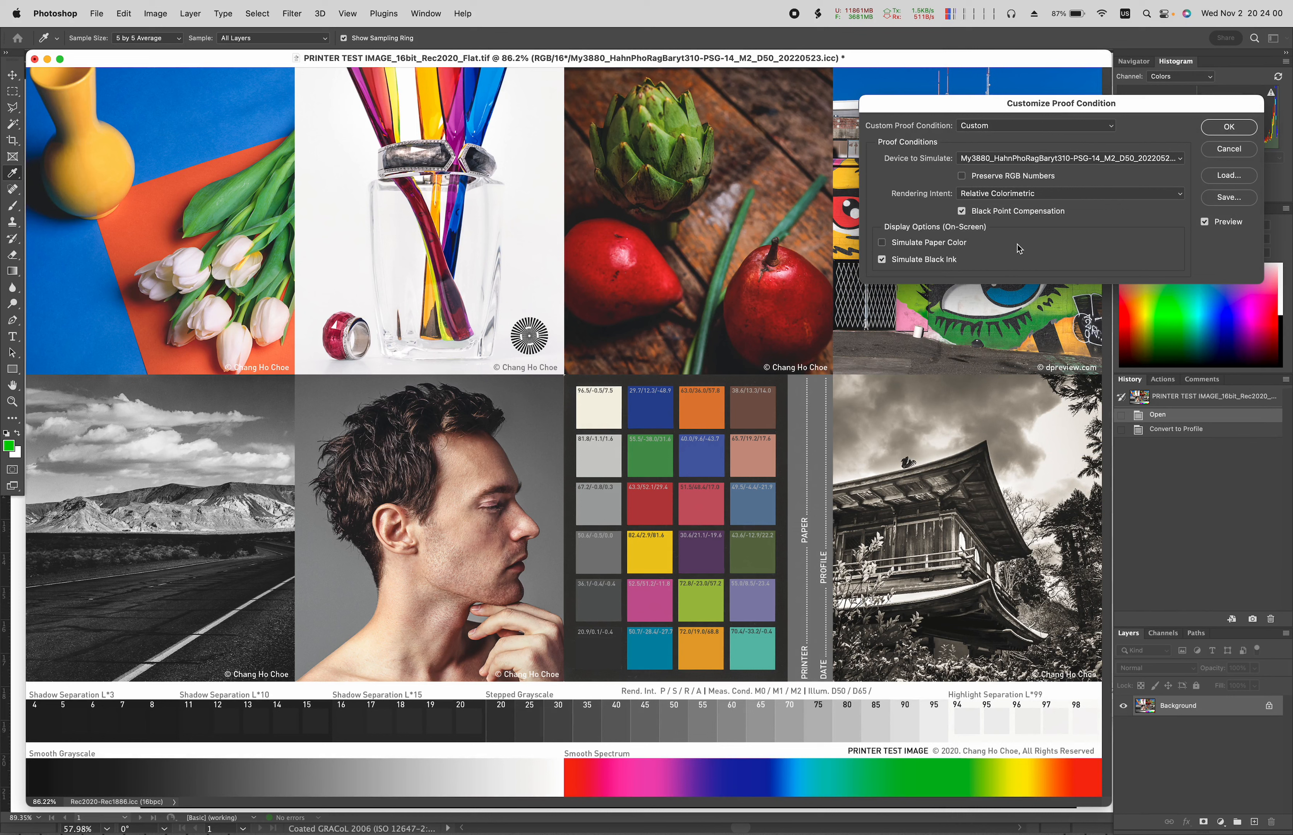
Compare the Hahnemühle paper proof with Simulate Black Ink off and on, and enable Simulate Paper Color.
click(886, 261)
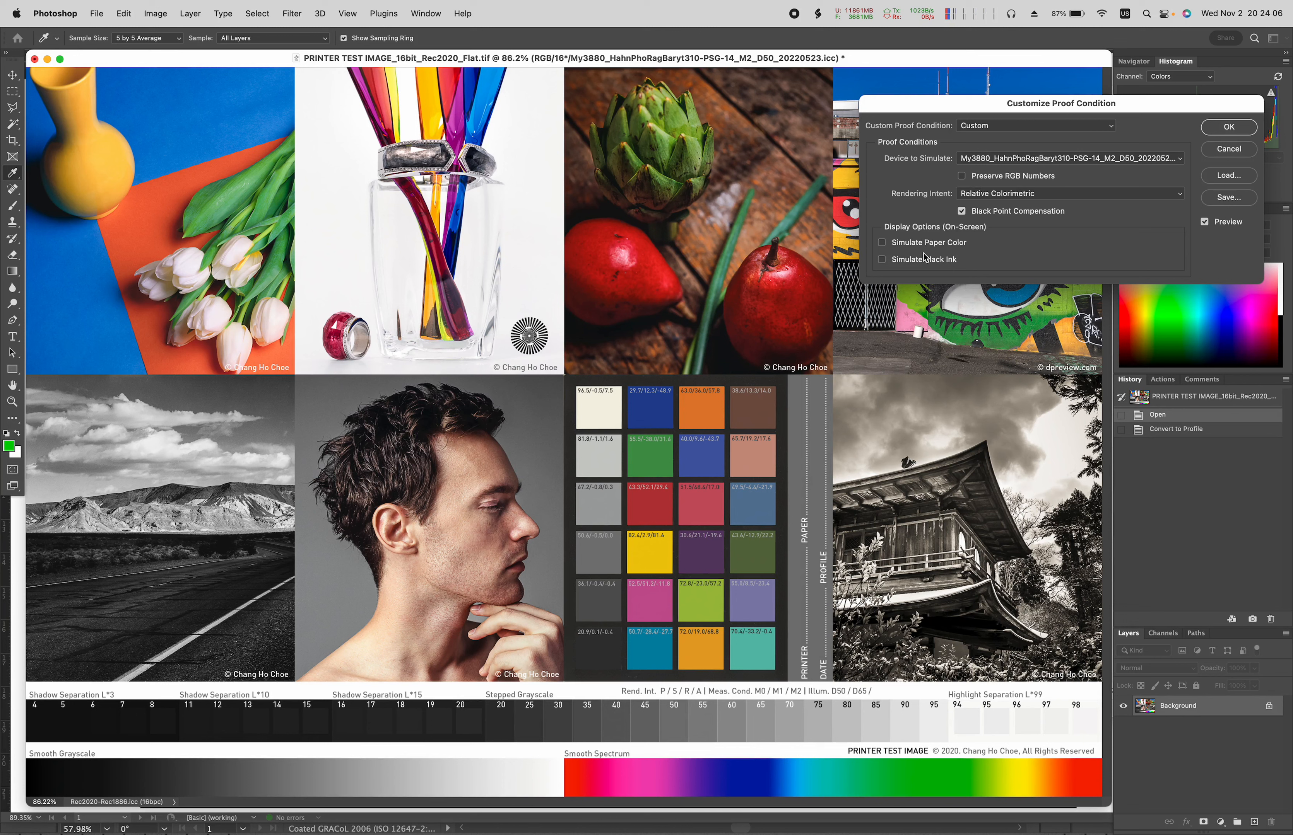
click(882, 261)
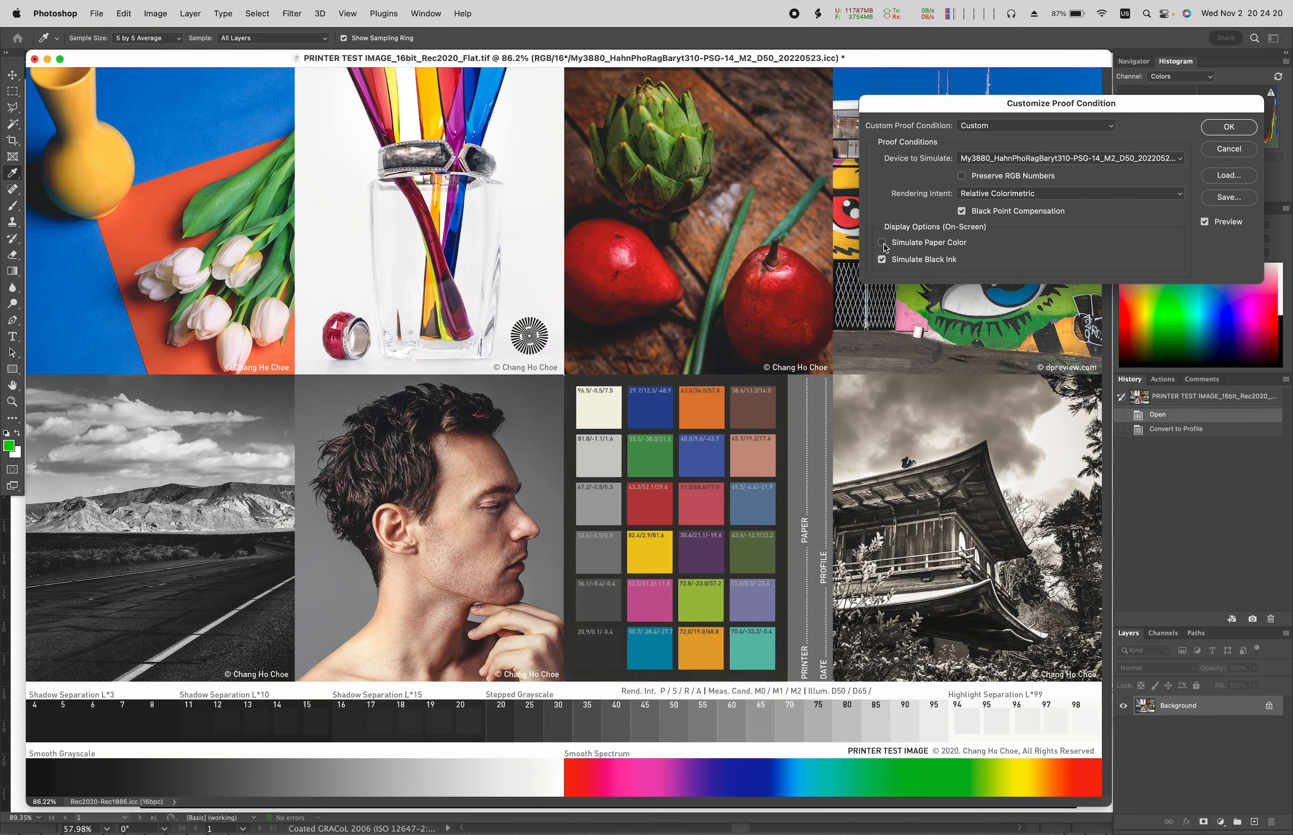
click(886, 248)
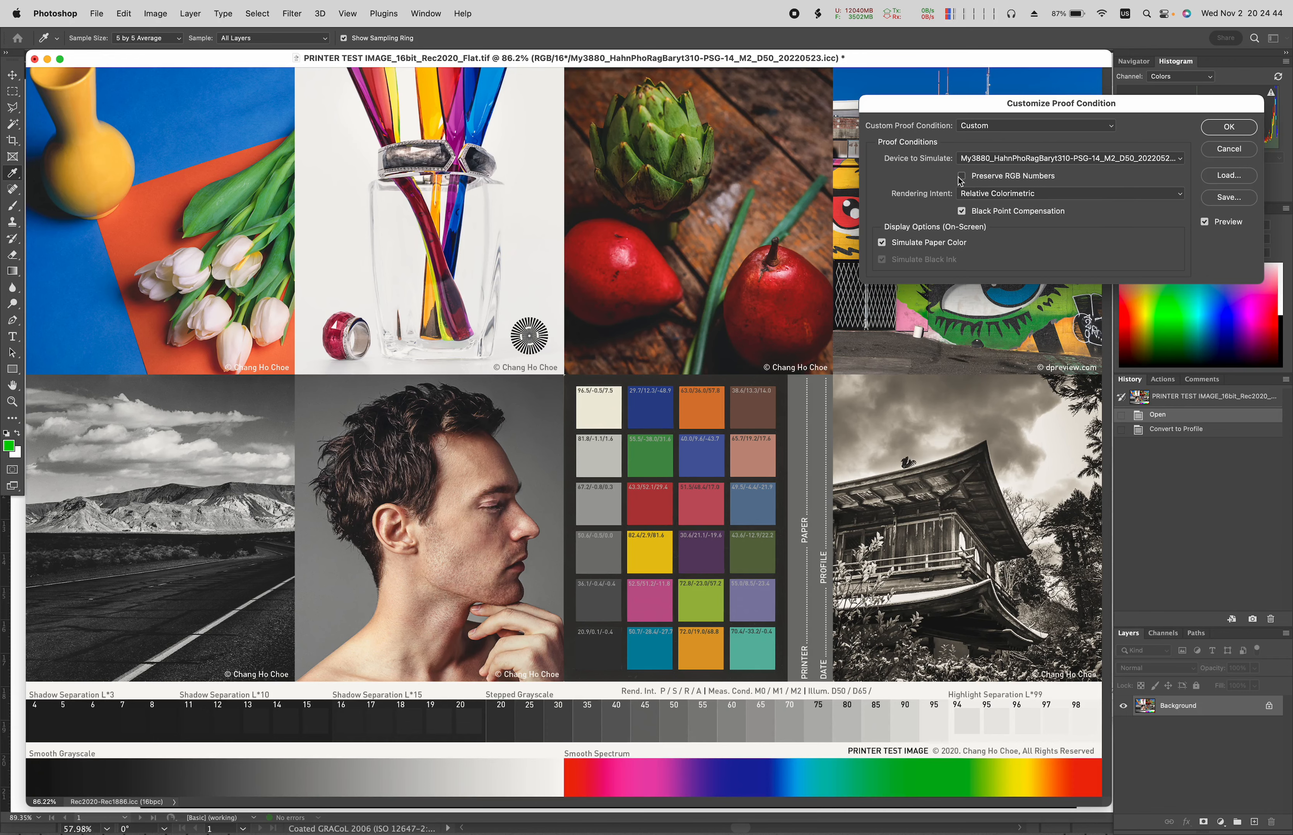
Compare the simulated paper white of Working CMYK - Coated GRACoL 2006 with that of My3880_HahnPhoRagBaryt310-PSG-14_M2_D50_20220523.icc, ending on the latter.
click(1055, 159)
scroll(1057, 168, up, 15)
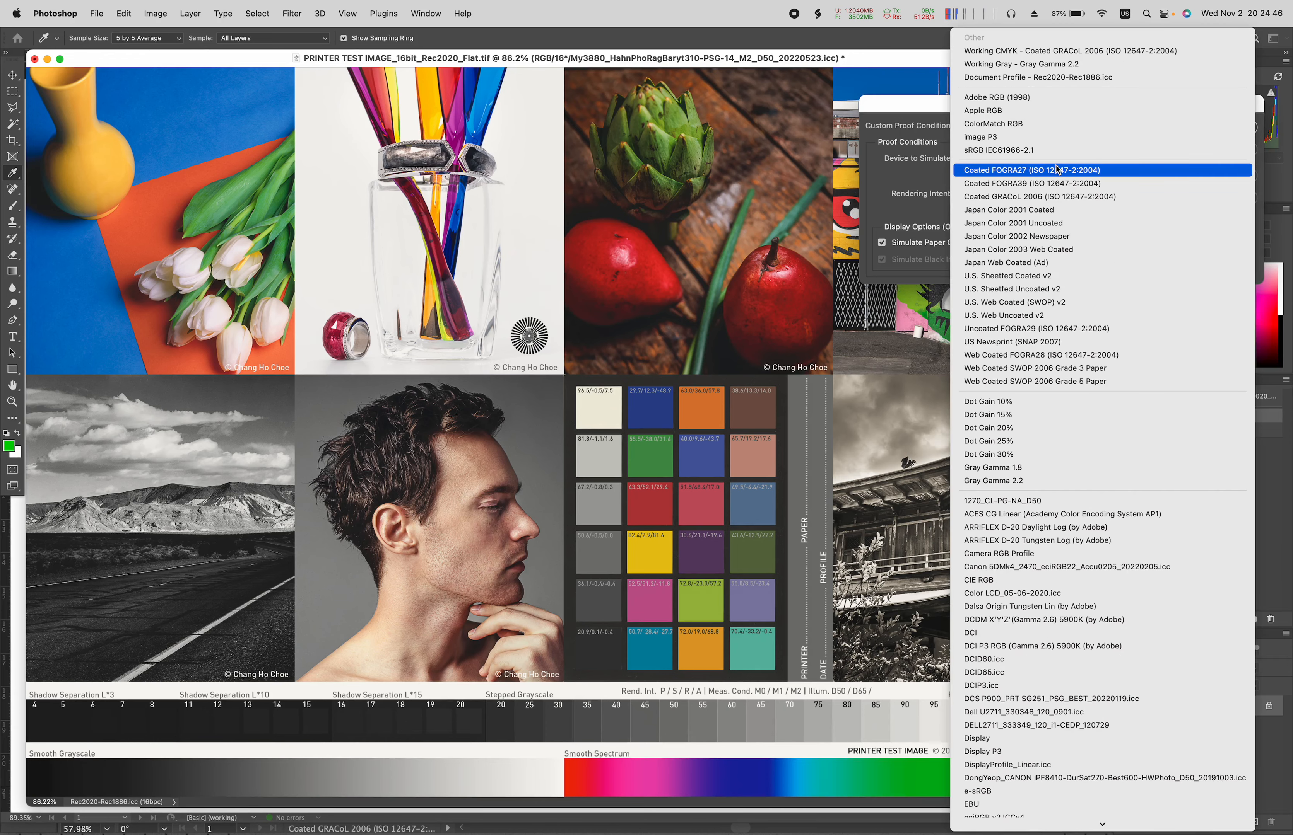
click(1133, 52)
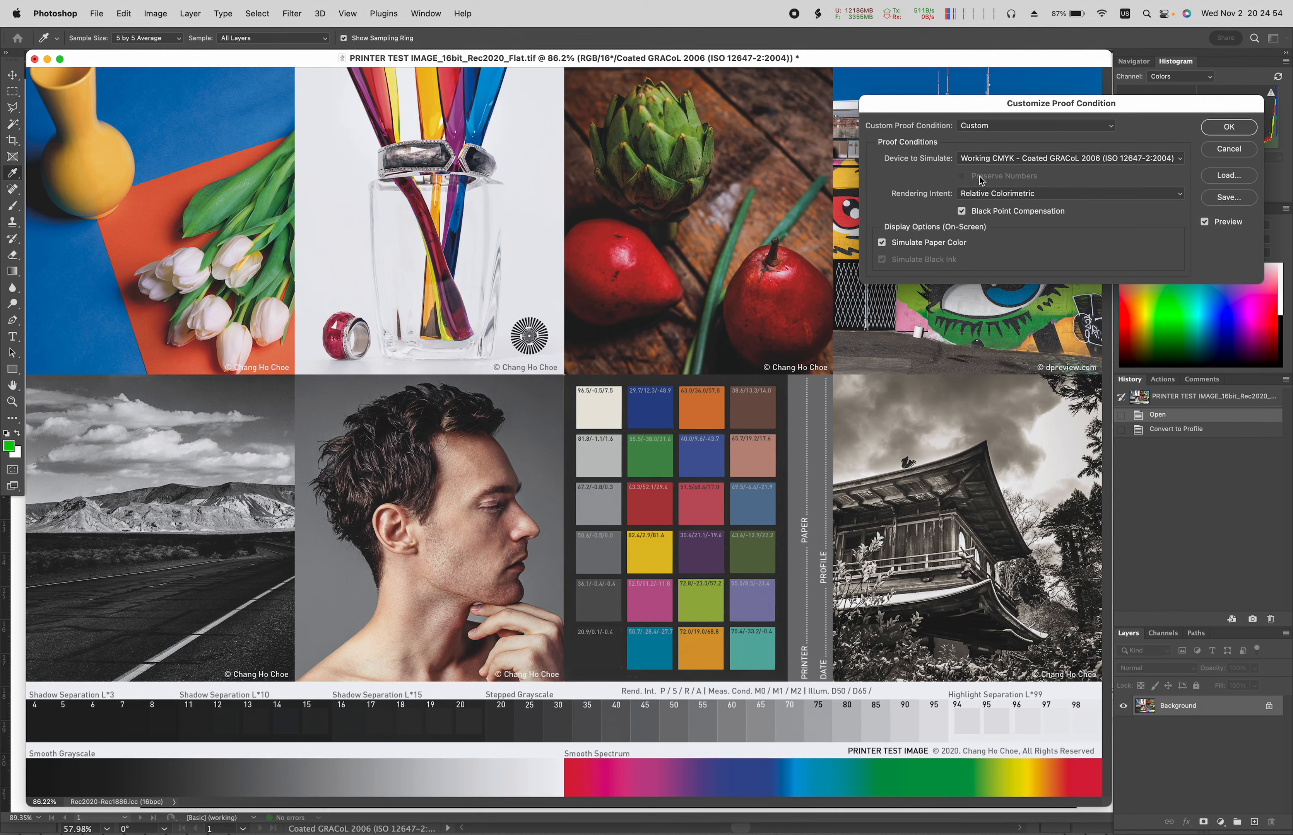
click(1134, 160)
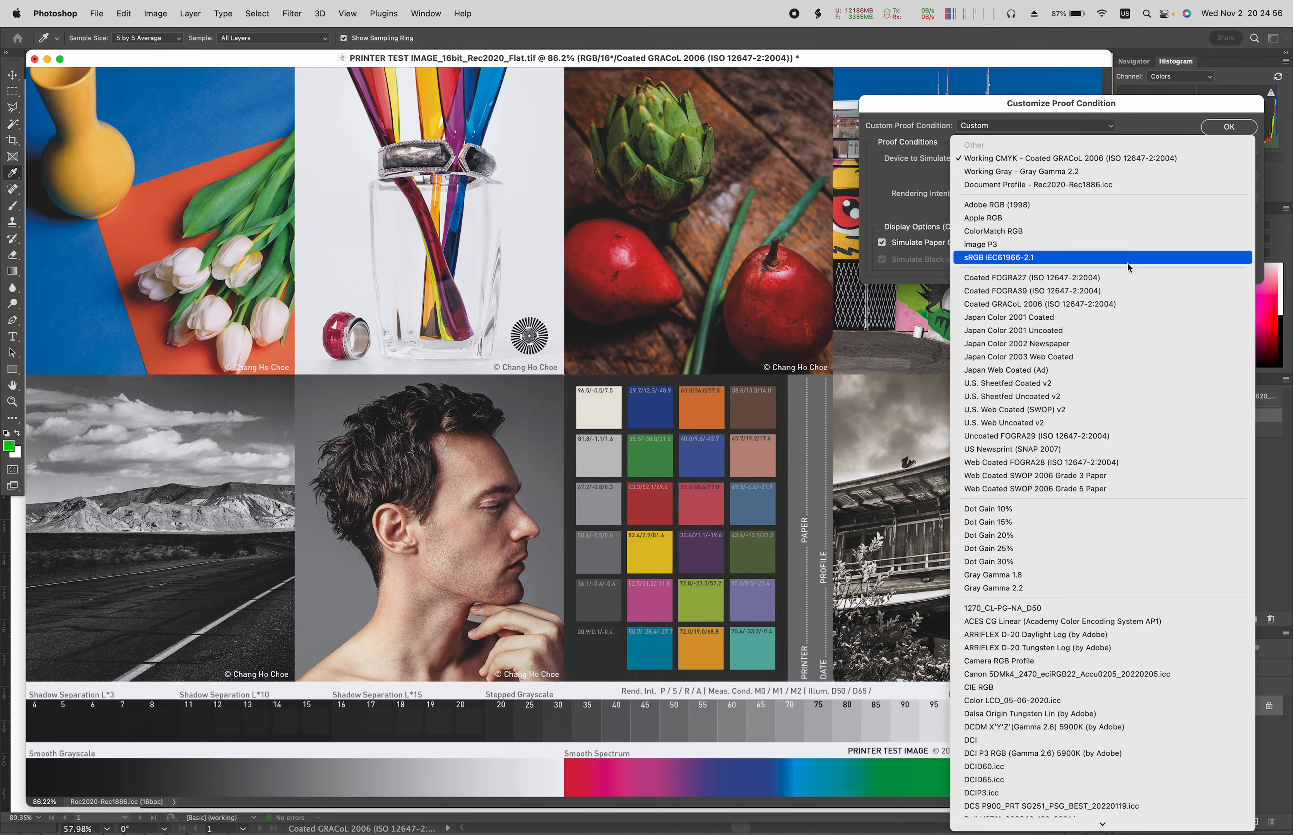
scroll(1126, 255, down, 10)
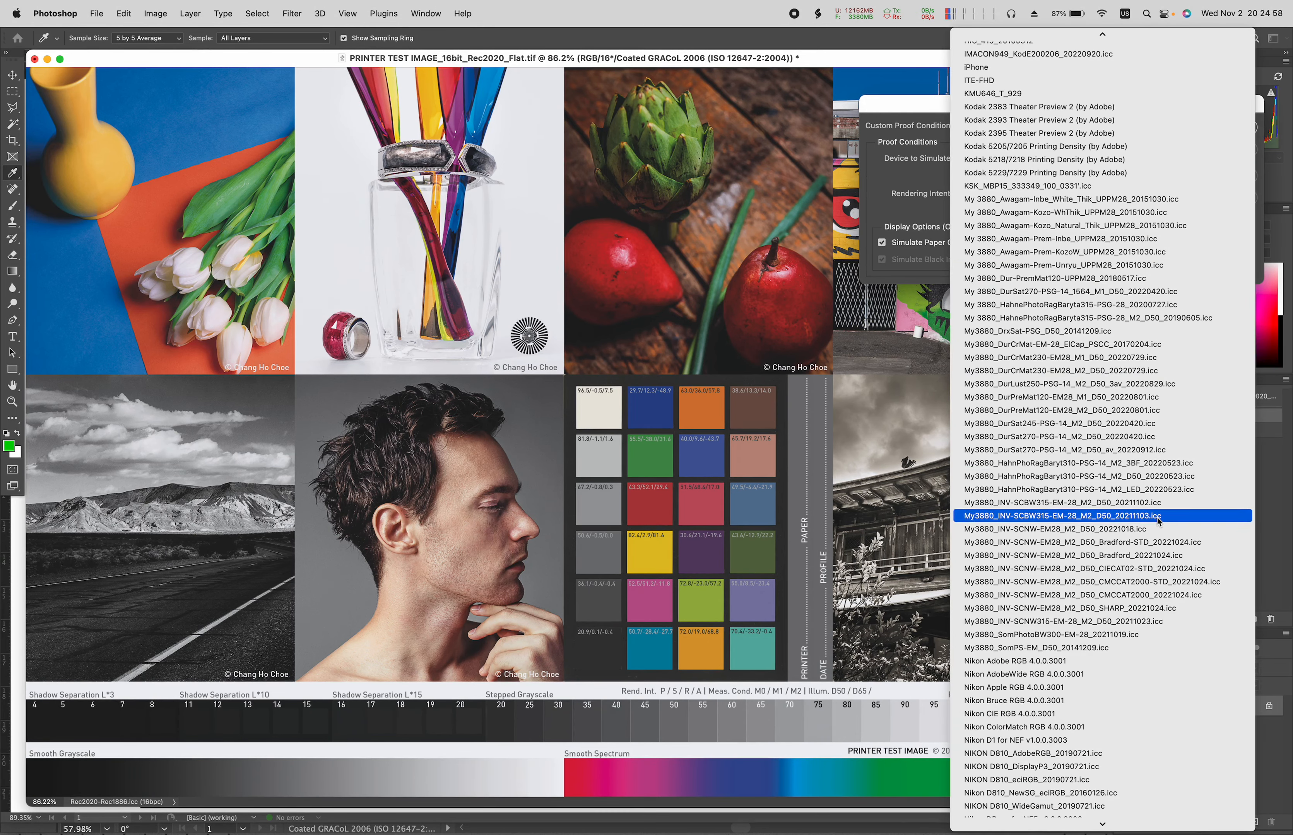
click(1158, 477)
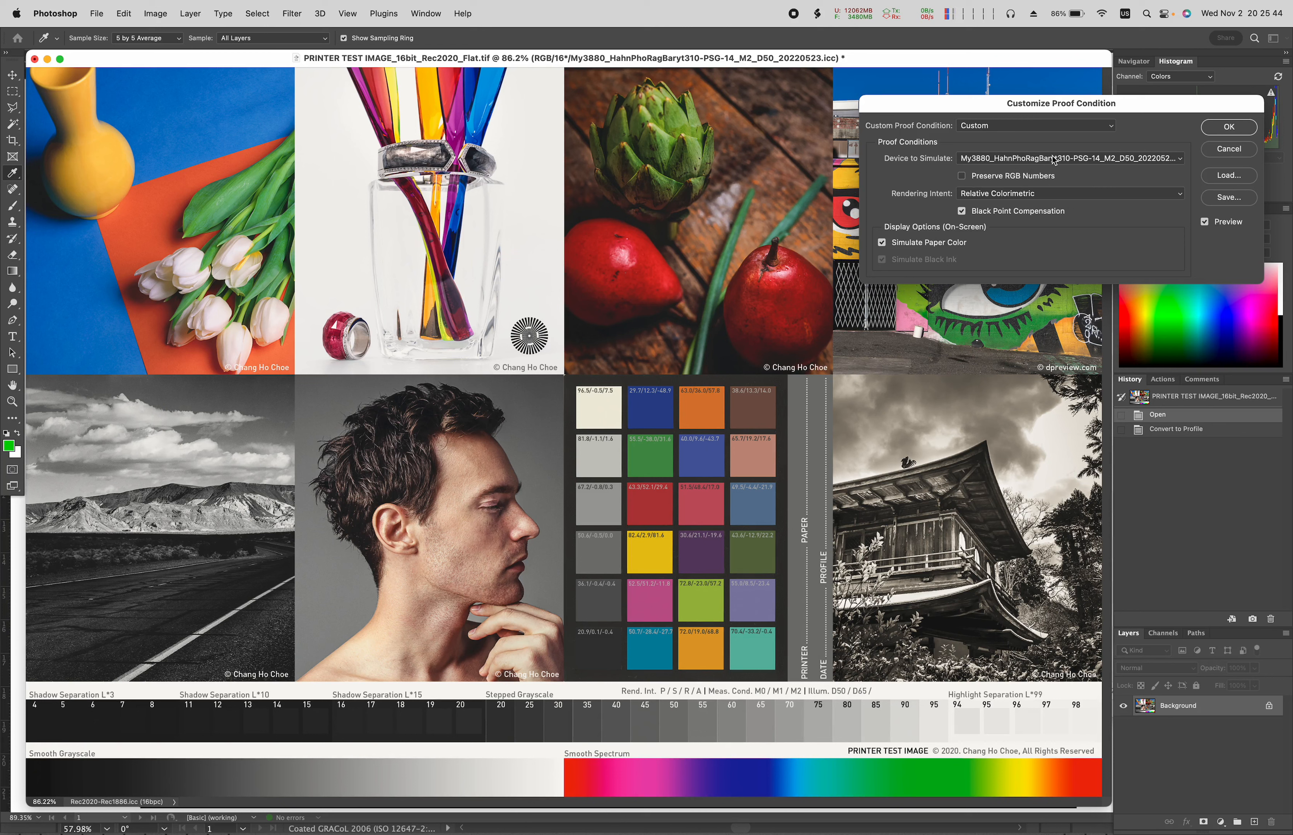
Enable Preserve RGB Numbers and set the simulated device to the Canon iPF8410-DurSat270-Best600-HWPhoto_D50_20191003 profile.
click(1000, 178)
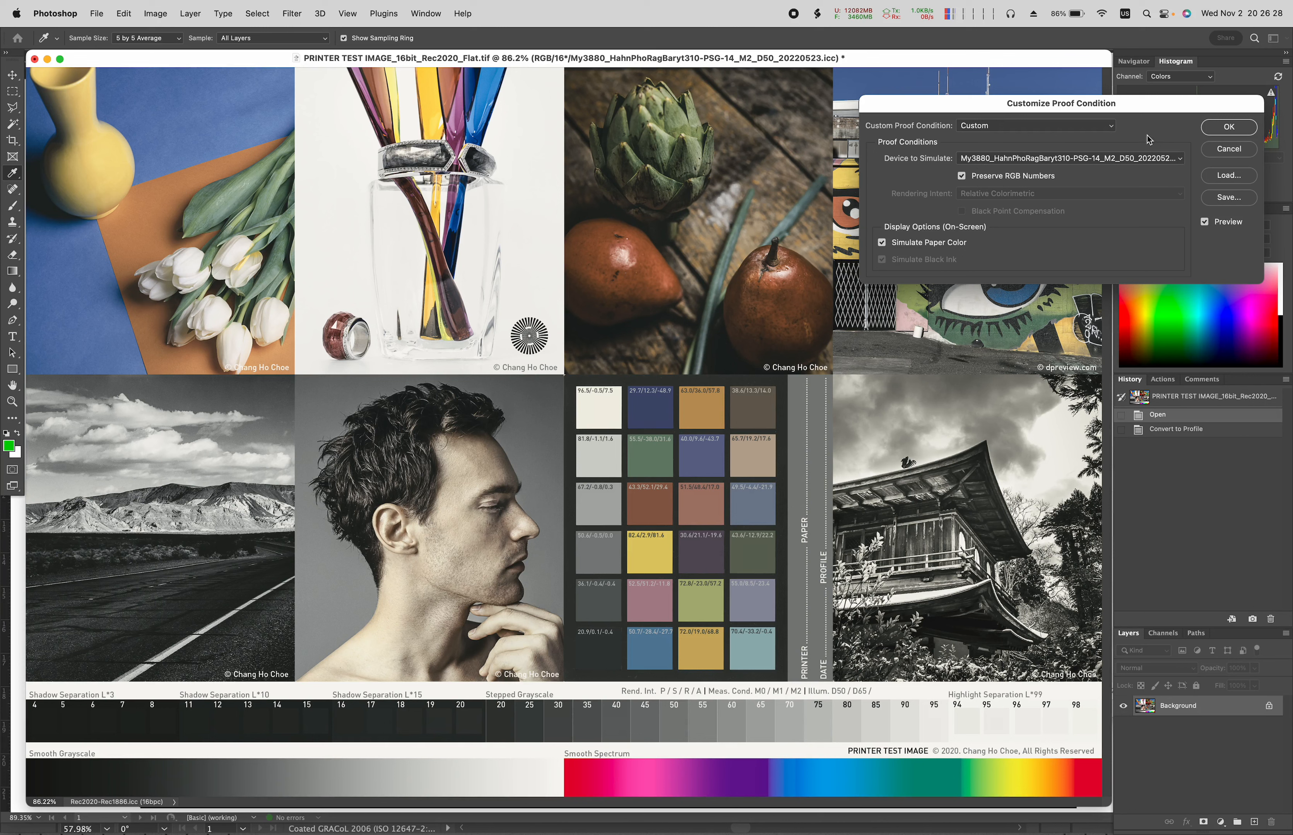
click(1156, 163)
scroll(1155, 164, up, 15)
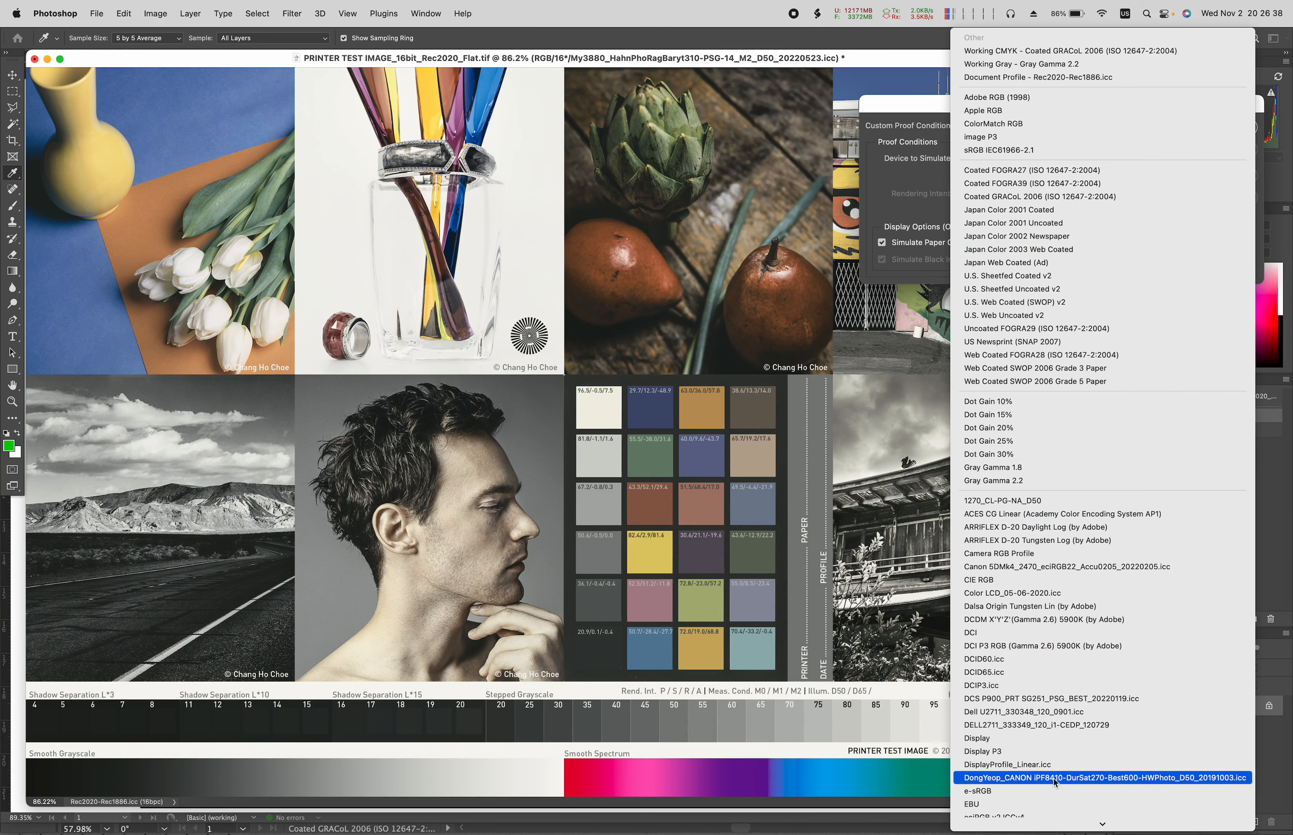
click(1077, 782)
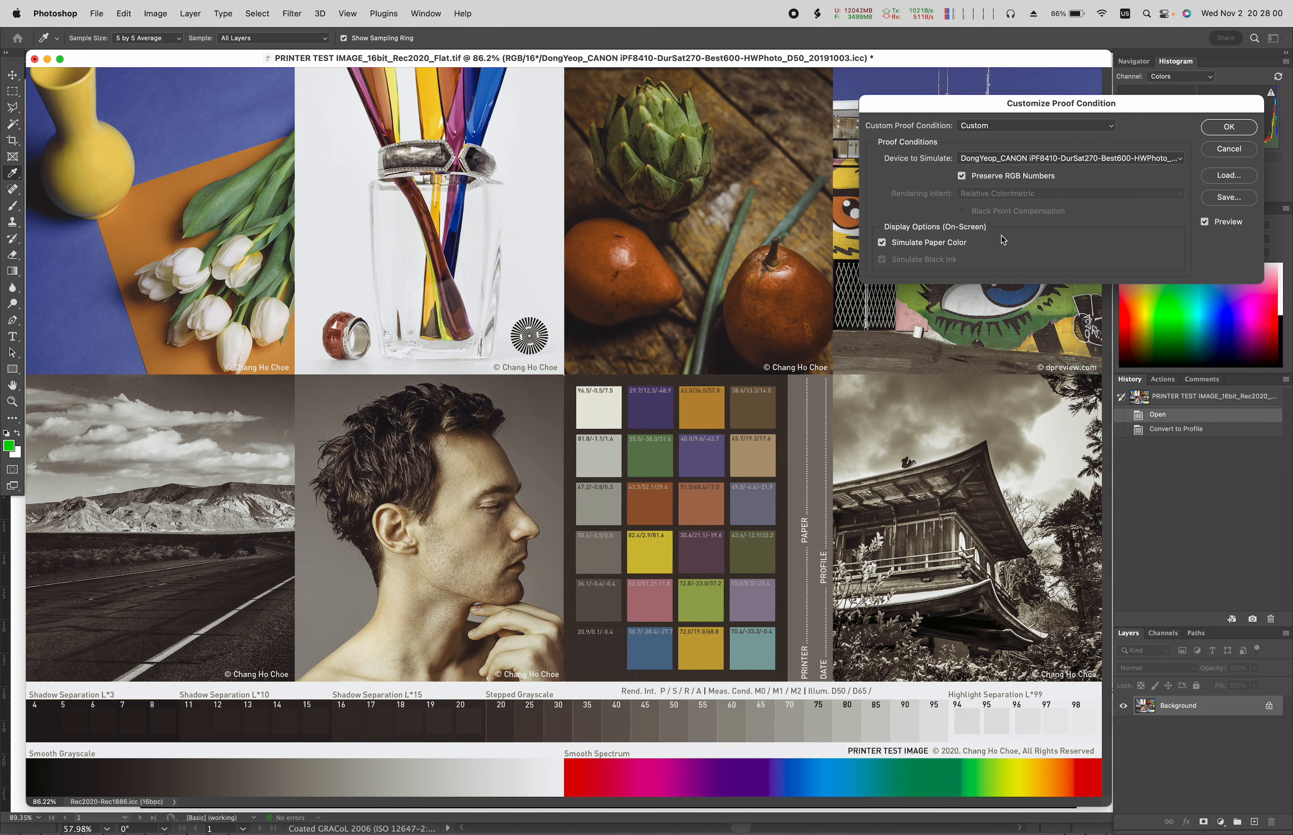
Compare the Canon printer proof with and without Simulate Paper Color, and discard the custom proof condition.
click(882, 245)
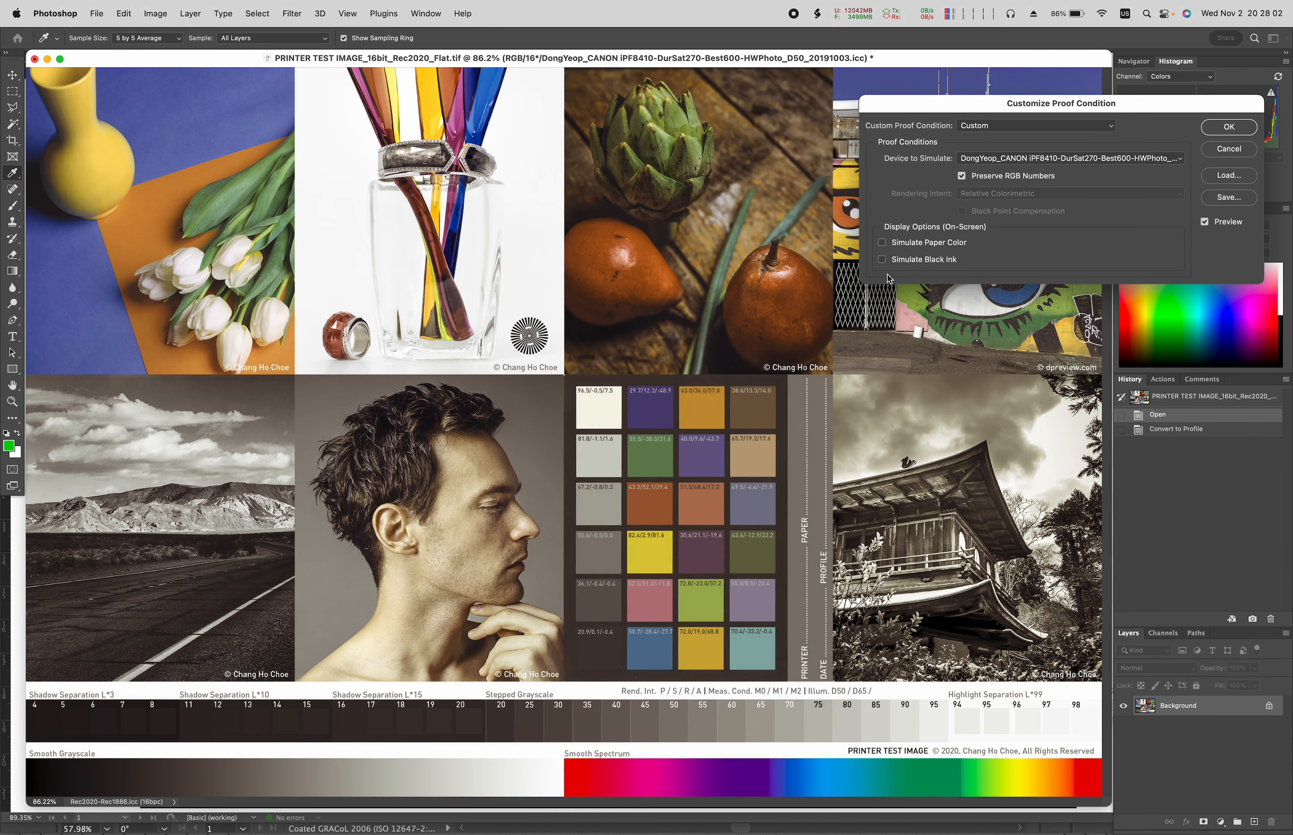
click(883, 246)
click(883, 246)
click(881, 243)
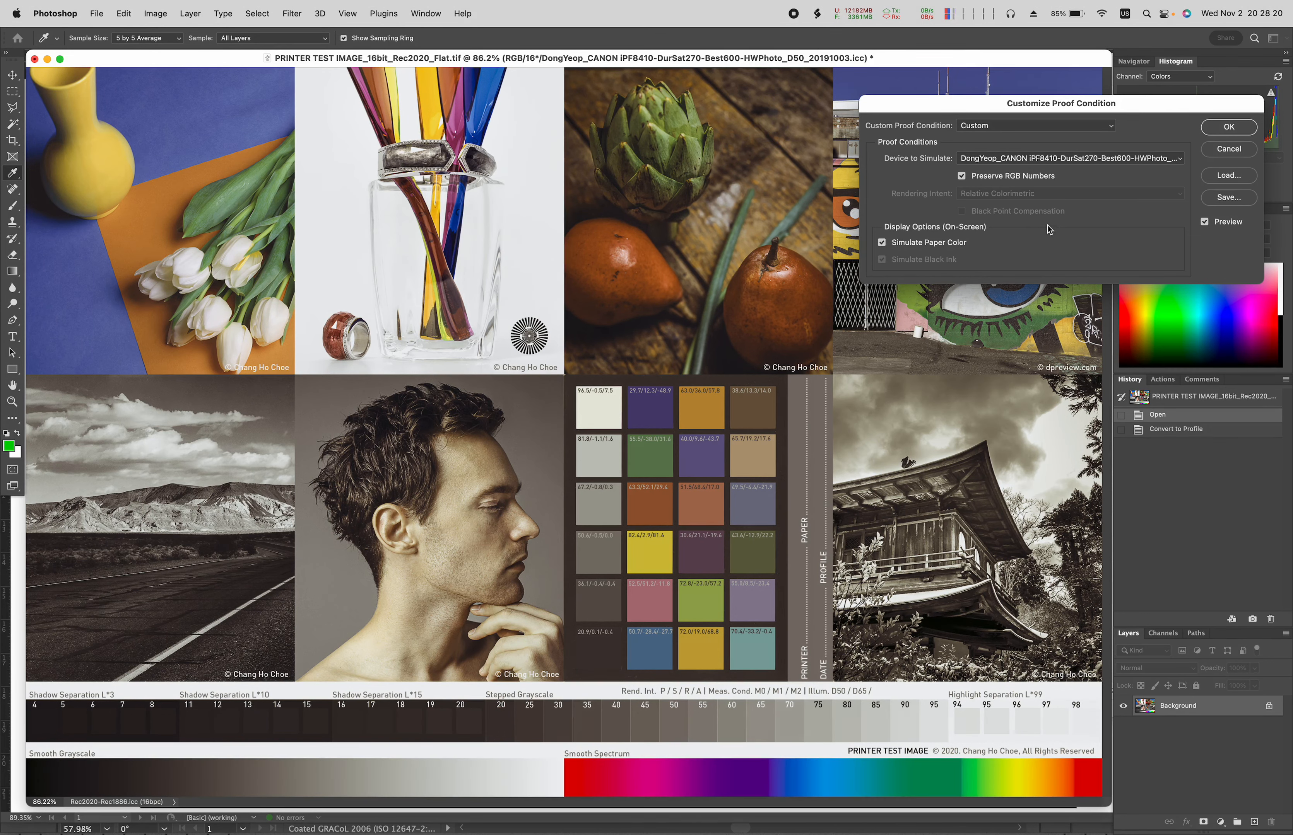
click(1228, 149)
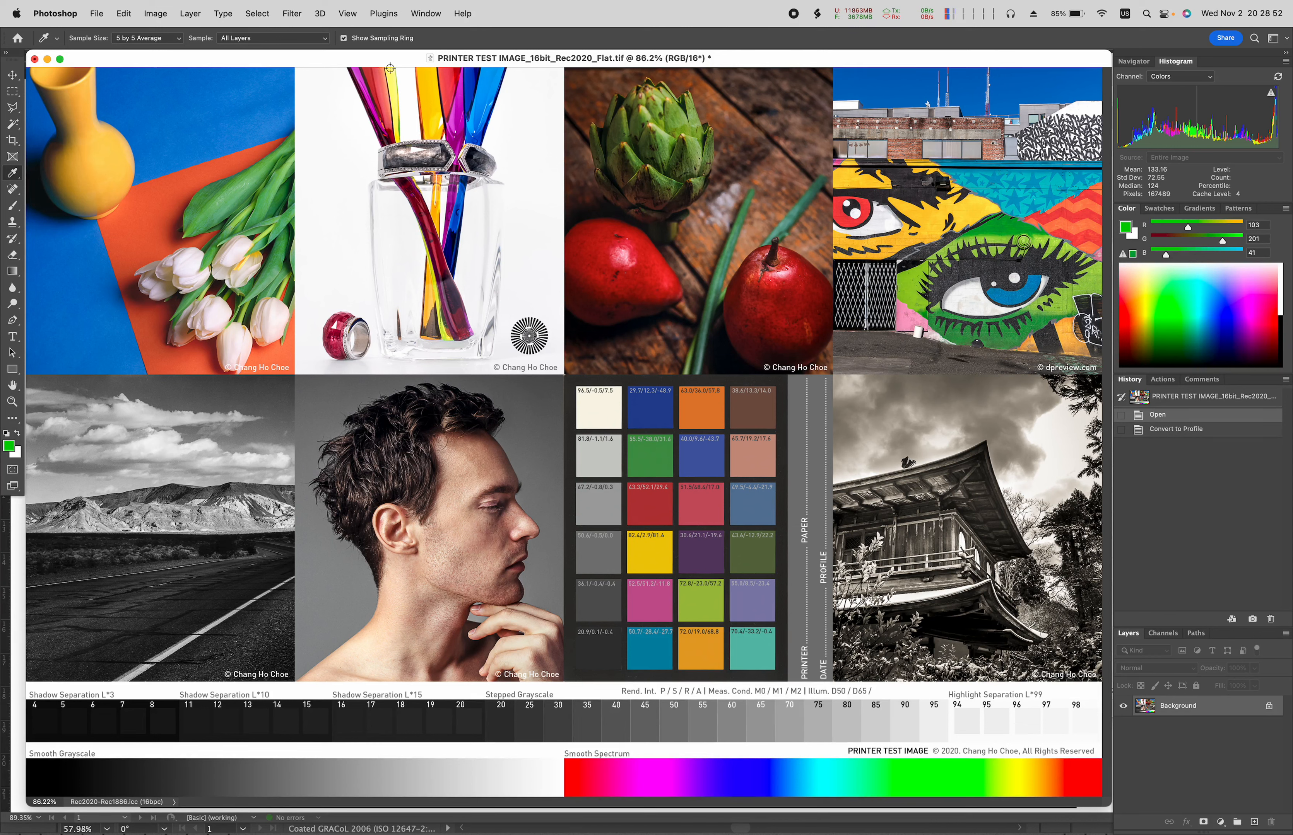
Apply a custom proof of Working CMYK - Coated GRACoL 2006 with Simulate Black Ink, and switch the proof colours off for comparison.
click(347, 12)
mouse_move(351, 37)
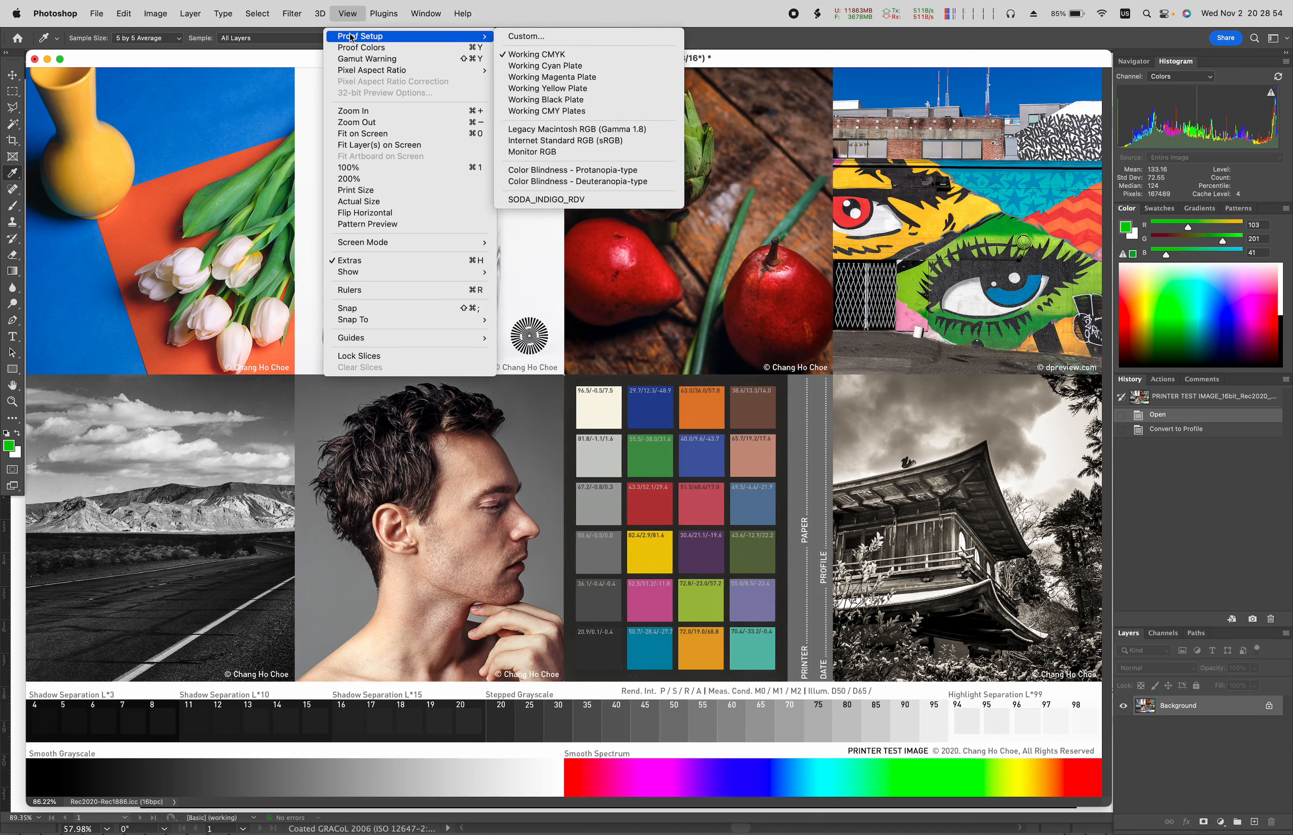
click(549, 37)
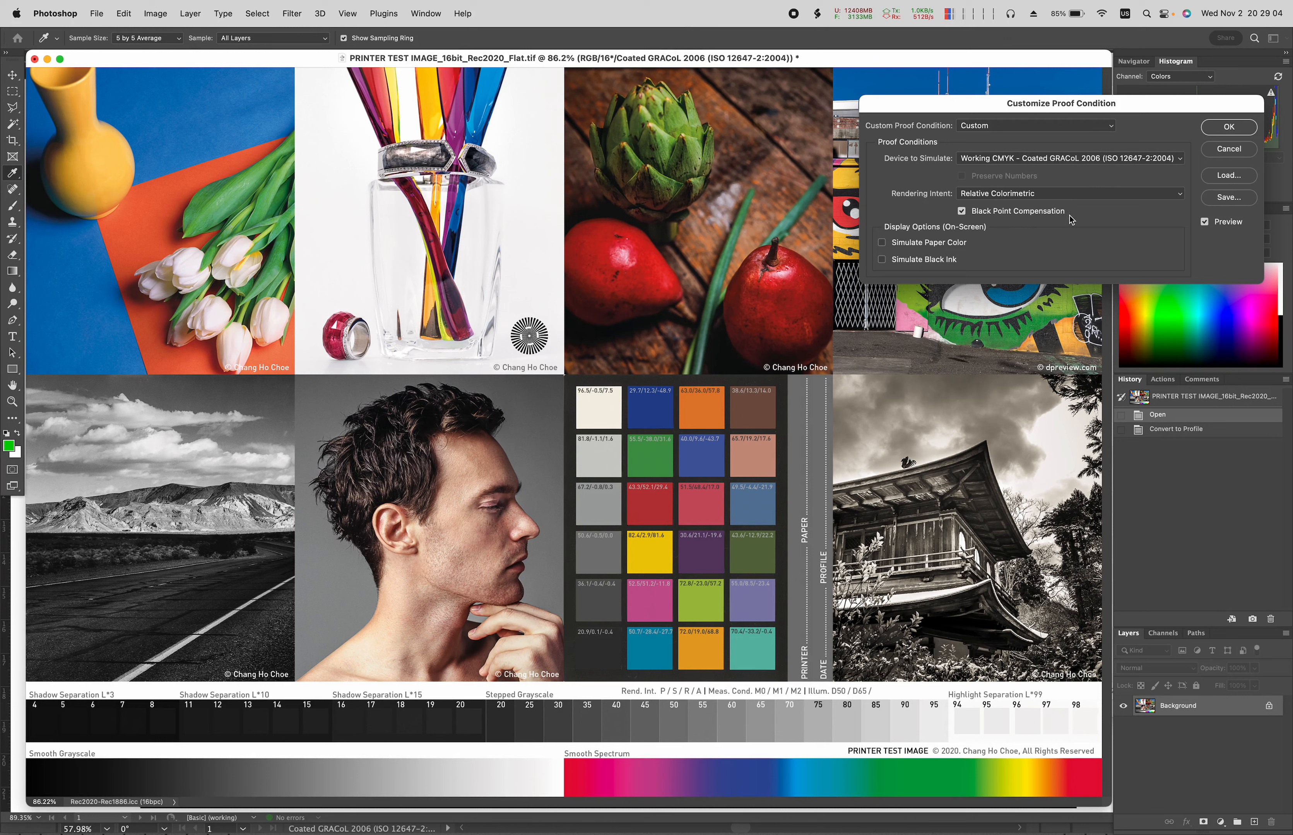
click(882, 260)
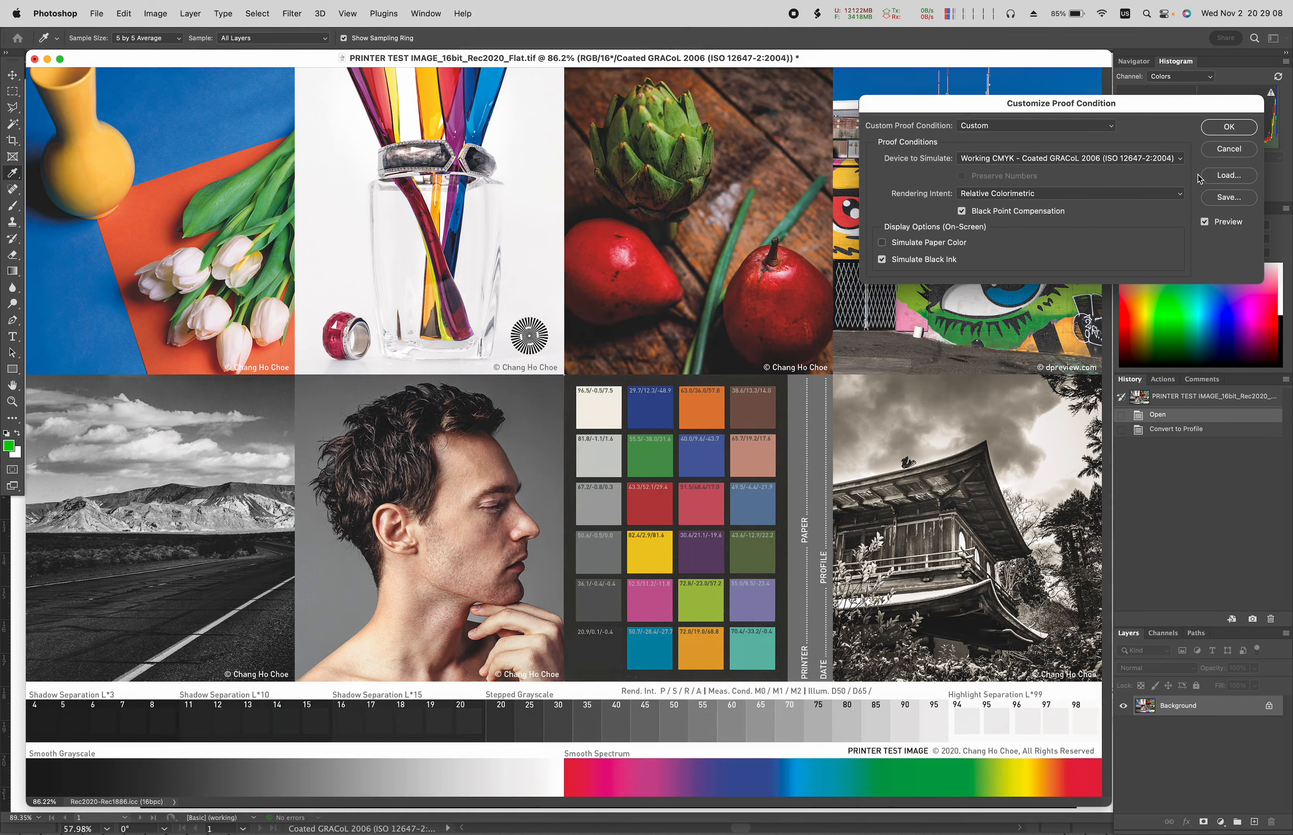
click(1220, 132)
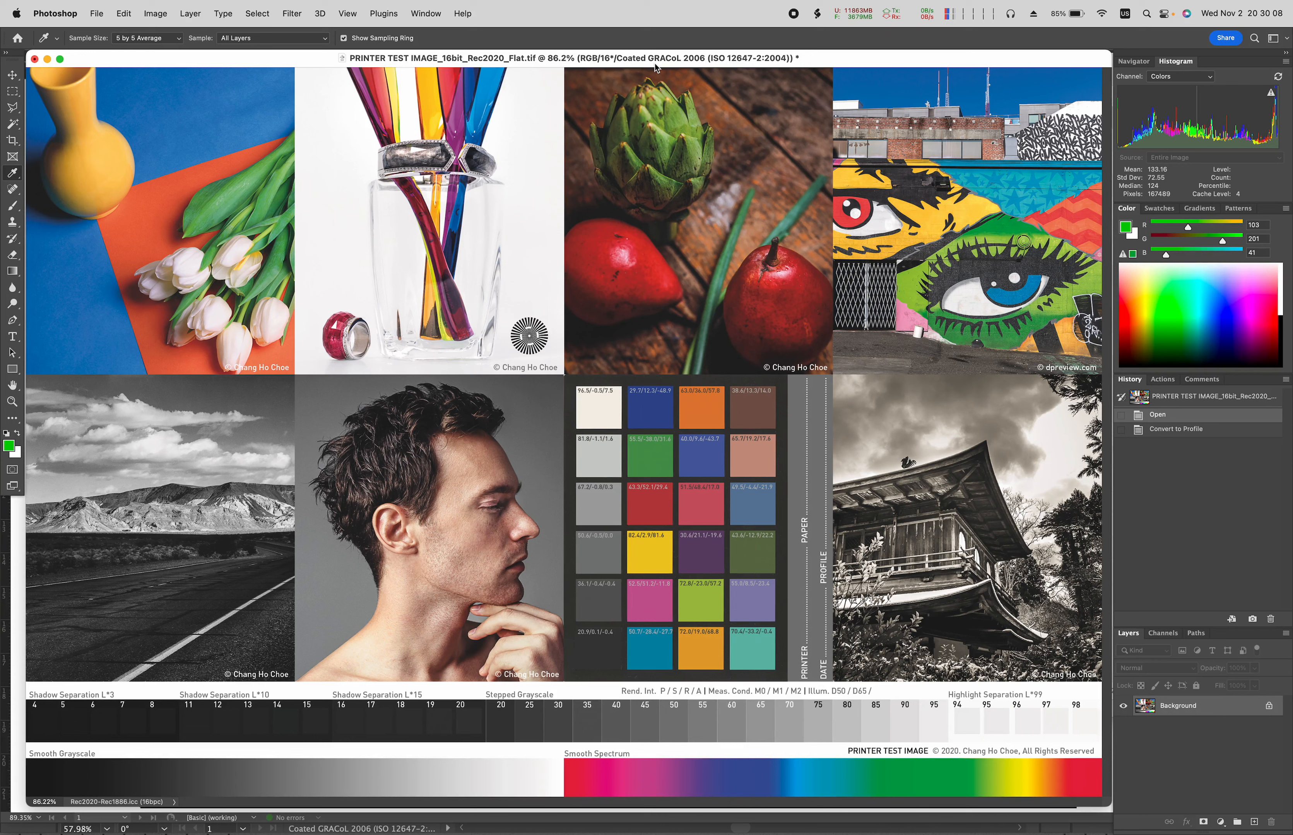
key(super+y)
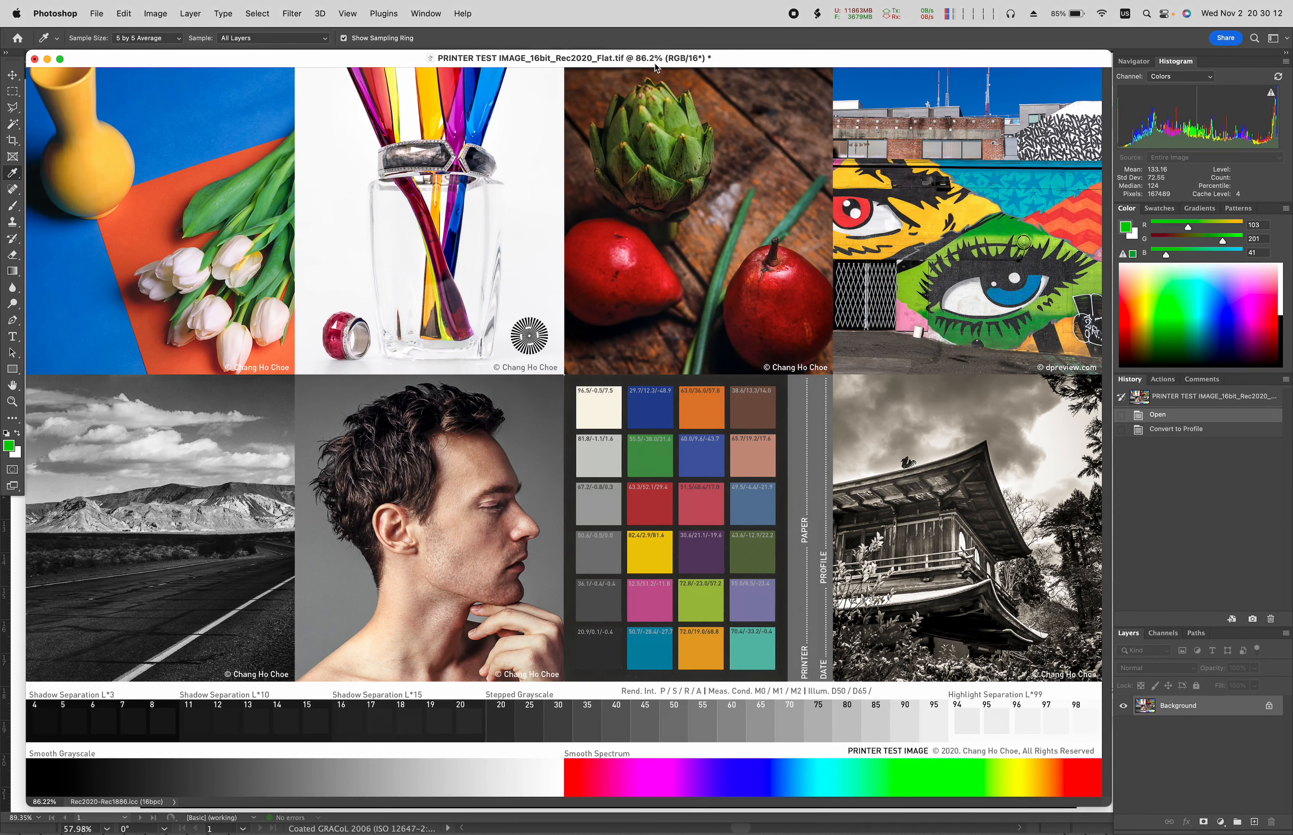
Compare the printer test image with and without the Coated GRACoL 2006 proof colours, ending with the proof off.
key(super+y)
key(super+y)
key(super+y)
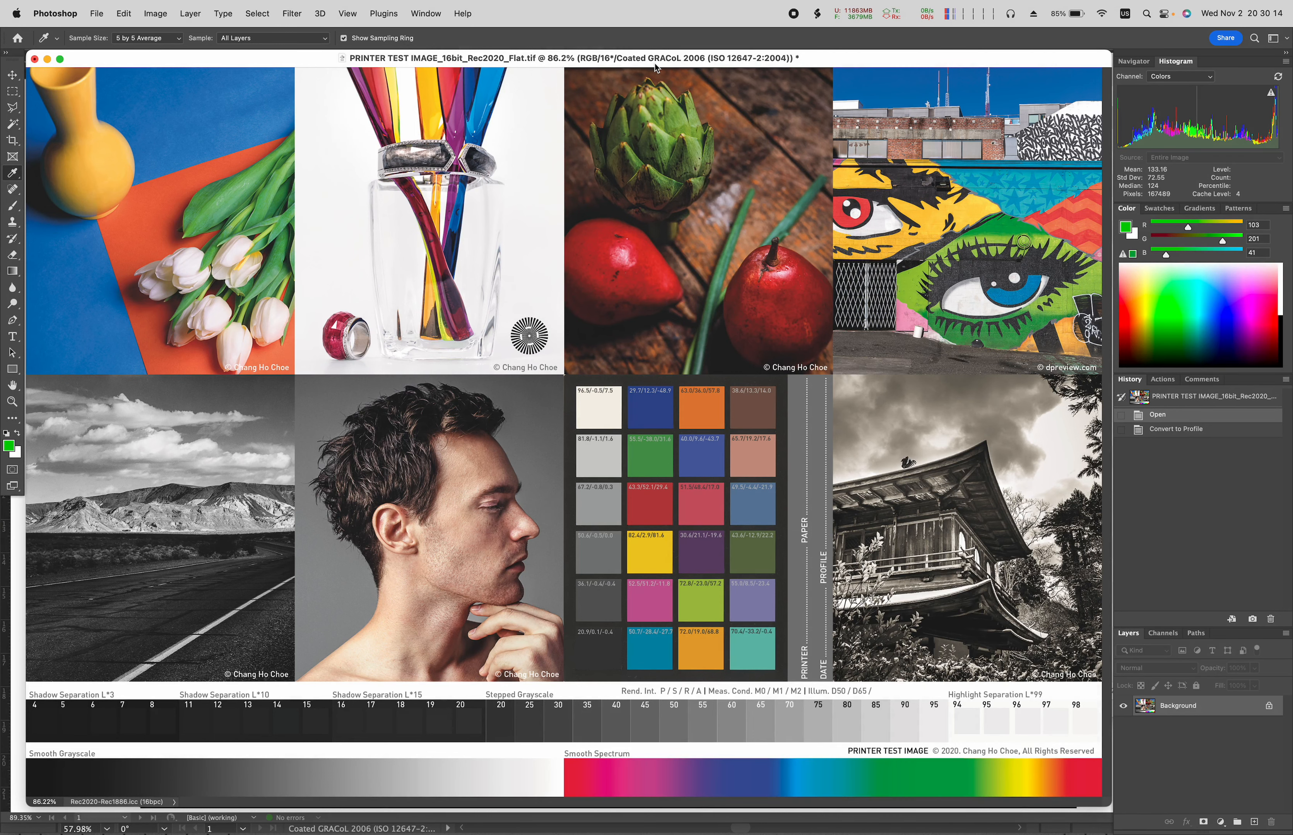
key(super+y)
key(super+y)
key(super+y)
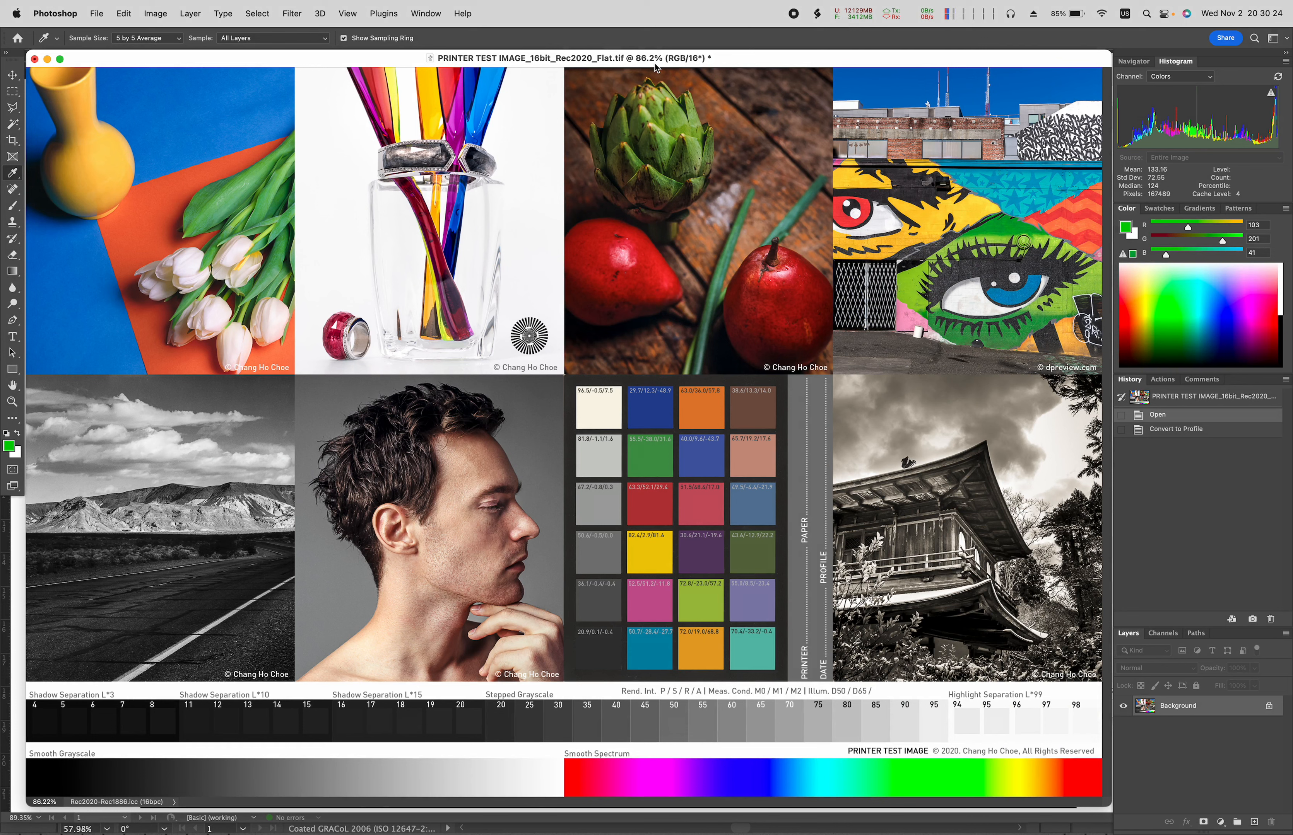
key(super+y)
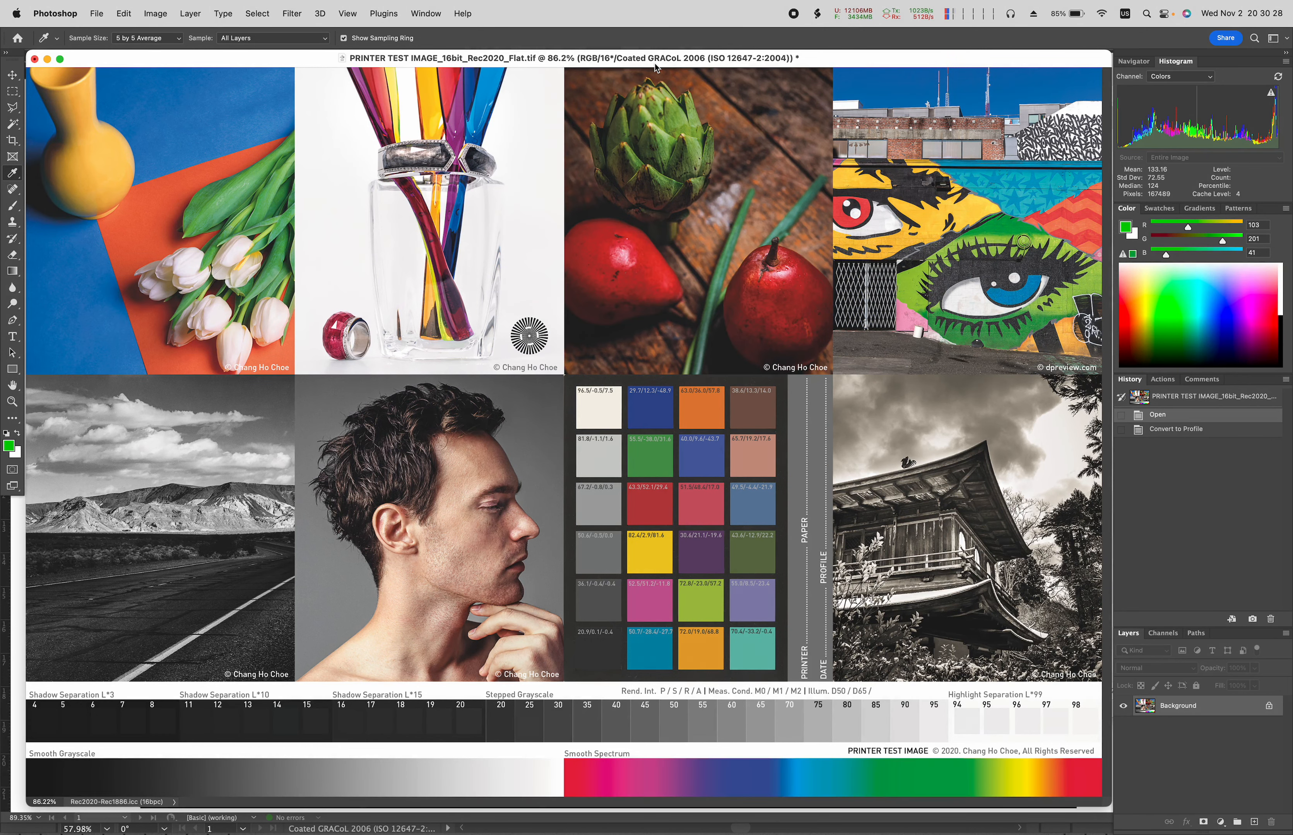
key(super+y)
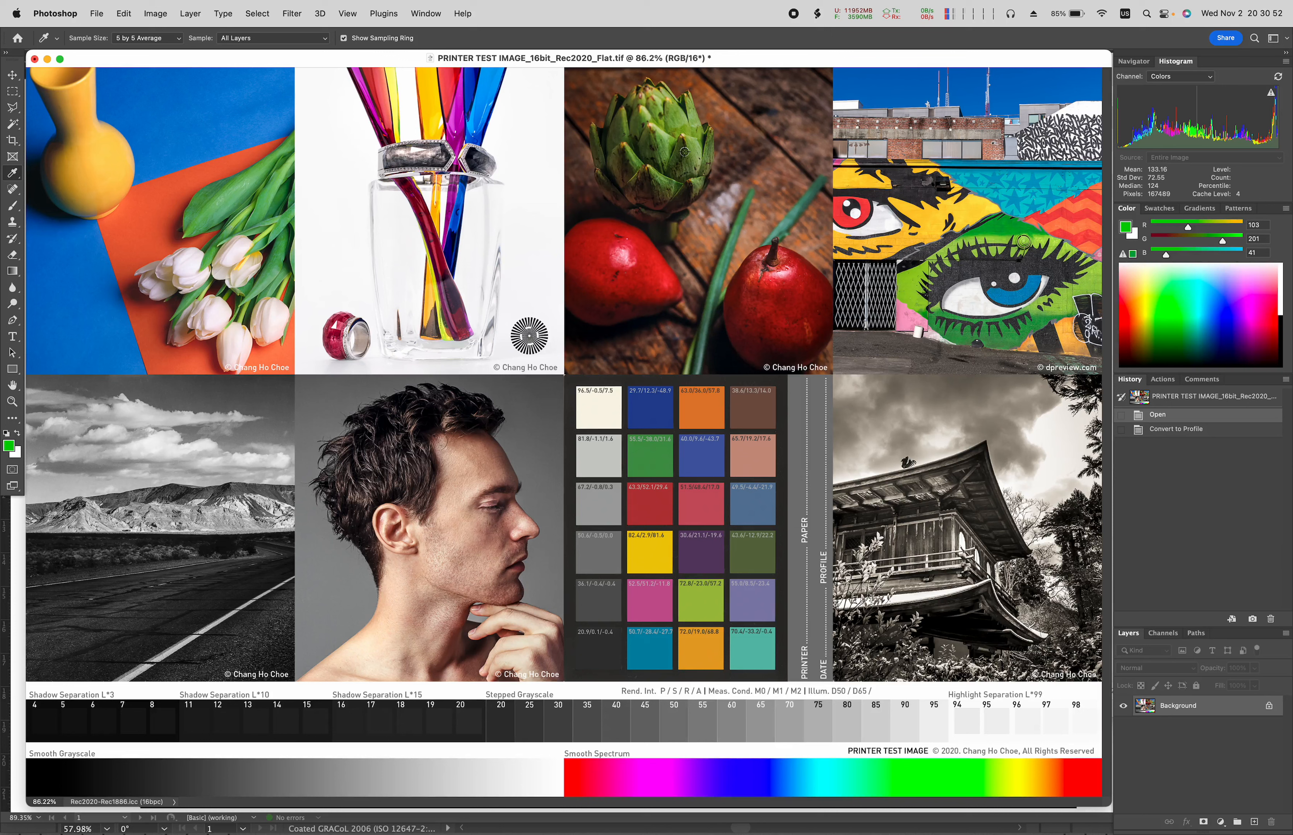
Switch to Illustrator, examine the custom Proof Setup options for the placed image's document, and close them without applying.
mouse_move(951, 833)
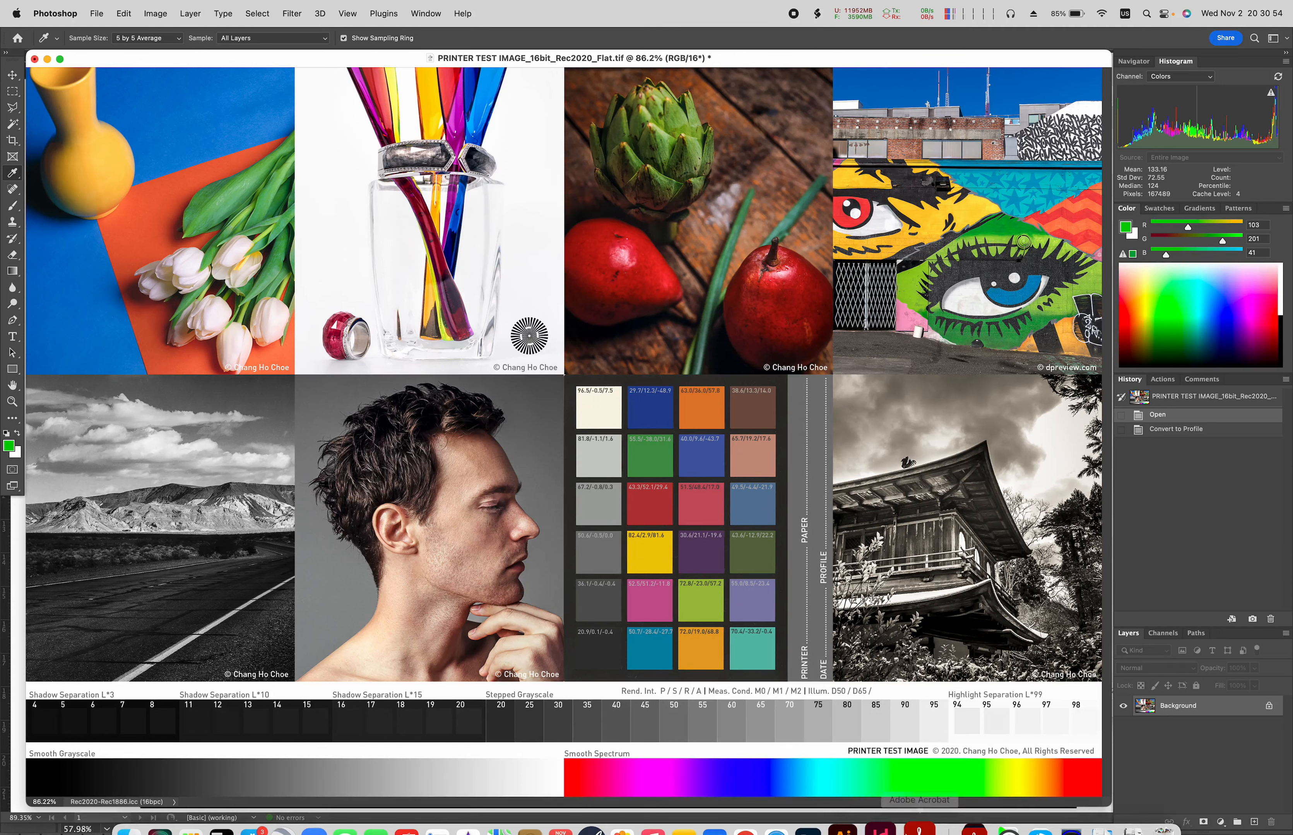
click(866, 826)
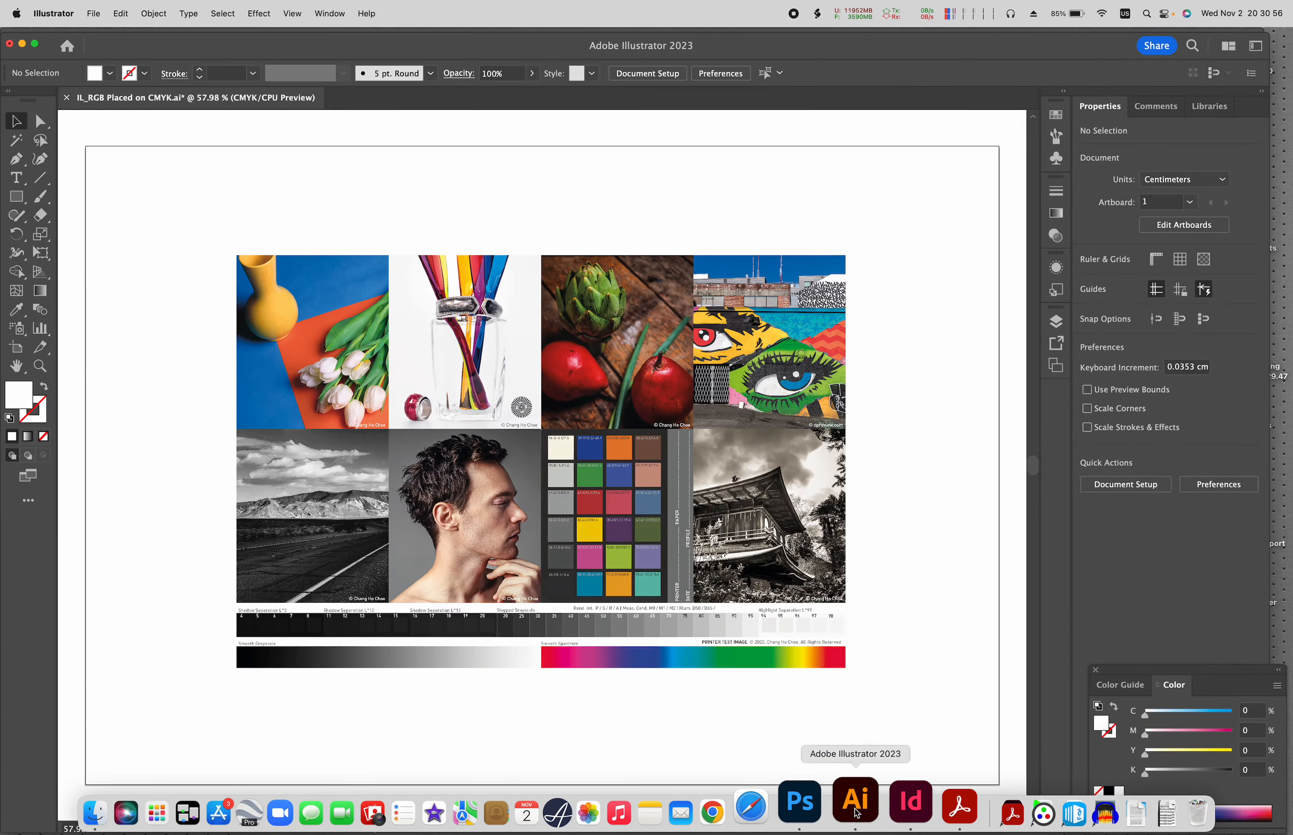
click(899, 819)
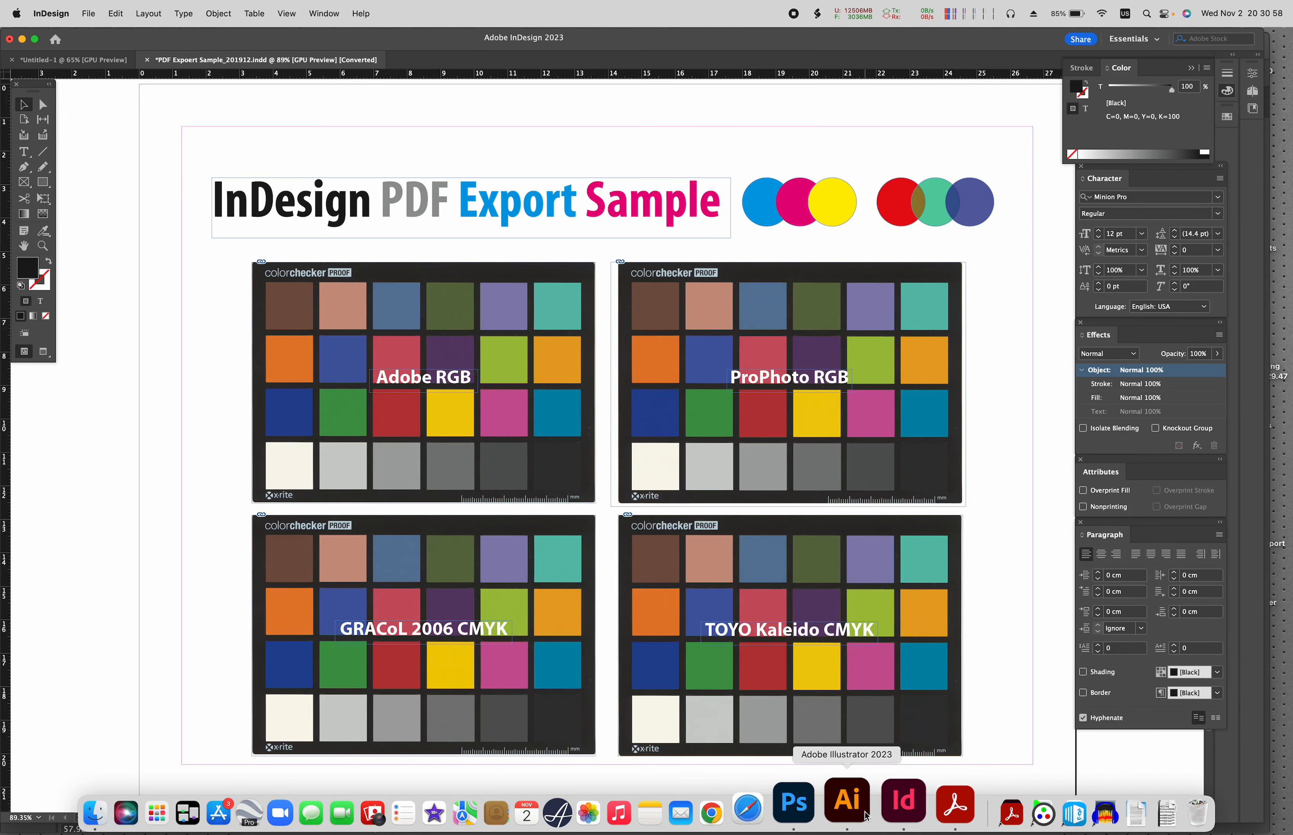
click(863, 816)
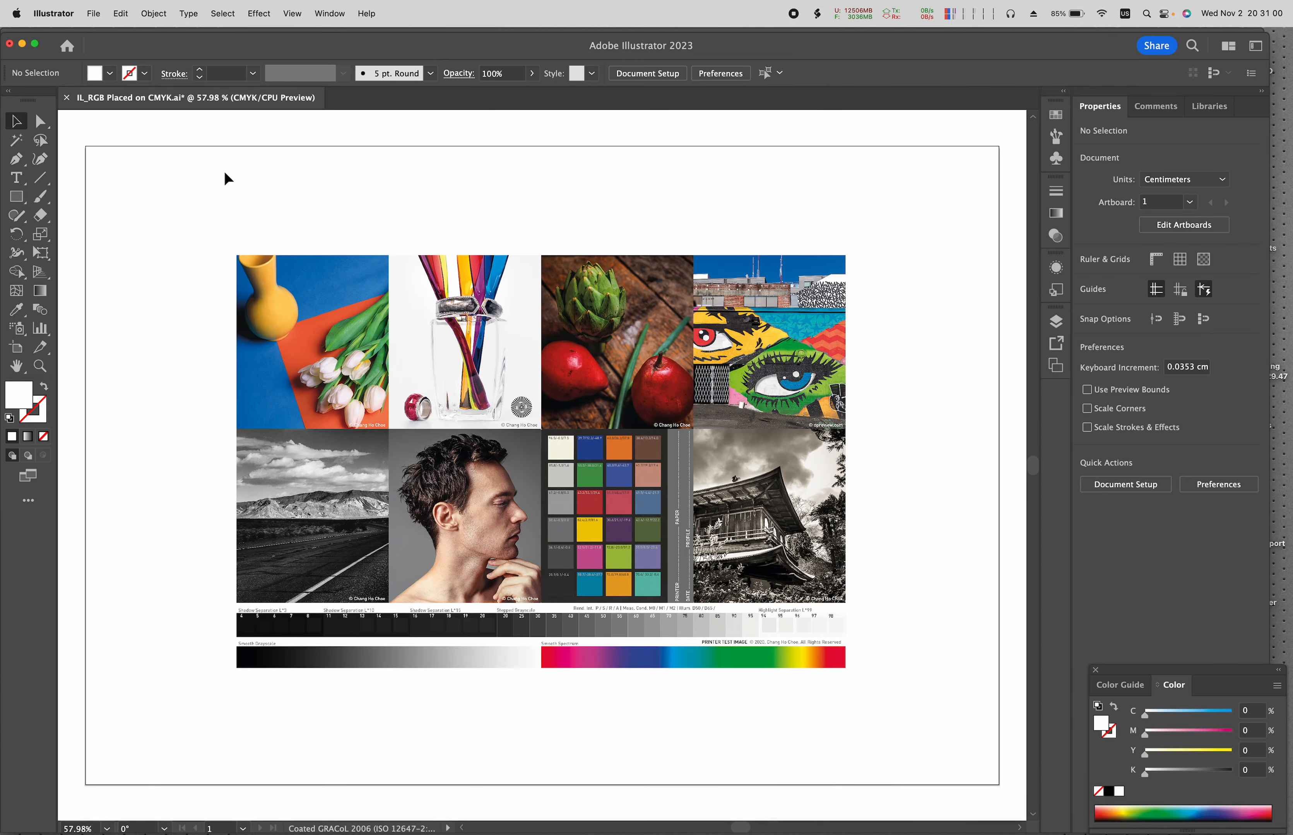
click(294, 14)
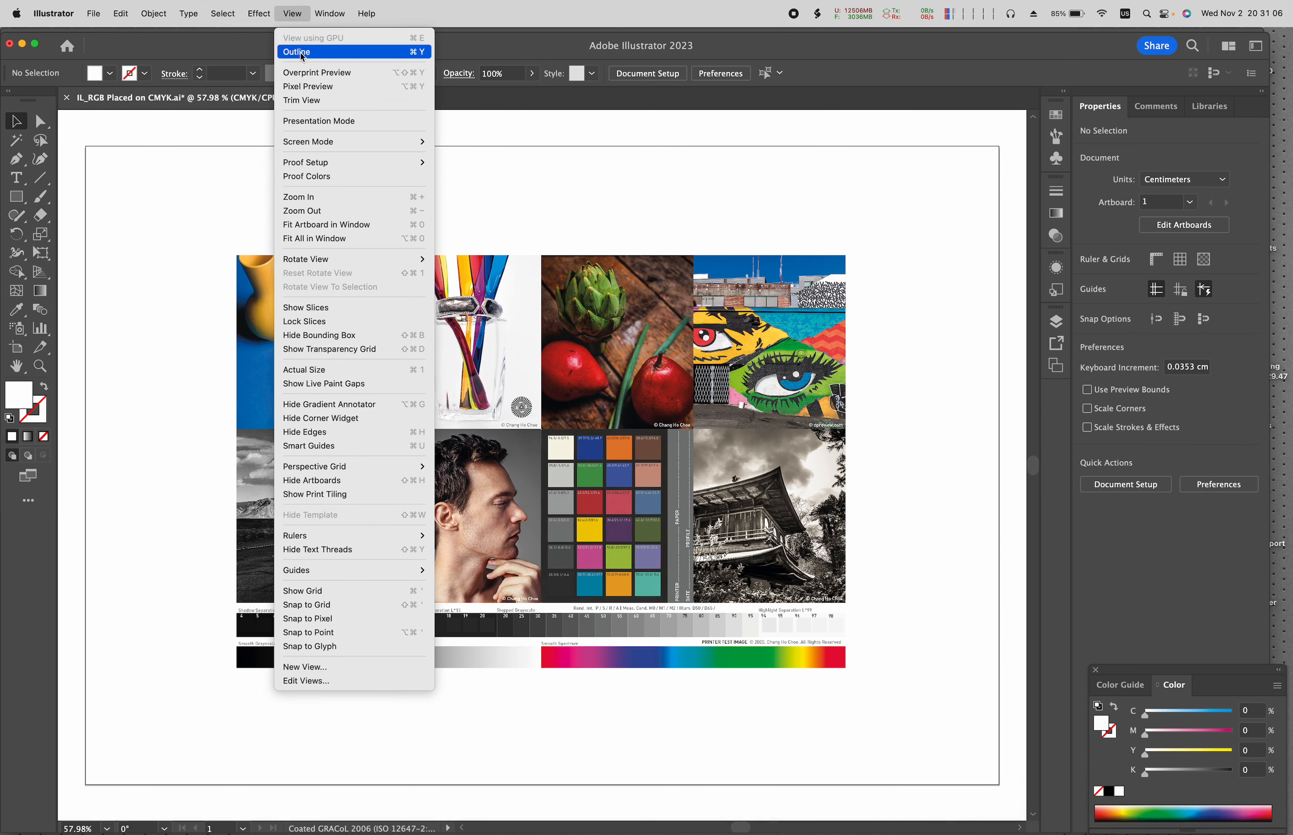
mouse_move(314, 171)
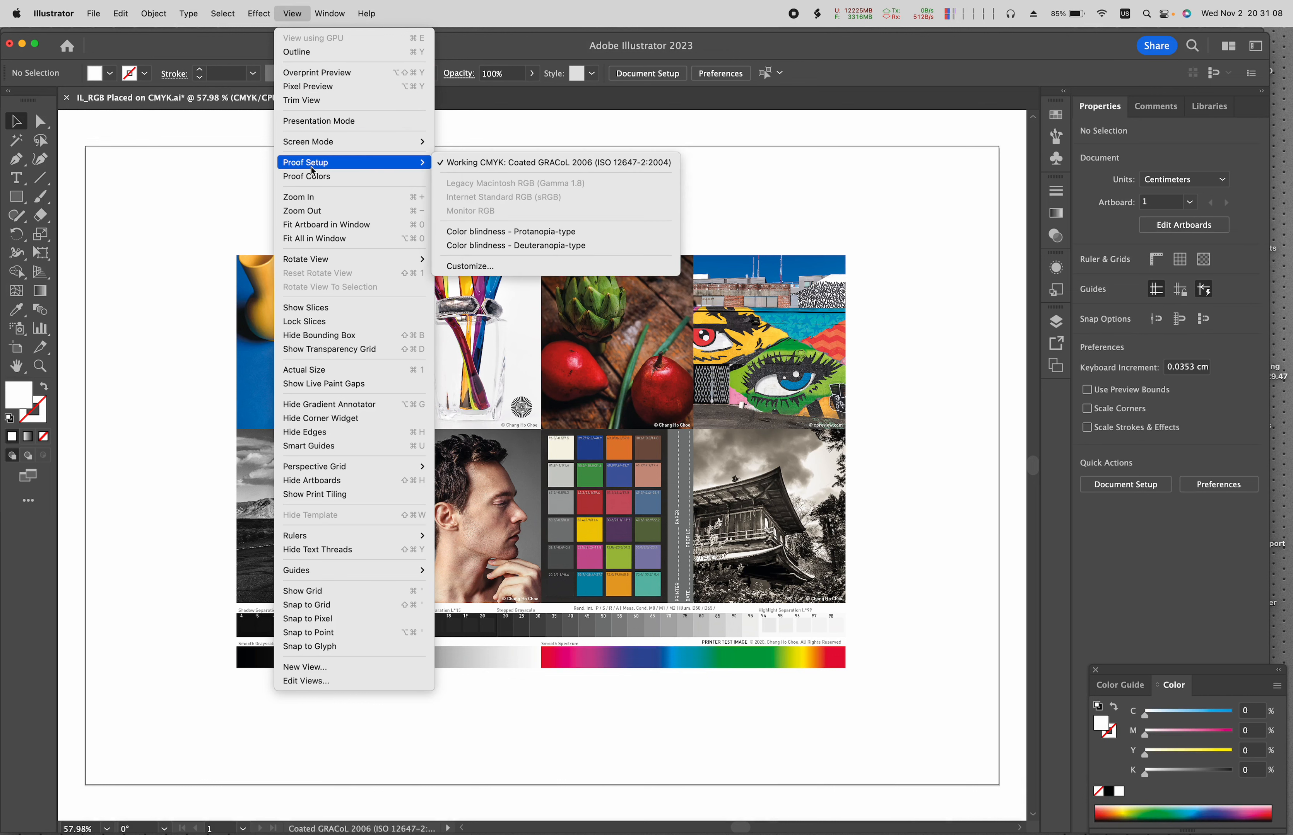
click(491, 275)
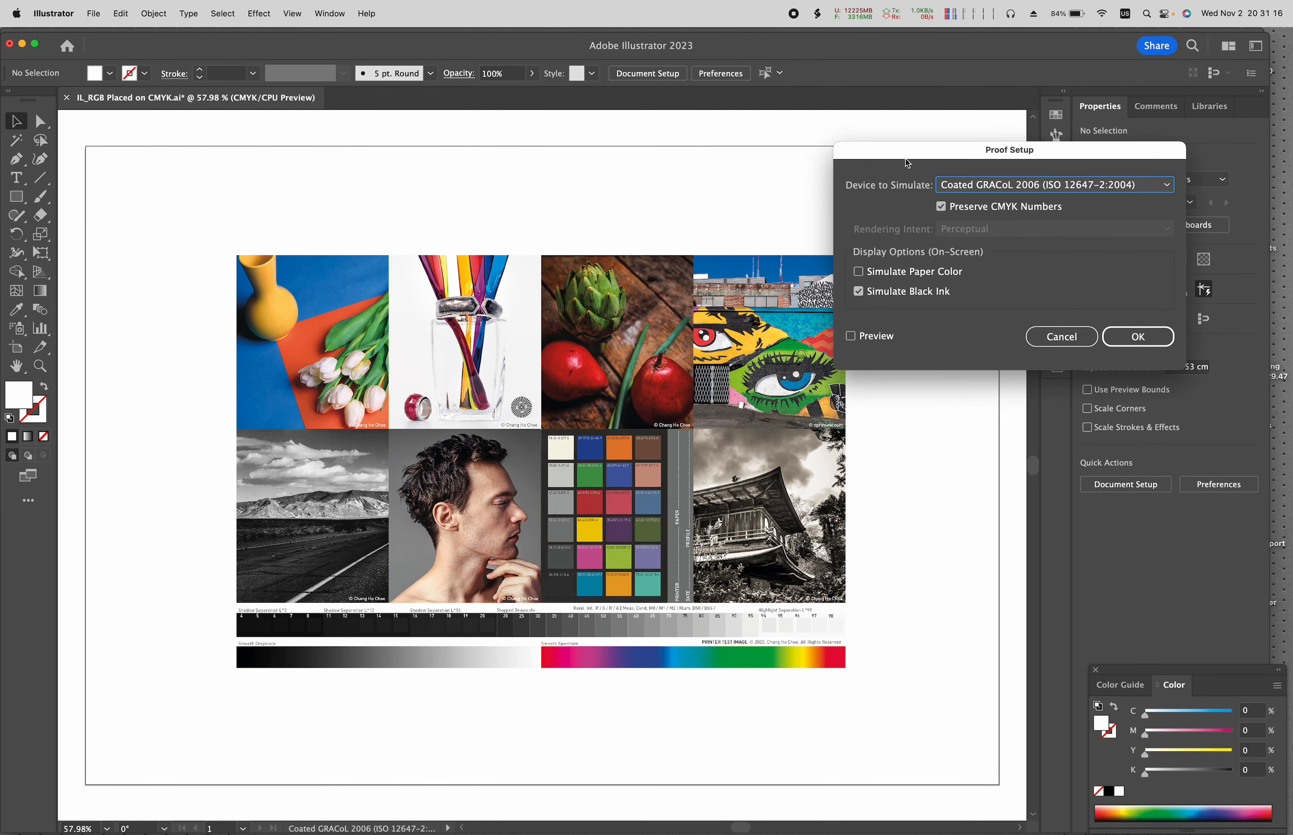
drag(887, 157, 792, 121)
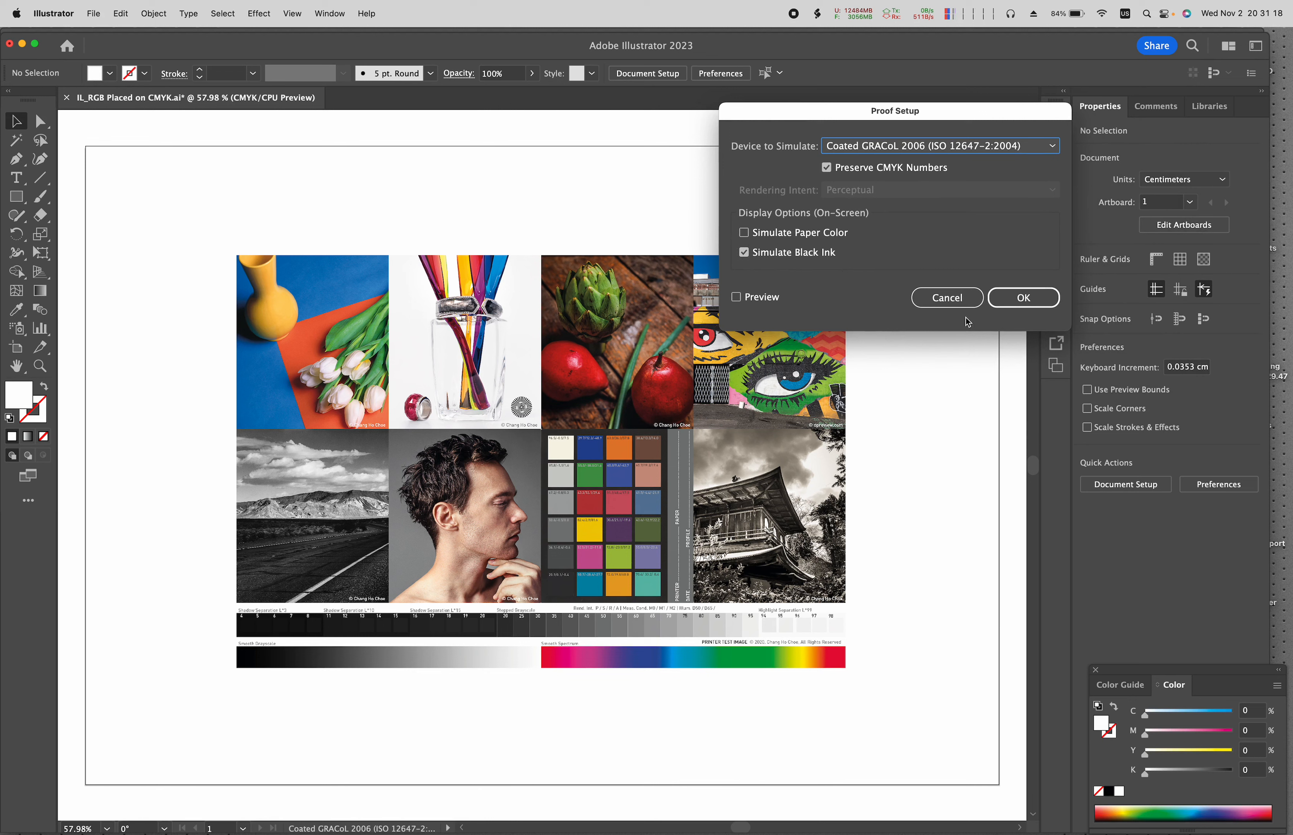
click(924, 298)
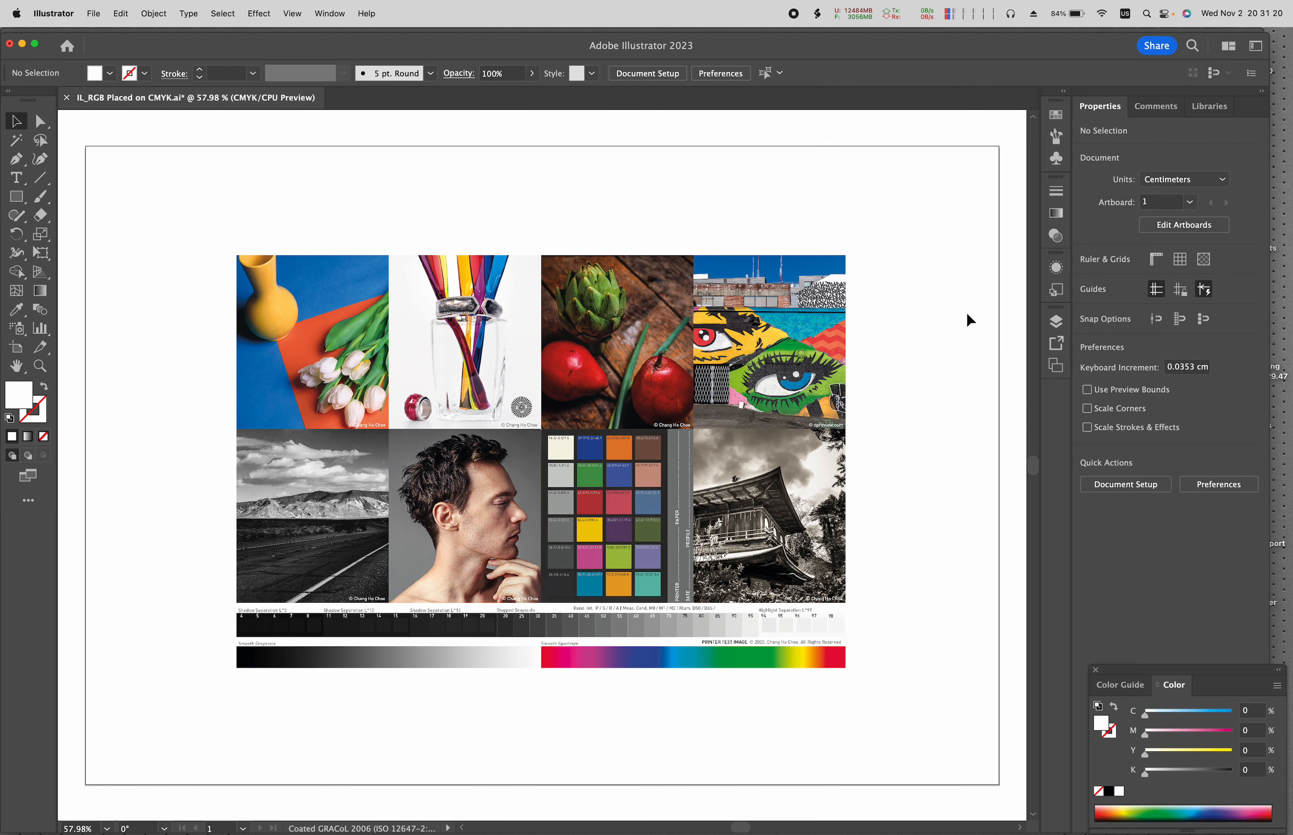
Switch to InDesign and choose Japan Color 2001 Coated as the device to simulate in a custom proof condition.
mouse_move(1005, 812)
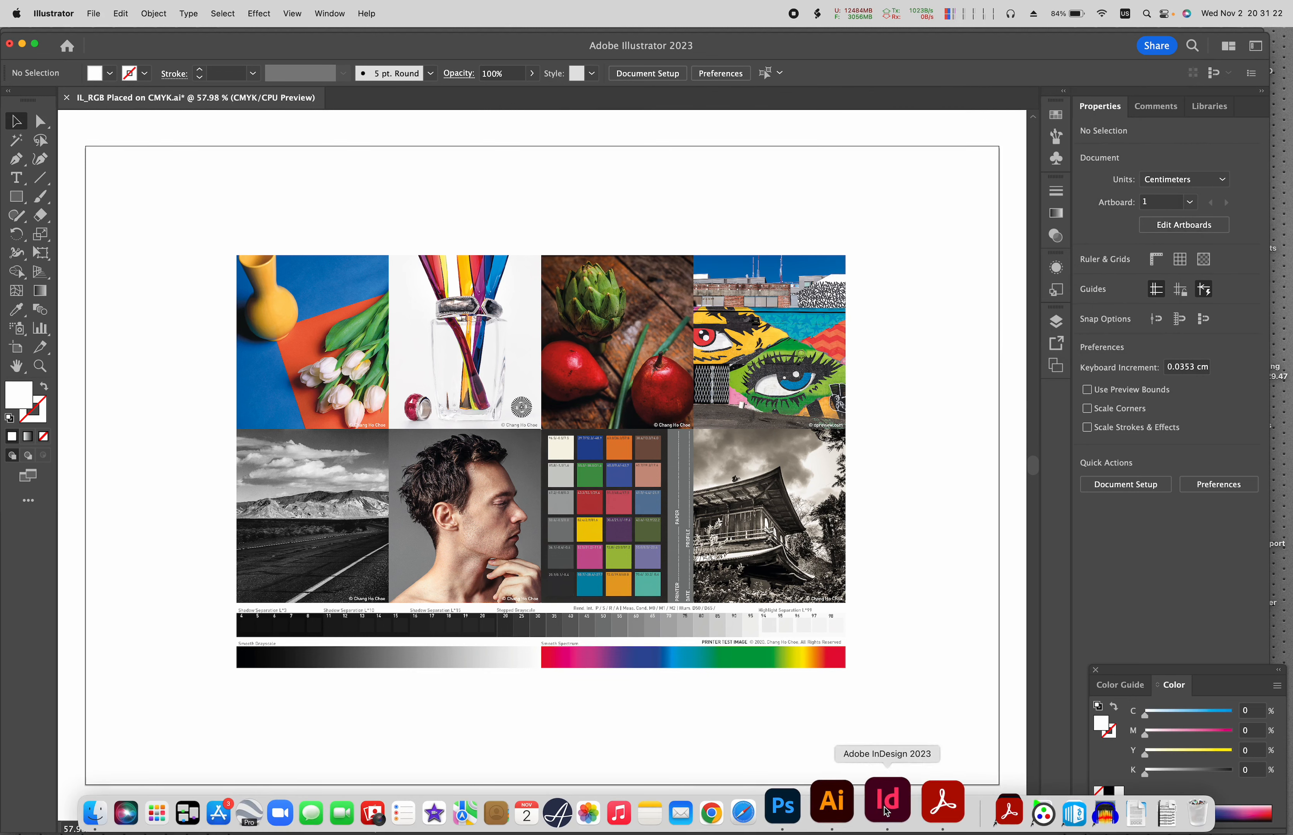
click(886, 813)
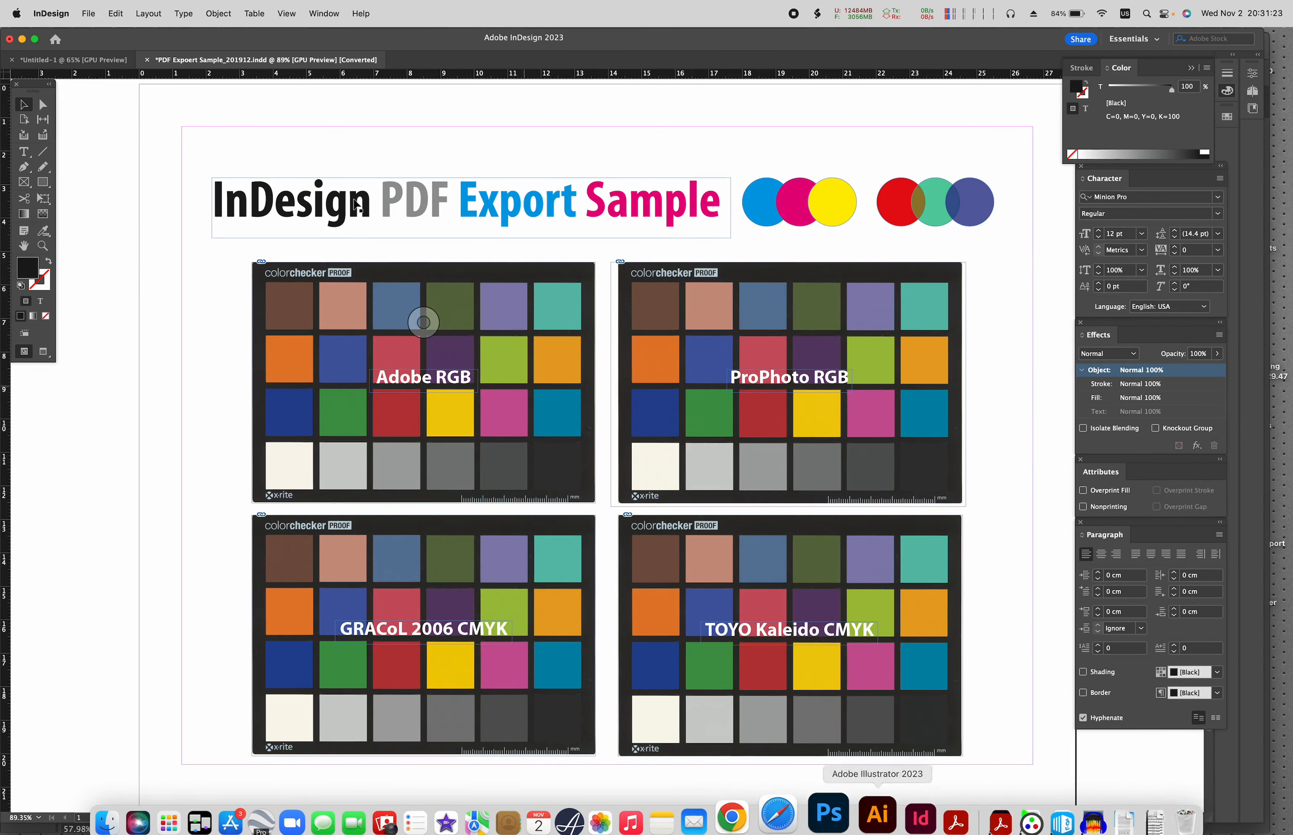
click(286, 13)
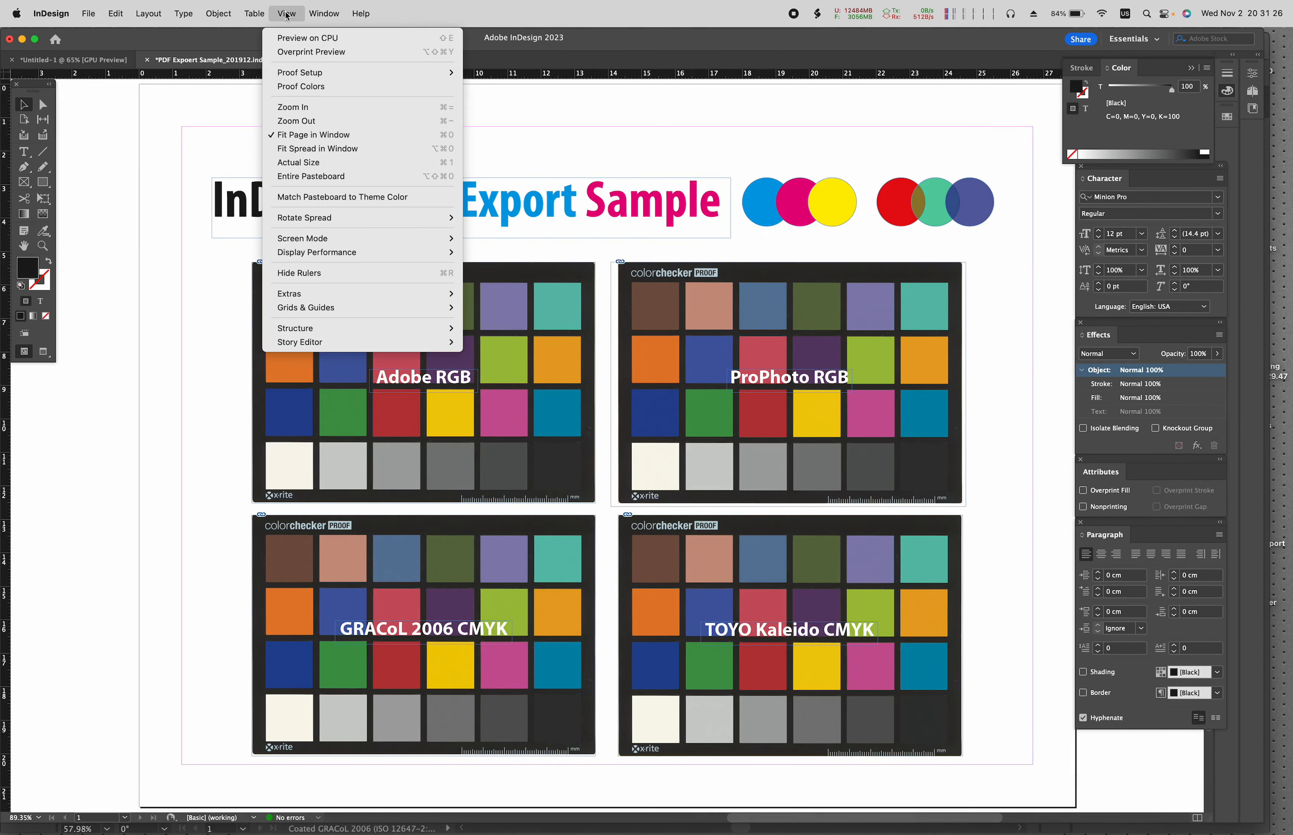
mouse_move(305, 76)
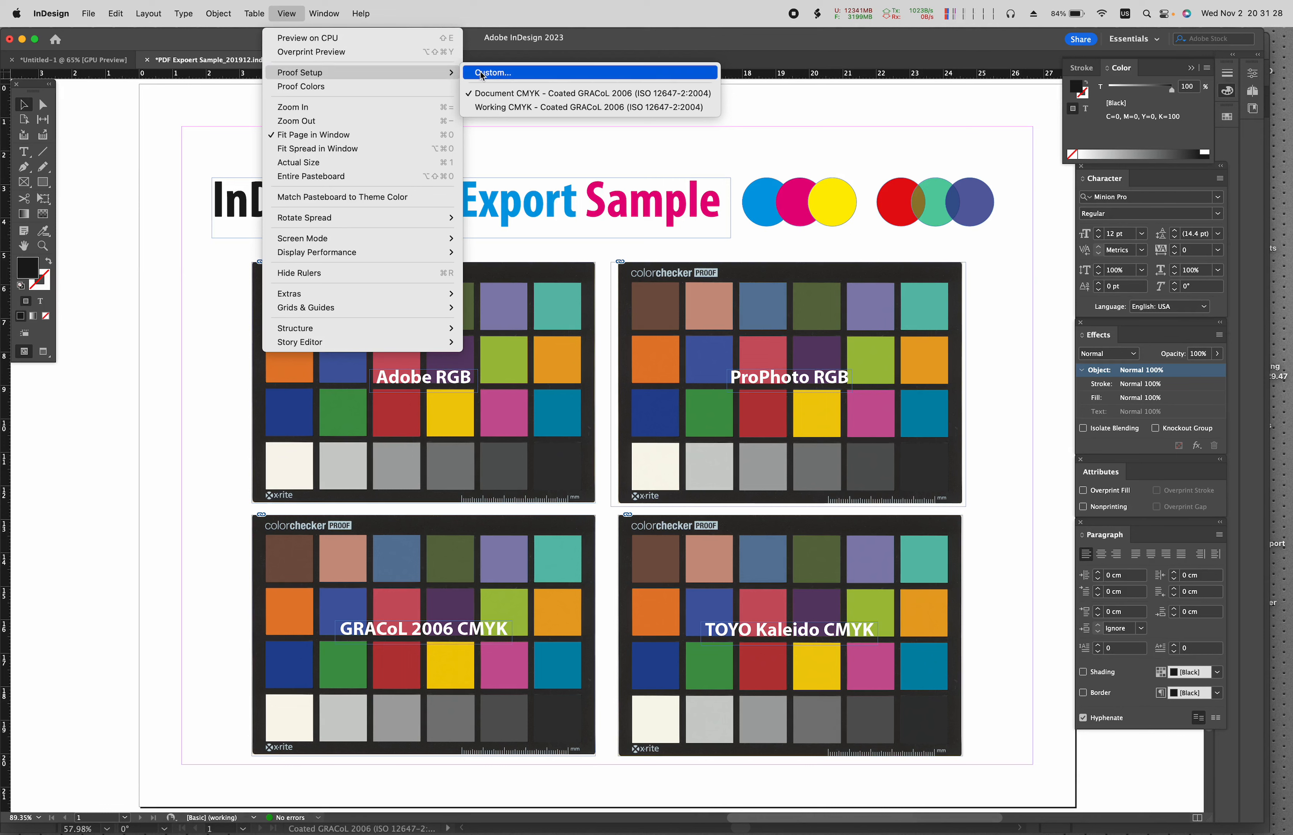
click(493, 74)
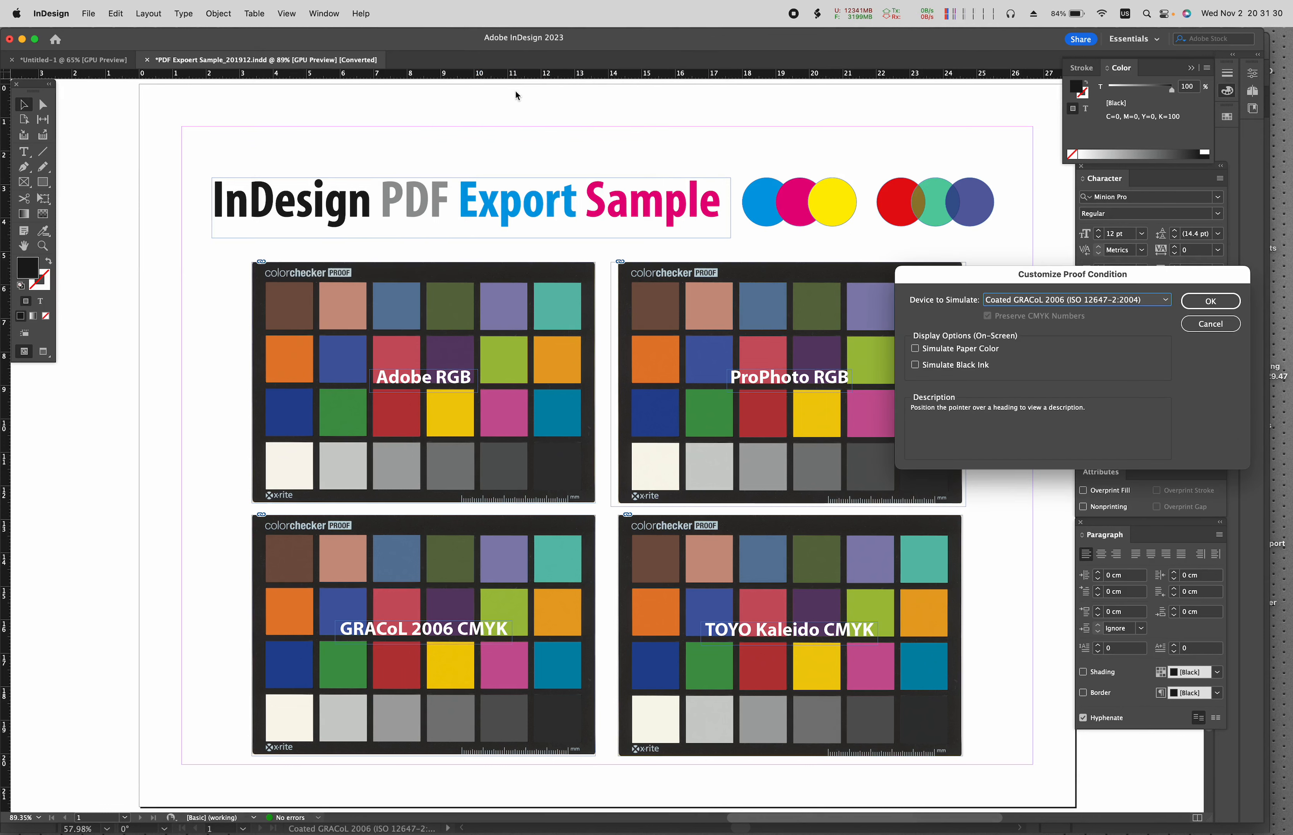
drag(989, 278, 1023, 323)
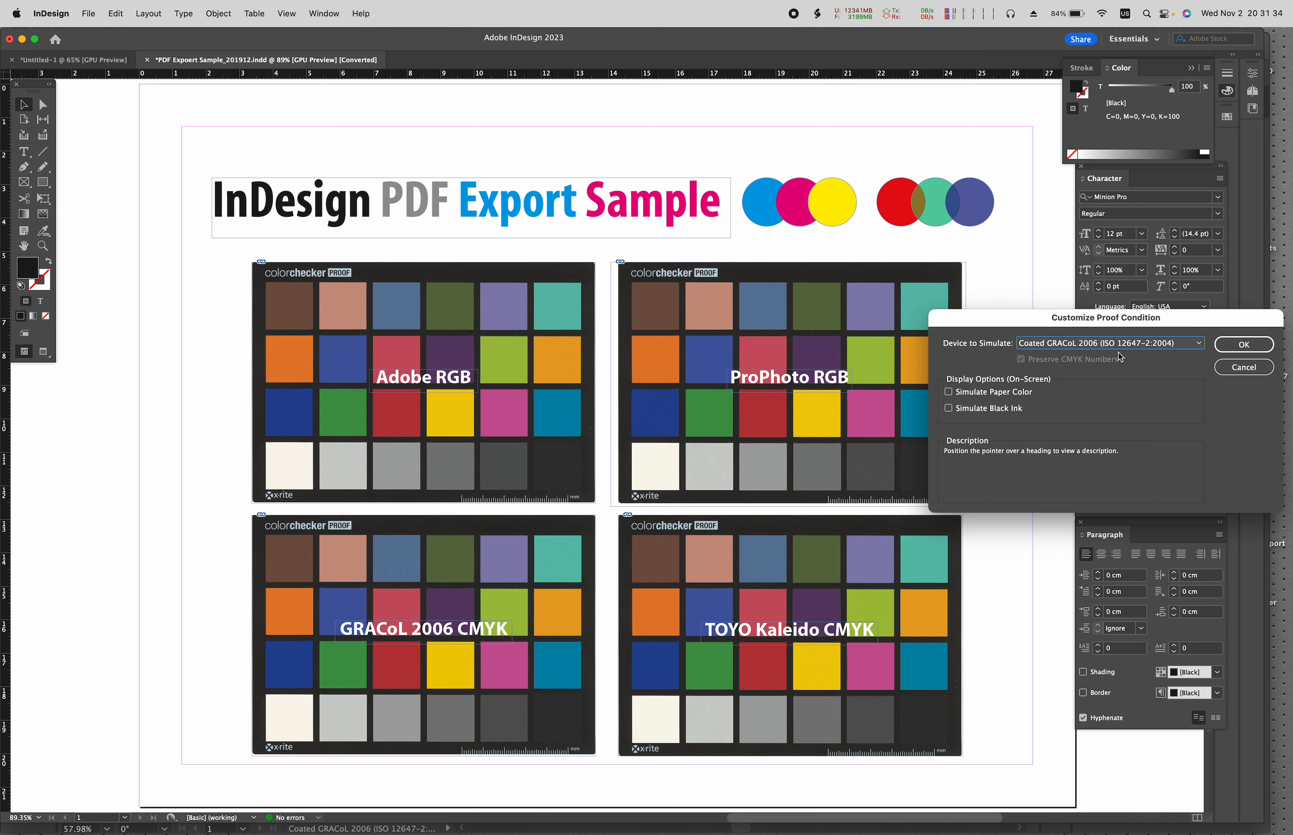
click(1119, 343)
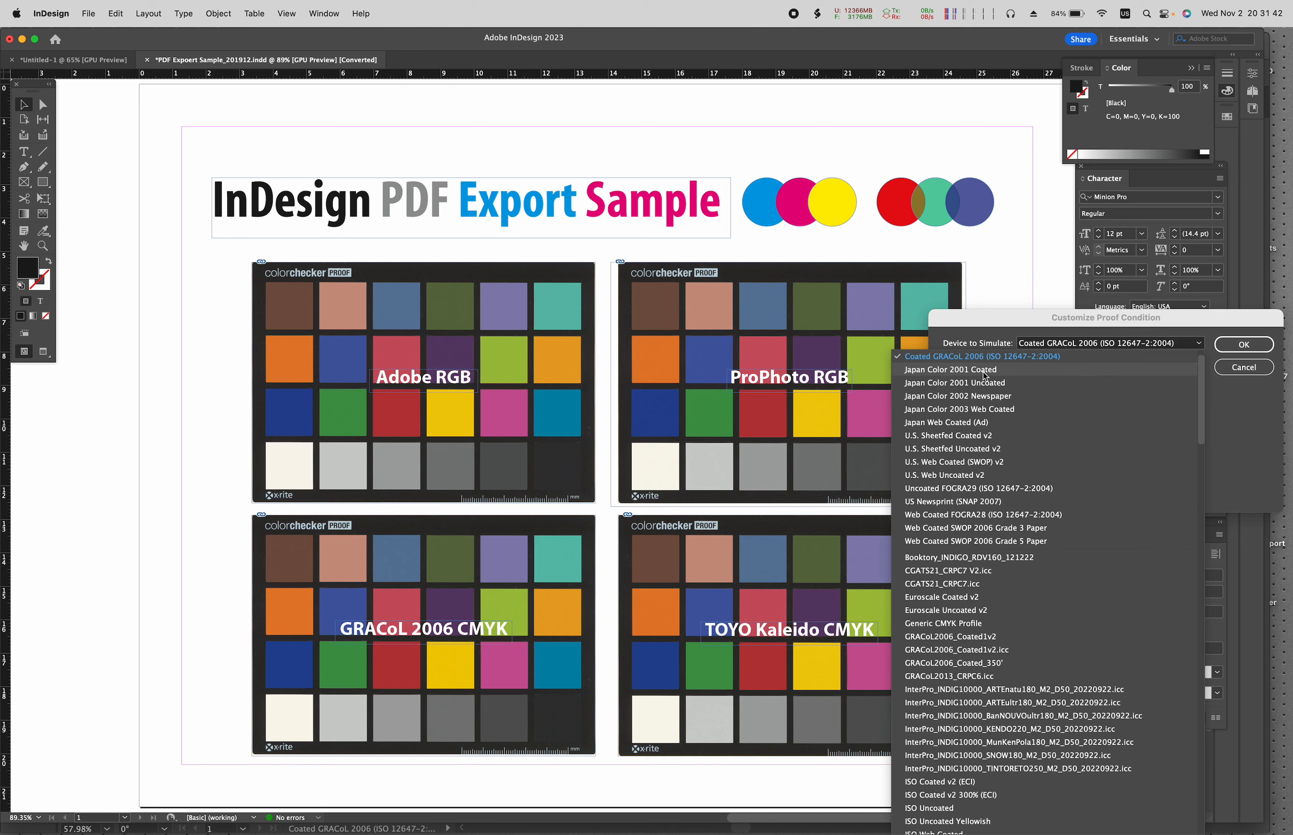
click(985, 376)
drag(1017, 326, 1019, 289)
Disable Preserve CMYK Numbers, enable Simulate Paper Color, and apply the custom proof condition.
mouse_move(1033, 327)
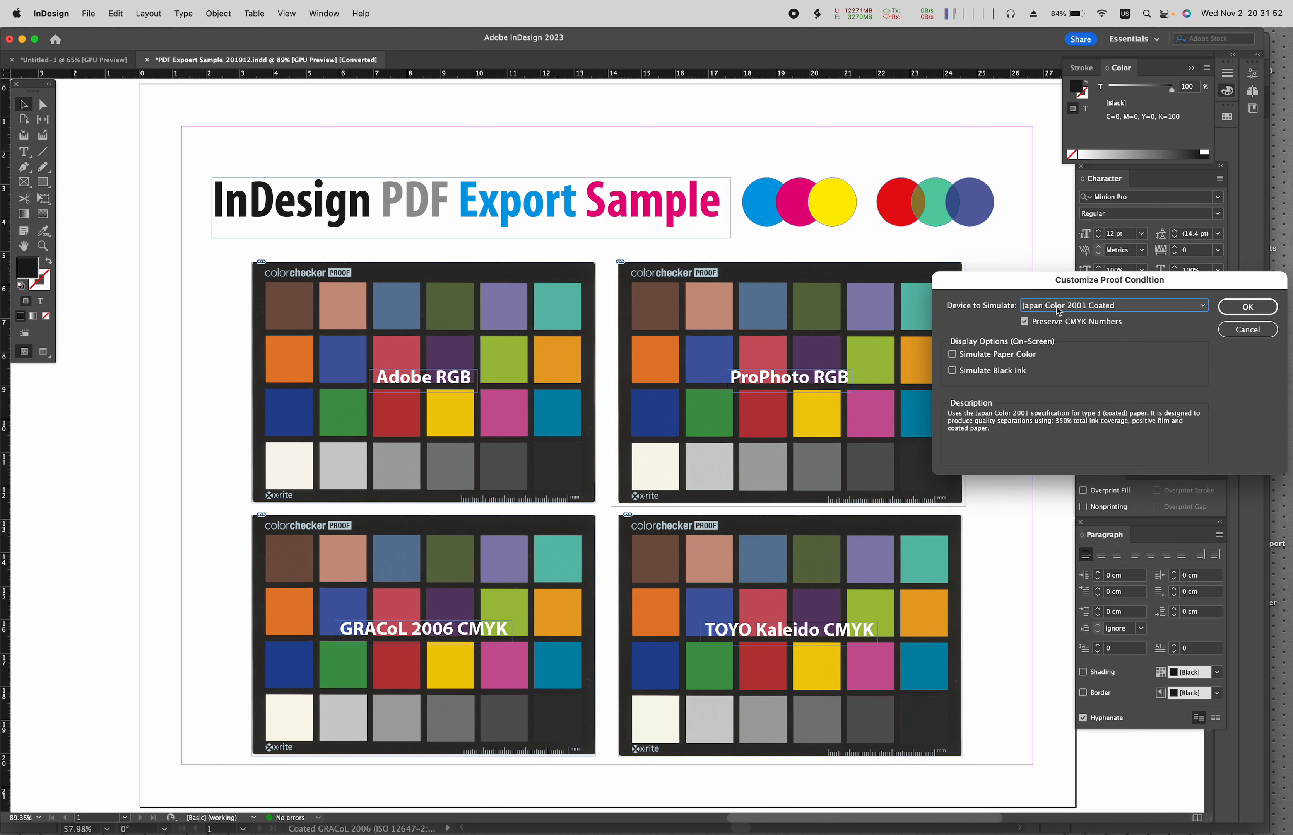
click(1025, 321)
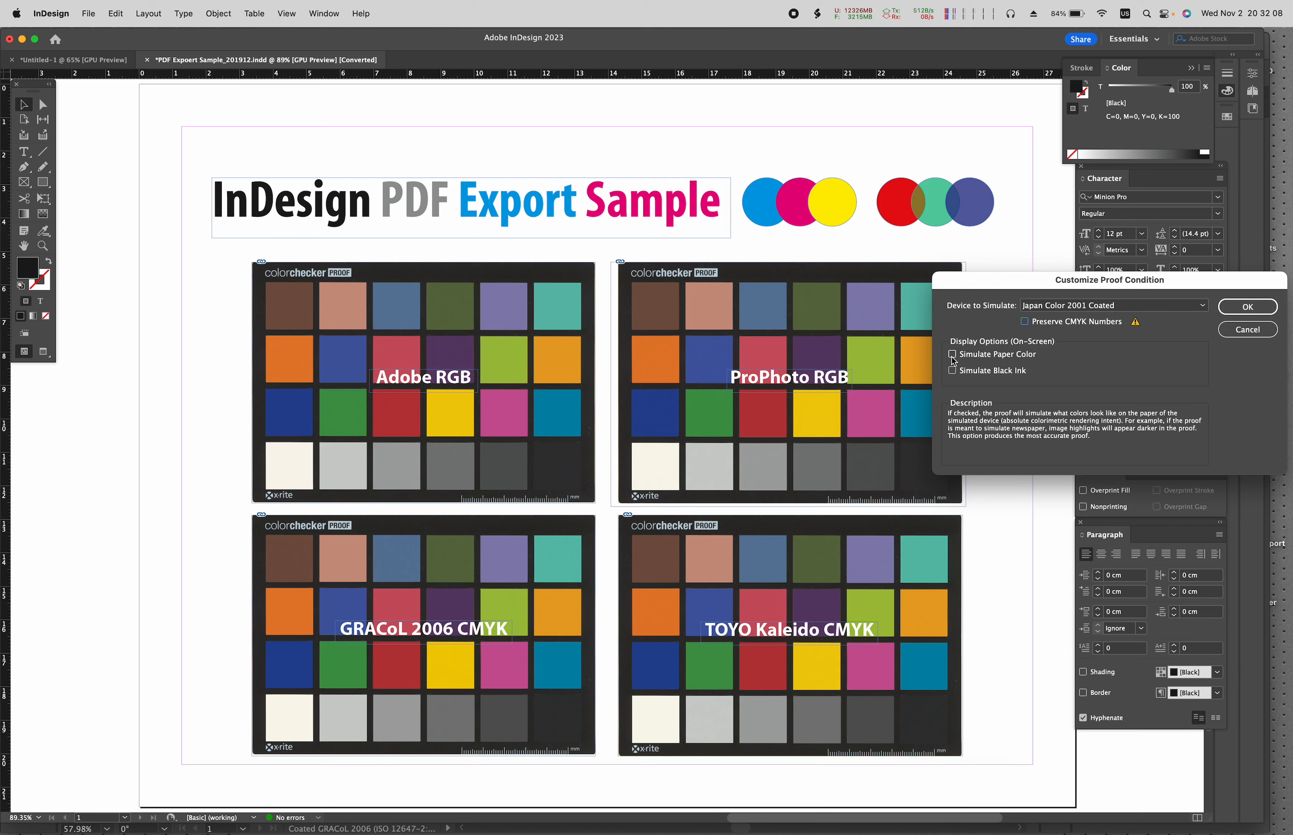
click(952, 356)
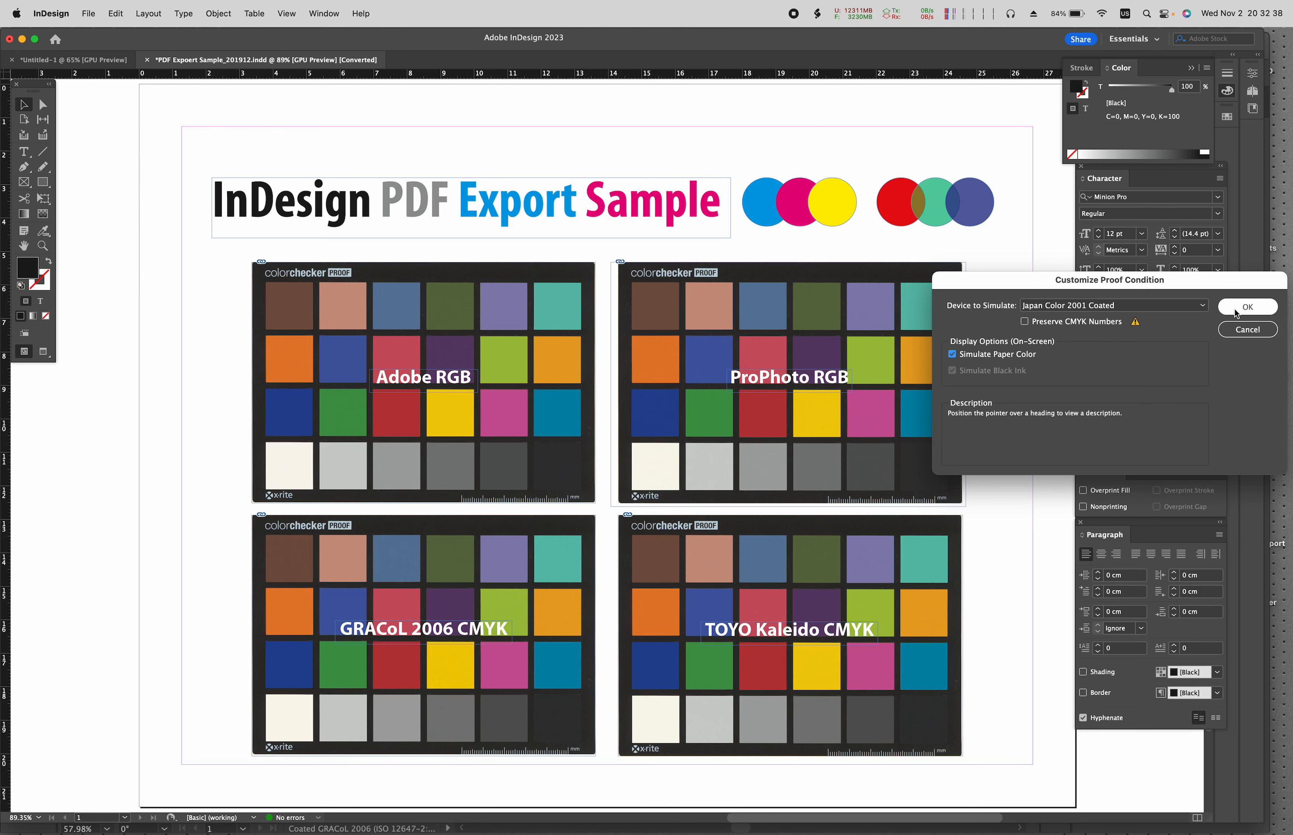
click(1236, 314)
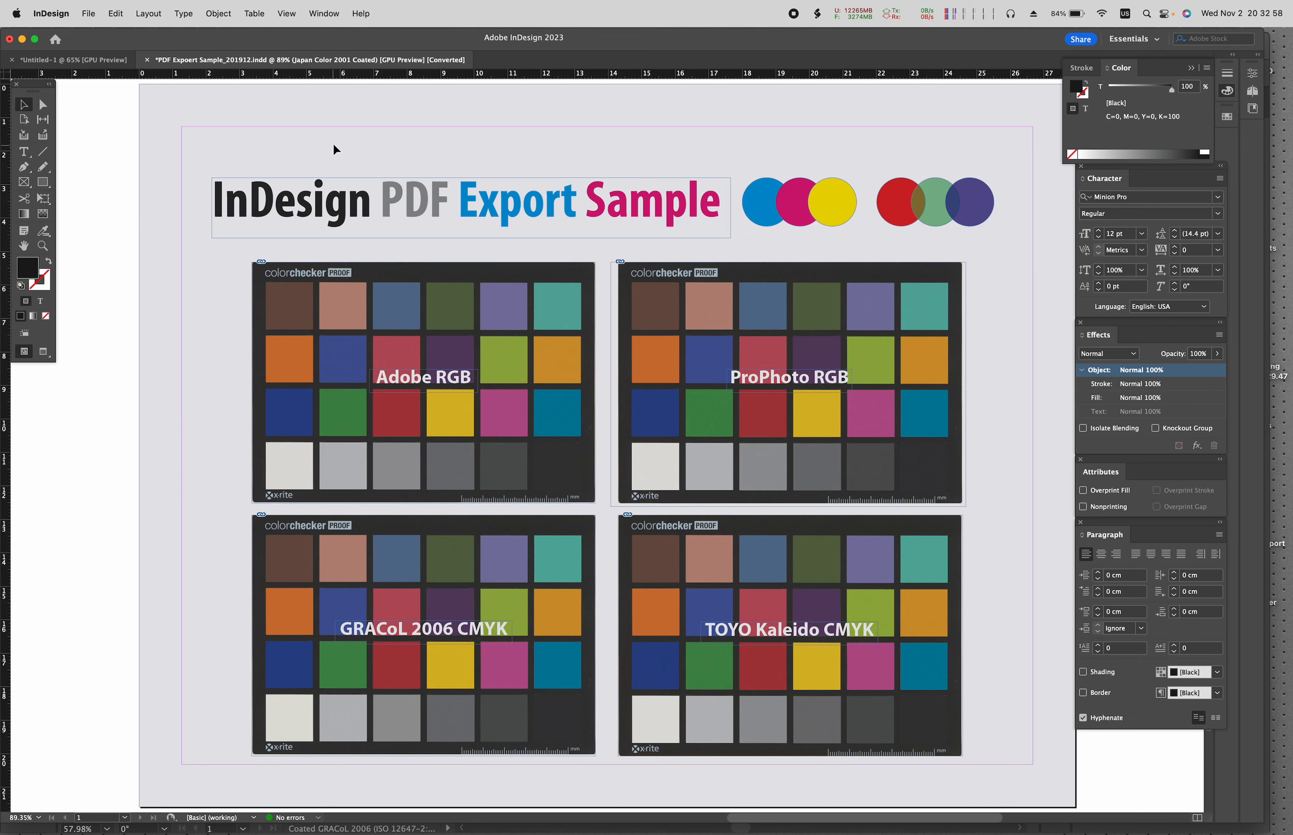
Compare the InDesign page with and without the Japan Color 2001 Coated proof colours, ending with the proof off.
click(287, 13)
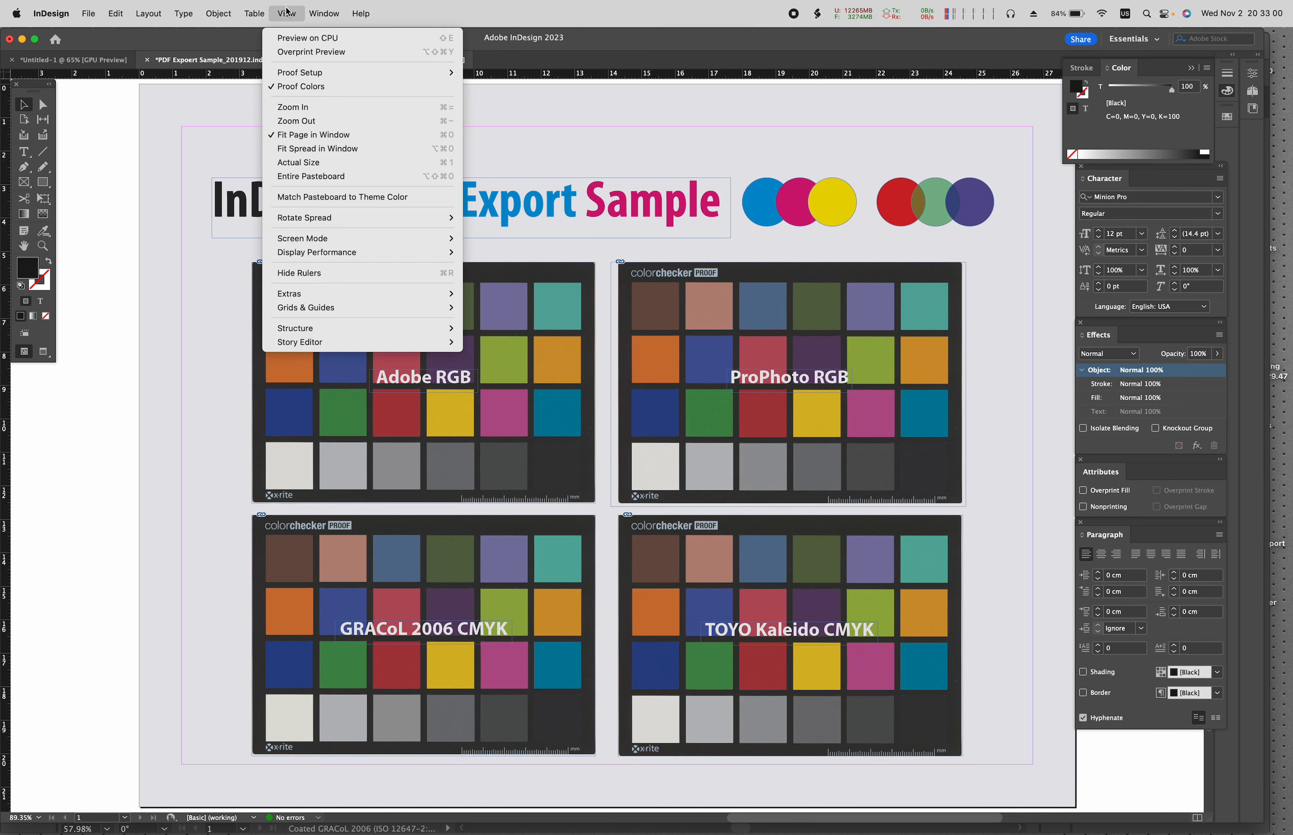
click(305, 93)
click(299, 10)
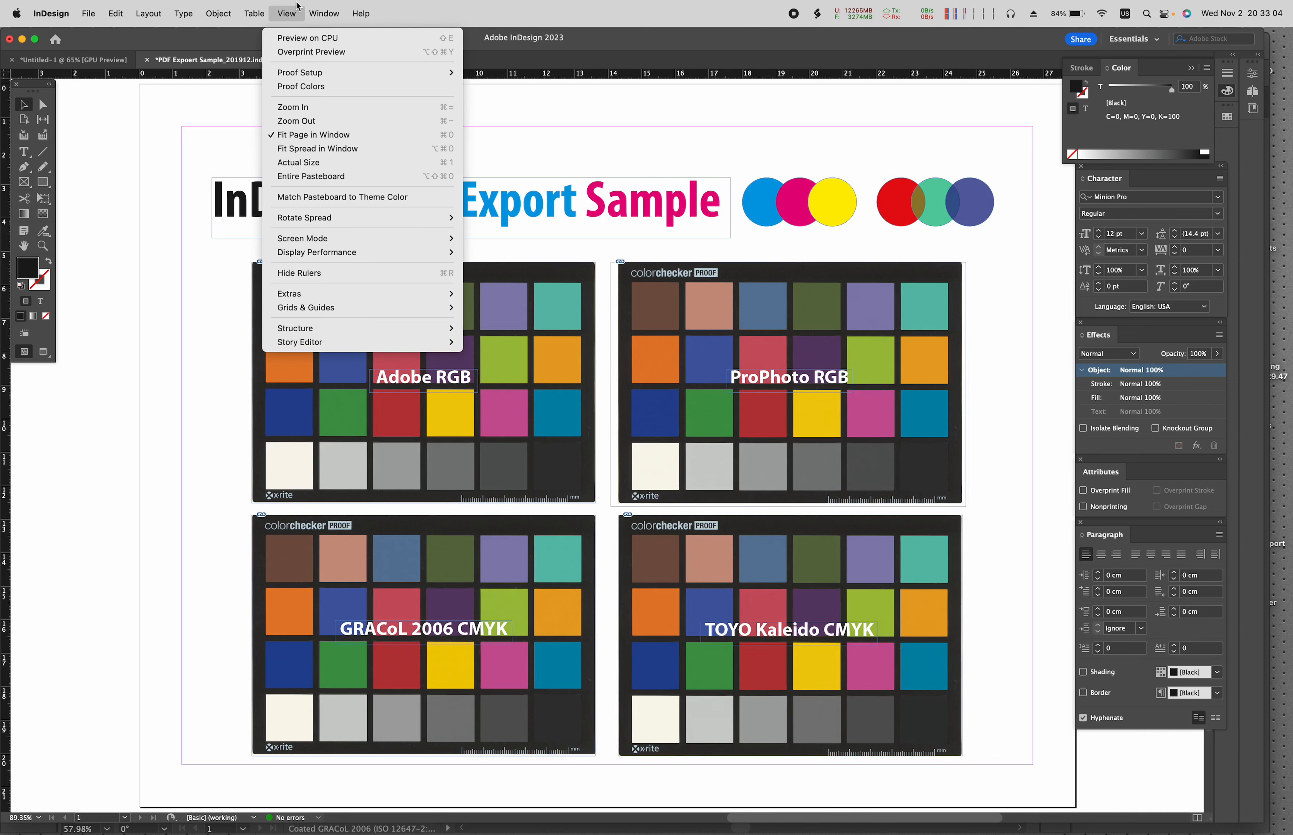
click(299, 92)
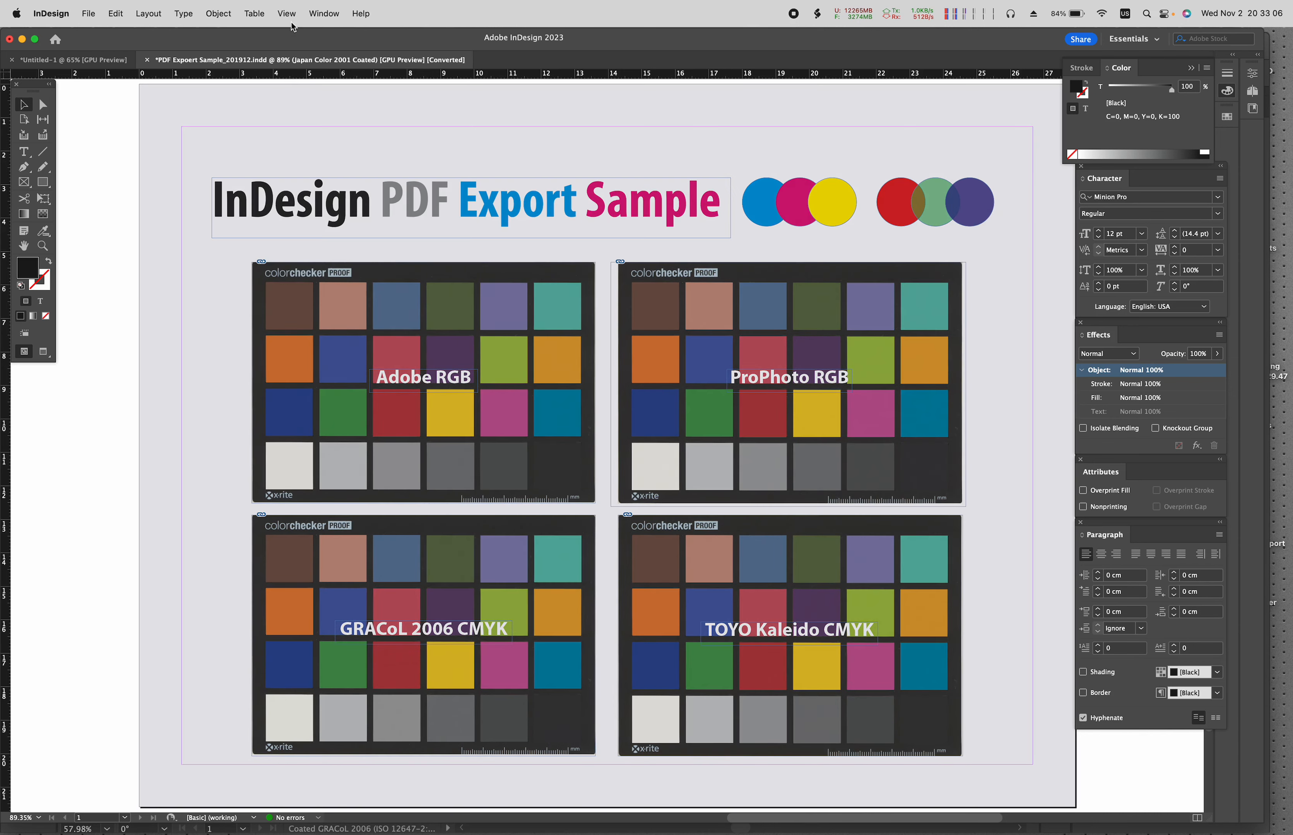
click(287, 5)
click(300, 87)
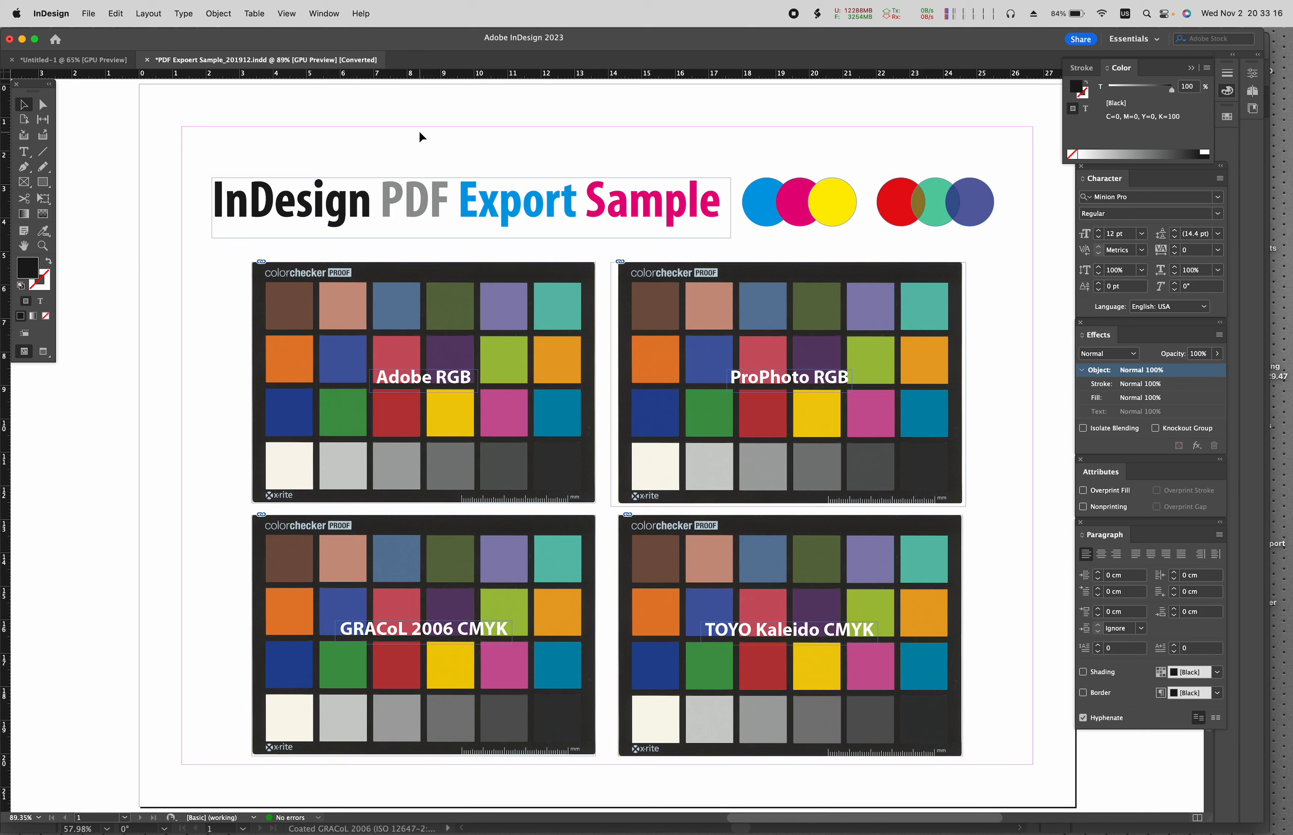
Return to Photoshop briefly, and switch to Acrobat Pro DC with PDF Export Sample_201912_X1-a_NoConv.pdf.
mouse_move(1016, 825)
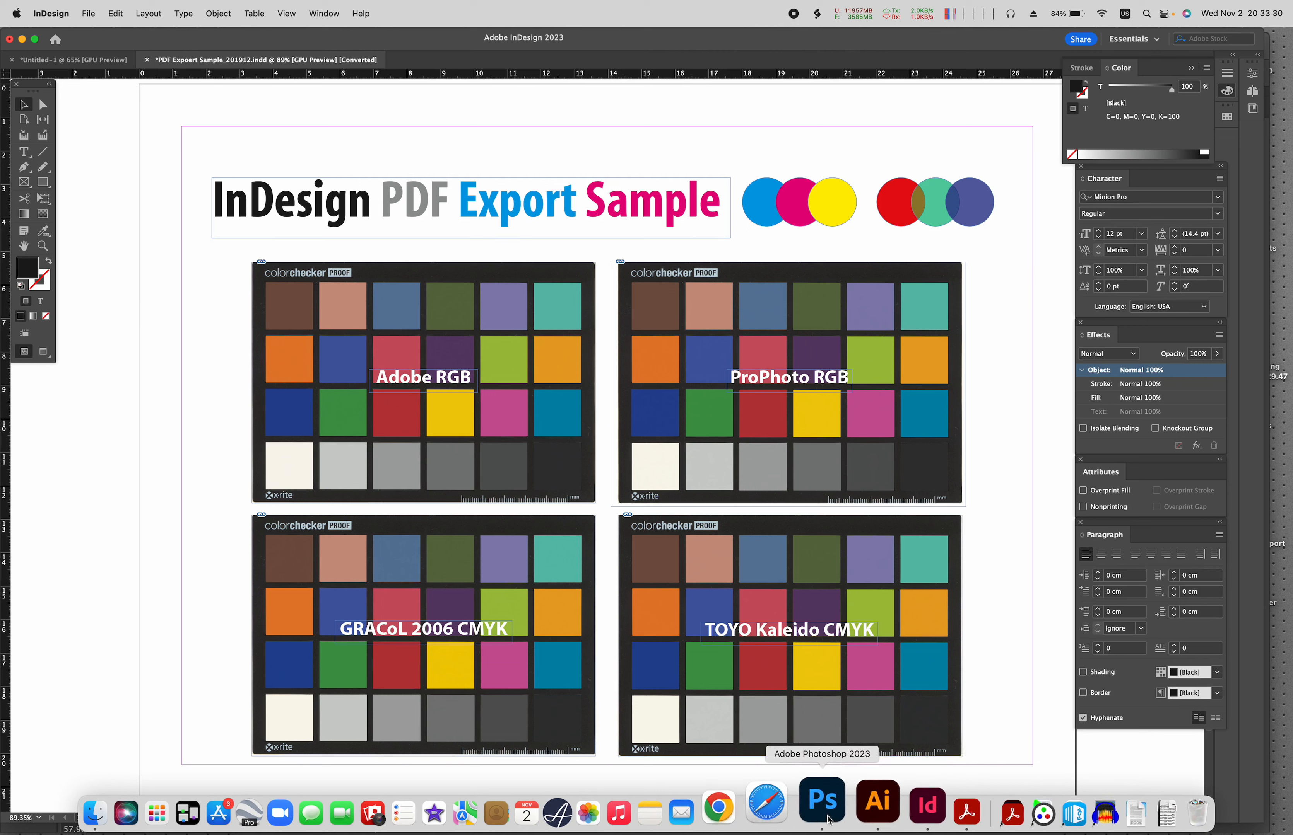
click(829, 821)
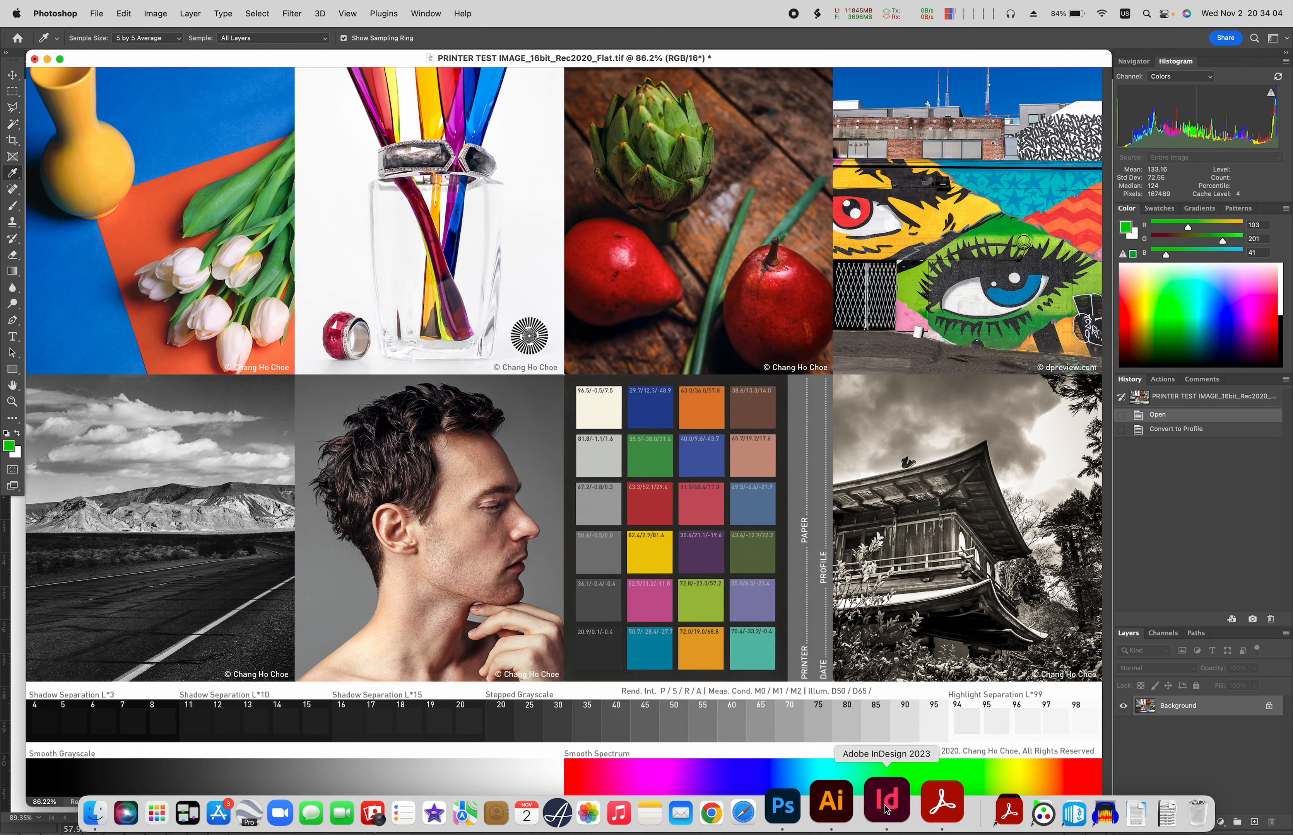
click(941, 802)
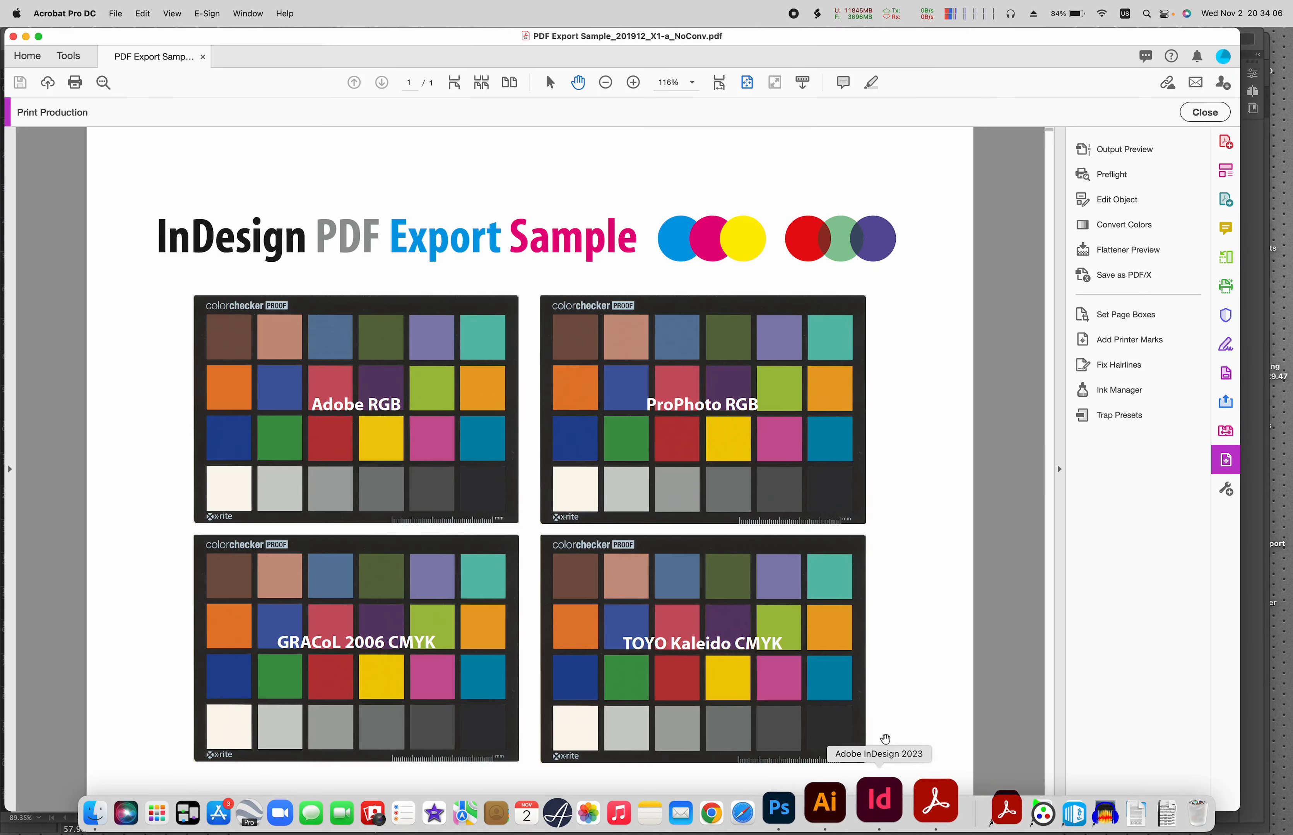
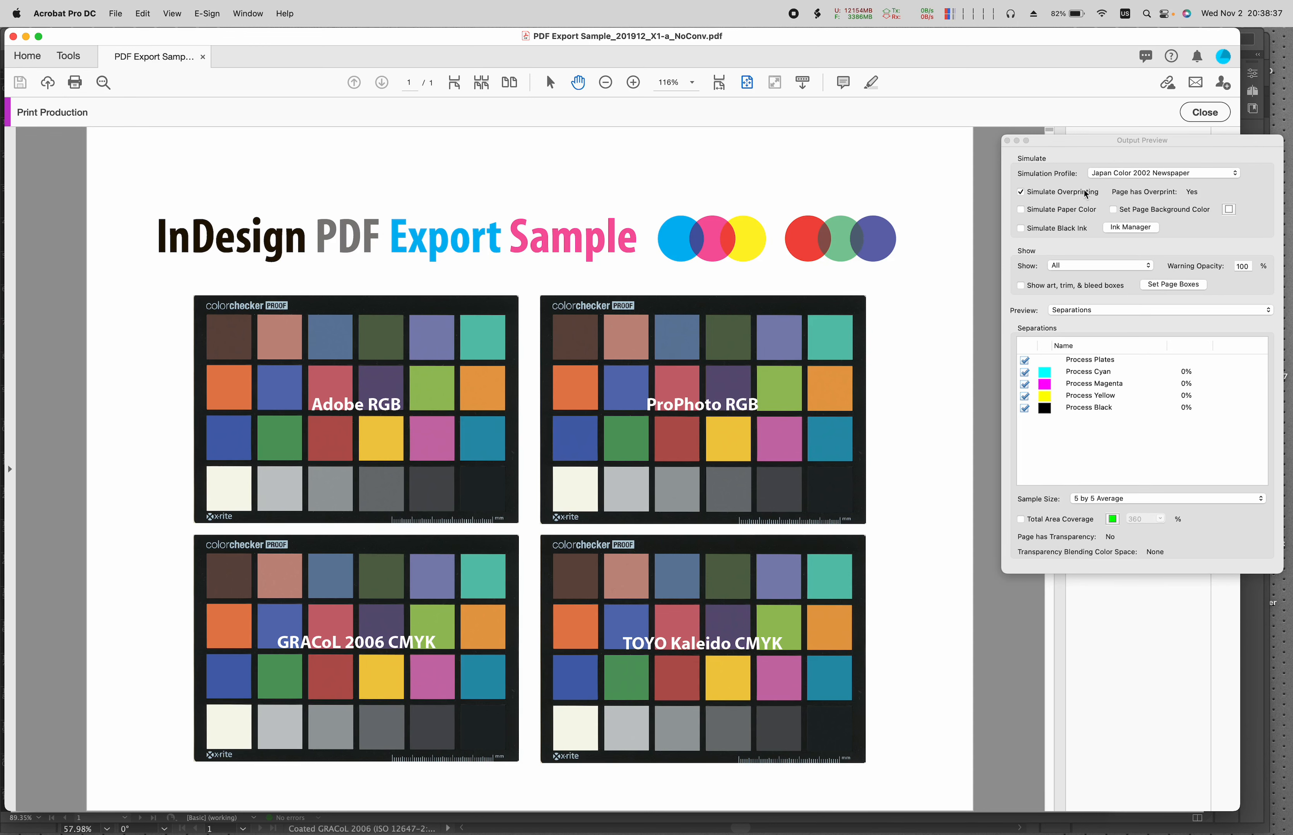
Preview the page with U.S. Sheetfed Coated v2 as the simulation profile, followed by Coated GRACoL 2006 (ISO 12647-2:2004).
click(1117, 174)
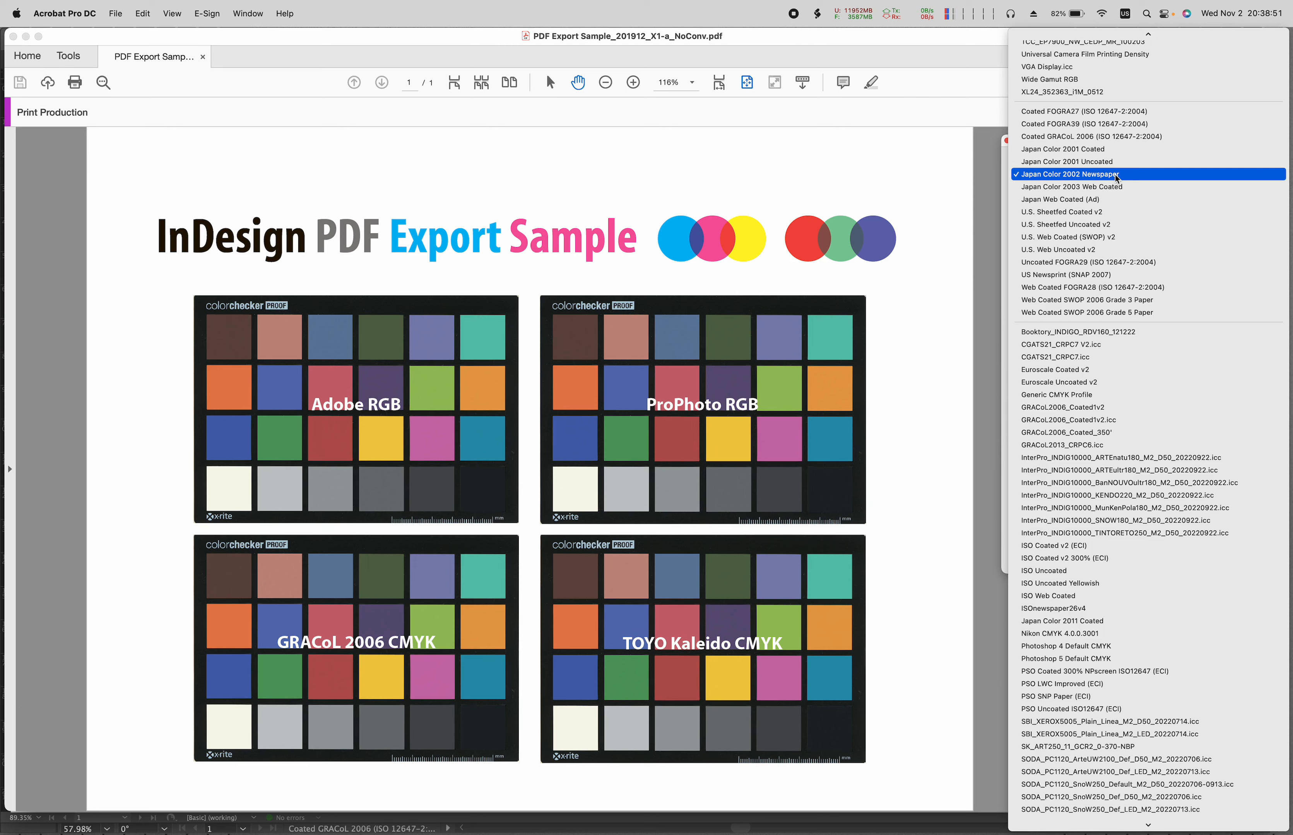
click(1069, 214)
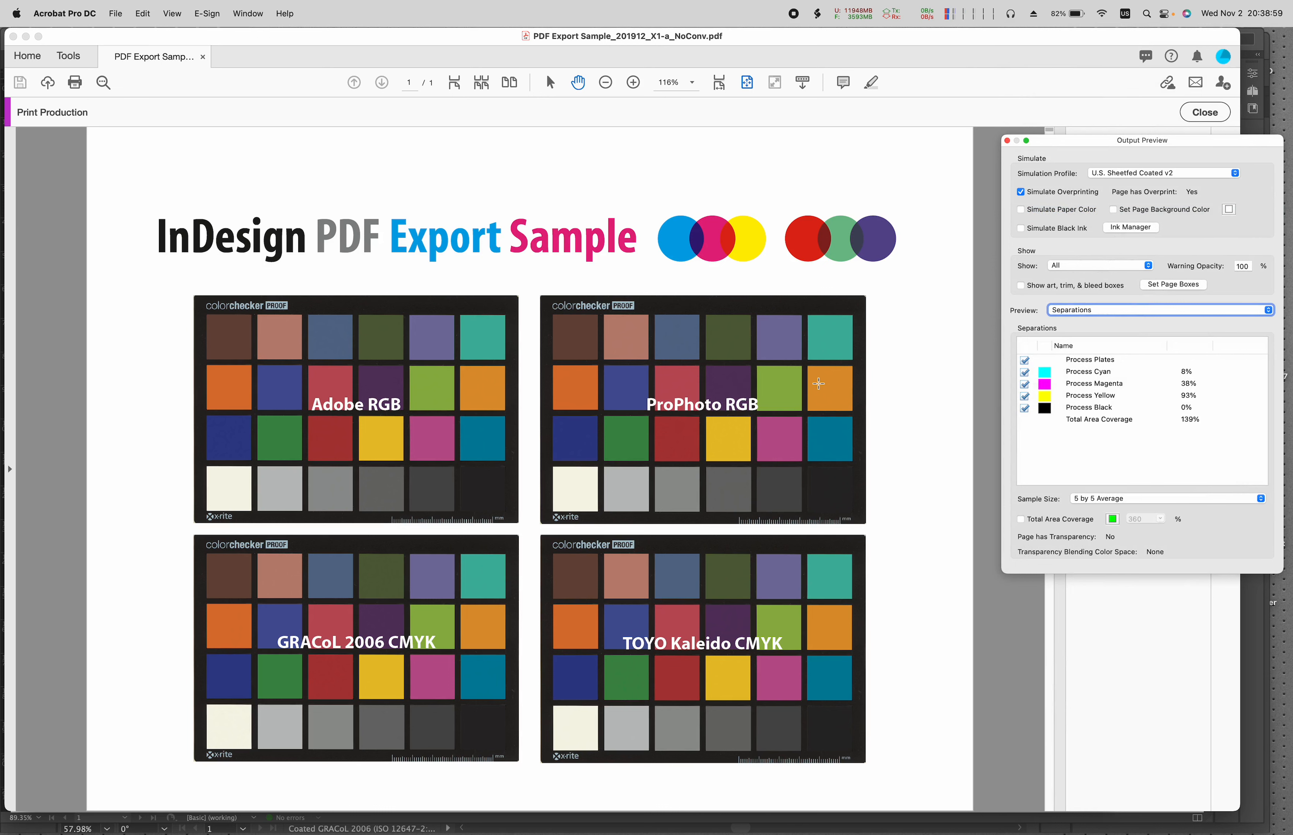
click(1124, 175)
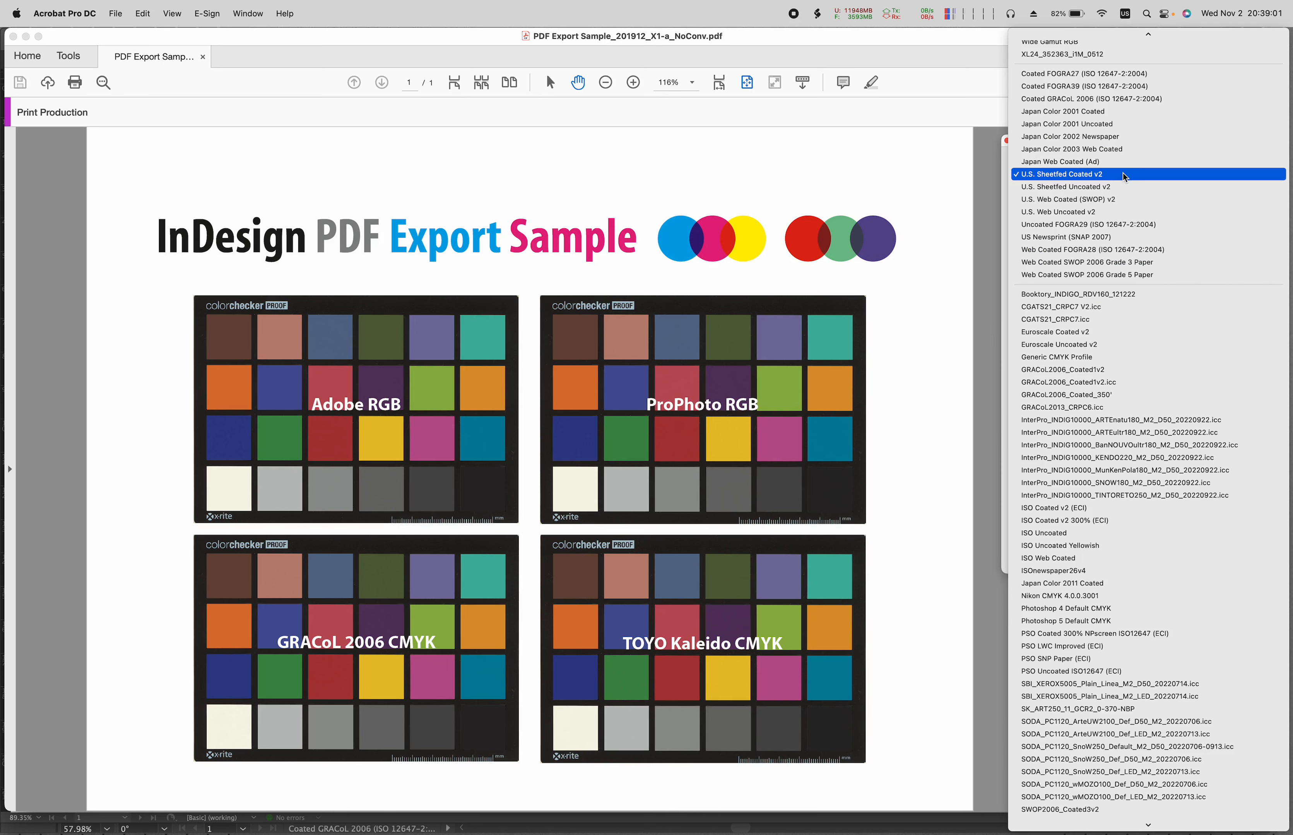
scroll(1124, 207, up, 8)
scroll(1123, 218, up, 10)
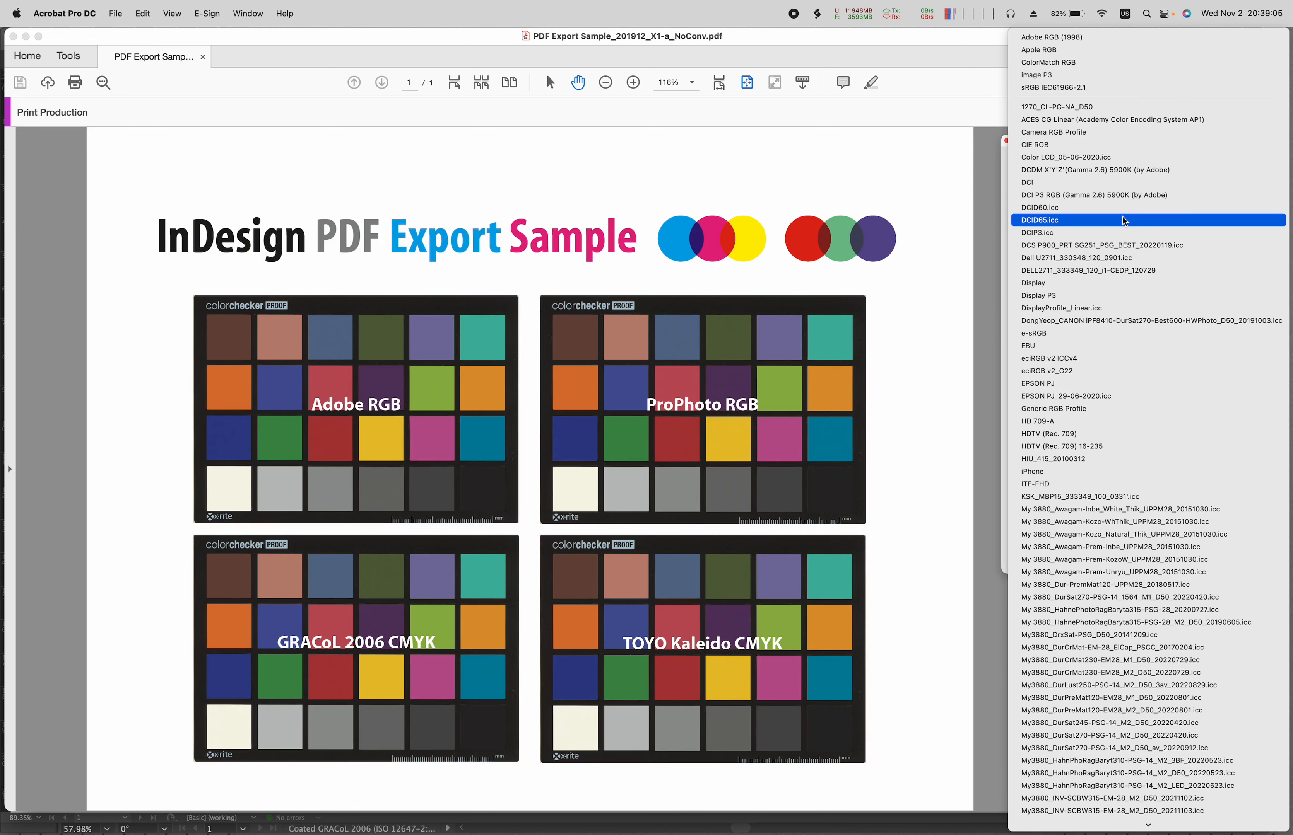
scroll(1124, 220, down, 20)
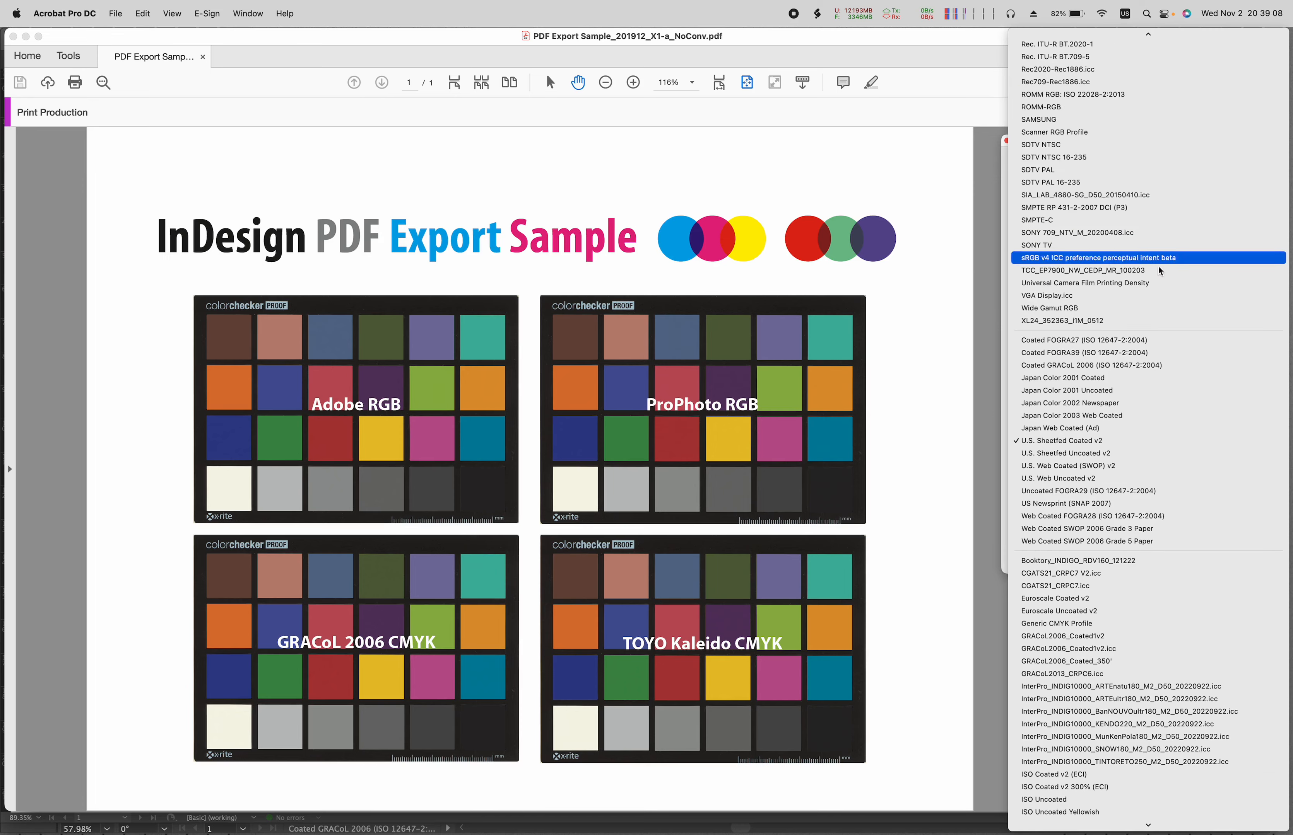
click(1100, 366)
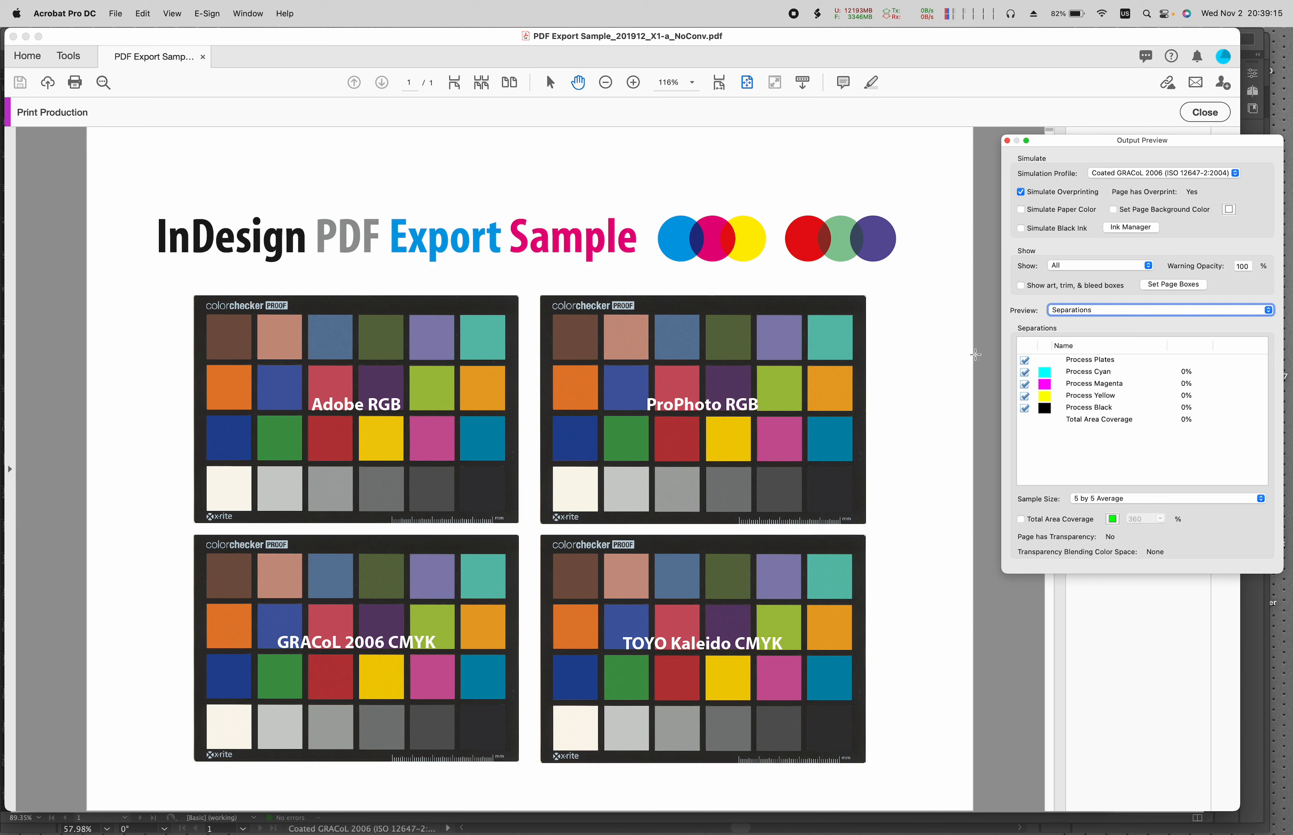
Compare the page under the Japan Color 2002 Newspaper, Coated FOGRA39 and Coated GRACoL 2006 simulation profiles, ending on Coated GRACoL 2006.
click(1136, 174)
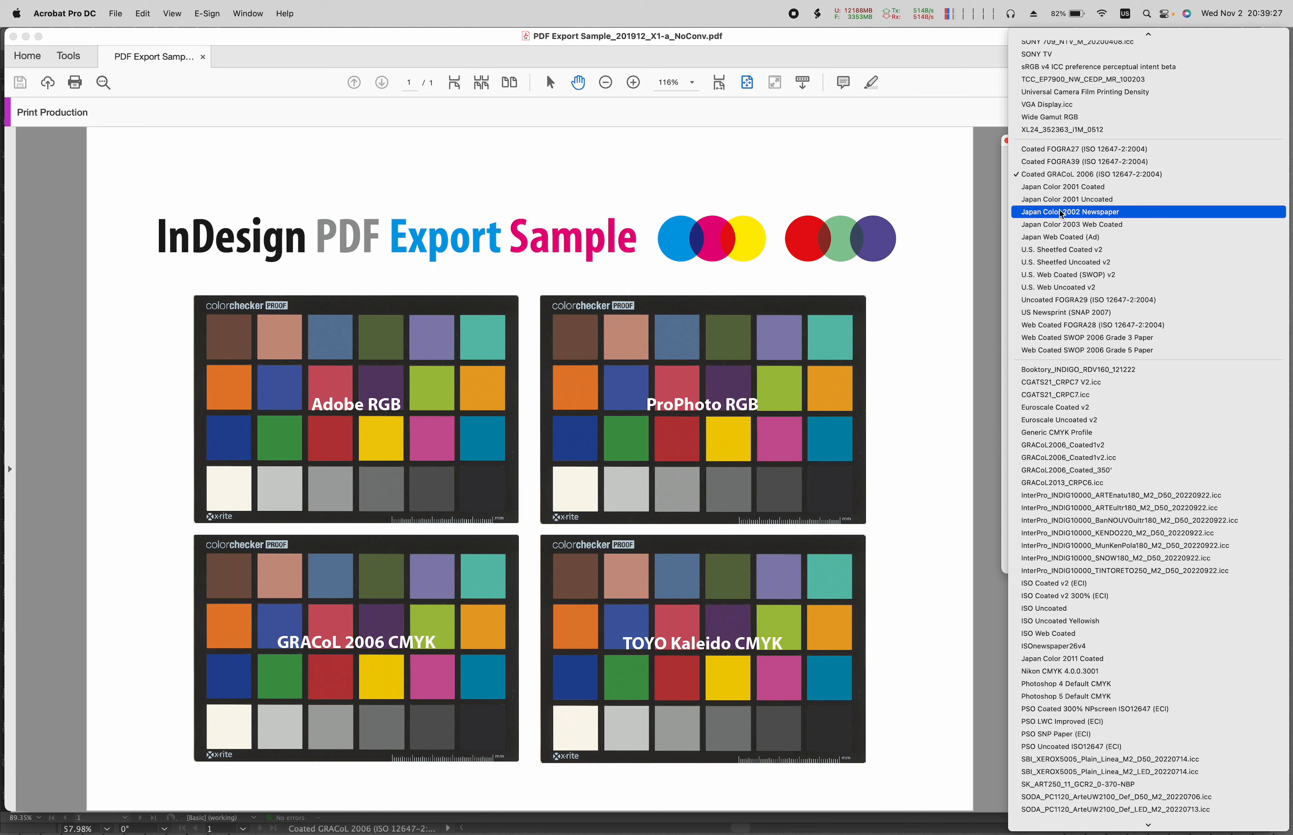
click(1128, 217)
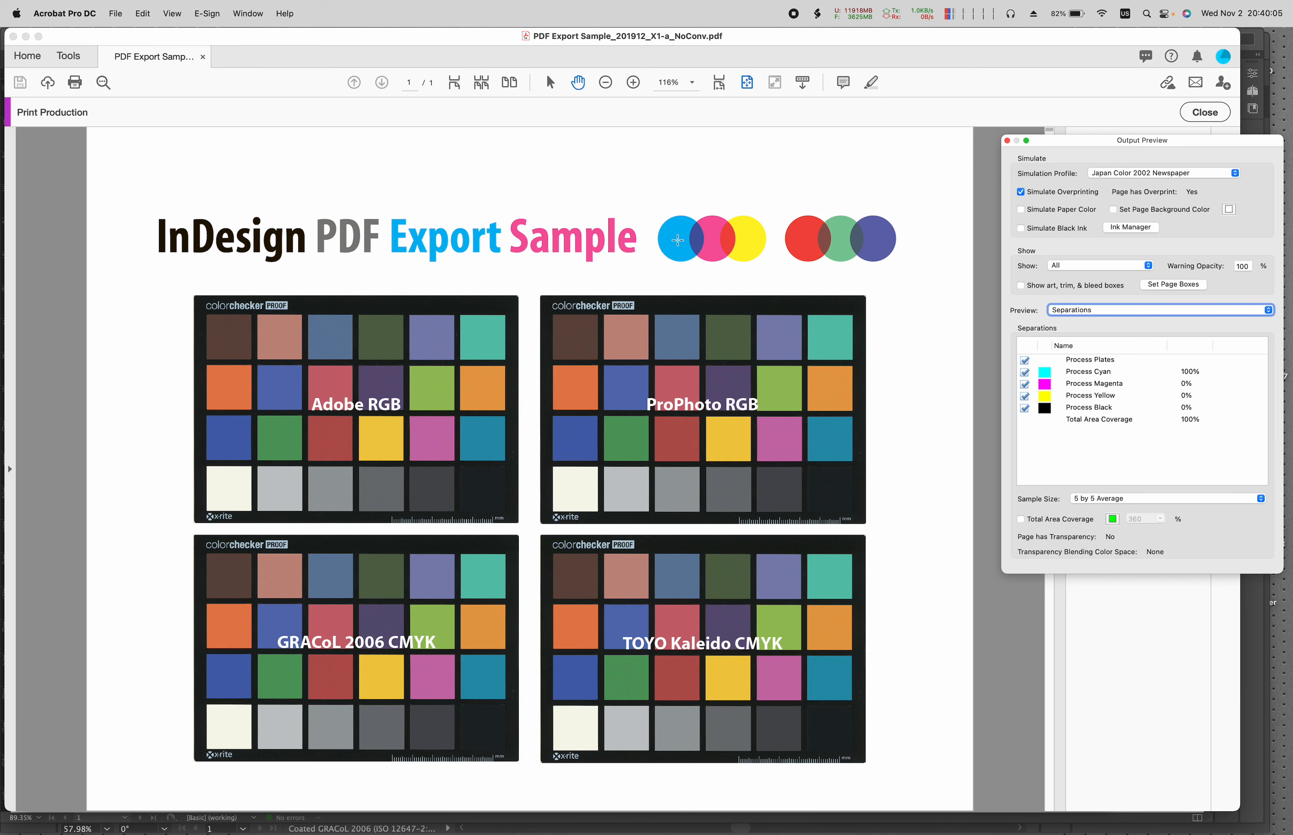
click(1138, 173)
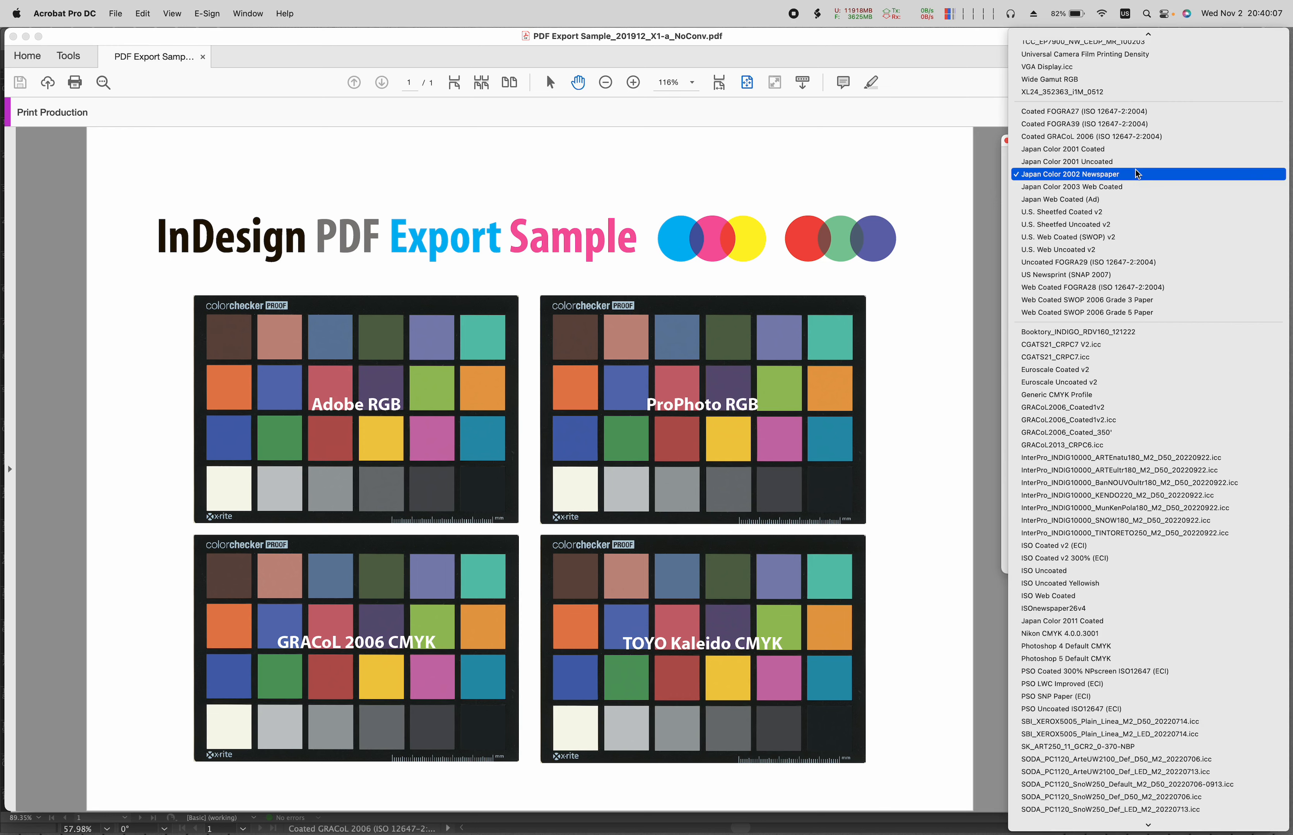
click(1132, 124)
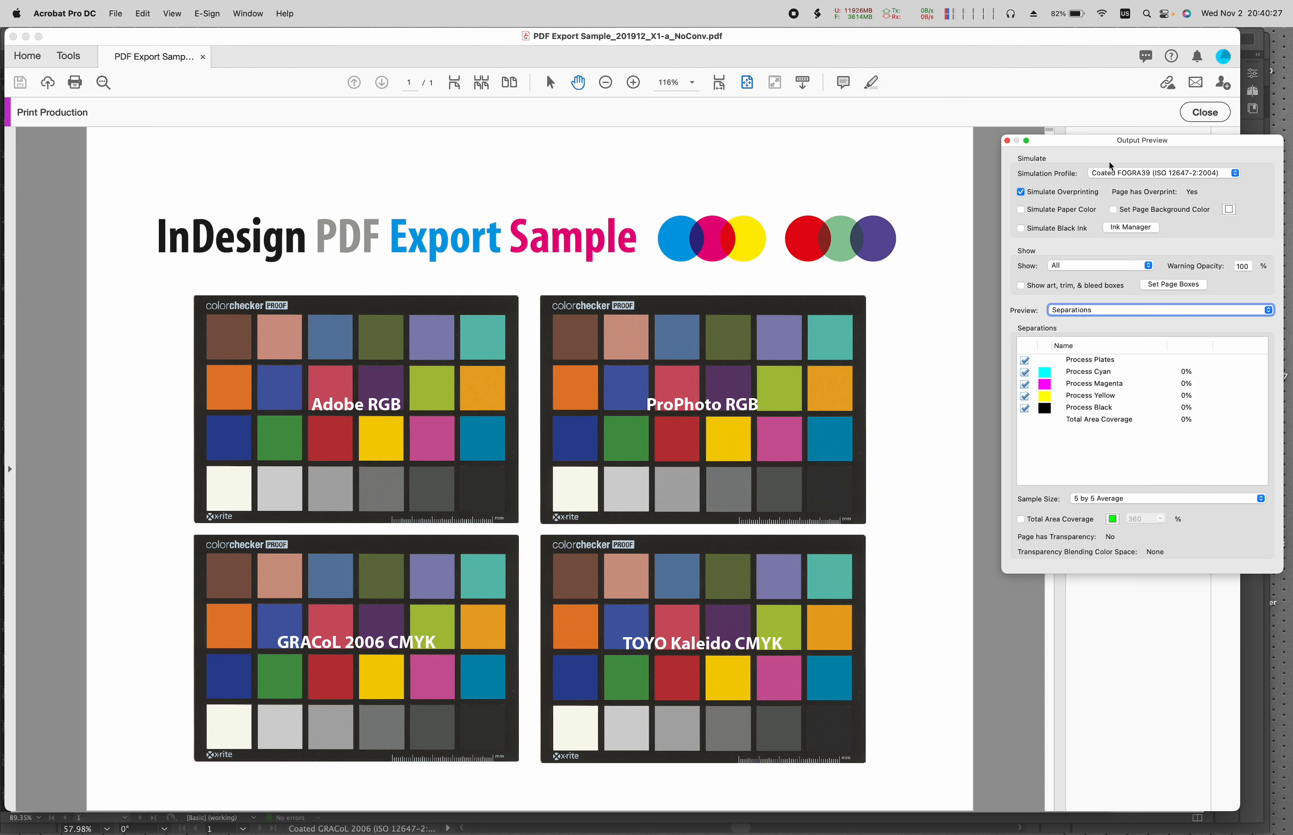
click(1132, 174)
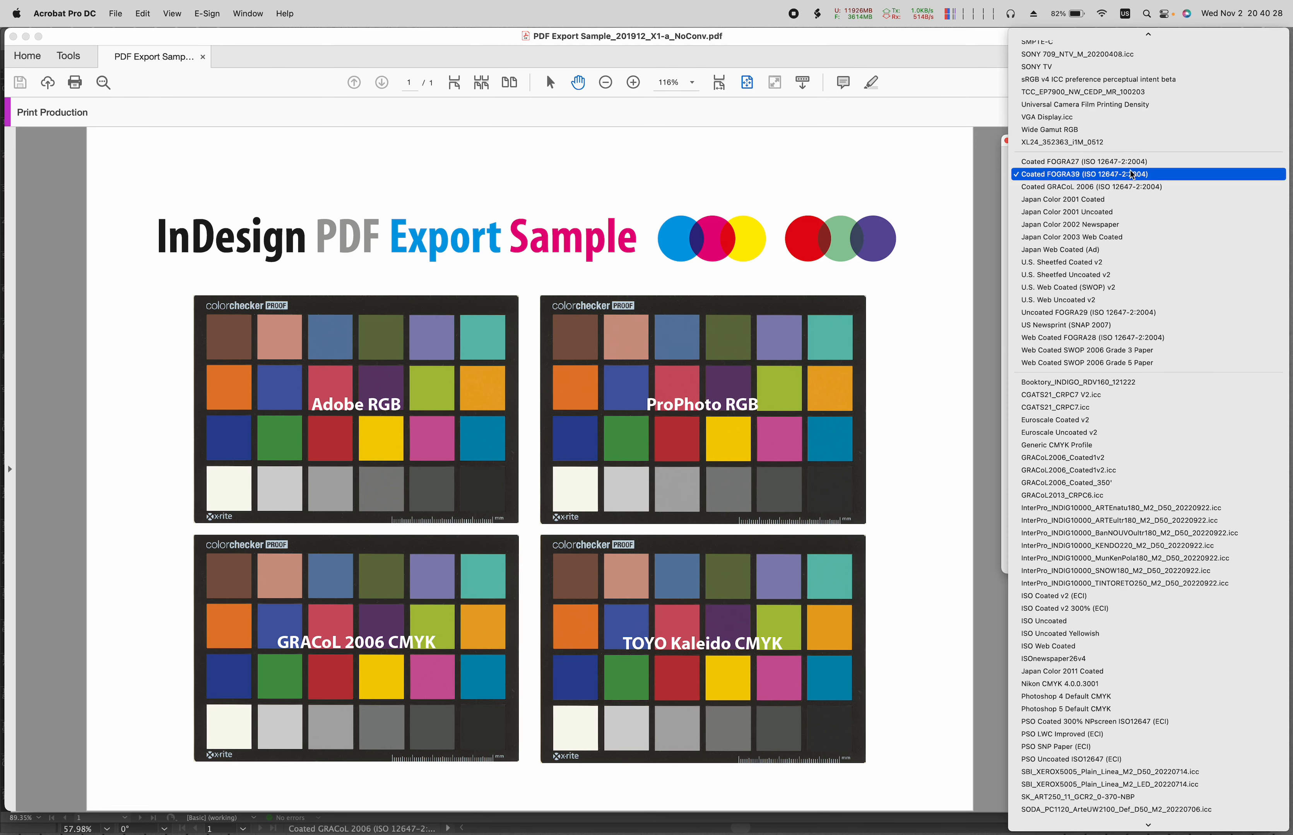
click(1157, 224)
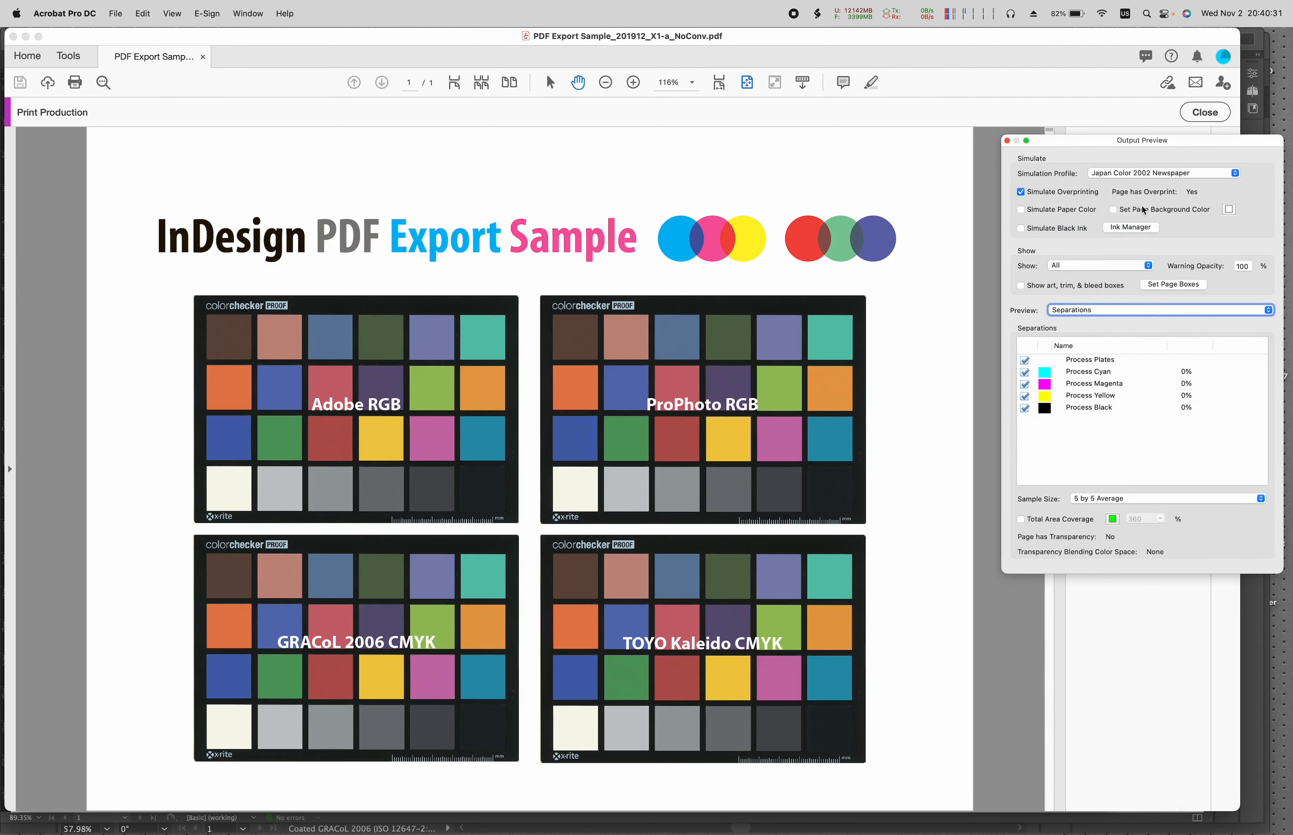
click(1144, 174)
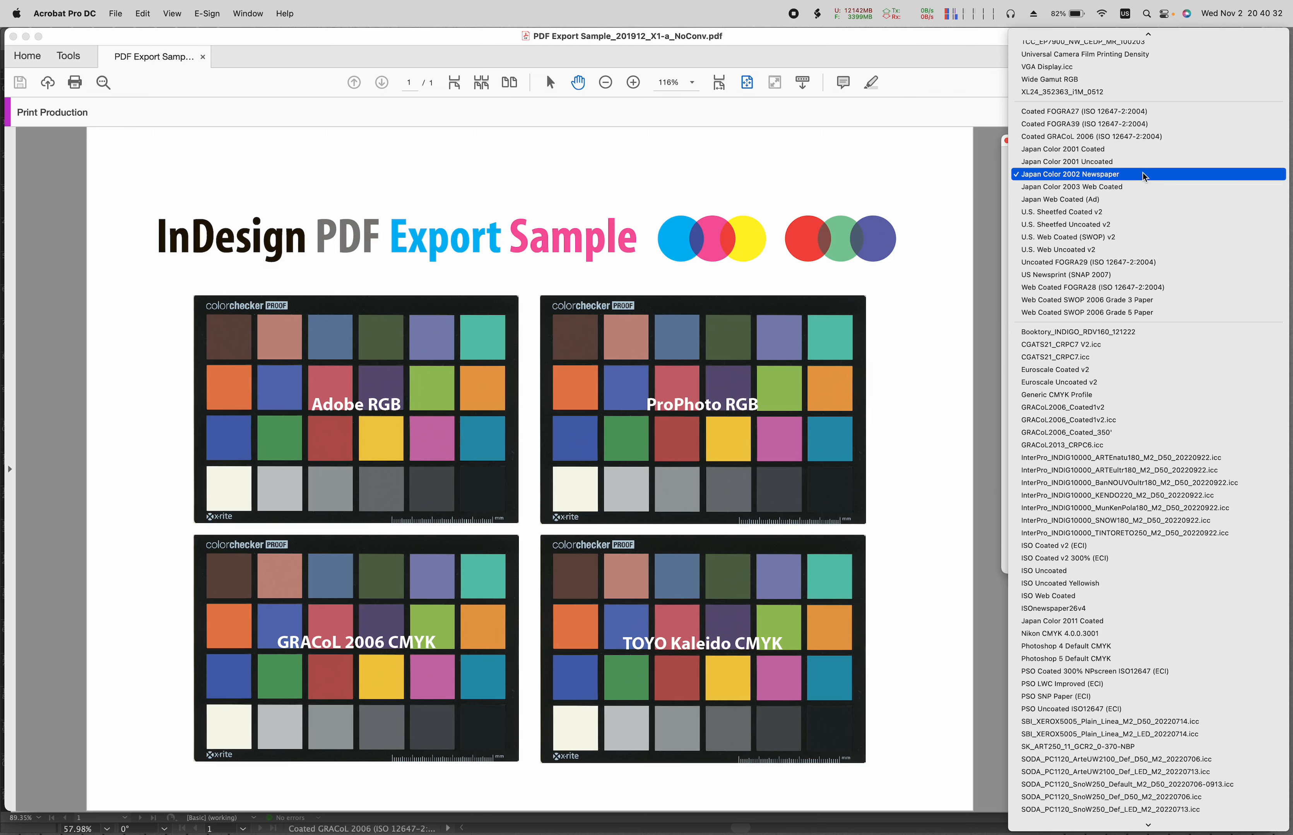
click(1143, 136)
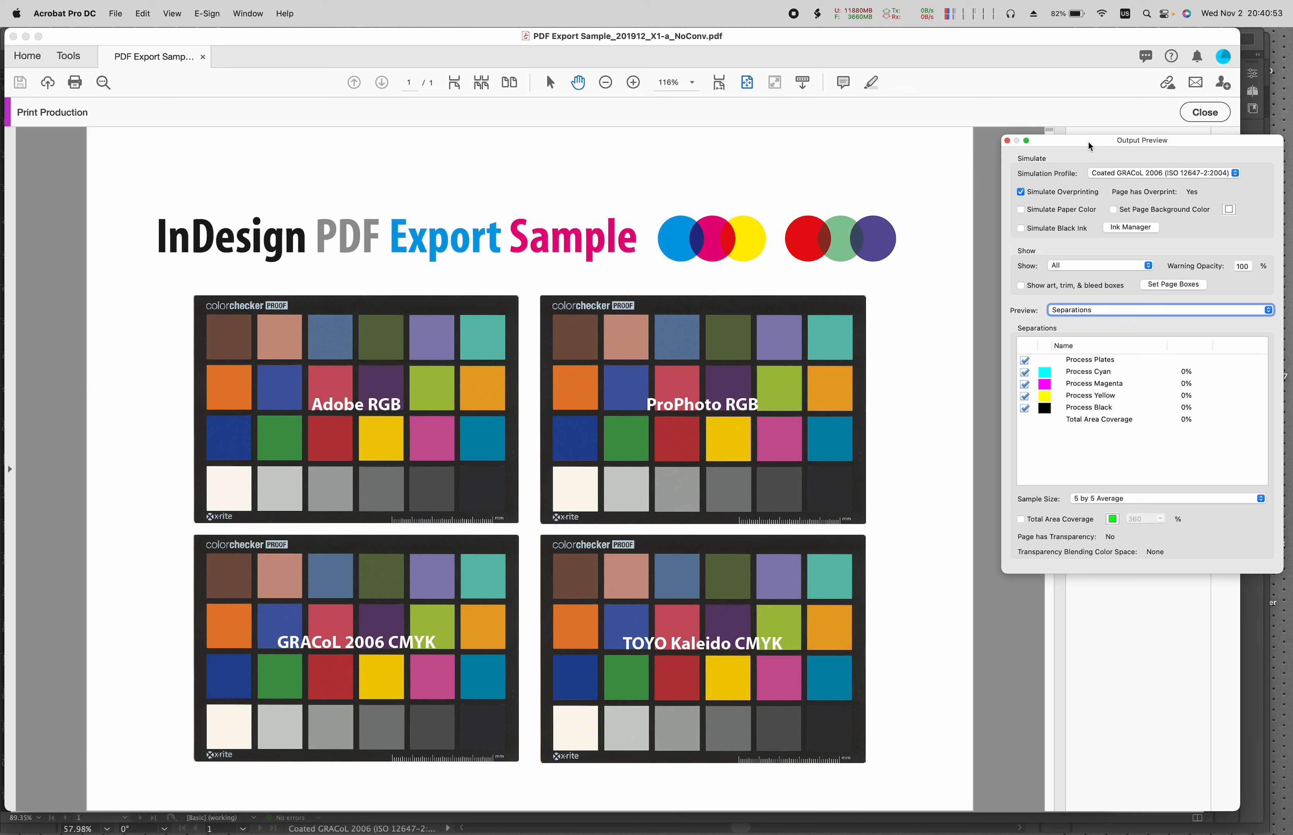
Simulate Japan Color 2001 Coated on the page and close Output Preview.
drag(1090, 144, 1097, 265)
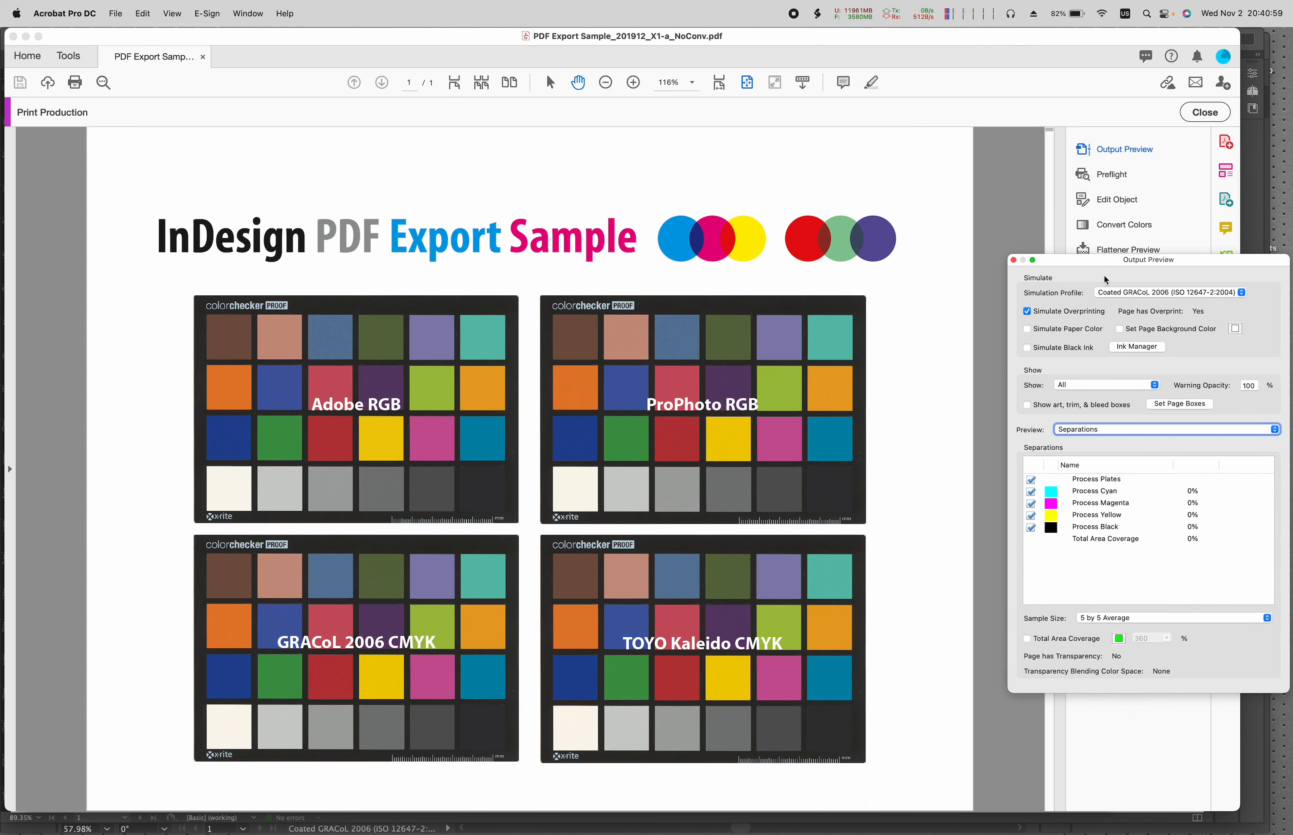
click(1116, 294)
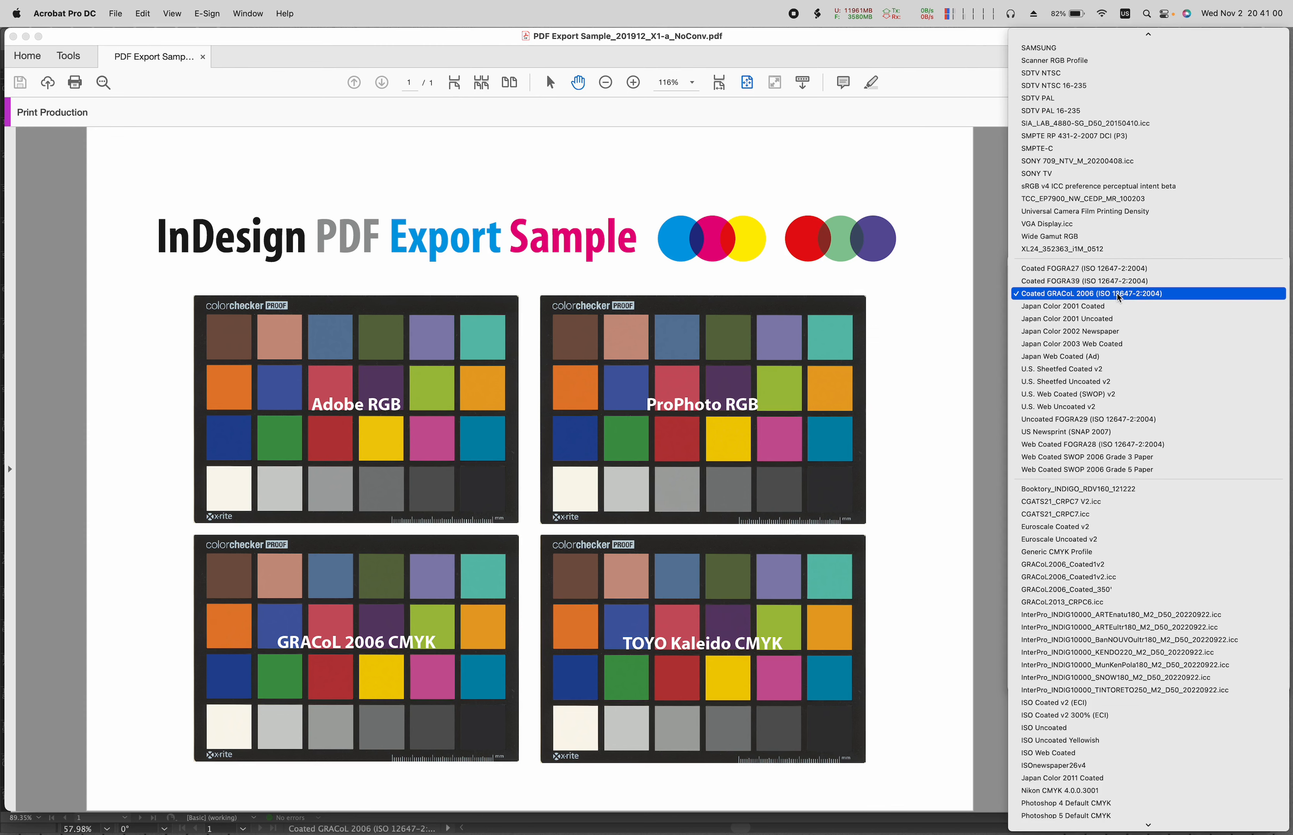
click(1087, 296)
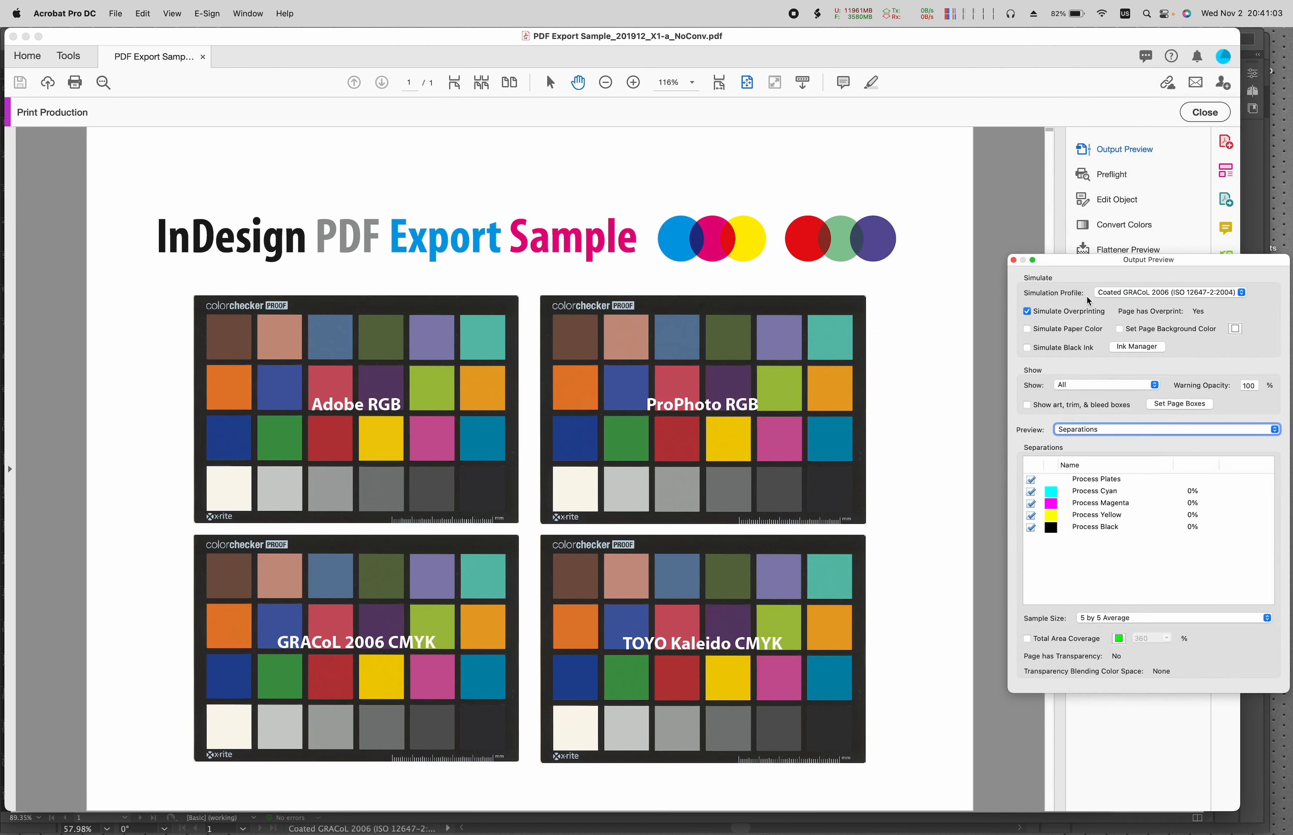
click(1120, 293)
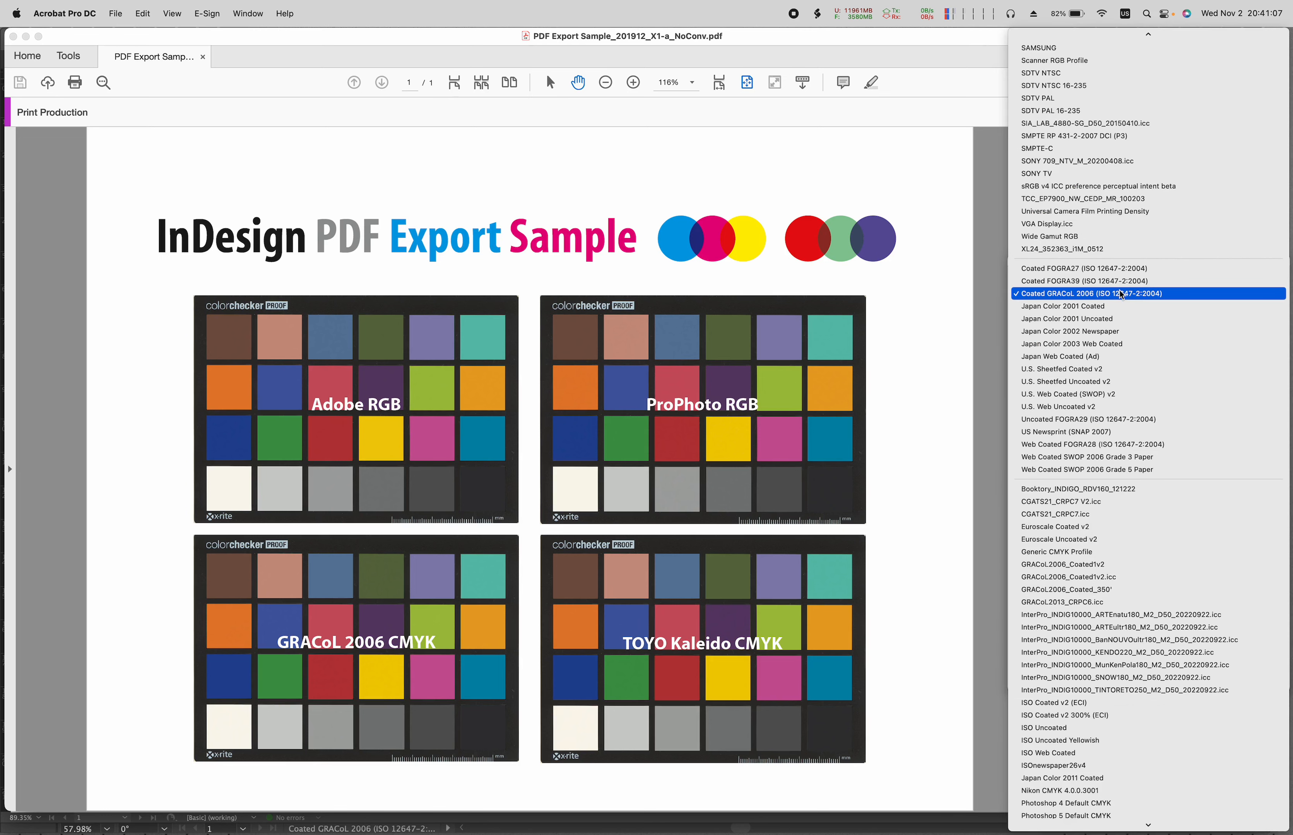
click(1119, 306)
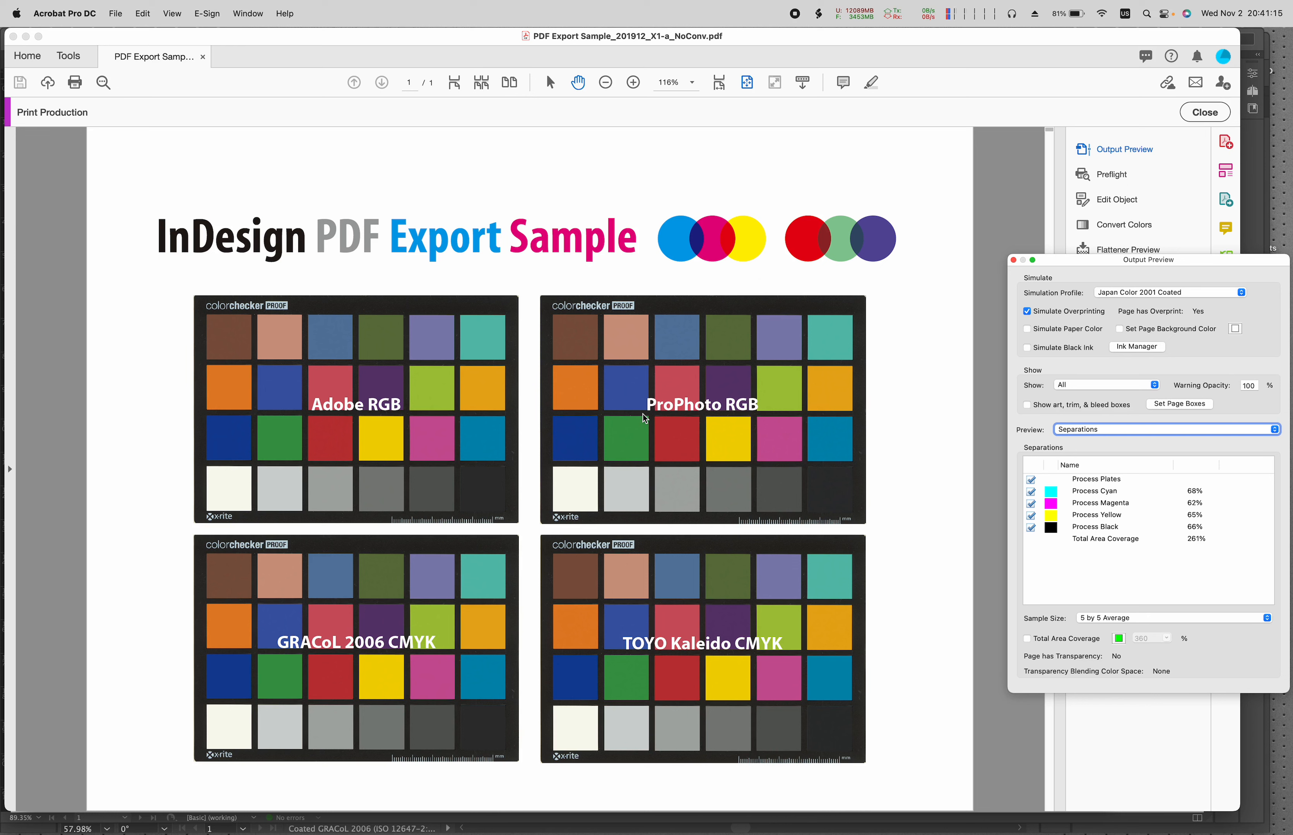
drag(1084, 266, 1066, 163)
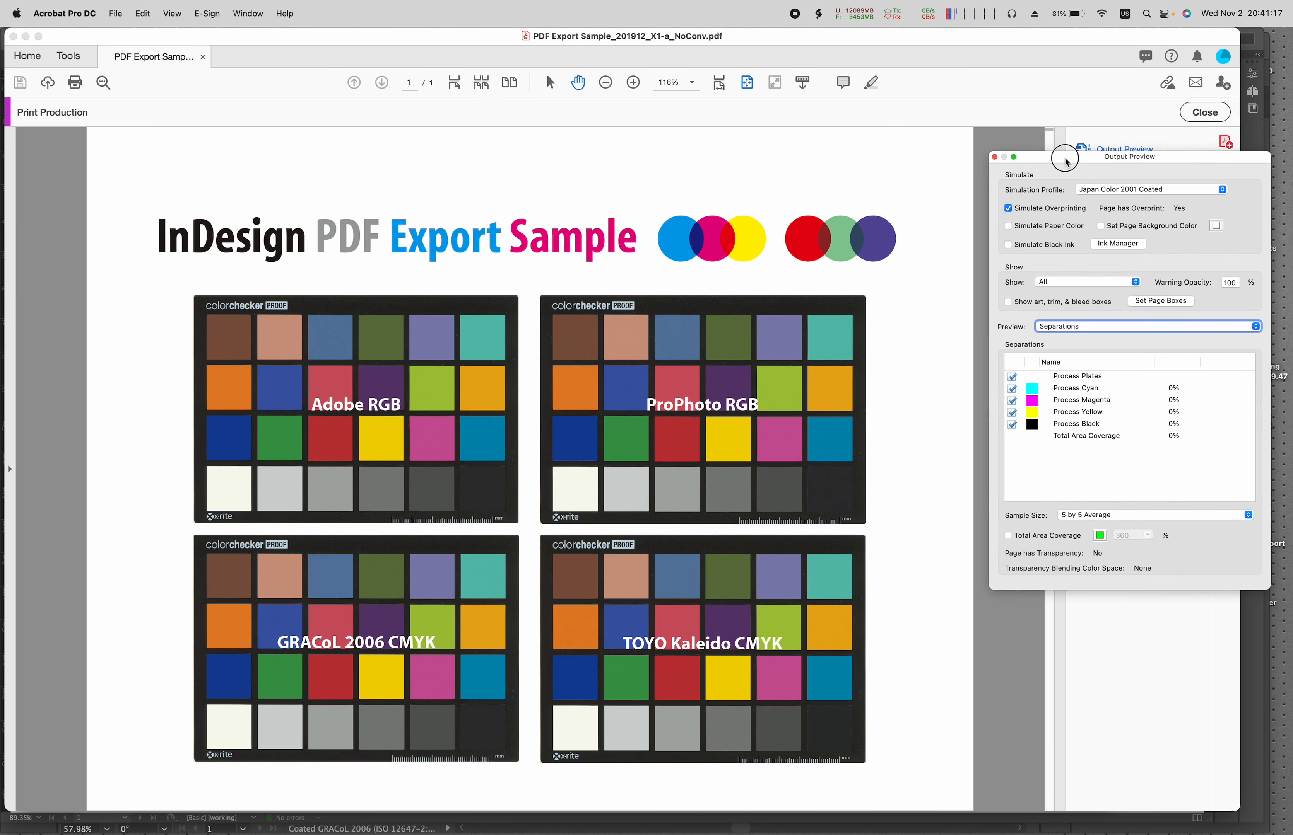
click(994, 158)
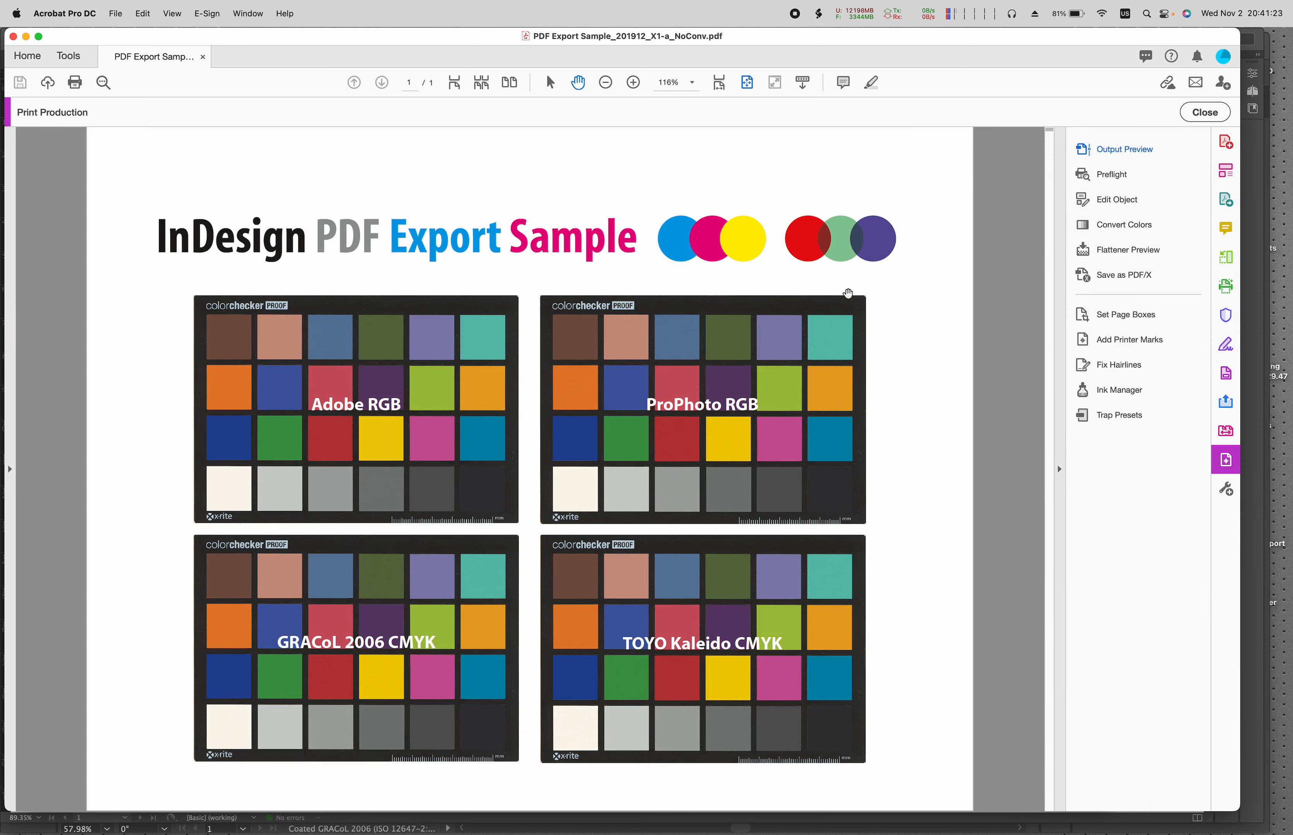
Open Untitled-2.pdf in Acrobat from the EP.17 folder in Finder.
key(ctrl+Up)
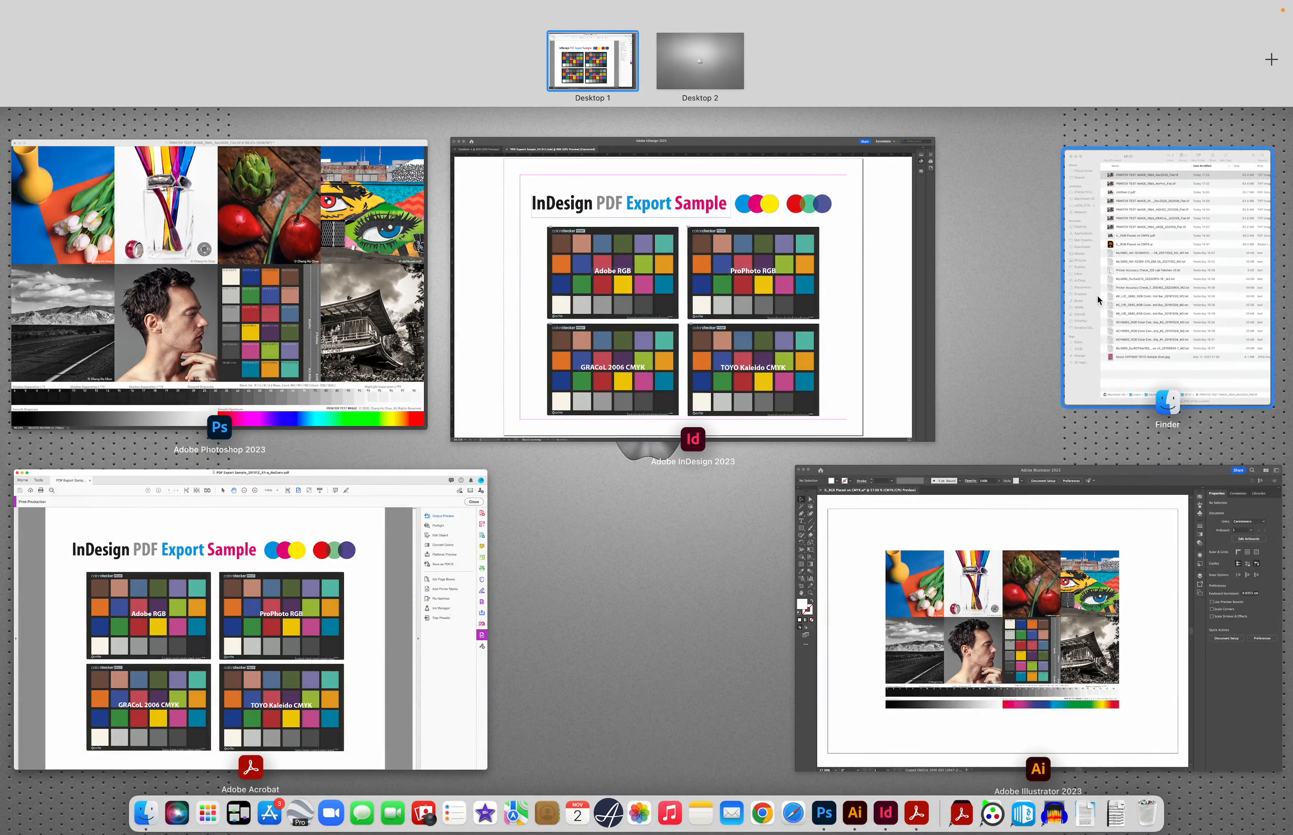
click(1097, 299)
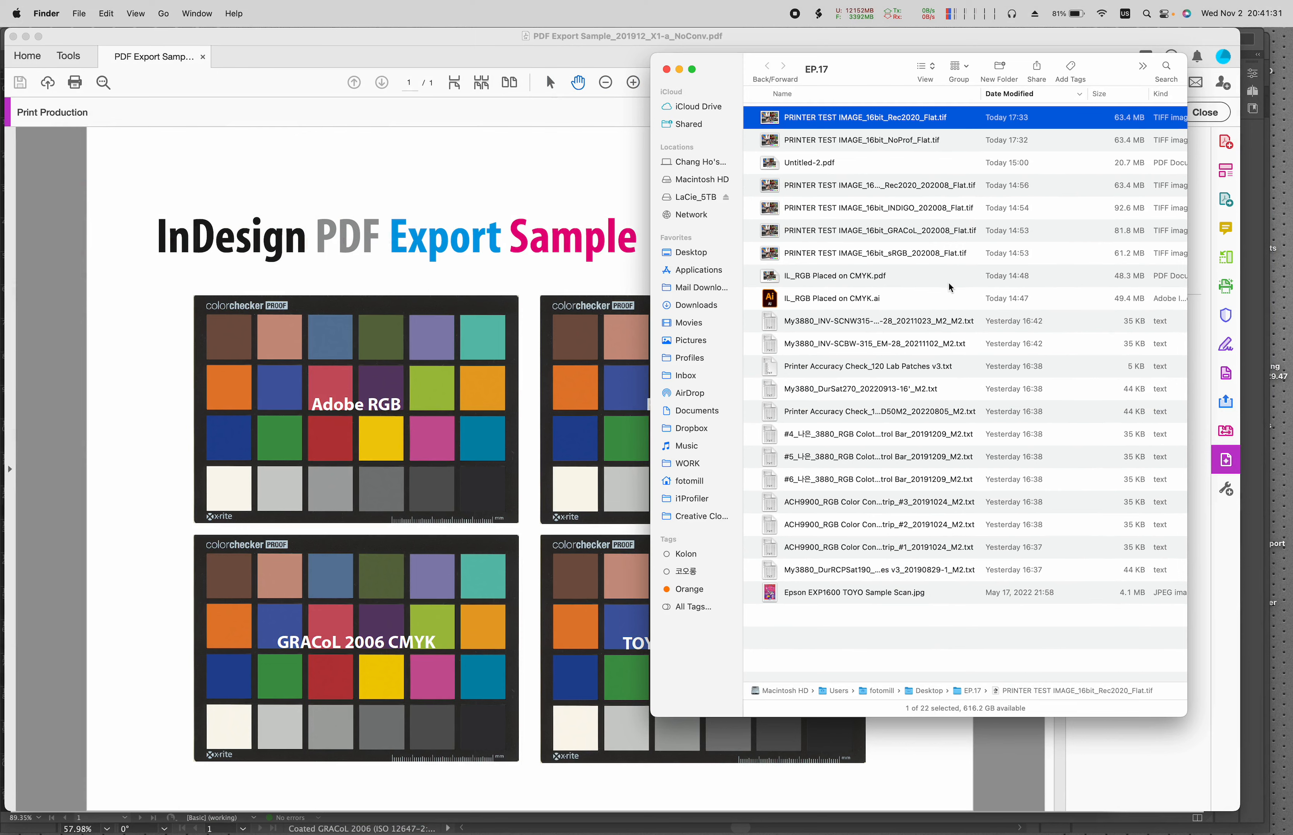
double_click(822, 164)
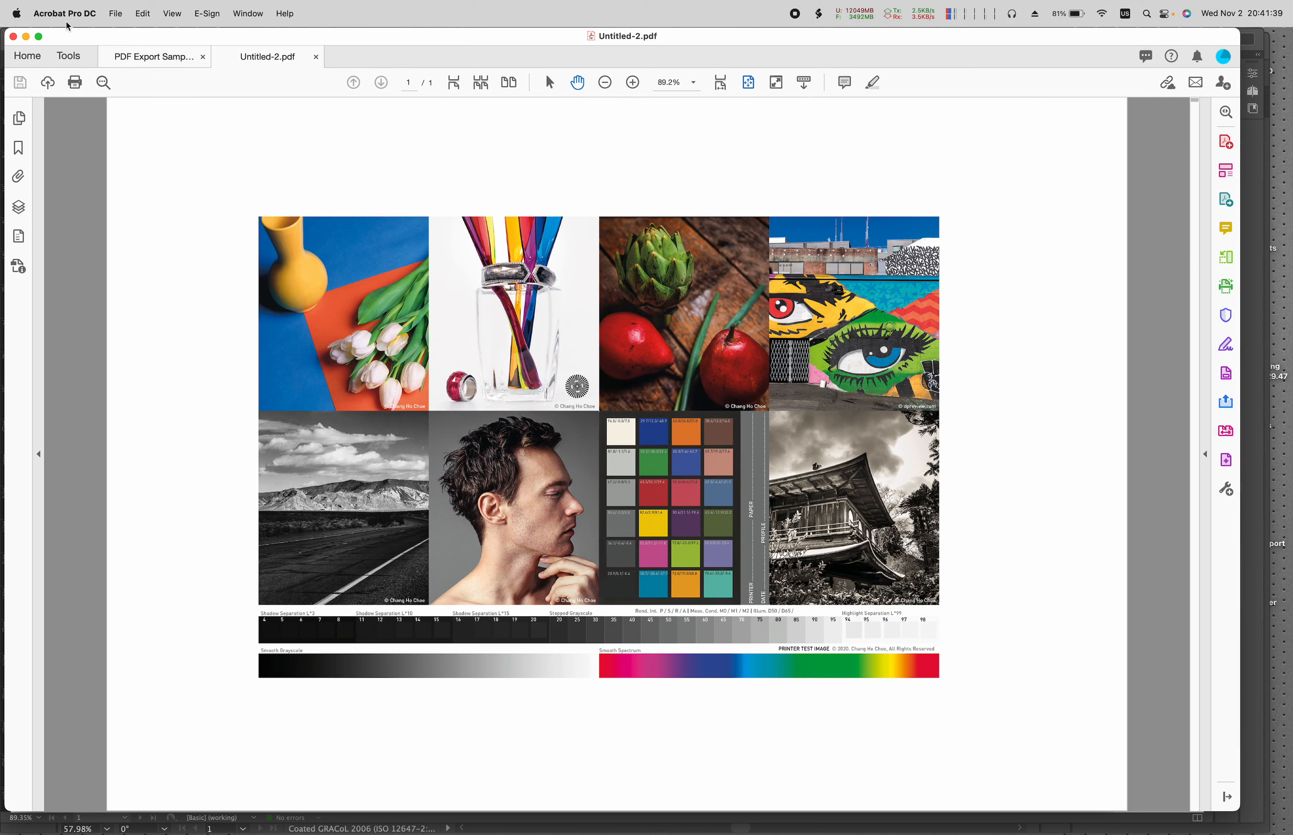
Set the CMYK working space to Japan Color 2002 Newspaper in the Color Management preferences and apply it.
click(87, 12)
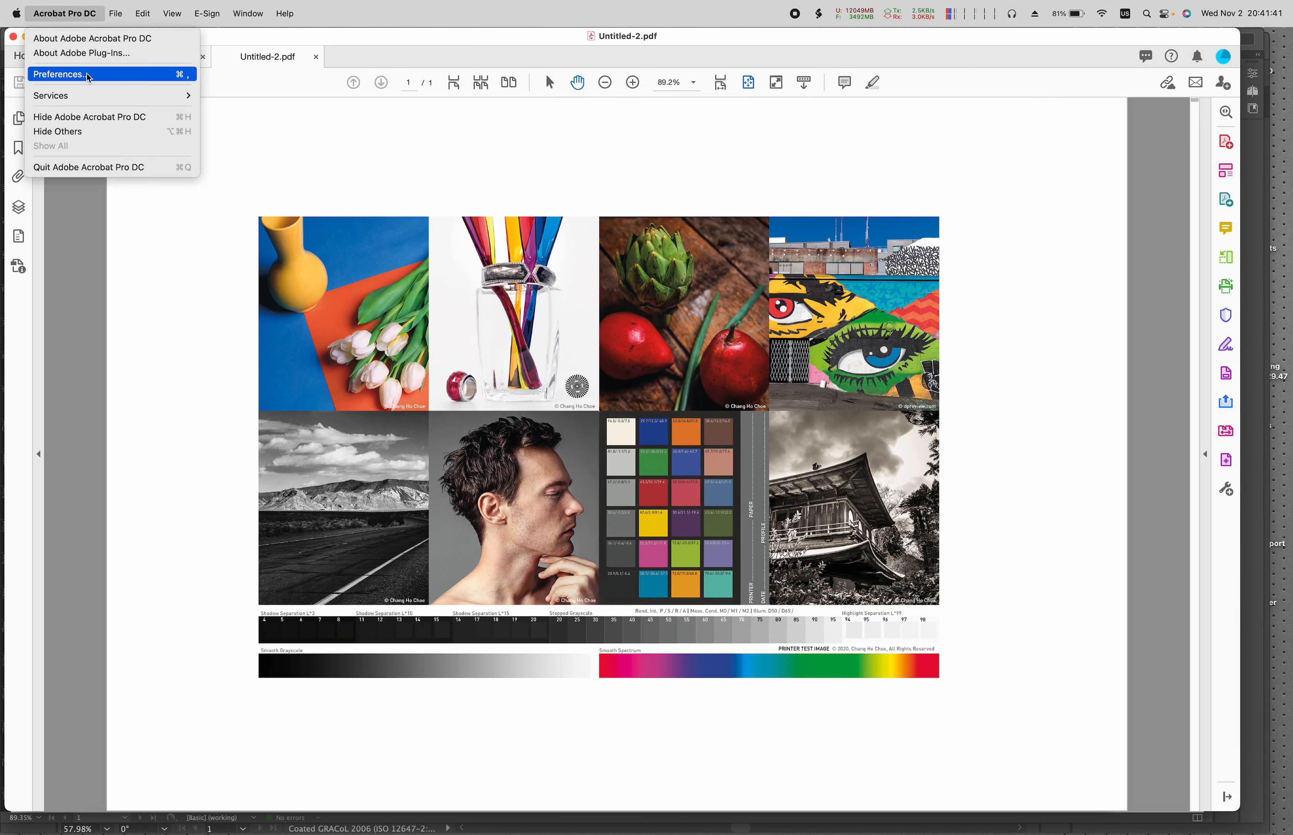
click(88, 75)
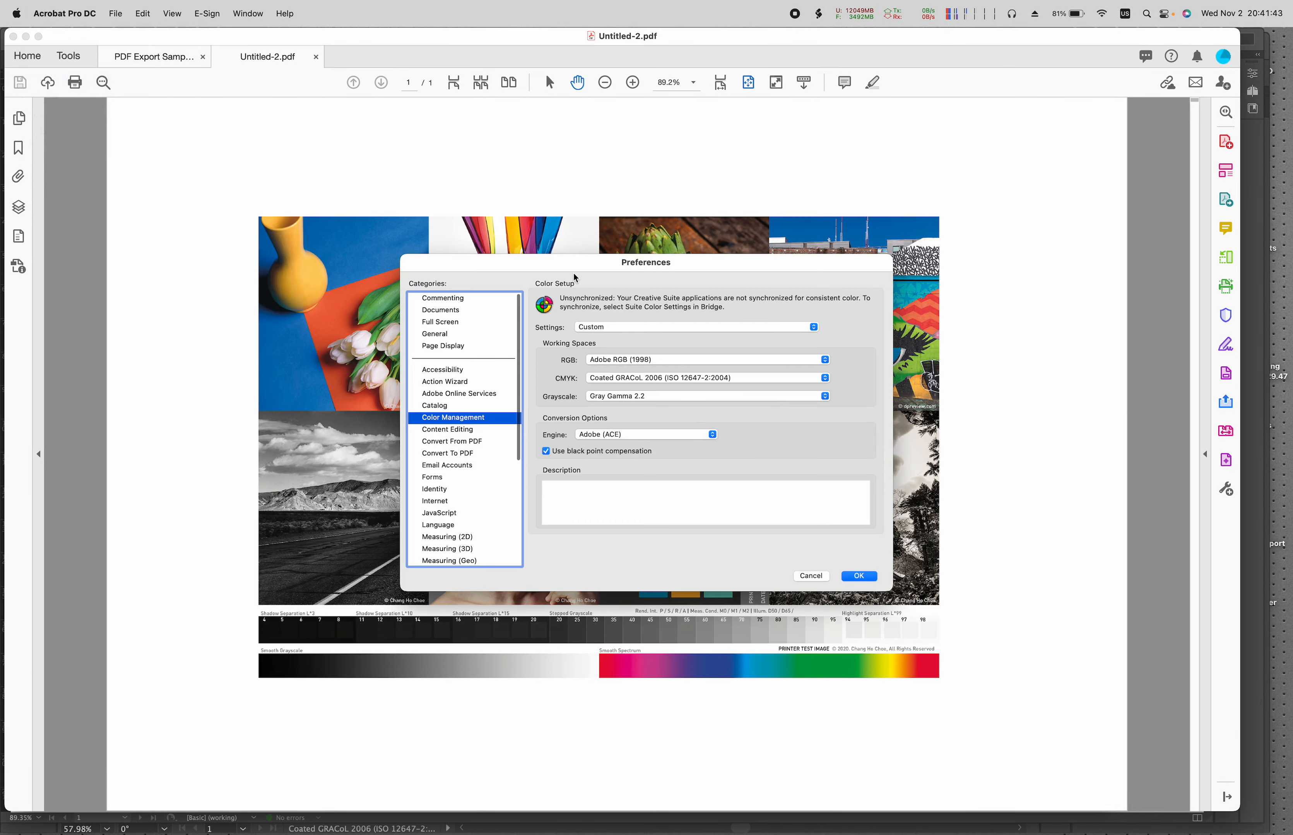
drag(574, 267, 836, 173)
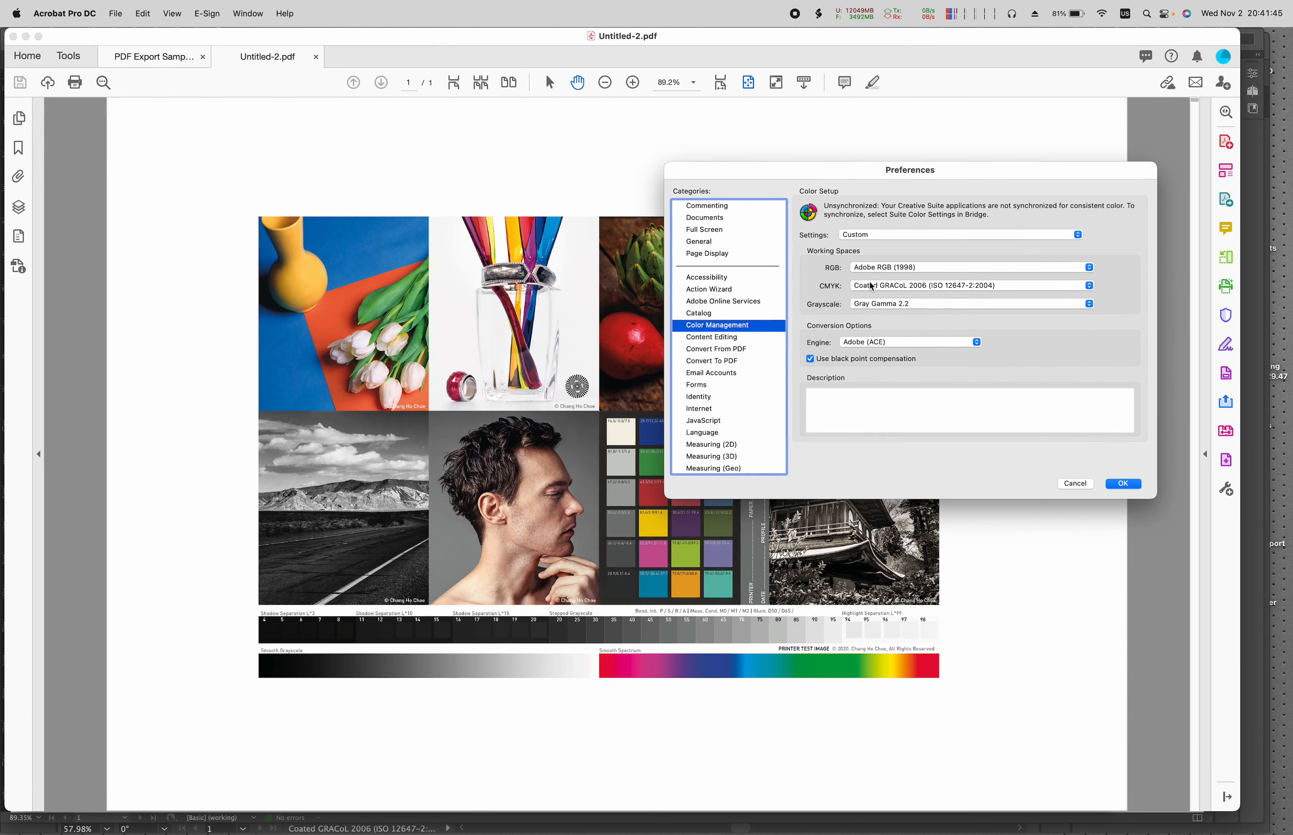
click(890, 286)
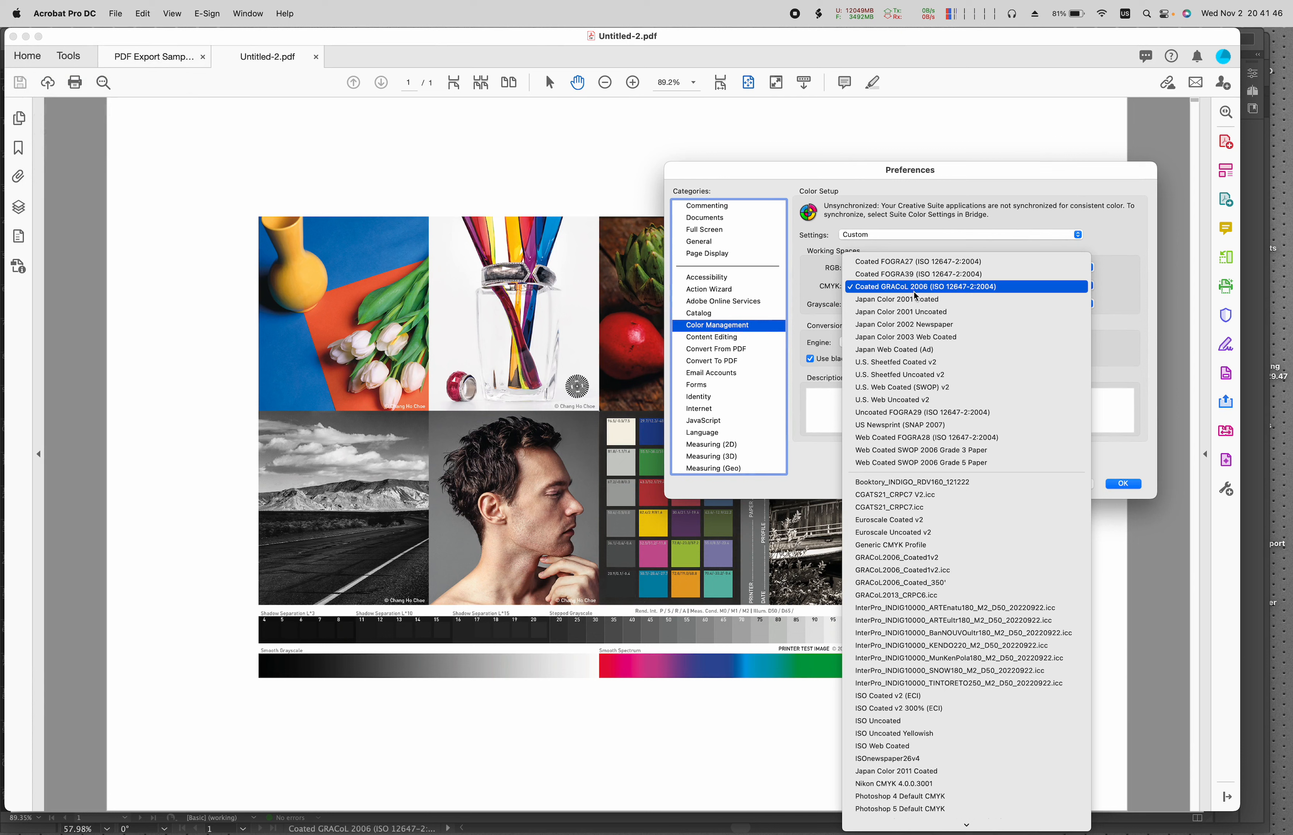
click(942, 332)
click(1125, 485)
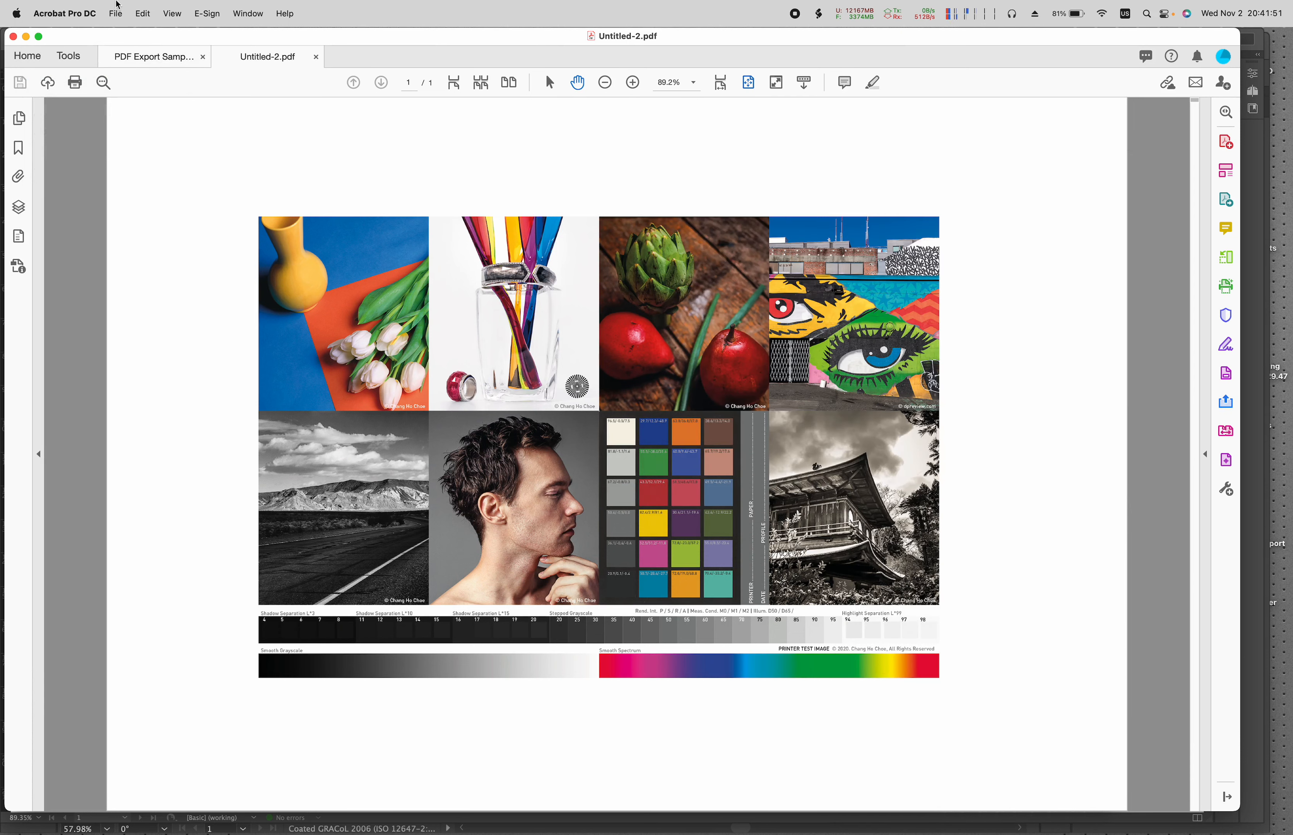
Set the CMYK working space to Coated GRACoL 2006 (ISO 12647-2:2004) and the RGB working space to 1270_CL-PG-NA_D50, and apply the preferences.
click(64, 14)
click(82, 75)
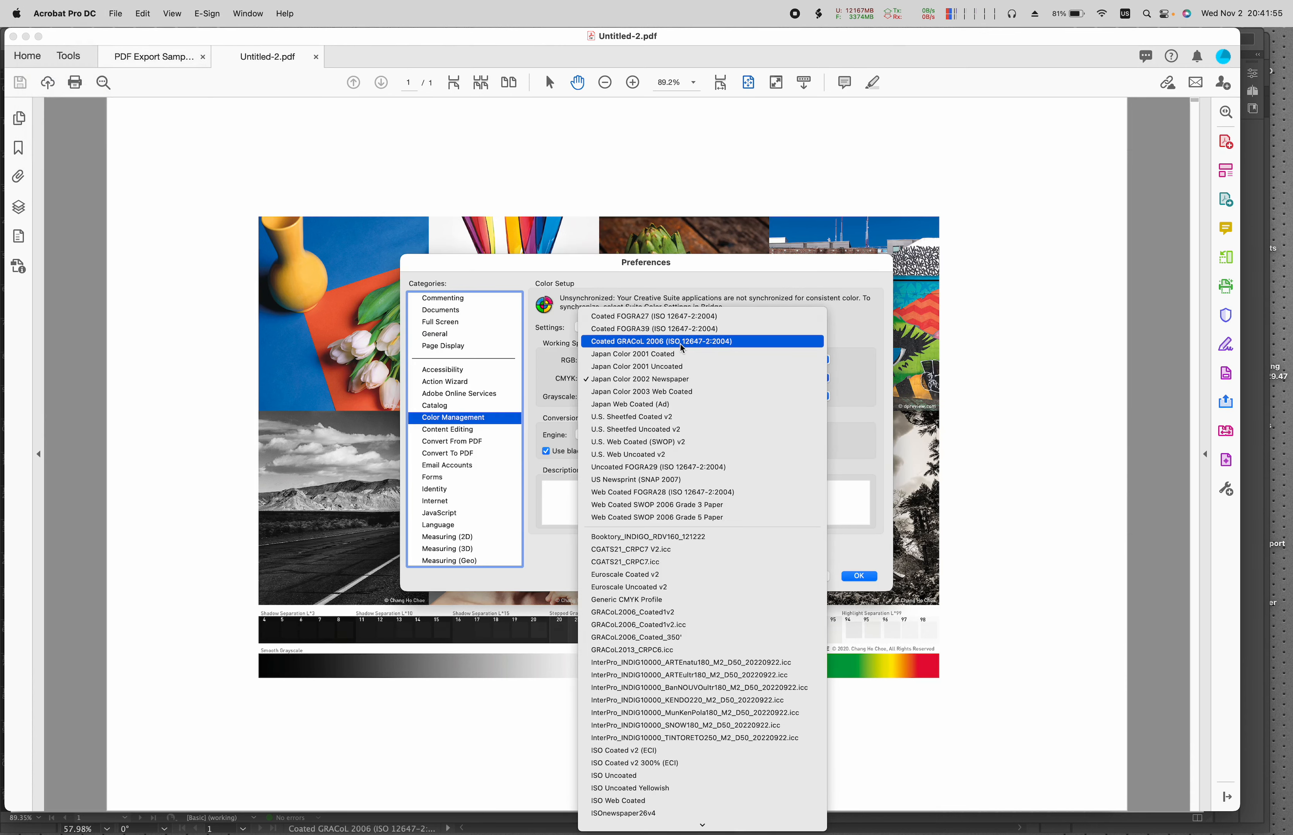
click(676, 341)
drag(680, 265, 1000, 257)
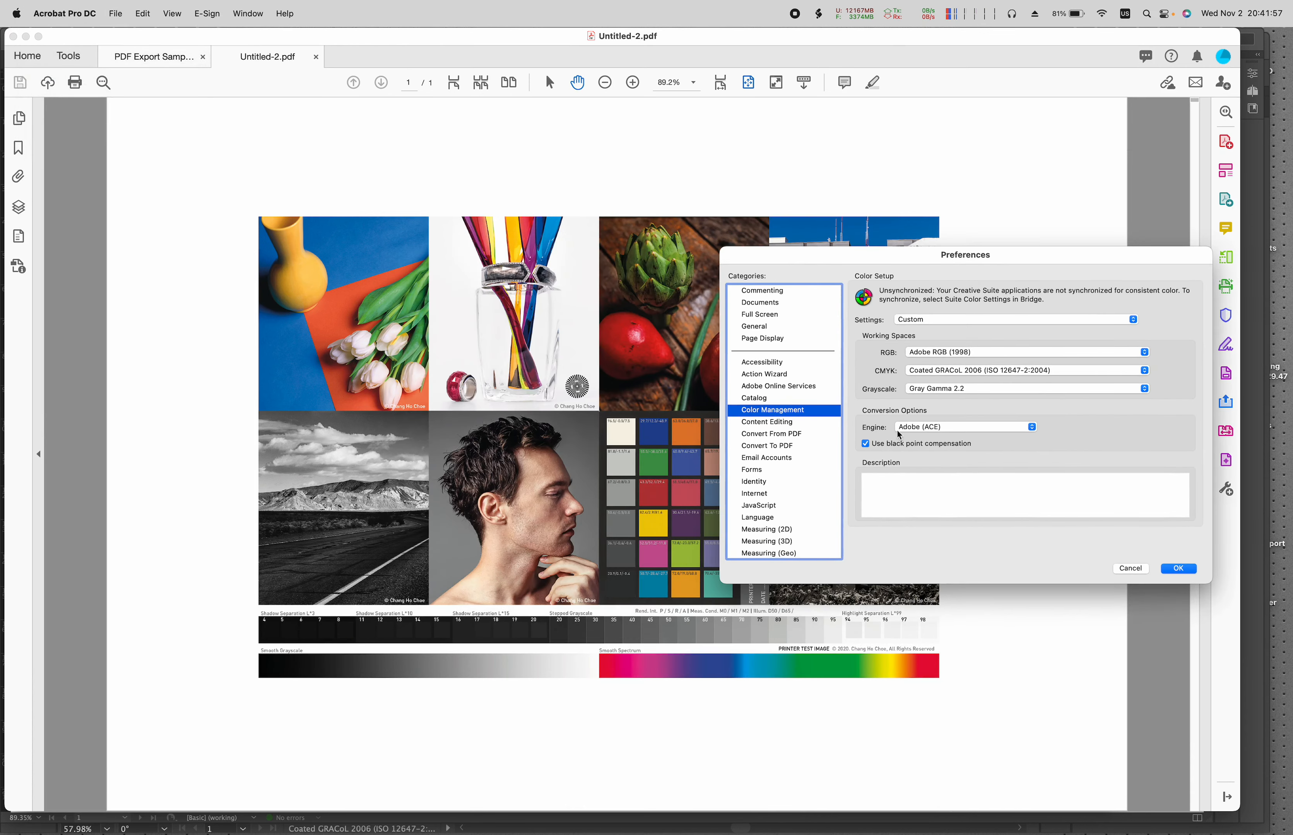
click(964, 354)
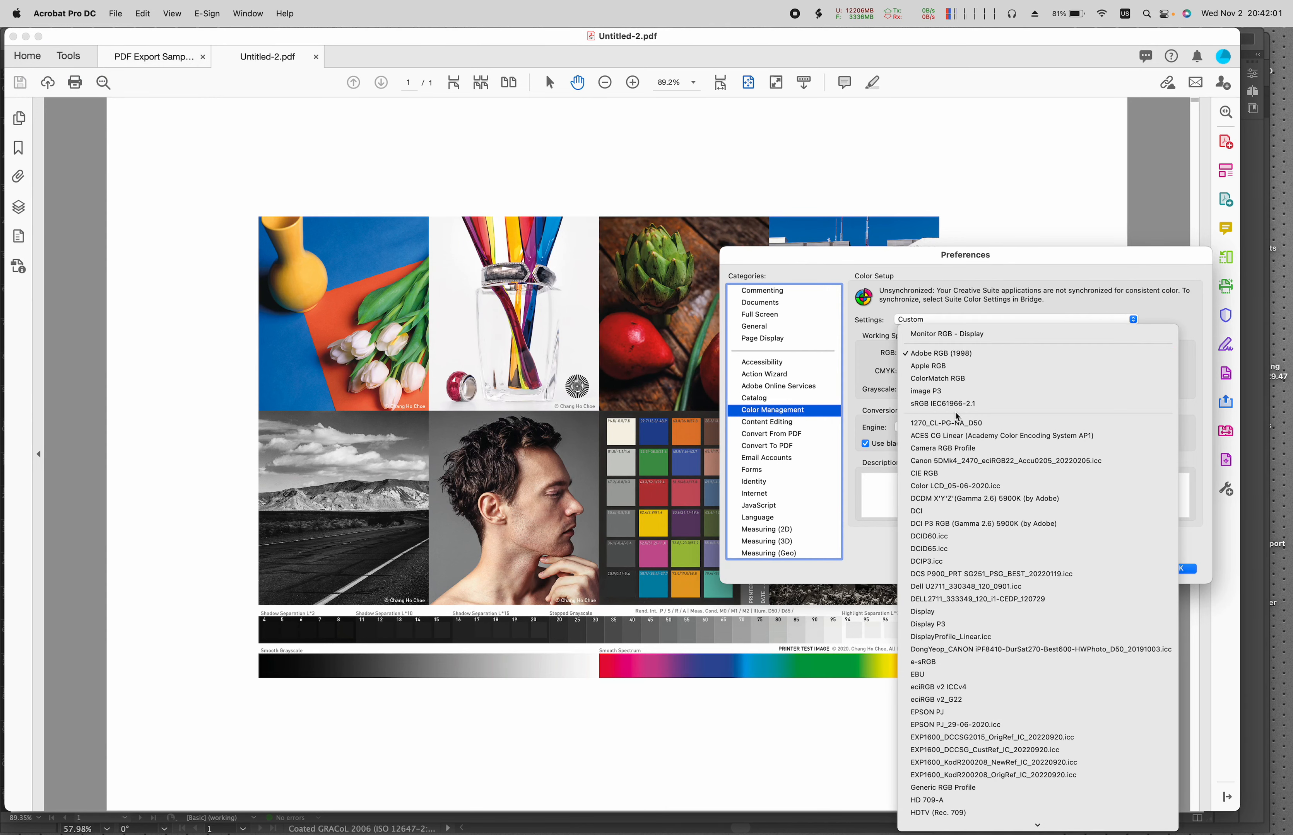
click(959, 427)
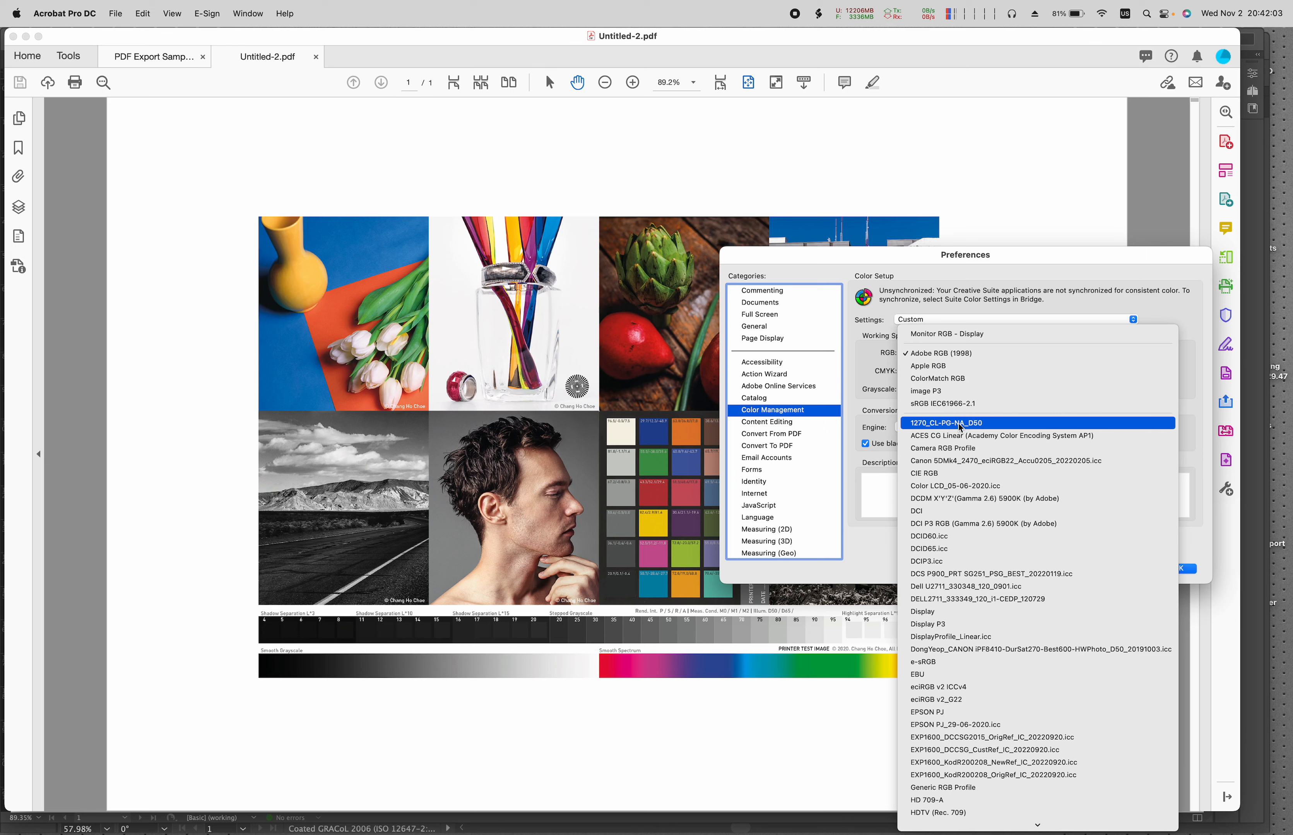
click(1177, 568)
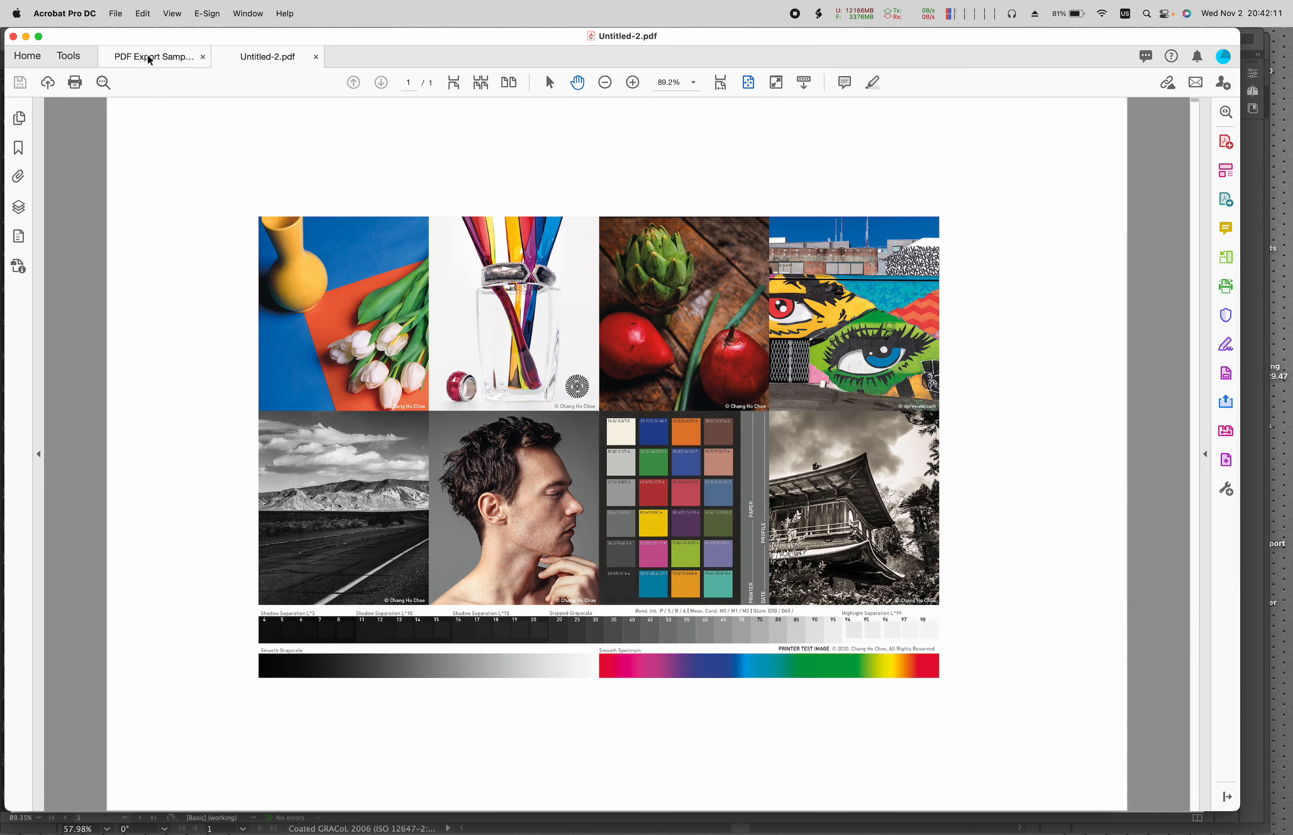
Set the RGB working space to Adobe RGB (1998), keep Coated GRACoL 2006 (ISO 12647-2:2004) for CMYK, and apply the Color Management preferences.
click(110, 10)
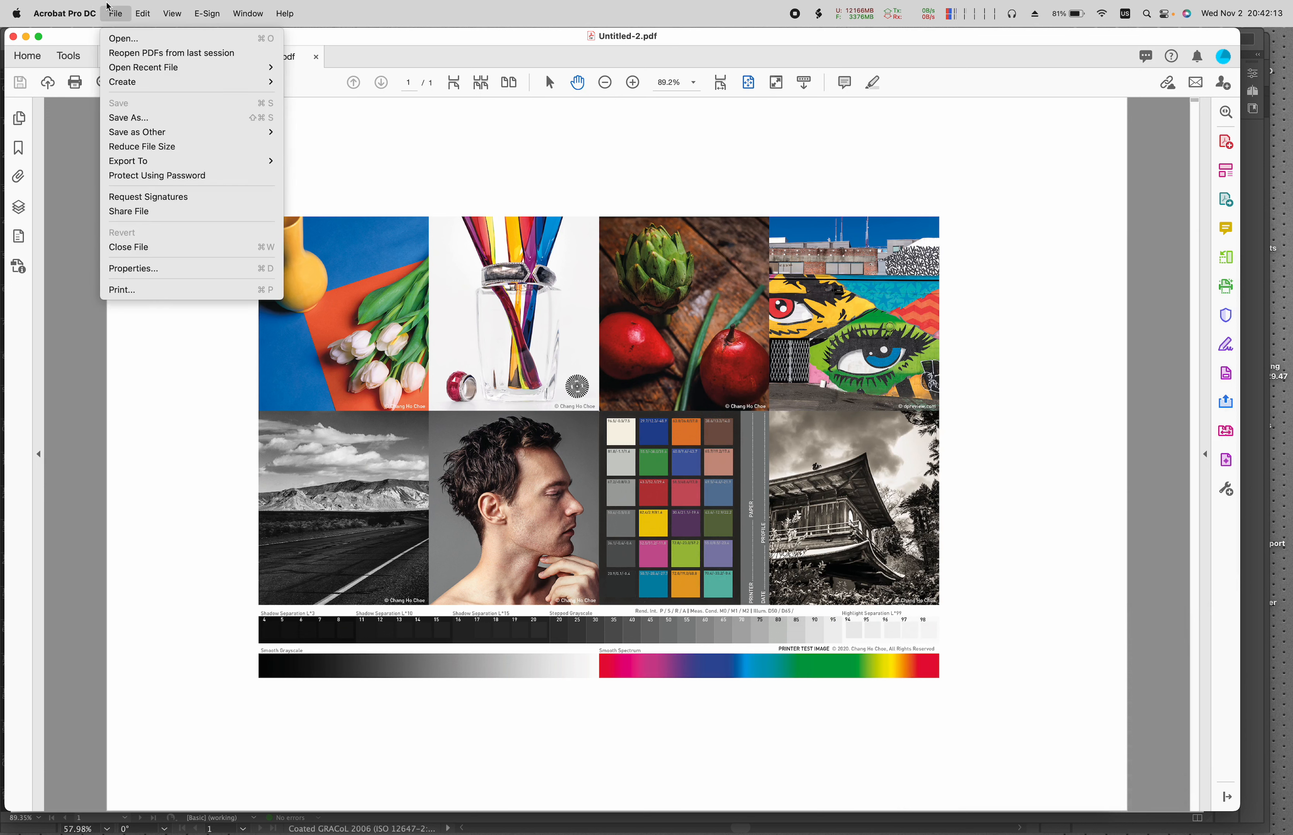
mouse_move(82, 15)
click(82, 75)
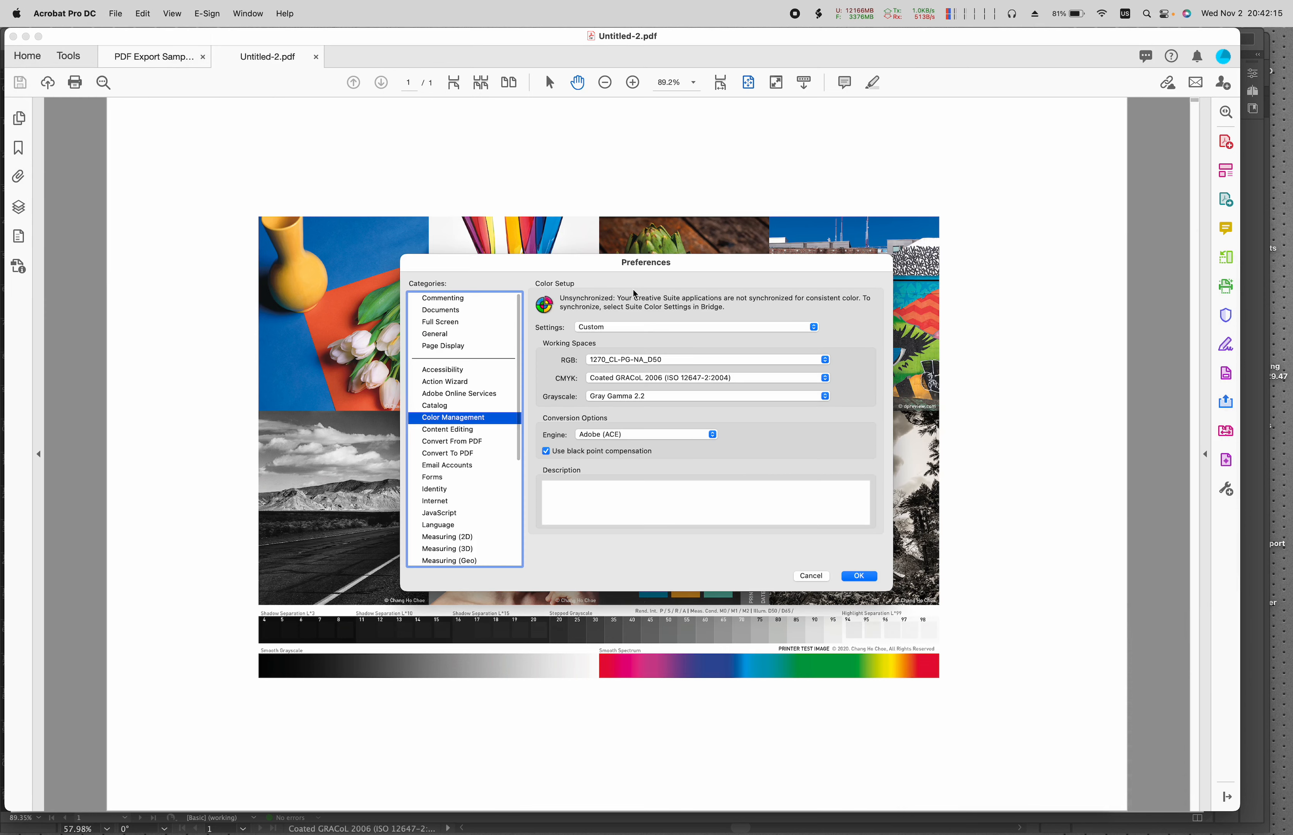
click(626, 365)
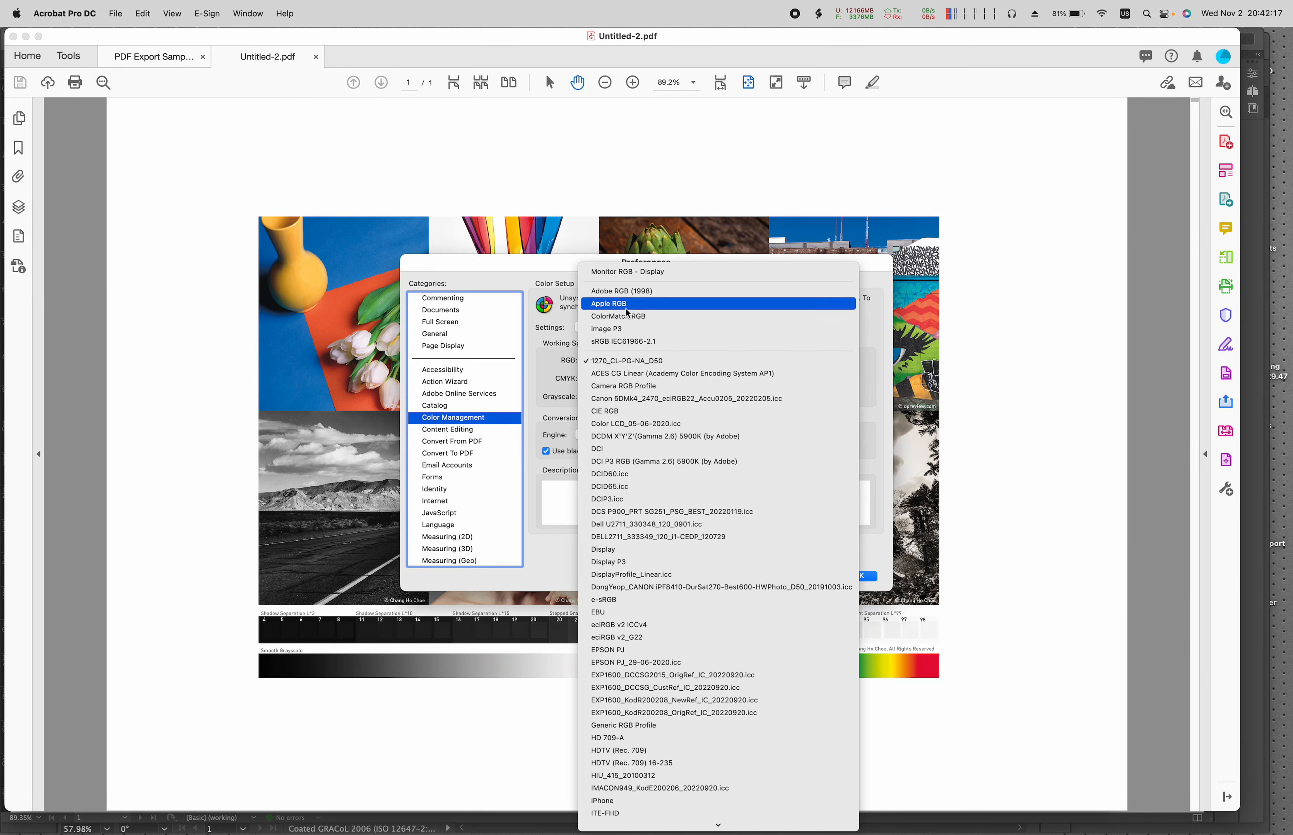
click(626, 292)
click(628, 379)
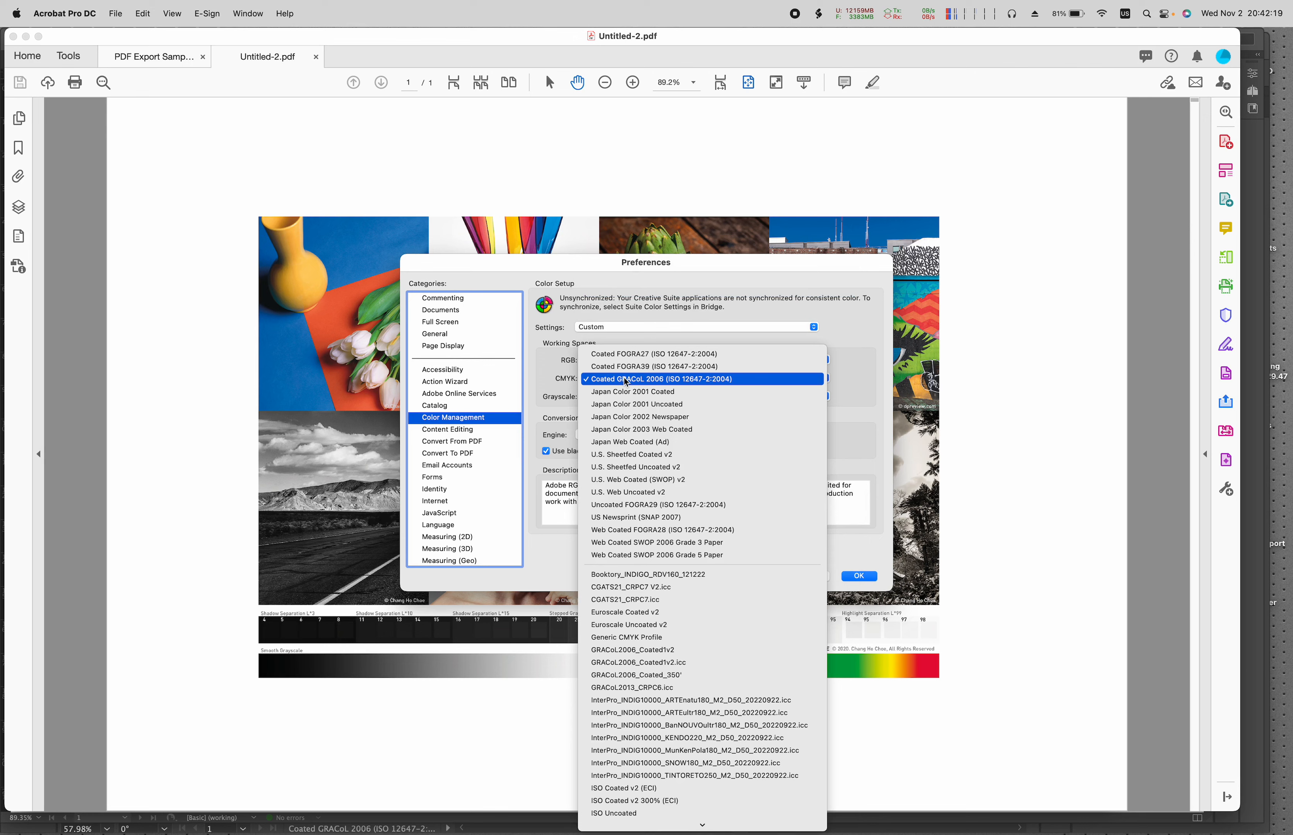
click(627, 382)
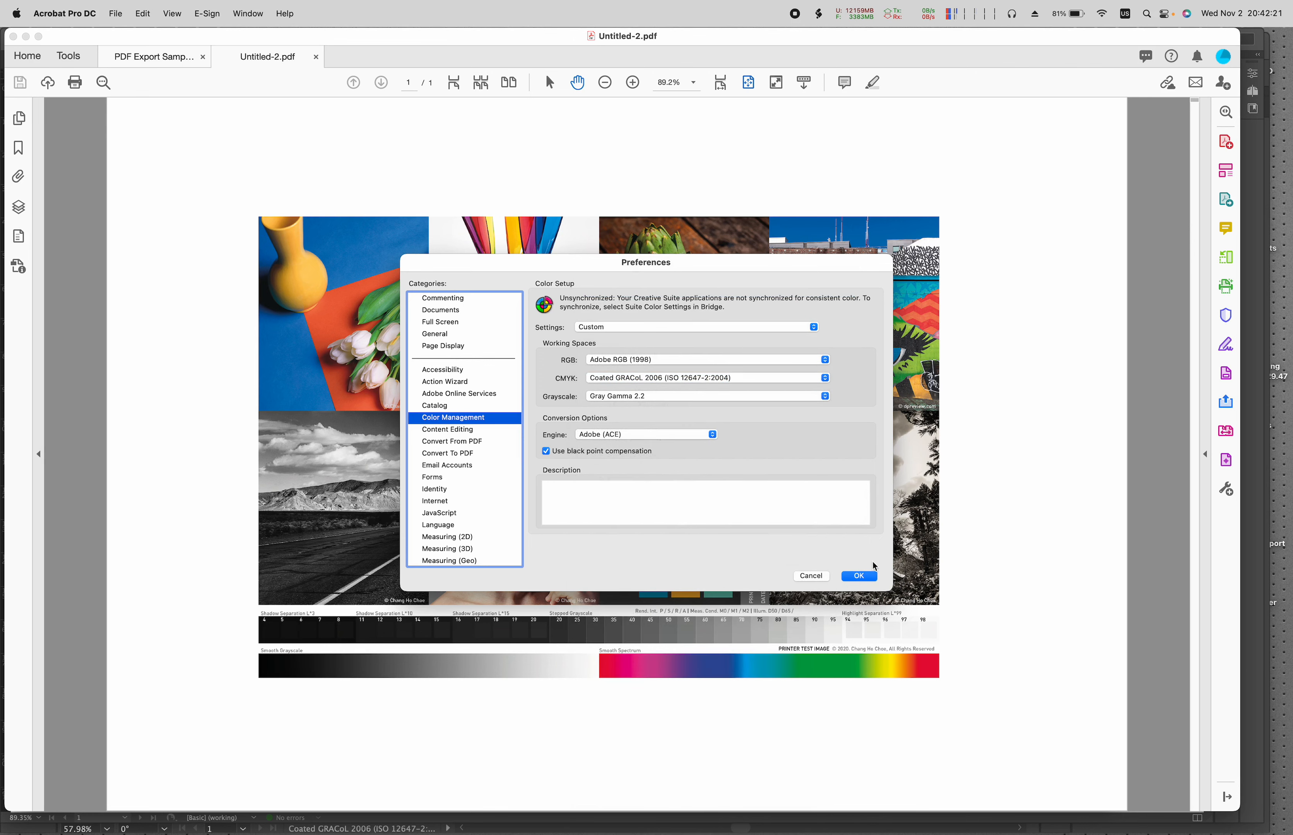
click(863, 577)
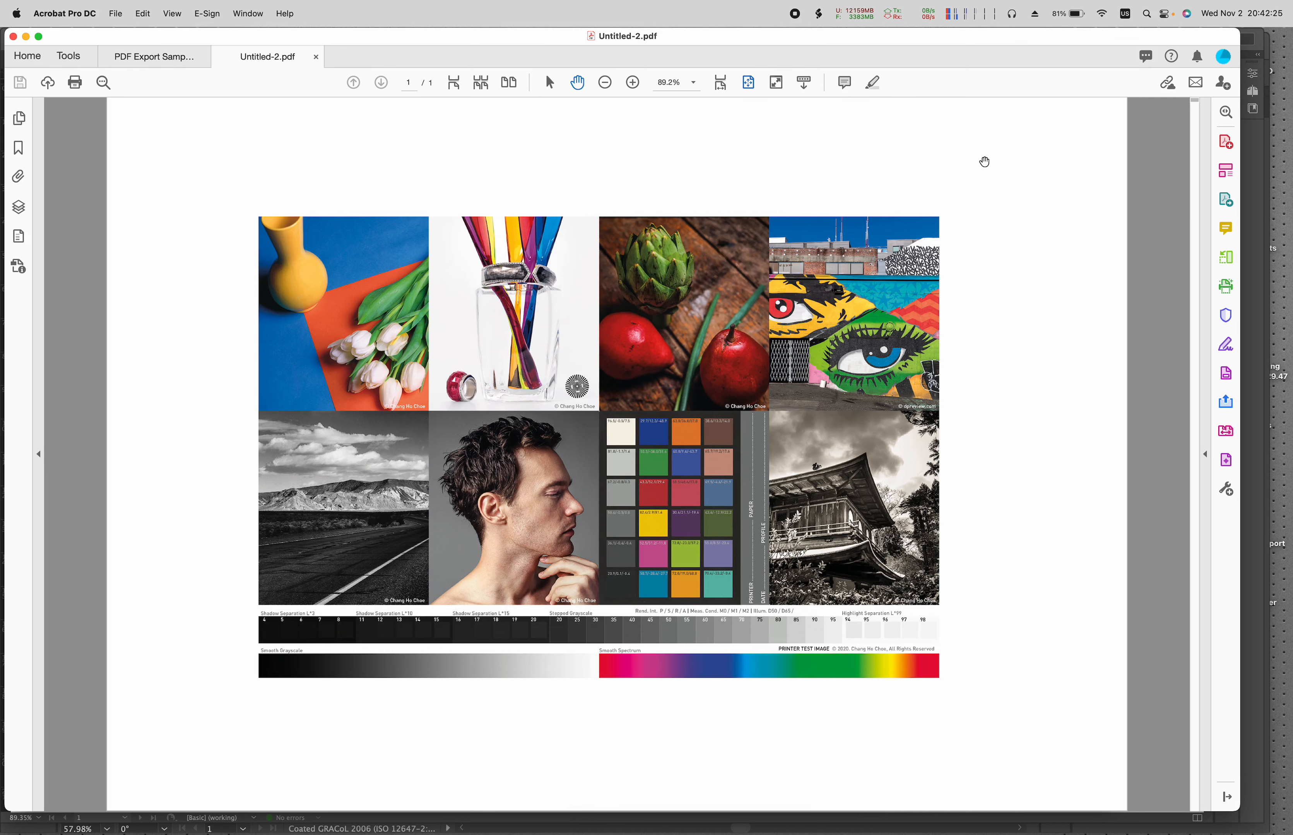
Open Output Preview for Untitled-2.pdf and set the simulation profile to Japan Color 2001 Coated.
click(1226, 462)
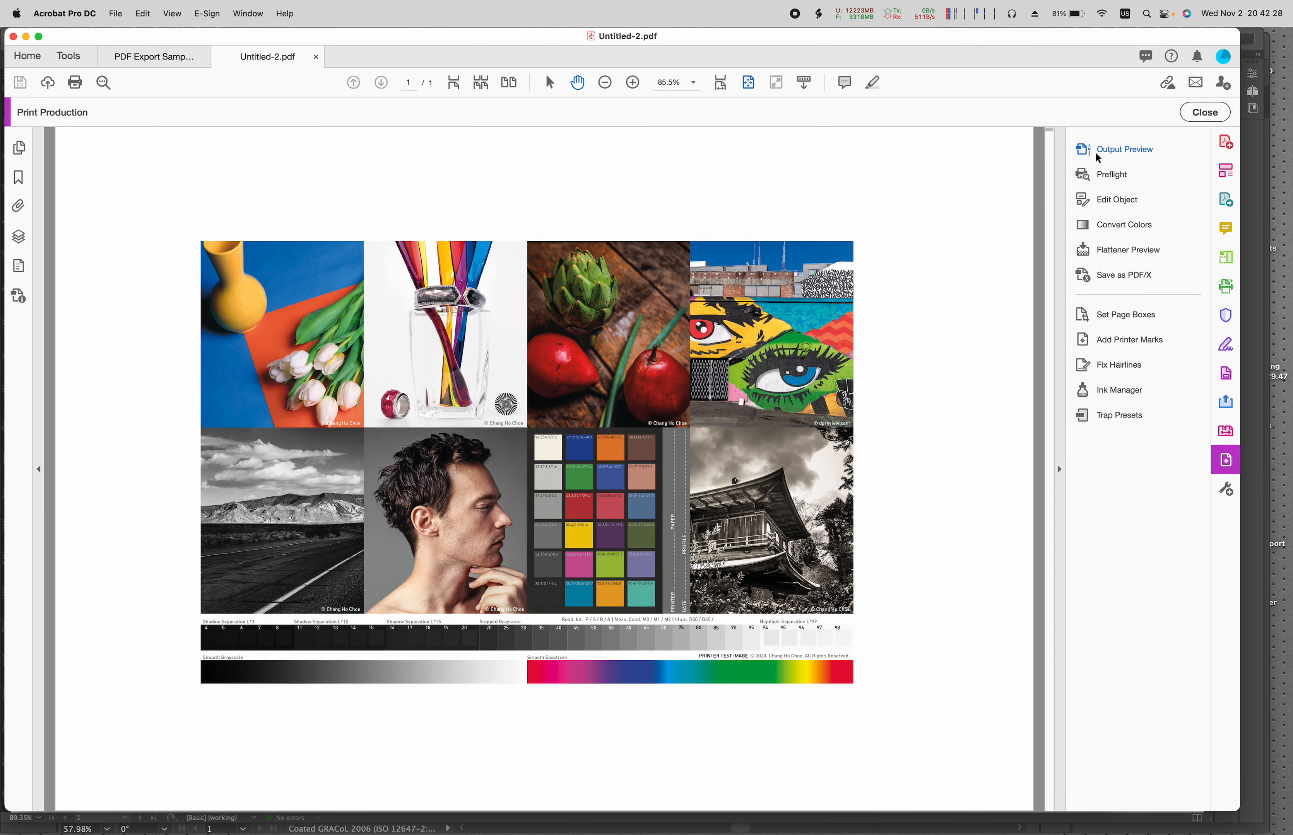
click(1126, 155)
drag(1108, 152, 1117, 98)
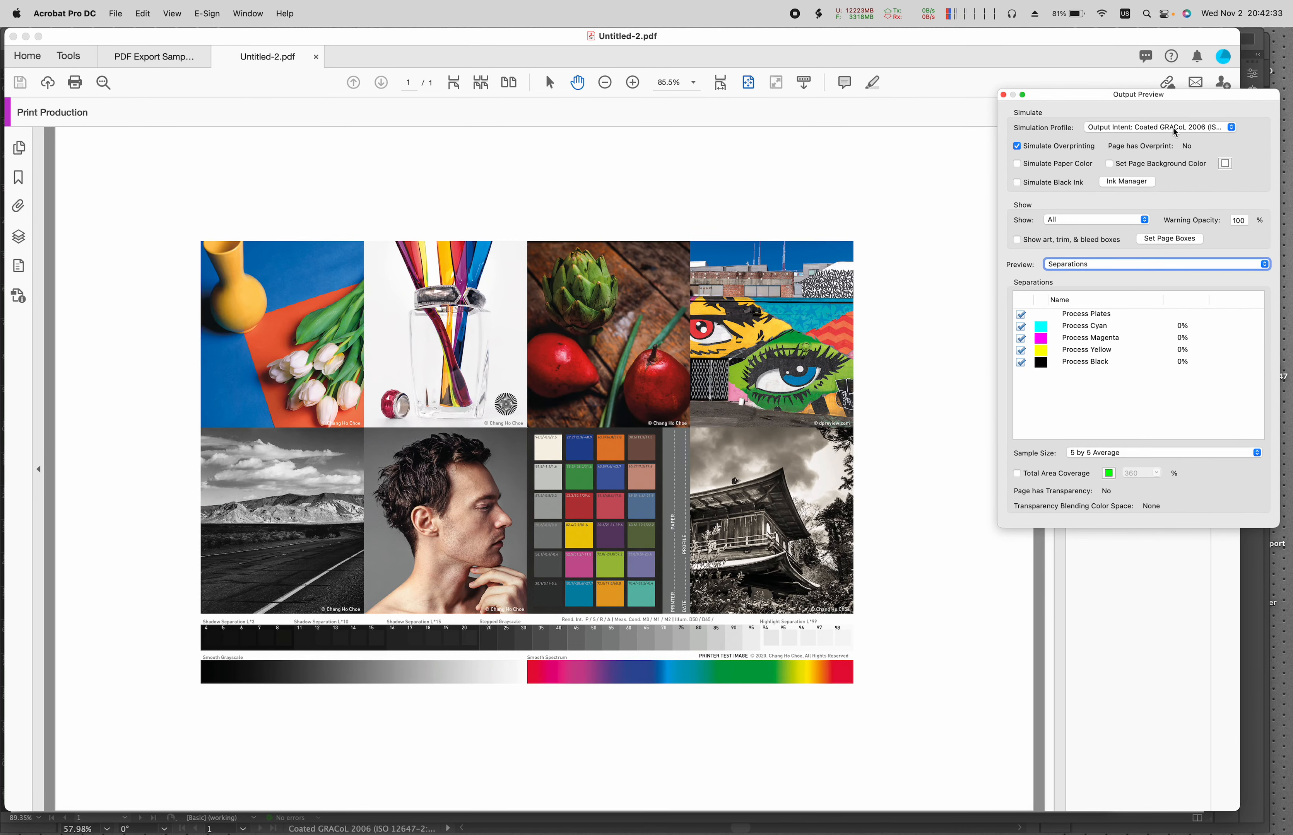
mouse_move(574, 477)
click(1222, 128)
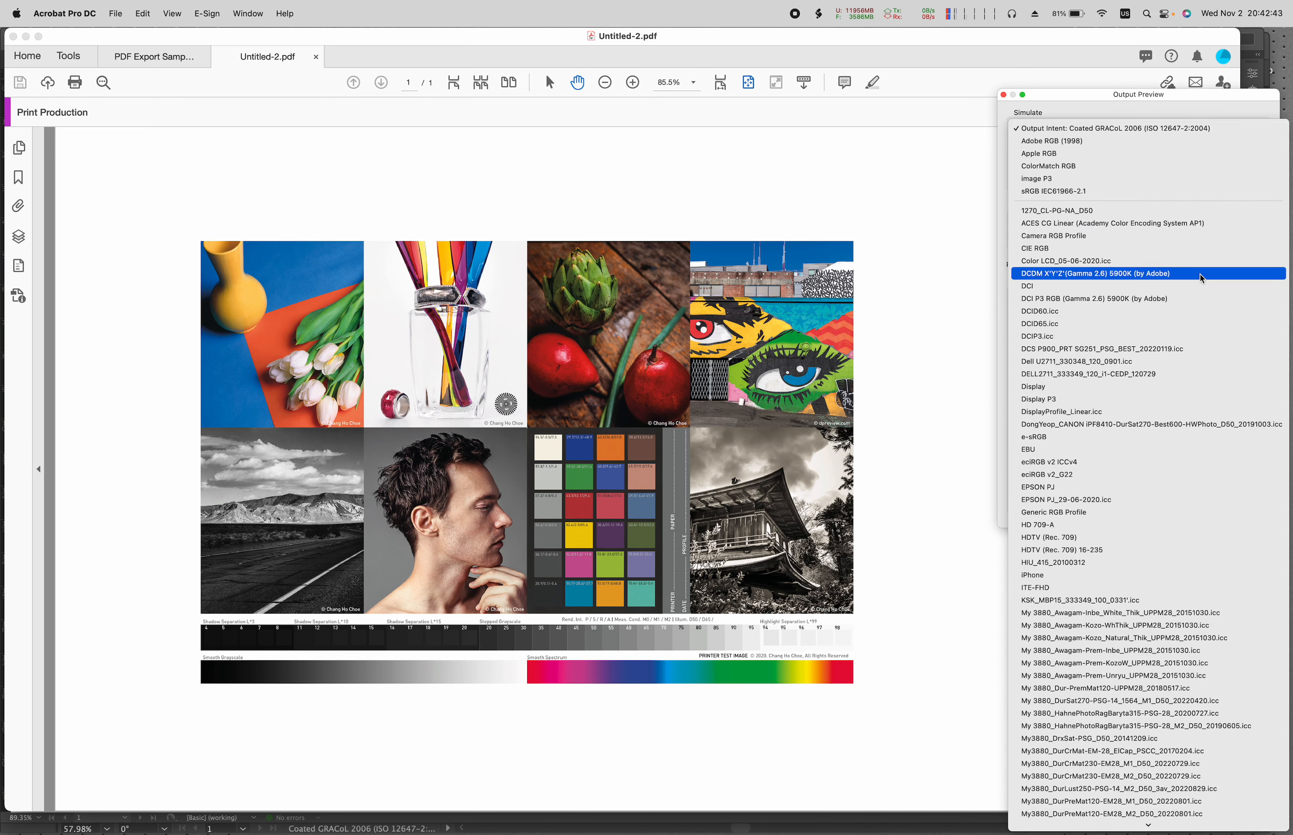
scroll(1173, 423, down, 10)
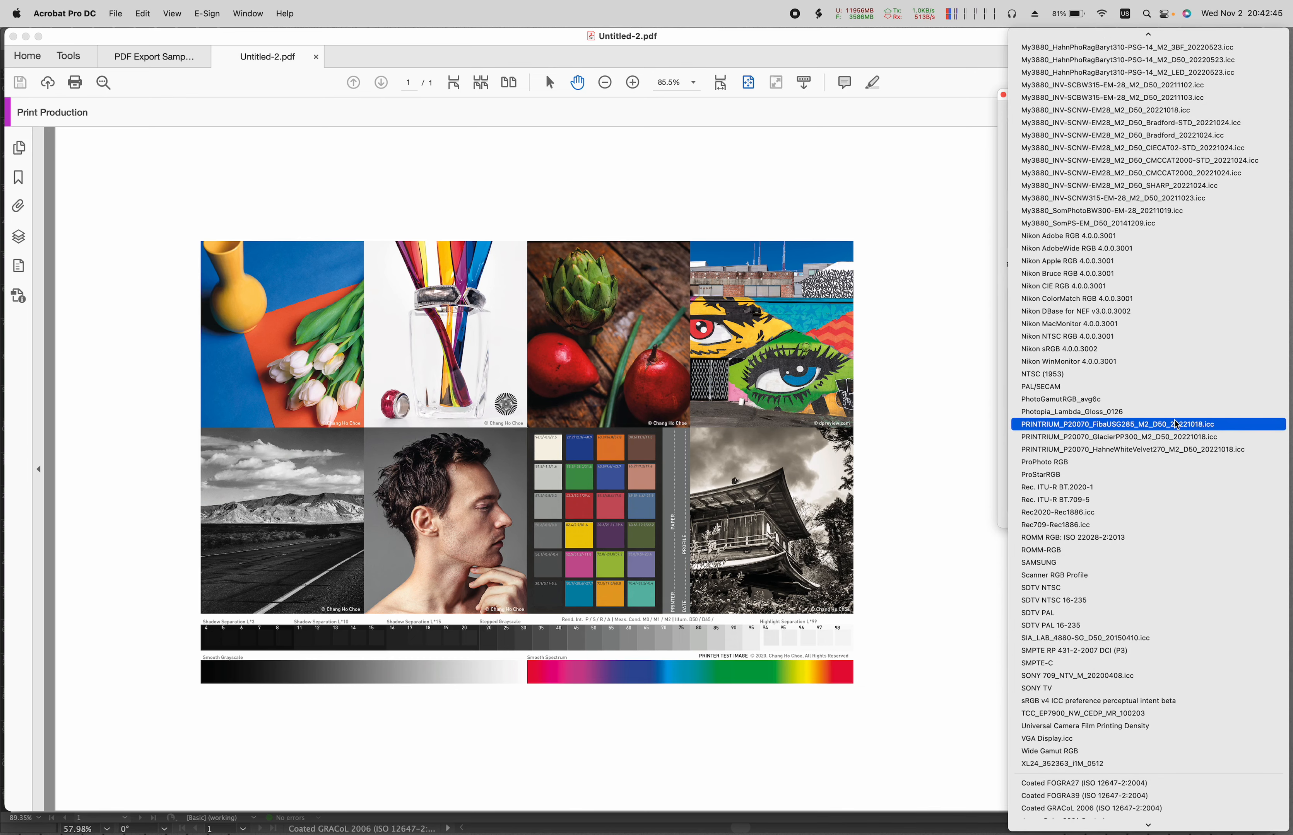
scroll(1174, 425, down, 5)
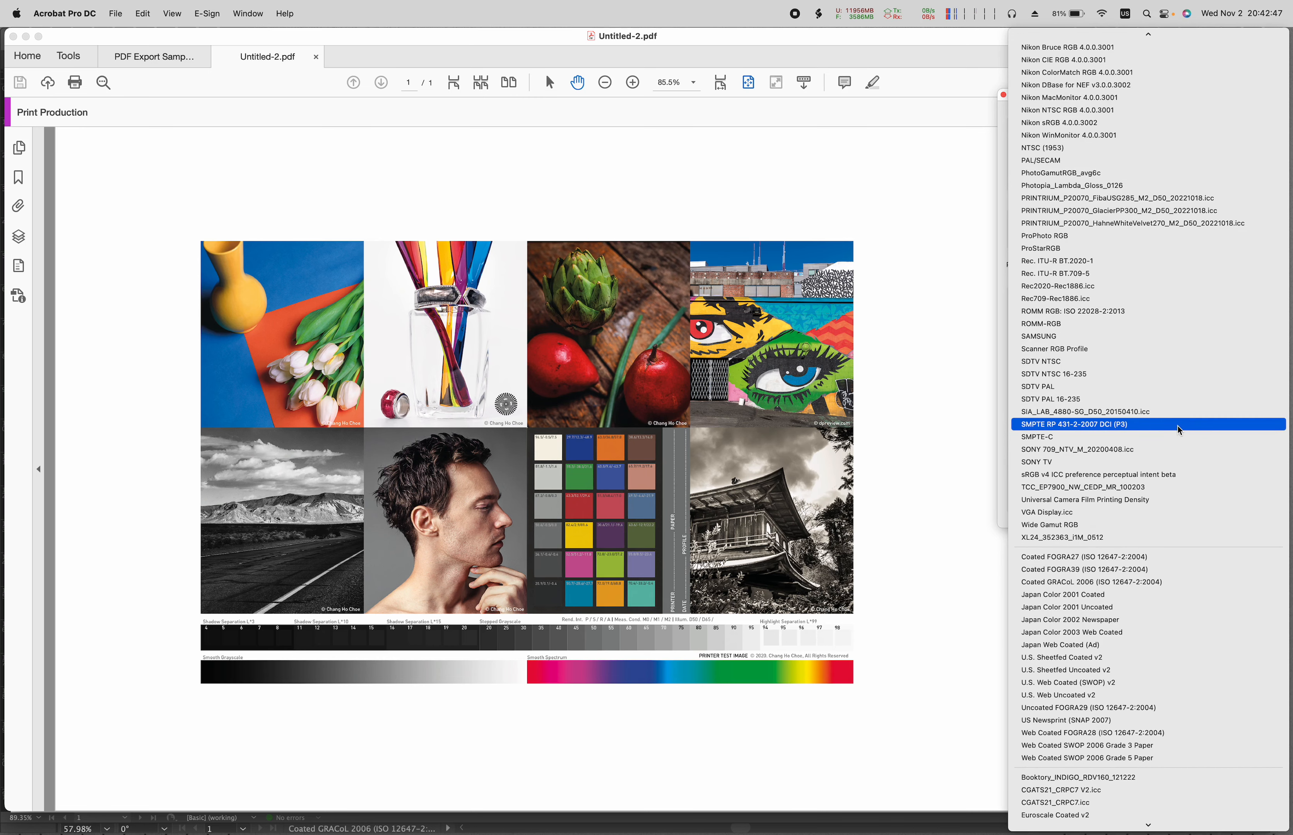
click(1174, 599)
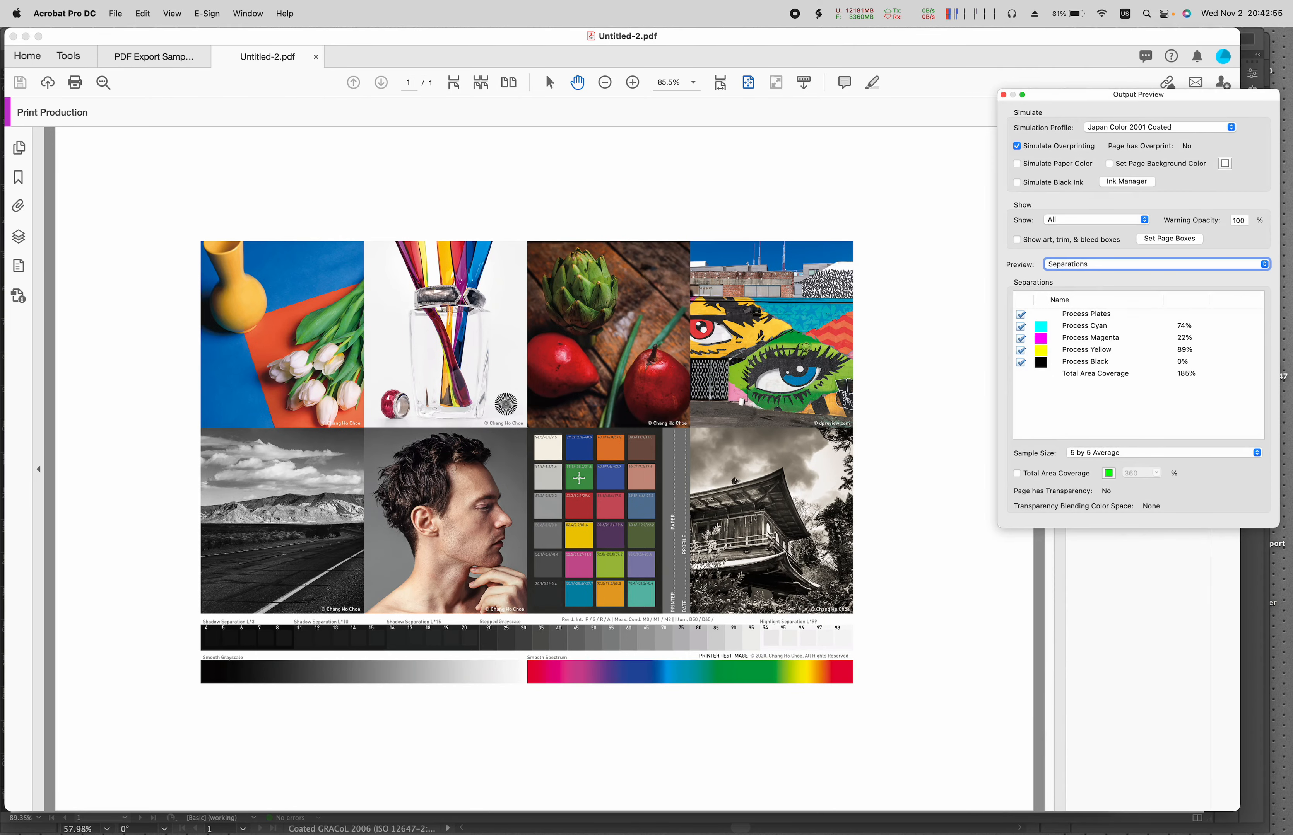
Simulate Japan Color 2001 Uncoated on the page, followed by Japan Color 2002 Newspaper.
click(1167, 130)
click(1177, 143)
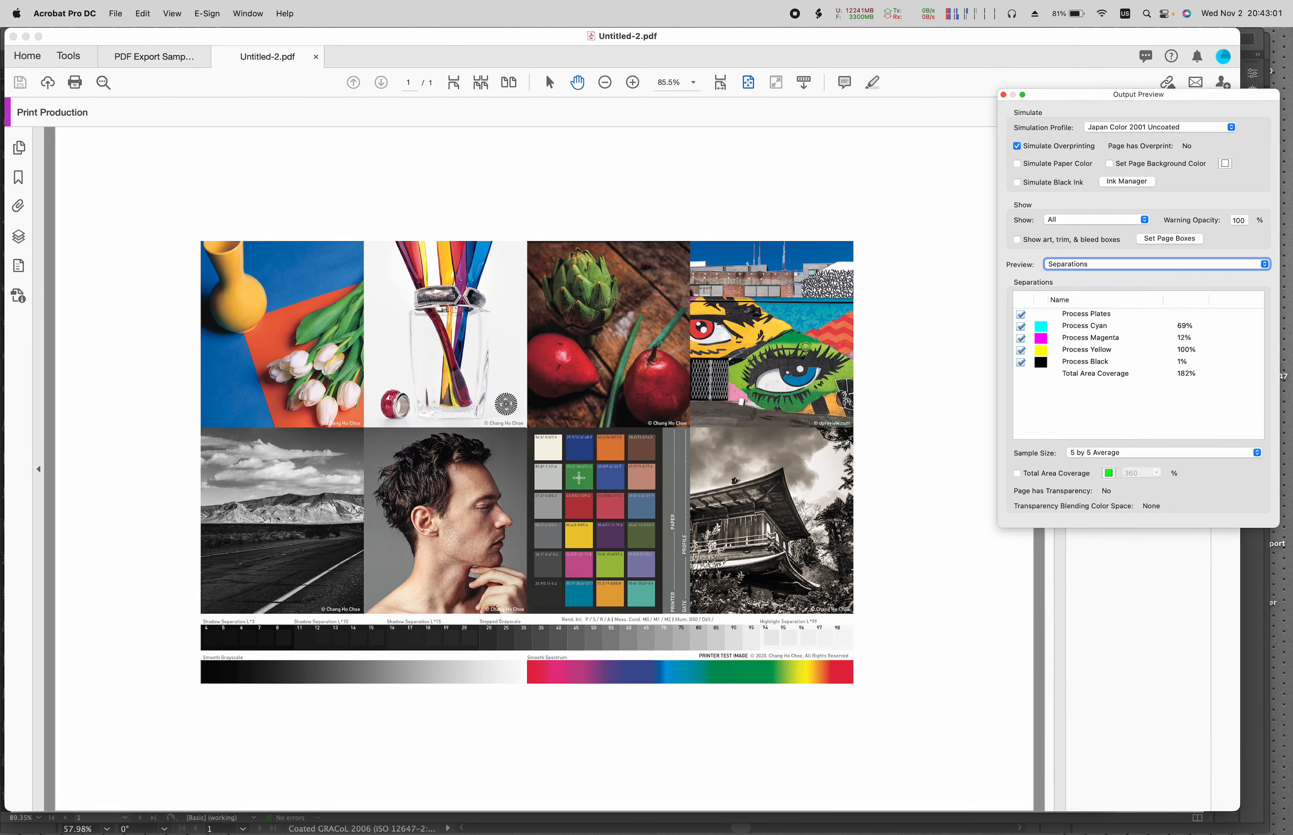
click(1152, 128)
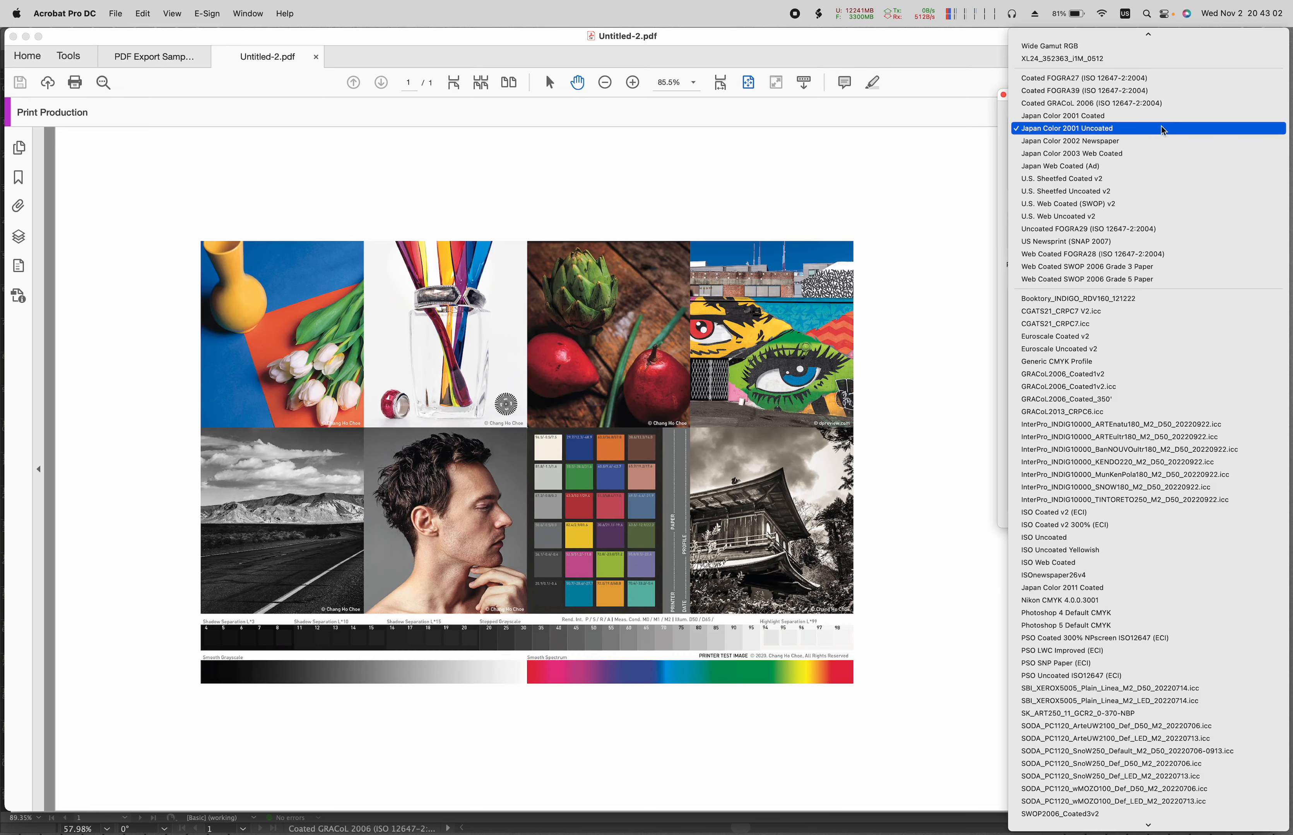
click(1173, 143)
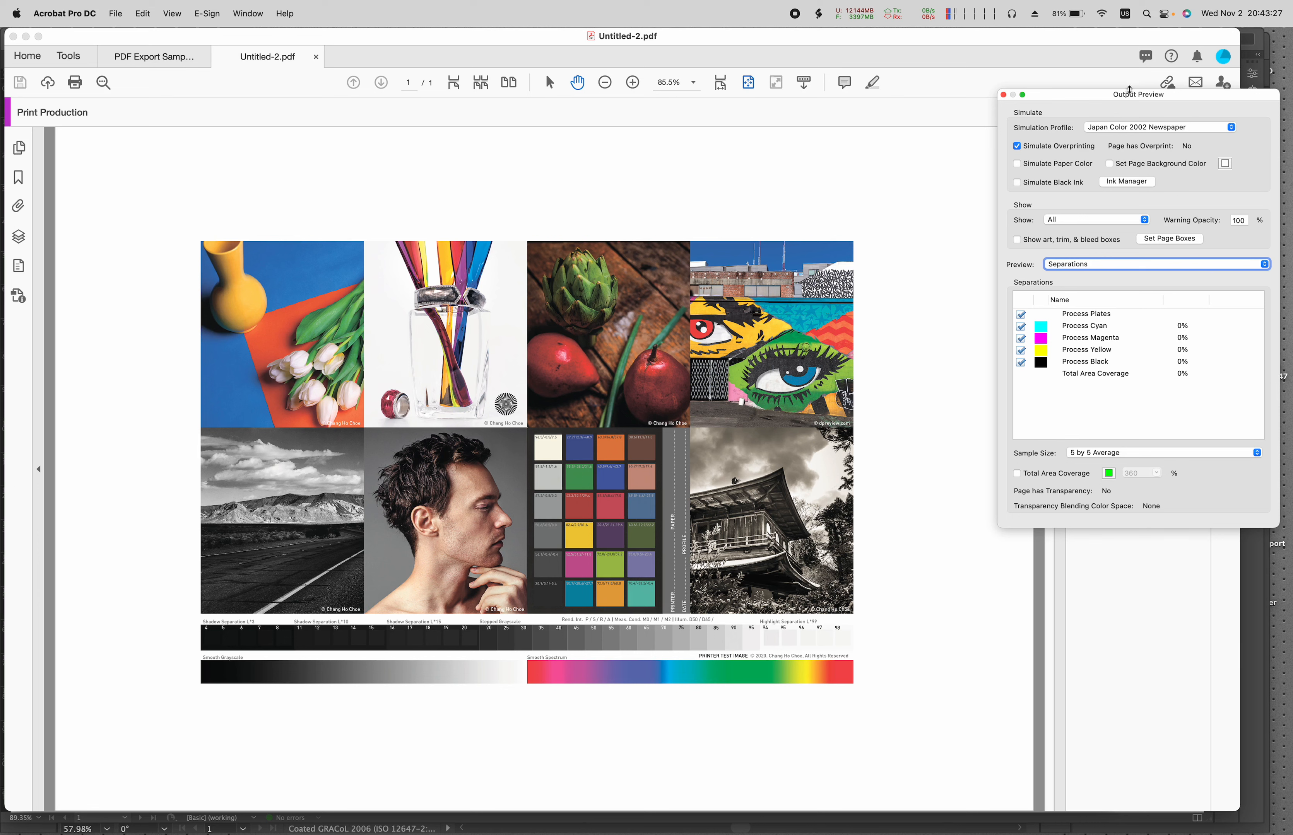
drag(1157, 100, 1161, 126)
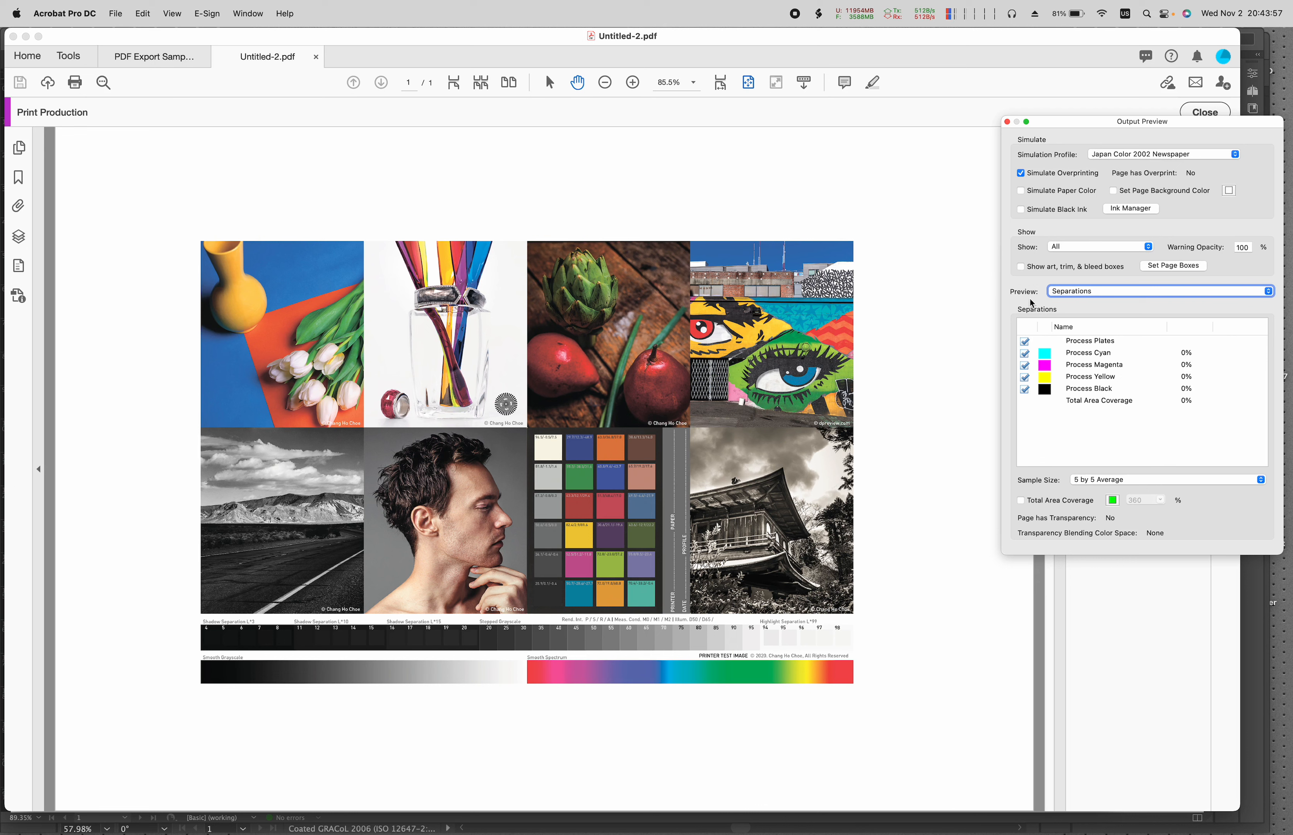
Inspect the placed image's color space and attributes with the Object Inspector preview.
click(1087, 296)
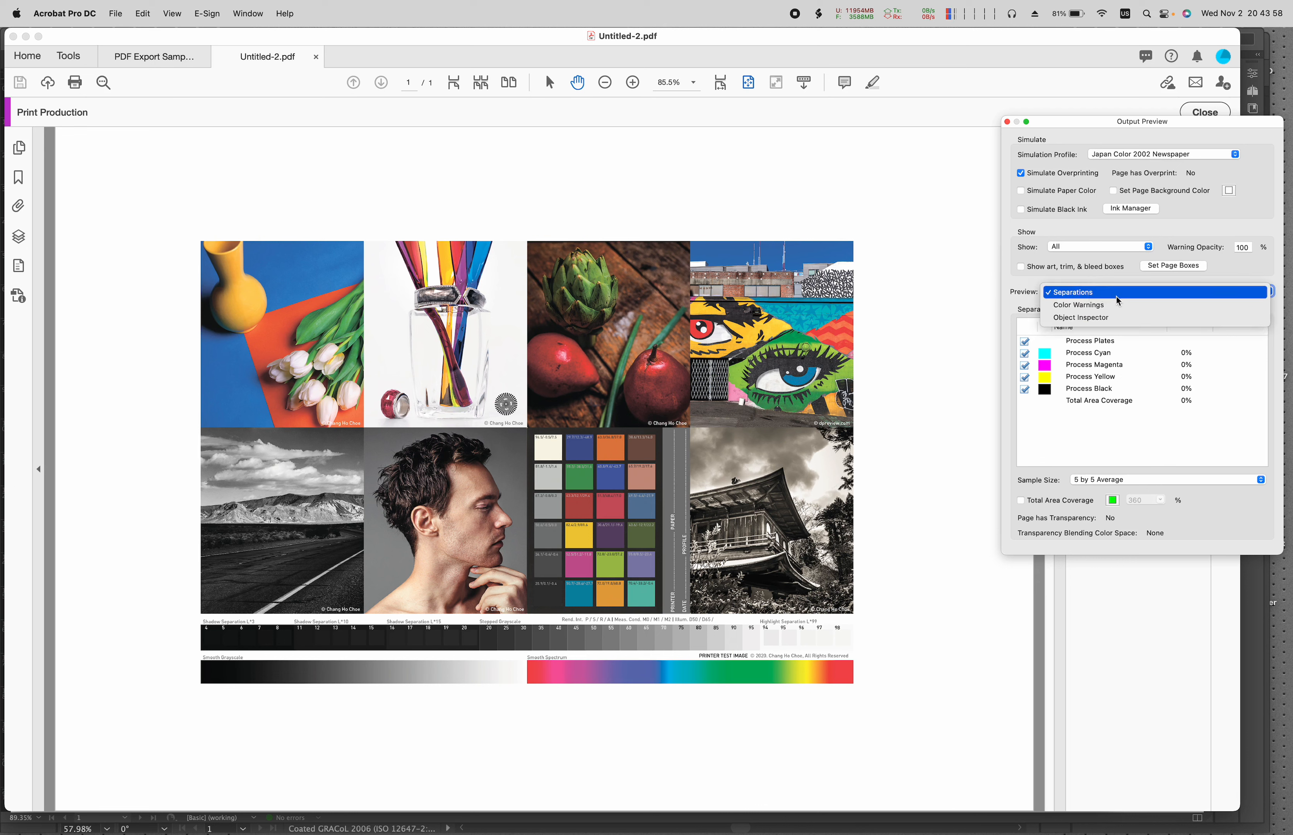
click(1081, 318)
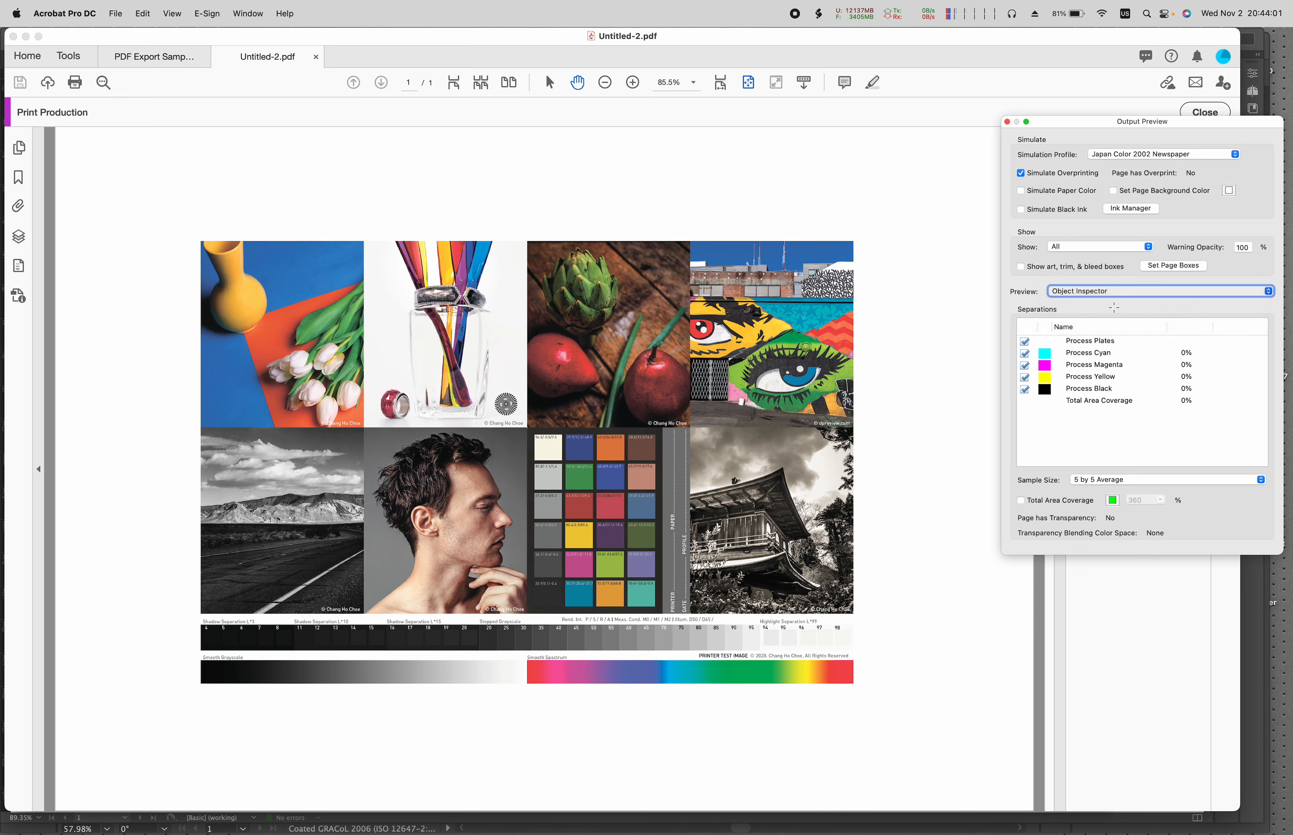
click(786, 276)
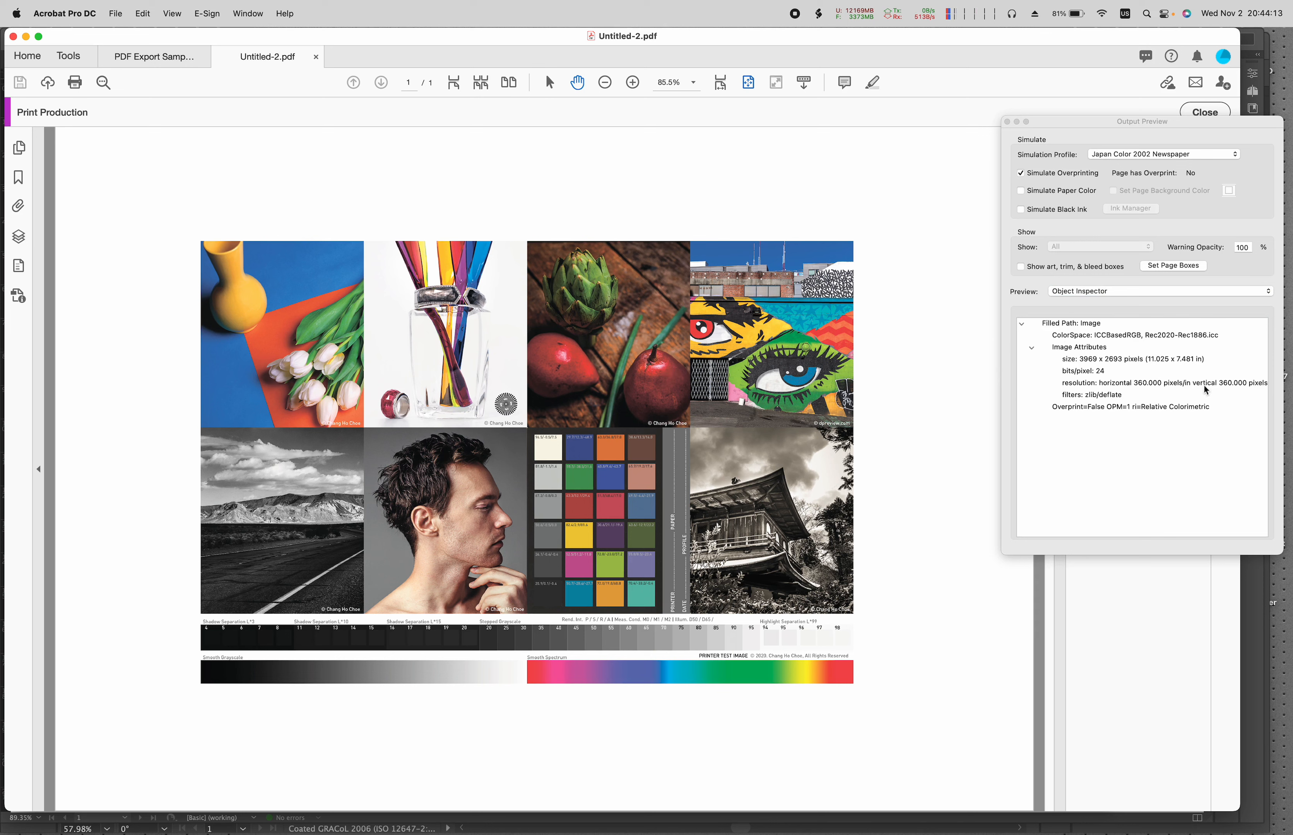
click(1087, 127)
drag(1086, 126, 1087, 137)
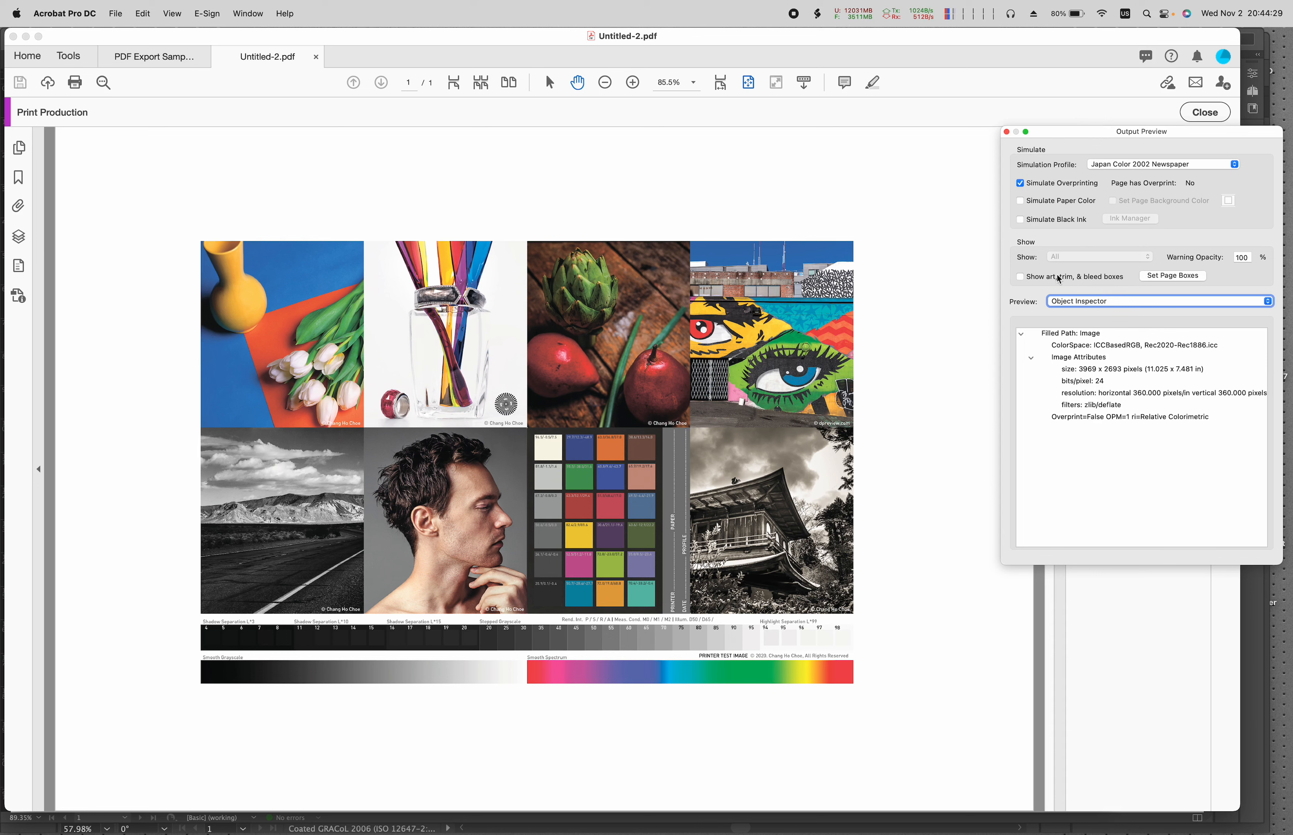
click(1114, 166)
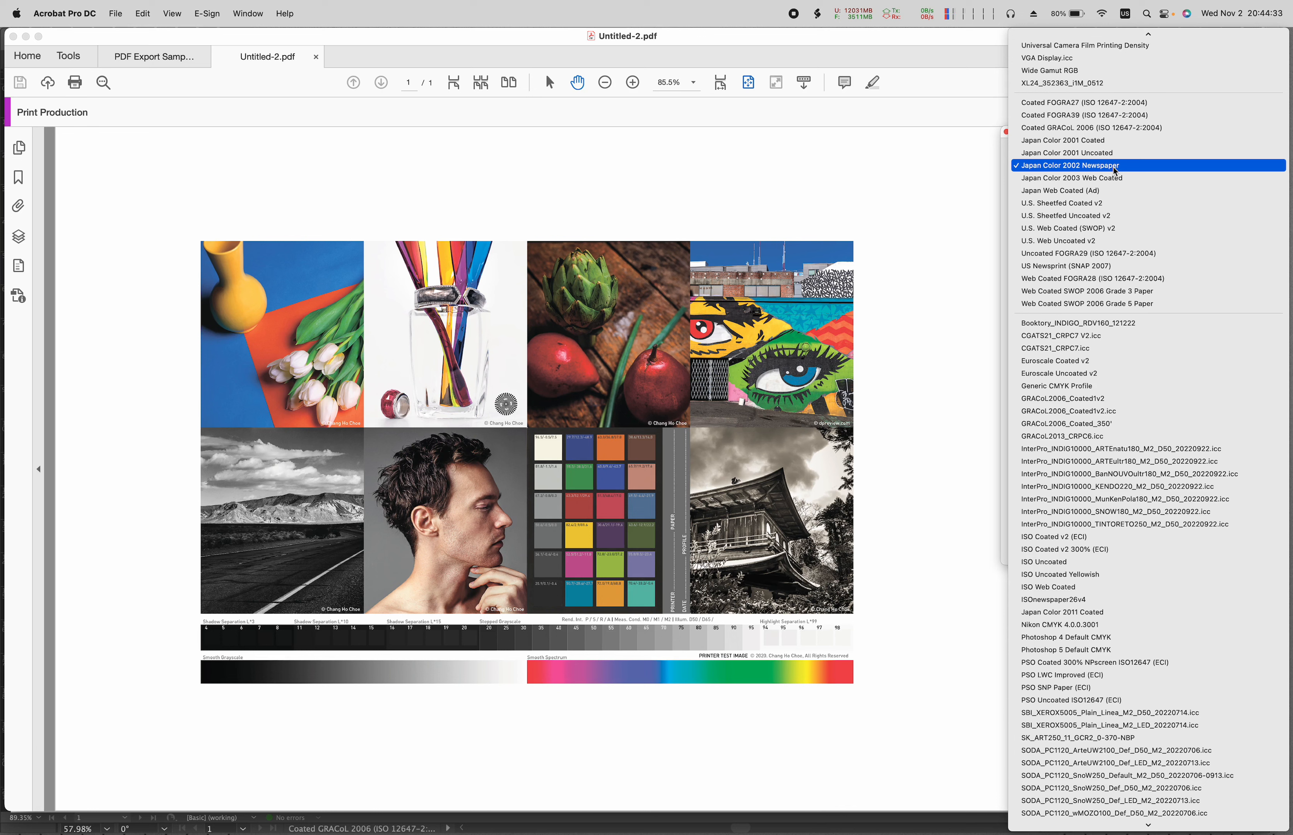
click(1003, 193)
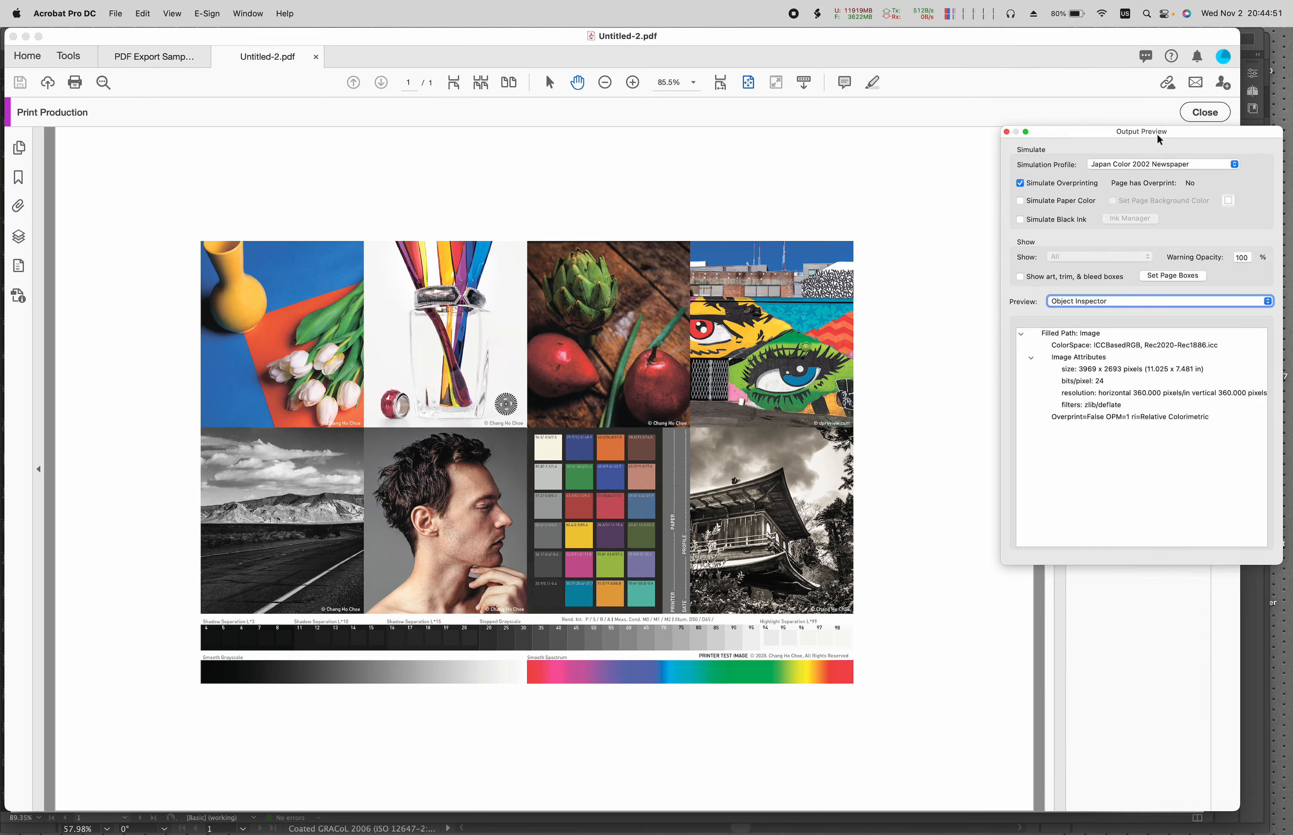
Return the preview to Separations and set the simulation profile to Coated GRACoL 2006 (ISO 12647-2:2004).
drag(1156, 135, 1162, 124)
click(1075, 293)
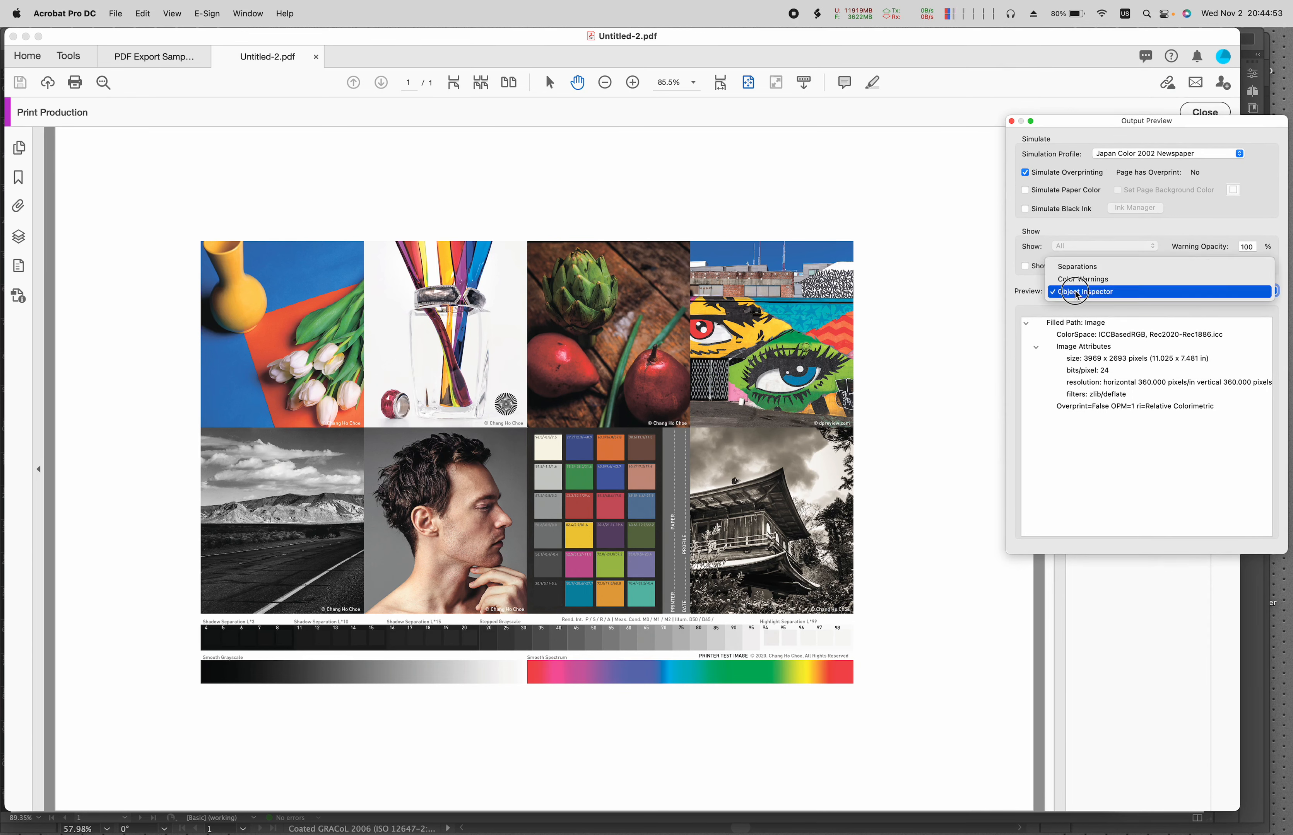
click(1078, 267)
click(1172, 155)
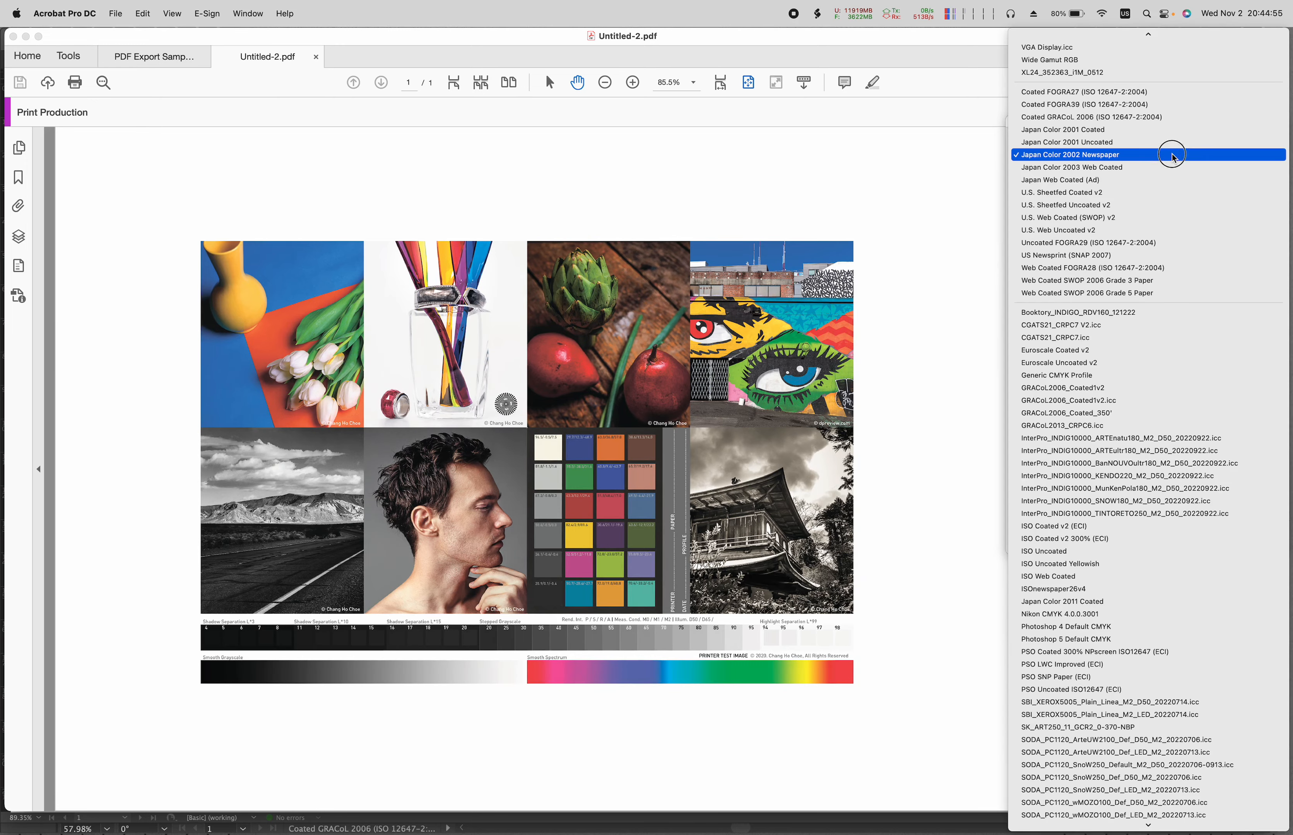
scroll(1166, 172, up, 15)
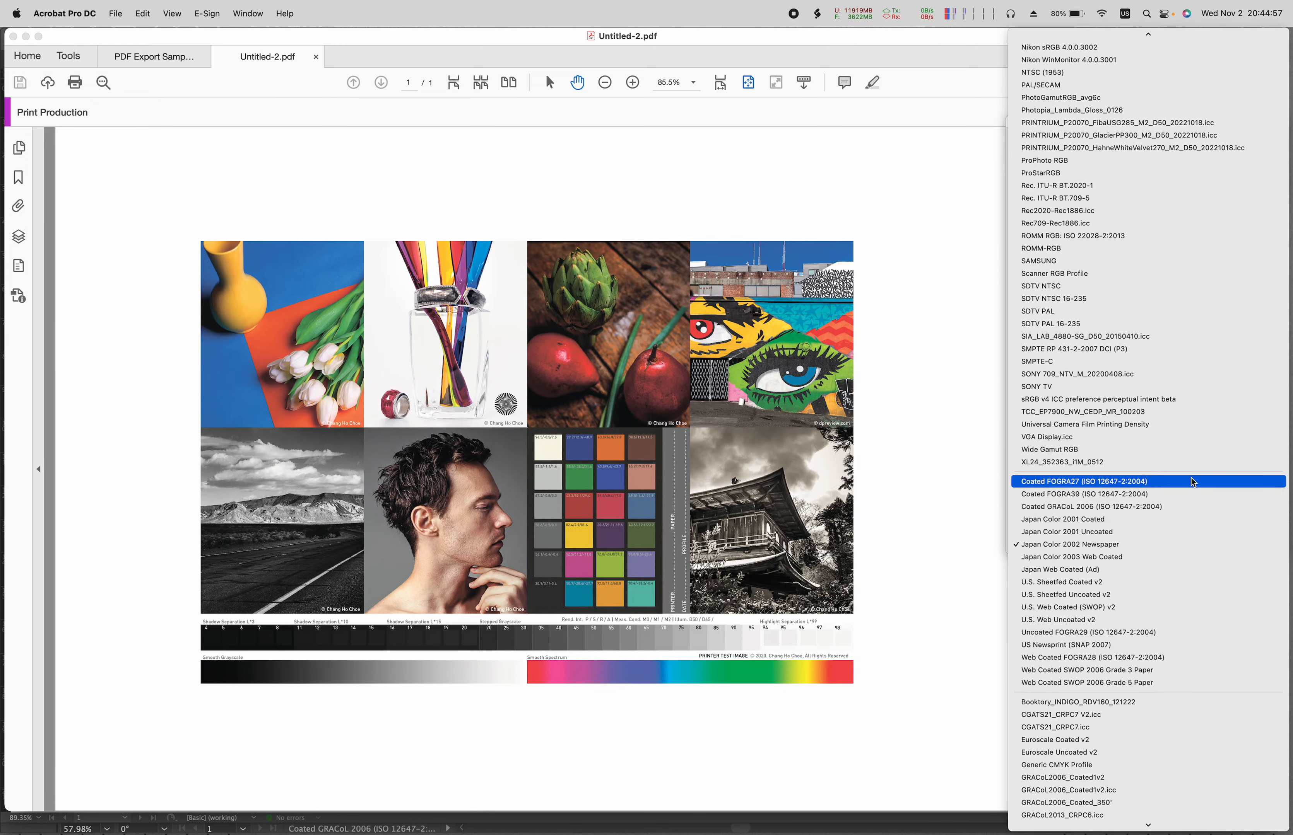
click(1173, 507)
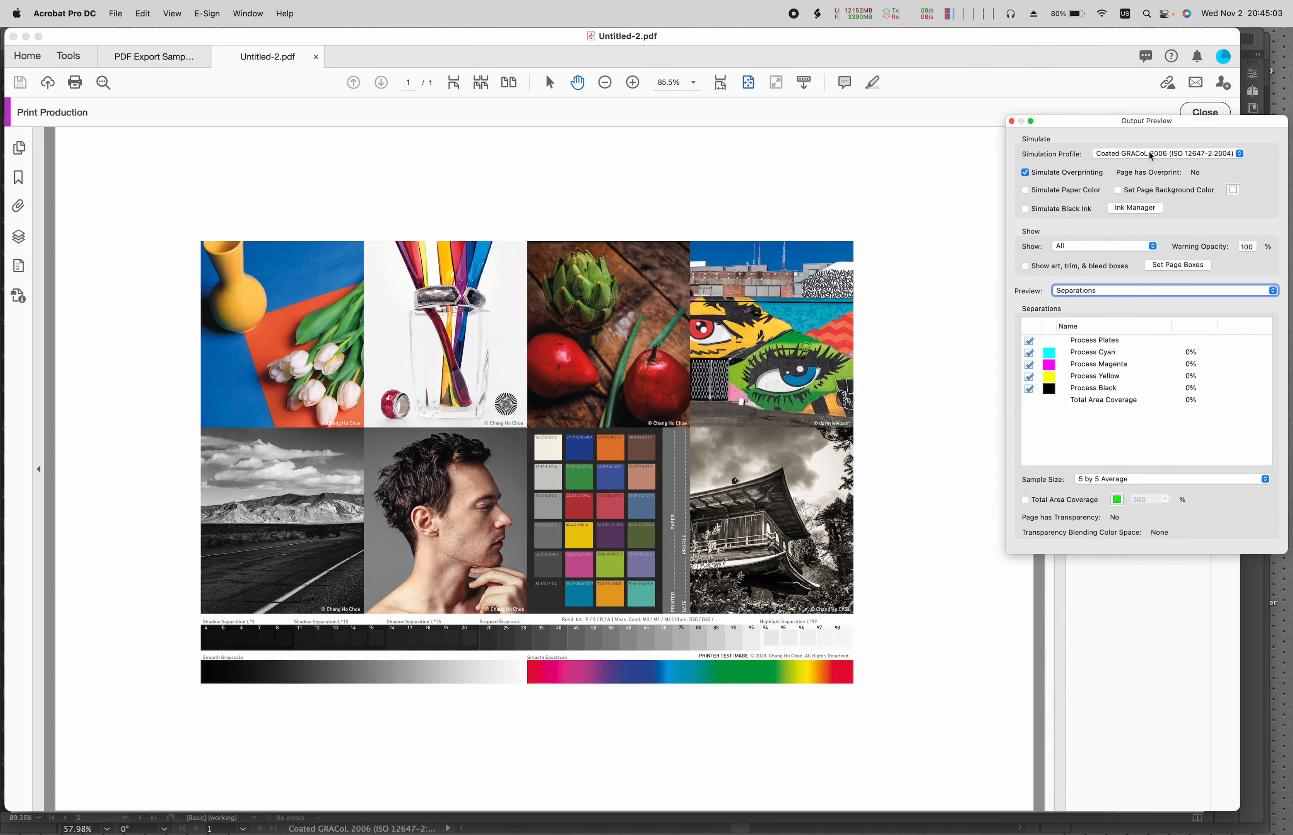
drag(1100, 124, 1099, 140)
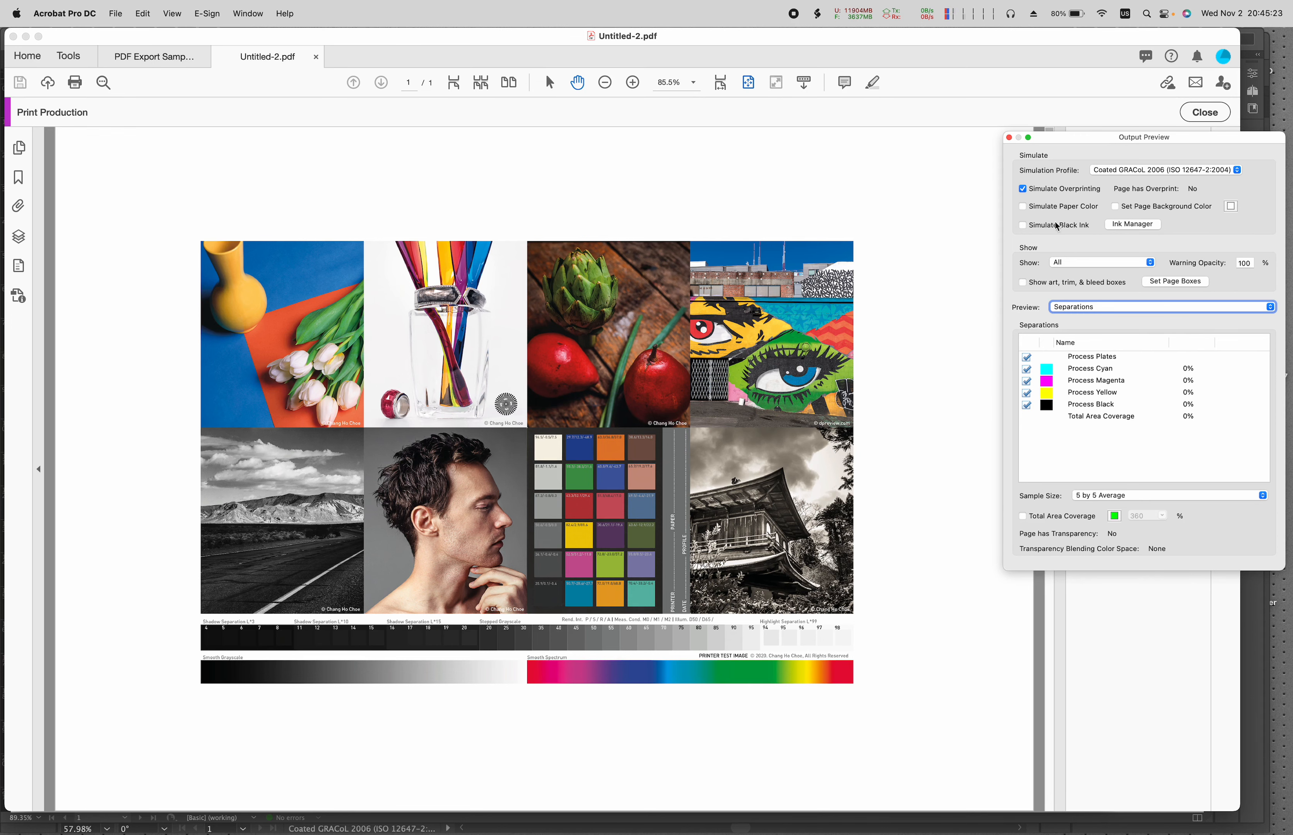
Turn Simulate Paper Color on and off again, and compare Simulate Black Ink on and off, leaving it enabled.
click(1022, 207)
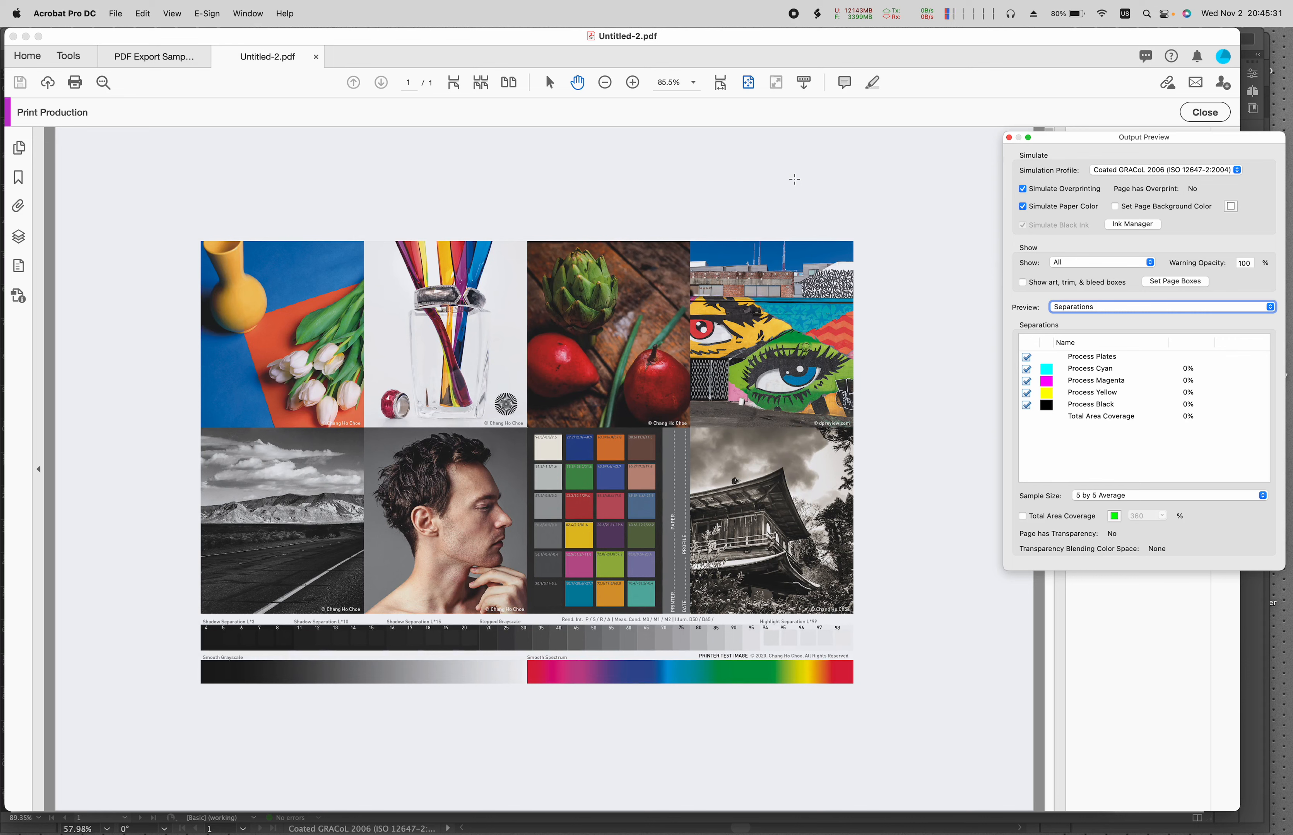
click(1022, 207)
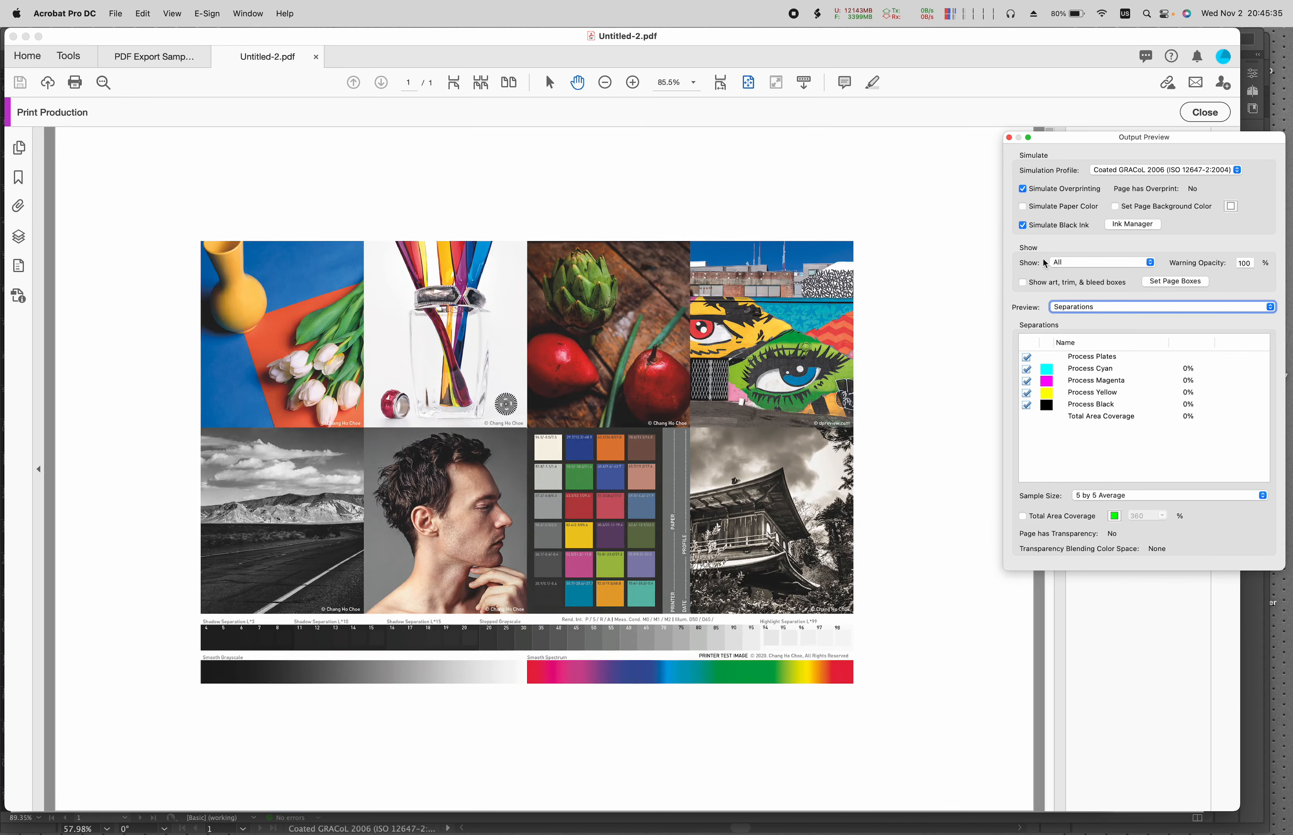
click(1022, 226)
click(1022, 226)
click(1022, 226)
click(1022, 226)
Check the image's embedded profile and rendering intent in the Object Inspector preview, and return to Separations.
click(1079, 308)
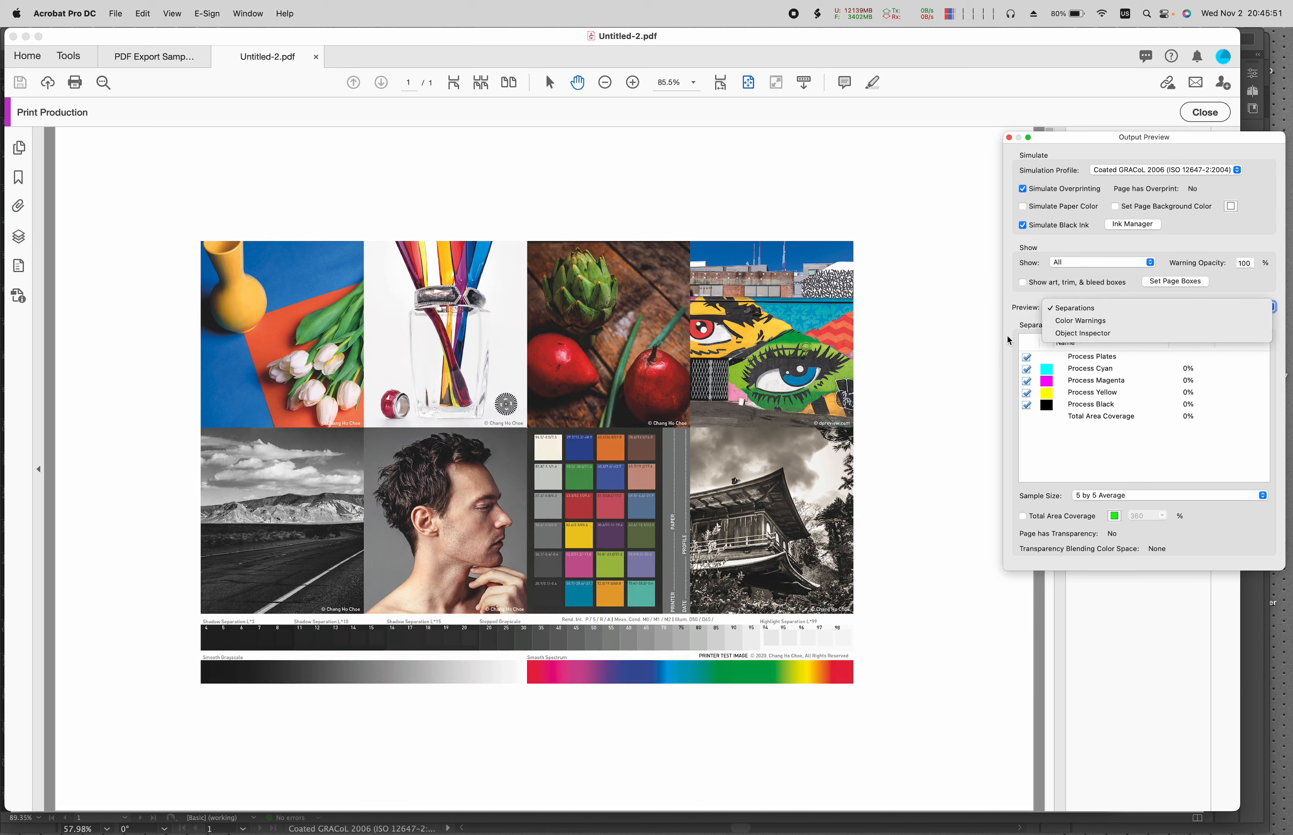
click(1089, 336)
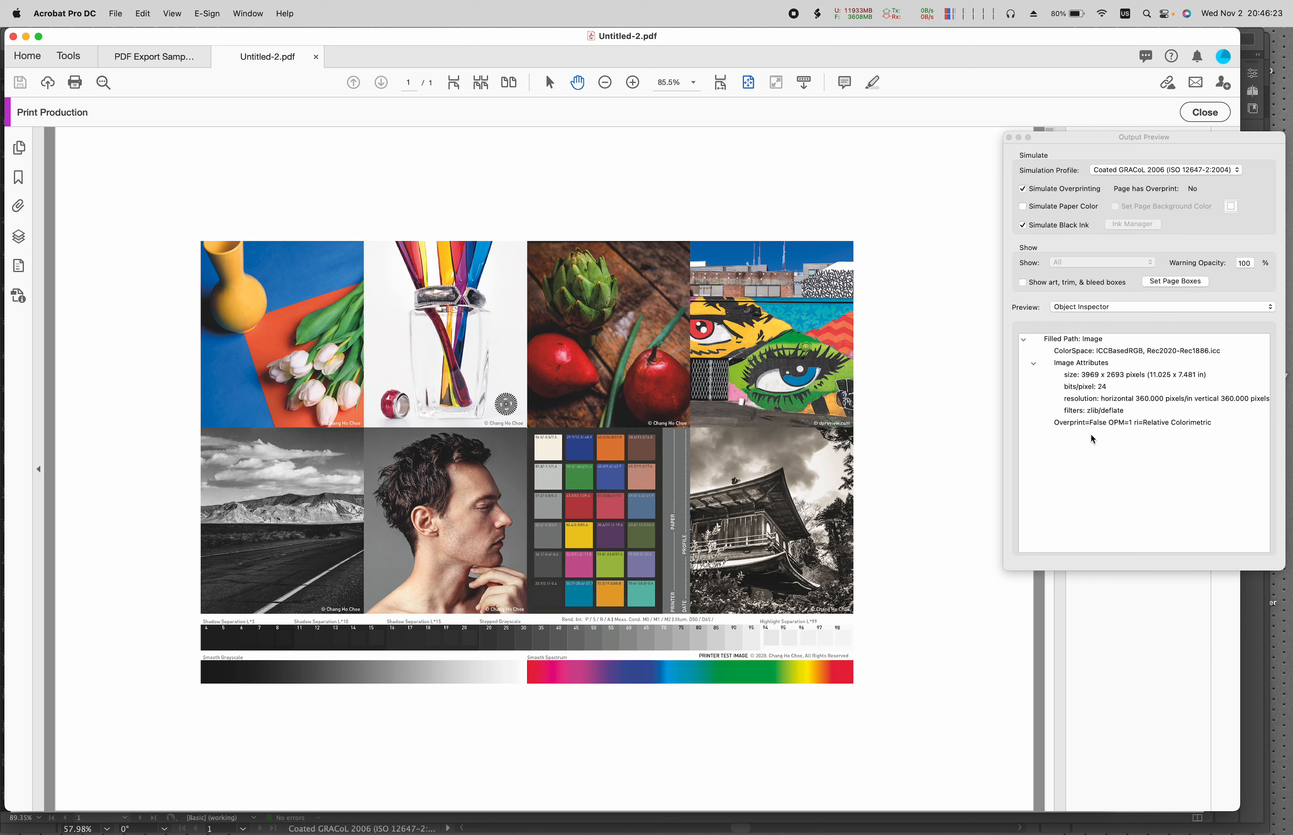
click(1081, 307)
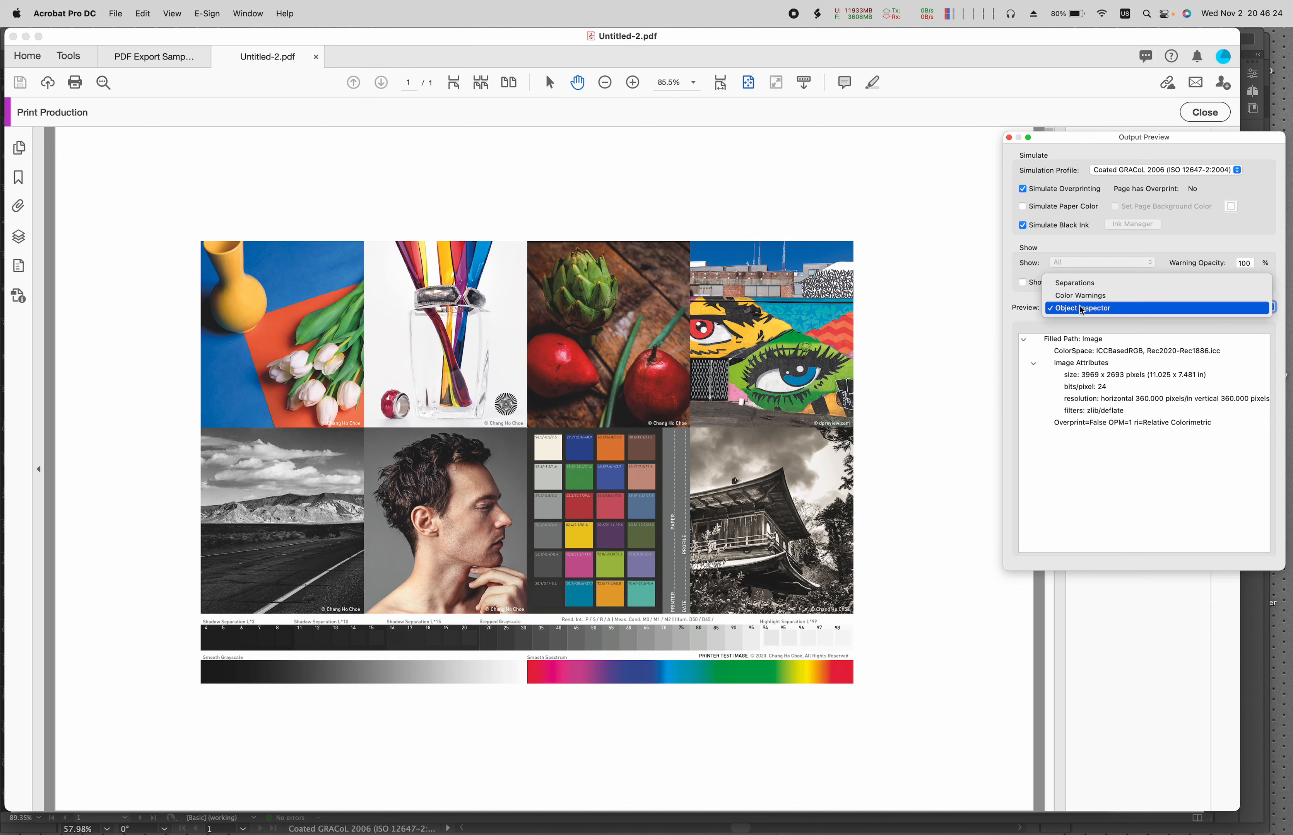
click(1075, 283)
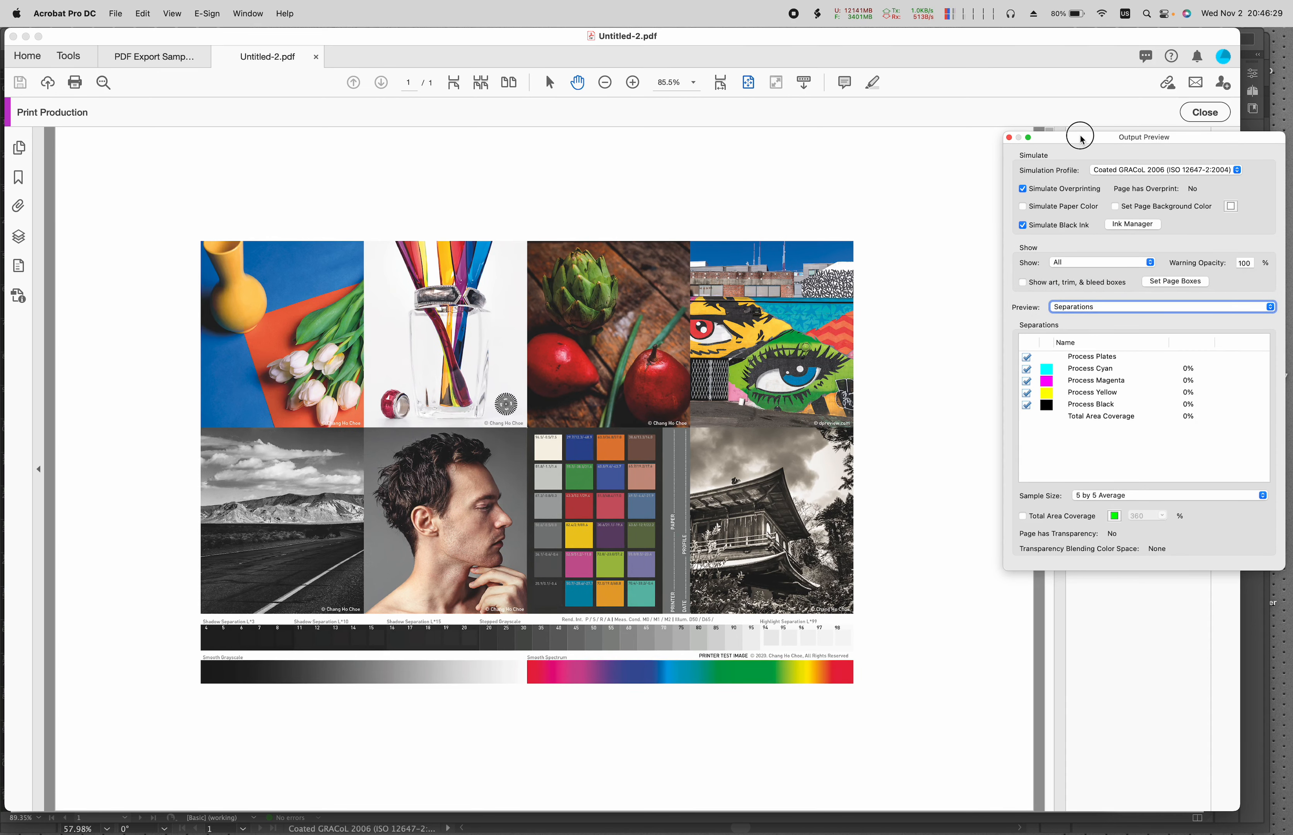
drag(1080, 140, 1082, 150)
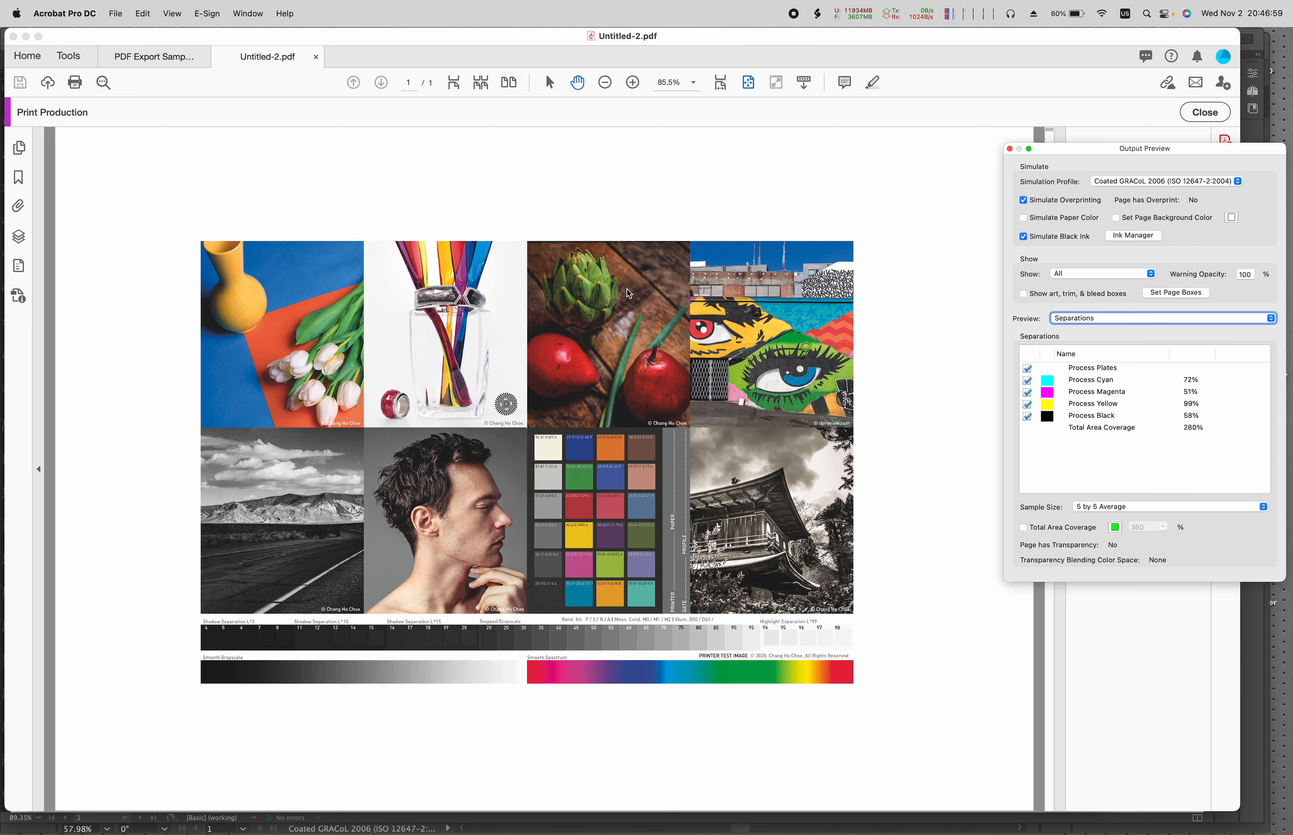
Compare the page under the Japan Web Coated (Ad) simulation profile, and restore Coated GRACoL 2006 (ISO 12647-2:2004).
click(1151, 182)
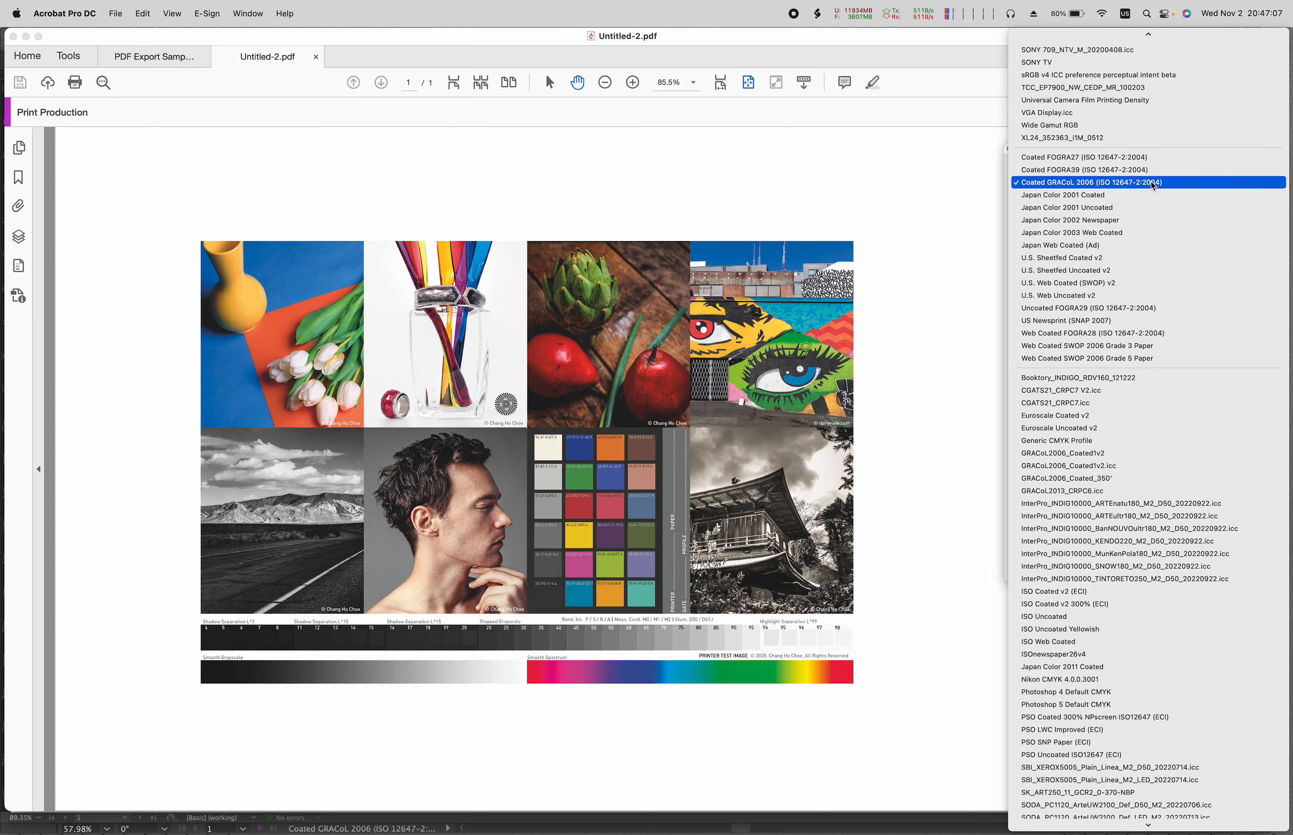
click(1153, 184)
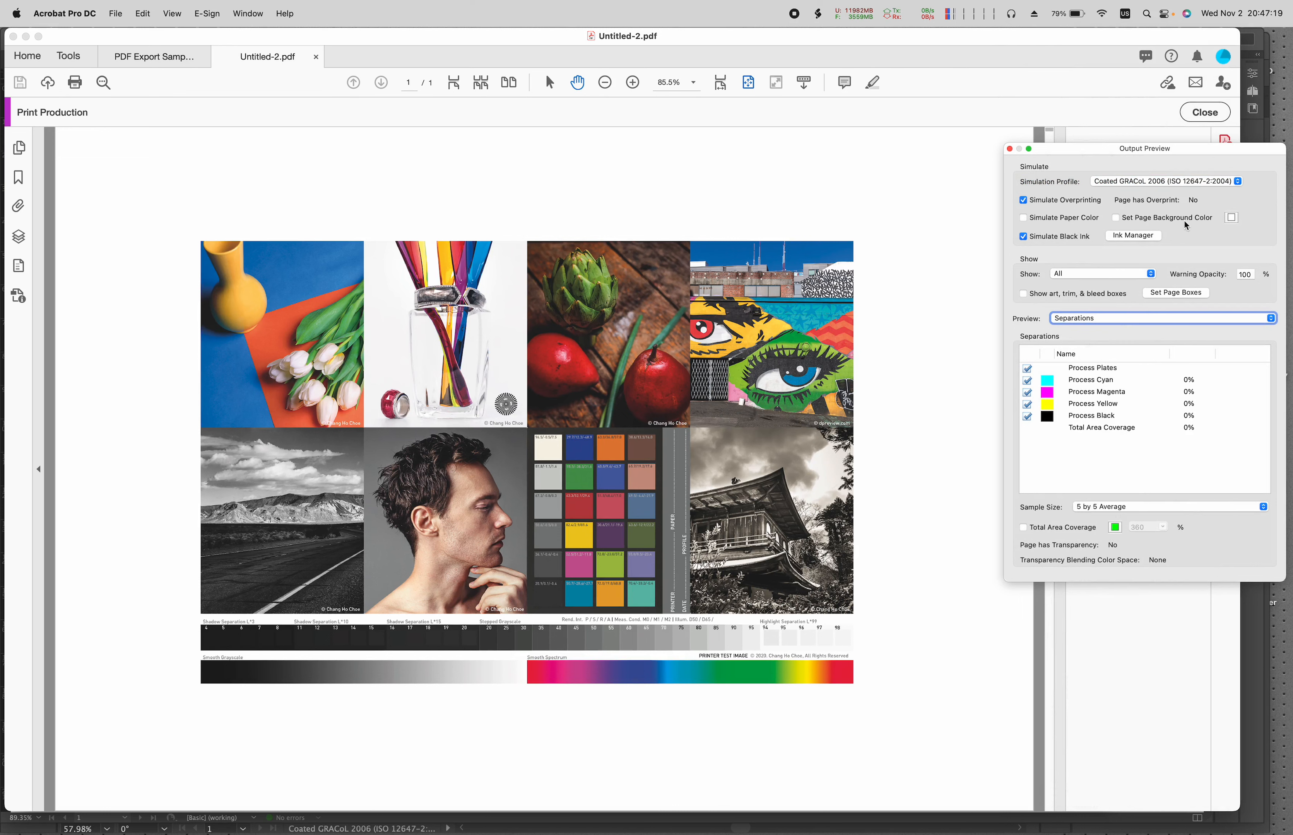
click(1195, 183)
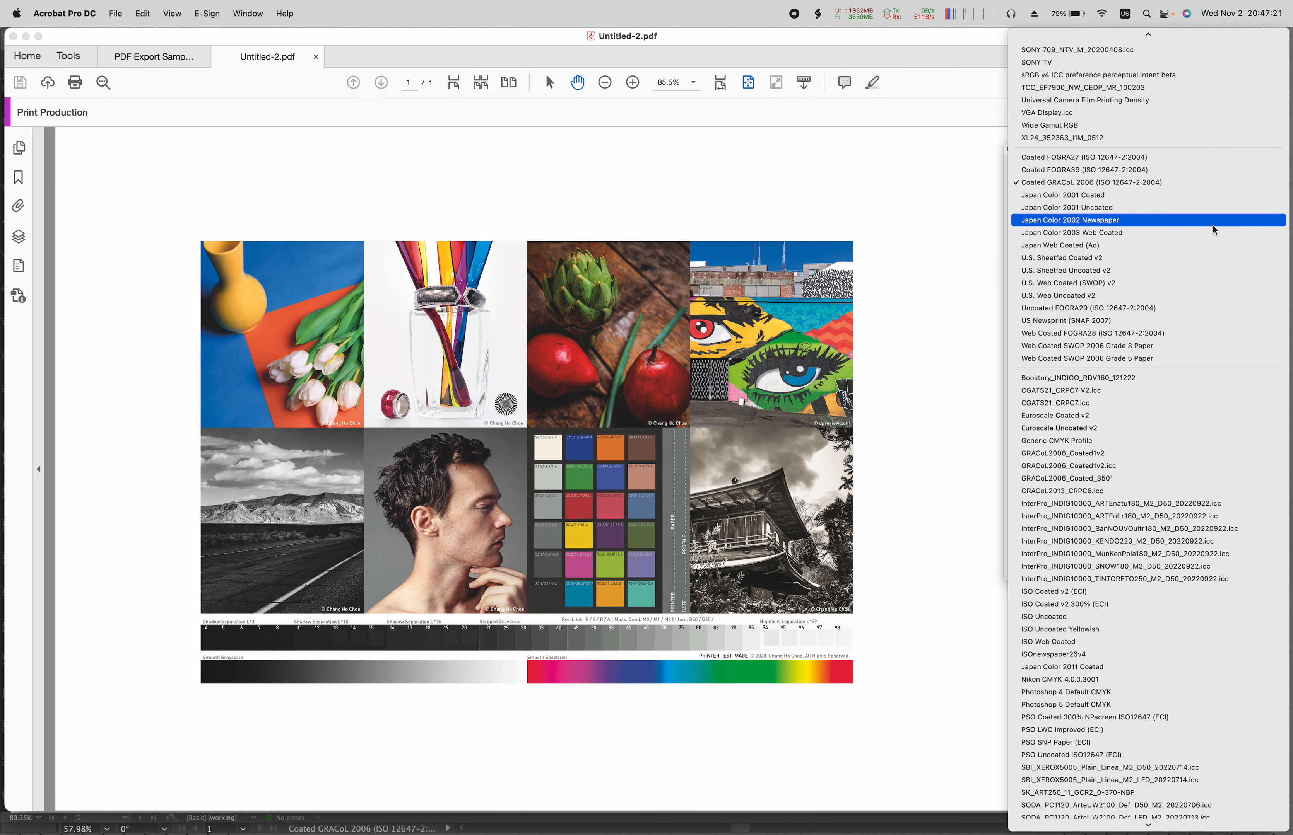
click(1215, 249)
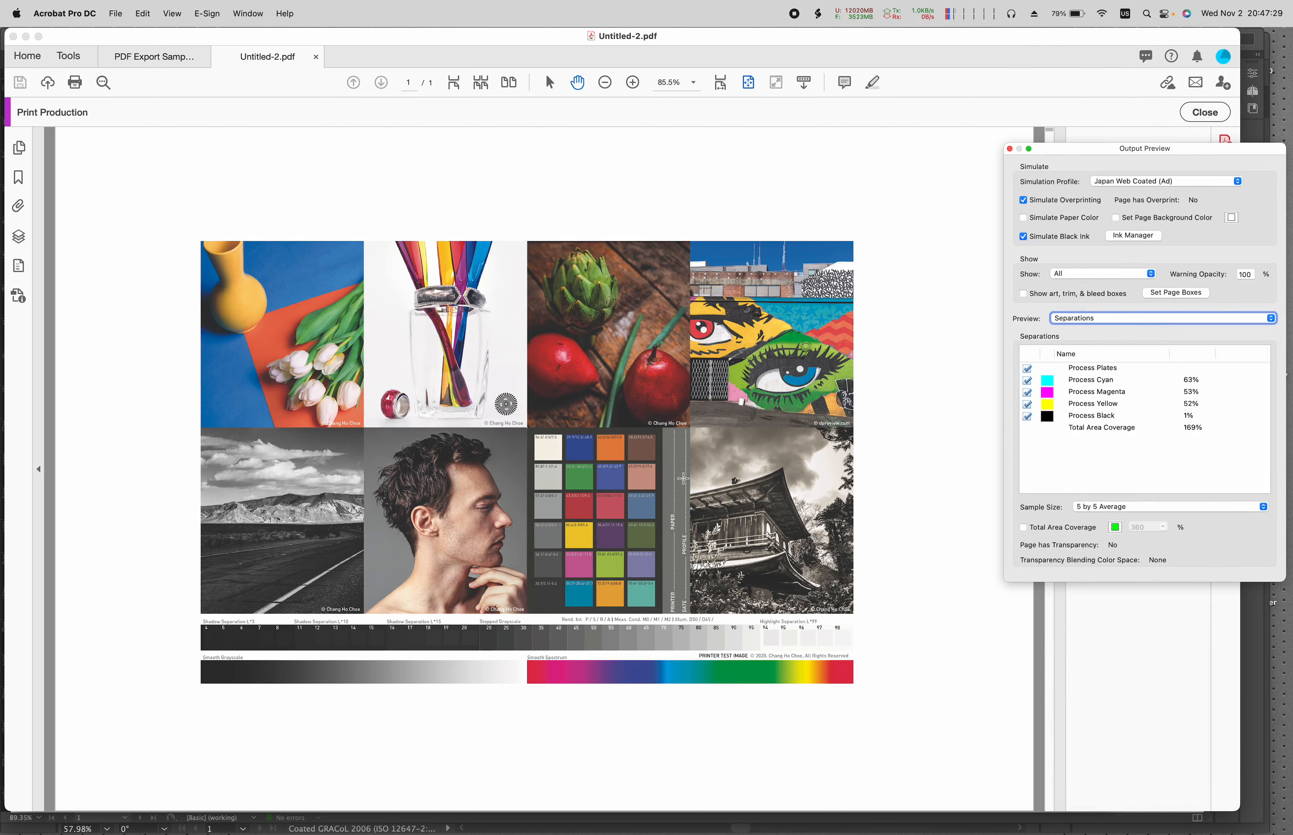
click(1159, 181)
click(1145, 118)
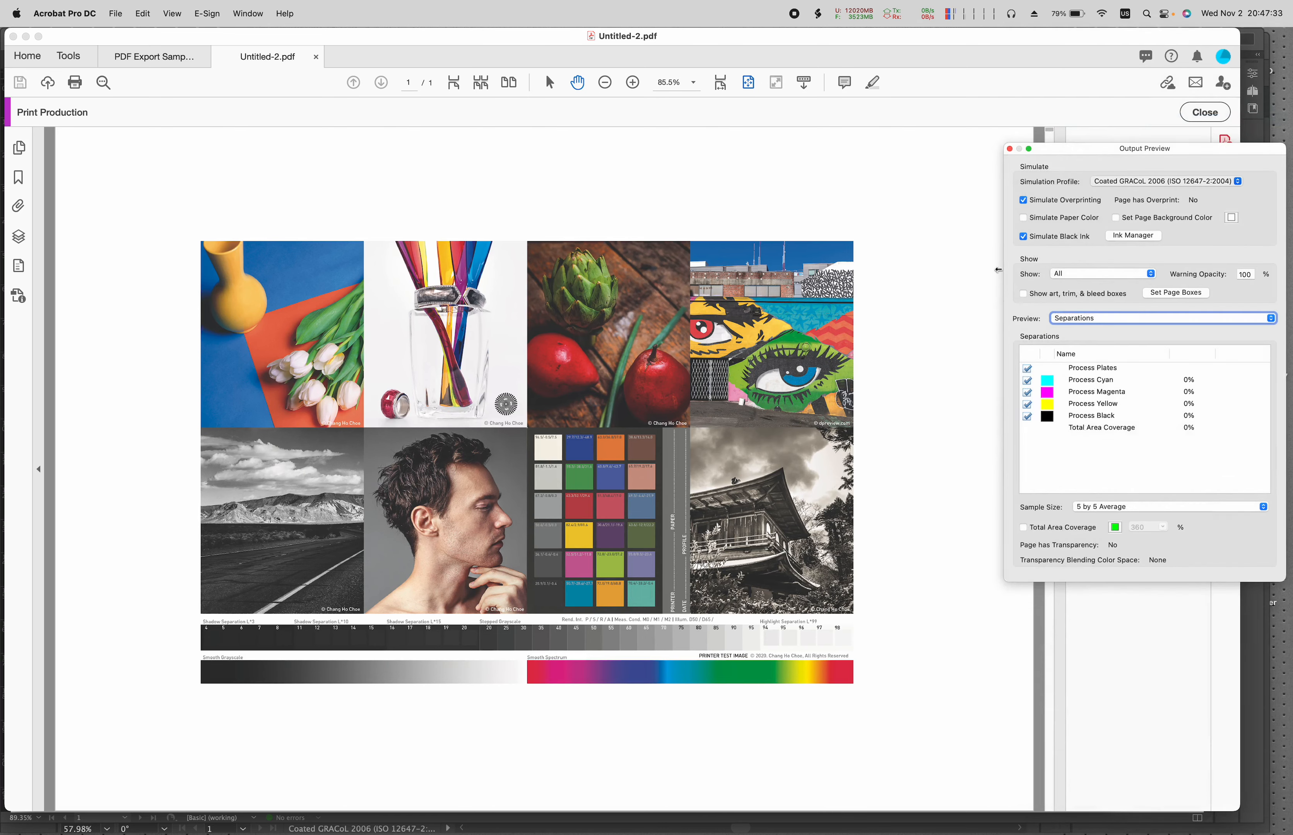